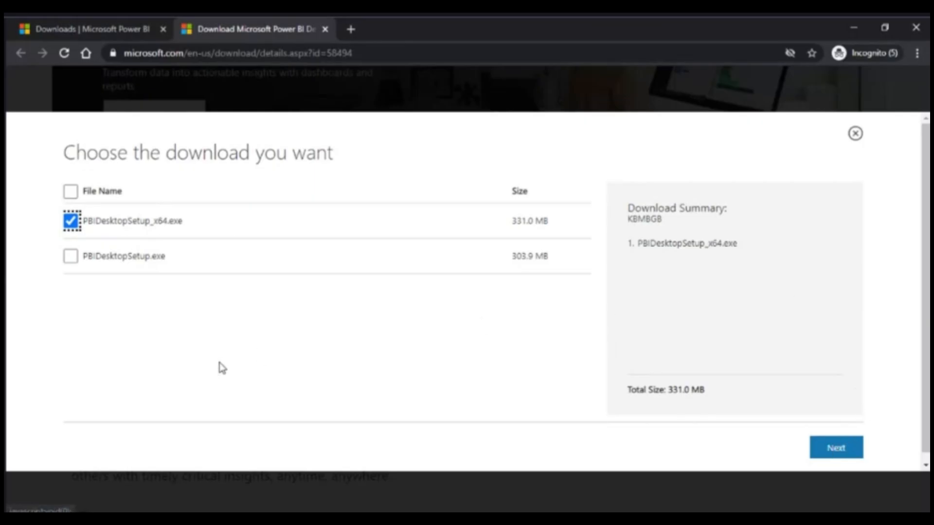
- Start downloading the 64-bit installer PBIDesktopSetup_x64.exe and cancel the running download
click(833, 449)
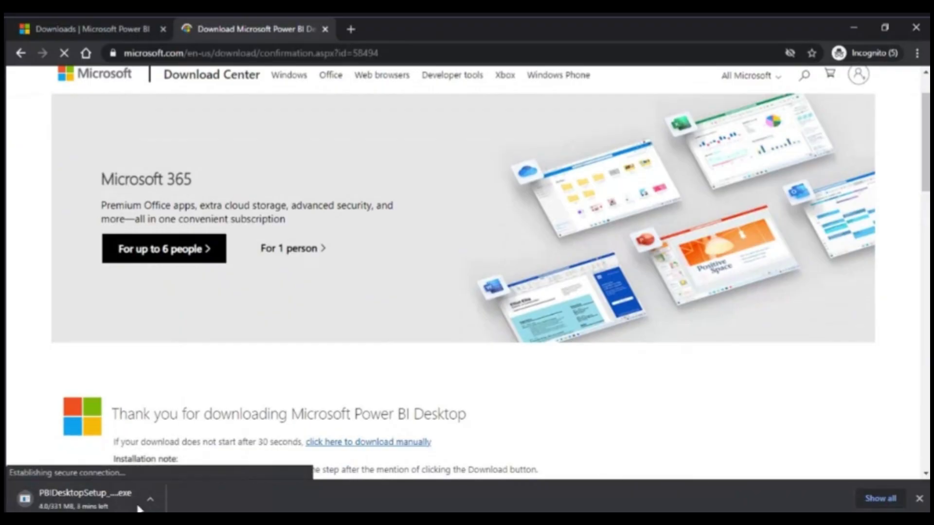
click(151, 501)
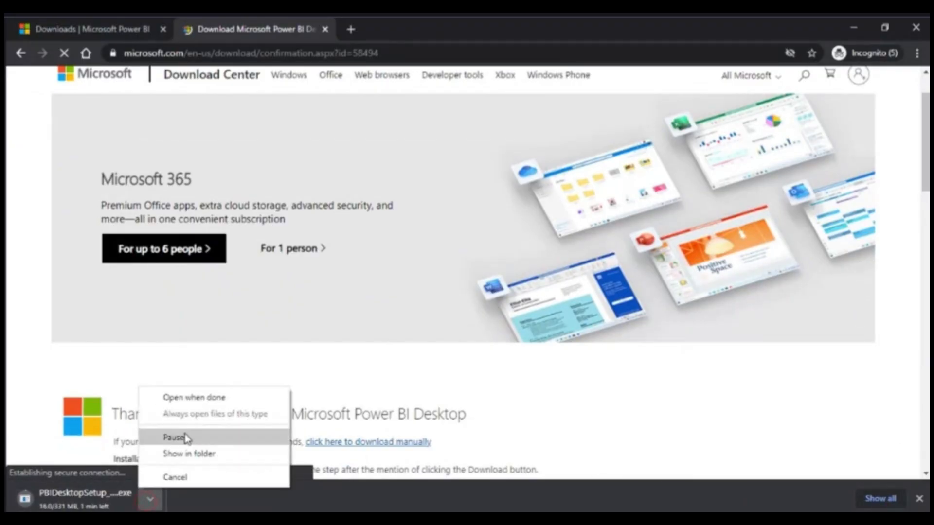
click(194, 477)
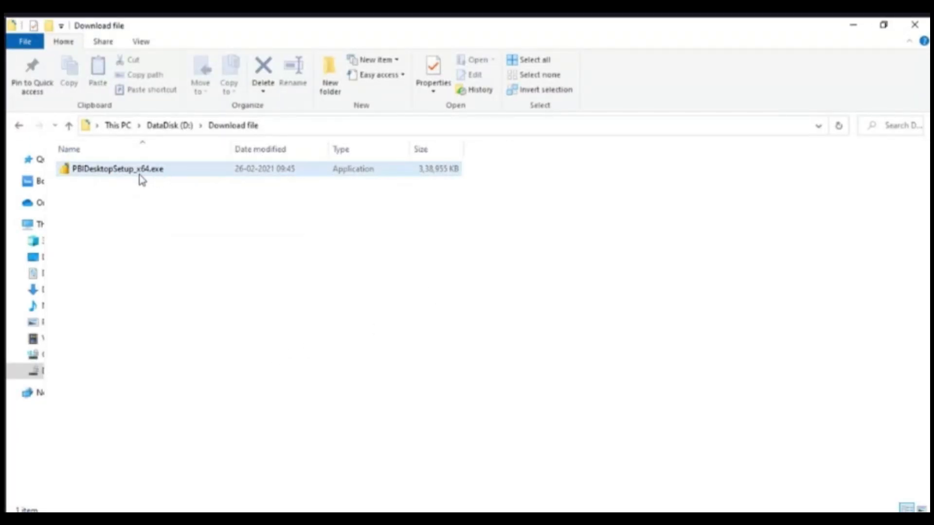
- Switch to Power BI Desktop and dismiss its welcome screen to reach the blank report
mouse_move(145, 180)
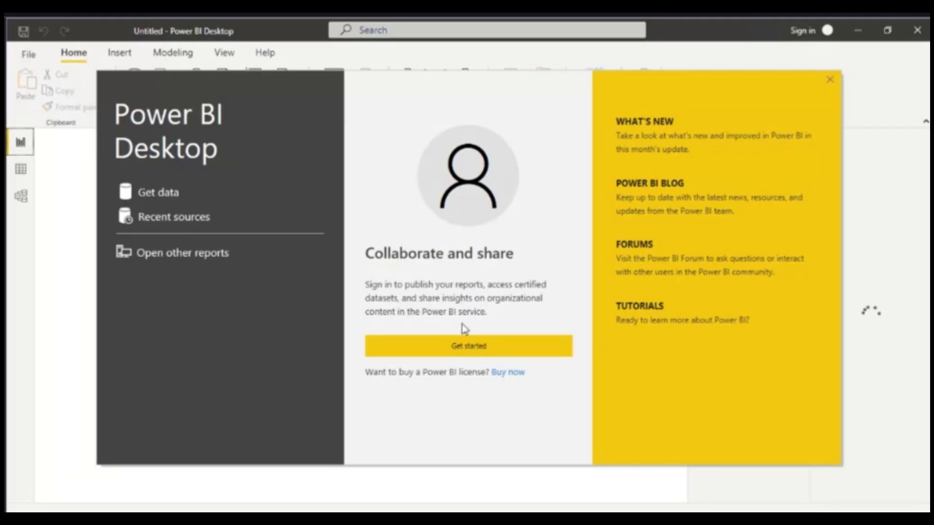
click(536, 376)
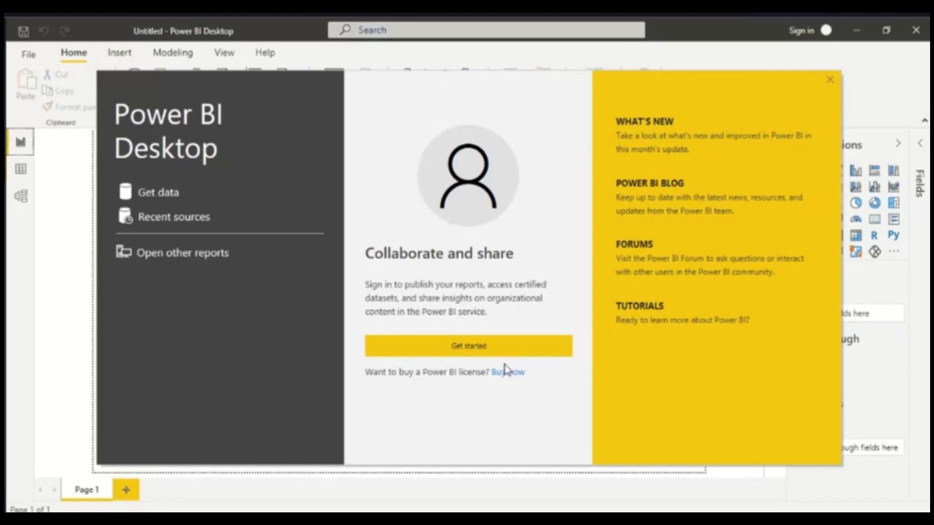
click(830, 80)
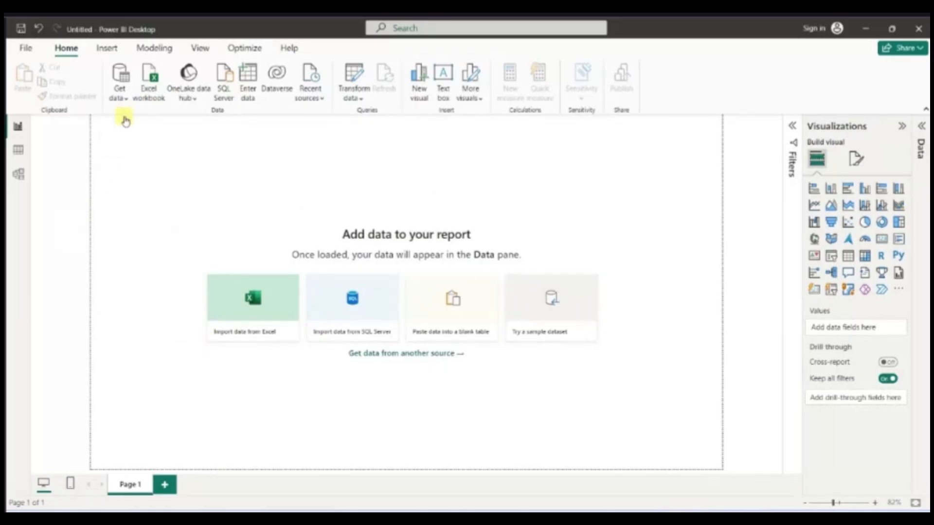
- Browse the full list of data source connectors, search it for "sap", and leave without connecting
click(126, 100)
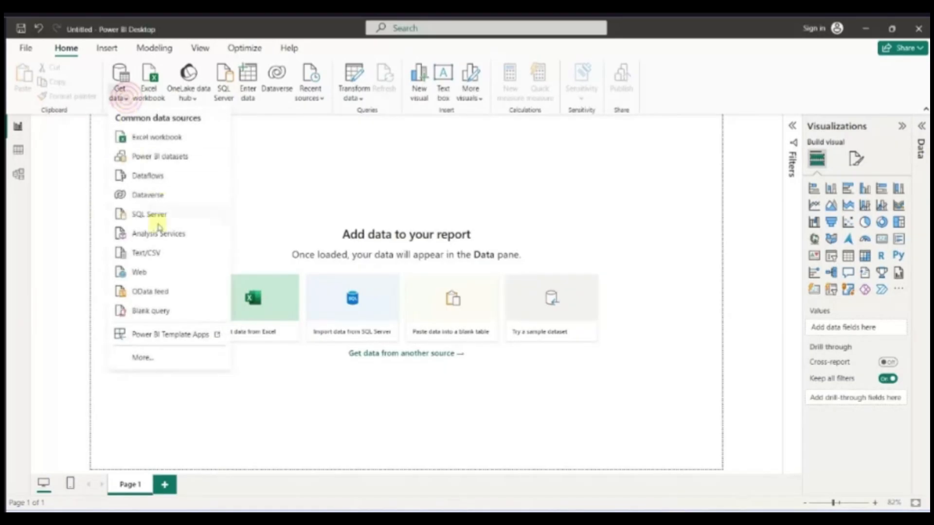
click(144, 359)
scroll(535, 292, down, 12)
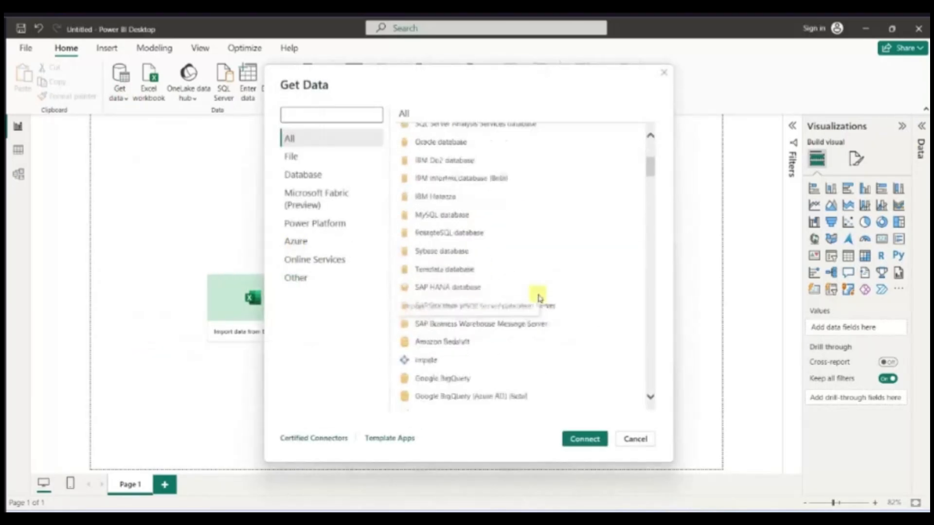
scroll(537, 300, down, 15)
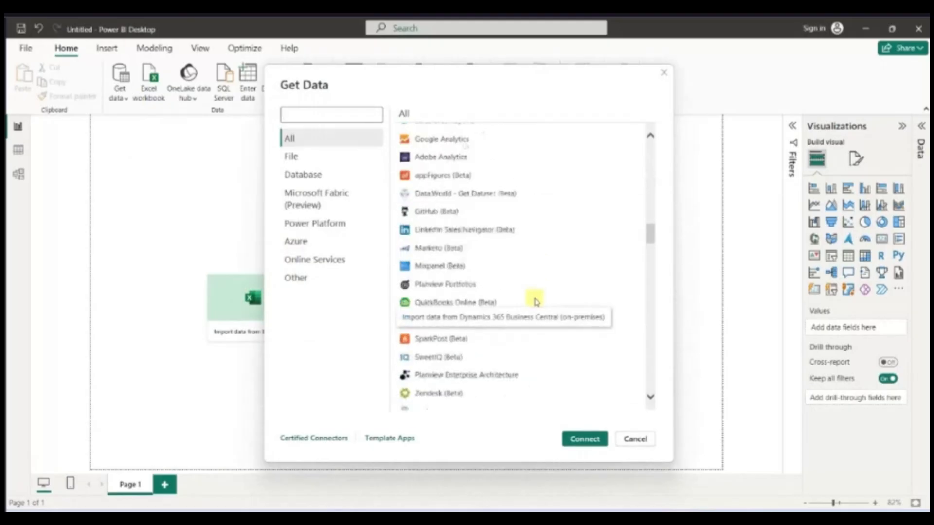
scroll(537, 295, down, 8)
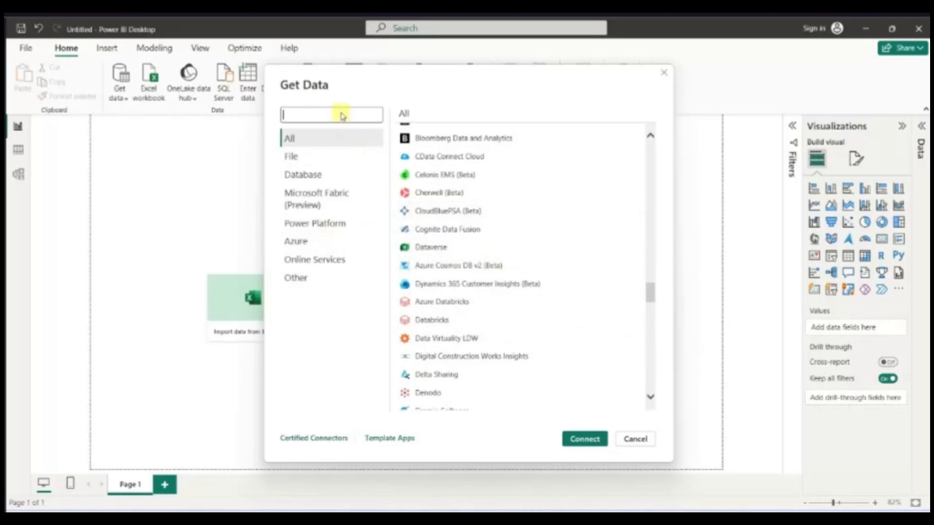
text(sap)
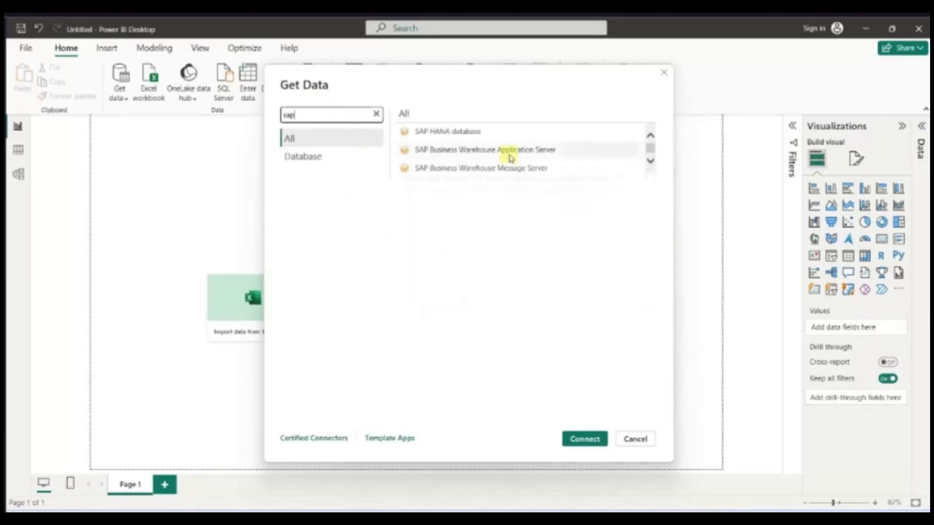
click(649, 162)
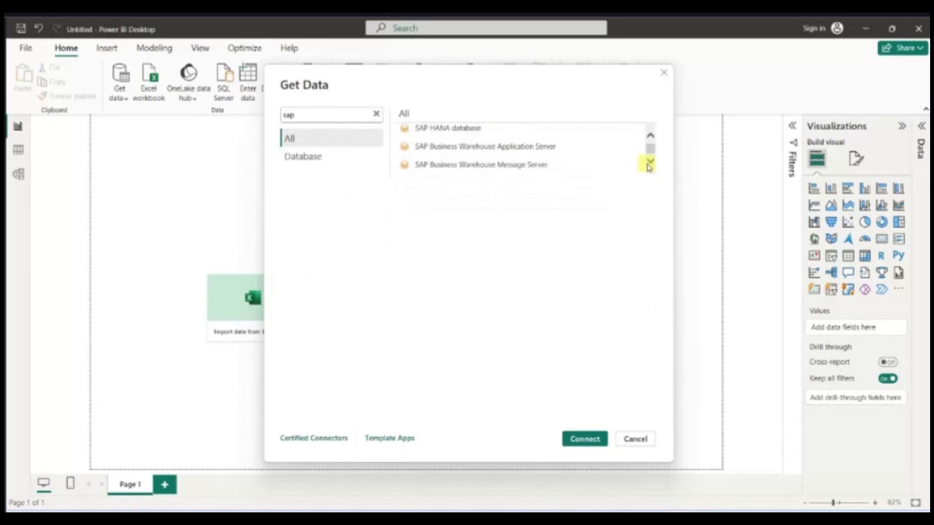
click(628, 440)
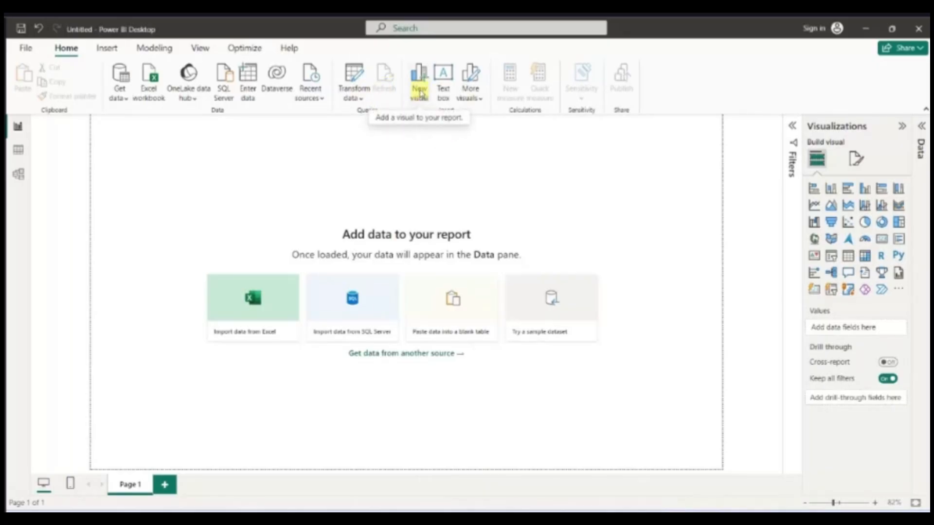
click(481, 101)
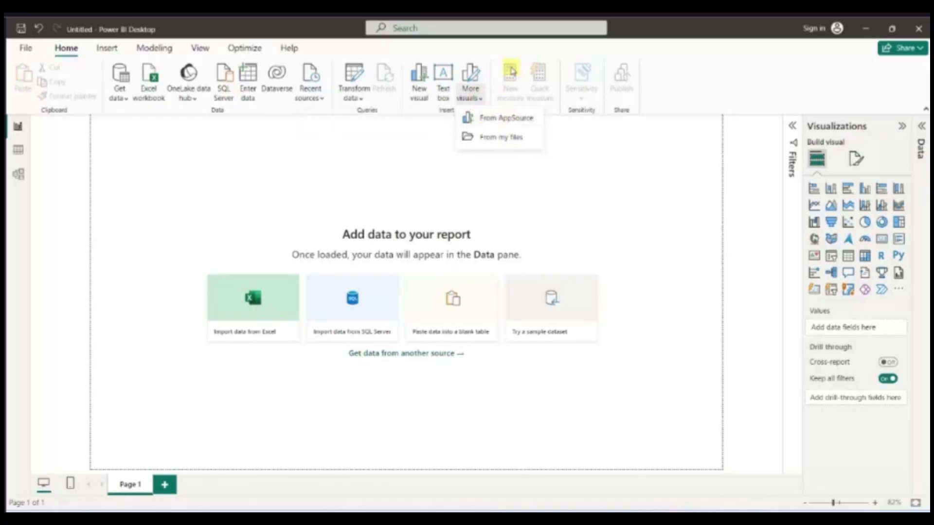
click(594, 146)
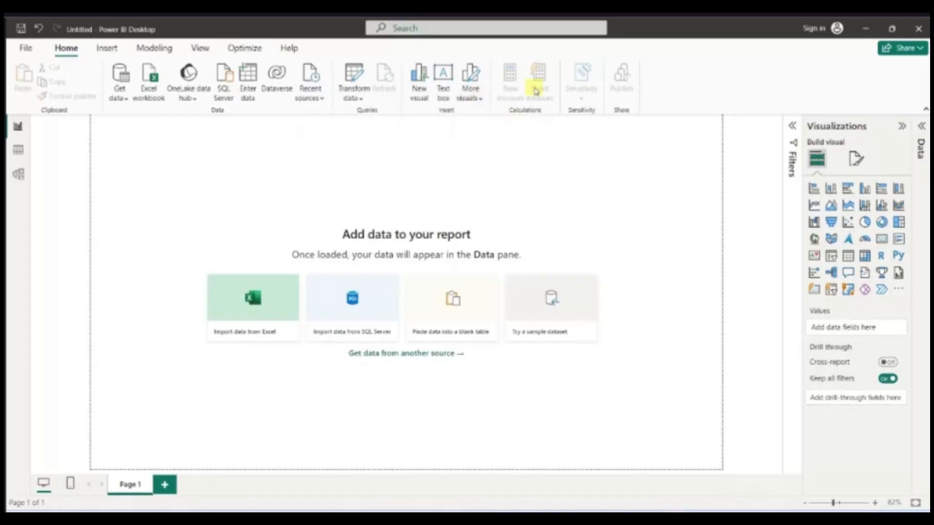
click(26, 48)
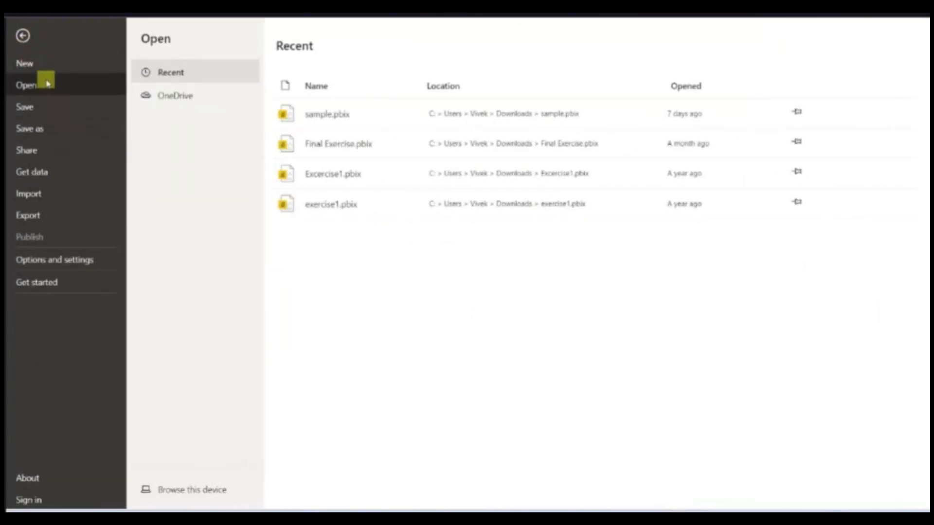
click(27, 44)
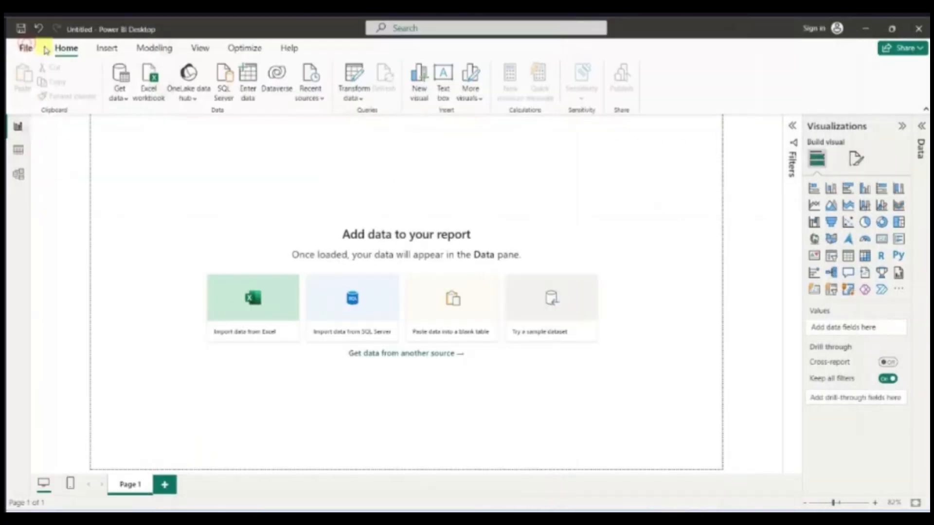
- Add three blank pages to the report
click(100, 52)
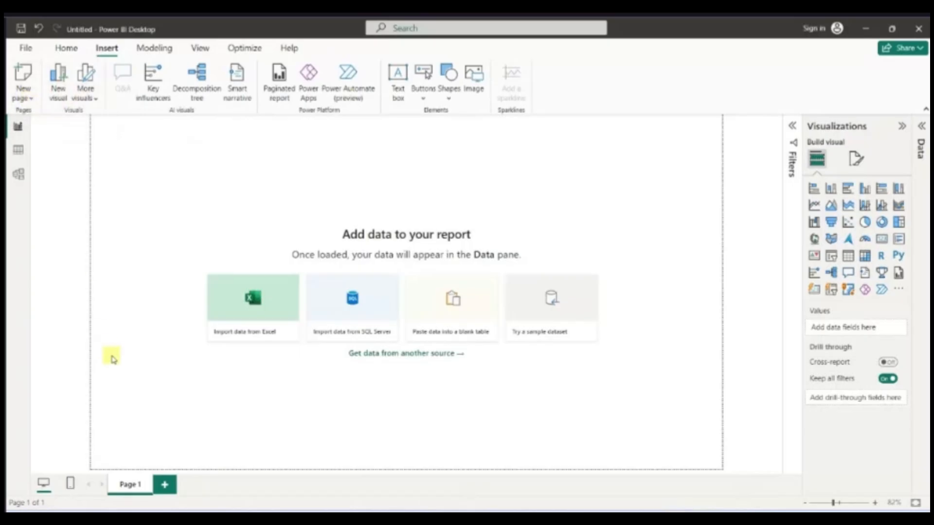
click(163, 483)
click(213, 486)
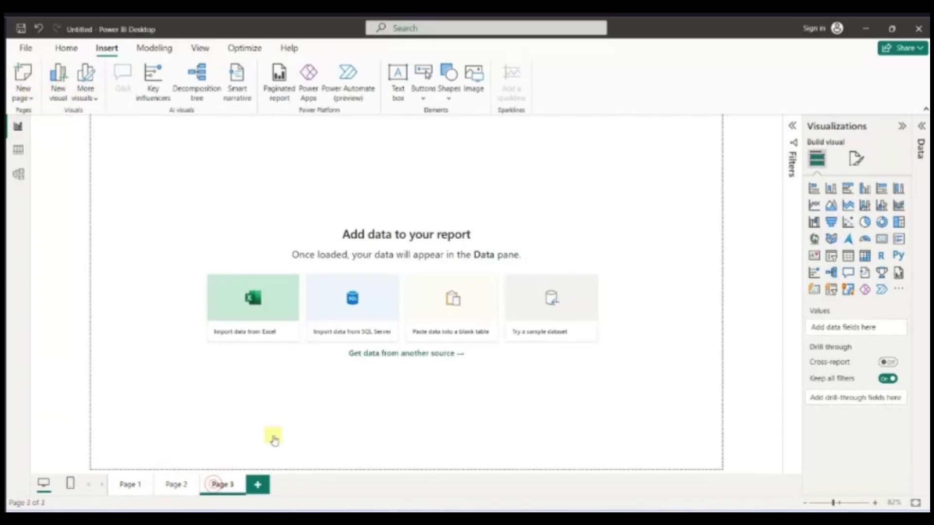
click(25, 94)
click(38, 118)
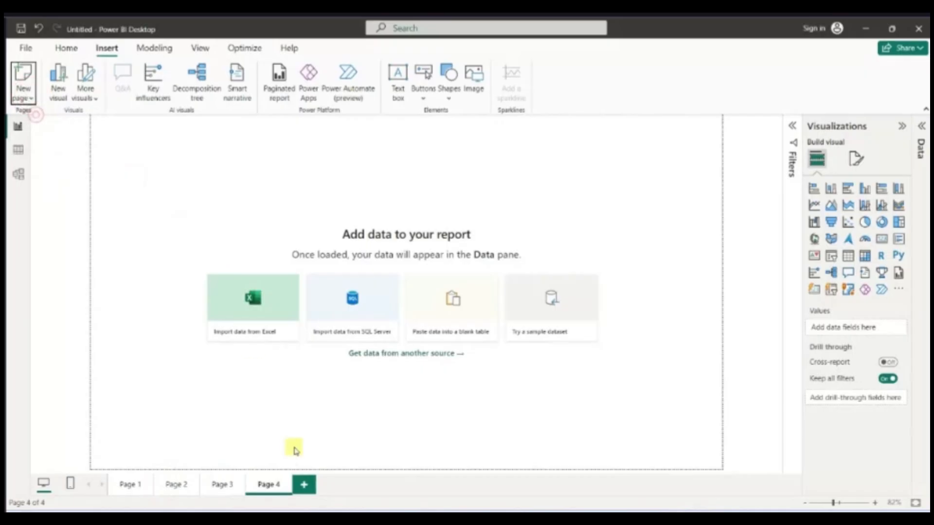
click(196, 201)
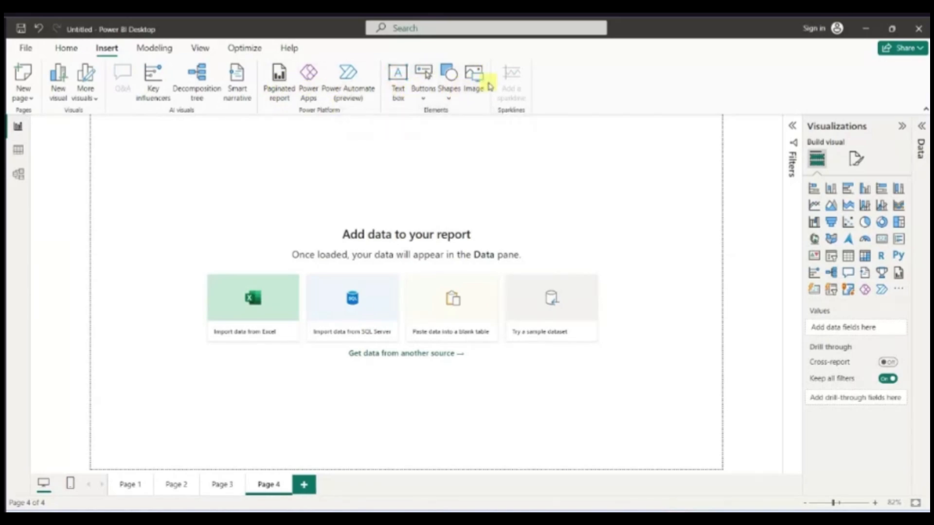
- Look over the commands available for modeling, viewing, optimizing and getting help
click(160, 50)
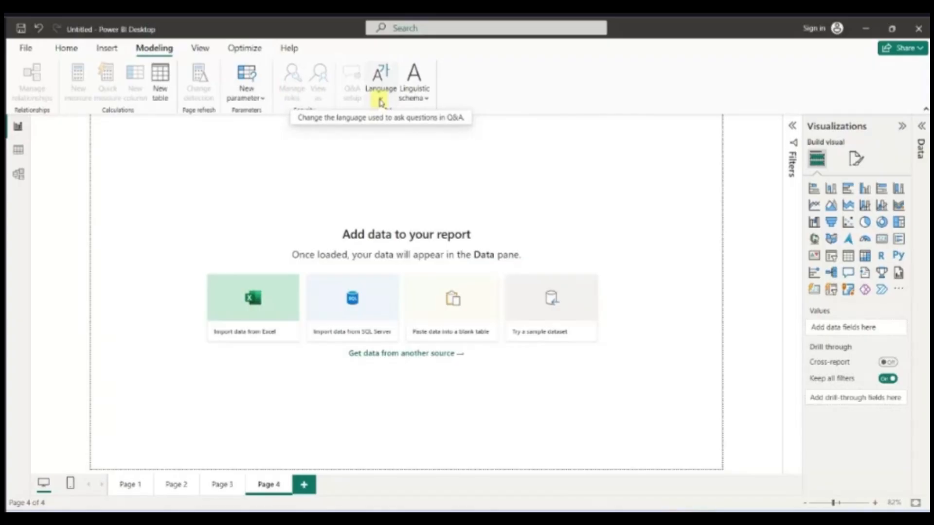
click(200, 48)
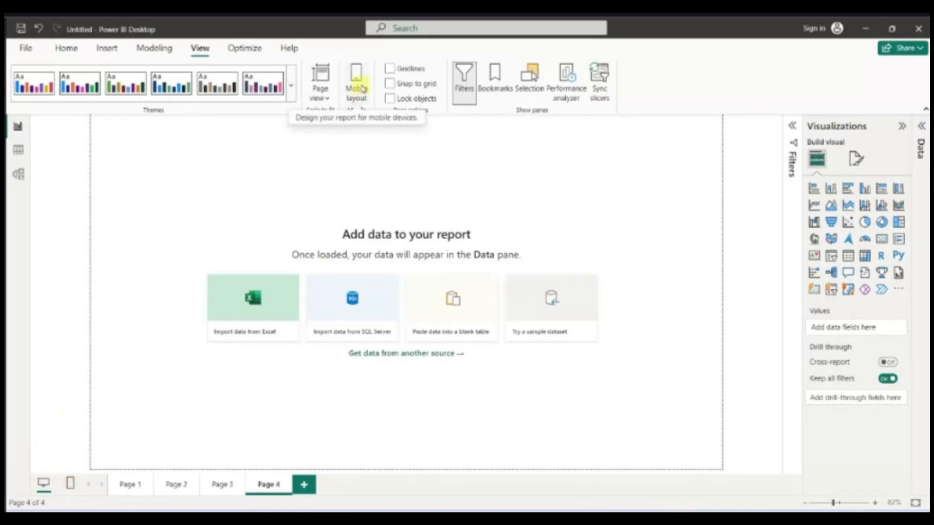
click(389, 69)
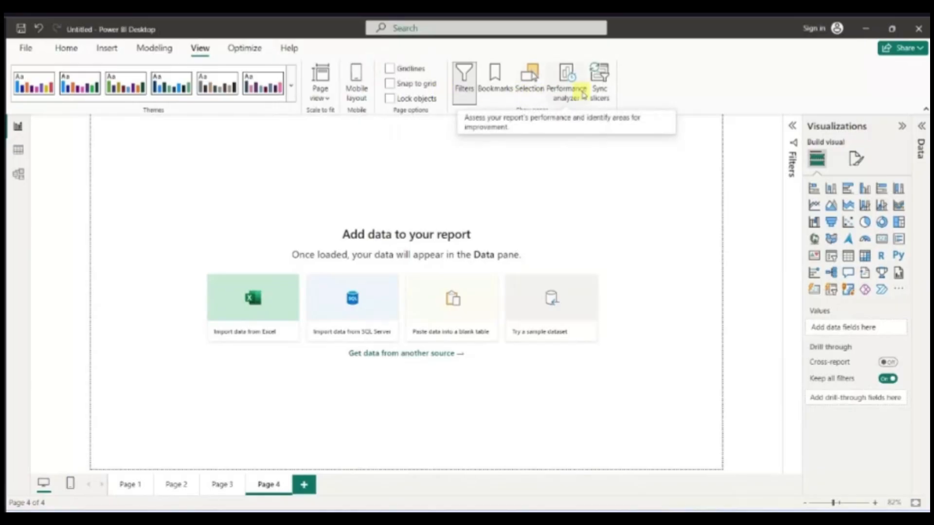
click(240, 54)
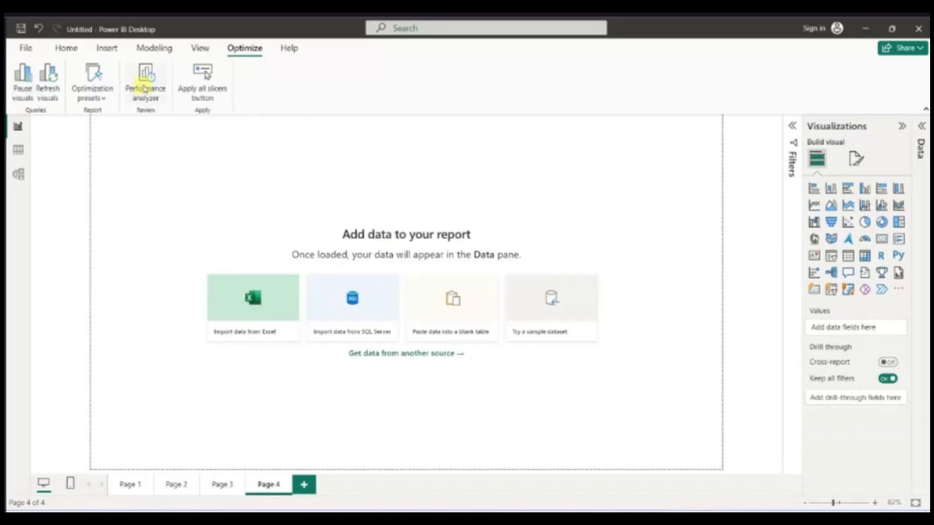
click(288, 47)
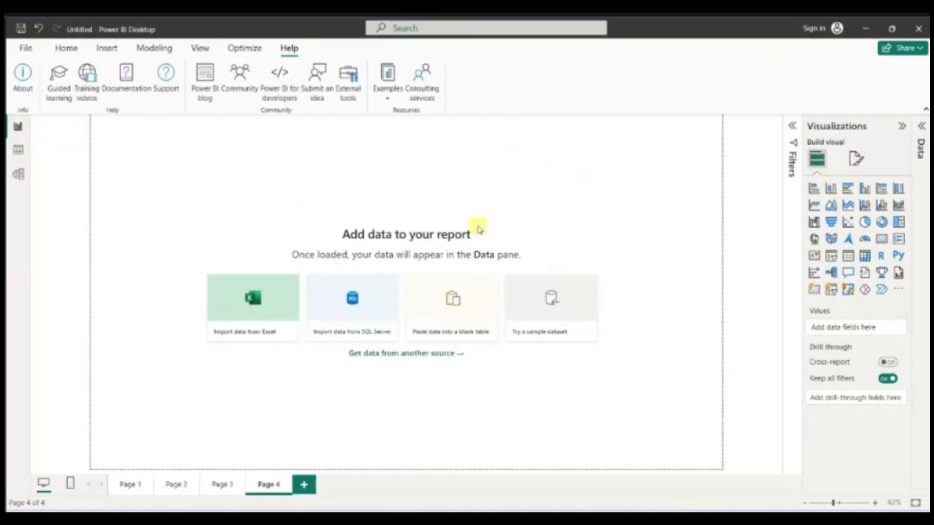
- Inspect the table view and the model view, and return to the report view
click(13, 150)
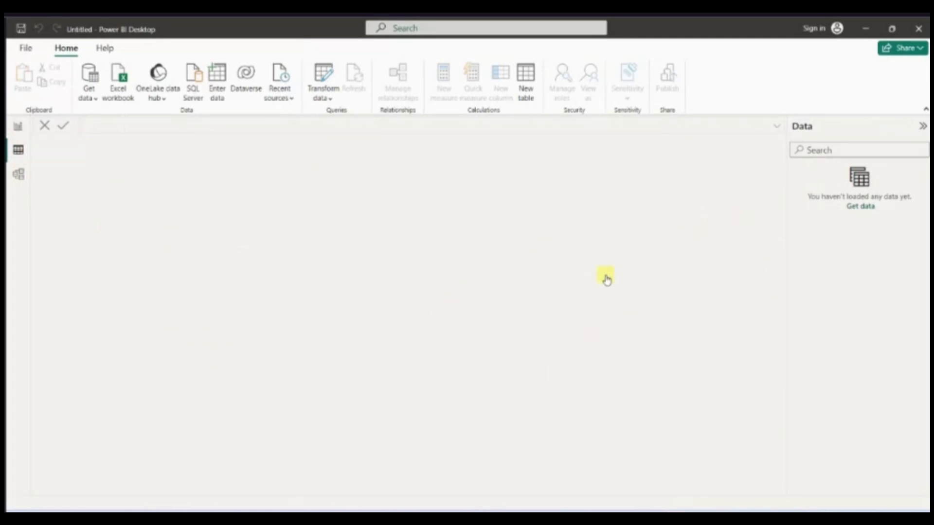
click(20, 175)
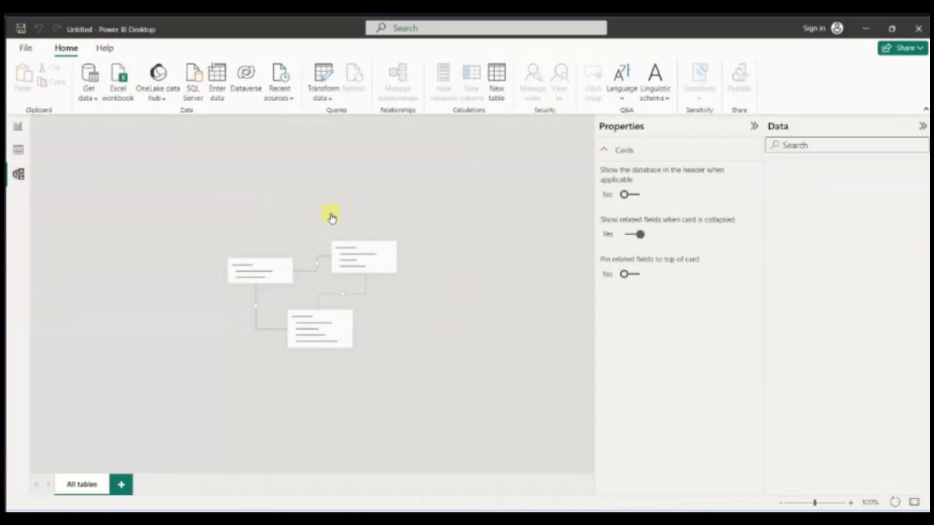
click(18, 126)
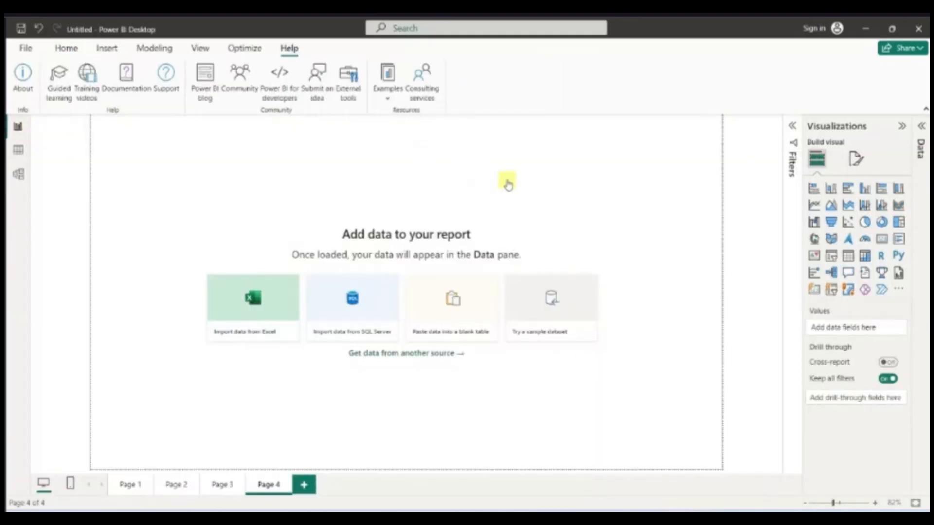
- Expand the Filters and Data panes beside the report, show the page formatting options, and check the sharing options
click(792, 126)
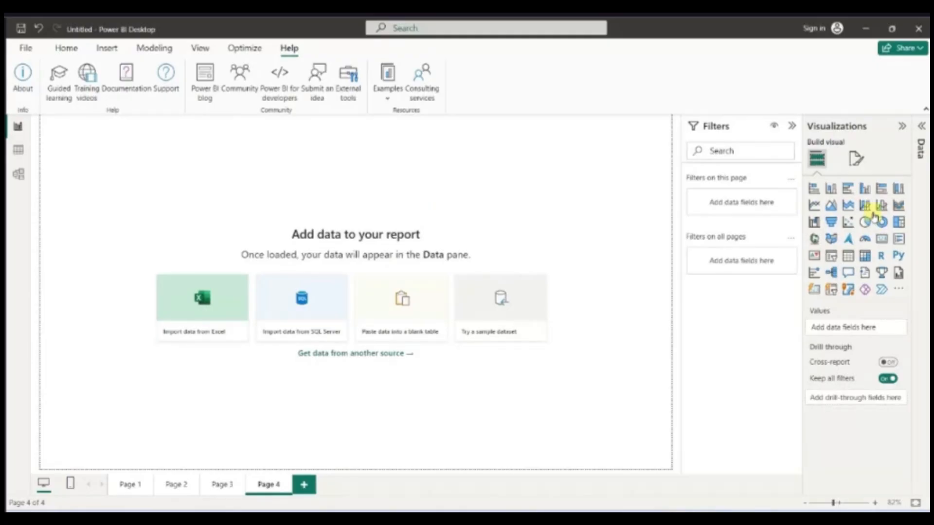
click(855, 159)
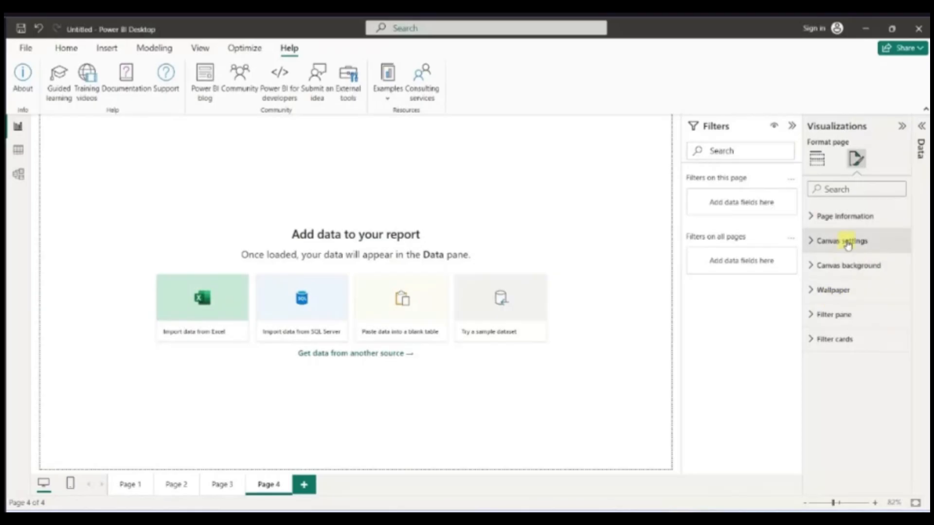
click(920, 126)
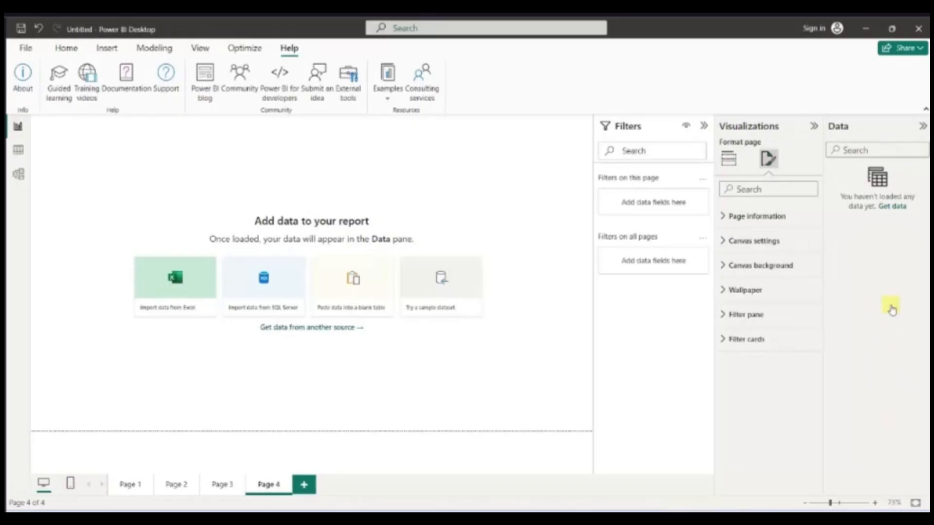
click(904, 48)
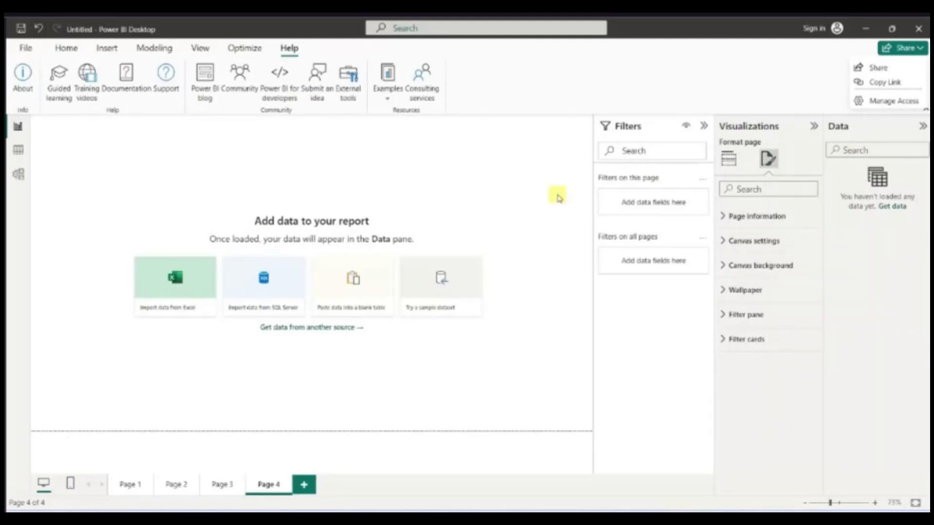
click(557, 194)
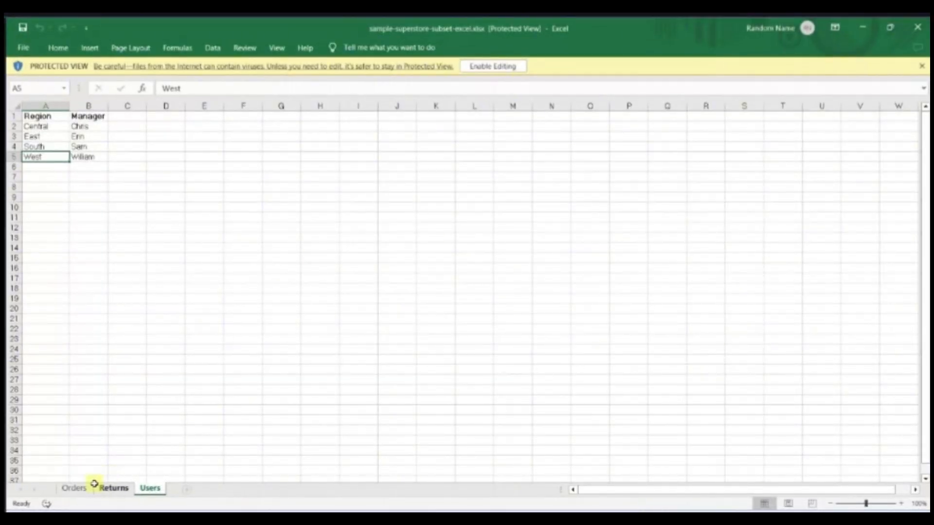
- Switch to Excel and display the Orders sheet of the sample-superstore-subset-excel workbook
click(76, 490)
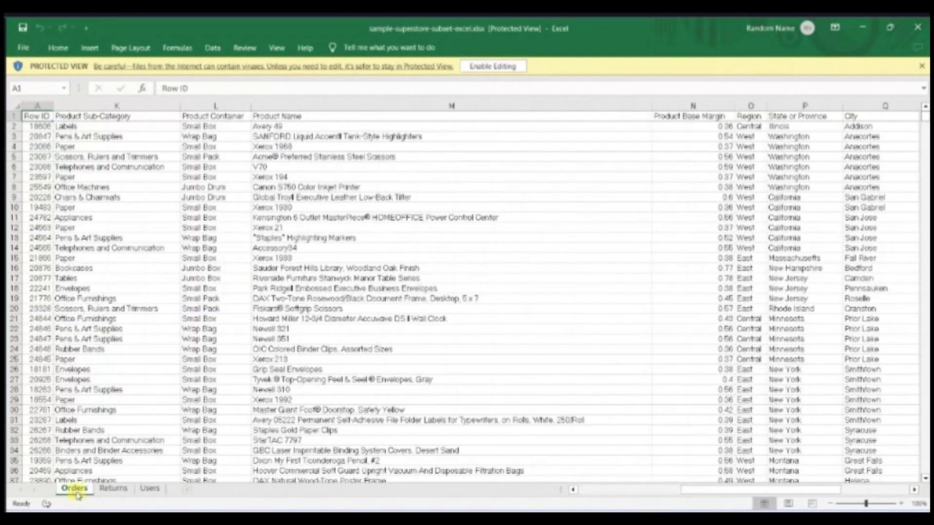
- Look over the Returns and Users sheets of the workbook, return to Orders, and switch back to Power BI Desktop
click(113, 489)
click(150, 489)
click(73, 488)
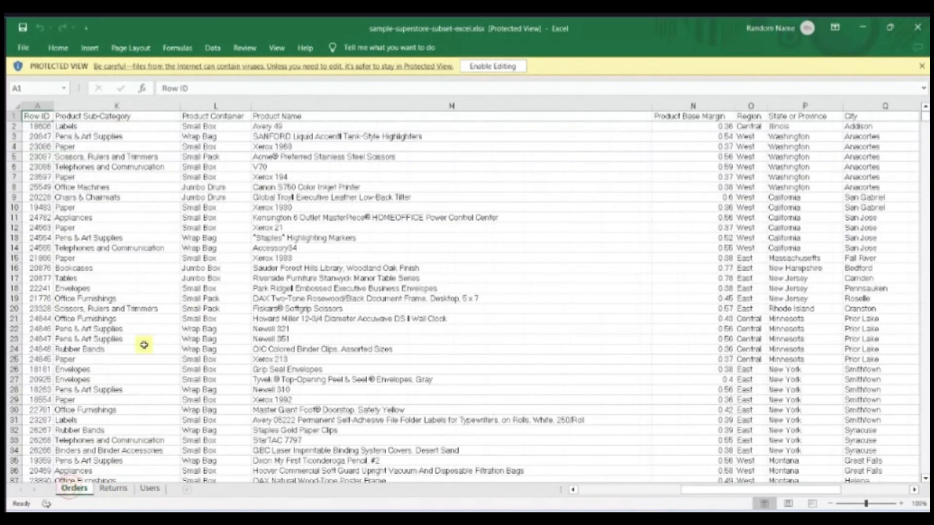
click(858, 23)
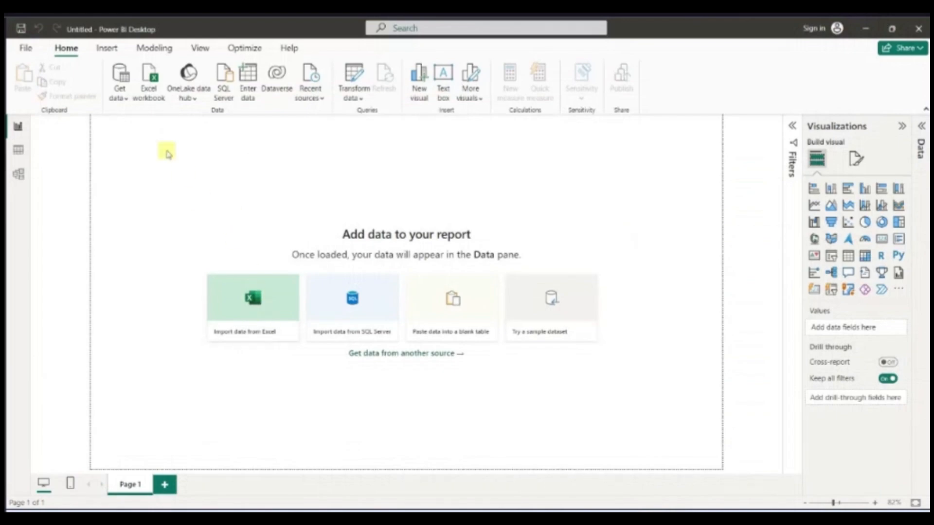
- Browse the full list of data source connectors and connect to the Excel workbook sample-superstore-subset-excel.xlsx in the sample folder
click(121, 94)
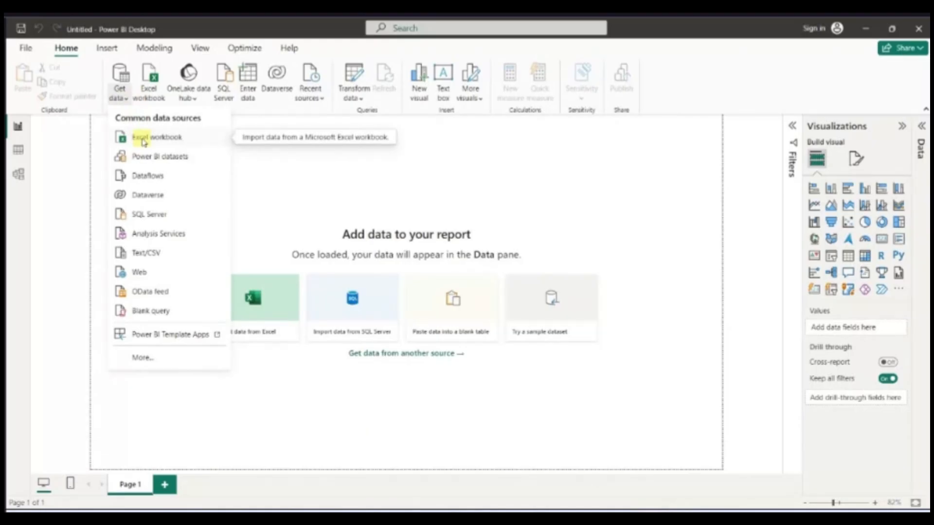
click(148, 362)
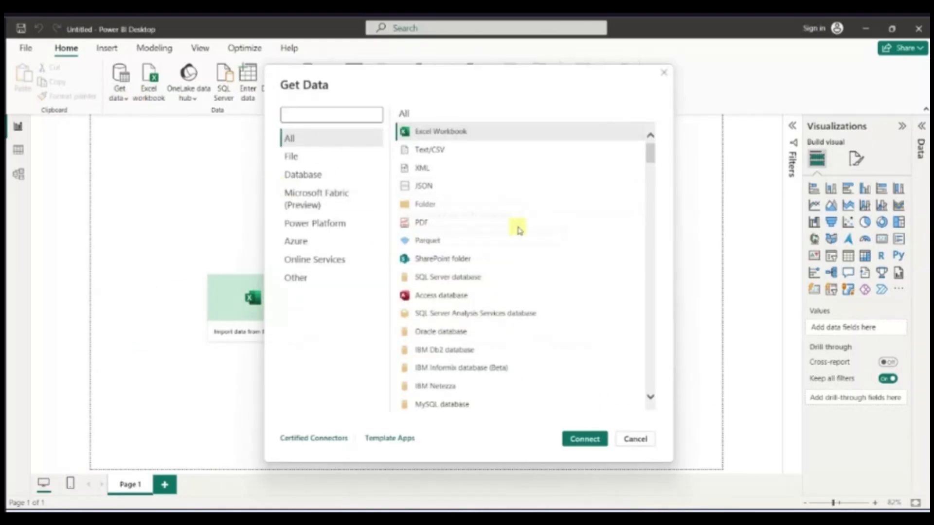
scroll(551, 288, down, 2)
scroll(535, 272, down, 10)
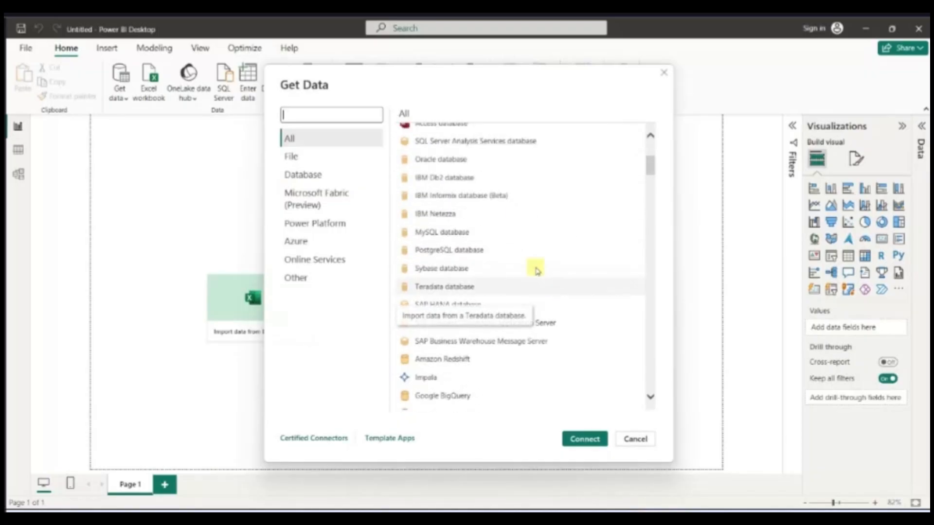
scroll(493, 233, down, 12)
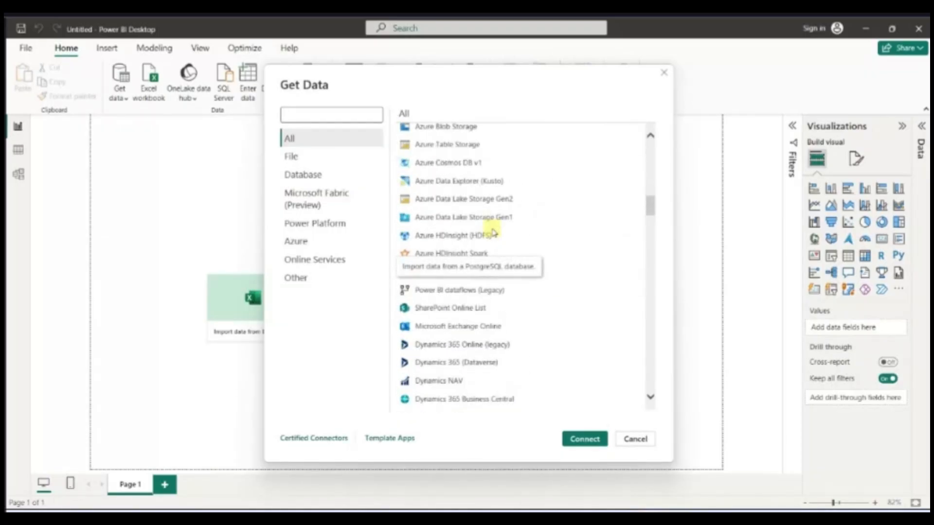
scroll(494, 232, up, 20)
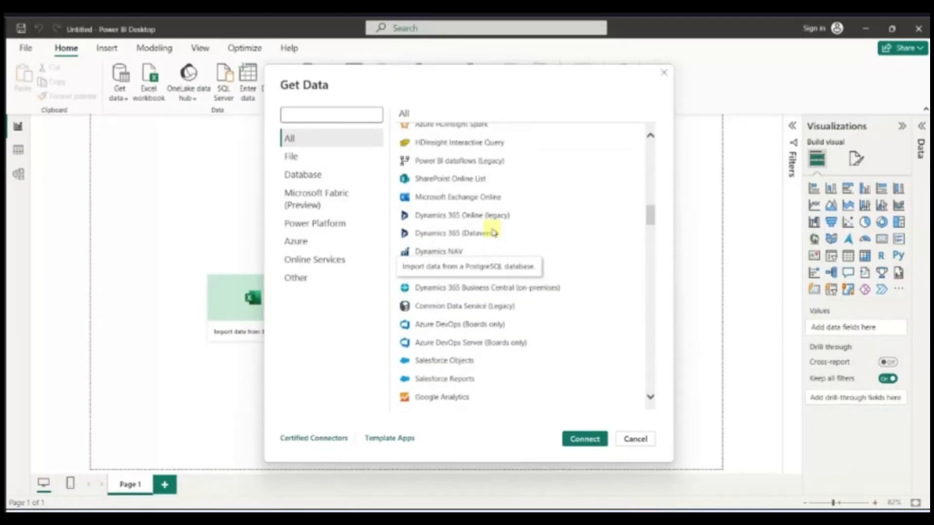
click(448, 130)
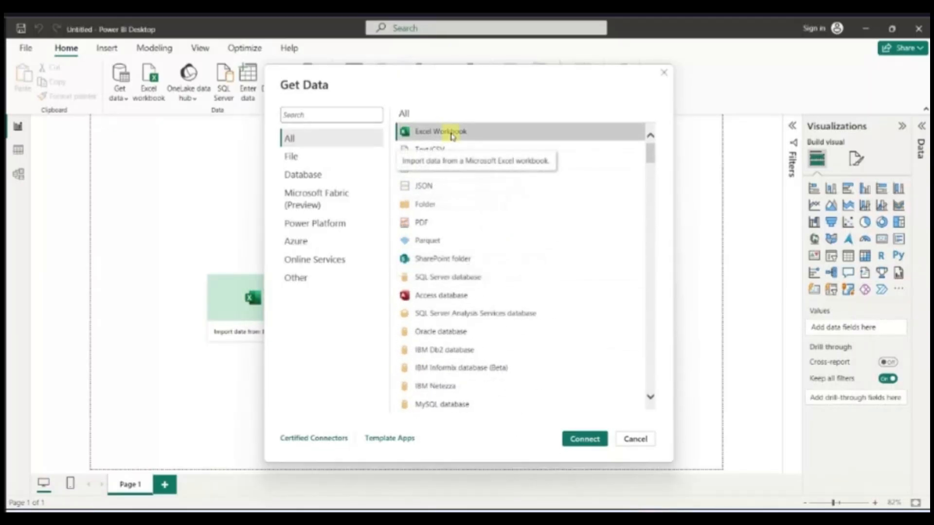
click(578, 440)
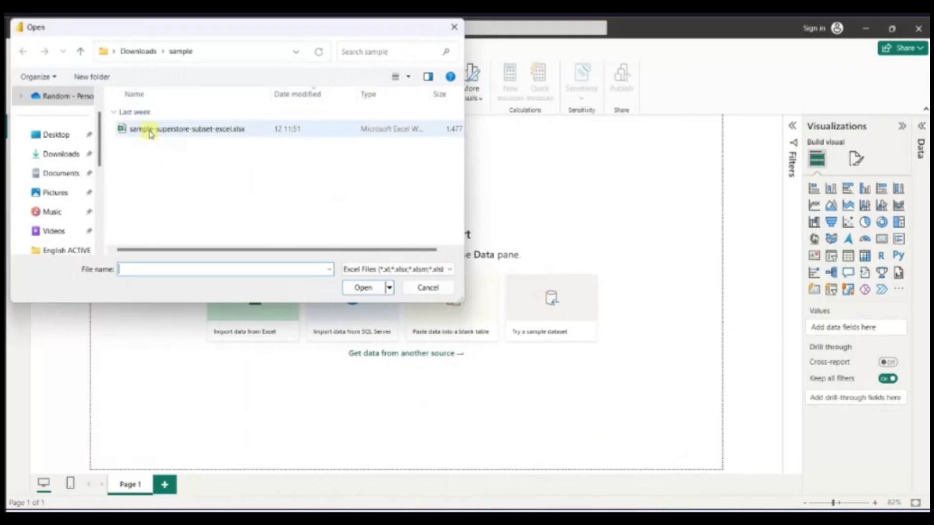
click(216, 131)
click(363, 287)
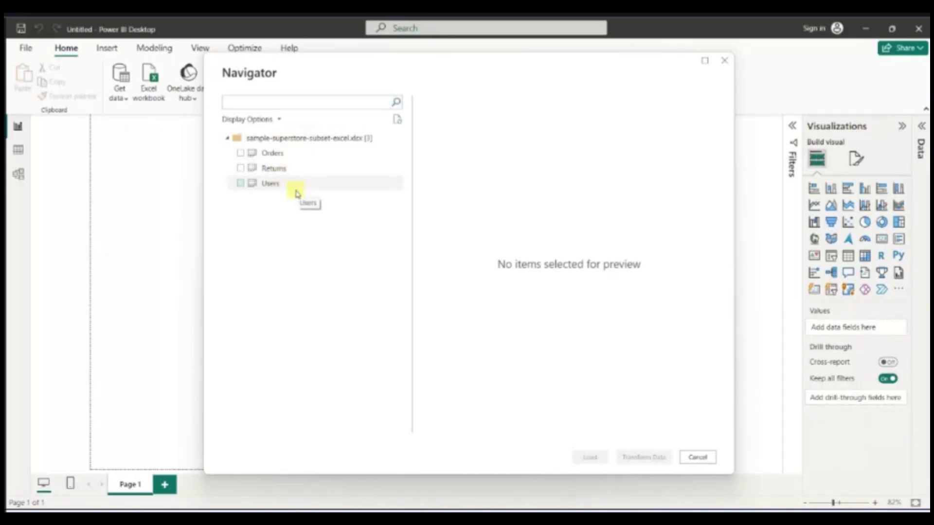
- Preview the Orders, Returns and Users tables of the workbook and load only Orders into the report
click(240, 154)
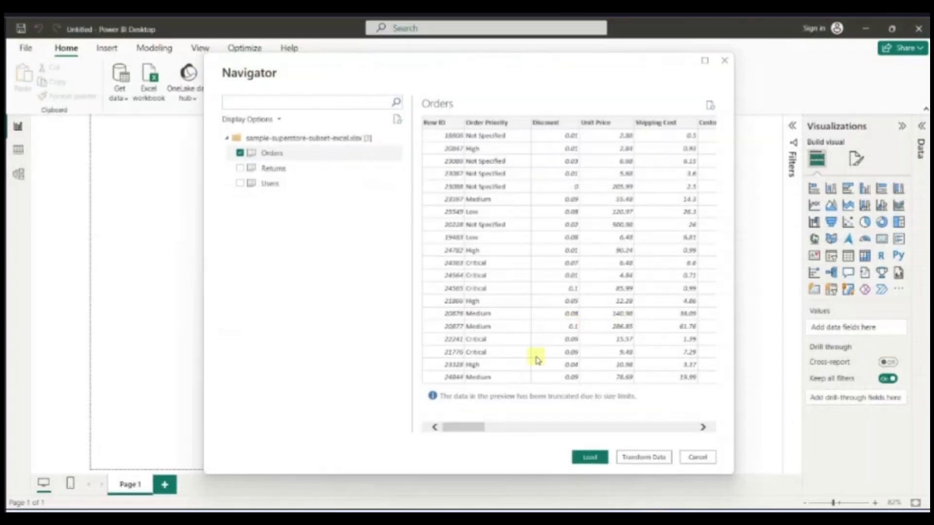
mouse_move(473, 427)
mouse_down()
mouse_move(605, 427)
mouse_move(466, 427)
mouse_up()
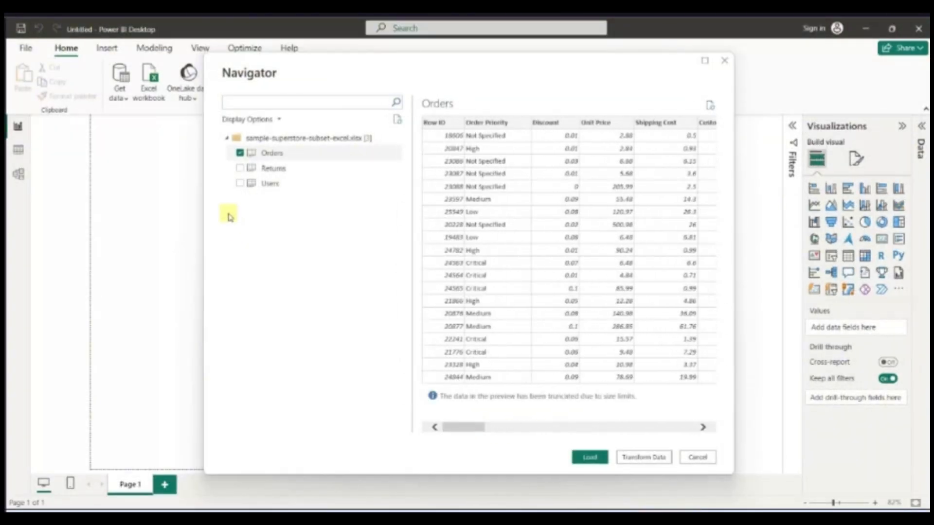
click(239, 168)
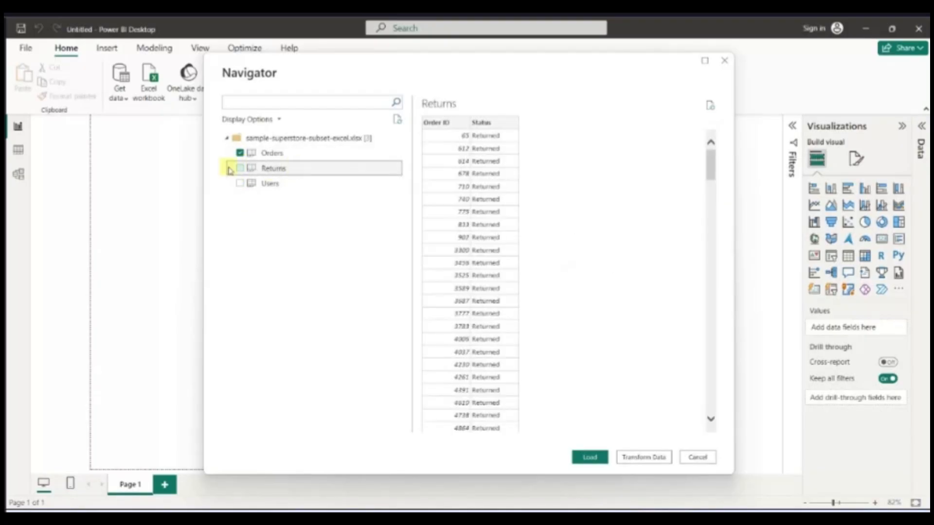
click(240, 168)
click(240, 183)
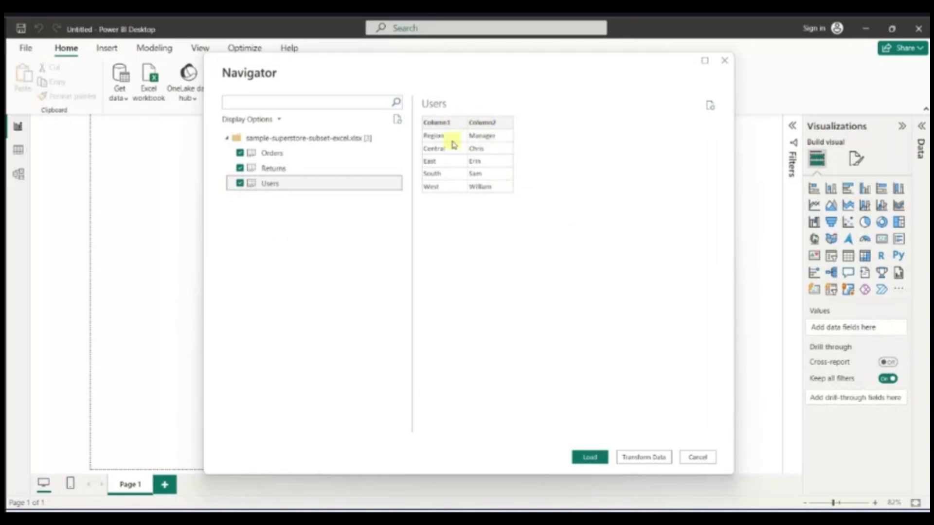
click(240, 184)
click(240, 169)
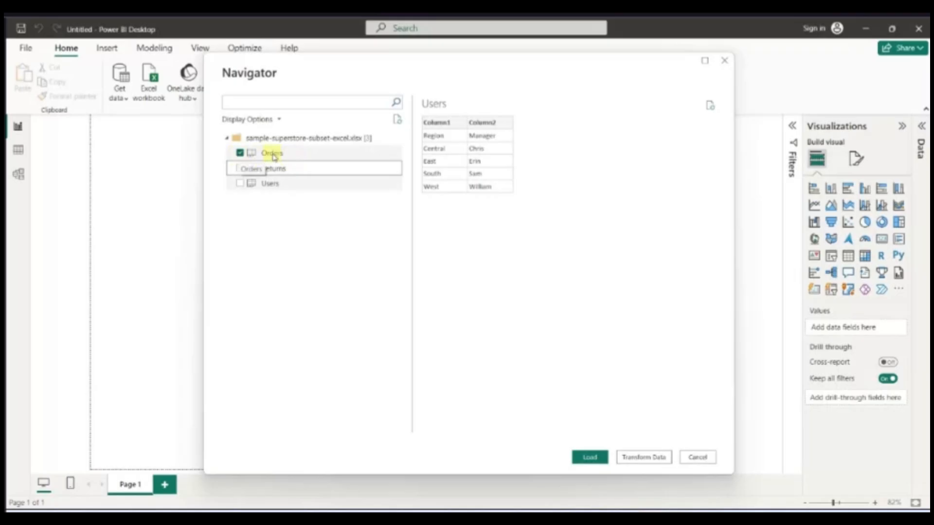
click(239, 154)
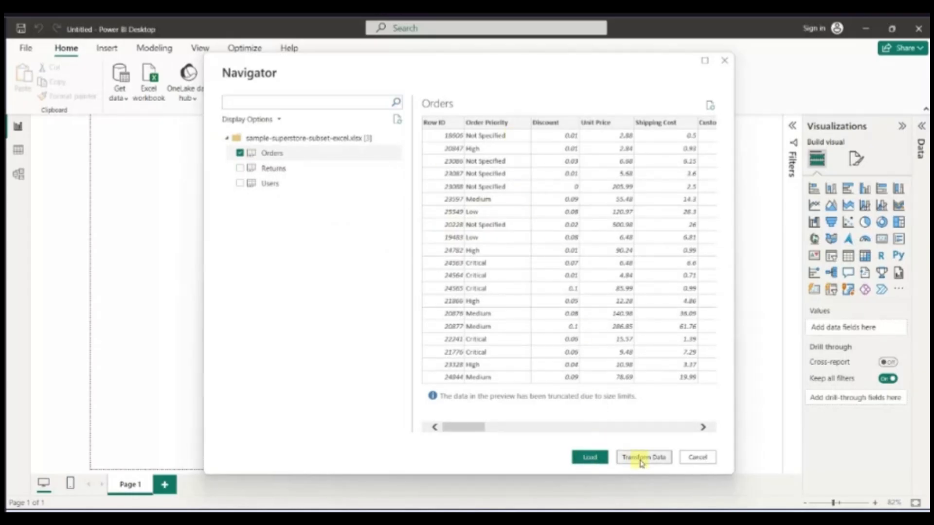
click(589, 459)
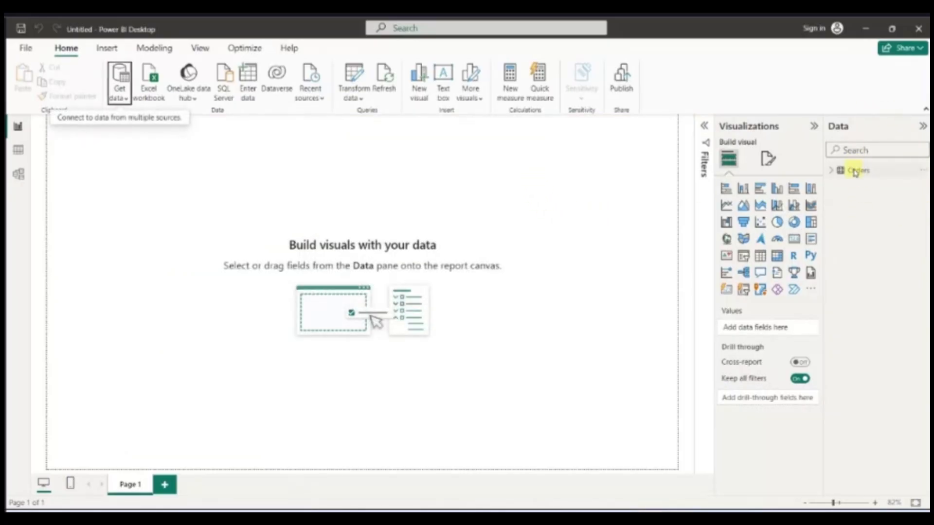
- Create a clustered column chart of Sales by Region from the Orders fields and enlarge it on the report page
click(832, 172)
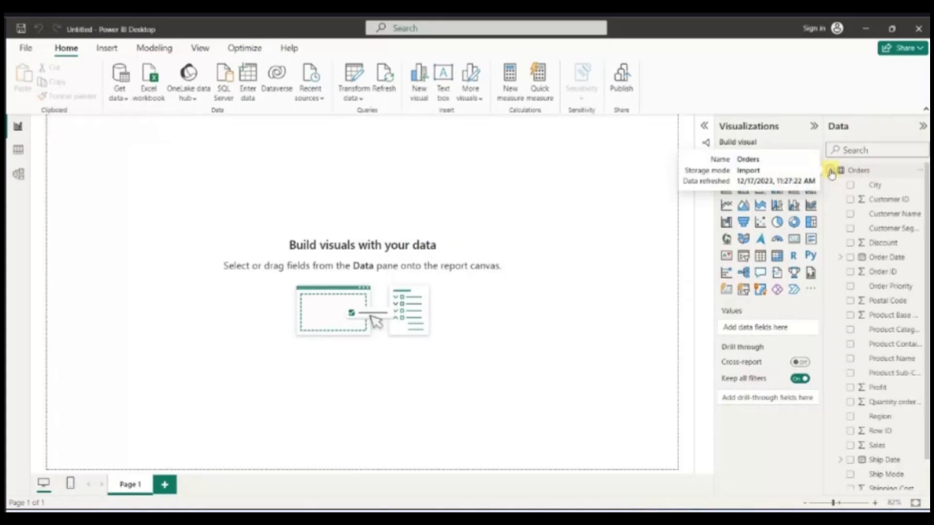
scroll(865, 323, down, 2)
scroll(869, 330, up, 2)
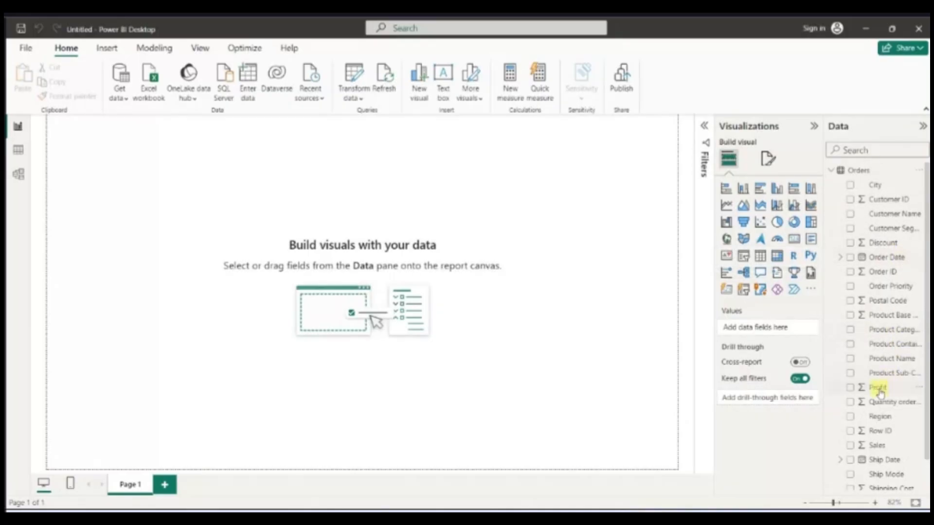
click(851, 446)
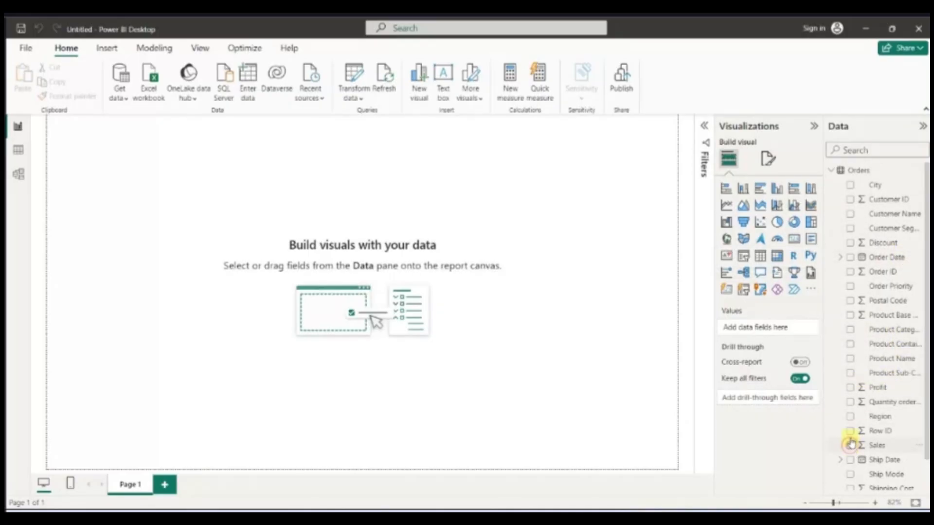
click(851, 417)
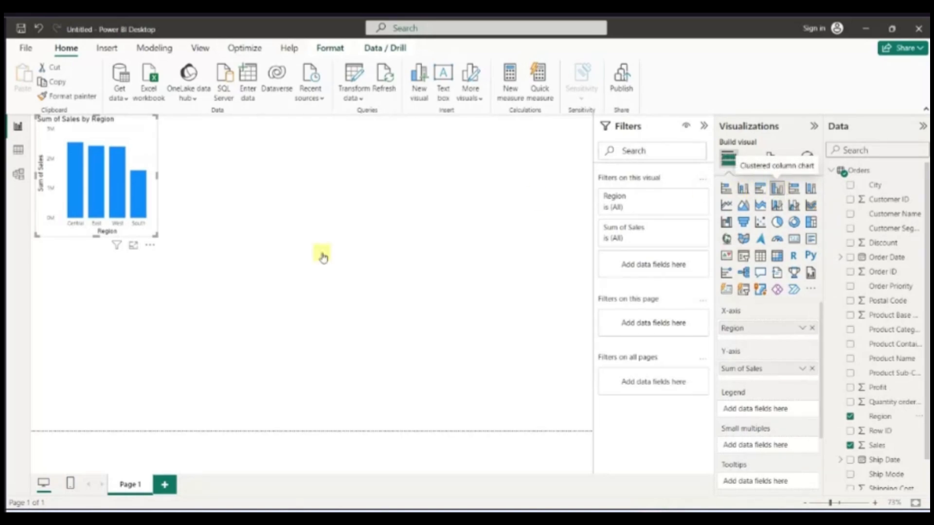
drag(156, 237, 510, 389)
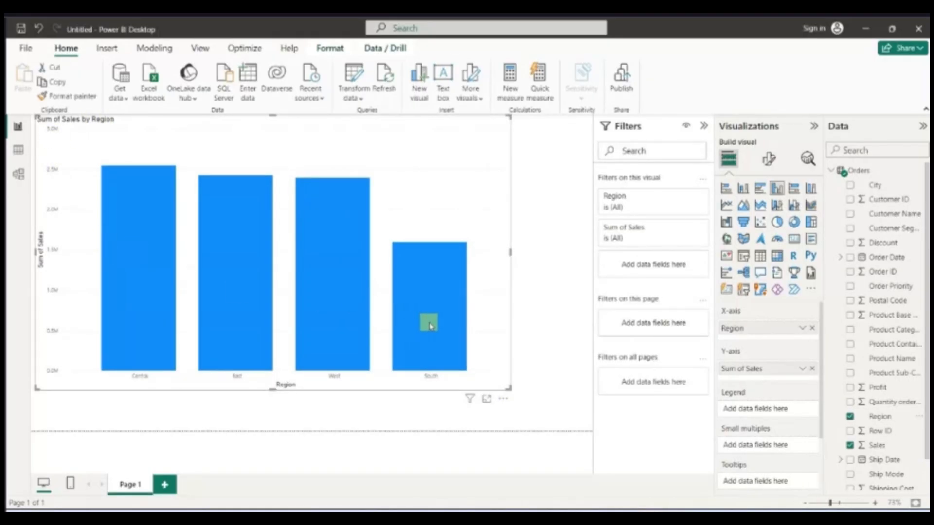
- Try the sales chart as a clustered bar chart and a 100% stacked bar chart, and restore the clustered column chart
mouse_move(423, 318)
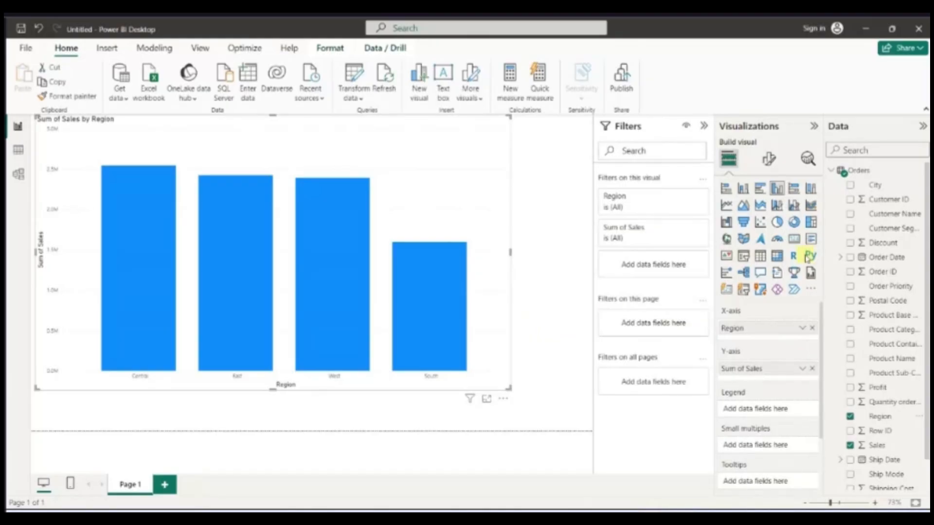
click(760, 190)
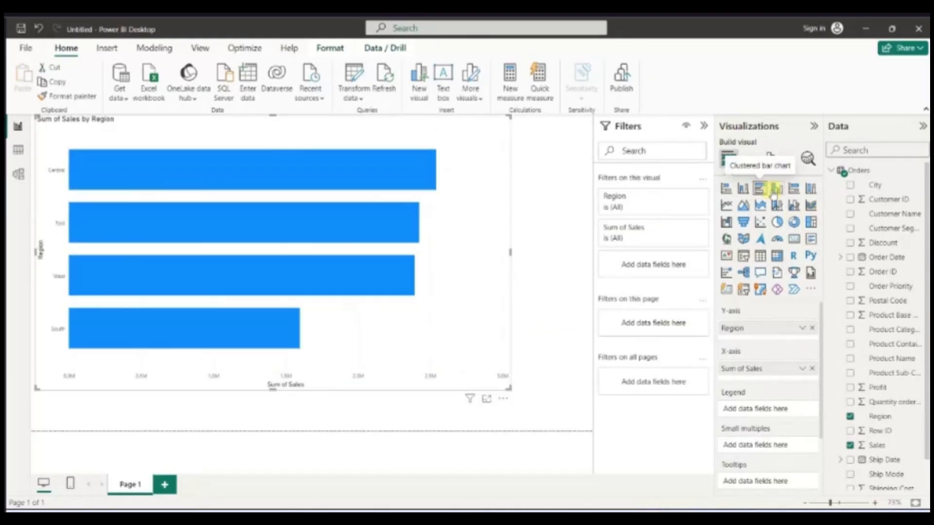
click(794, 189)
click(779, 189)
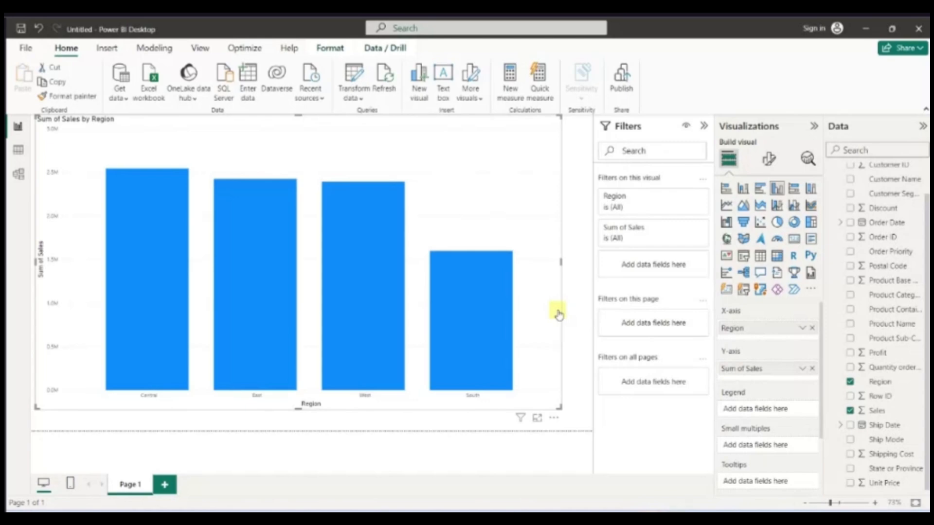
- Open the Orders query in the Power Query Editor and look across its columns
click(361, 101)
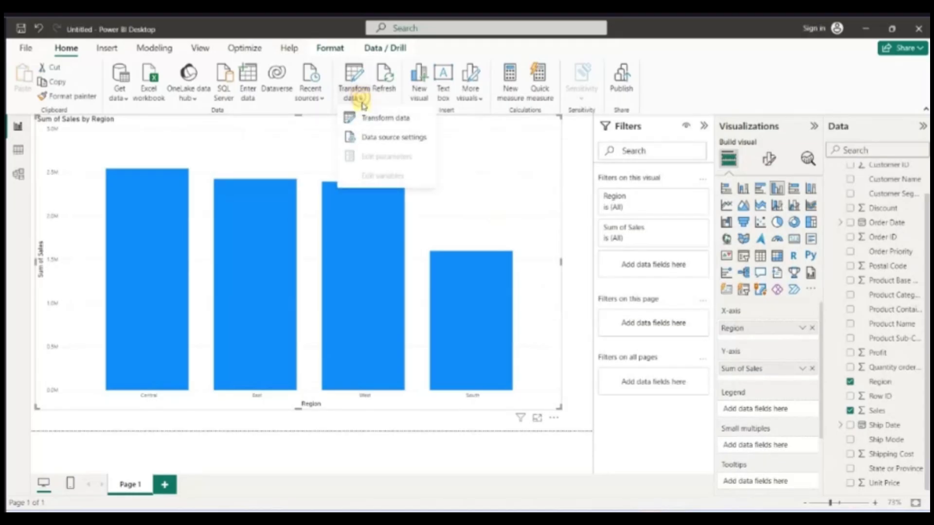
click(364, 118)
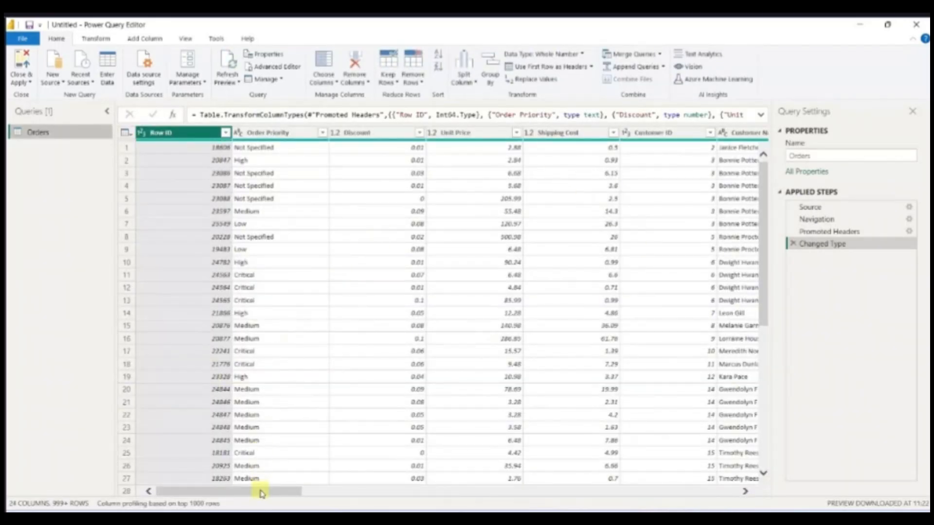
drag(261, 493, 282, 491)
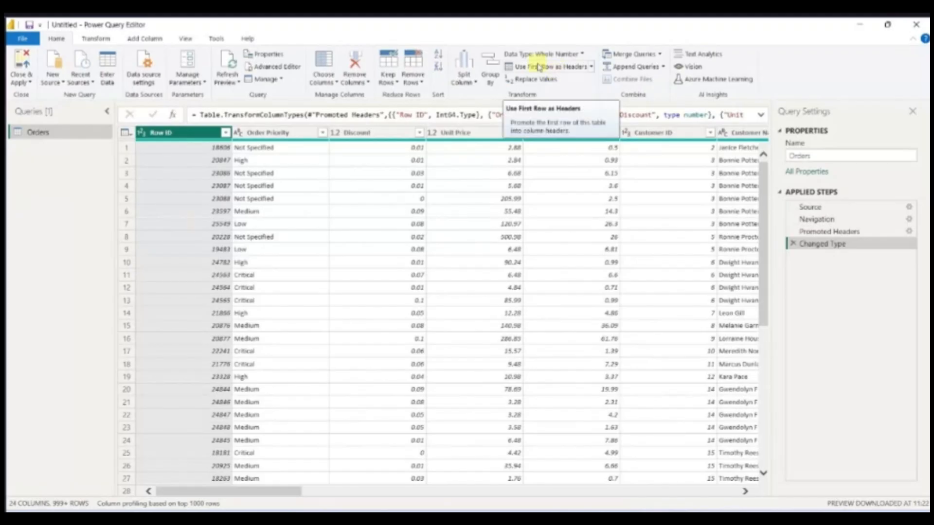
- Look over the query editor's commands for transforming data, adding columns, viewing and tools, and return to the home commands
click(105, 39)
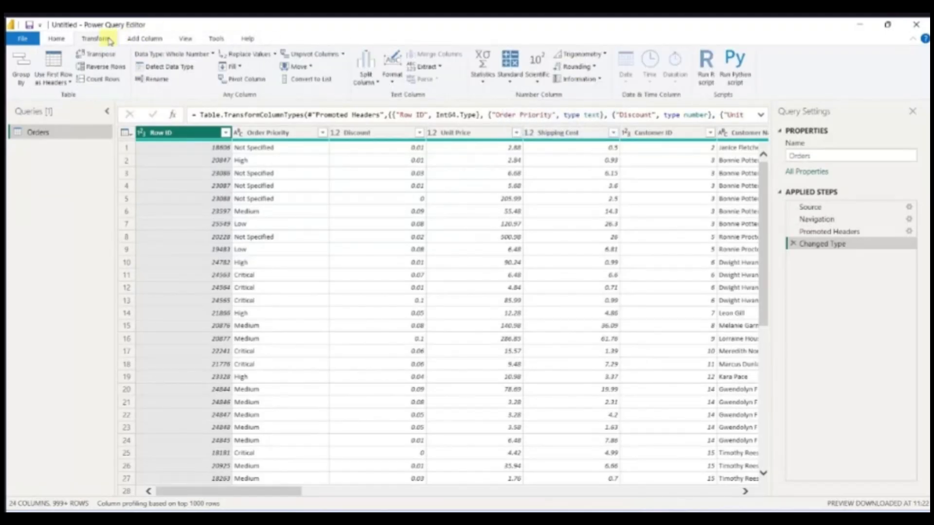
click(147, 39)
click(187, 39)
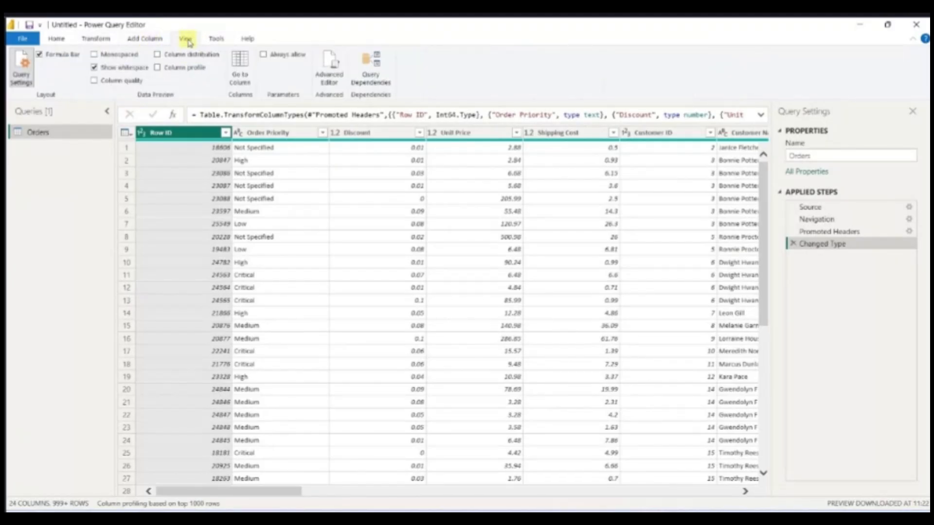
click(216, 40)
click(68, 39)
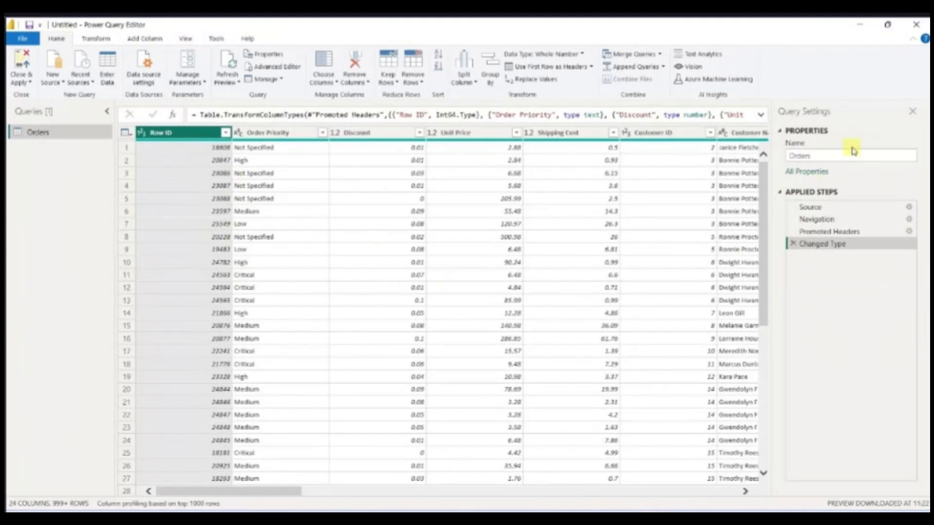
- Inspect the Orders query at its Source, Navigation and Promoted Headers steps, and show the table's options for using the first row as headers
click(843, 212)
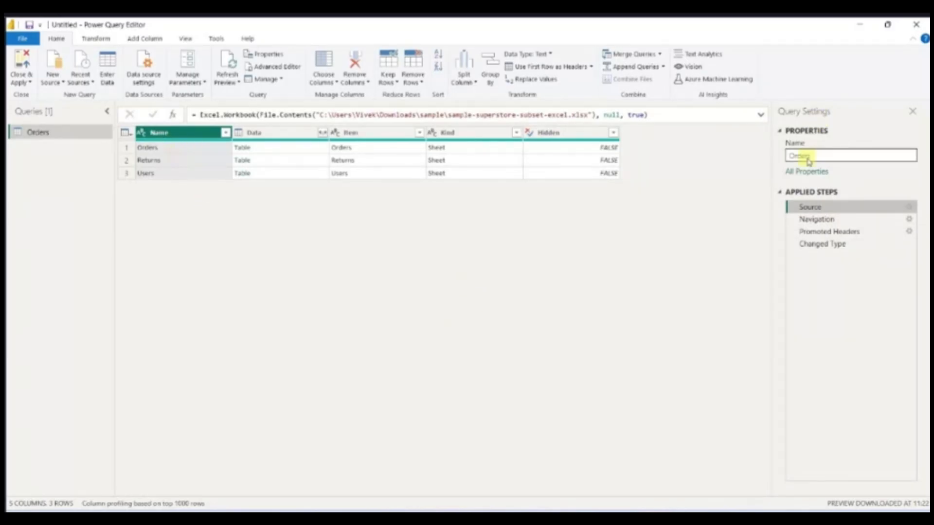
click(831, 219)
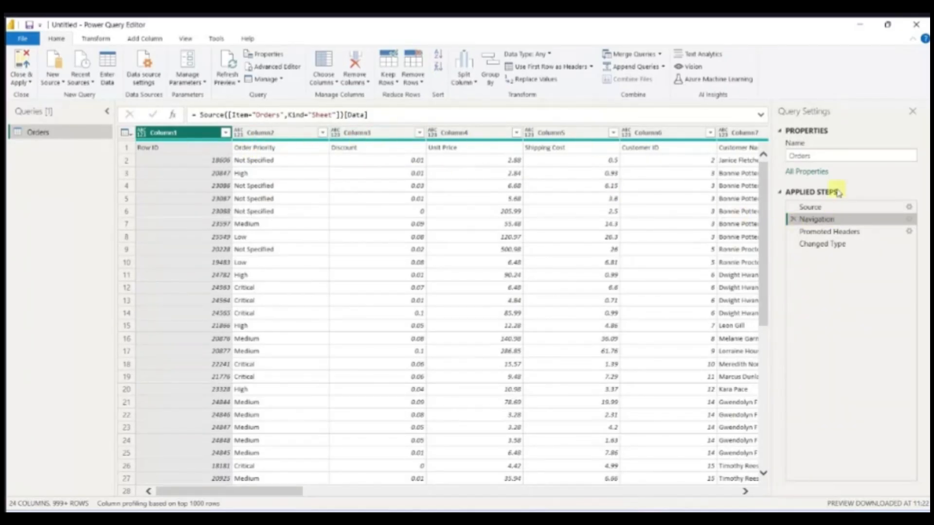
click(835, 234)
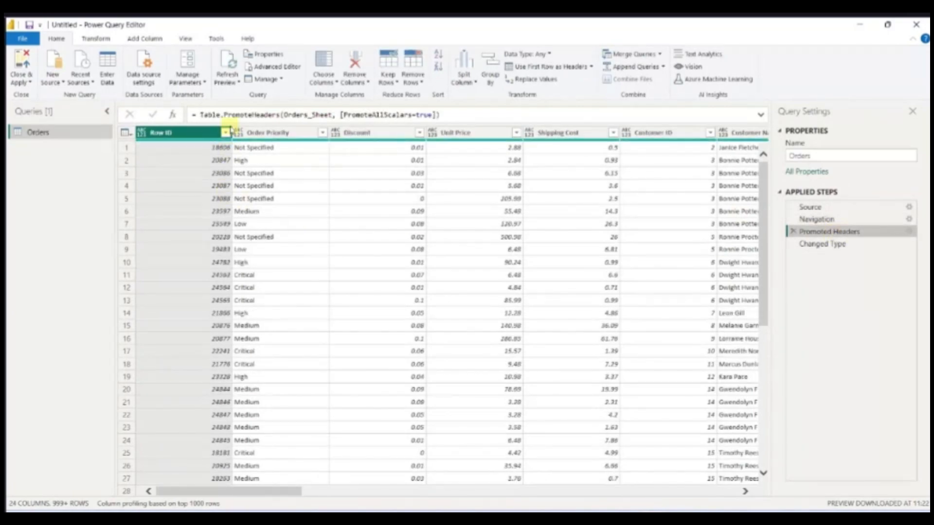
click(132, 138)
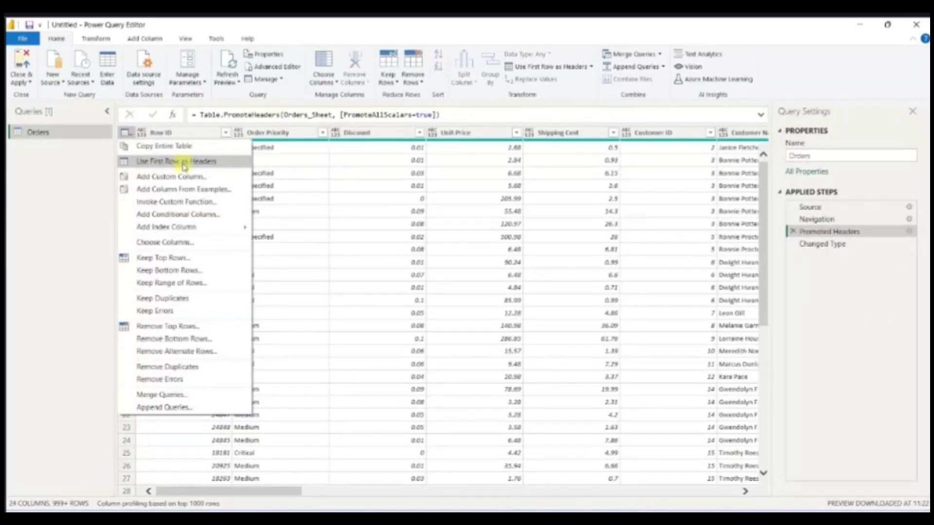
- Close the table options and compare the Orders query at its Changed Type, Promoted Headers, Navigation and Source steps, ending on Changed Type
click(345, 32)
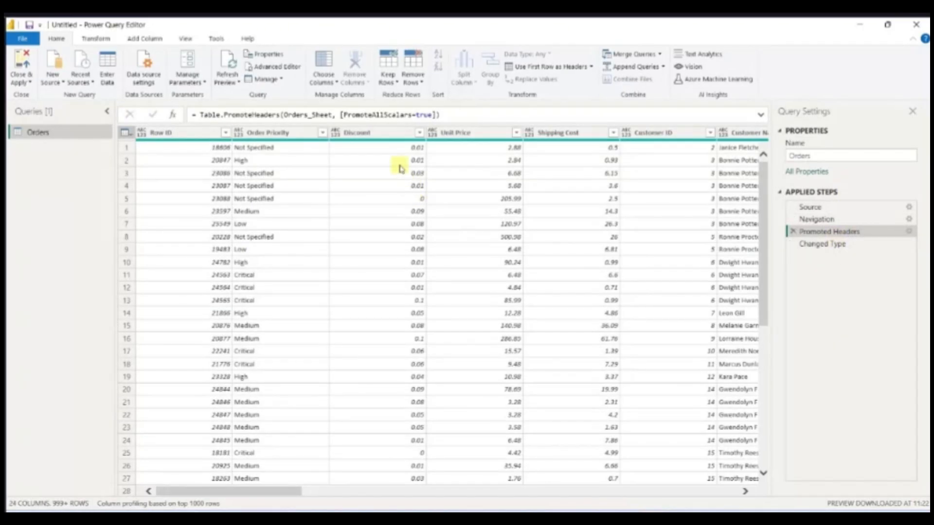
mouse_move(359, 146)
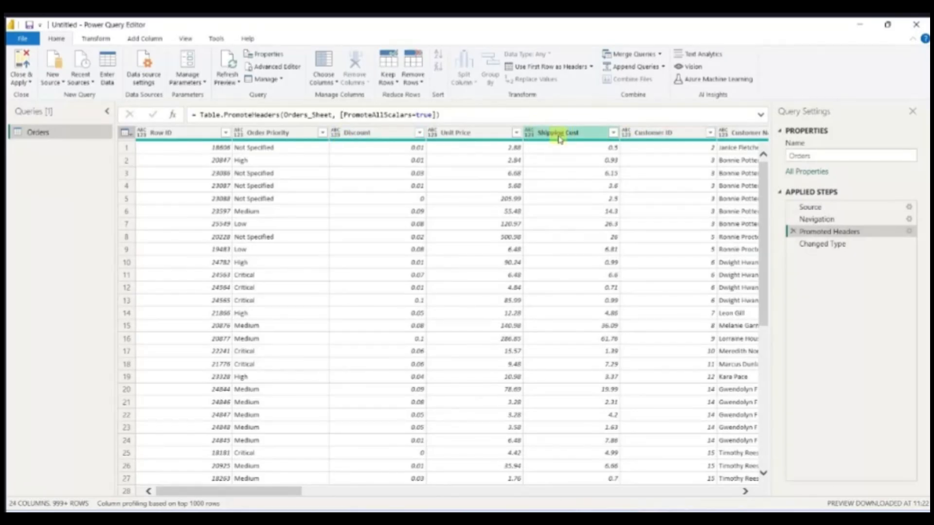
click(825, 245)
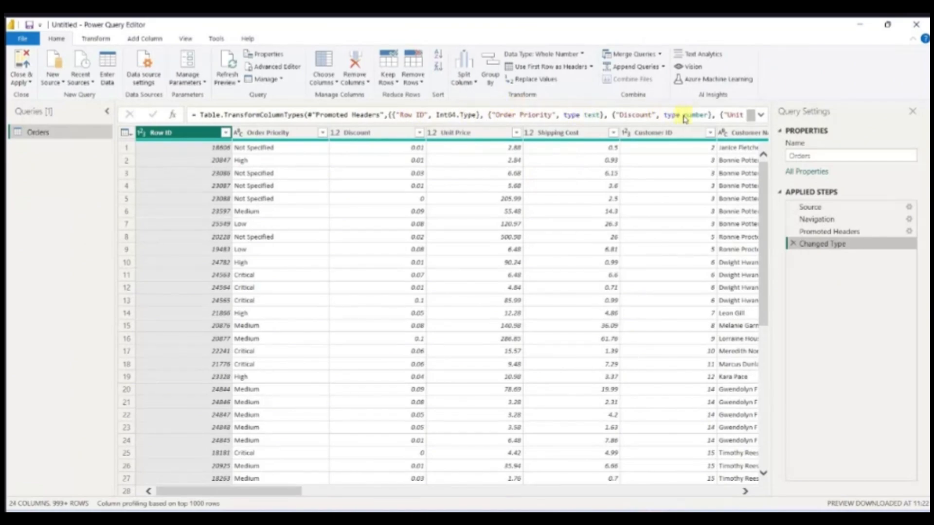
click(836, 231)
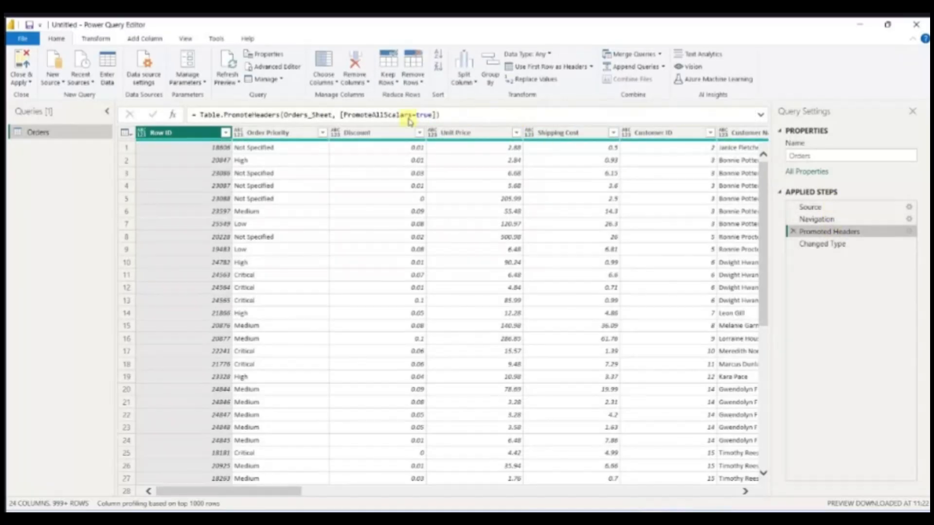
click(839, 221)
click(825, 209)
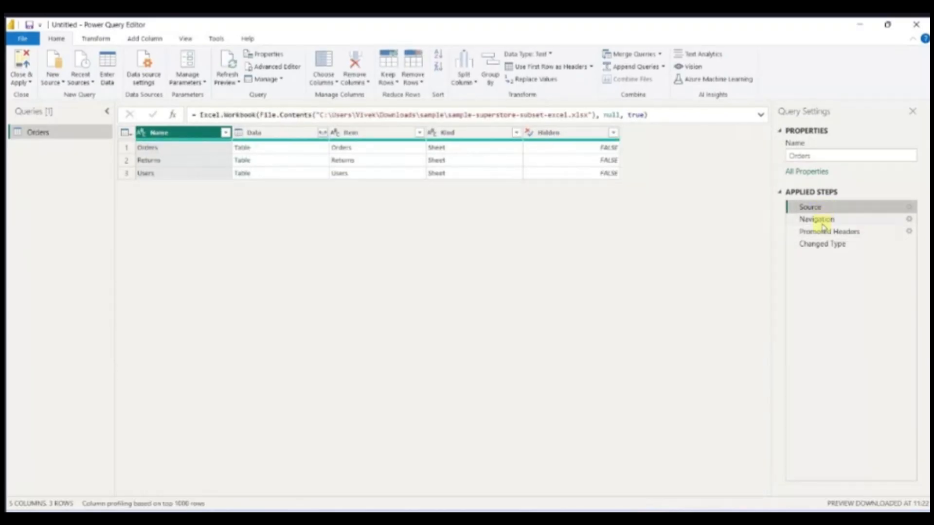
click(824, 243)
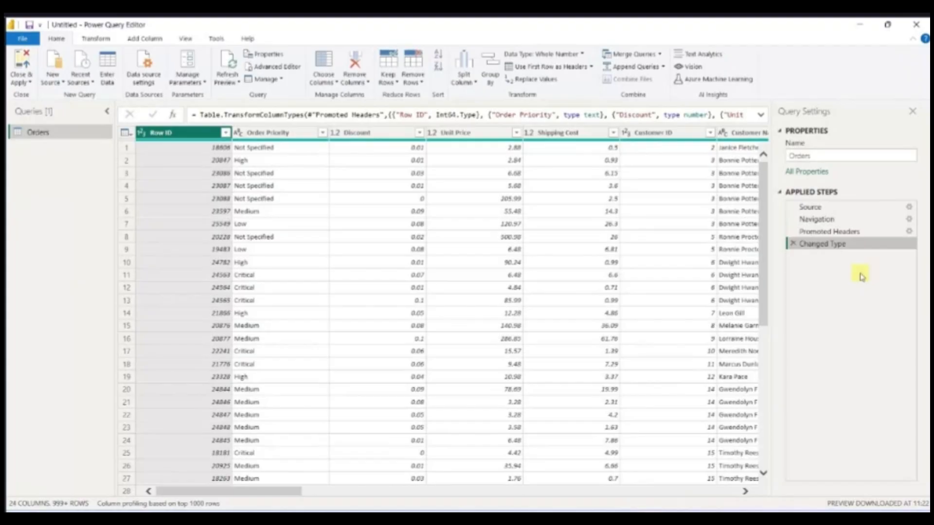
- Duplicate the Sales column of the Orders query and rename the copy to Tax
drag(292, 491, 729, 492)
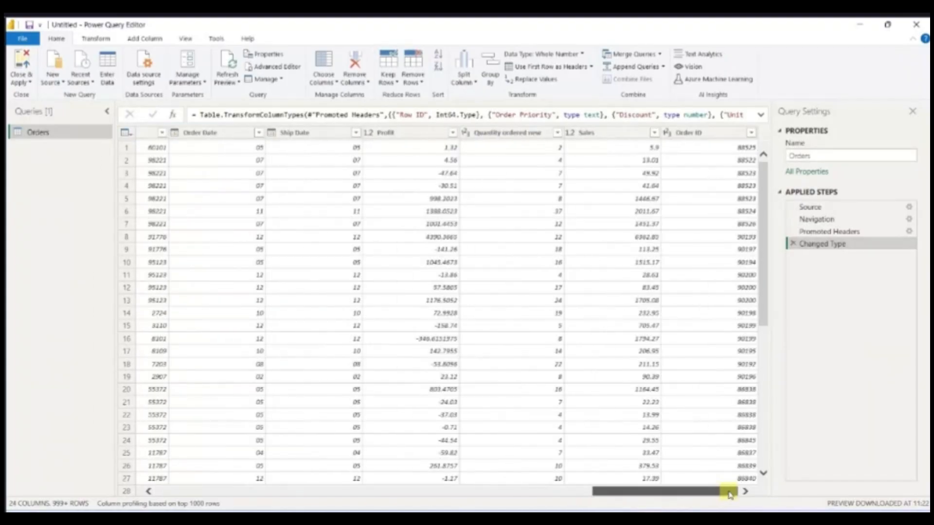
click(594, 139)
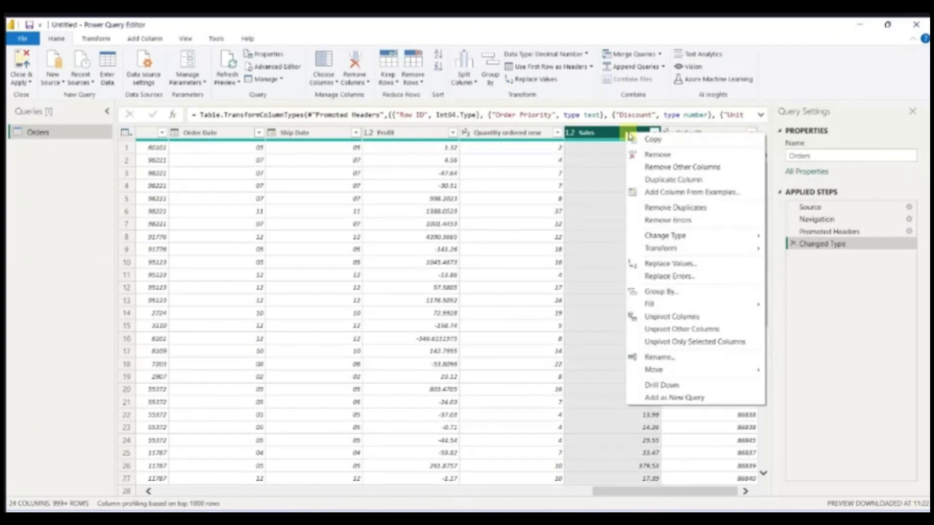
click(649, 183)
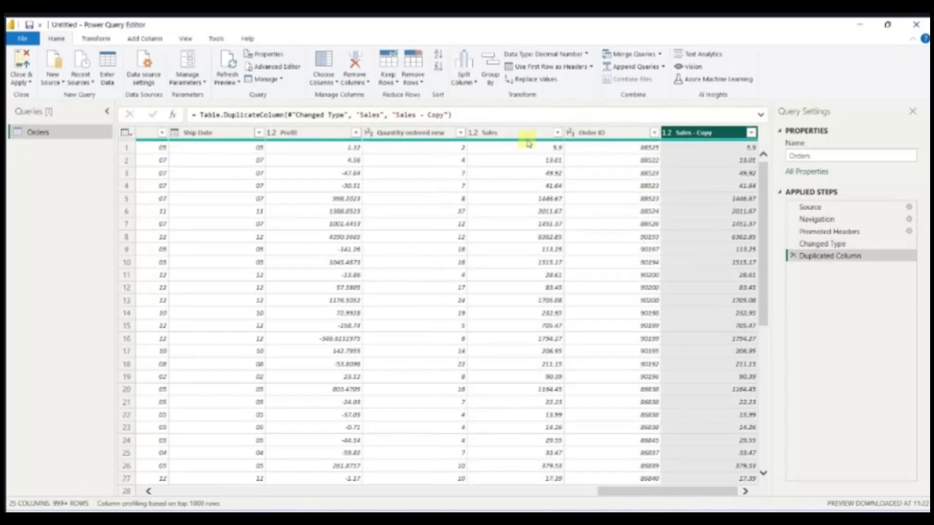
double_click(706, 136)
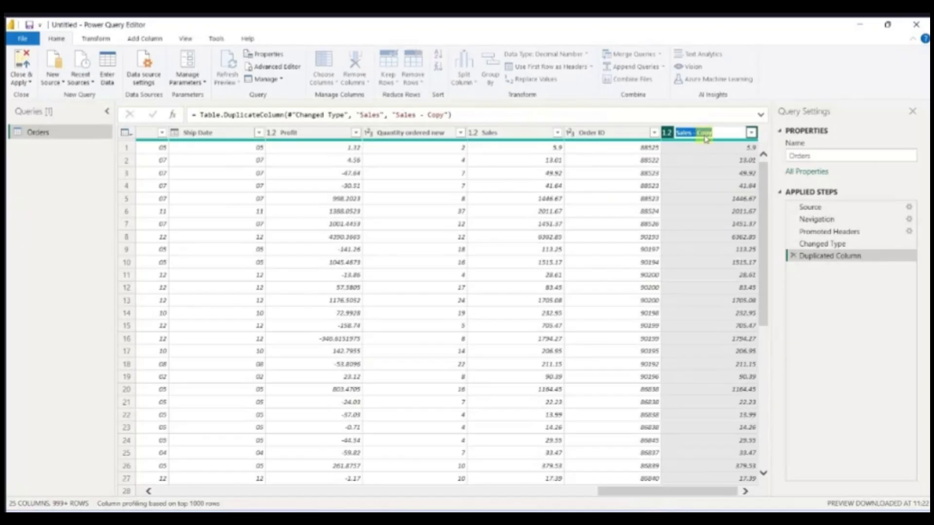
text(TA)
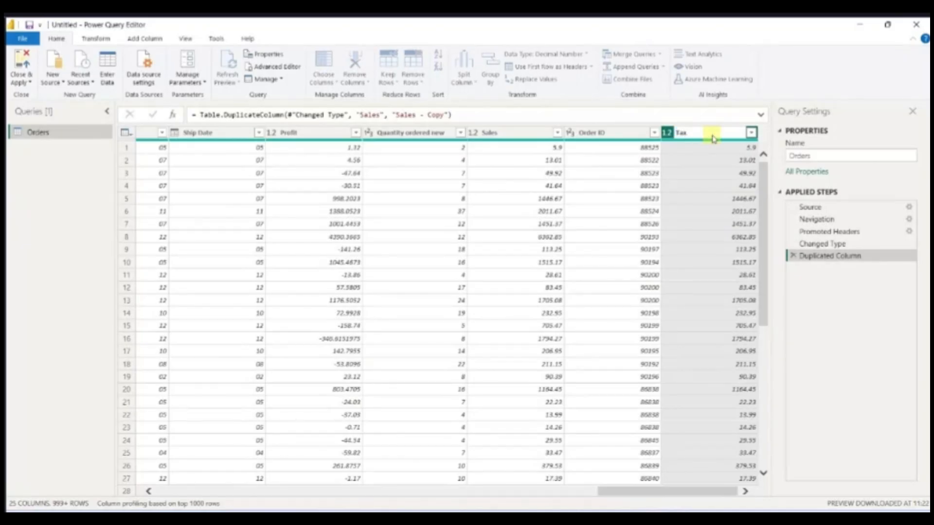
key(Return)
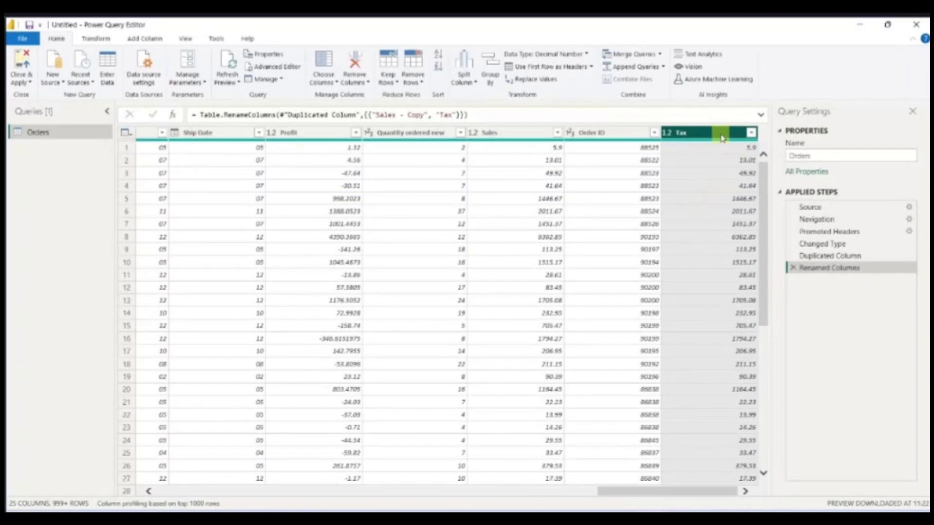
- Multiply every value in the Tax column by 0.1
click(96, 39)
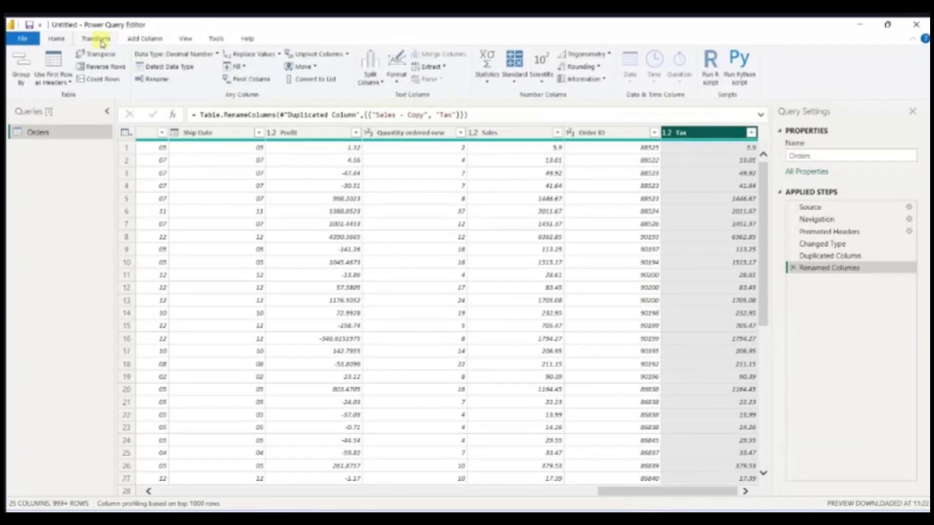
click(515, 80)
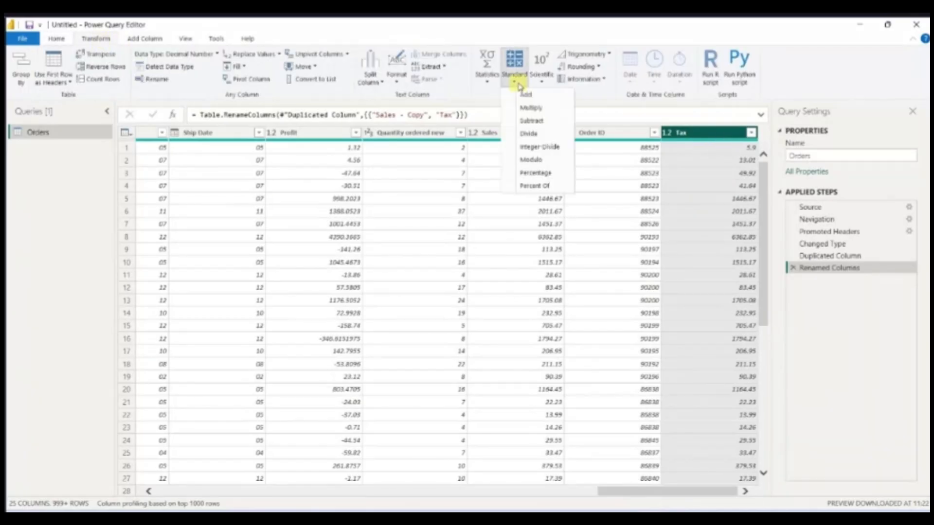
click(531, 109)
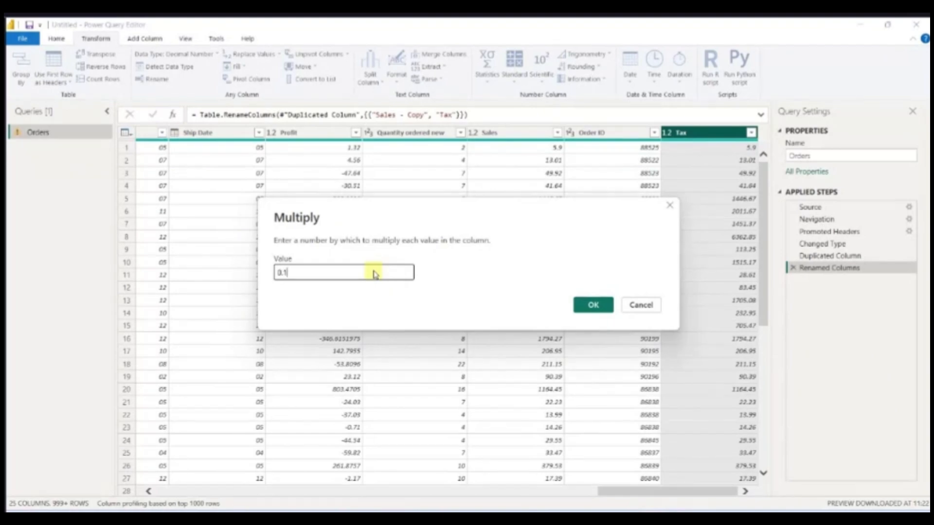
text(0.1)
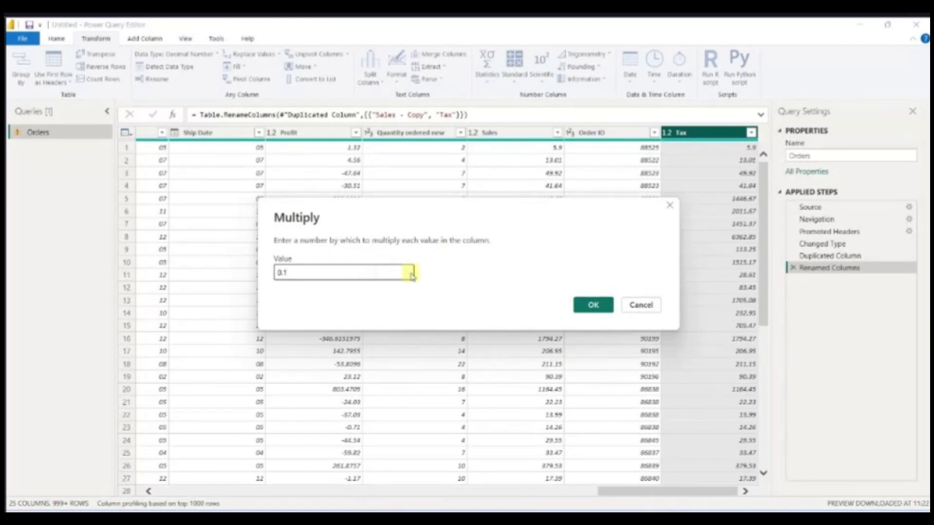
click(594, 305)
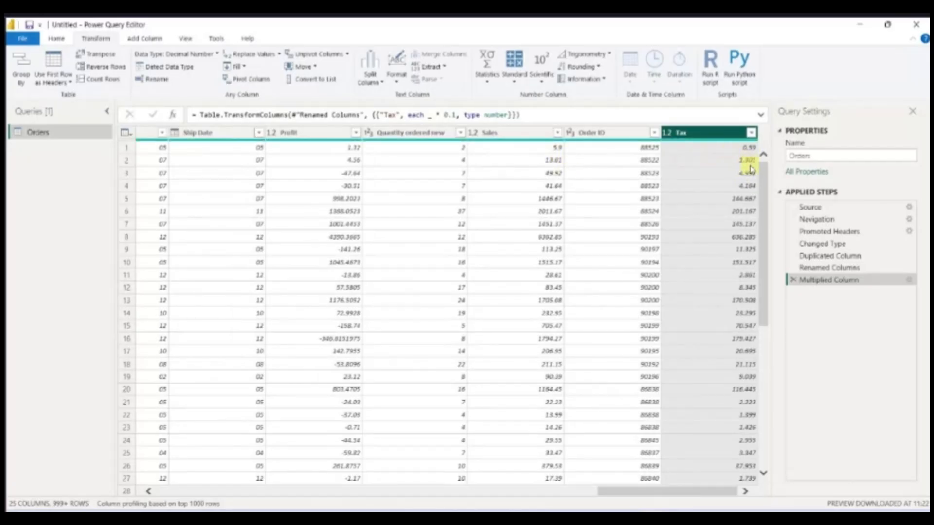
- Review the query at the Duplicated Column, Renamed Columns and Multiplied Column steps
click(826, 257)
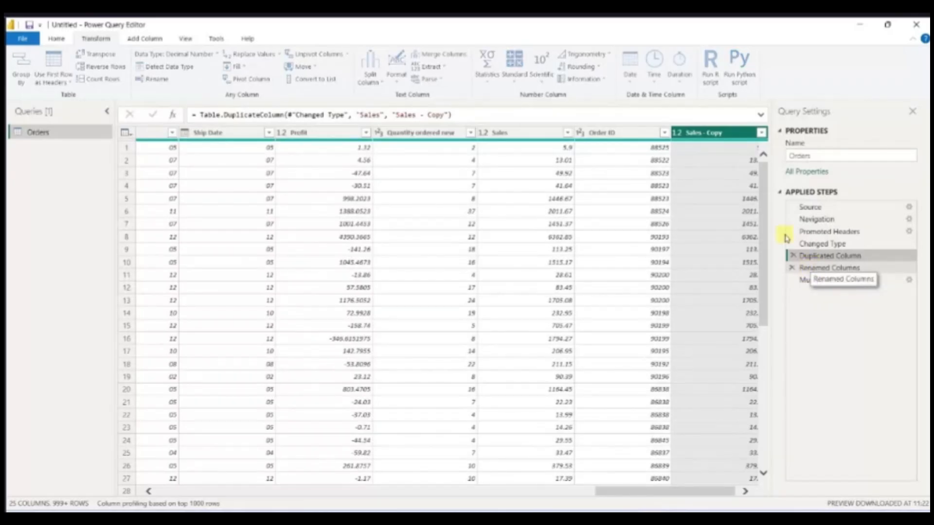
click(807, 269)
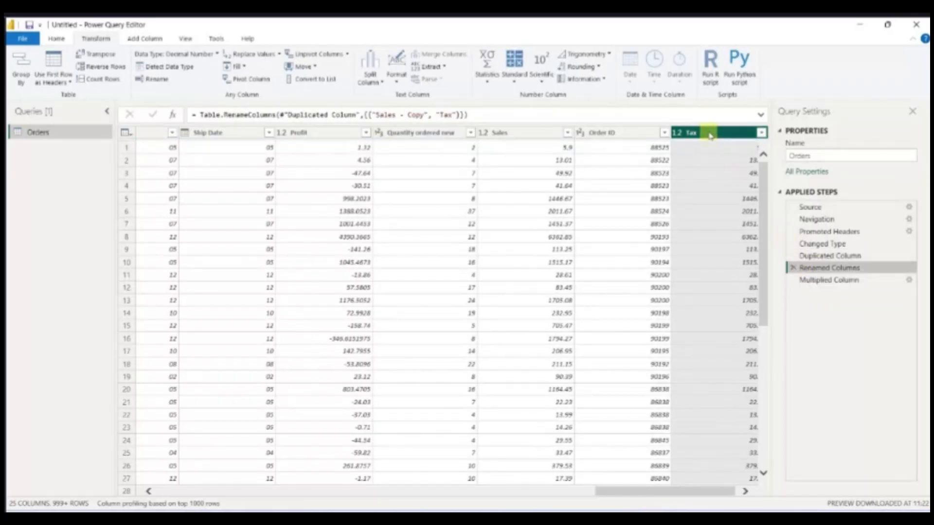
click(831, 280)
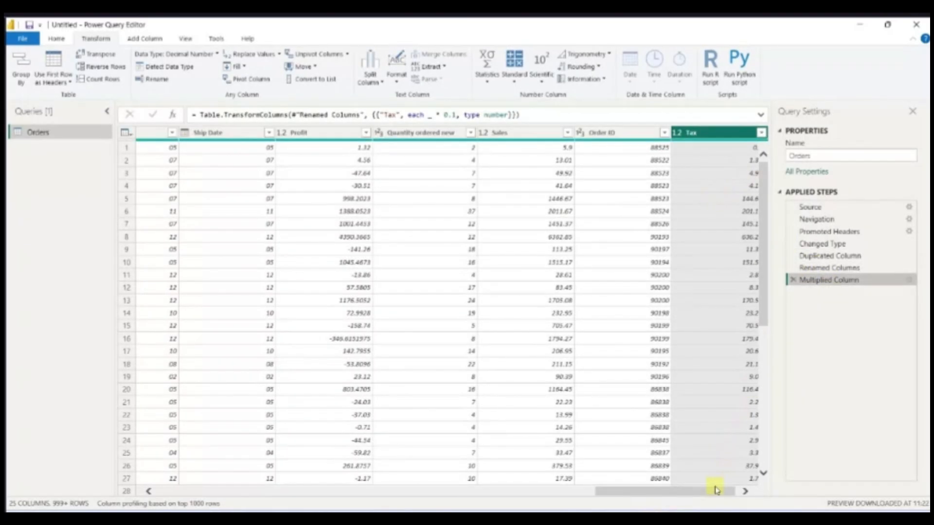
- Split the Customer Name column by the space delimiter, at the left-most delimiter only
drag(704, 493, 246, 503)
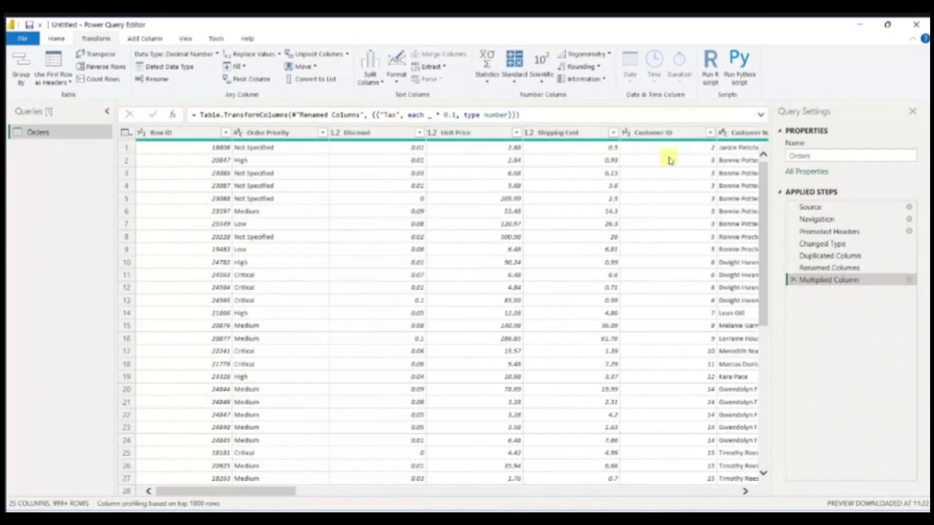
drag(267, 492, 314, 492)
click(557, 134)
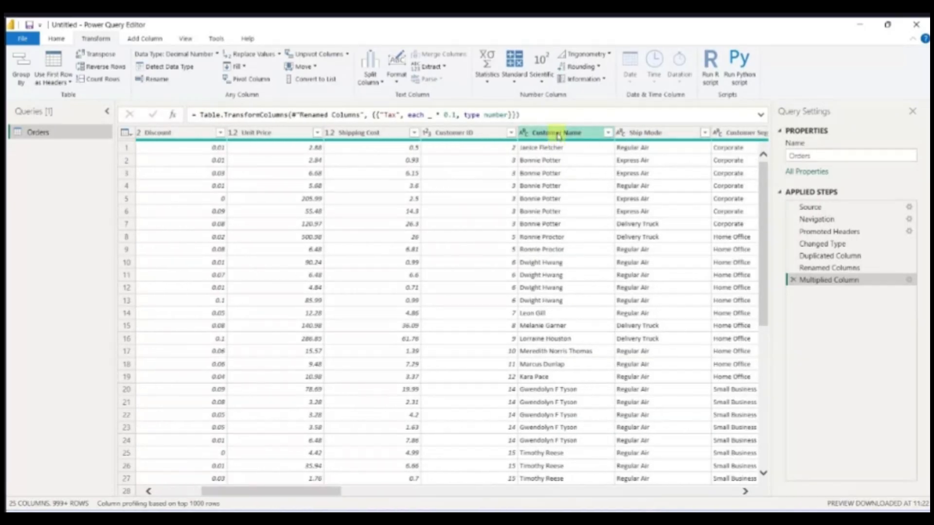
click(589, 136)
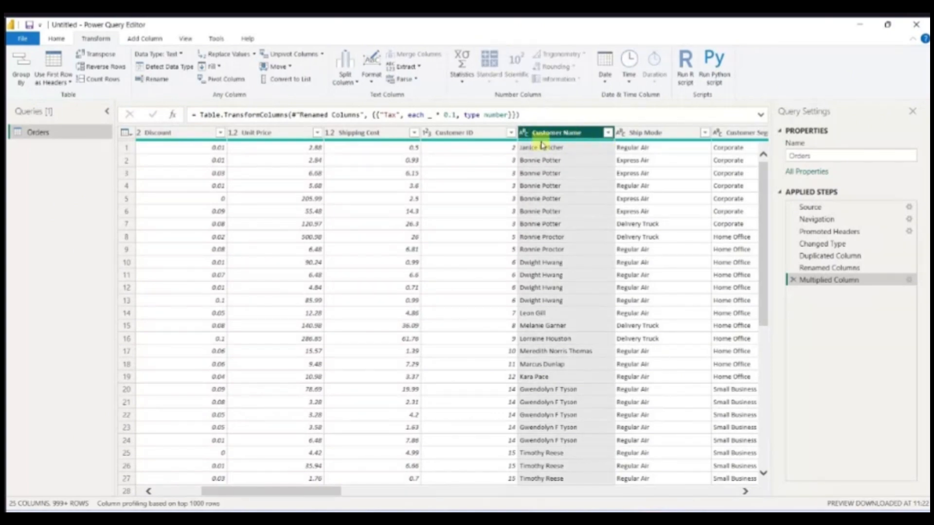
click(357, 87)
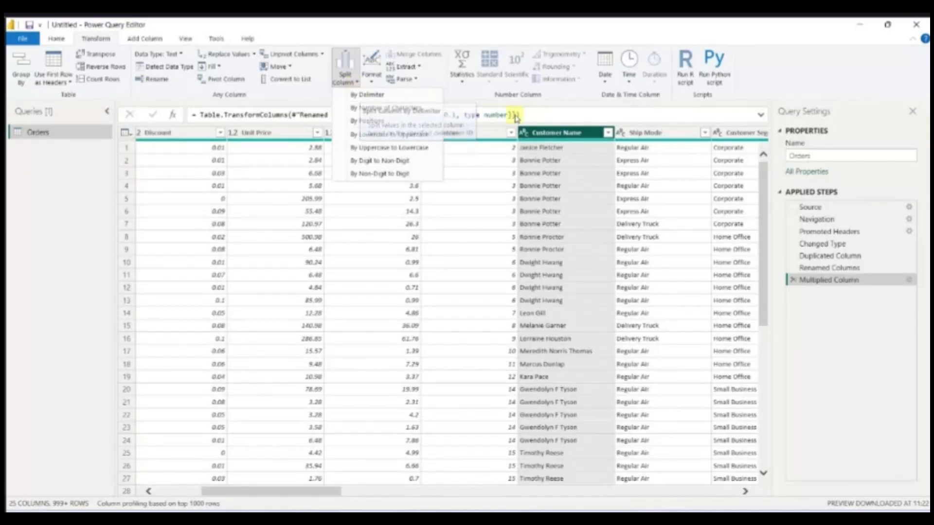
click(385, 96)
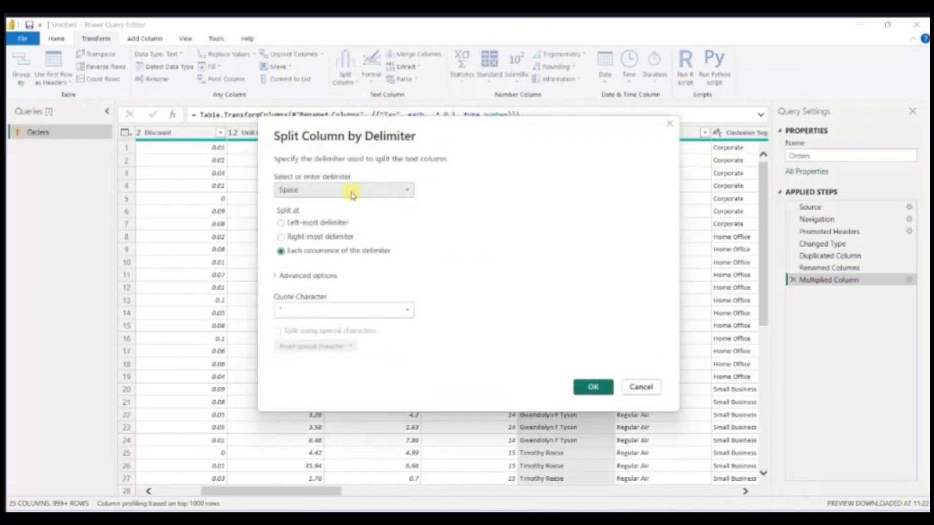
click(353, 192)
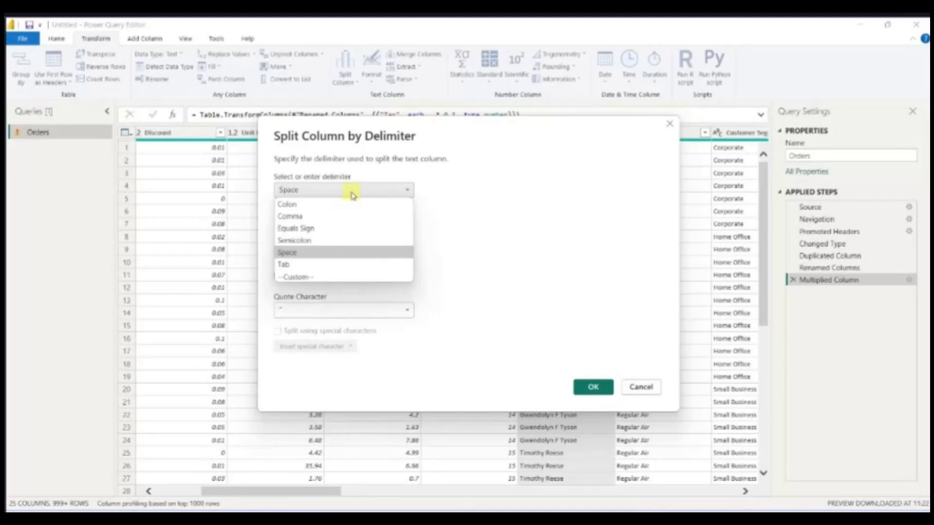
click(352, 191)
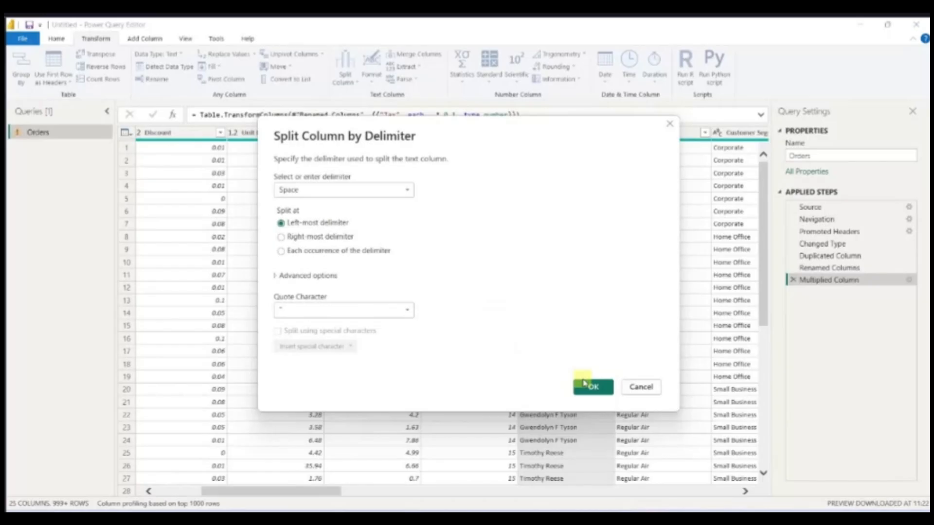
click(586, 388)
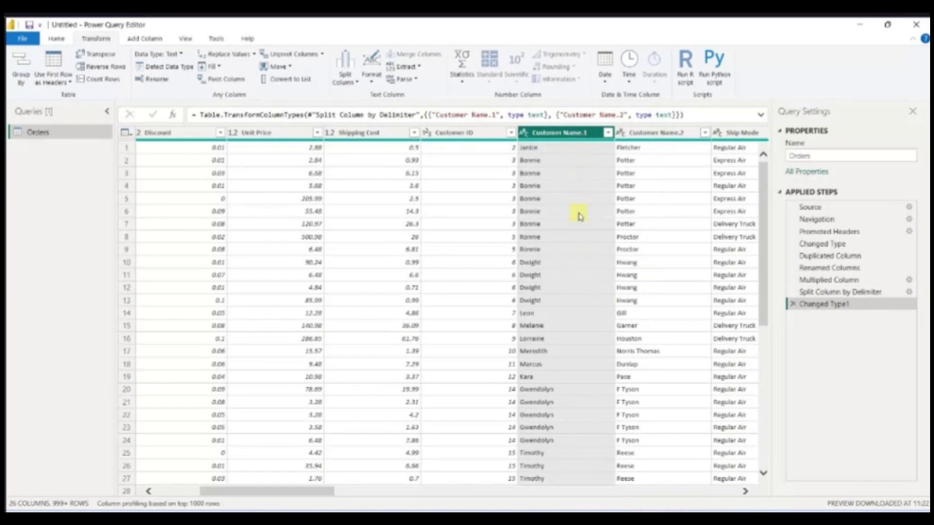
- Rename the two split columns to Customer First Name.1 and Customer Last Name.2
double_click(583, 136)
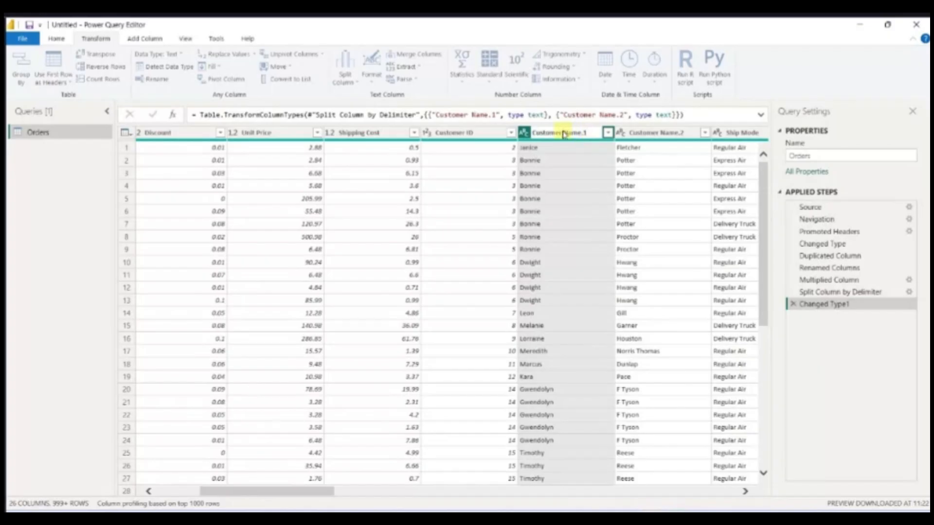
text(First)
key(Return)
double_click(665, 136)
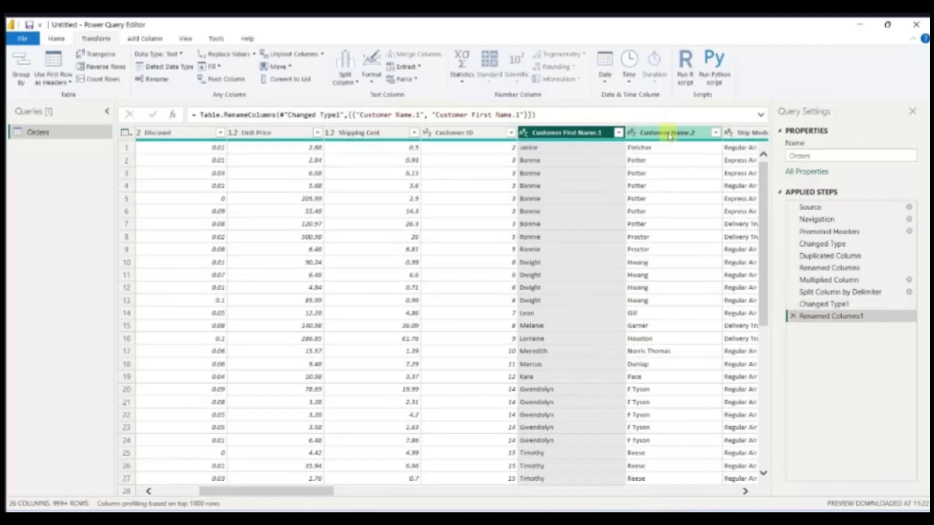
click(683, 133)
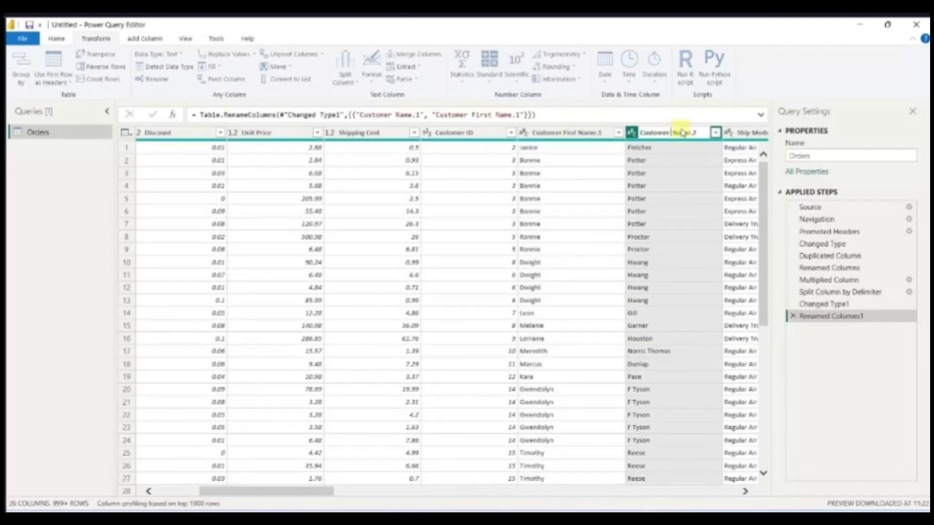
text(Last)
key(Return)
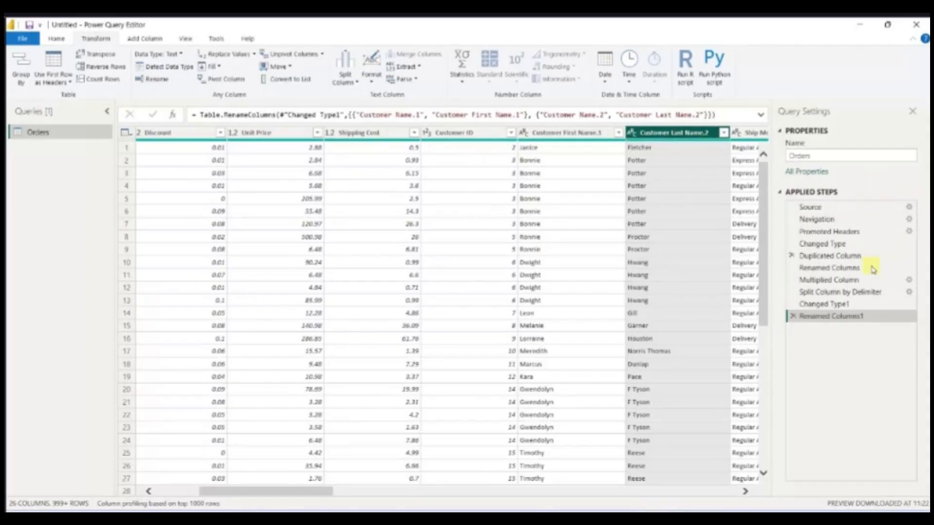
- Review the query at its Split Column by Delimiter step, return to the latest Renamed Columns1 step, and show the home commands
click(851, 293)
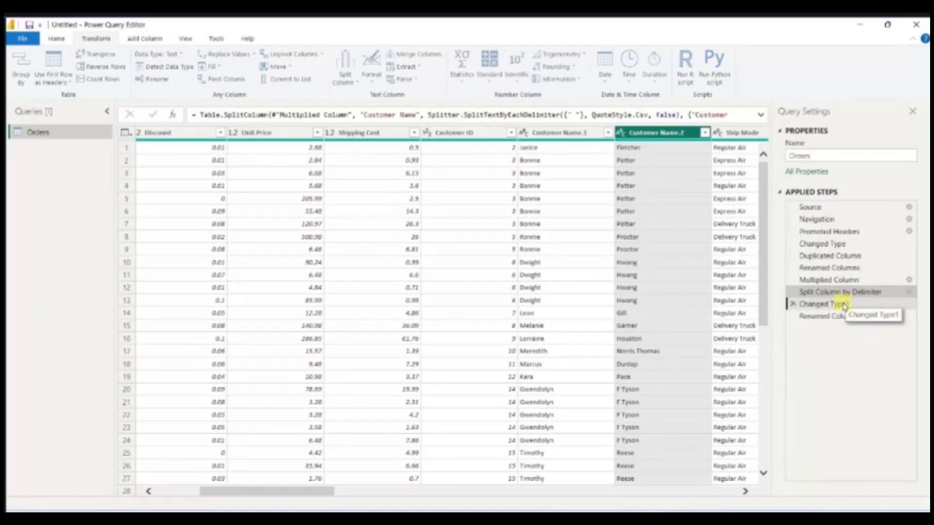
click(834, 316)
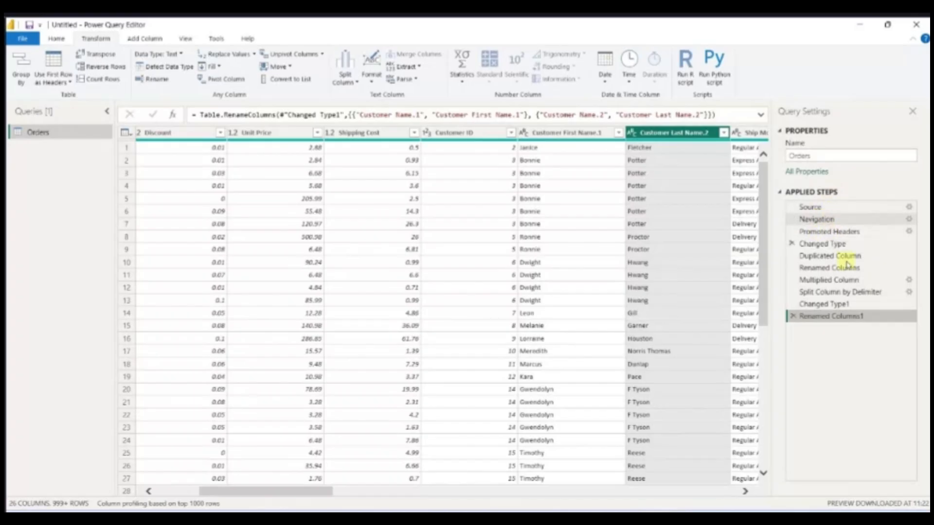
click(57, 39)
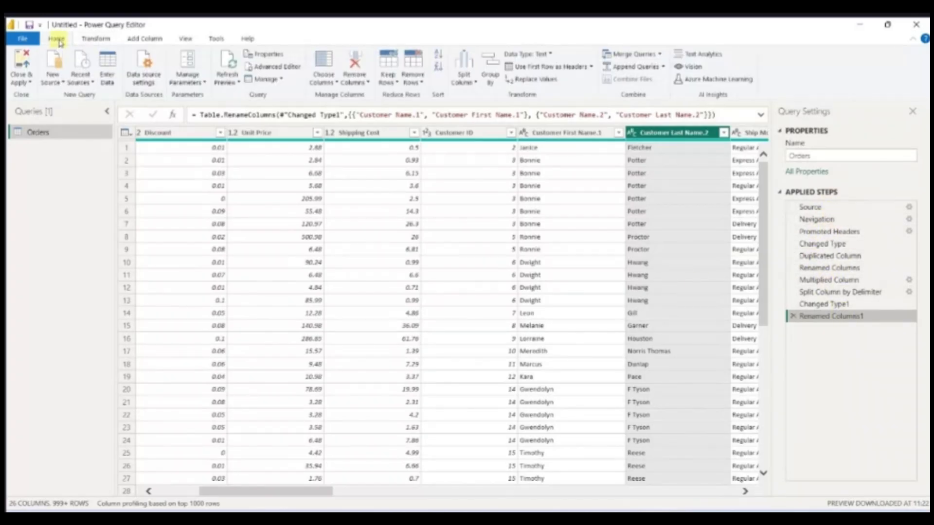
- Apply the query changes and show Sales with Tax by Region as a stacked column chart
click(17, 67)
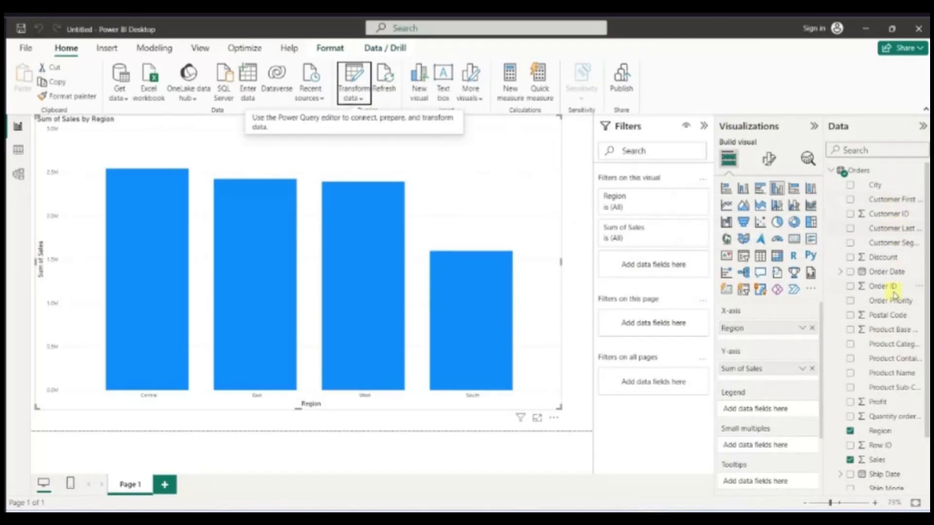
scroll(871, 292, down, 2)
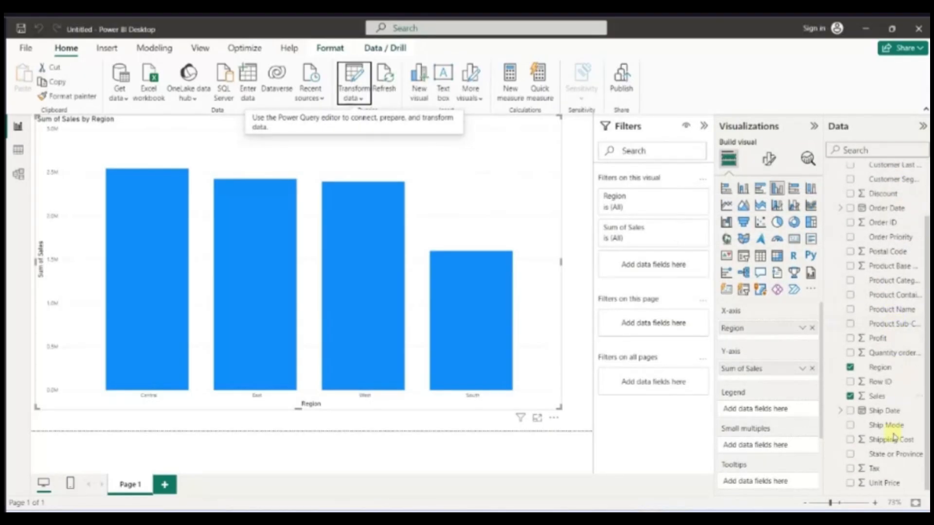
click(851, 470)
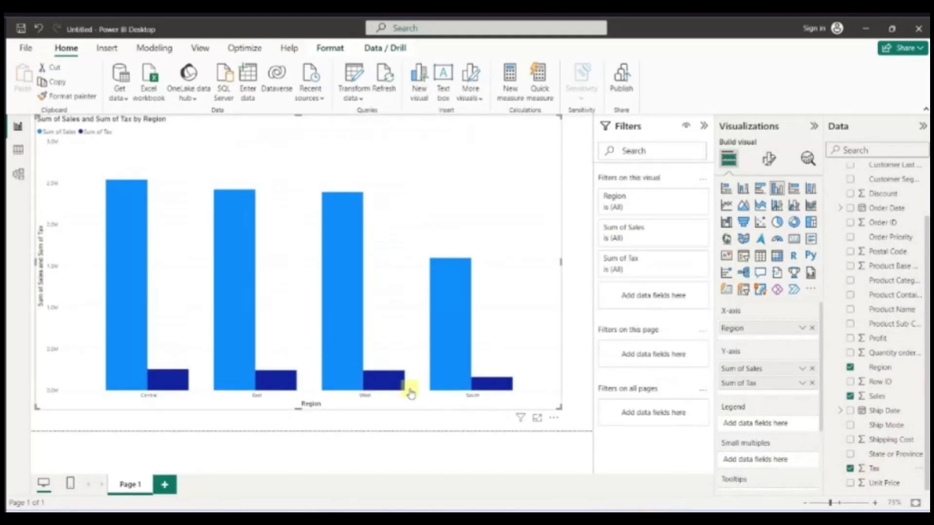
click(743, 190)
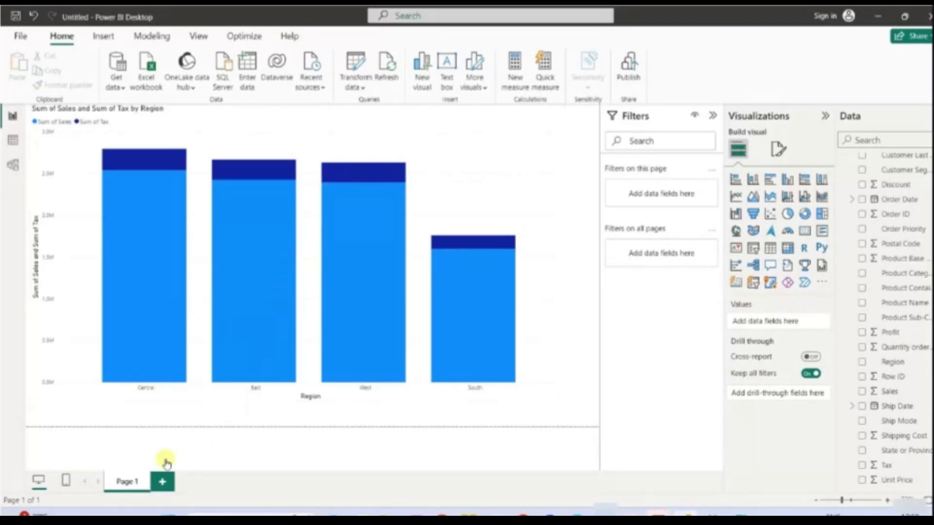
- Duplicate Page 1 and compare the copy with the original page
right_click(130, 485)
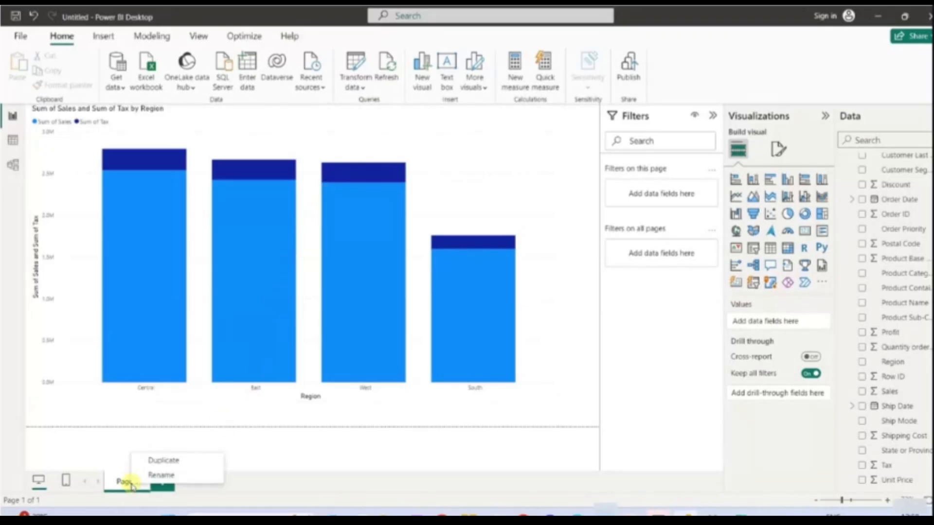
click(154, 461)
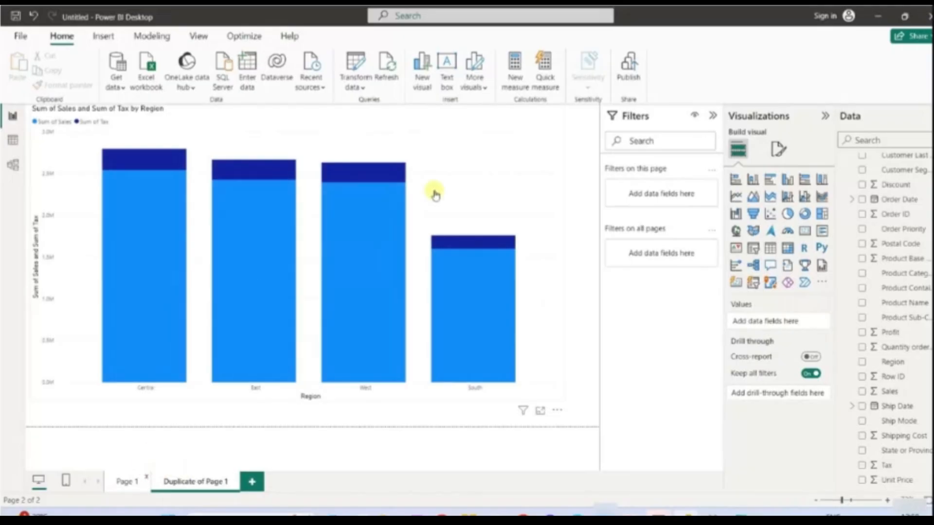
click(125, 482)
click(182, 482)
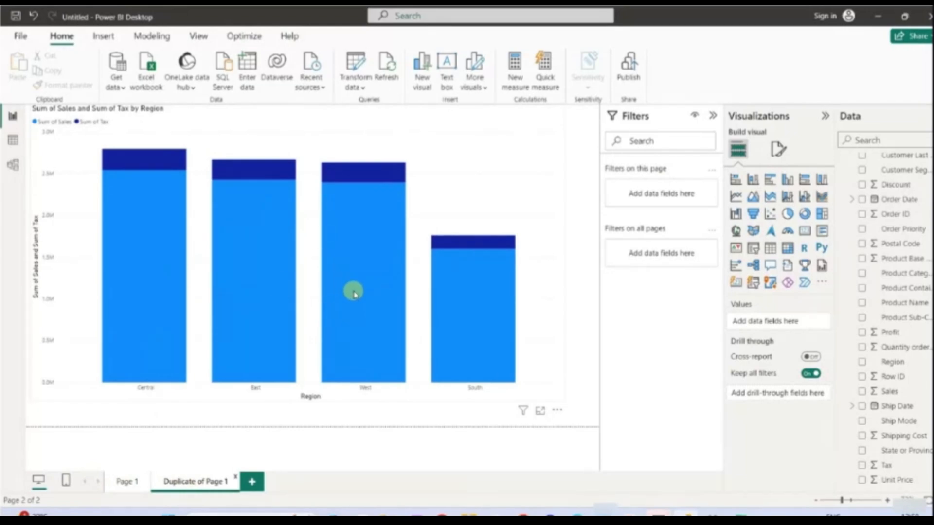
- Shrink the chart on the duplicated page to about two thirds of its width and height, and deselect it
mouse_move(435, 248)
click(562, 397)
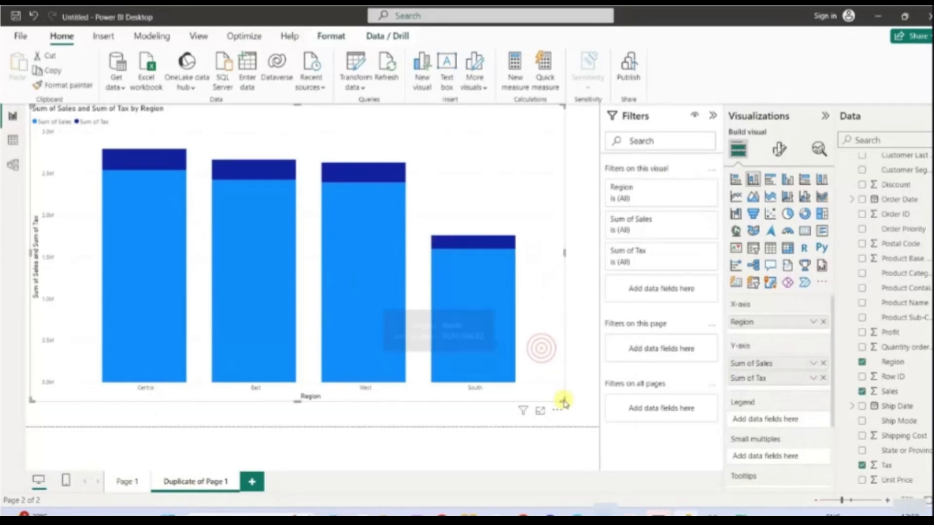
drag(562, 399, 392, 288)
click(372, 189)
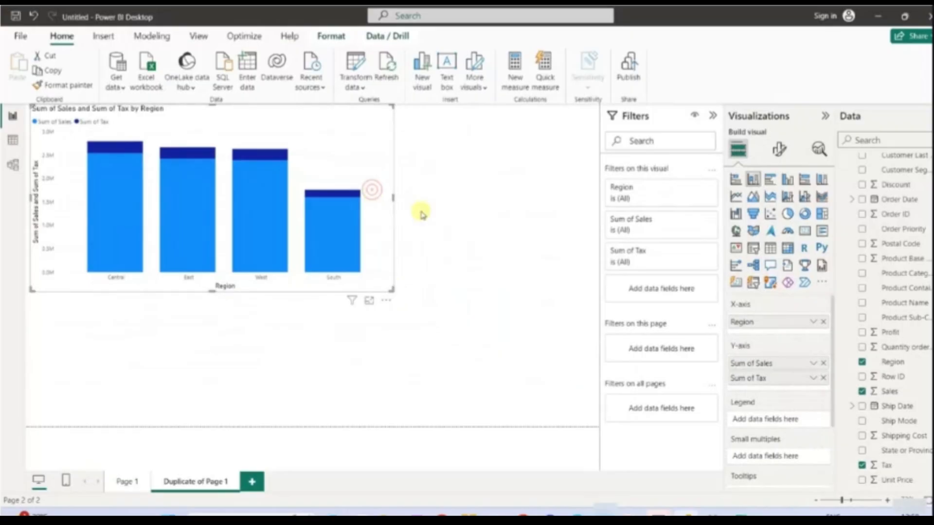
click(508, 224)
click(373, 147)
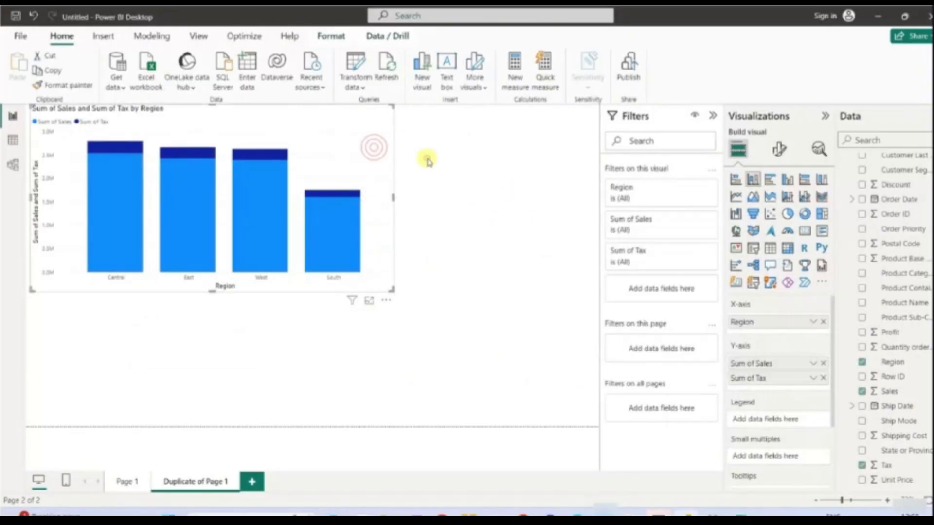
click(427, 158)
click(368, 156)
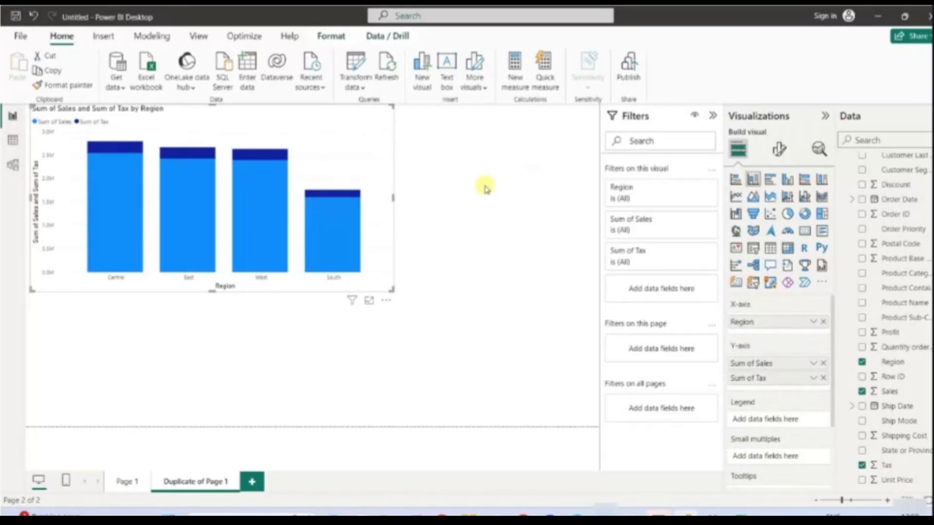
click(467, 235)
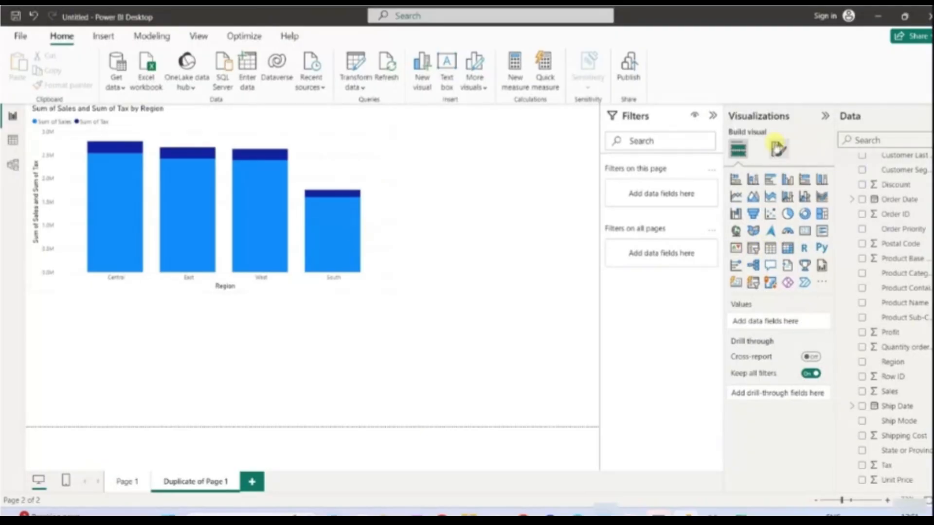
- Rename the duplicated page to Page2 and allow its use as a tooltip
click(777, 147)
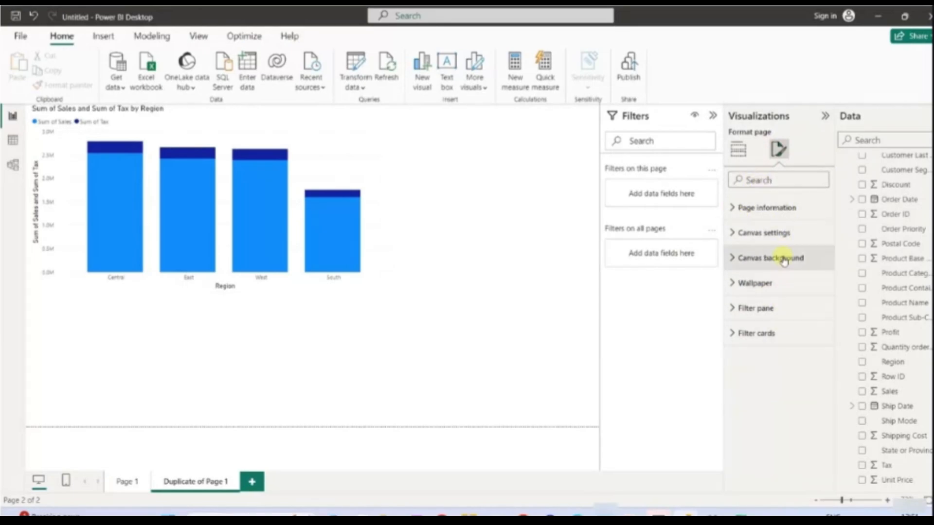
click(734, 211)
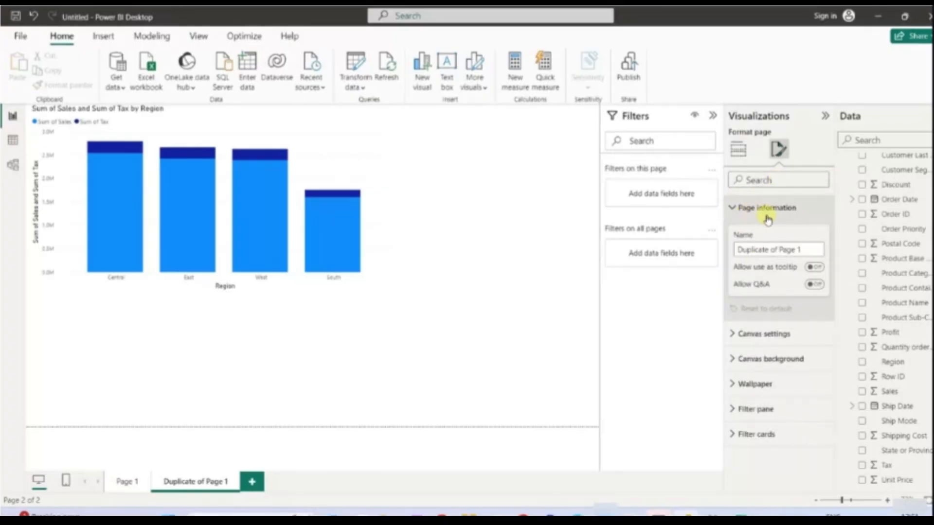
drag(814, 250, 709, 250)
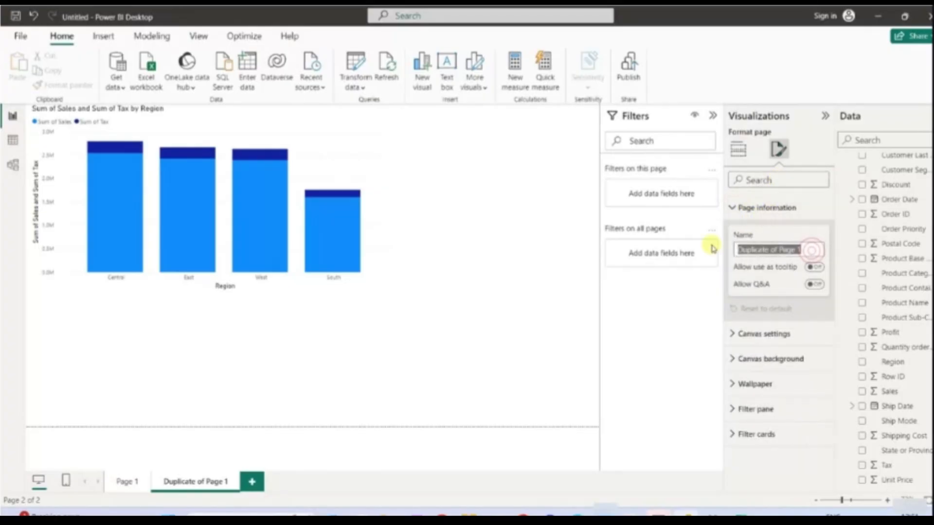
text(Page2)
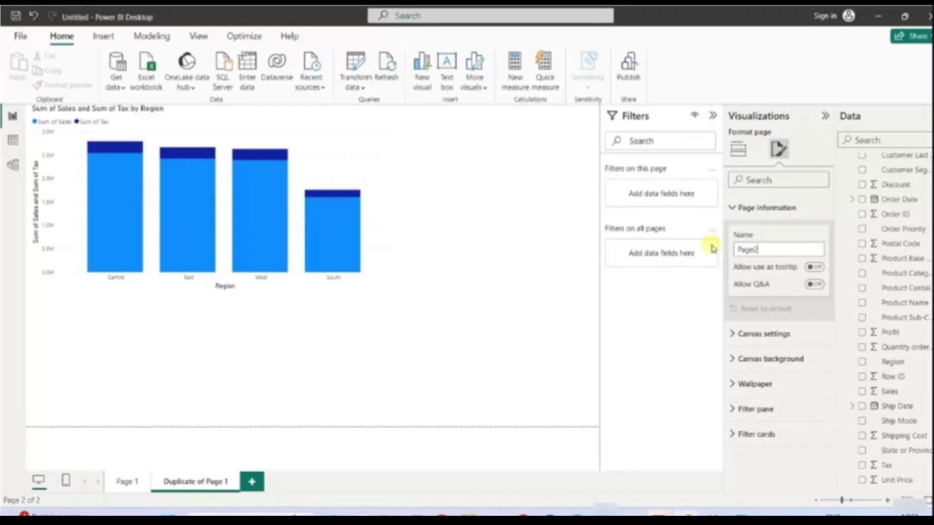
key(Return)
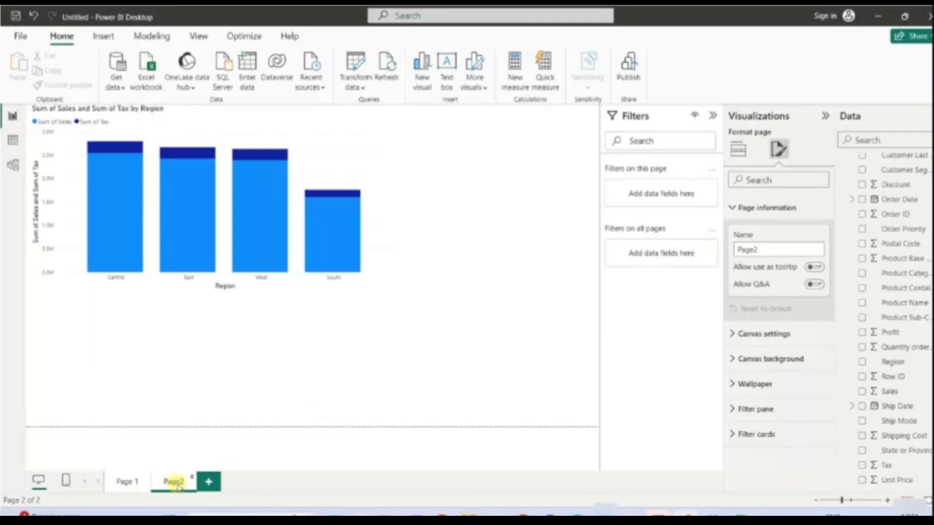
click(806, 251)
click(814, 268)
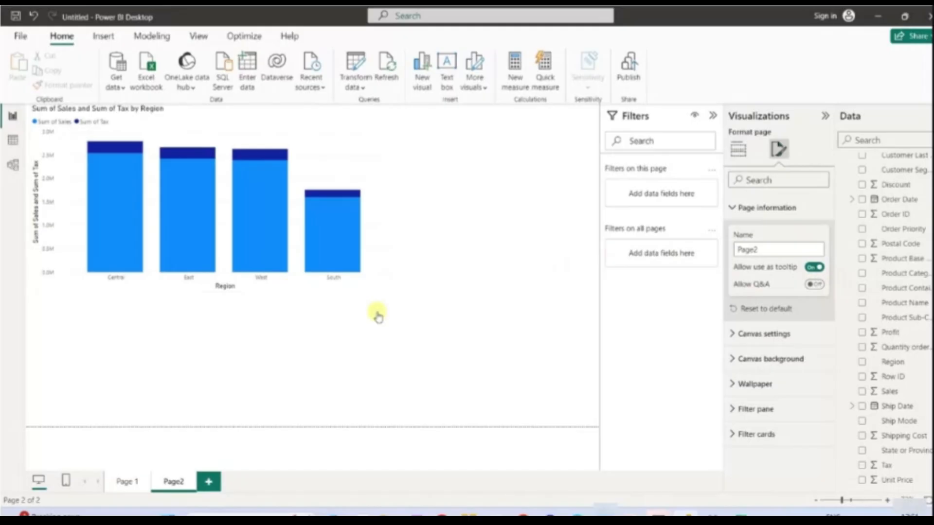
- Change the sales and tax chart on Page 1 to a line chart
click(125, 485)
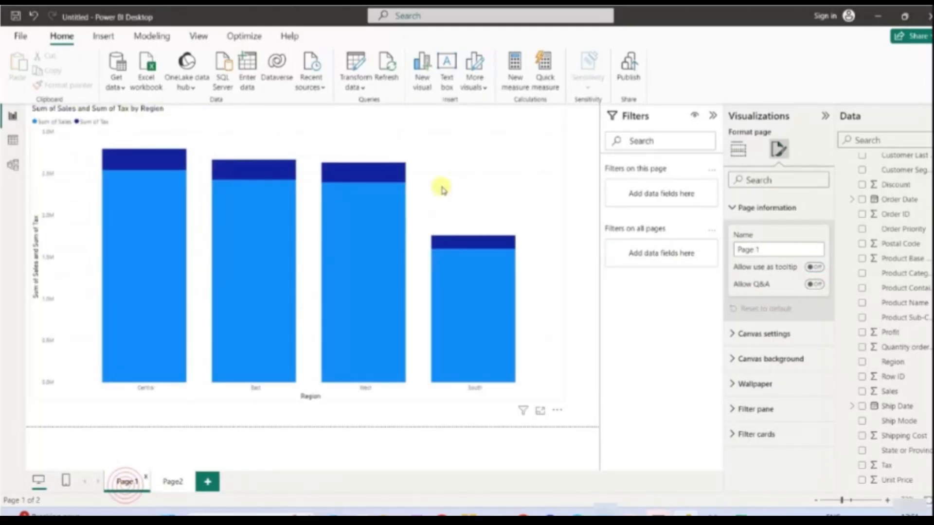
click(525, 195)
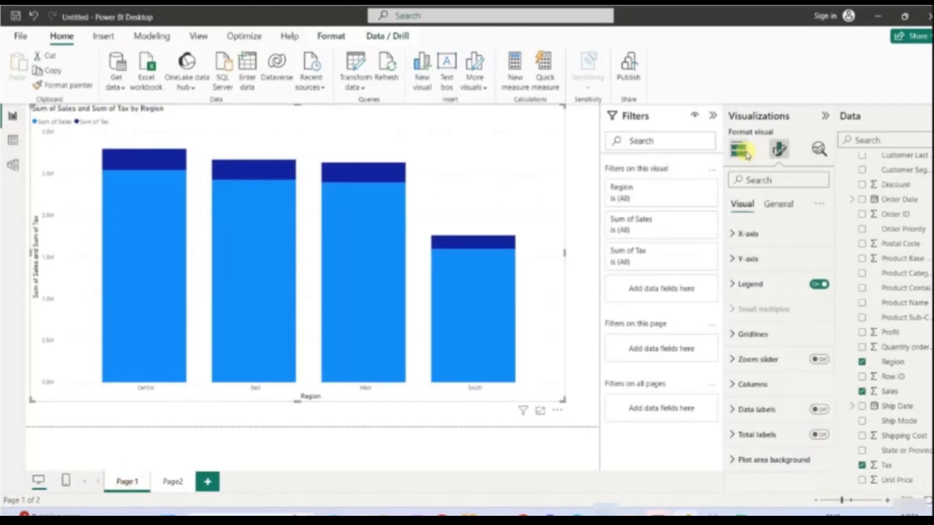
click(738, 149)
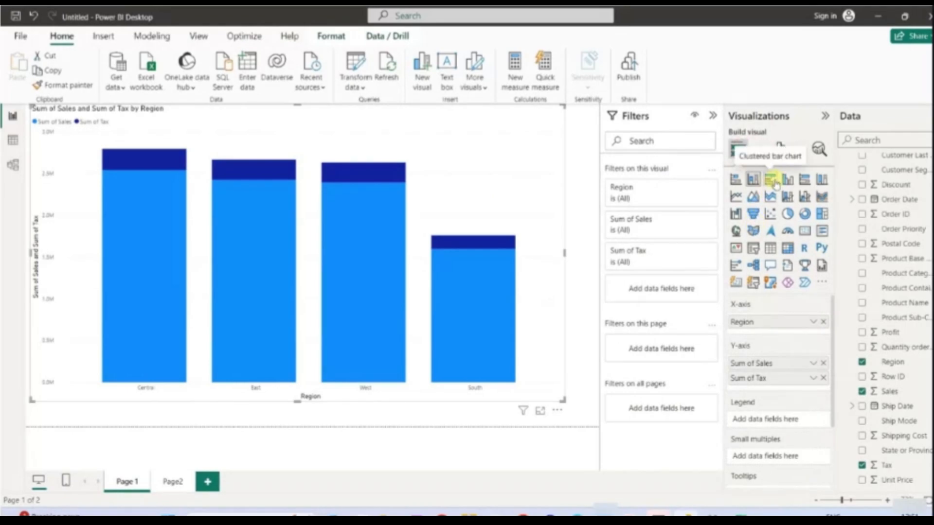
click(736, 196)
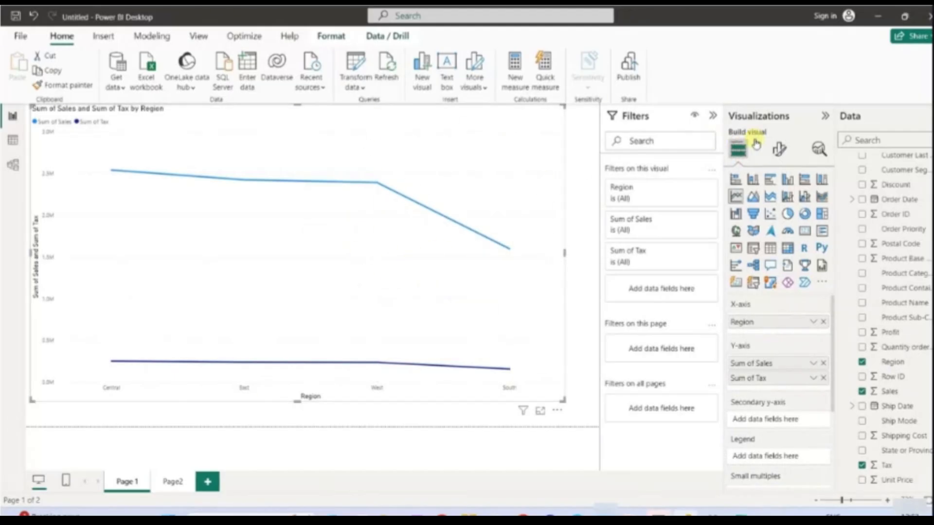
- Set Page2 as the line chart's report page tooltip and preview it at the West data point
click(779, 148)
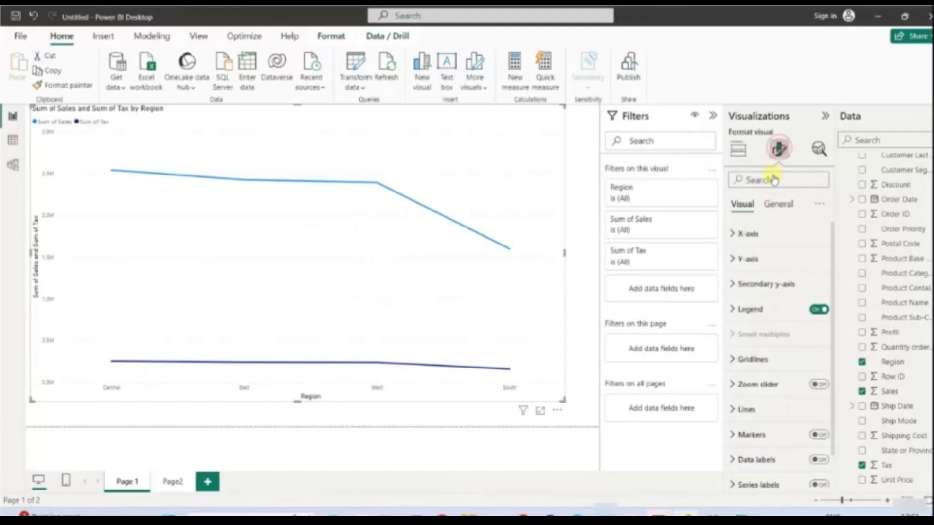
click(777, 204)
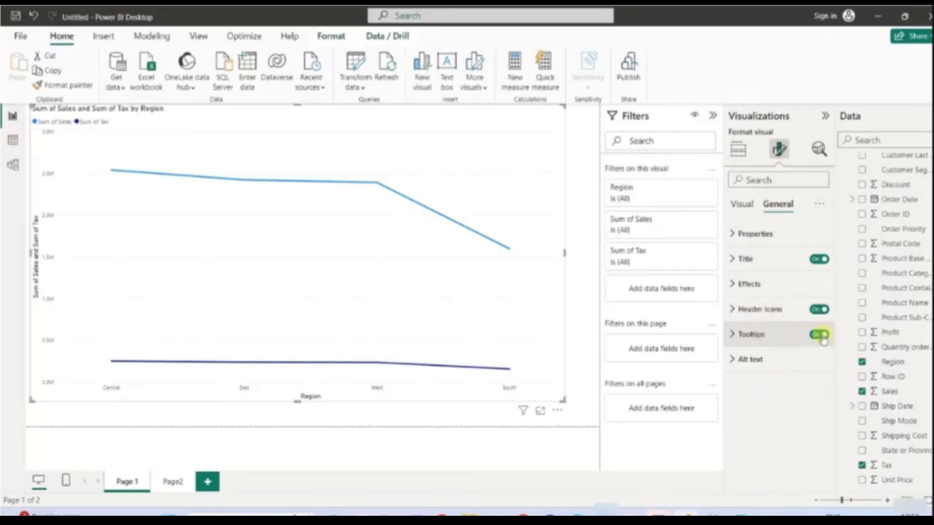
click(732, 336)
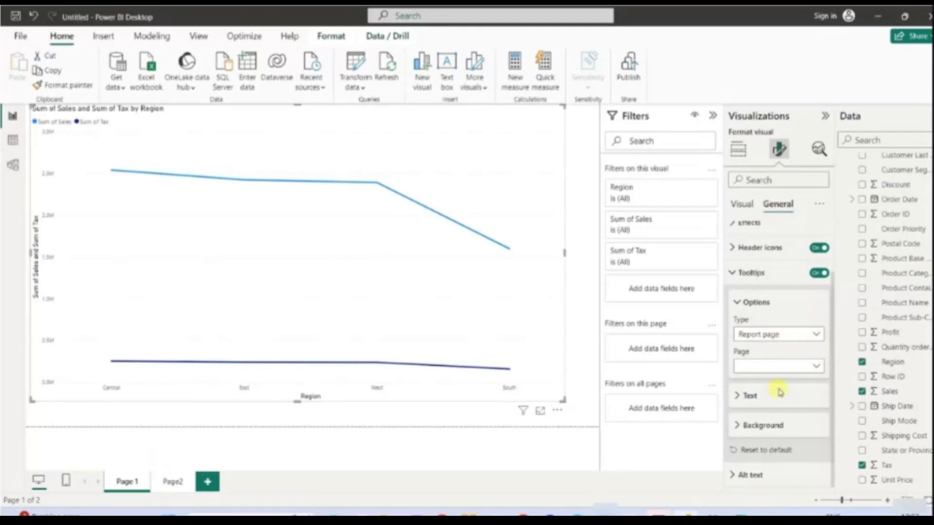
click(807, 367)
click(763, 397)
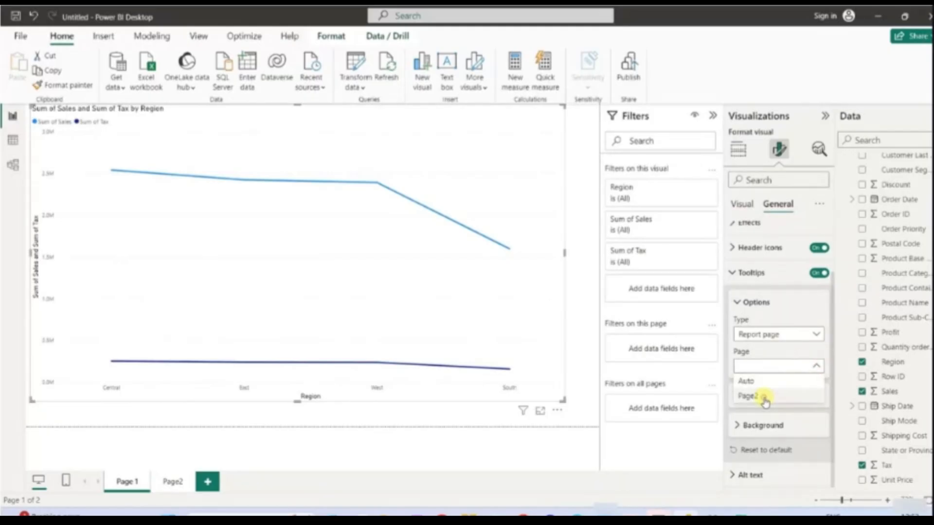
mouse_move(377, 183)
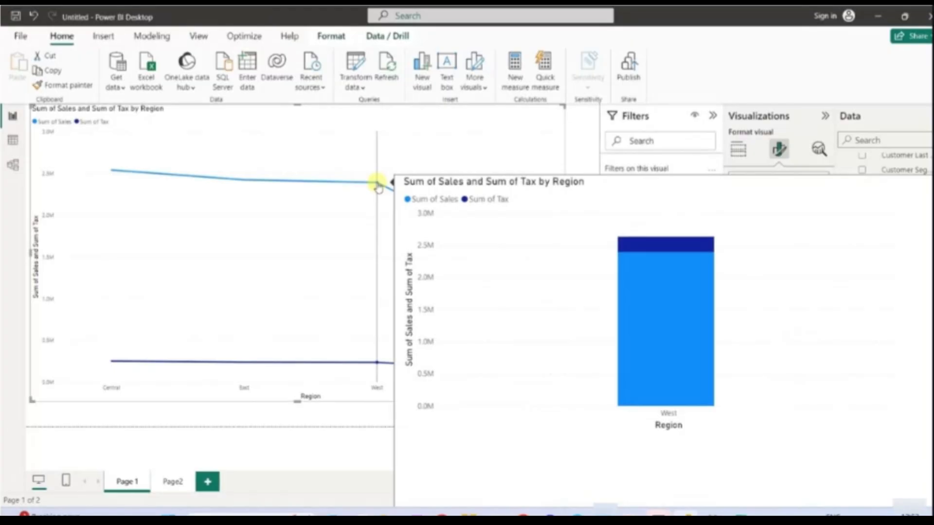
- Turn Allow Q&A on and off again for Page2, and reset its page information to default
click(173, 482)
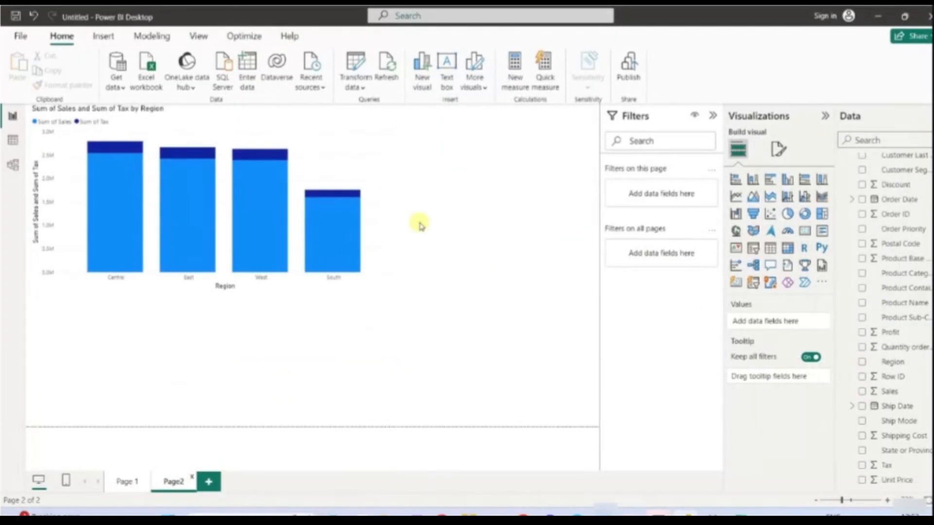
click(570, 257)
click(778, 148)
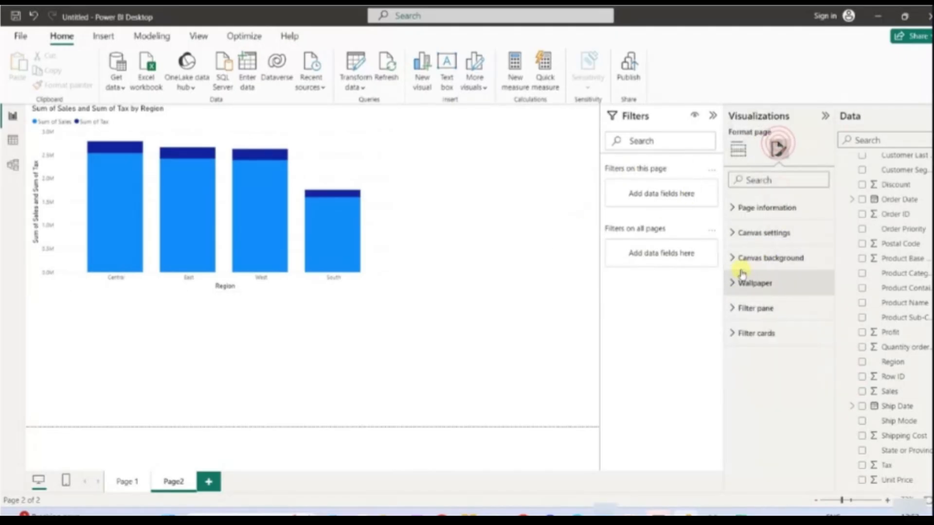
click(744, 207)
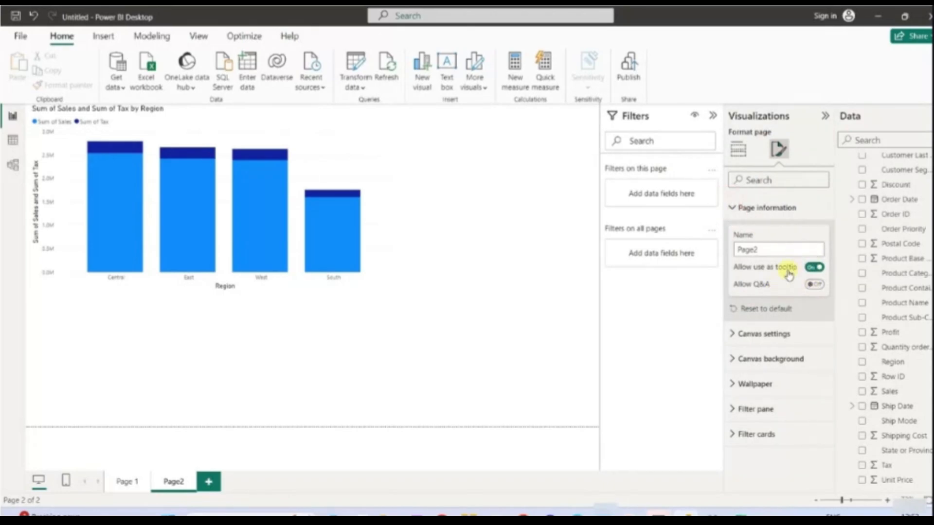
click(815, 287)
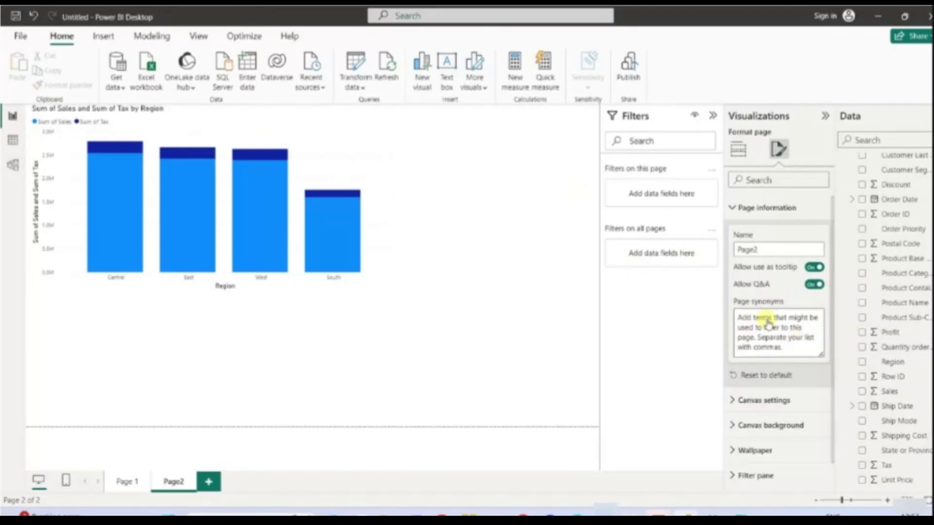
click(814, 285)
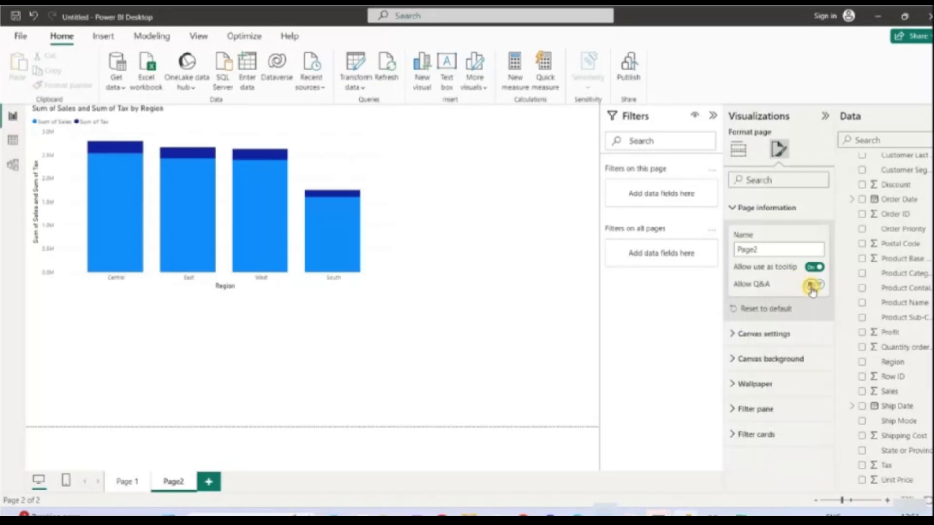
click(757, 311)
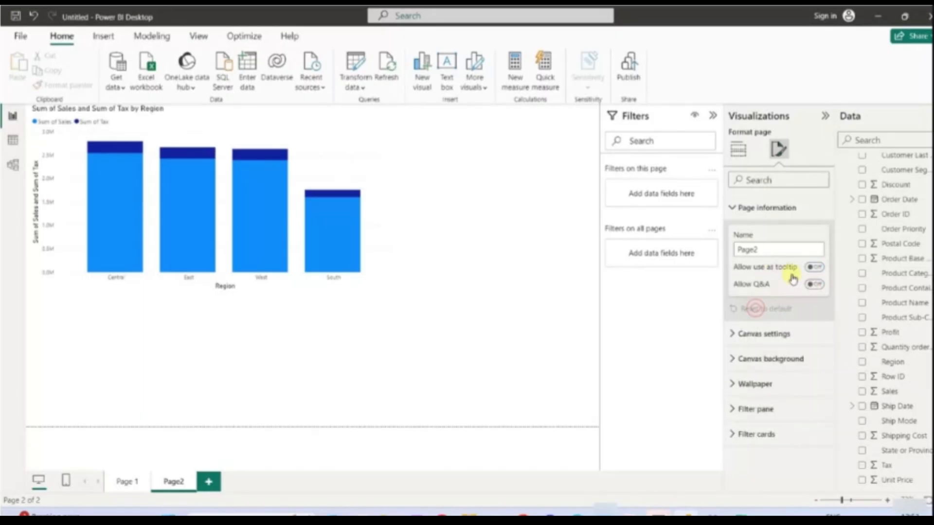
- Set the canvas type of Page2 to 4:3
click(728, 334)
scroll(730, 343, down, 3)
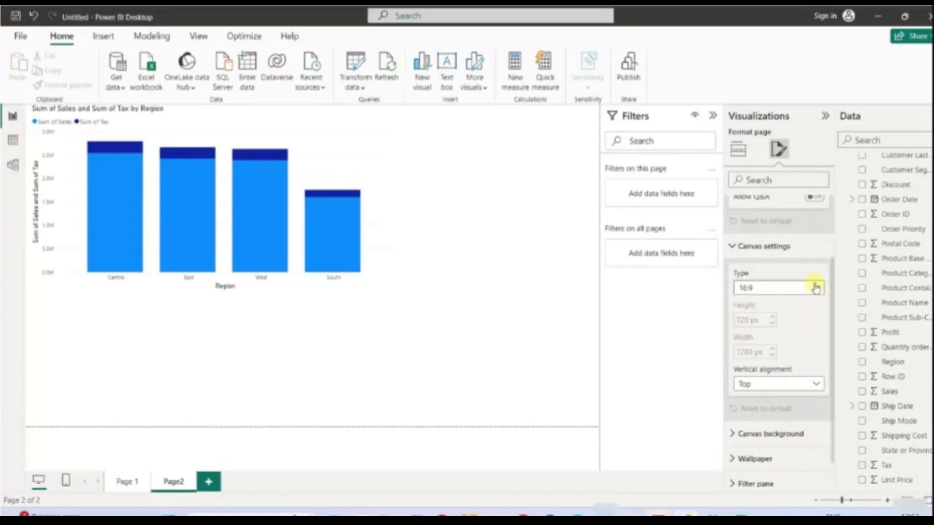
click(816, 289)
click(766, 316)
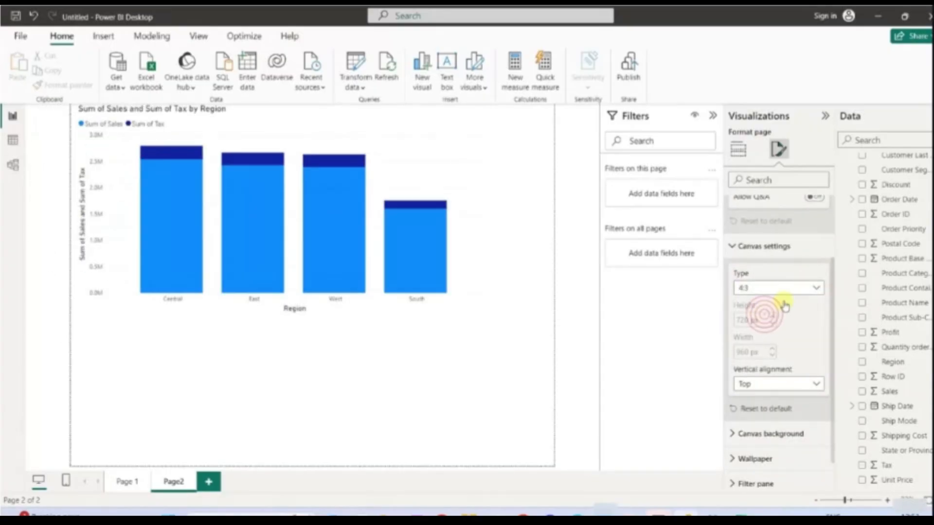
- Try the Letter and Custom canvas types for Page2, and set the canvas type to 16:9
click(815, 289)
click(784, 333)
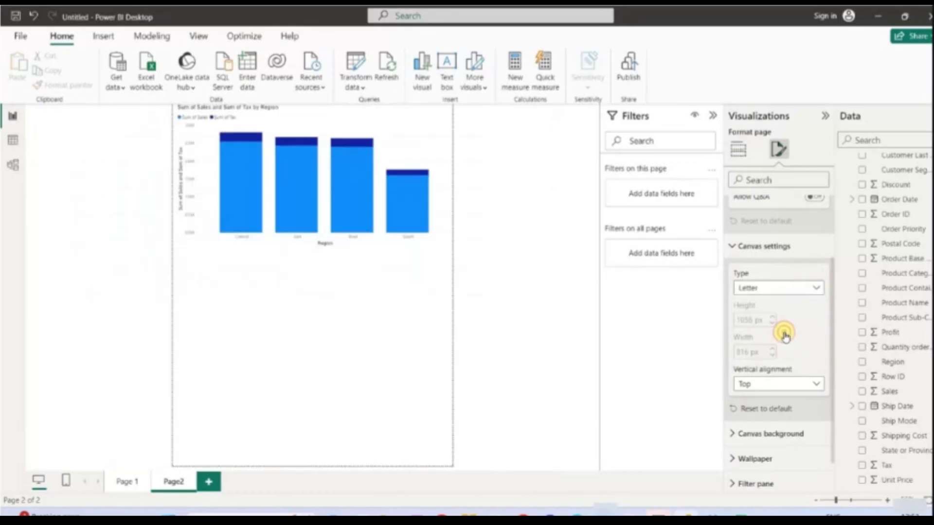
click(803, 289)
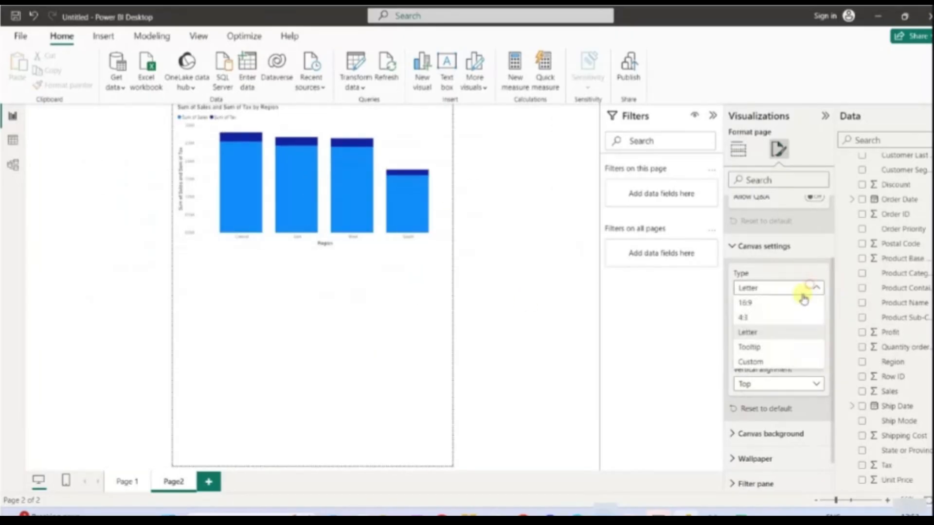
click(758, 360)
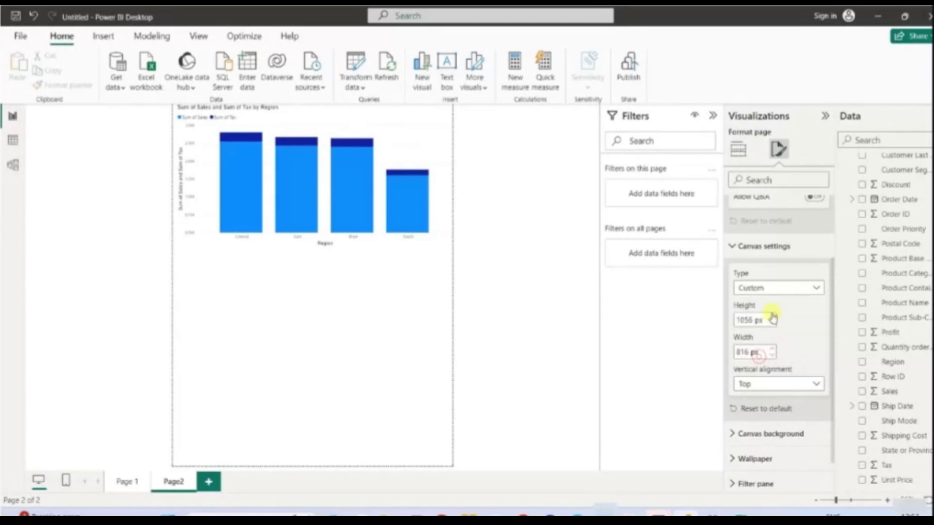
click(797, 292)
click(780, 303)
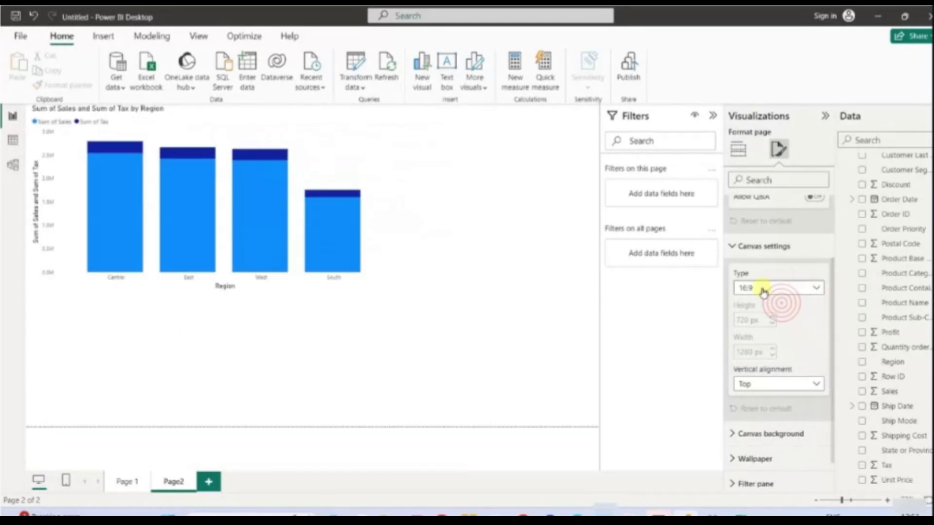
- Try Middle as the vertical alignment of Page2's canvas and return it to Top
click(816, 386)
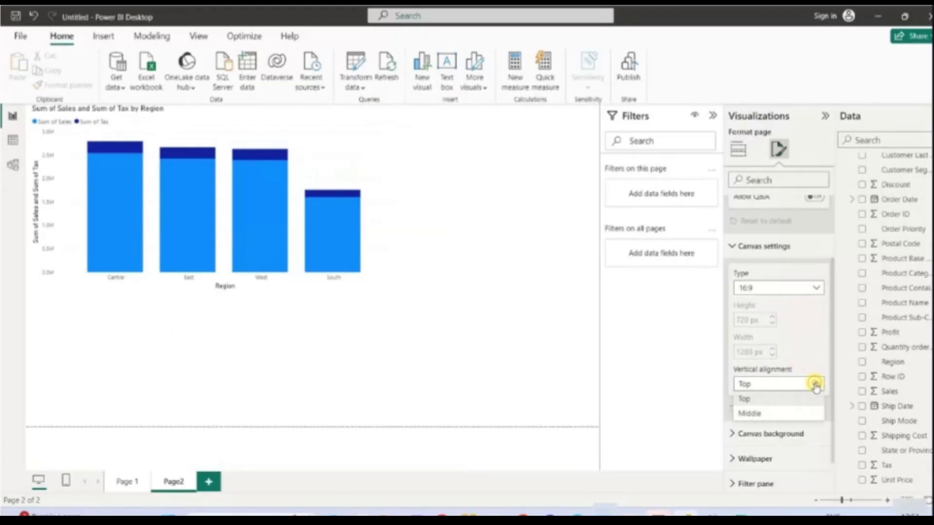
click(788, 412)
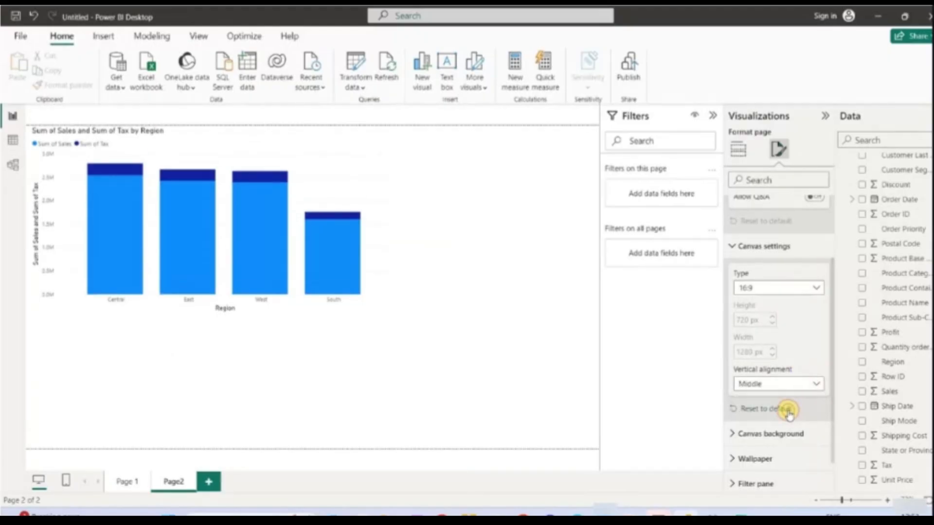
click(793, 385)
click(783, 398)
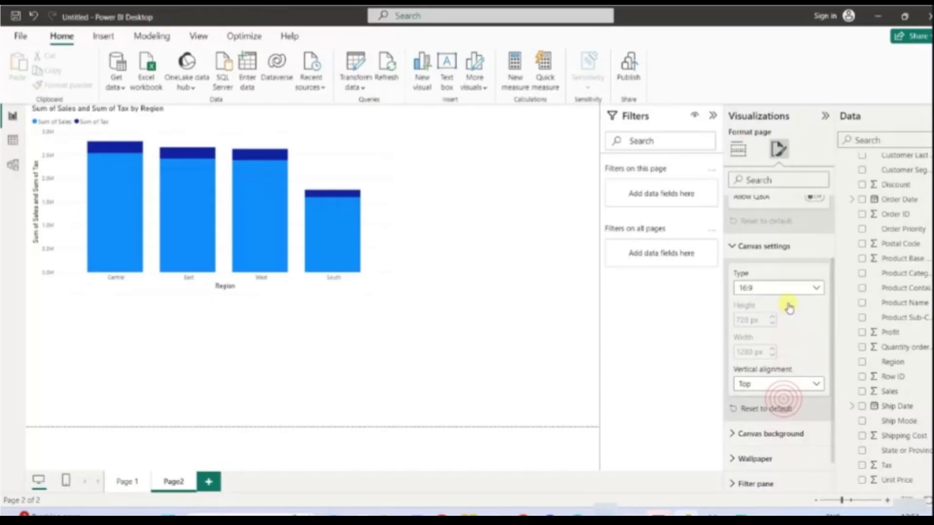
click(735, 248)
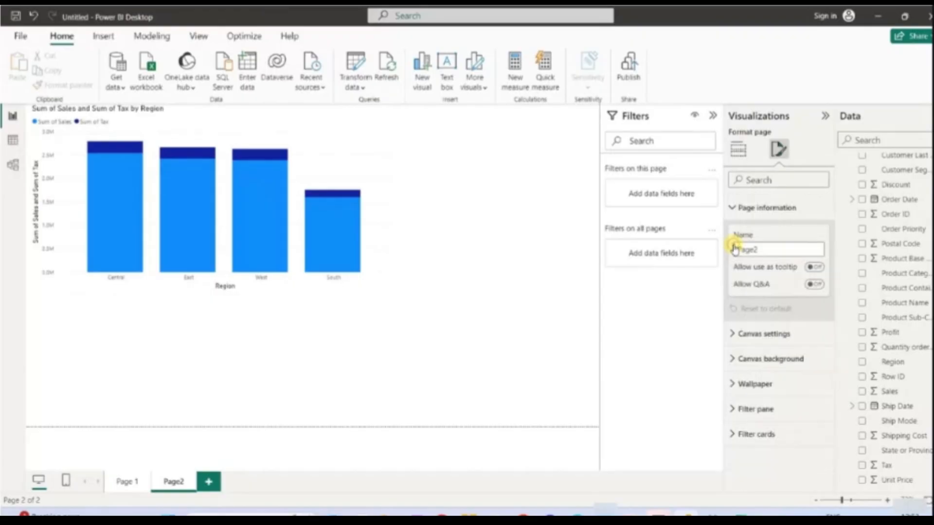
- Set Page2's canvas background to light blue with 8% transparency
click(733, 360)
scroll(749, 355, down, 2)
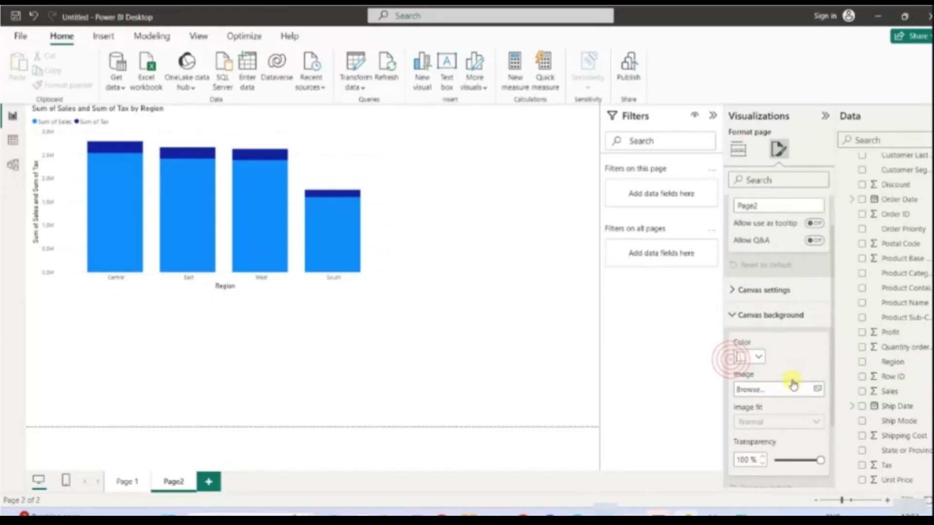
click(757, 313)
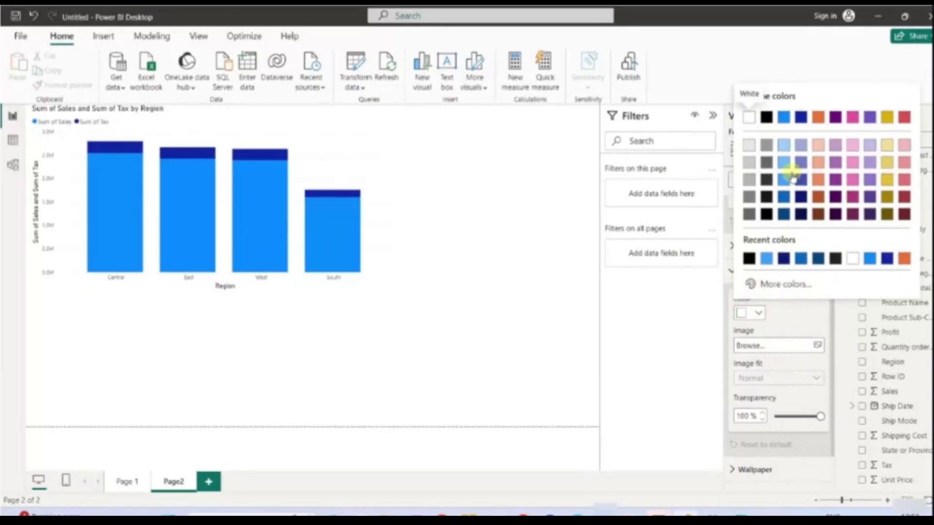
click(783, 166)
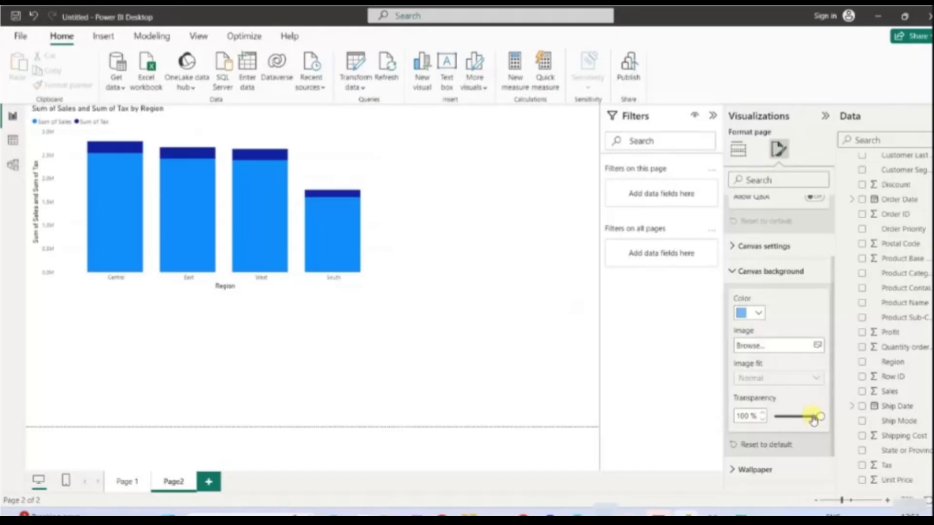
drag(821, 418, 781, 417)
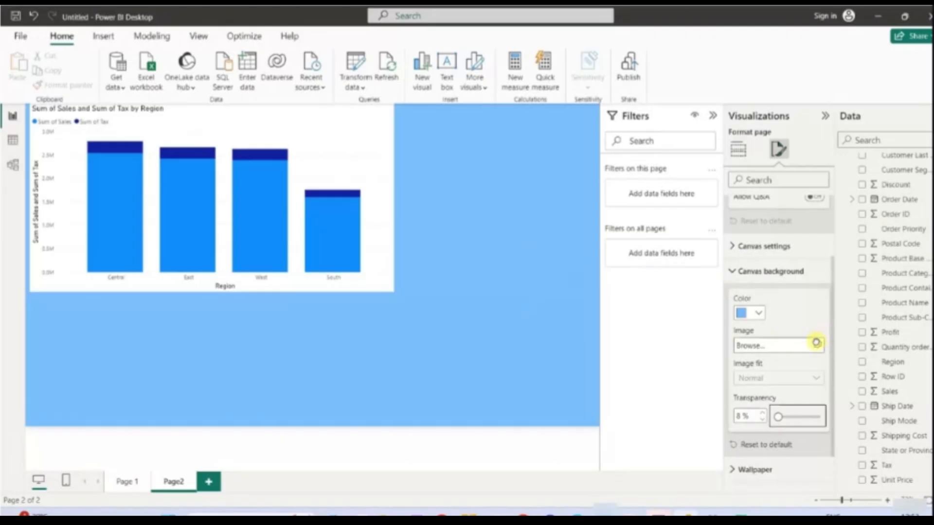
- Use social-default-image.png as Page2's canvas background image, and shrink the column chart to uncover it
click(817, 344)
click(178, 128)
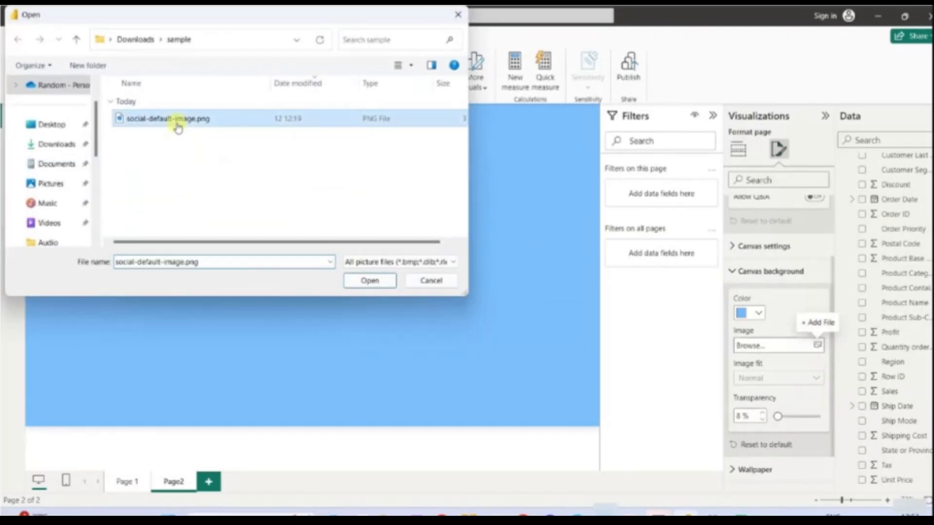
click(387, 284)
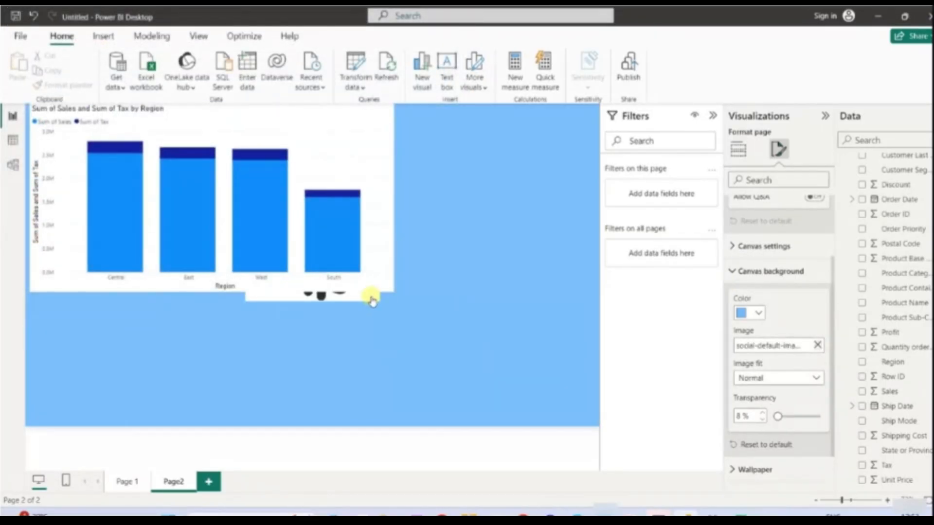
click(382, 279)
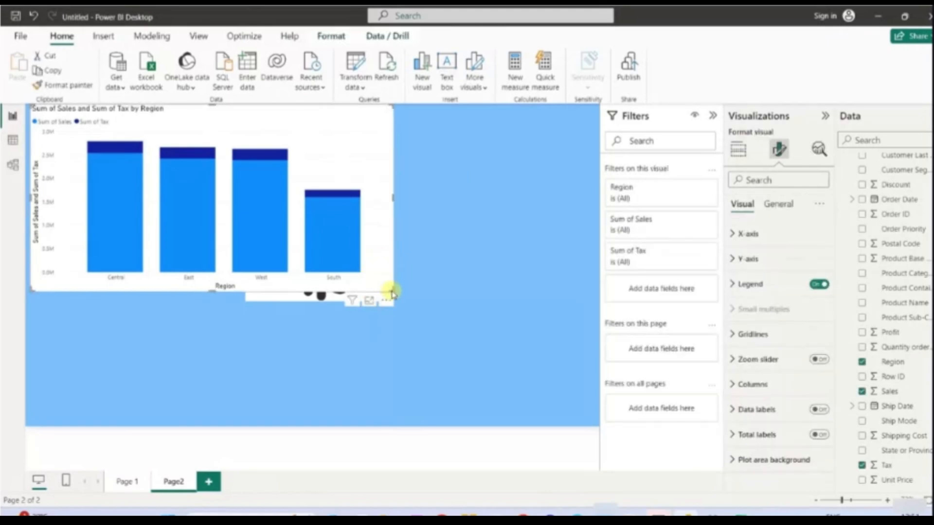
drag(386, 288, 277, 222)
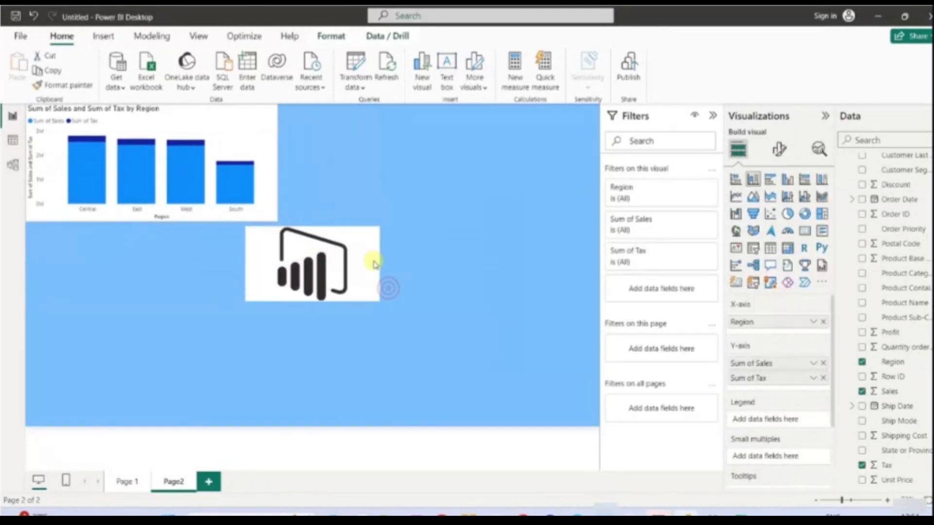
- Set the transparency of Page2's canvas background to 13%
click(512, 216)
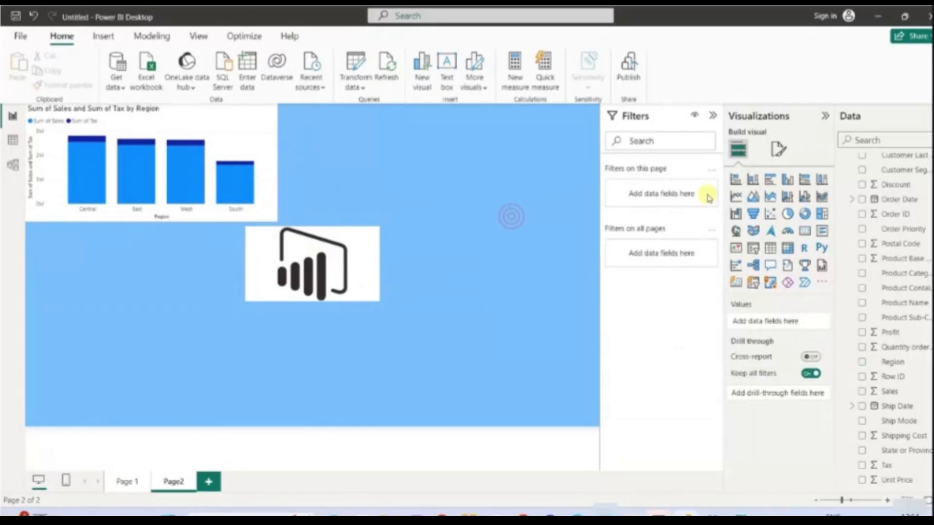
click(778, 150)
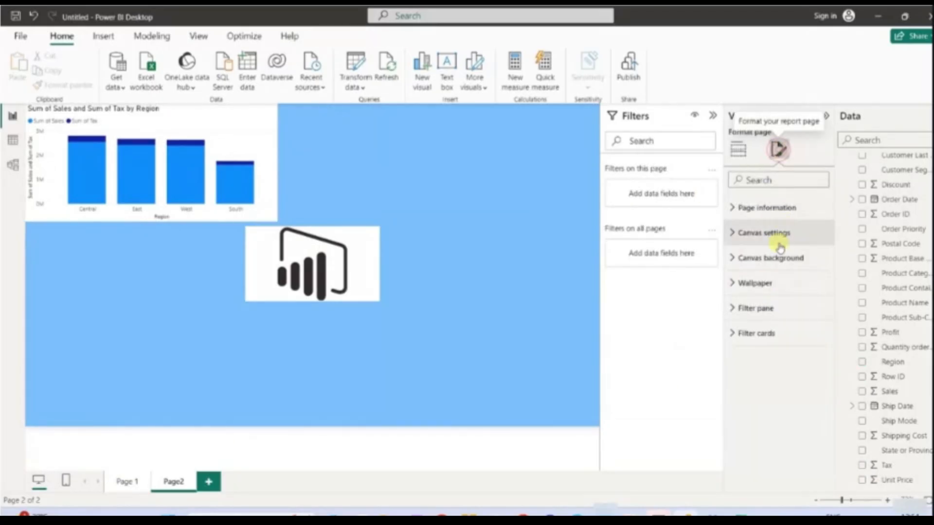
click(734, 258)
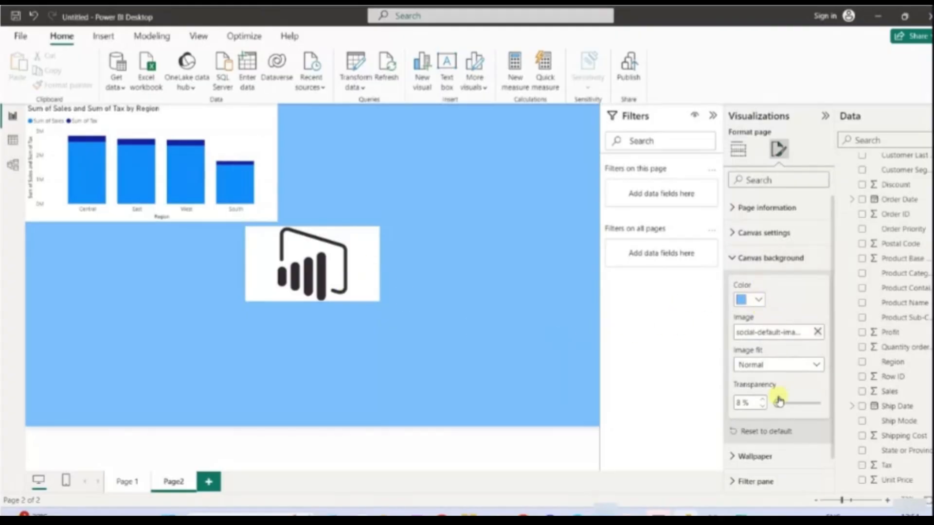
drag(778, 404, 802, 405)
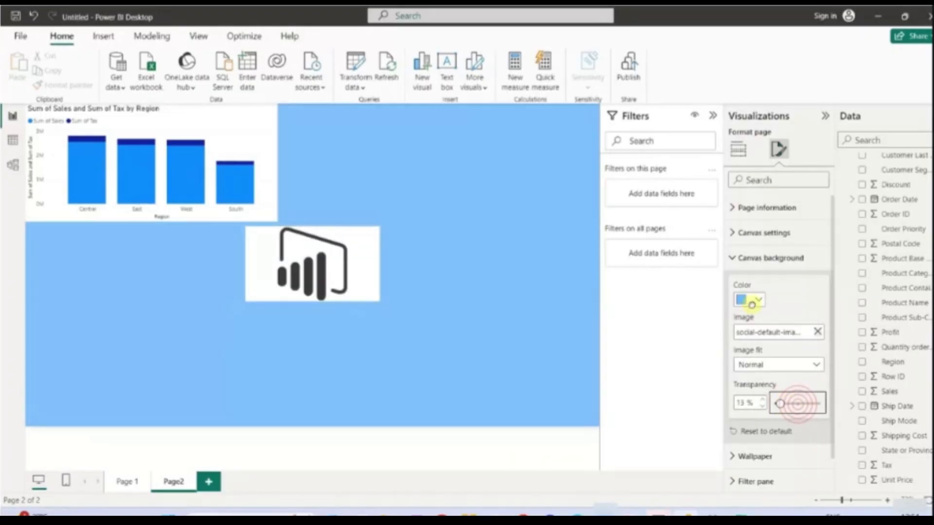
click(733, 259)
- Set the wallpaper color of Page2 to a medium blue
click(731, 284)
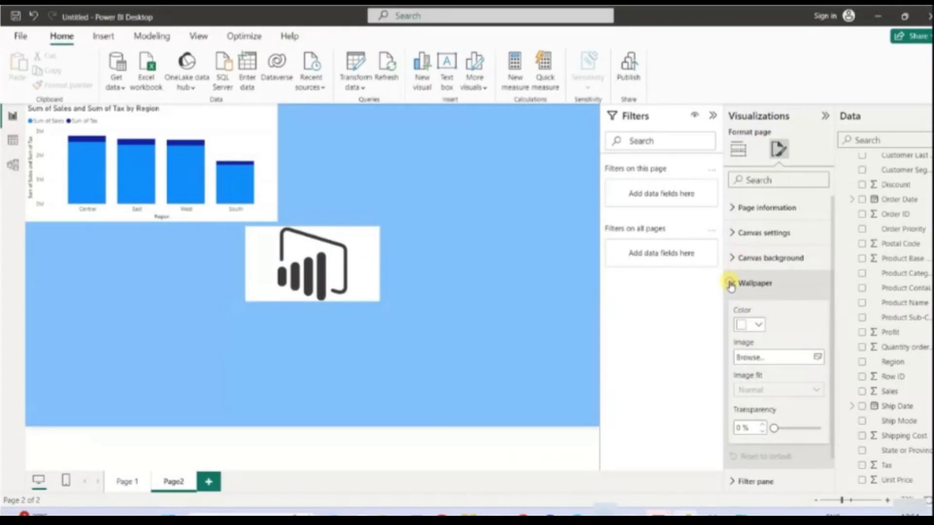
click(761, 323)
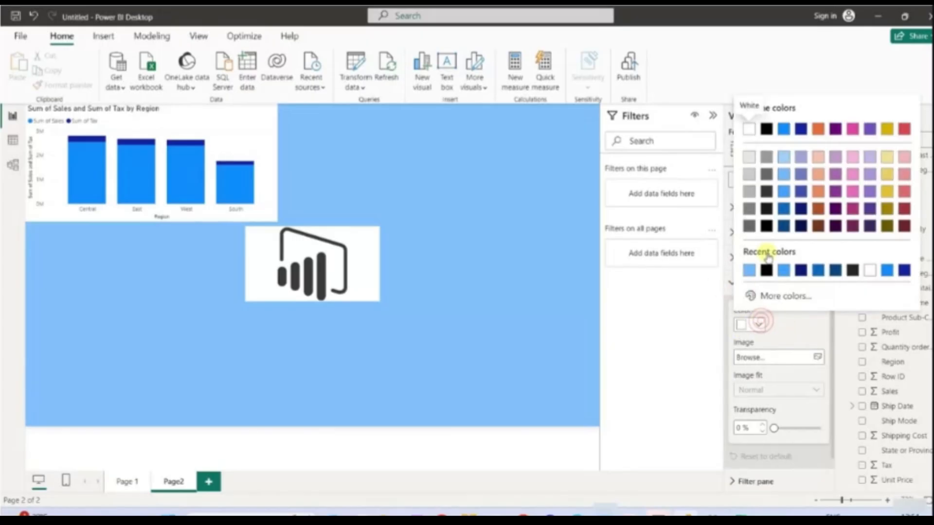
click(787, 189)
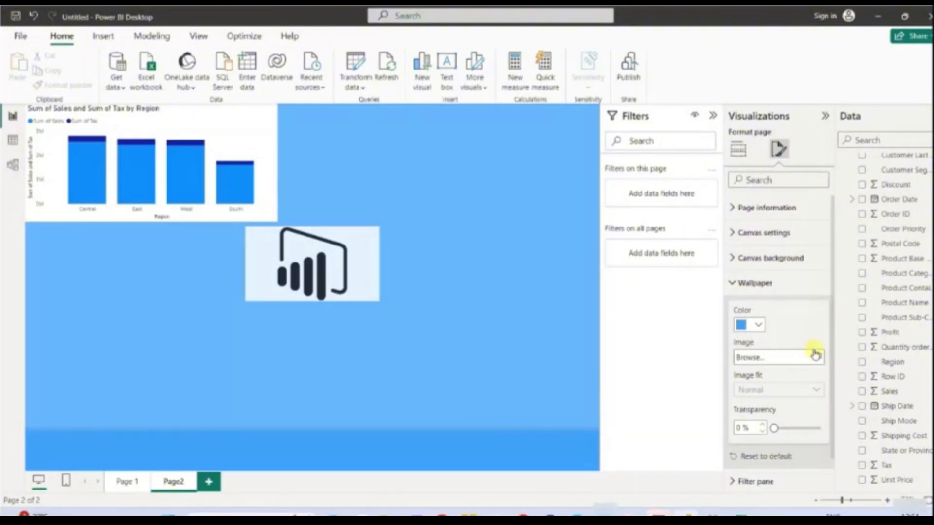
click(731, 284)
- Set the filter pane's text and icons color to light orange
click(731, 307)
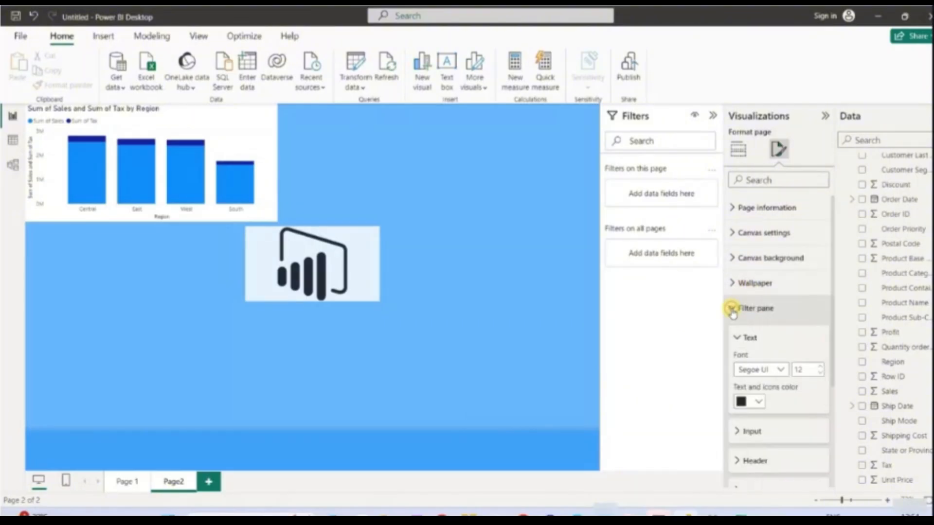
click(759, 402)
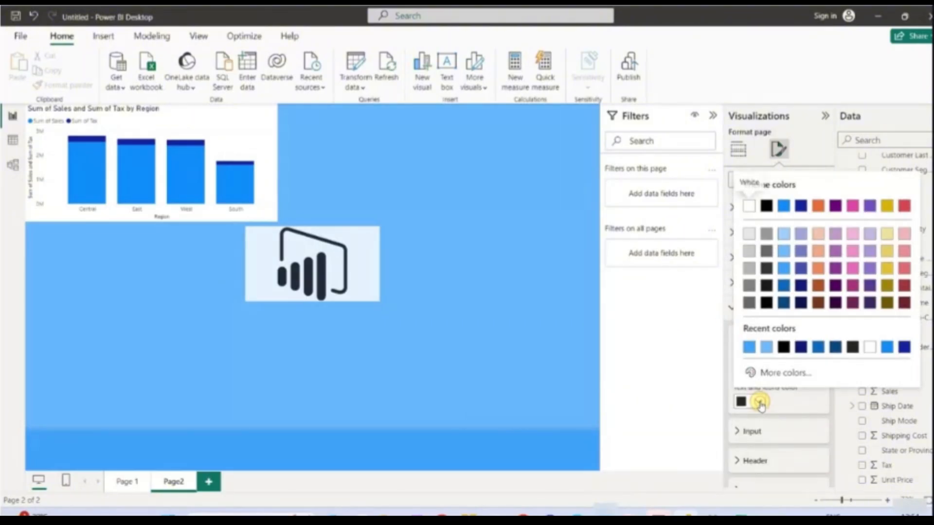
click(818, 252)
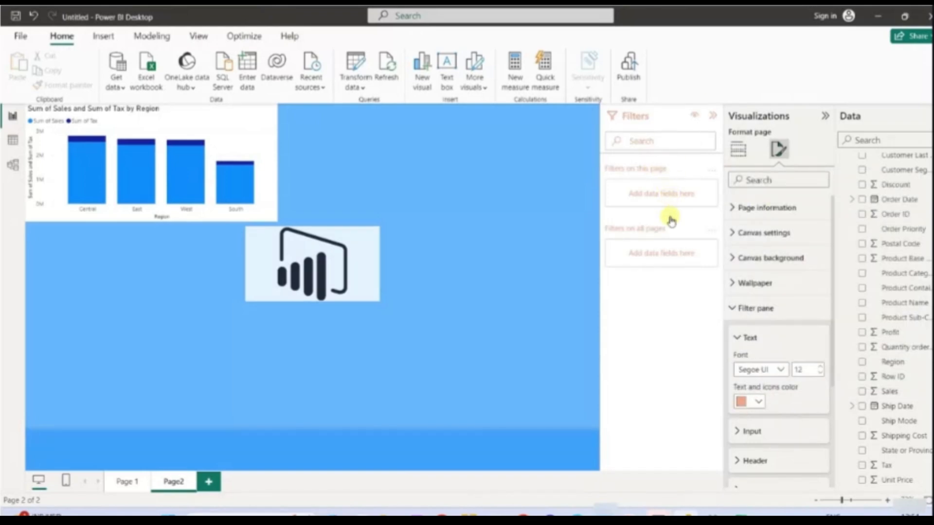
- Set the filter pane's background color to dark purple
scroll(783, 387, down, 2)
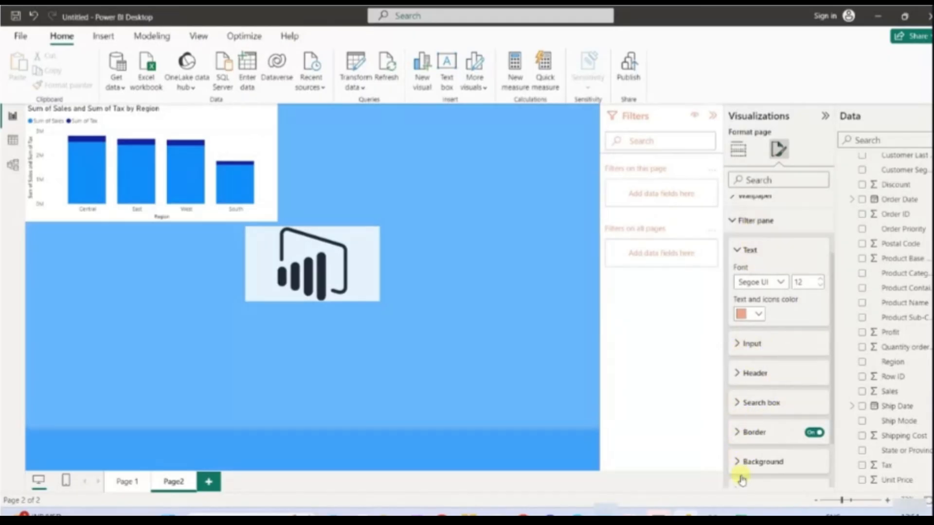
click(737, 460)
click(752, 363)
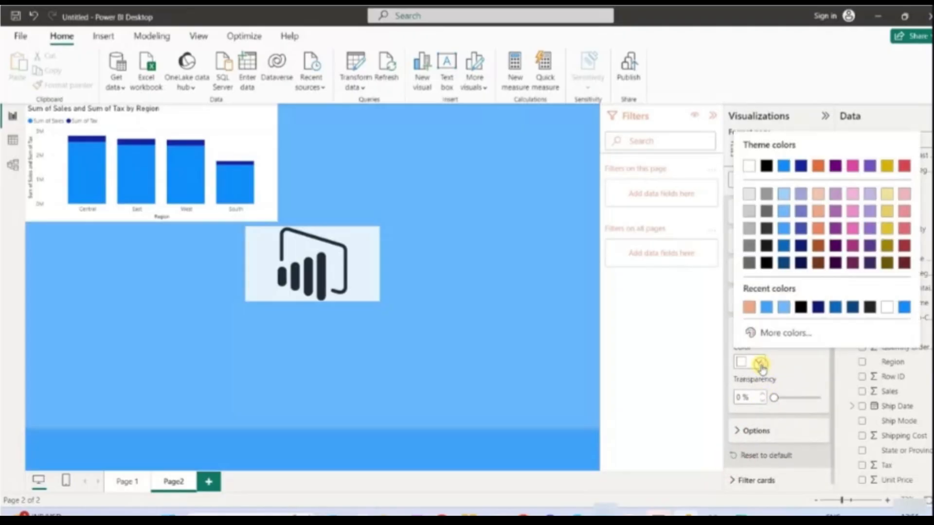
click(874, 247)
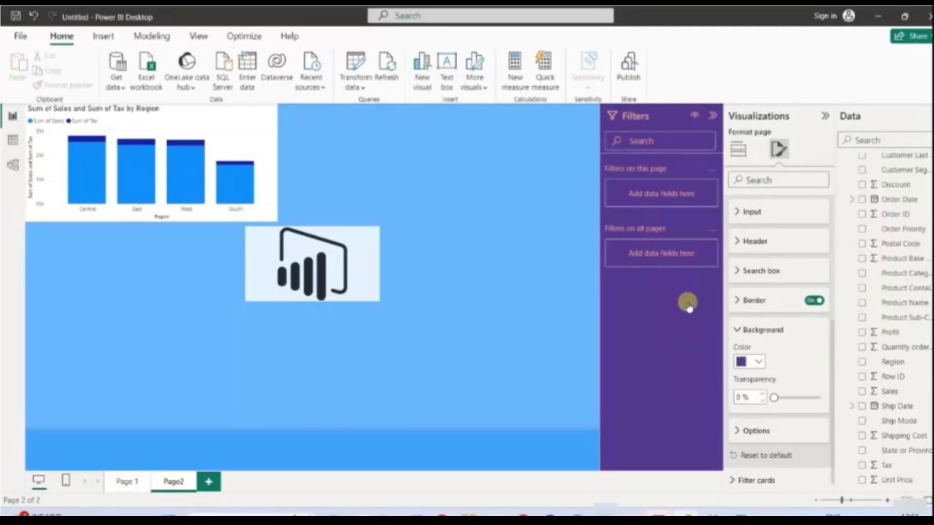
- Reset the filter pane formatting to default
click(775, 457)
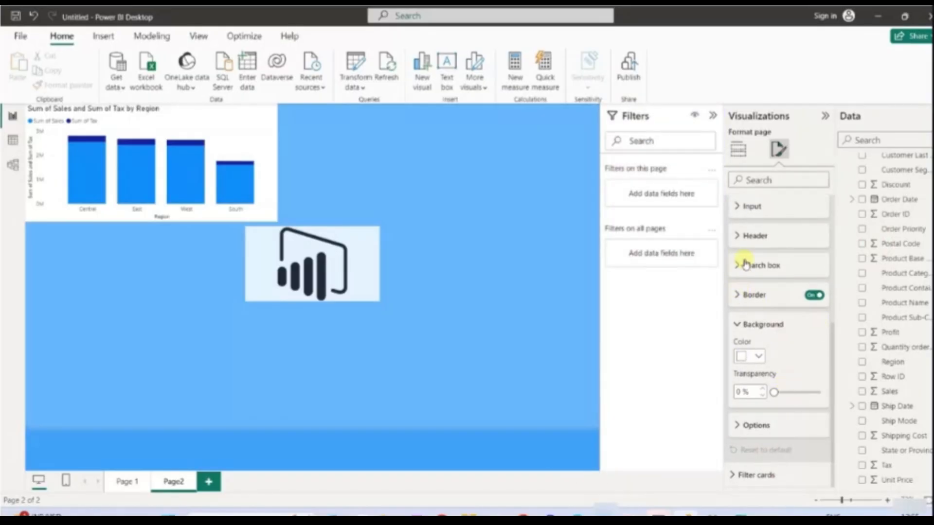
scroll(745, 264, up, 3)
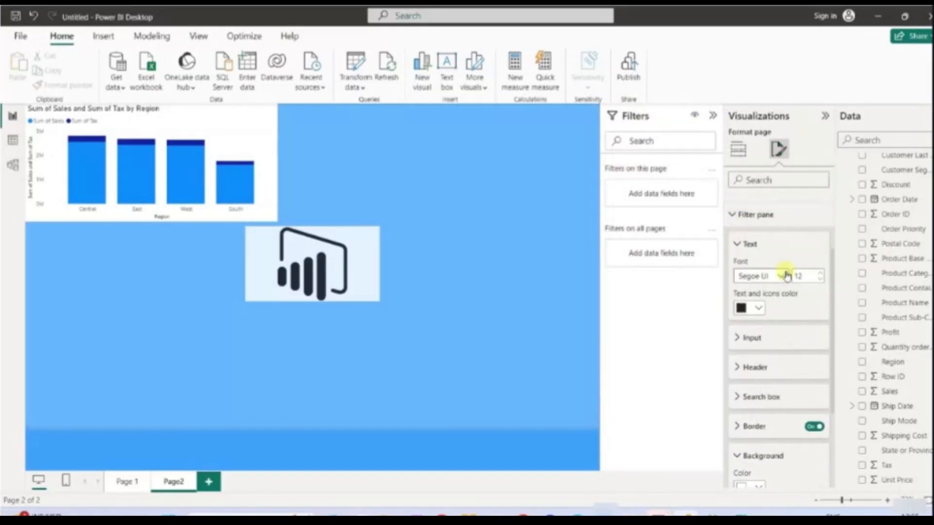
click(731, 216)
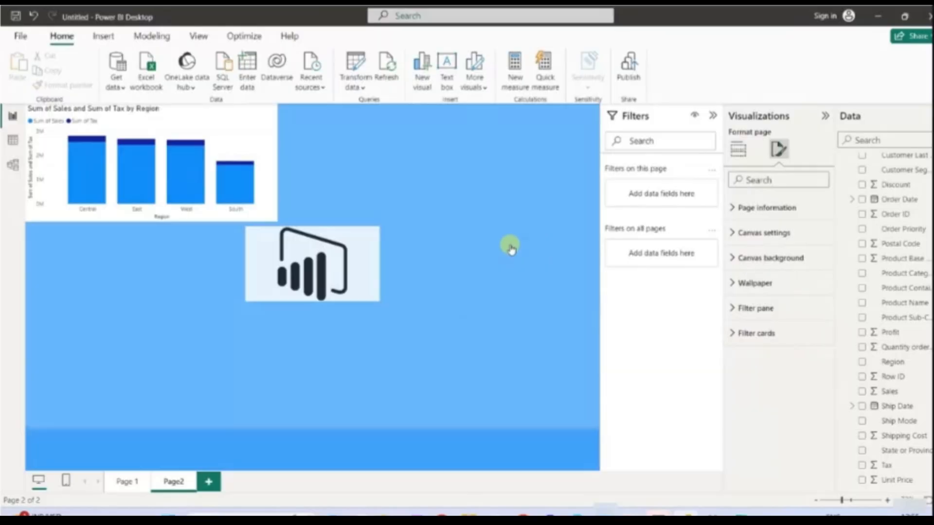
- Enlarge the sales and tax column chart to nearly fill Page2's canvas, and open its visual formatting options
click(475, 229)
click(257, 164)
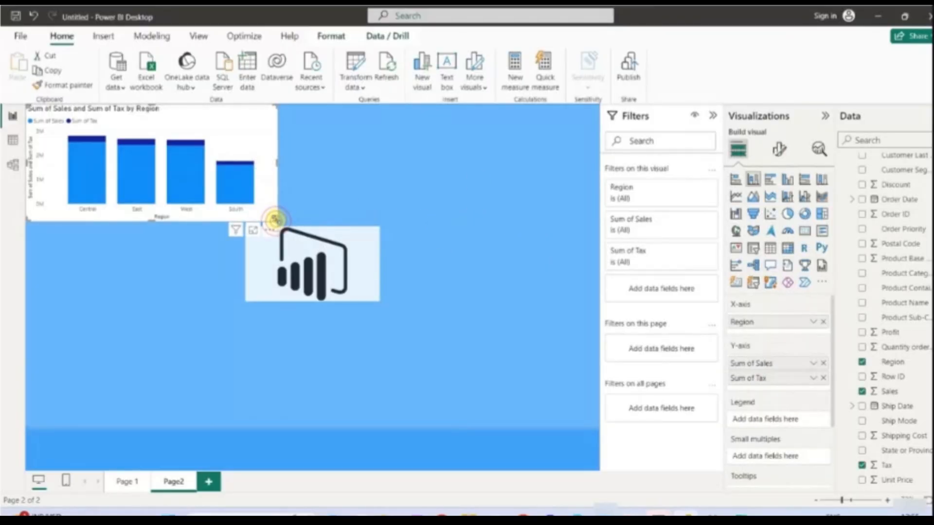
drag(275, 220, 591, 416)
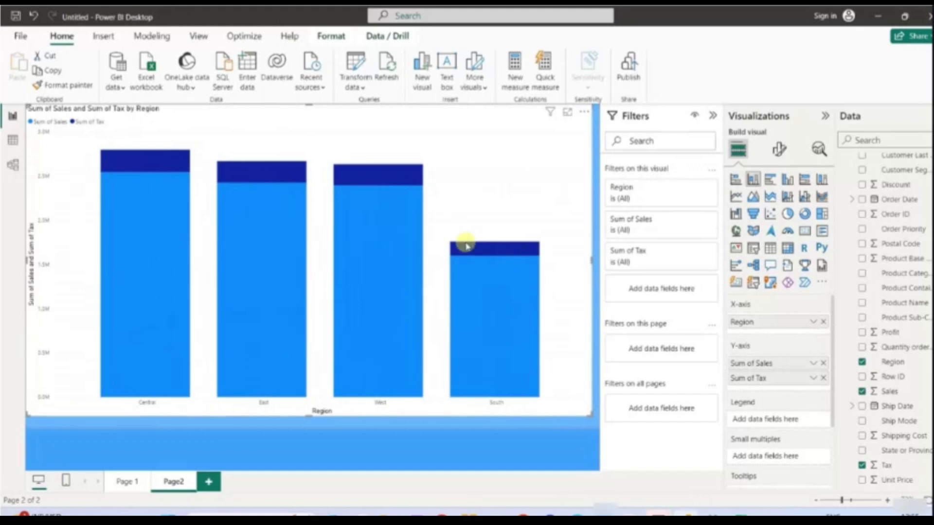
click(779, 148)
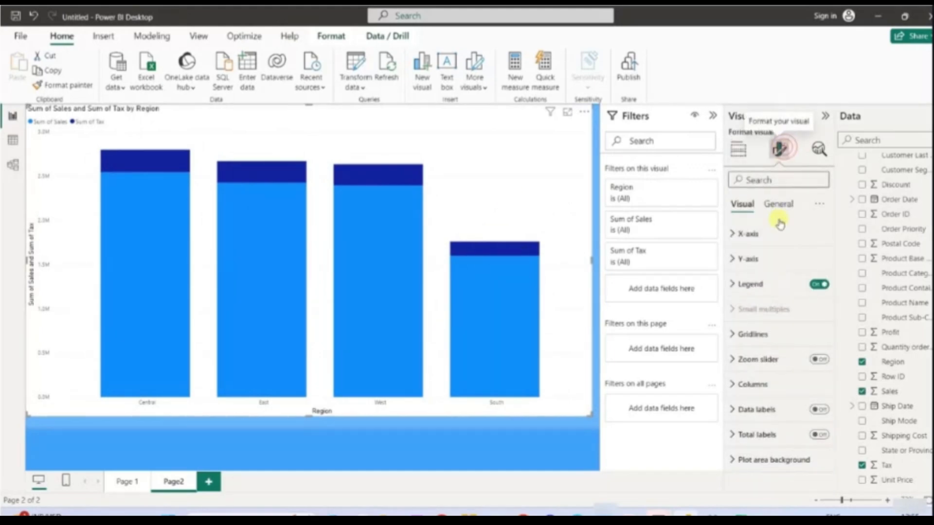
- Switch the X-axis values of the column chart off and back on, and look over their font and color options
click(733, 234)
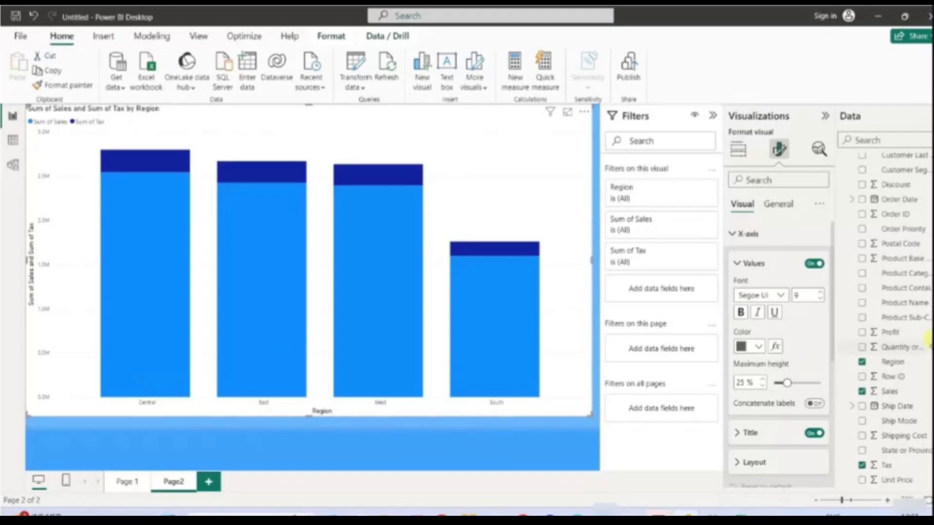
click(815, 264)
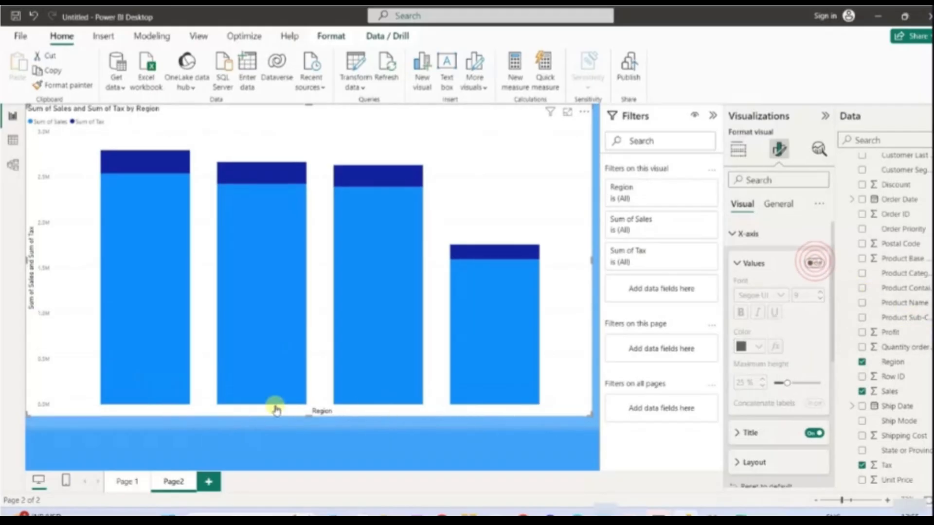
click(812, 264)
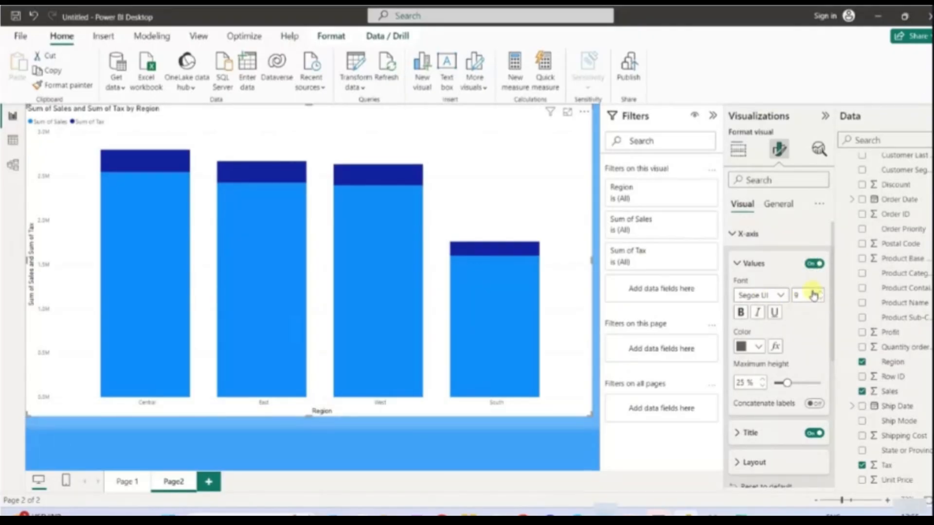
scroll(798, 340, down, 1)
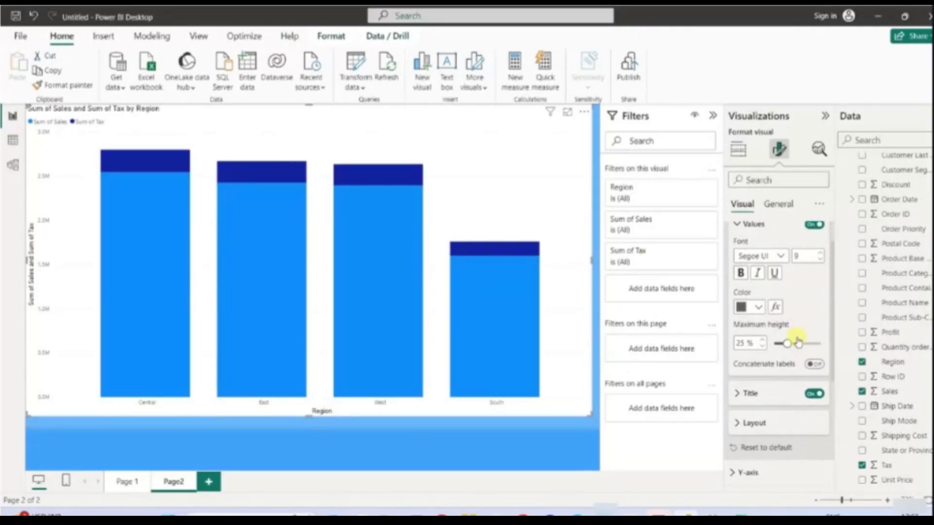
scroll(794, 321, up, 1)
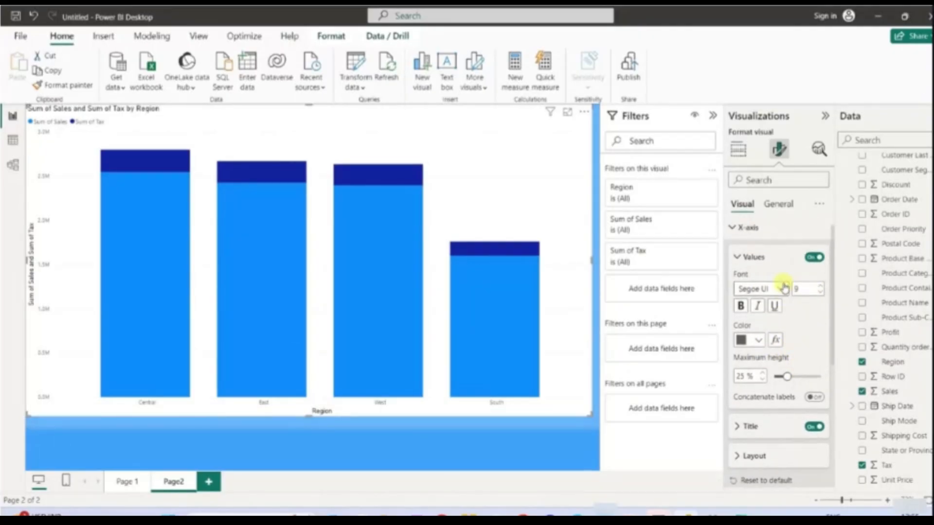
click(736, 263)
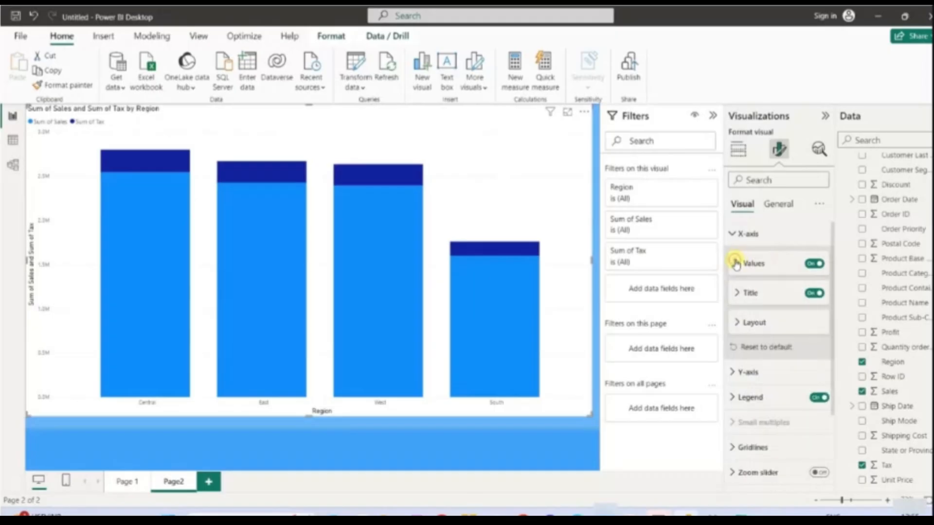
- Switch the X-axis title off and back on, and look at the X-axis layout options
click(816, 293)
click(815, 293)
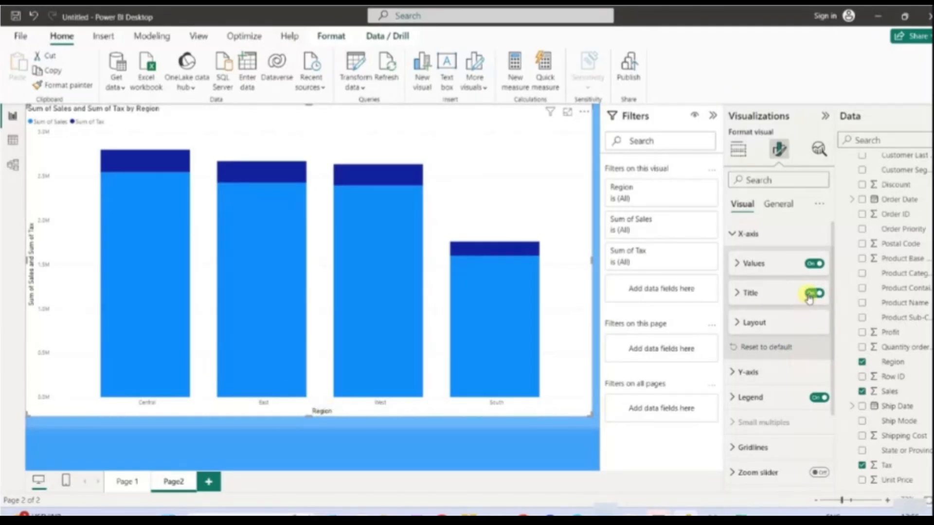
click(736, 324)
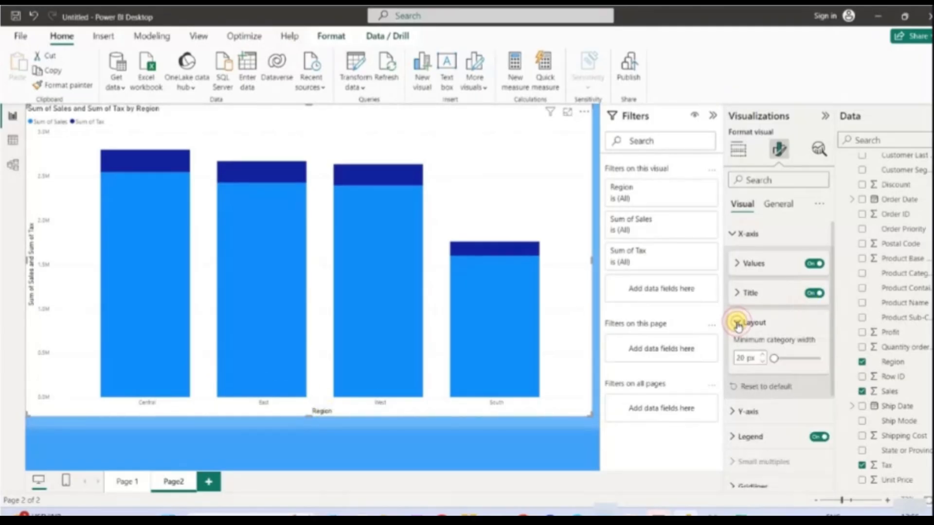
click(737, 323)
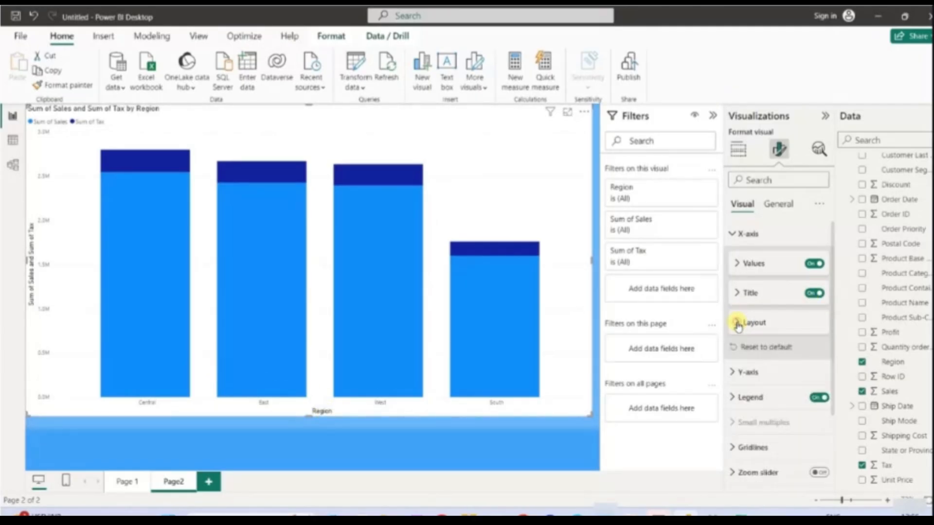
click(736, 237)
- Try a Y-axis range with minimum 1 and maximum 1, and reset the Y-axis to default
click(734, 259)
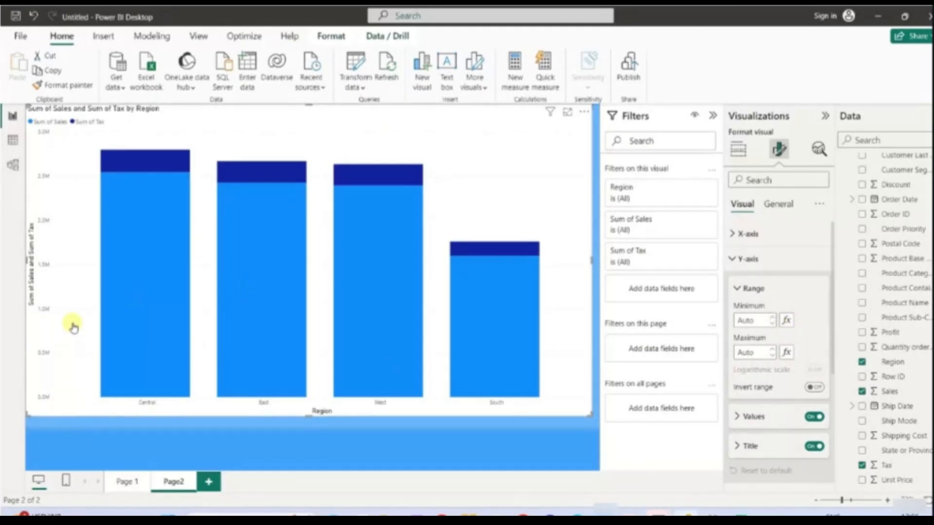
click(772, 317)
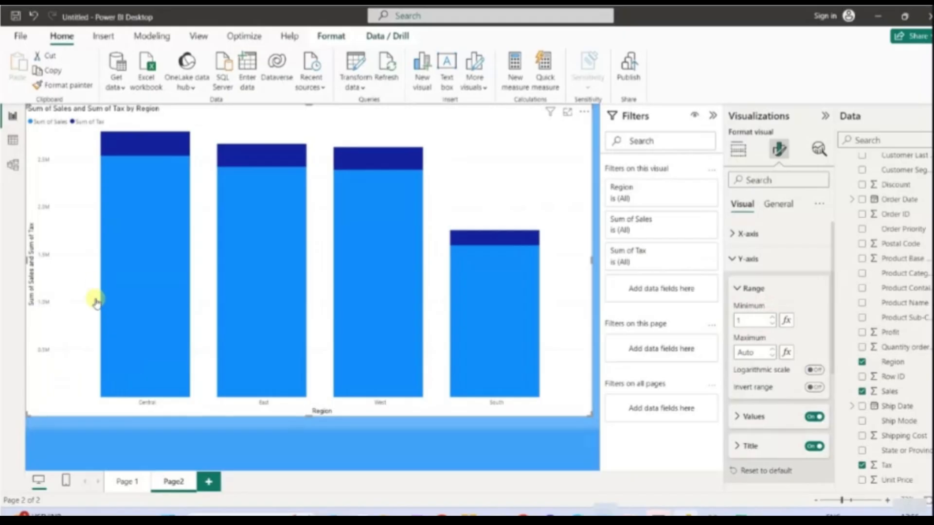
click(772, 350)
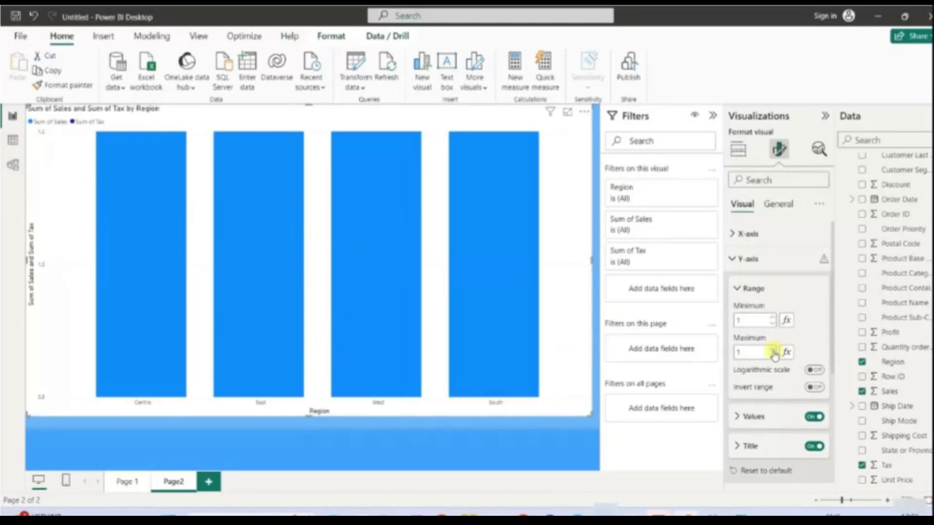
click(758, 478)
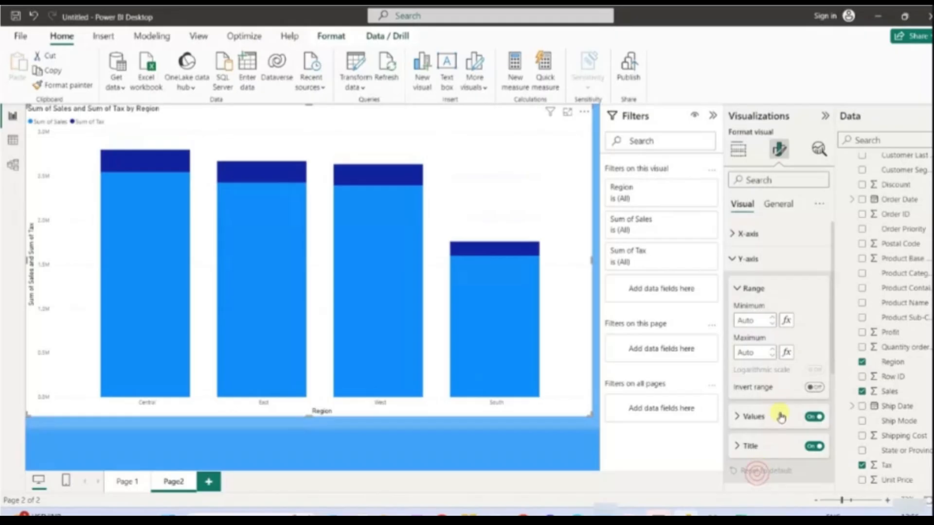
- Try inverting the Y-axis range and hiding the Y-axis title, restoring each setting
click(815, 388)
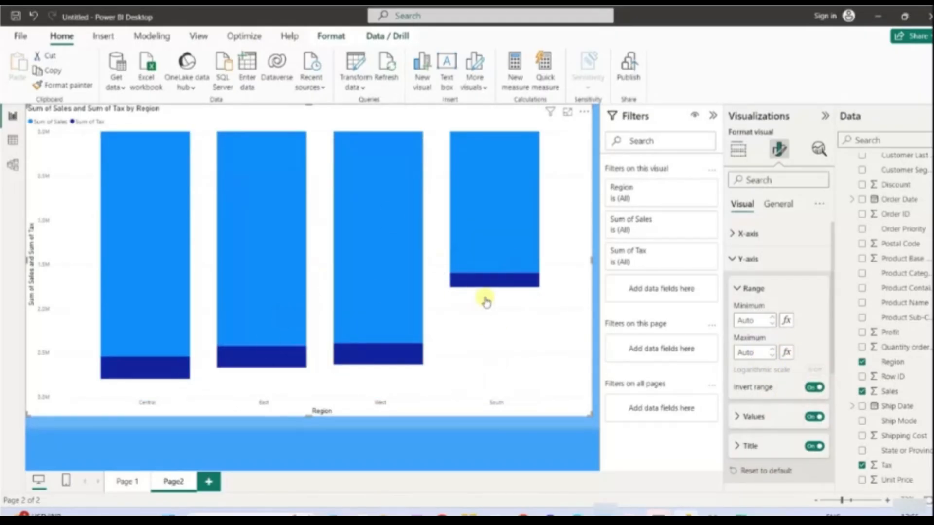
click(815, 388)
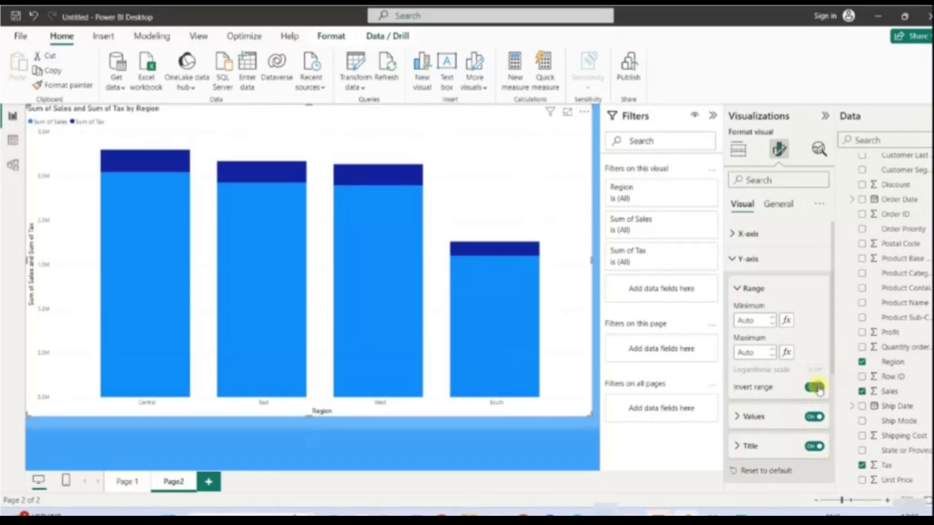
scroll(816, 395, down, 1)
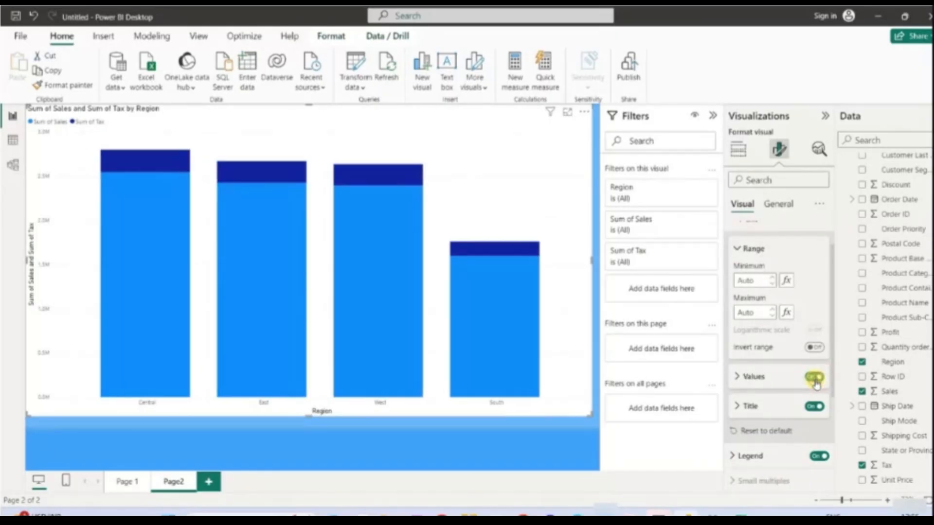
click(816, 407)
click(816, 408)
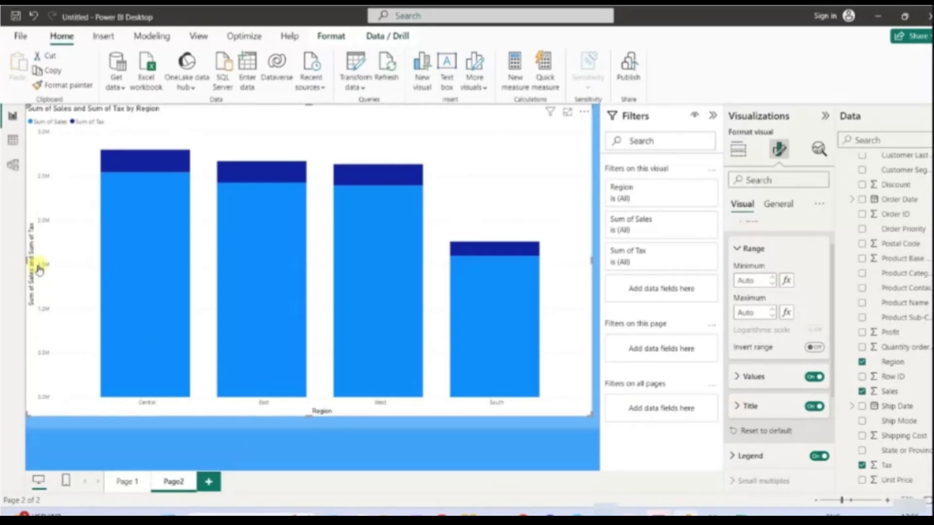
- Set the chart legend's position to Center right and look over the legend's text options
scroll(815, 435, down, 1)
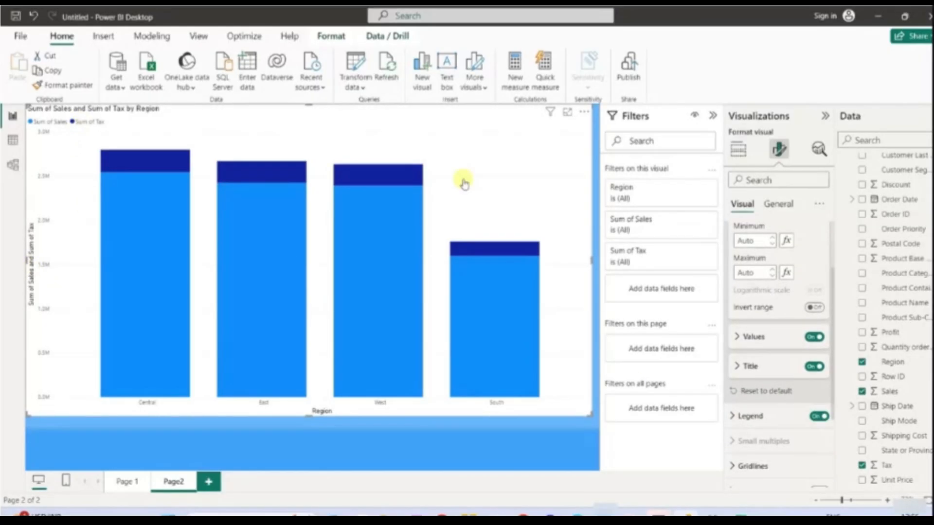
click(820, 417)
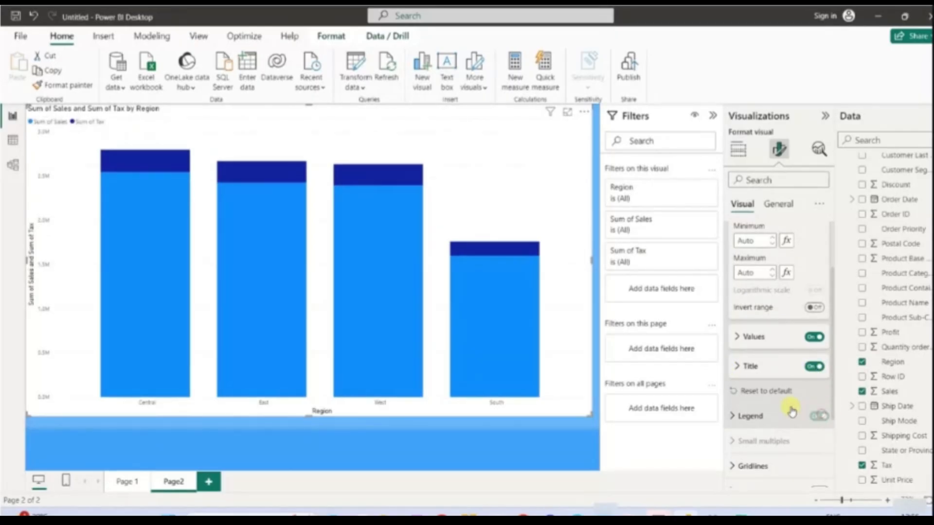
scroll(778, 409, down, 1)
click(728, 377)
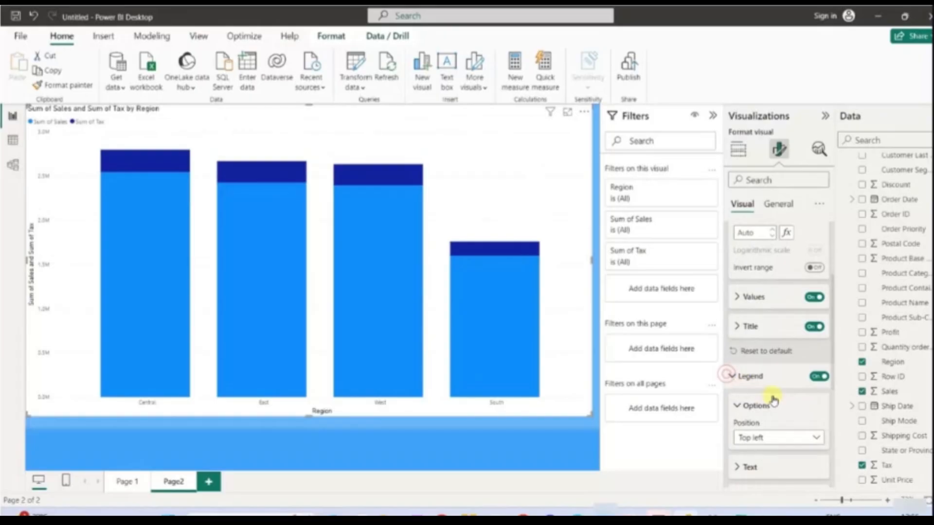
click(798, 439)
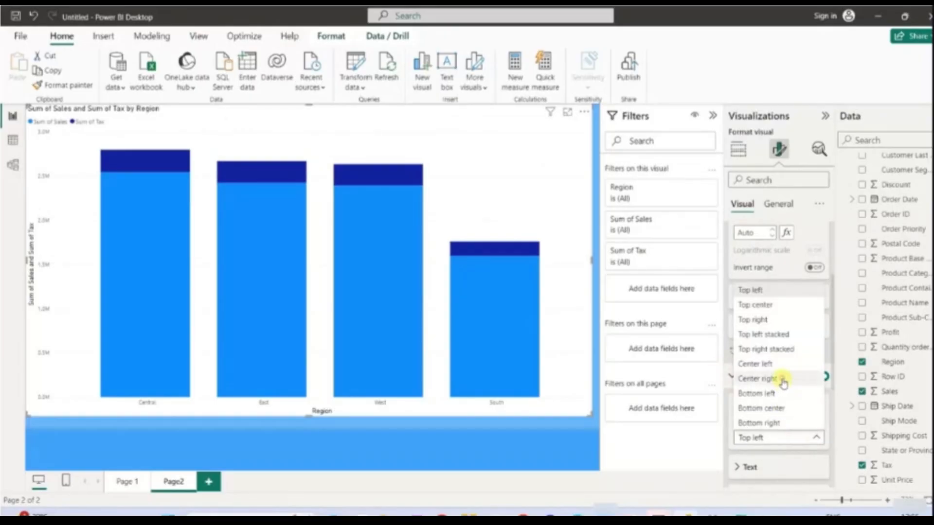
click(759, 379)
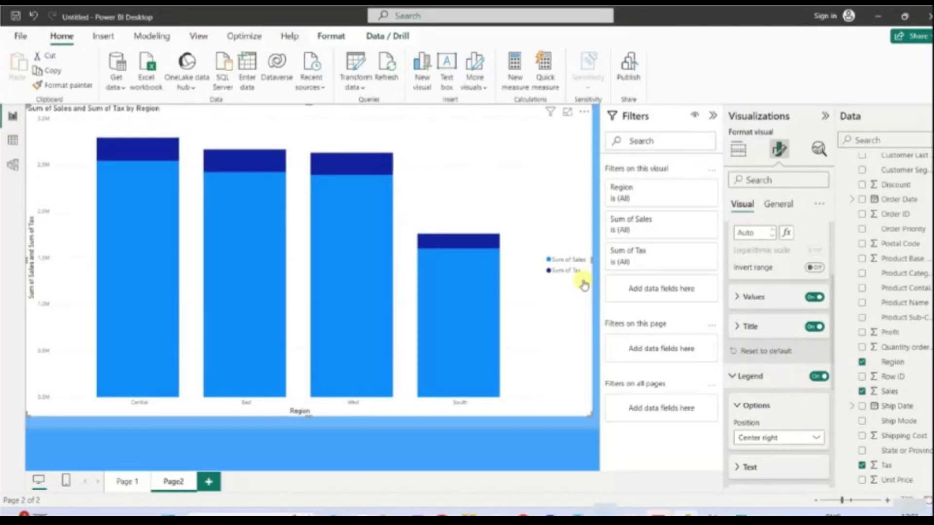
click(793, 443)
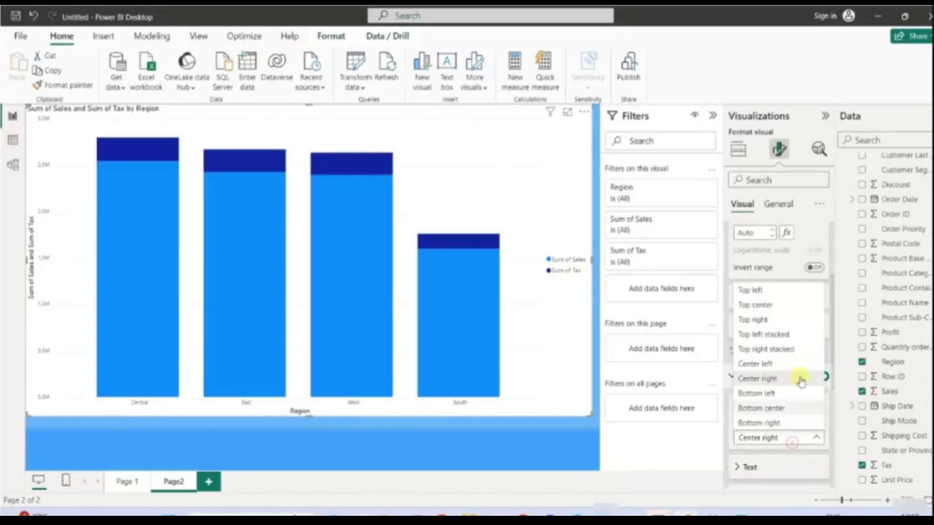
click(800, 439)
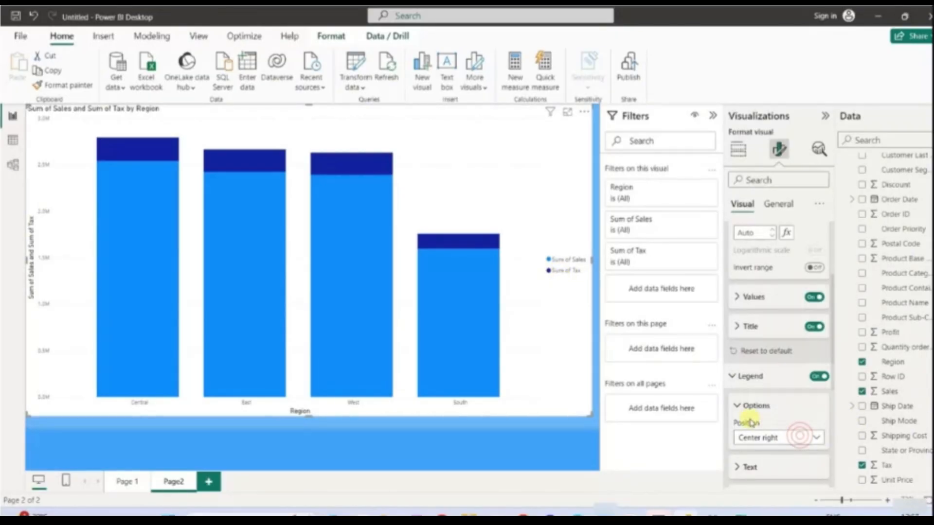
scroll(753, 448, down, 3)
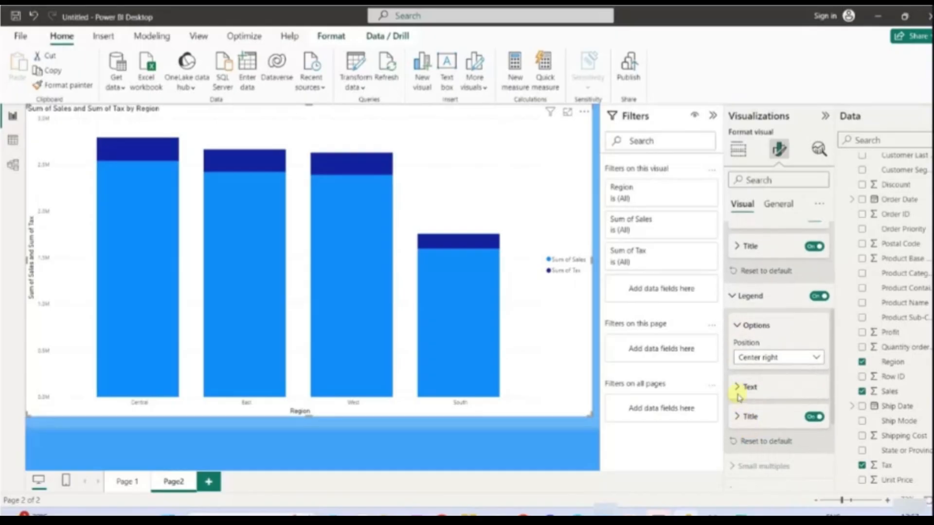
click(736, 387)
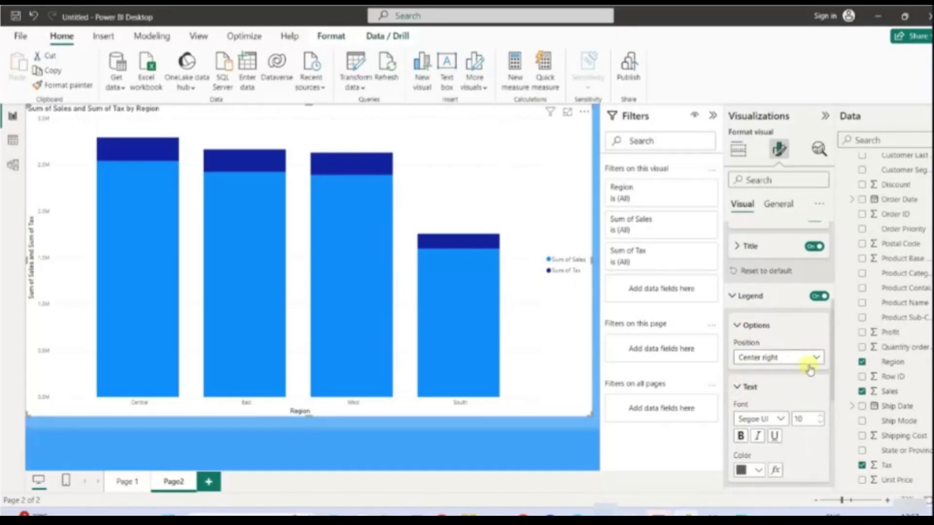
click(733, 298)
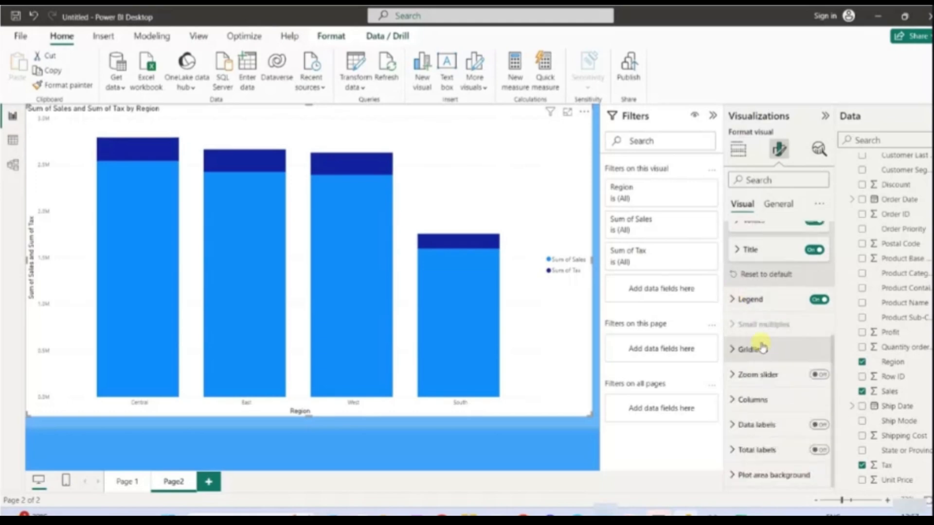
- Set the chart's horizontal gridlines to Solid style with a width of 4 px
click(731, 350)
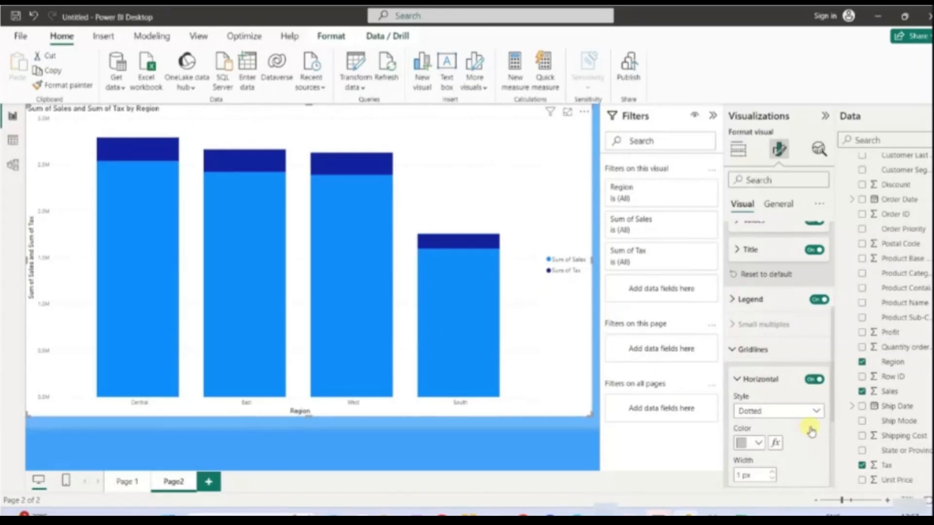
click(799, 411)
click(768, 442)
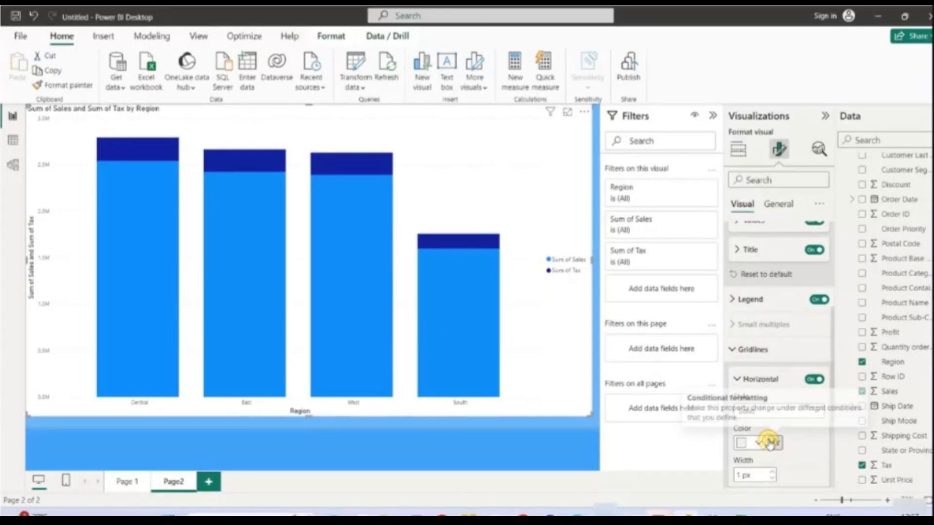
click(771, 472)
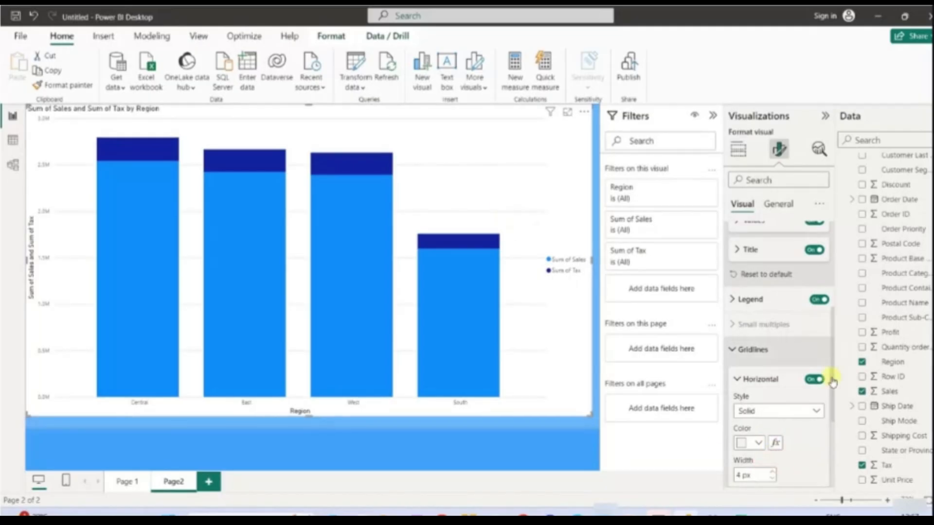
- Switch the horizontal gridlines off and back on, and reset the gridline formatting to default
click(814, 380)
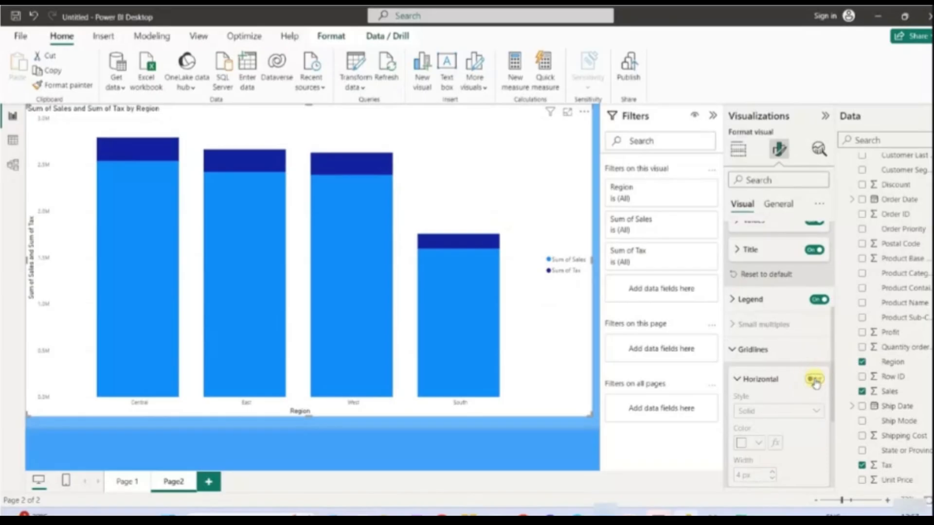
click(815, 379)
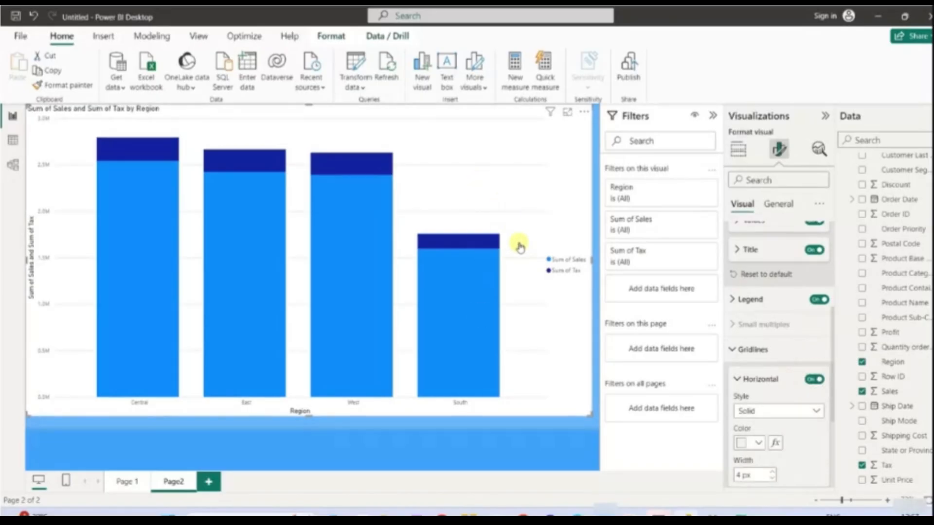
scroll(797, 414, down, 3)
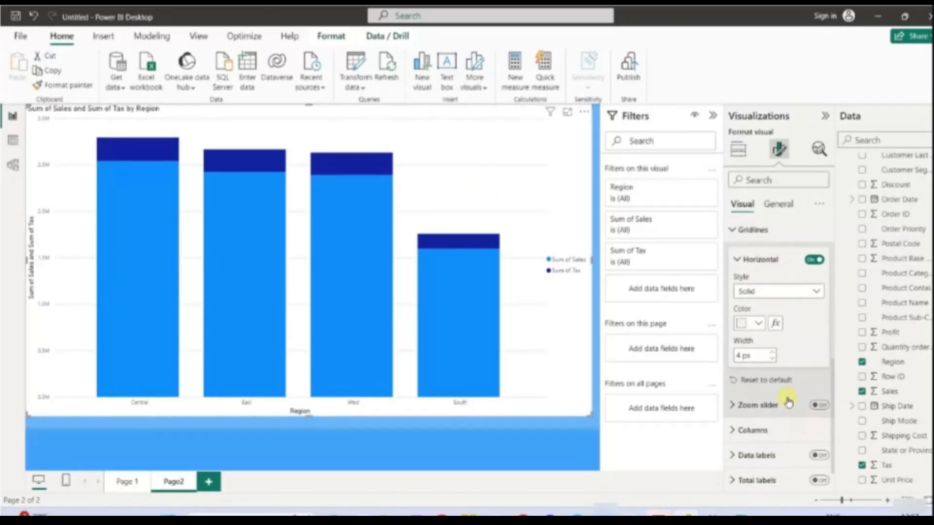
click(766, 381)
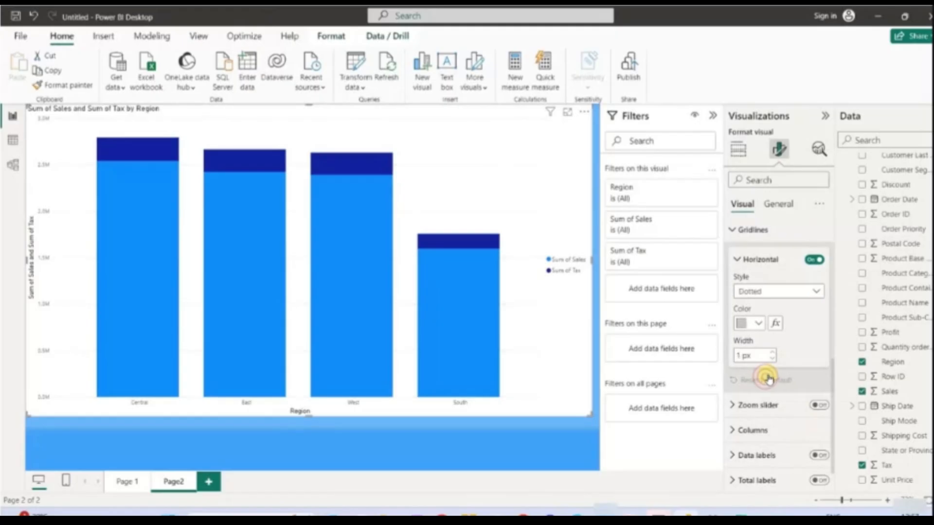
click(739, 260)
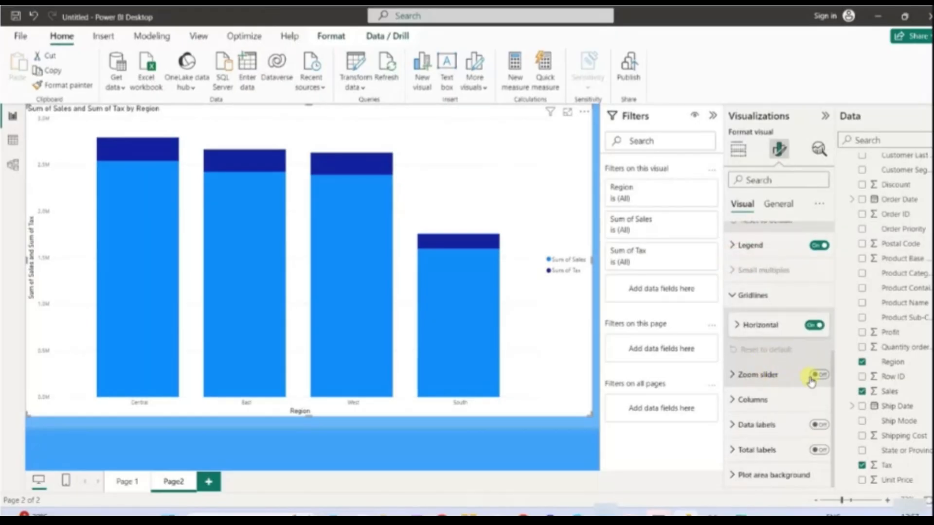
- Turn on the chart's zoom slider and try moving its upper handle slightly
click(820, 375)
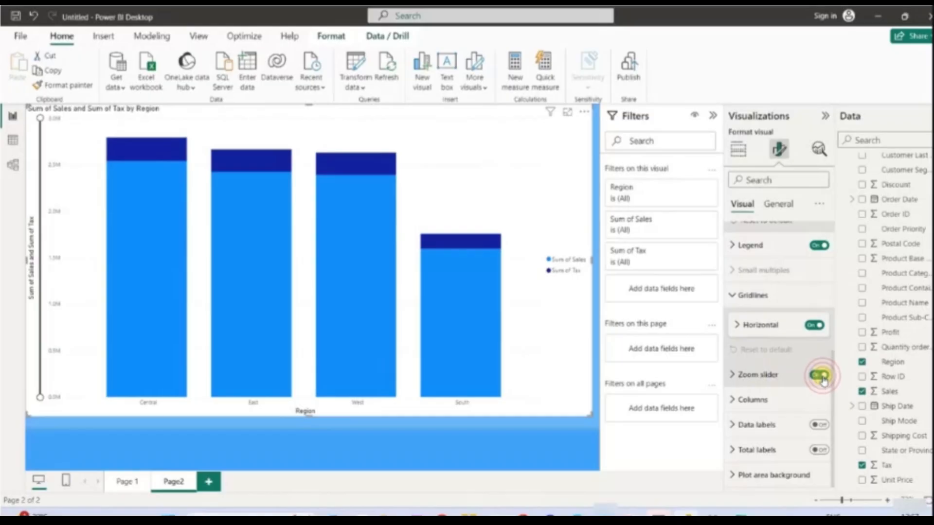
mouse_move(44, 120)
mouse_down()
mouse_move(37, 198)
mouse_move(40, 117)
mouse_up()
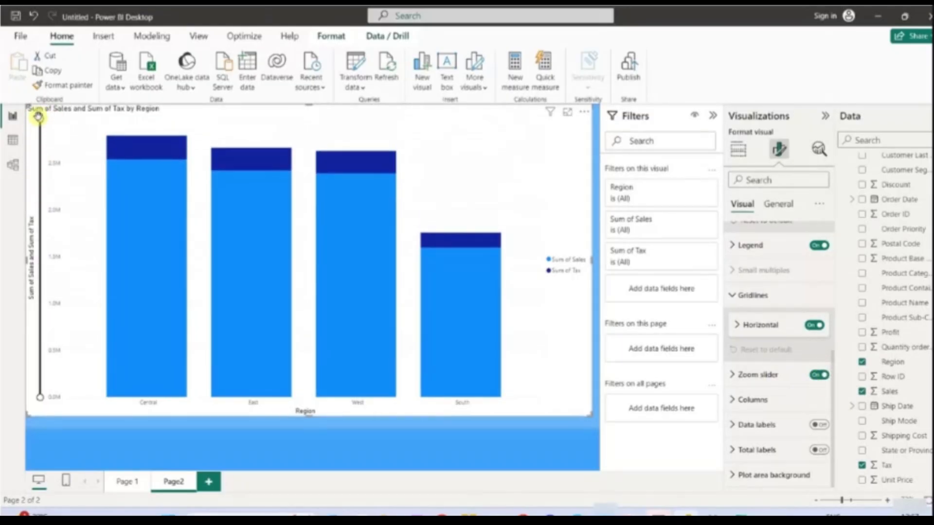
- Set the Sum of Sales column color to dark orange and reverse the stacking order of the columns
click(733, 400)
scroll(775, 381, down, 2)
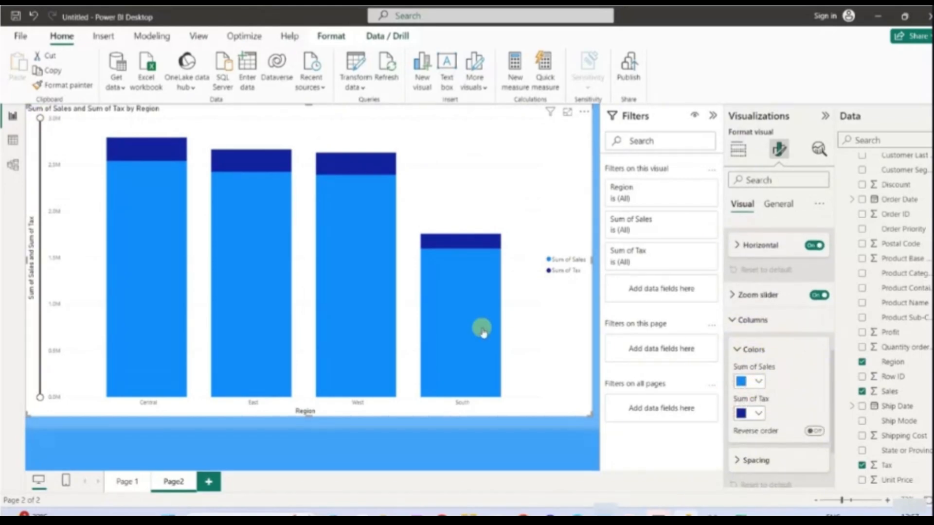
click(757, 382)
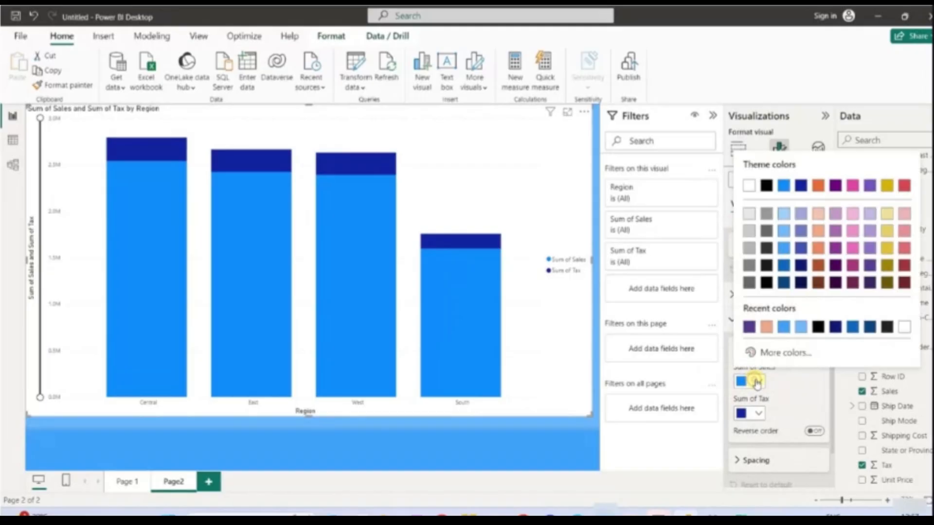
click(818, 265)
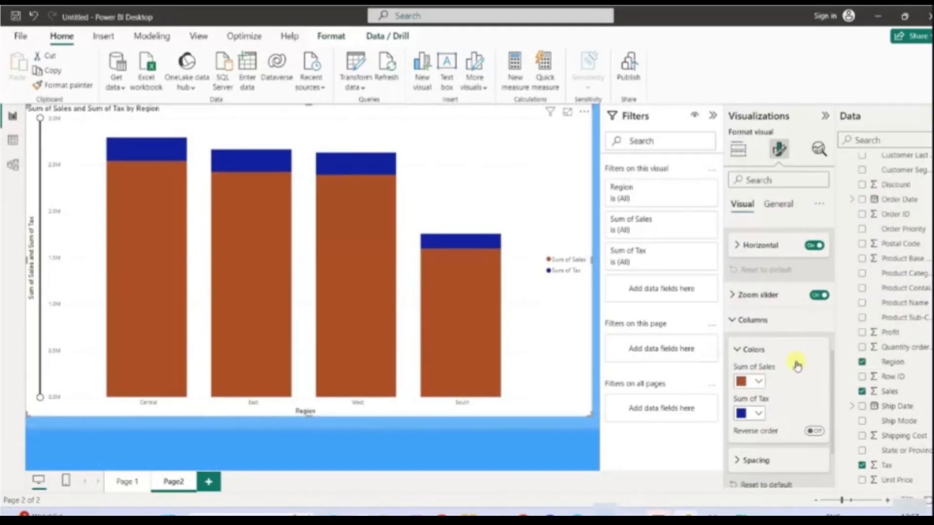
scroll(814, 370, down, 1)
click(812, 391)
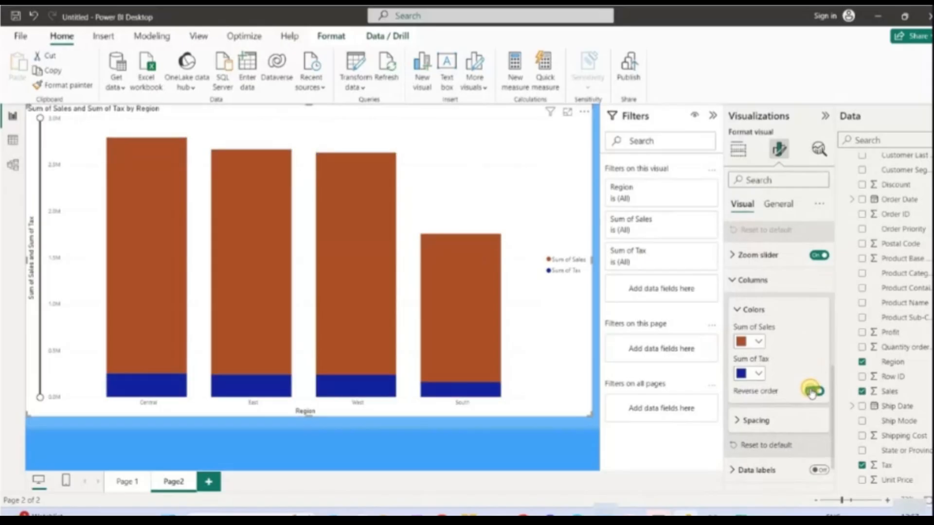
- Set the space between the column categories to 21 % and close the column settings
scroll(795, 366, down, 1)
scroll(783, 369, down, 1)
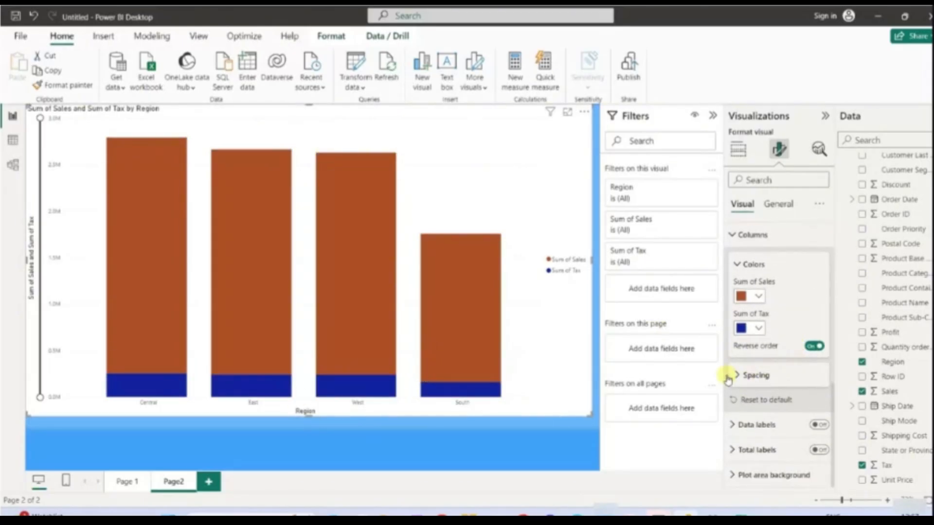
click(735, 377)
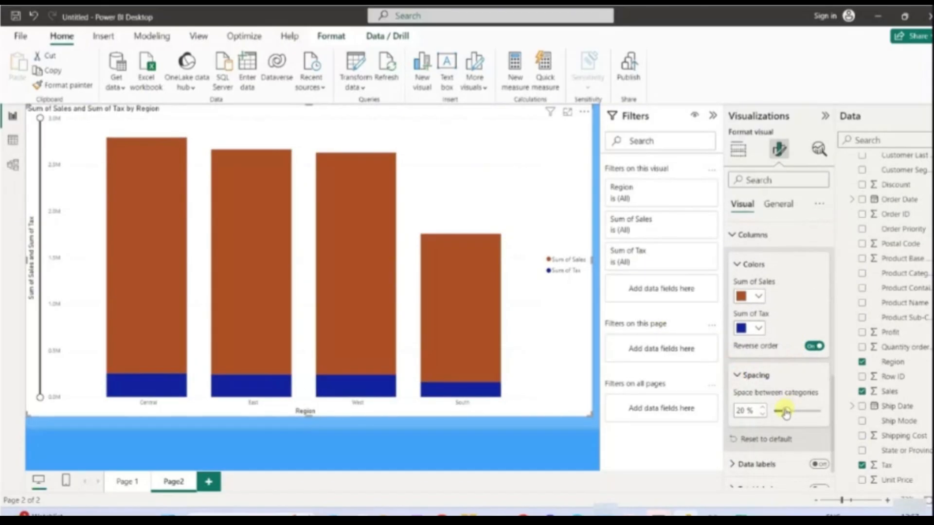
mouse_move(781, 411)
mouse_down()
mouse_move(807, 411)
mouse_move(786, 411)
mouse_up()
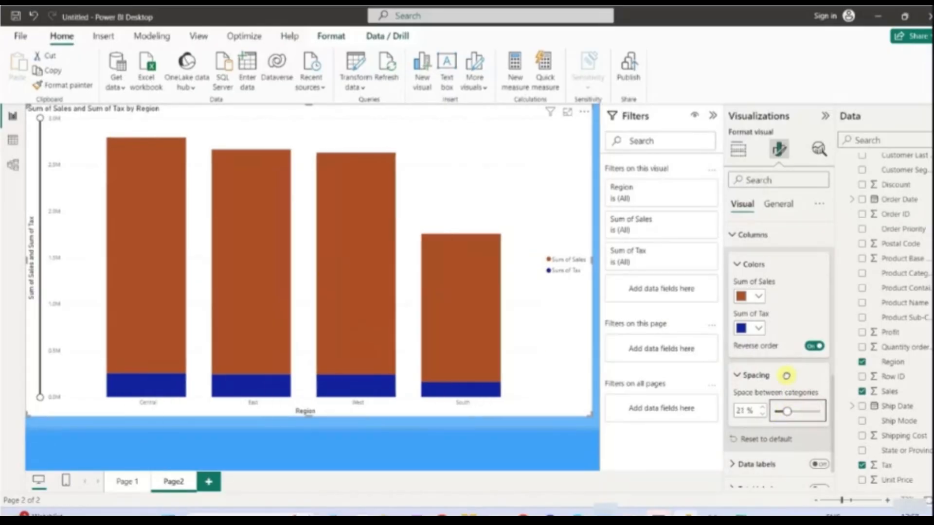
click(739, 375)
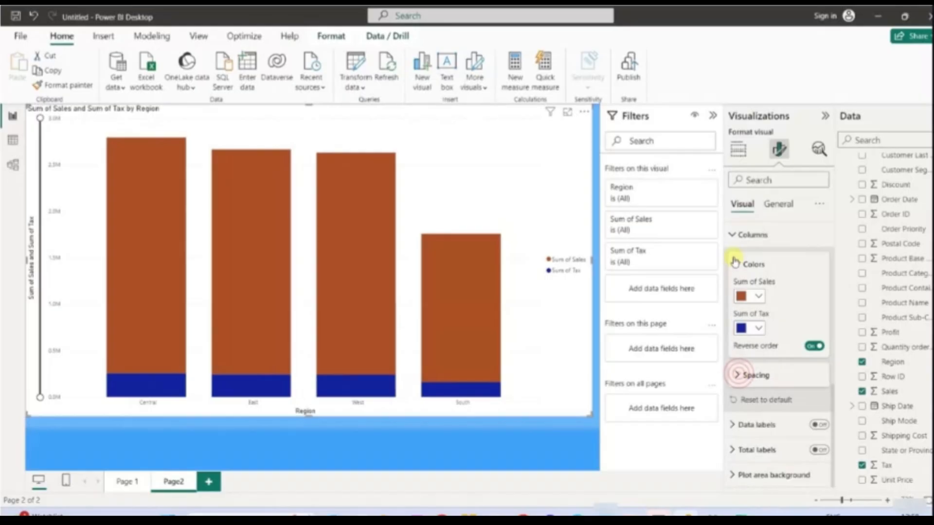
click(735, 263)
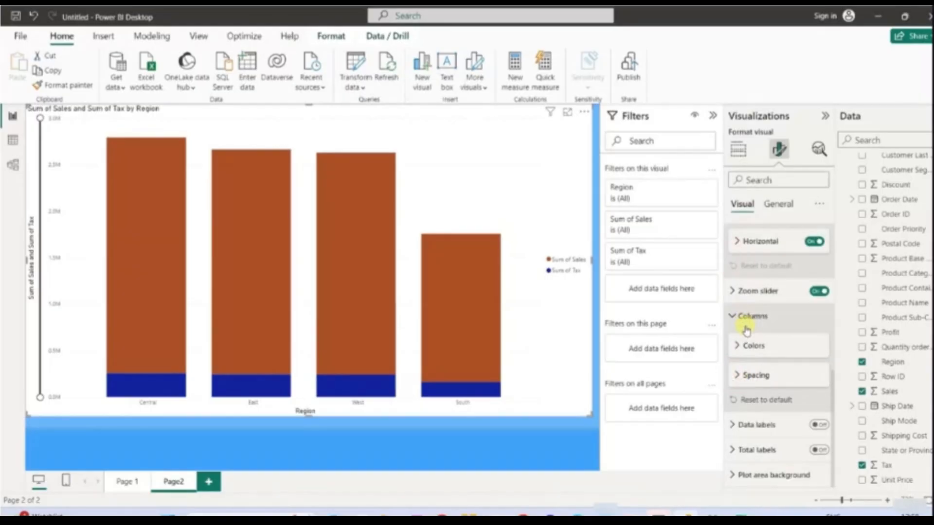
click(734, 316)
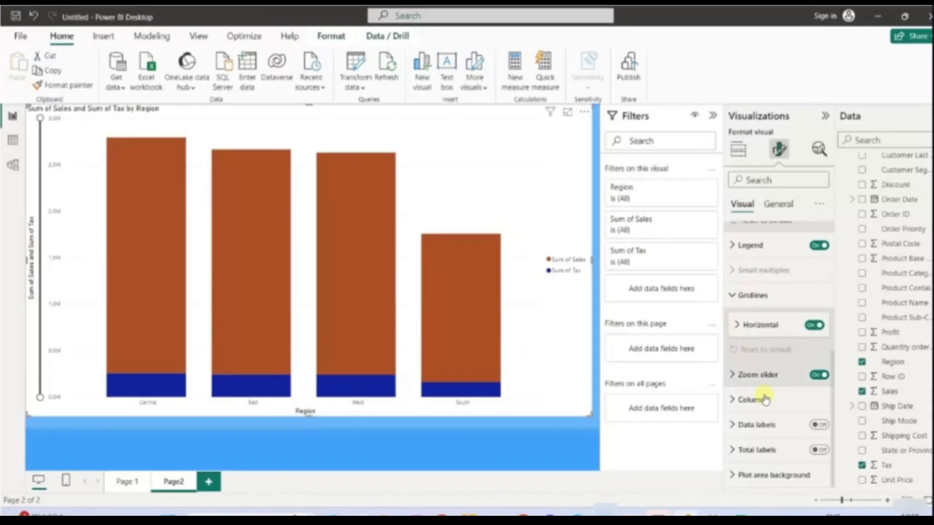
- Turn on the chart's data labels, toggle the Sum of Tax labels off and on, and look over the series choices
click(819, 427)
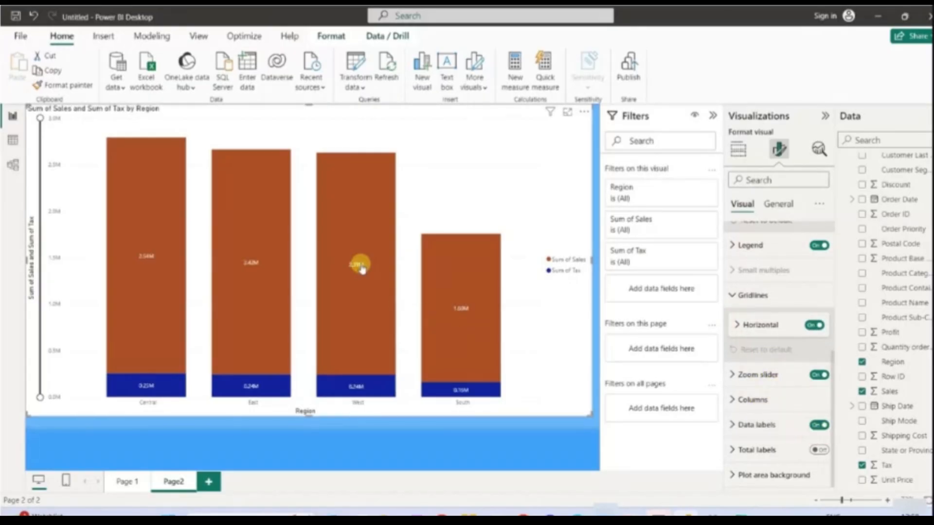
click(820, 425)
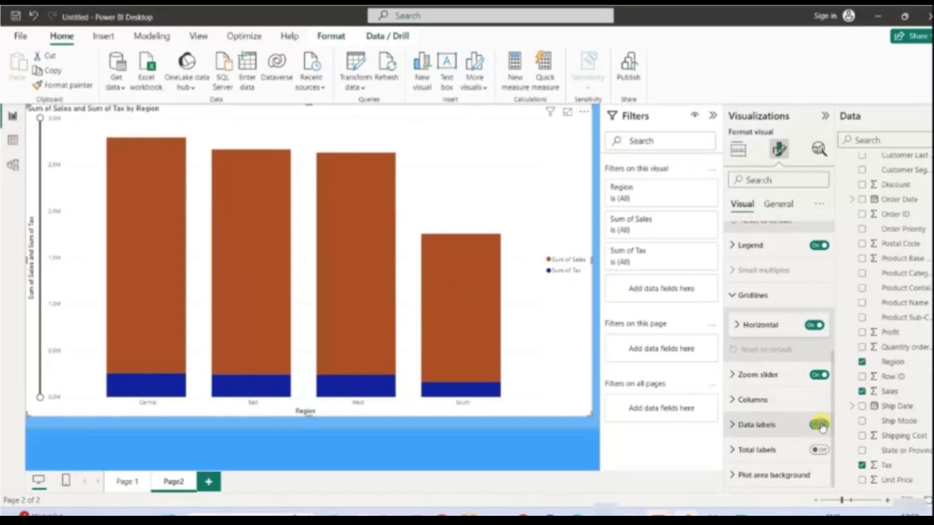
click(819, 425)
click(733, 425)
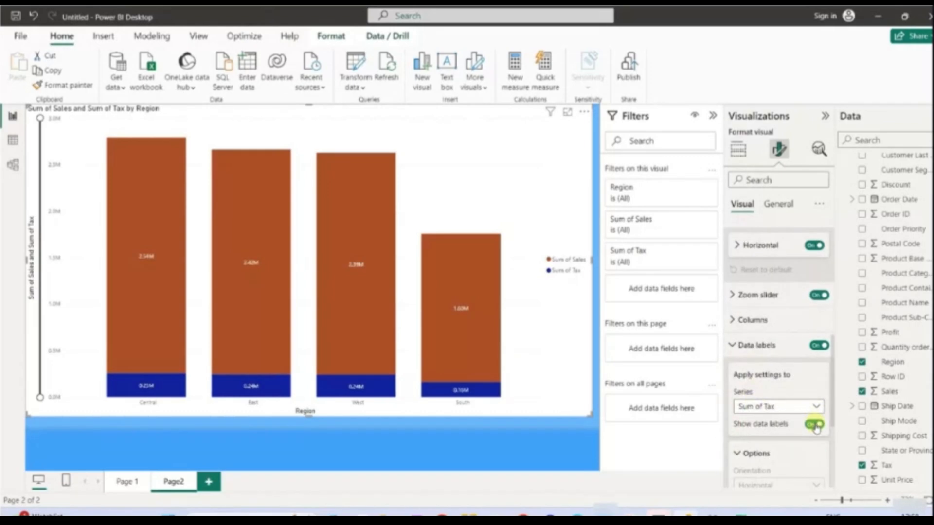
click(815, 425)
click(814, 425)
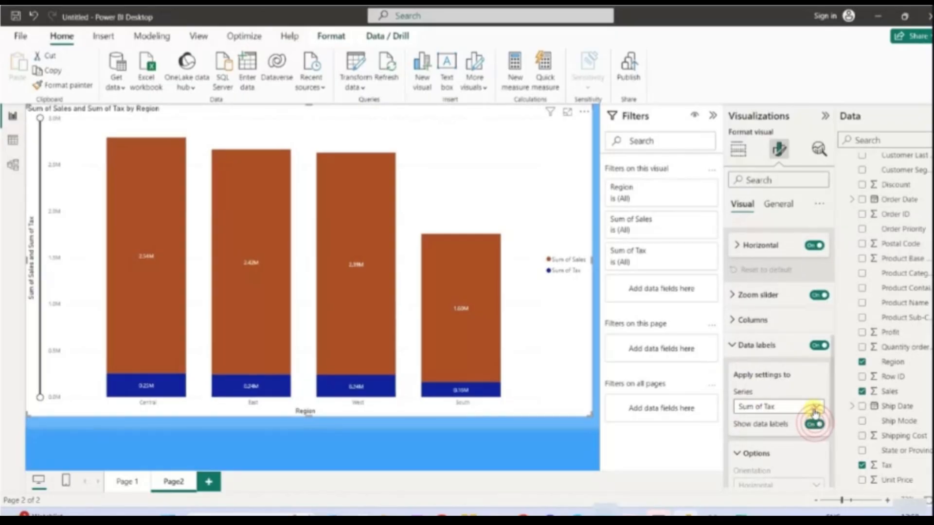
click(814, 409)
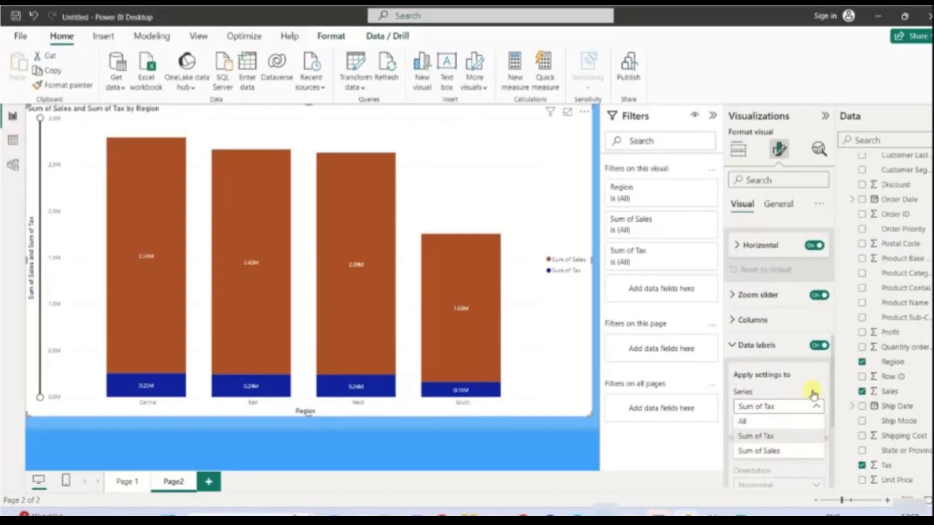
click(813, 390)
- Try the Inside base position for the Sum of Tax data labels and settle on Inside end
scroll(800, 392, down, 2)
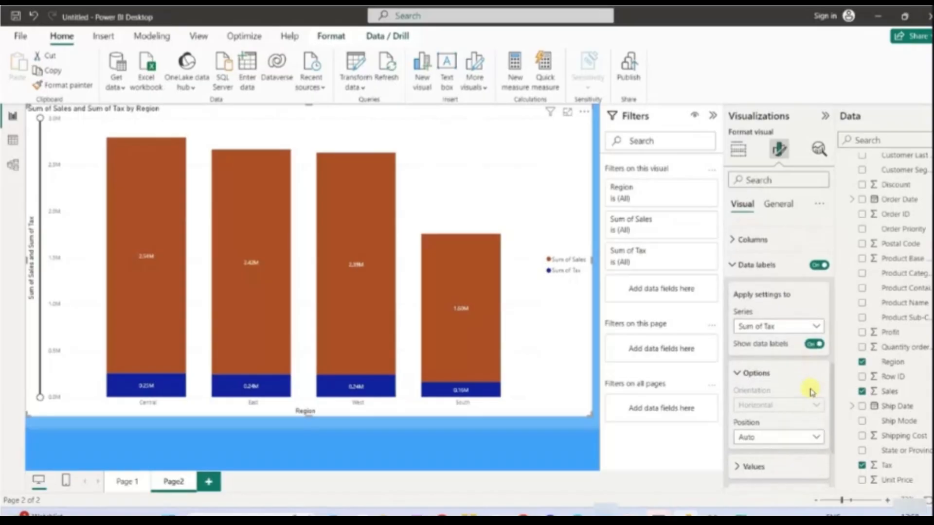
scroll(800, 392, down, 1)
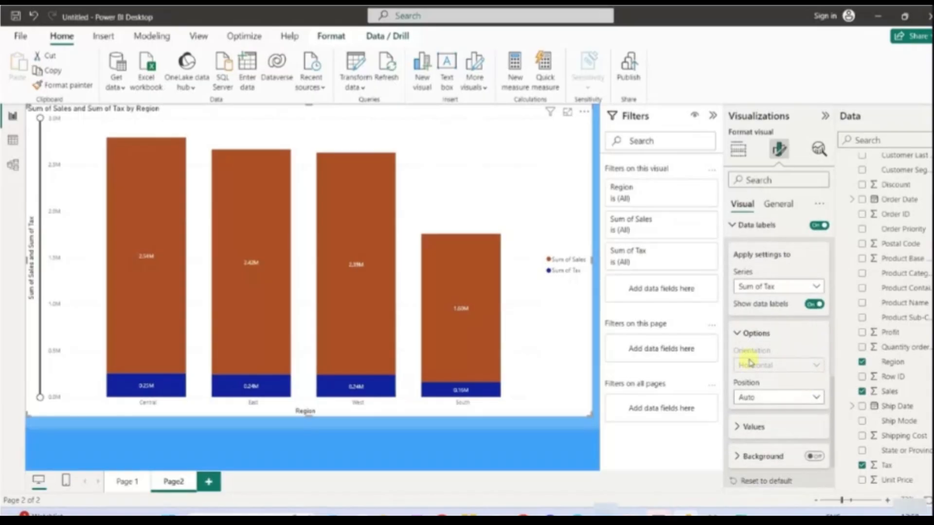
click(820, 398)
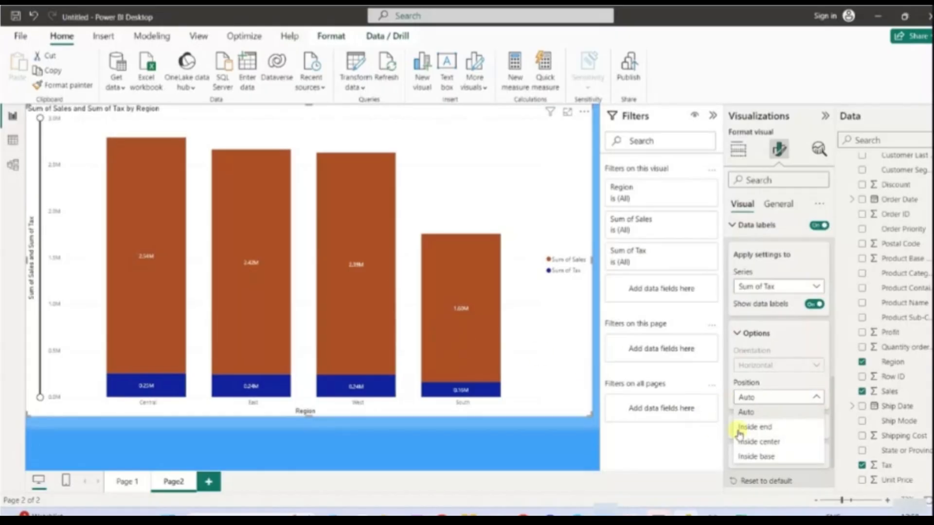
click(768, 458)
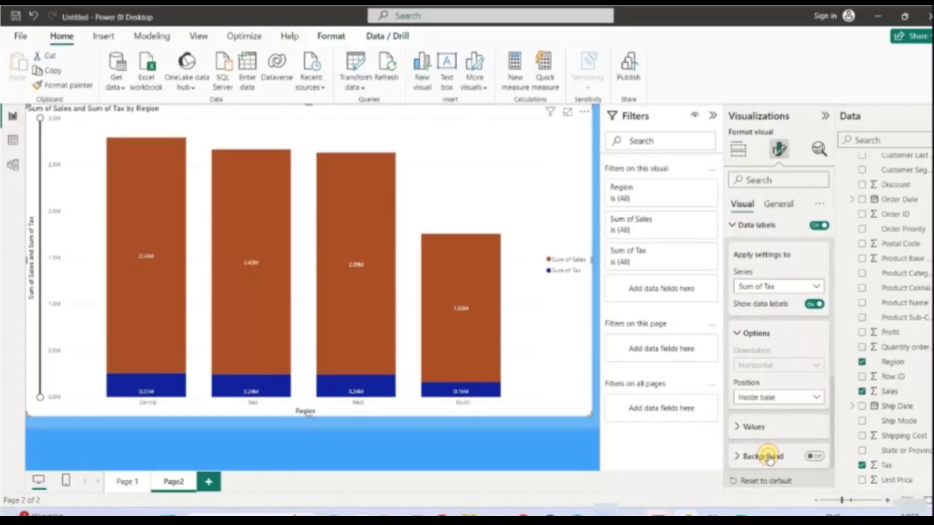
click(771, 408)
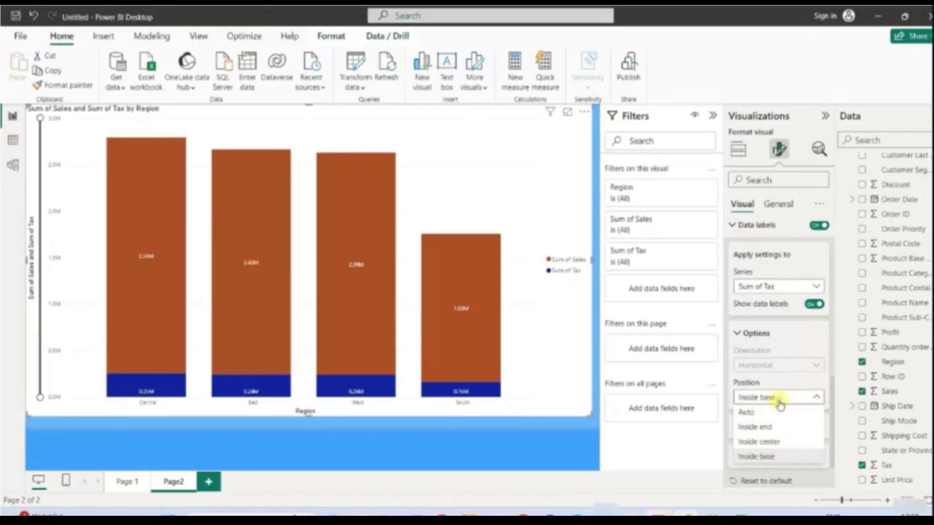
click(771, 428)
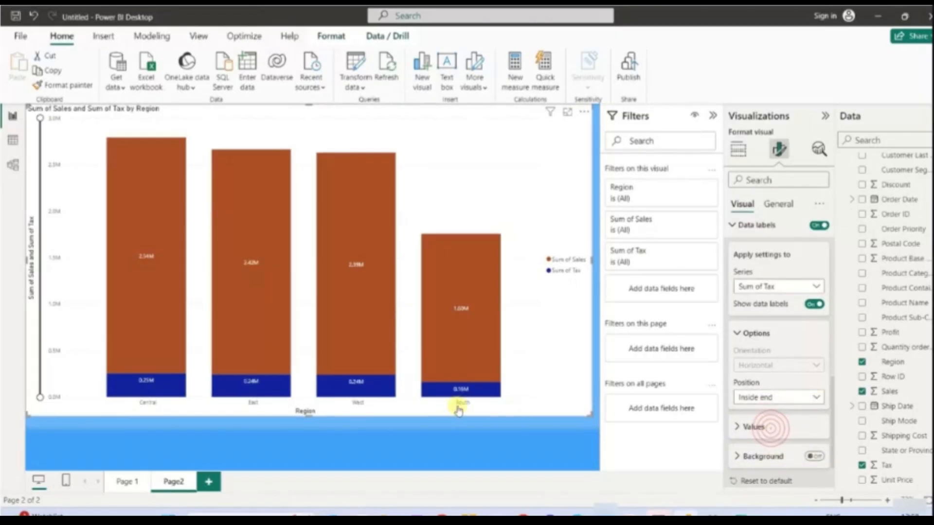
- Set the display units of the Sum of Tax data label values to Thousands
scroll(786, 392, down, 1)
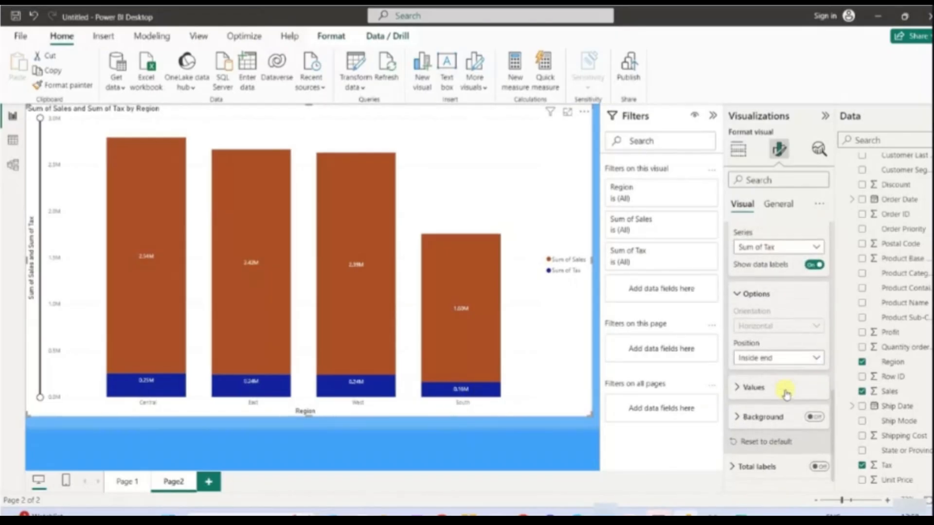
click(737, 388)
scroll(798, 381, down, 2)
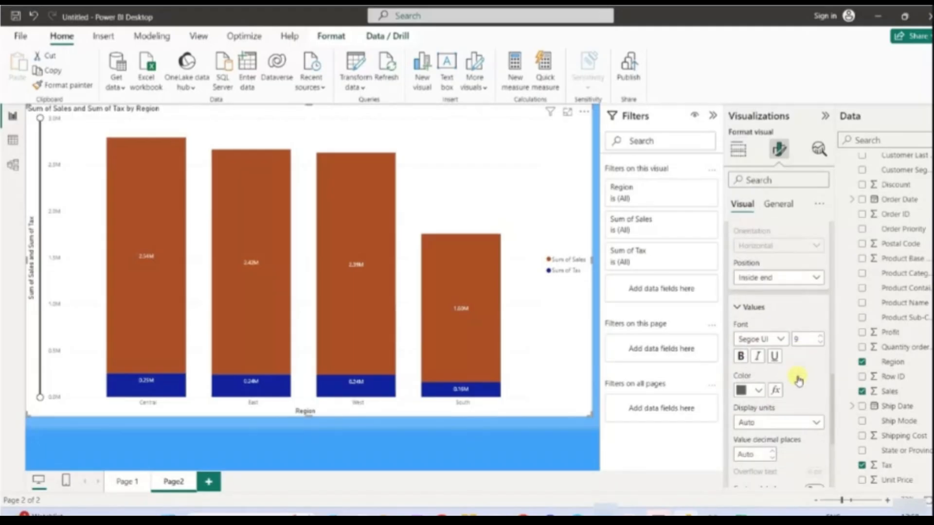
scroll(783, 396, down, 1)
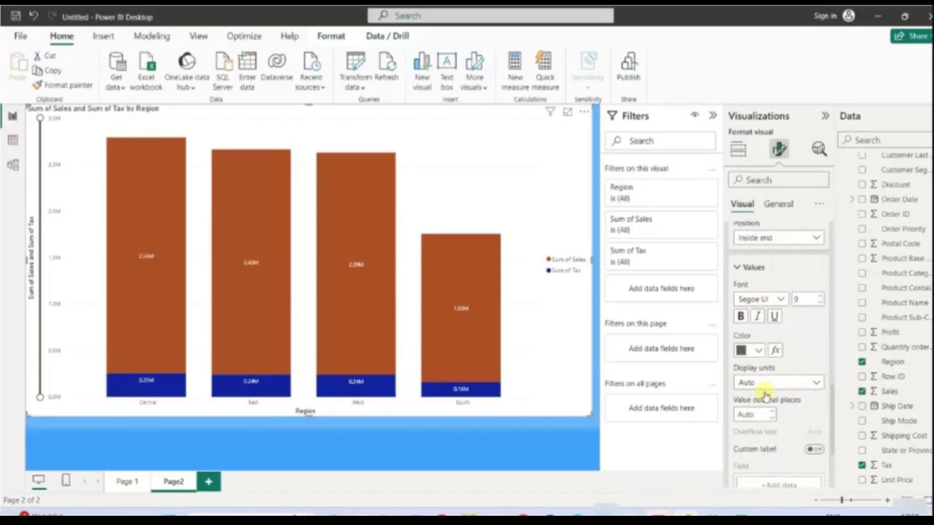
click(816, 382)
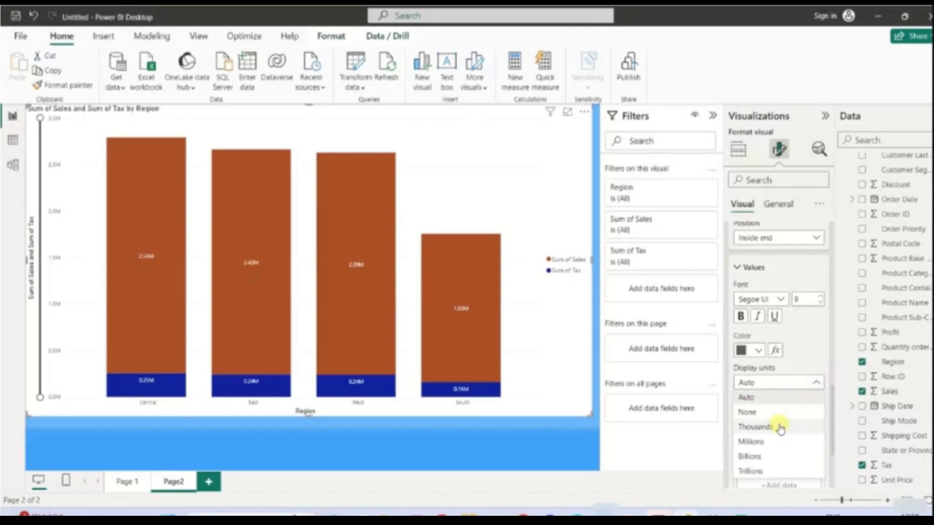
click(753, 428)
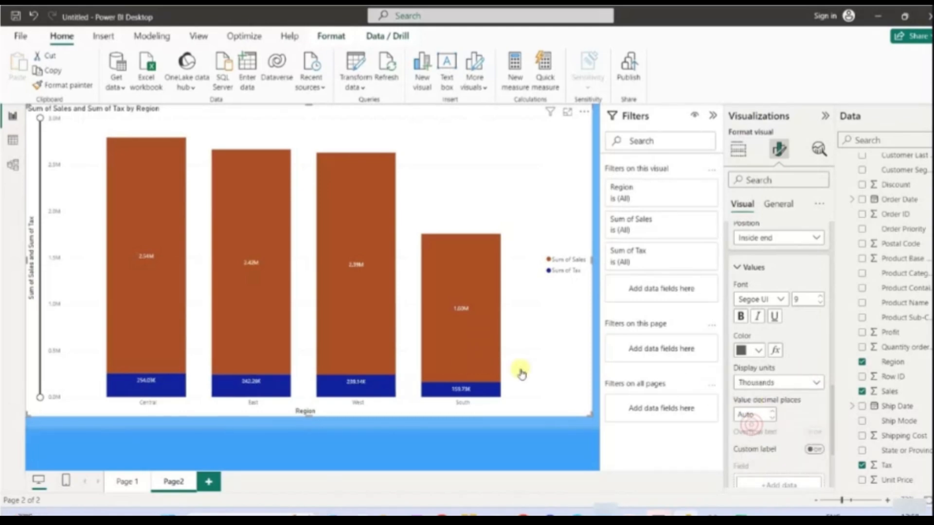
- Look over the remaining data label value options and try the label background switch
scroll(809, 393, up, 1)
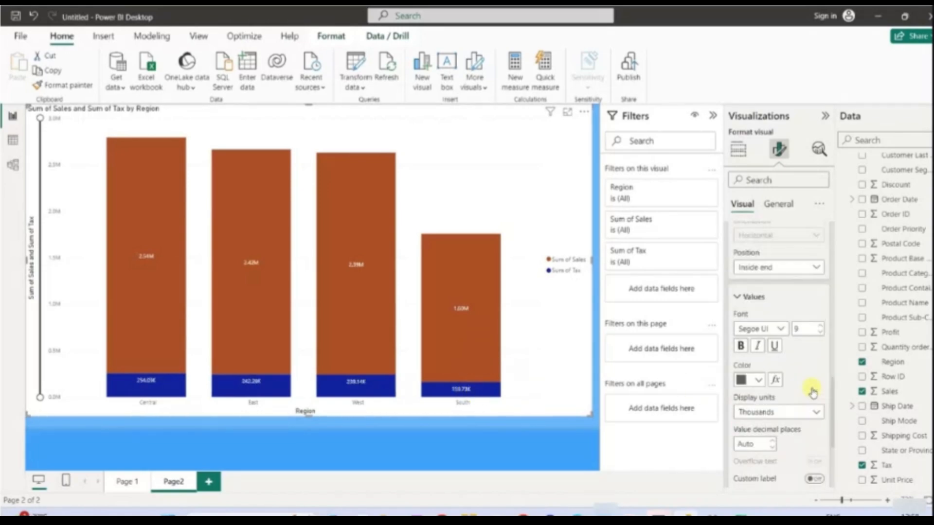
scroll(805, 384, down, 3)
scroll(799, 372, down, 1)
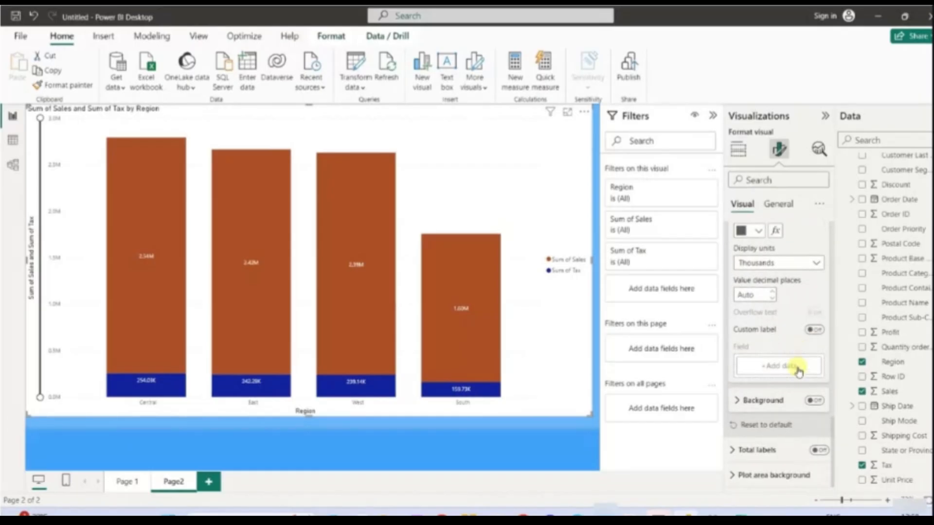
click(813, 400)
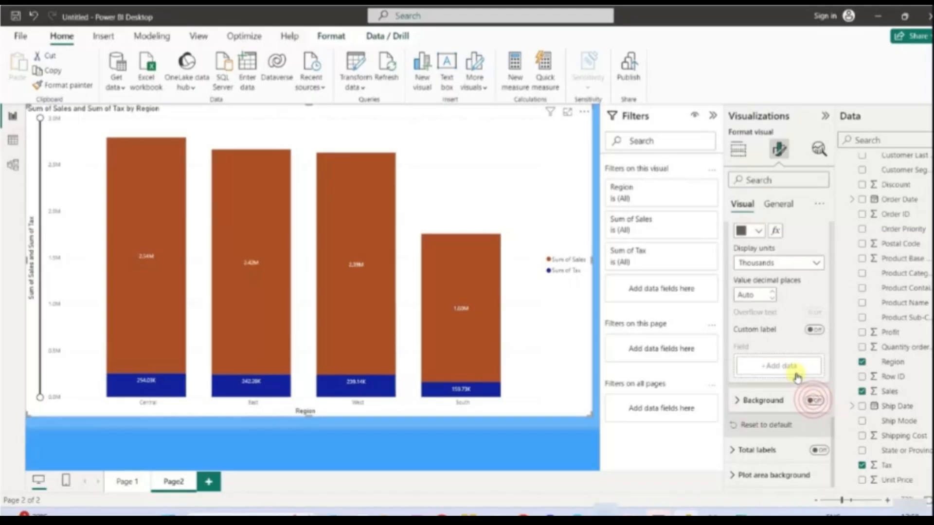
- Turn on total labels for the stacked columns and look over their display unit choices
click(734, 451)
click(819, 368)
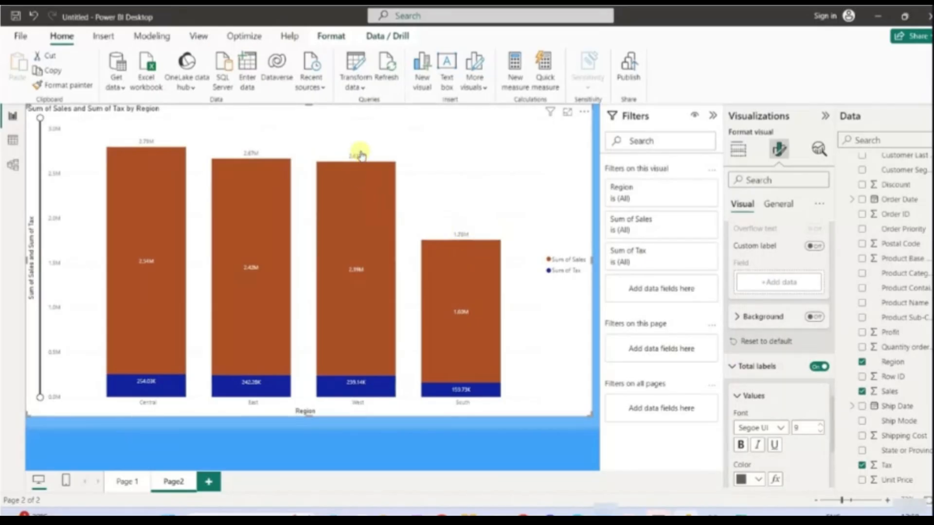
scroll(784, 391, down, 3)
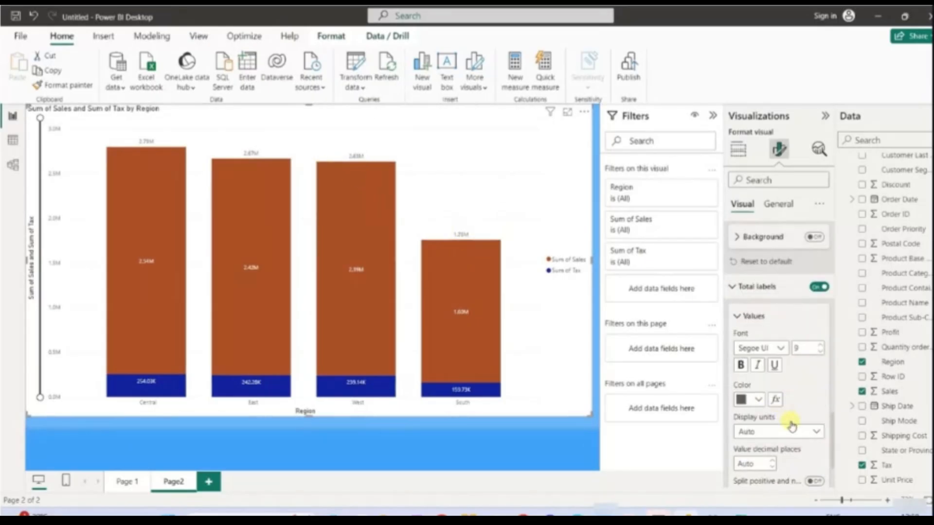
click(815, 432)
click(814, 430)
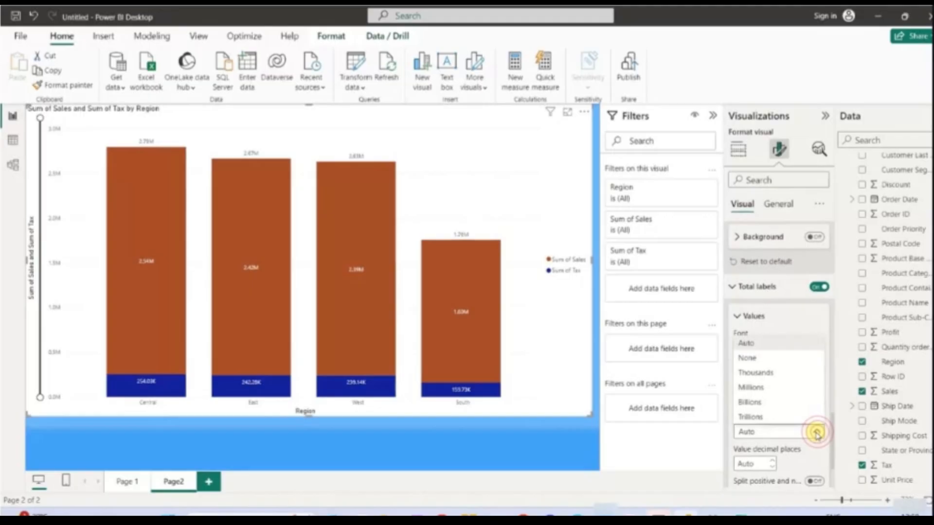
scroll(812, 431, down, 3)
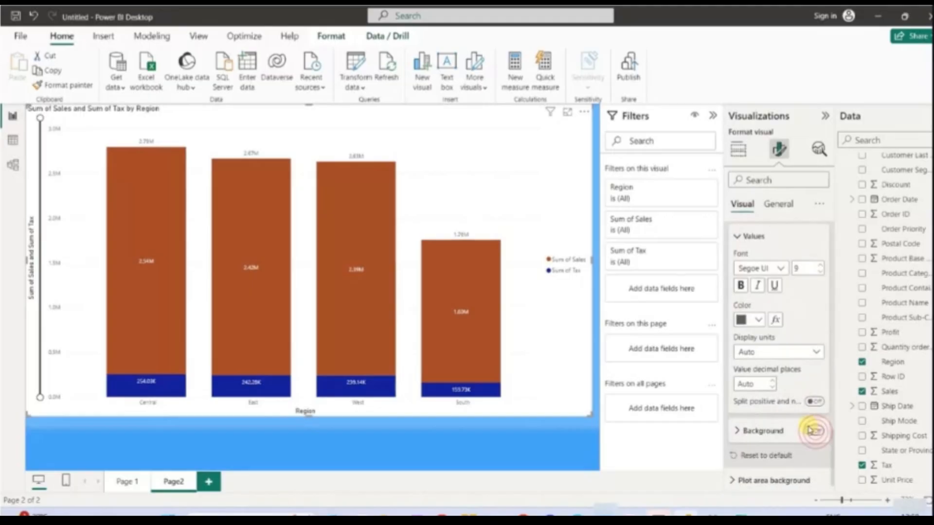
- Try different decimal places for the total label values and settle on 2
click(772, 383)
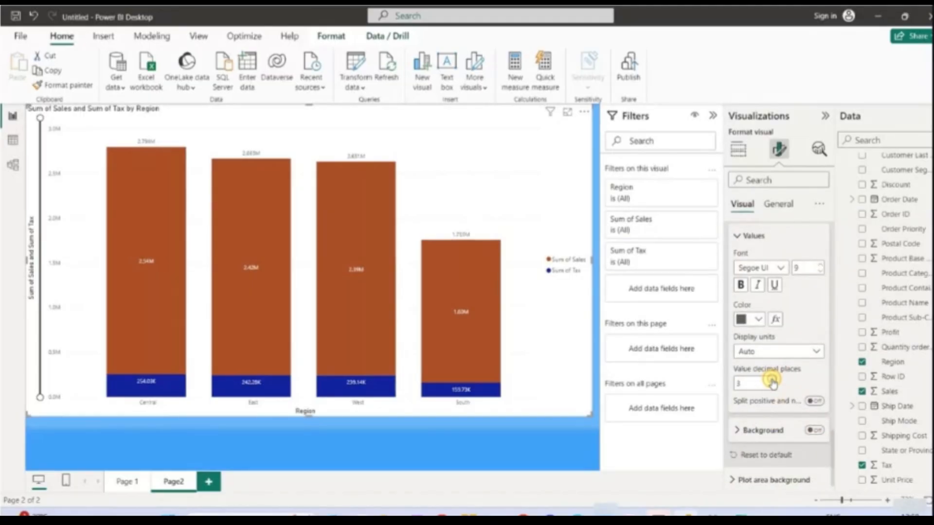
click(772, 381)
click(772, 384)
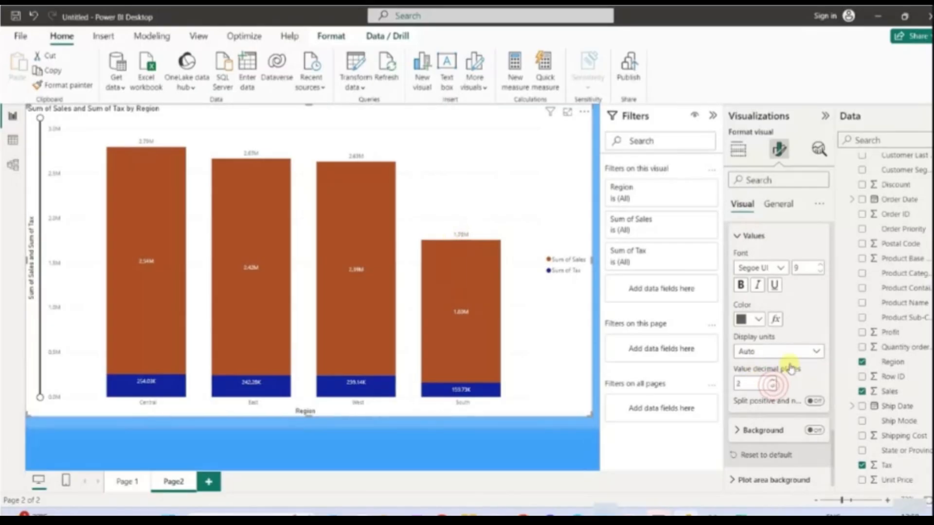
- Add the social-default image as the chart's plot area background with Normal fit, and deselect the chart
scroll(754, 410, down, 3)
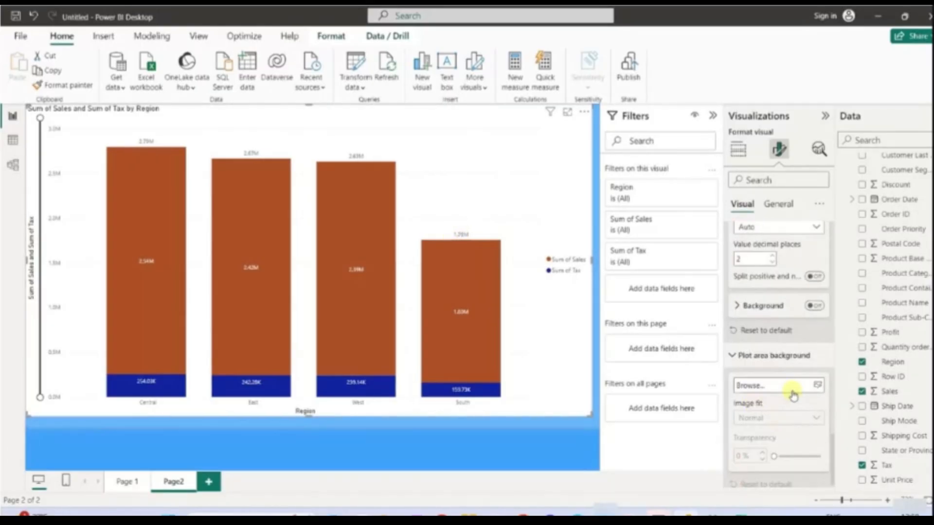
click(819, 387)
double_click(183, 119)
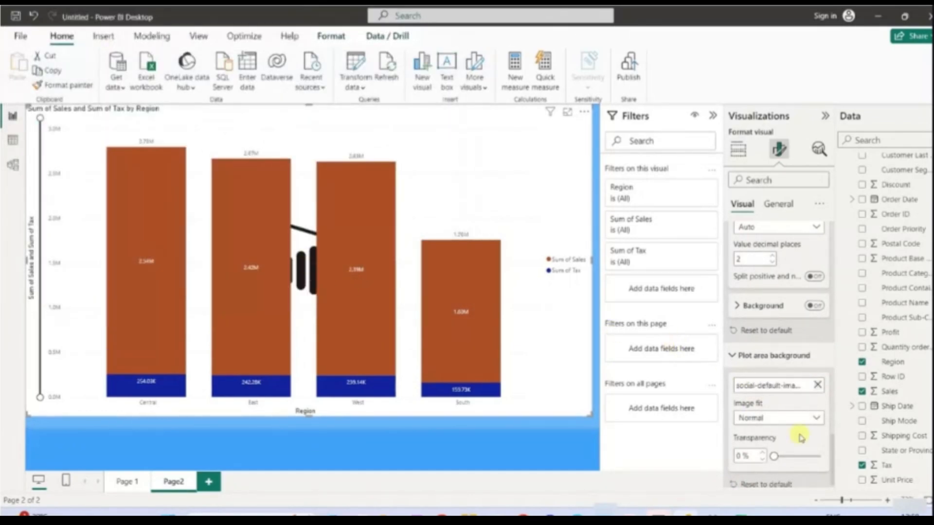
scroll(801, 429, down, 1)
scroll(801, 438, up, 5)
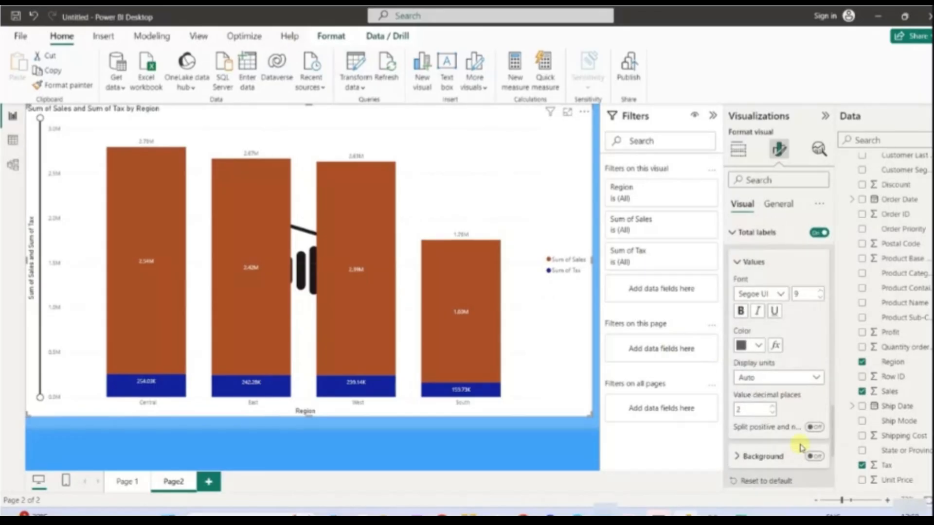
scroll(802, 438, up, 5)
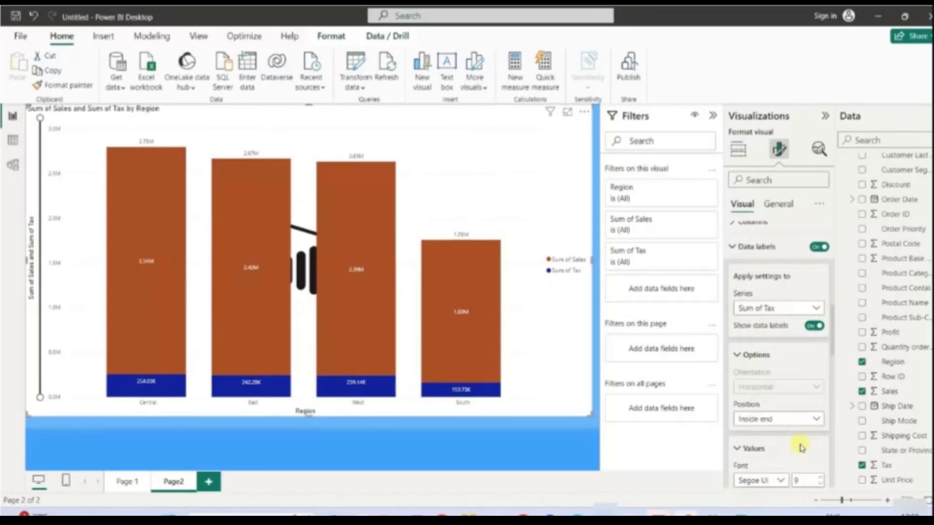
click(564, 440)
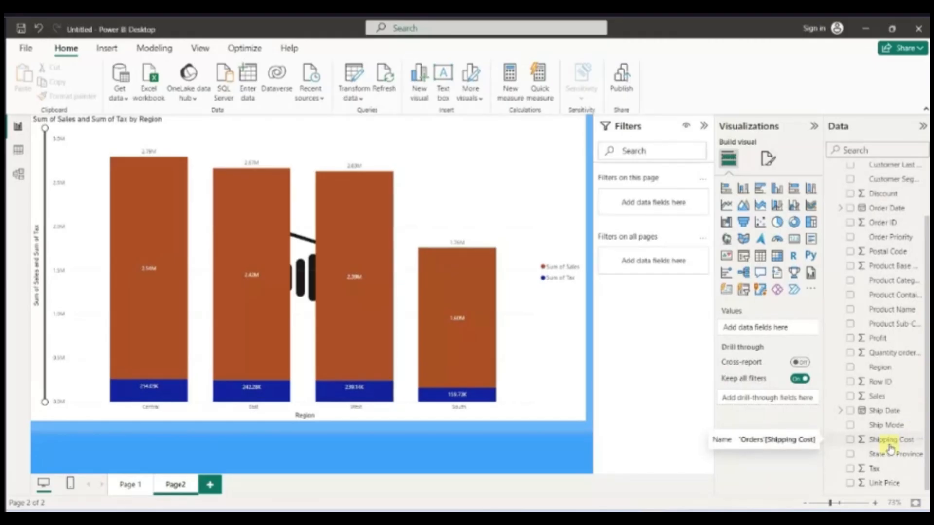
- Add a new report page with a line and stacked column chart, centred and enlarged to cover most of the page width
click(210, 484)
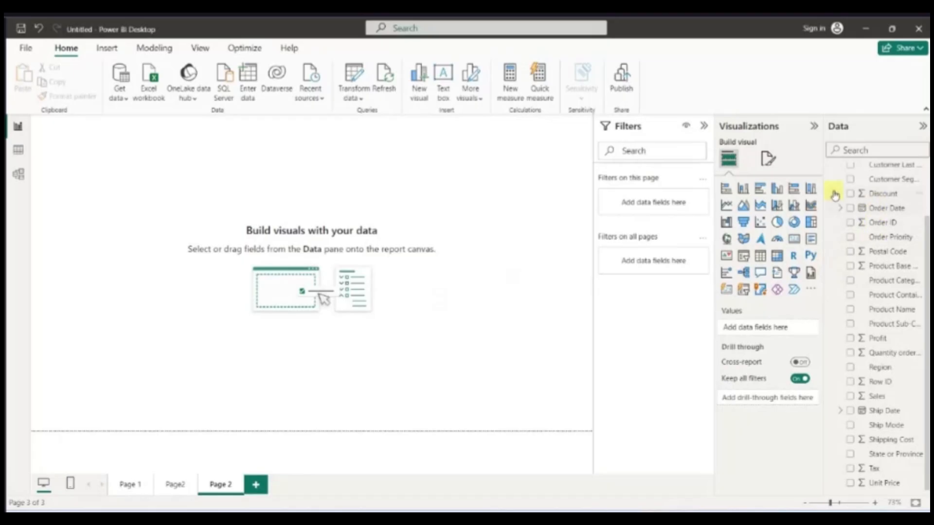
click(777, 205)
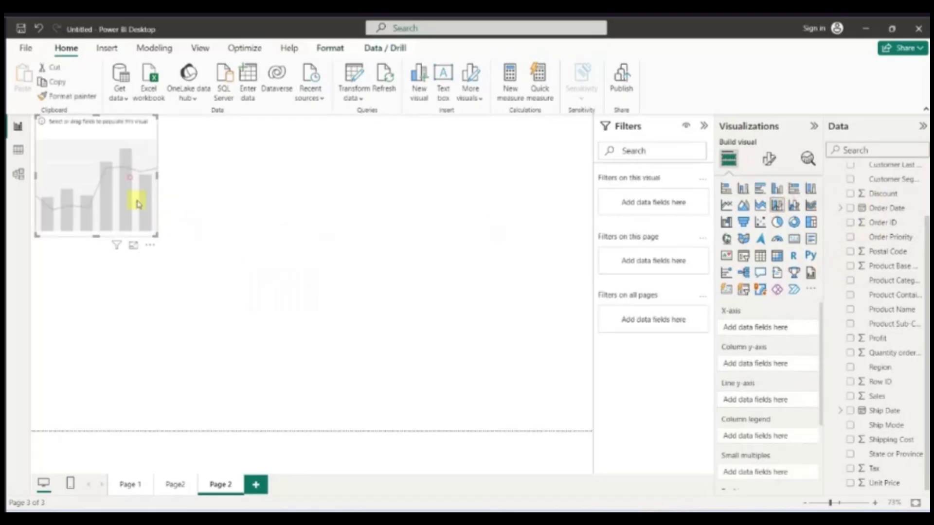
drag(132, 177, 185, 227)
drag(209, 286, 540, 364)
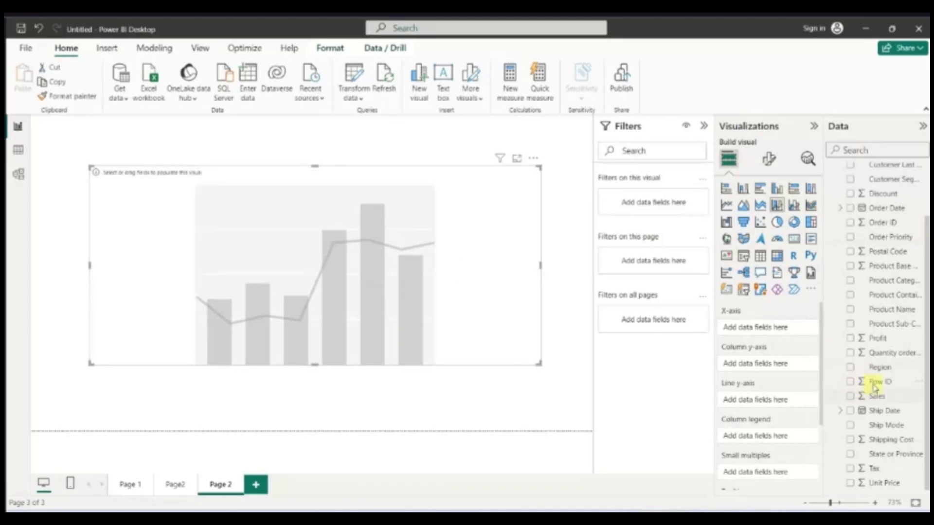
- Chart Profit as columns and Discount as a line on its own y-axis, by Customer Segment
click(850, 339)
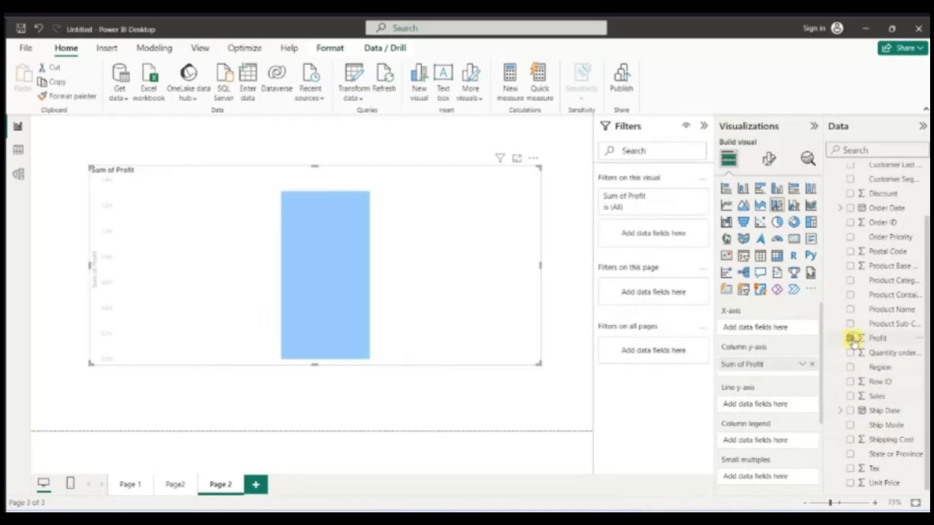
click(850, 195)
mouse_move(301, 273)
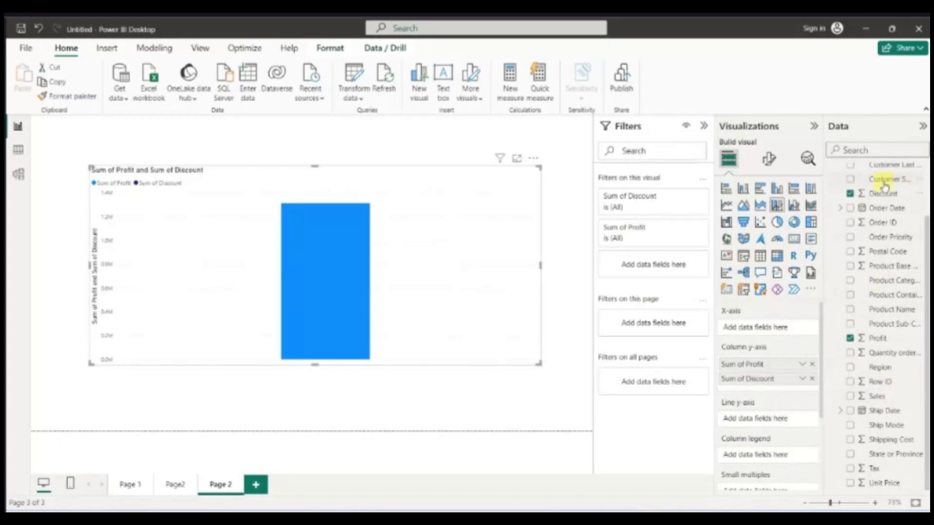
click(850, 181)
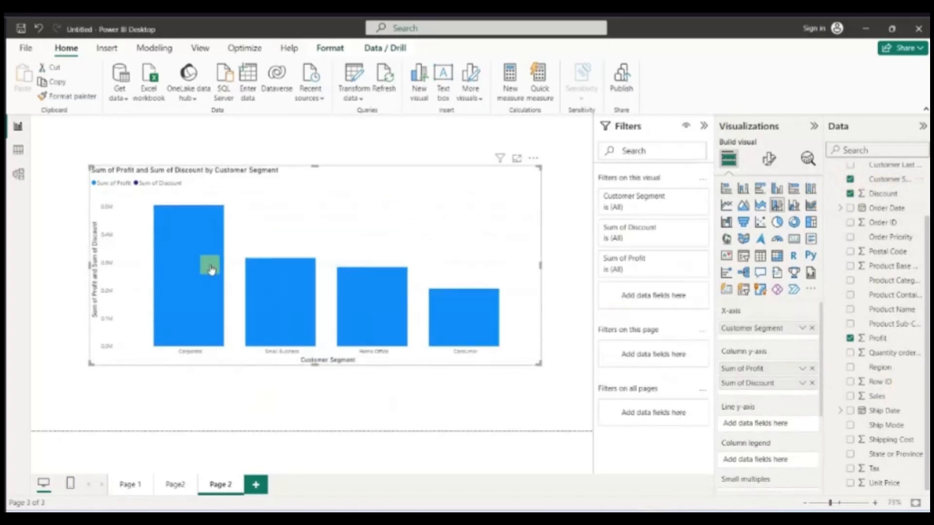
mouse_move(210, 270)
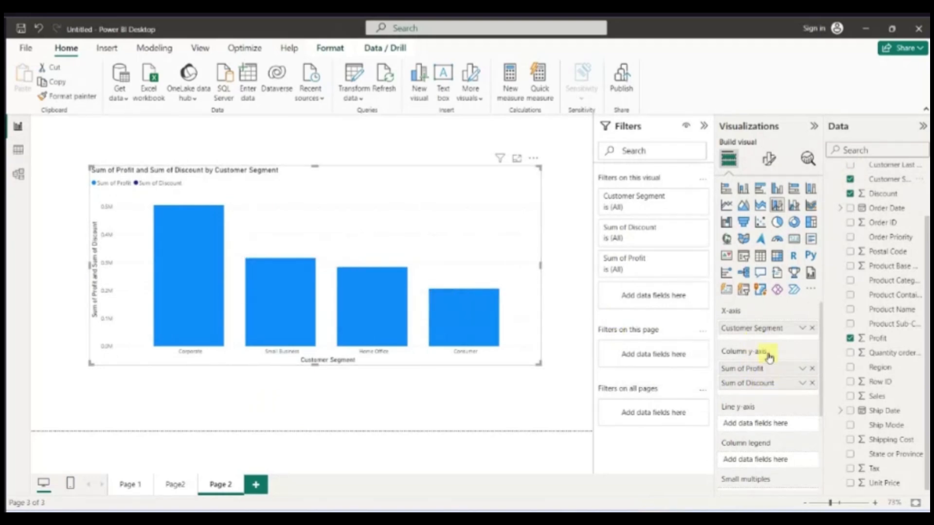
drag(765, 385, 766, 429)
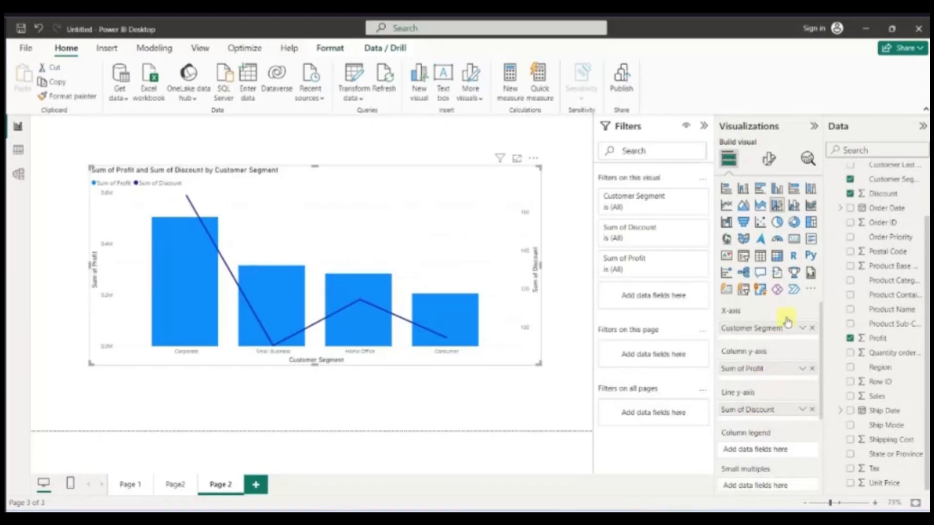
- Enlarge the combo chart slightly and examine the profit and discount of each customer segment
drag(537, 363, 570, 405)
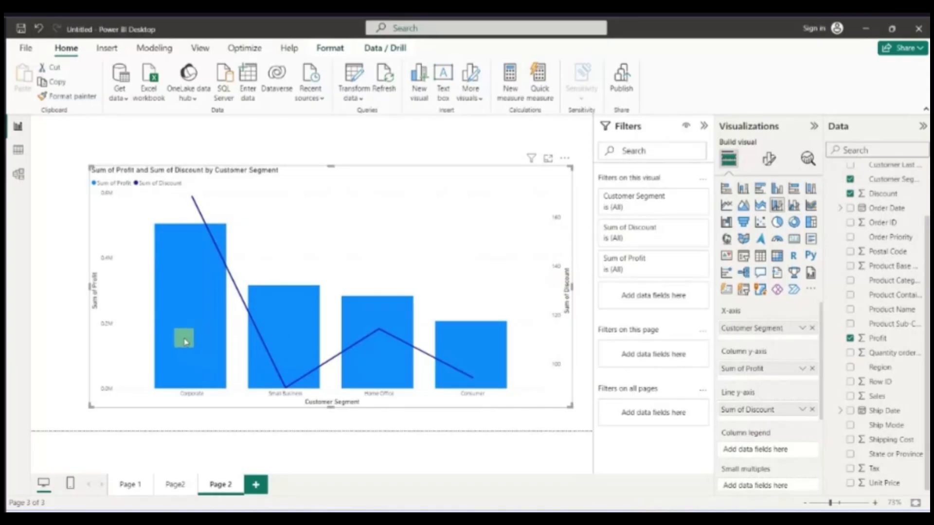
mouse_move(186, 336)
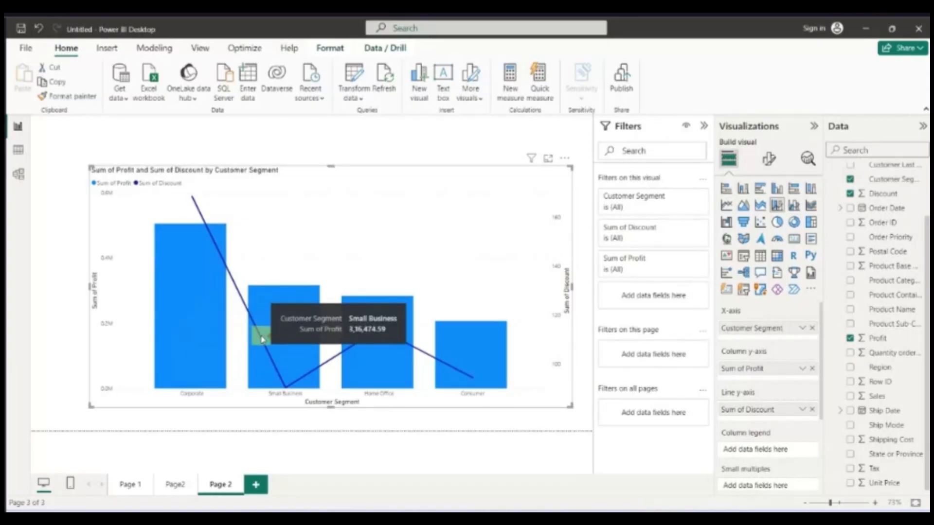
mouse_move(374, 355)
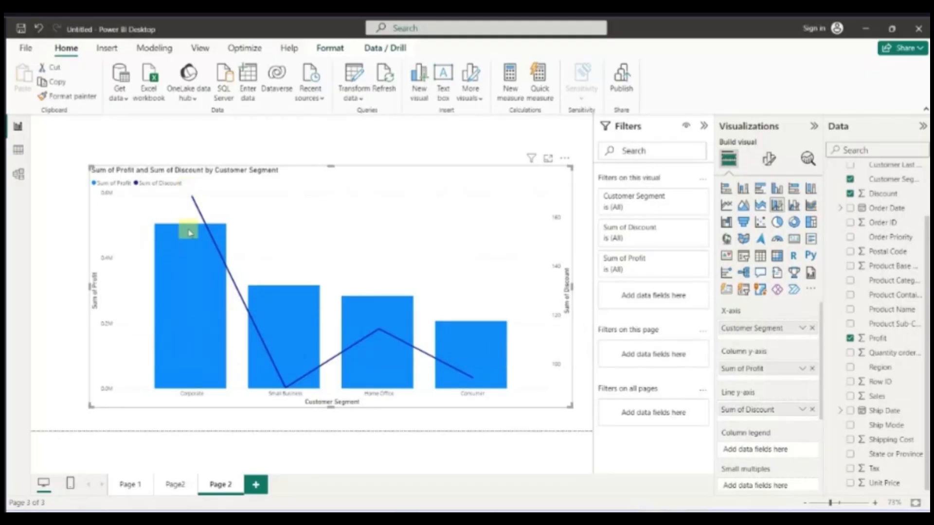
mouse_move(194, 275)
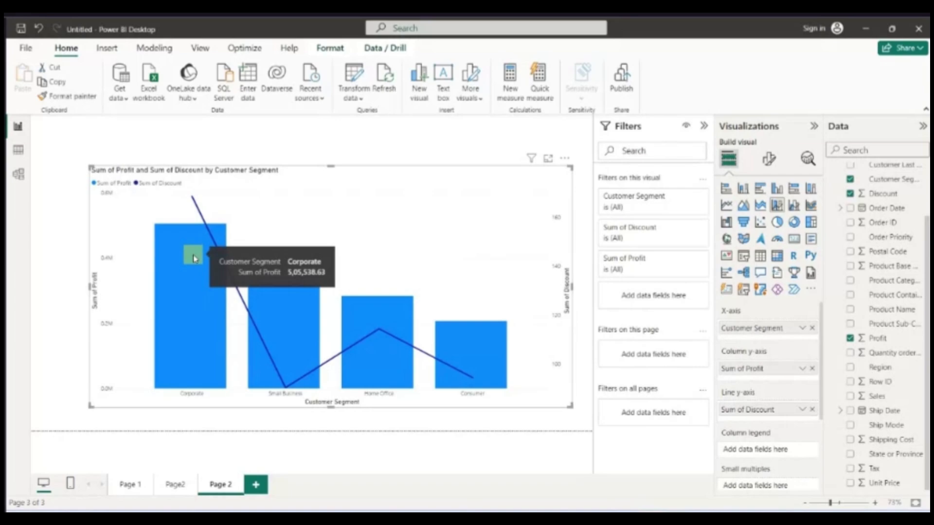
mouse_move(280, 373)
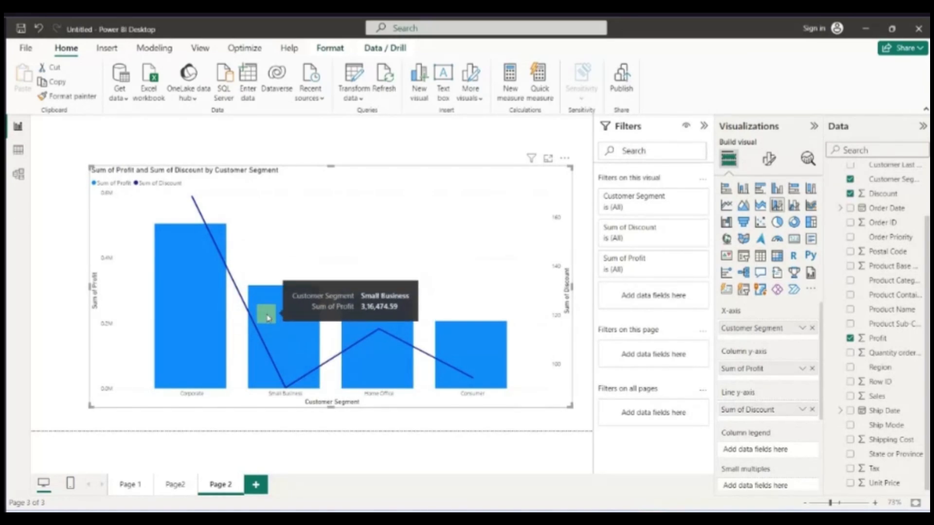
mouse_move(382, 304)
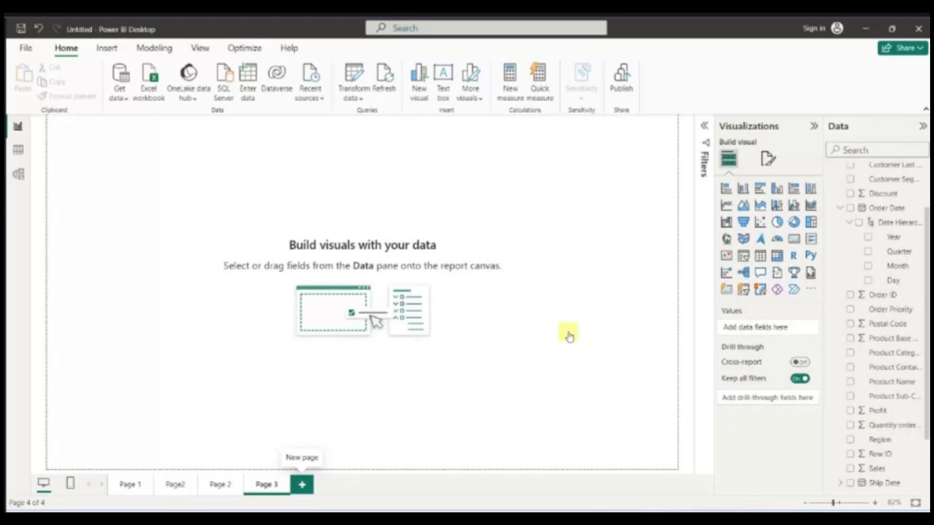
- Insert a scatter chart on Page 3 and enlarge it to fill most of the page
click(760, 222)
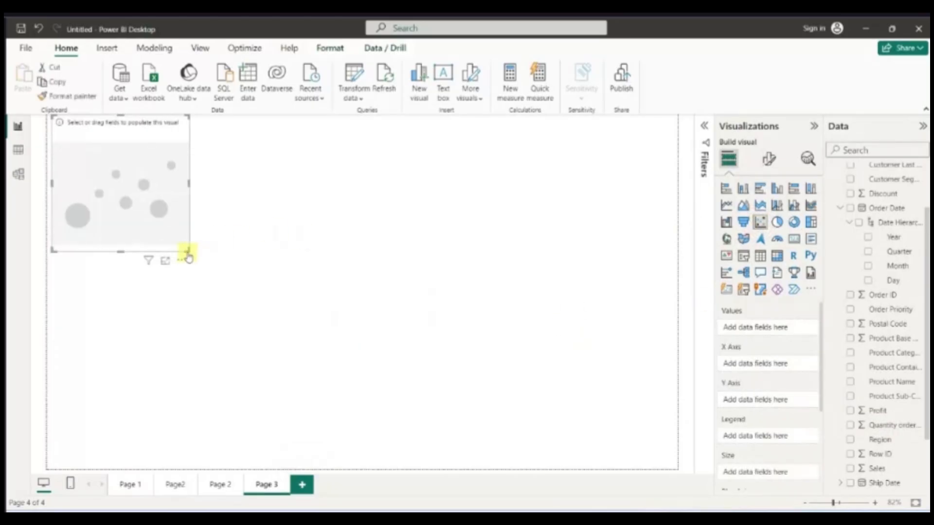
drag(189, 252, 654, 435)
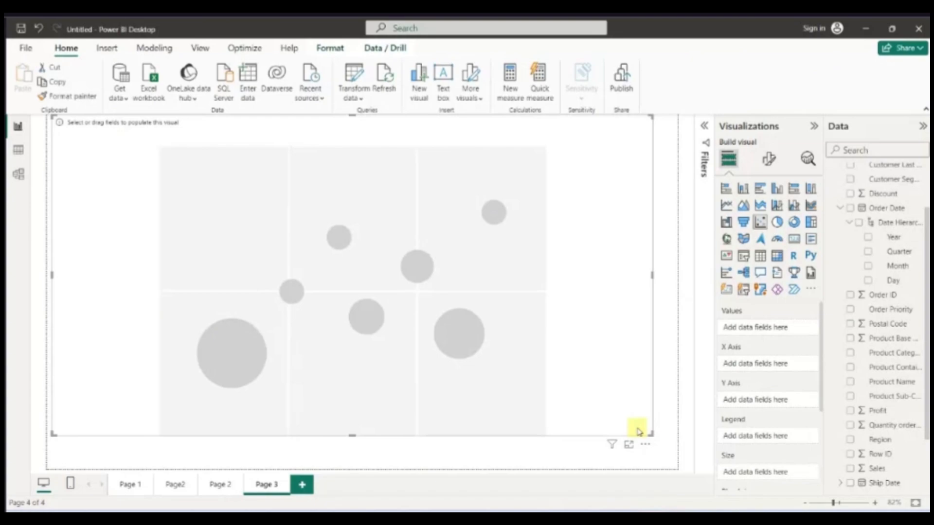
click(850, 411)
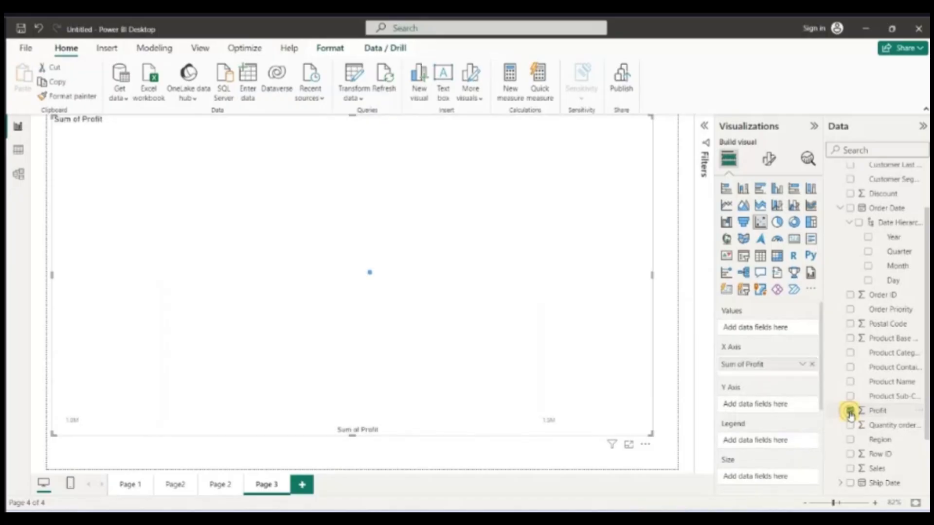
click(851, 194)
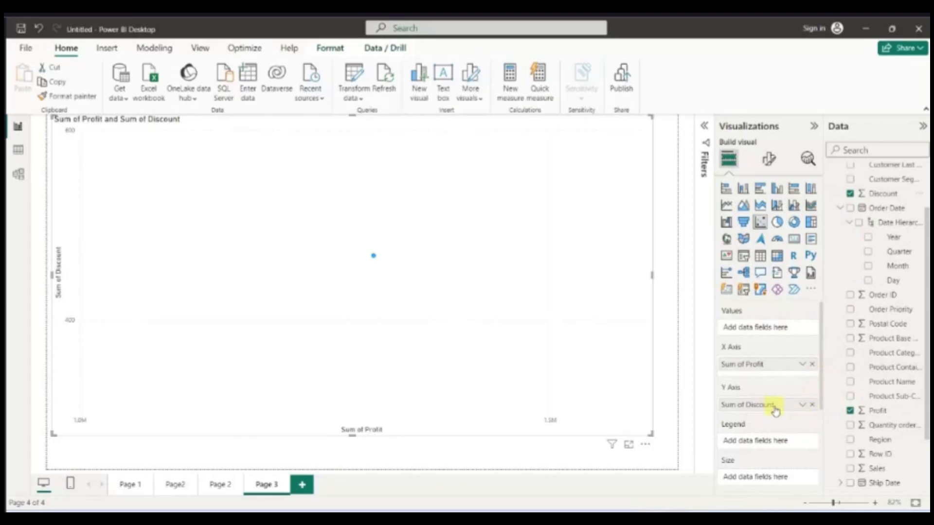
click(812, 405)
click(812, 365)
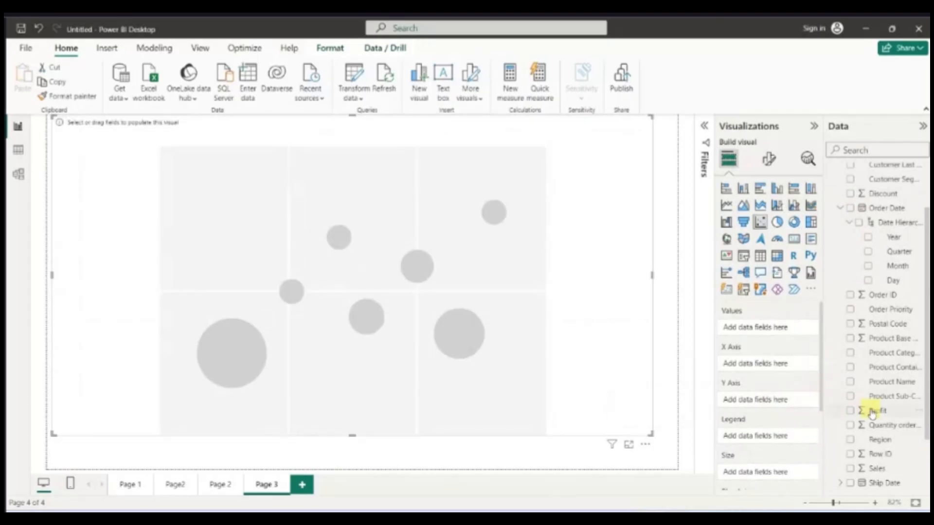
- Assign Profit to the scatter chart's X axis and Discount to its Y axis
drag(870, 411, 783, 366)
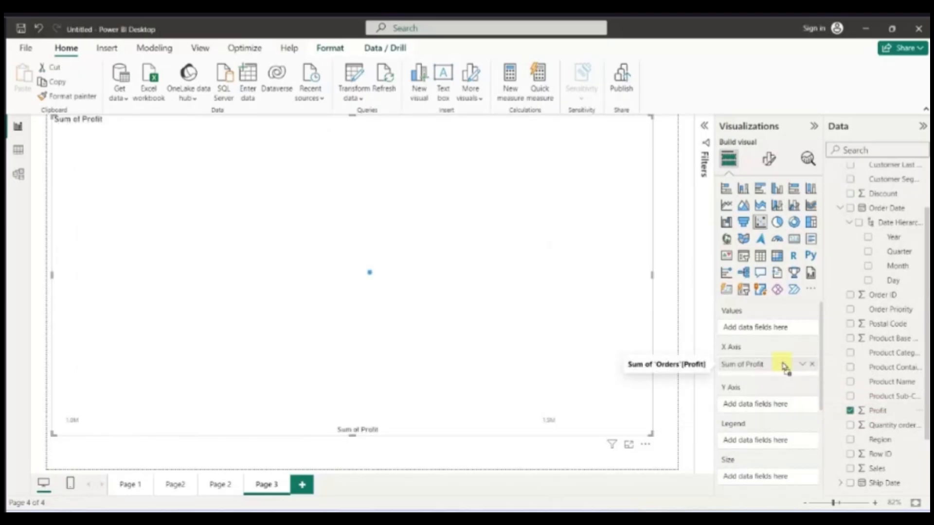
drag(878, 193, 799, 405)
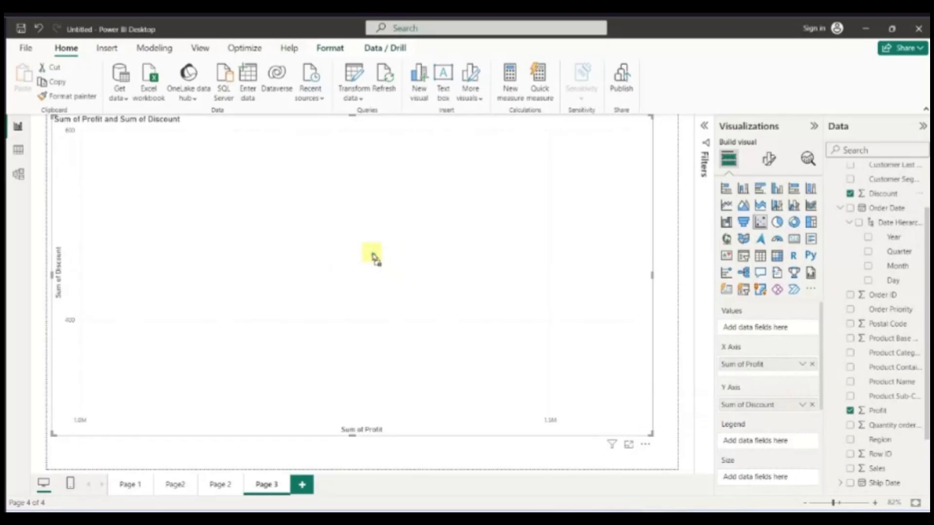
- Plot the scatter points by individual Order Date instead of the date hierarchy, with Product Category as the legend
click(841, 209)
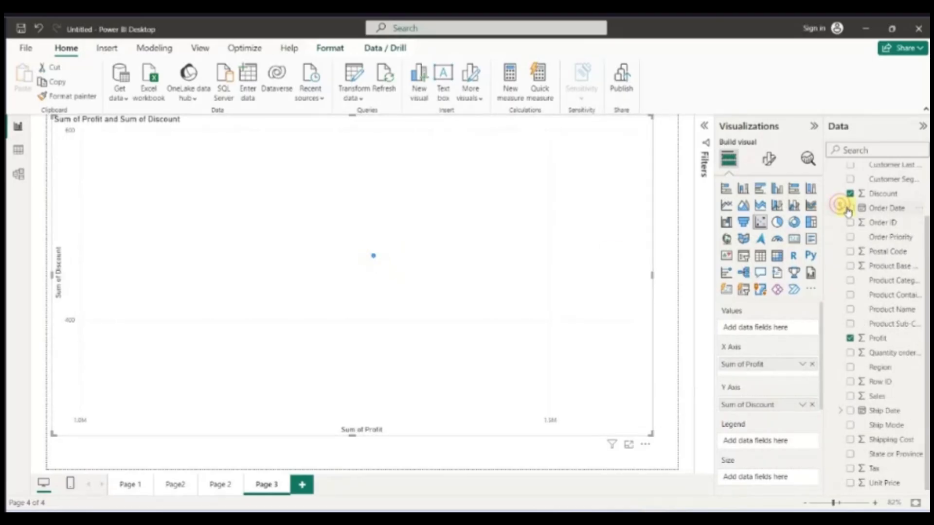
click(850, 209)
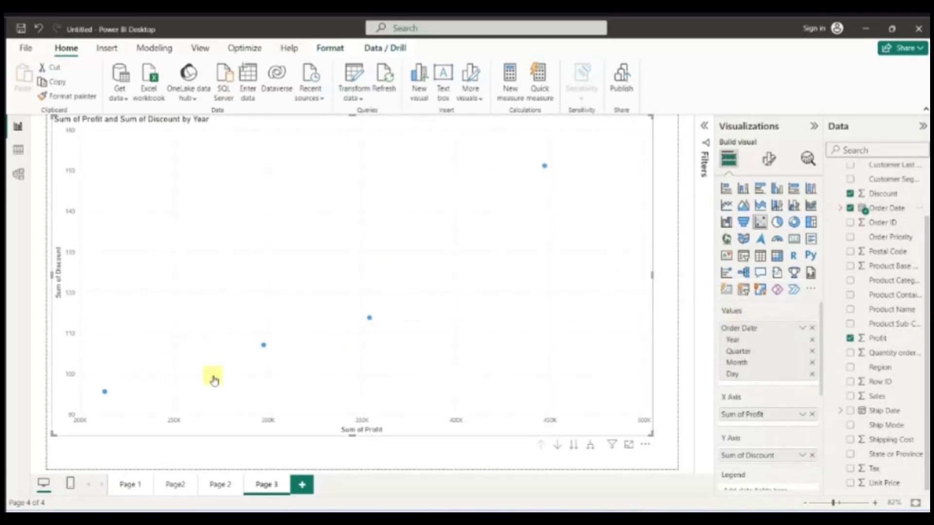
click(803, 329)
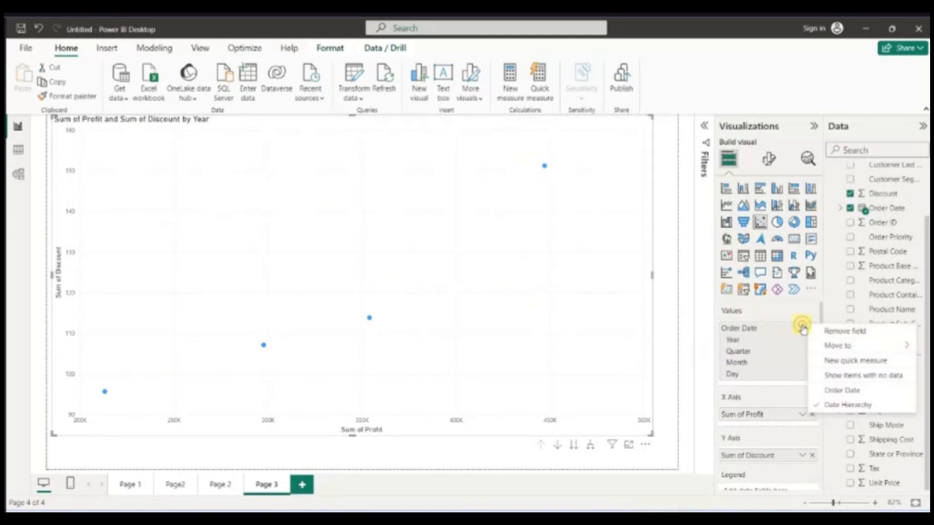
click(837, 396)
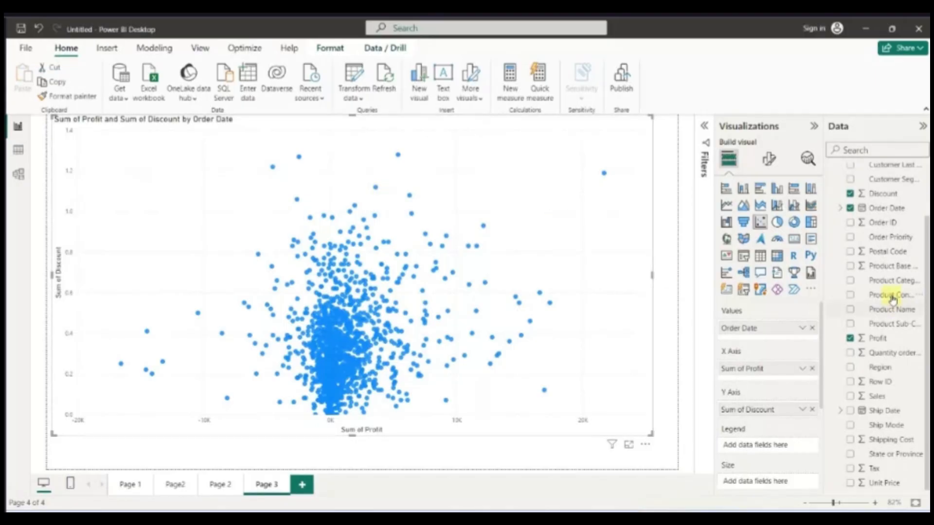
click(850, 281)
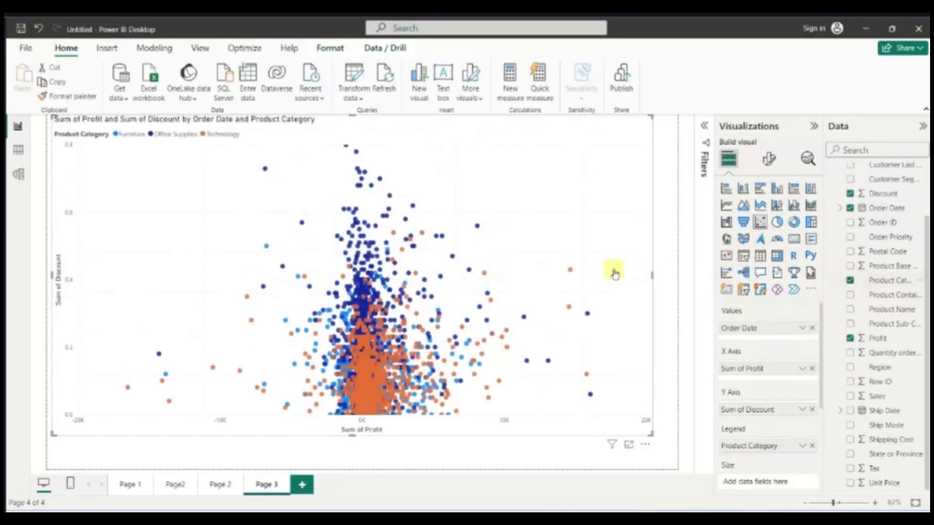
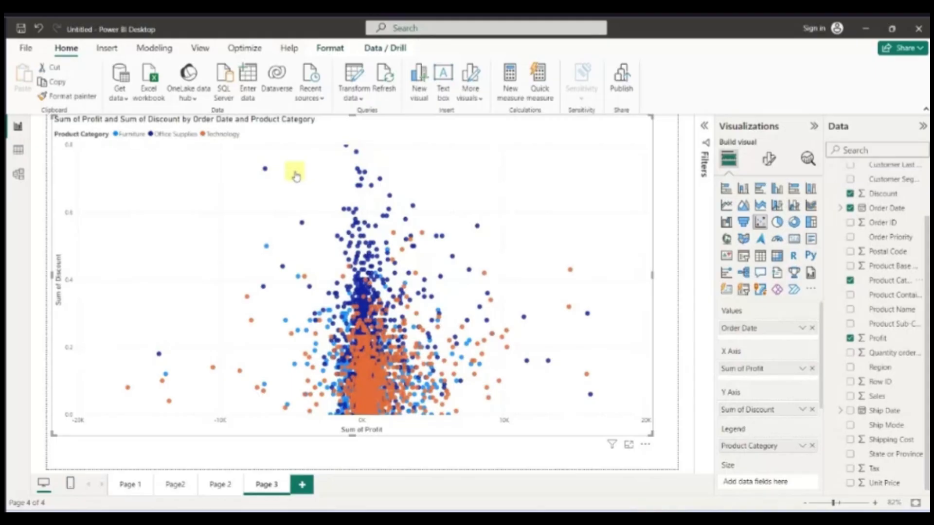
- Show the scatter chart's data as a table, examine profit and discount by order date, and return to the report
right_click(266, 171)
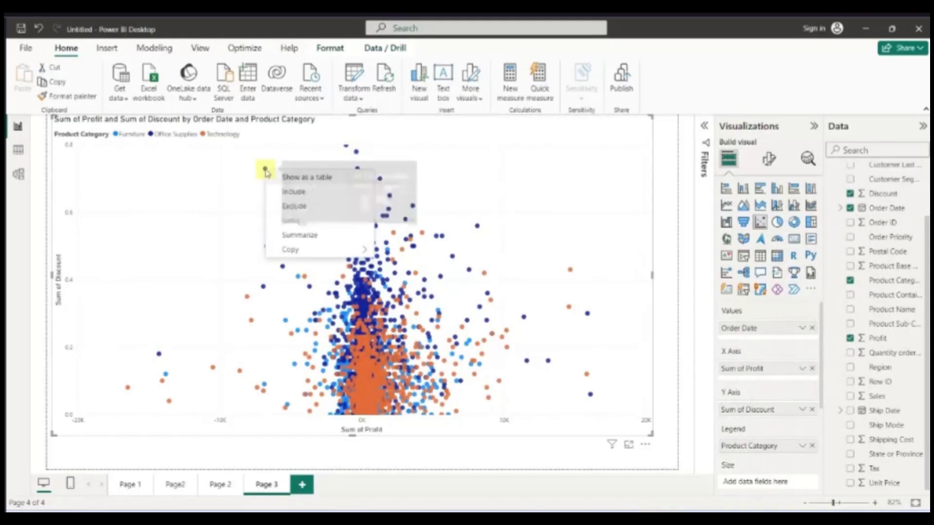
click(293, 178)
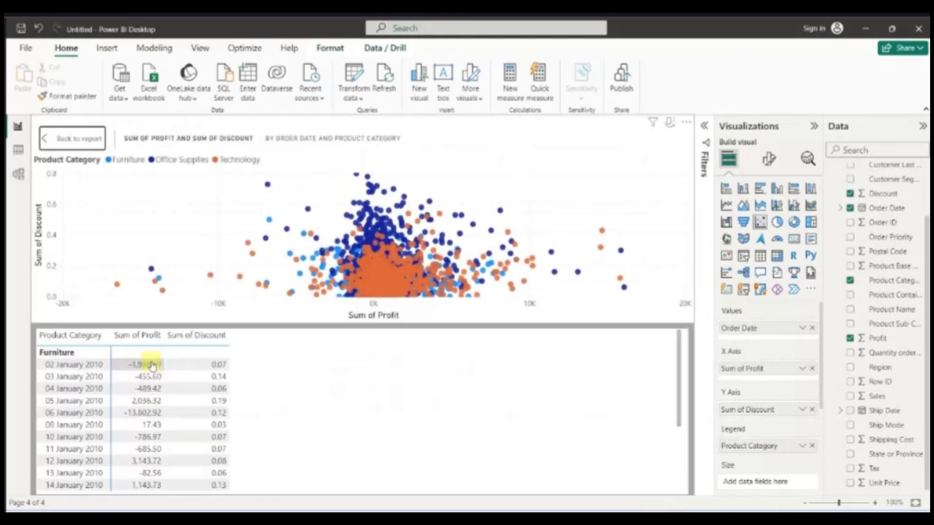
scroll(192, 396, down, 3)
scroll(193, 399, down, 10)
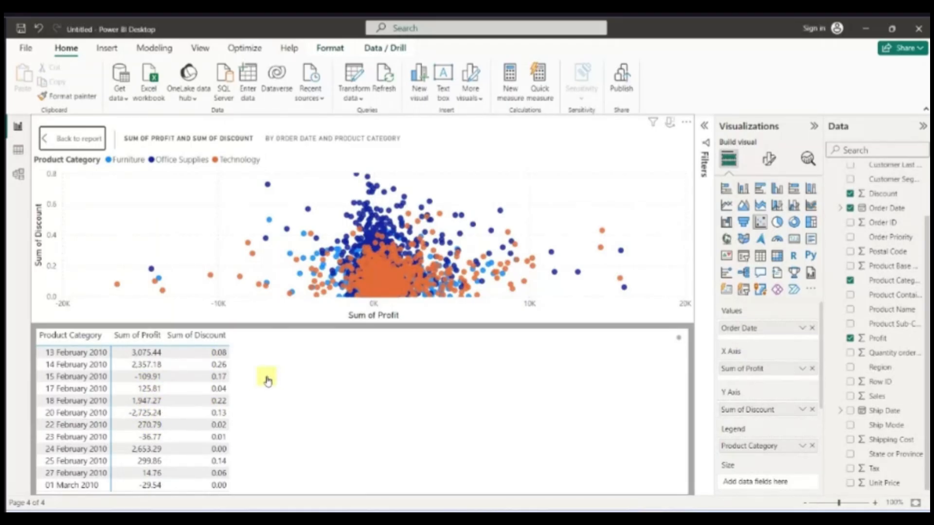
click(73, 140)
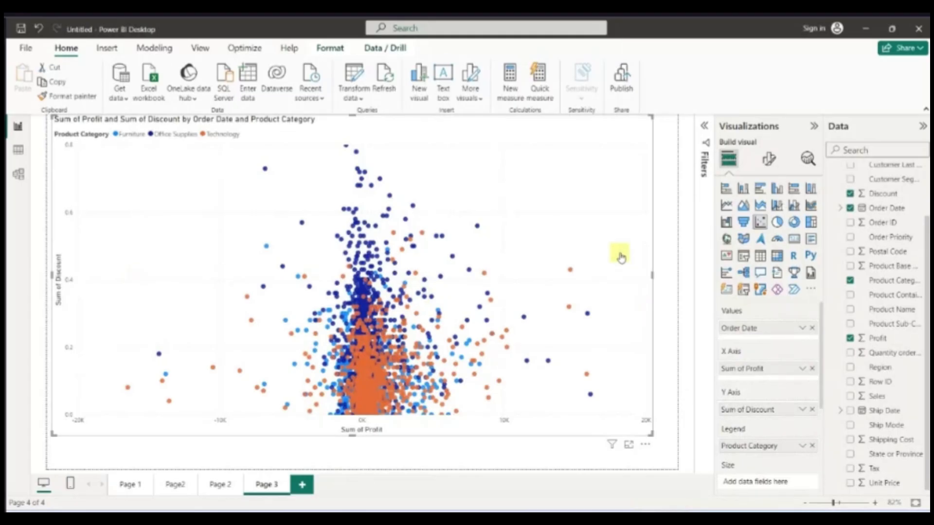
- Add the Year level of Order Date as the scatter chart's play axis and play the animation
scroll(784, 369, down, 2)
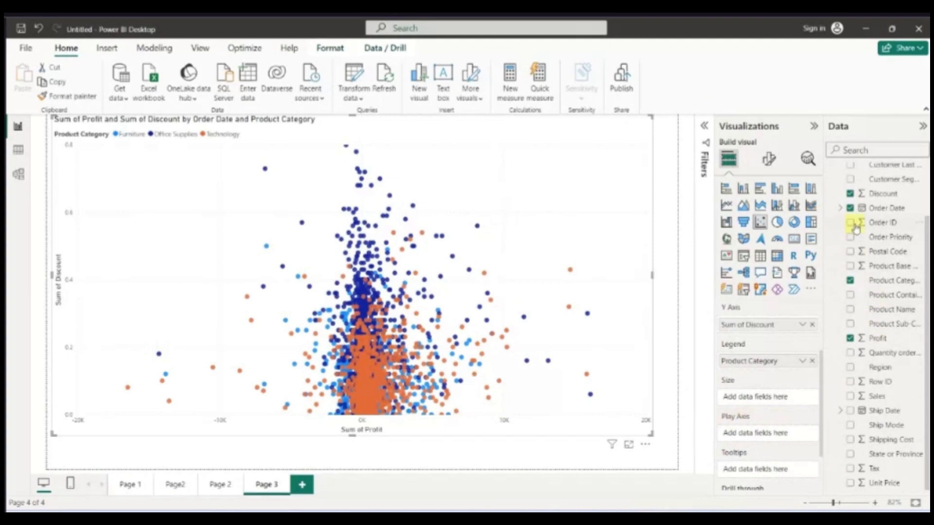
click(841, 210)
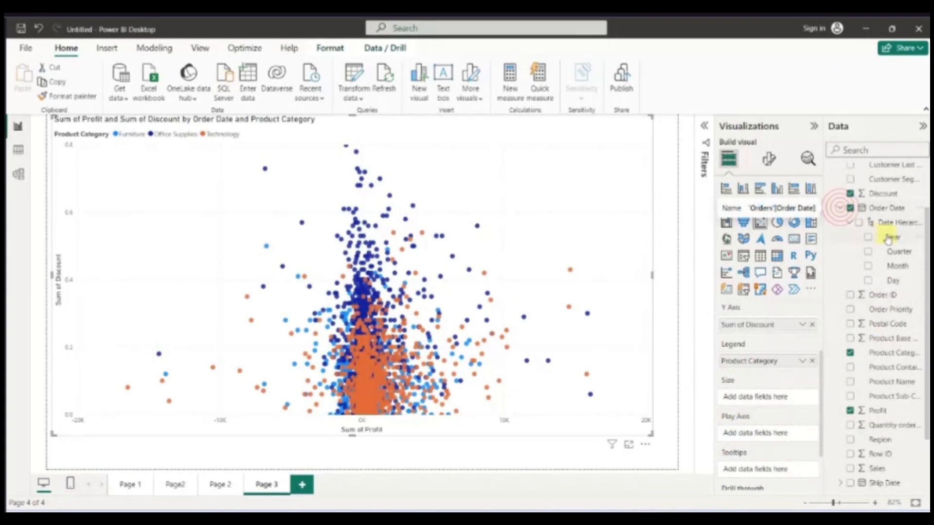
drag(880, 241, 788, 434)
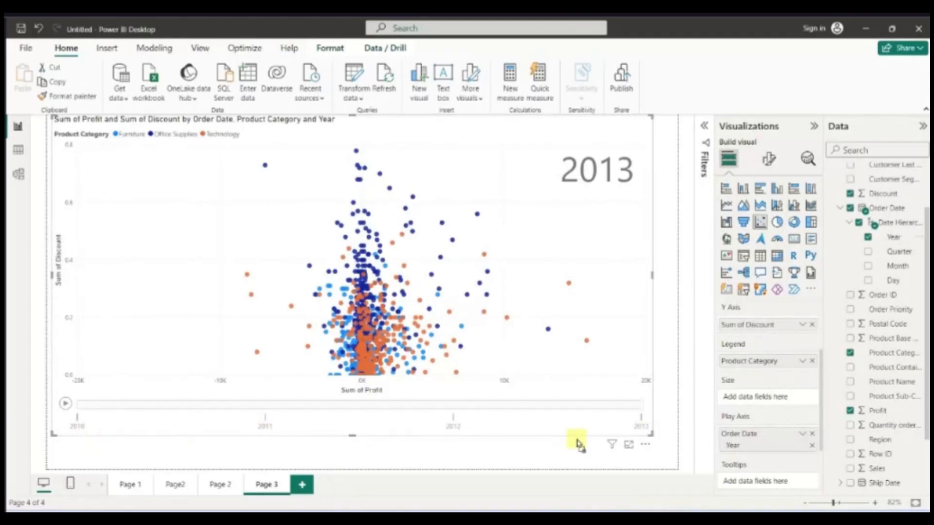
click(64, 404)
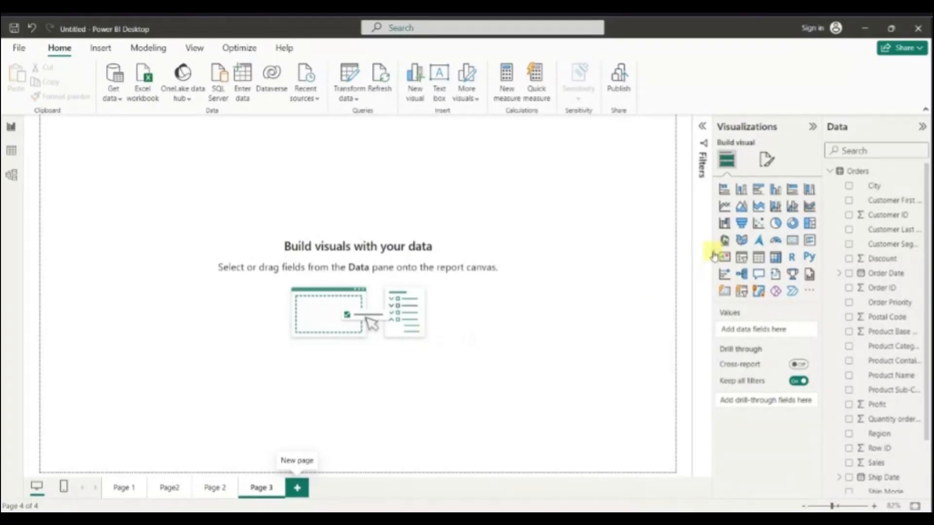
- Insert a map visual on the empty Page 3 with City as its location, enlarged to fill most of the page
click(724, 241)
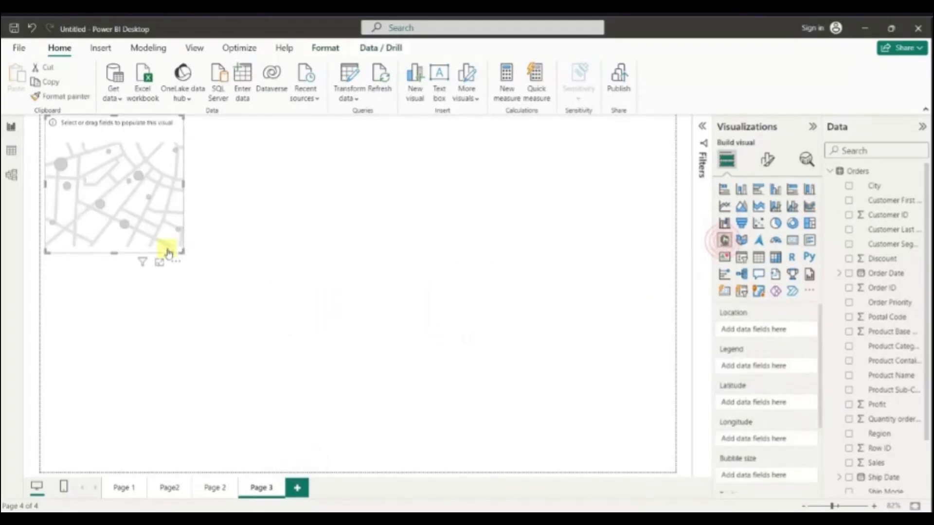
drag(181, 262, 608, 407)
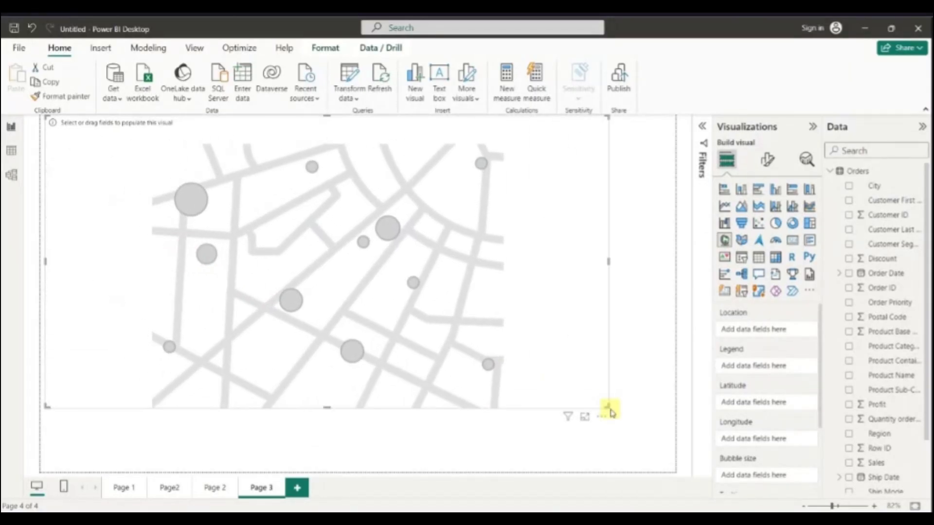
click(849, 187)
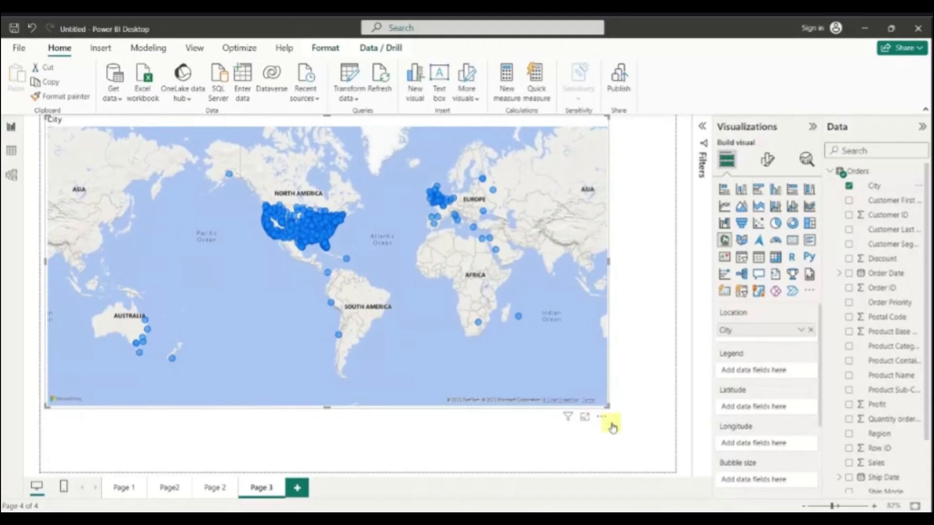
drag(609, 411, 647, 443)
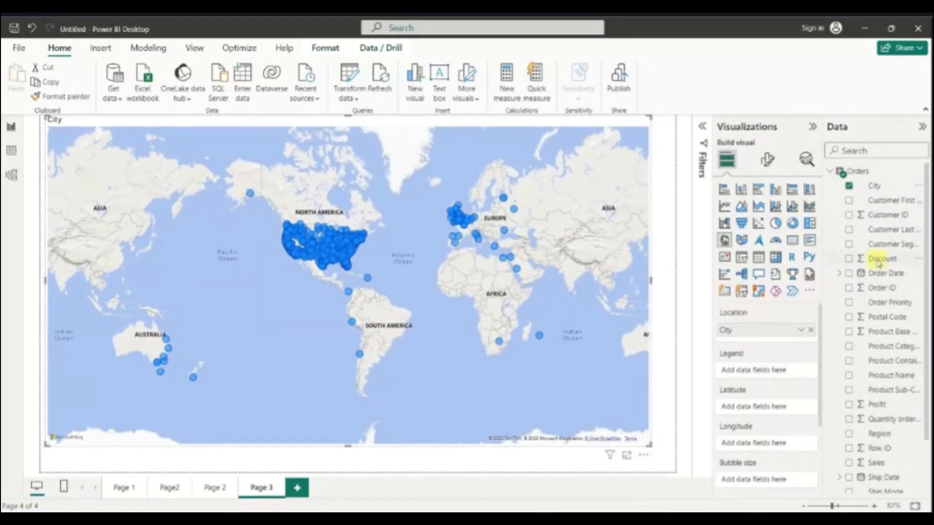
- Size the city map's bubbles by Discount and inspect the tooltips of several city bubbles
click(850, 259)
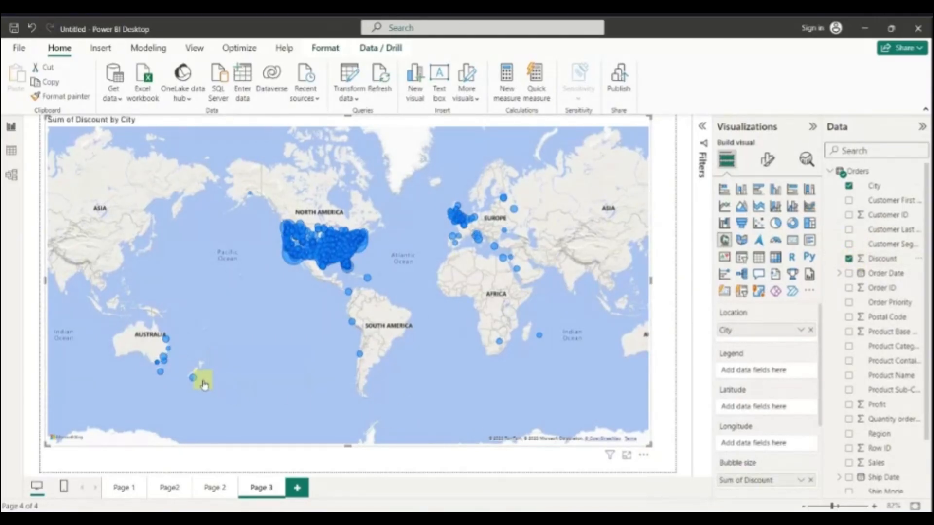
mouse_move(195, 383)
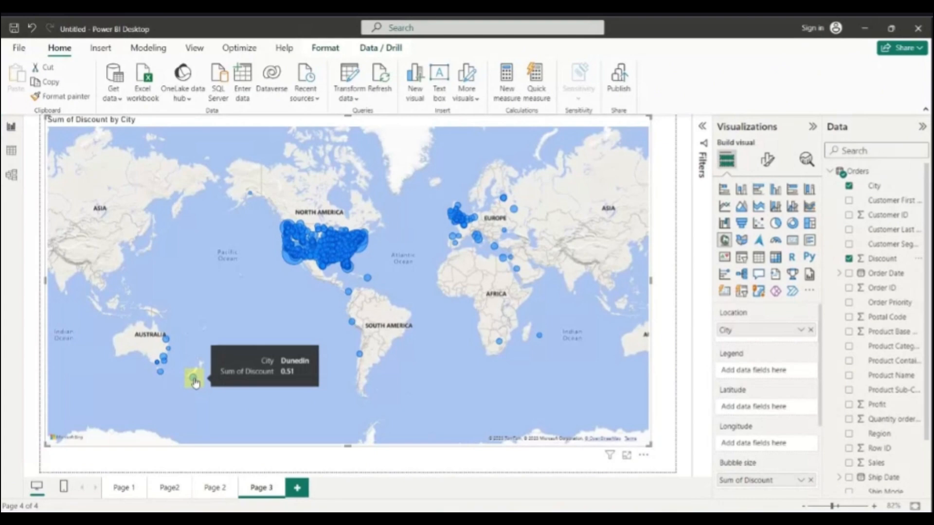
mouse_move(294, 264)
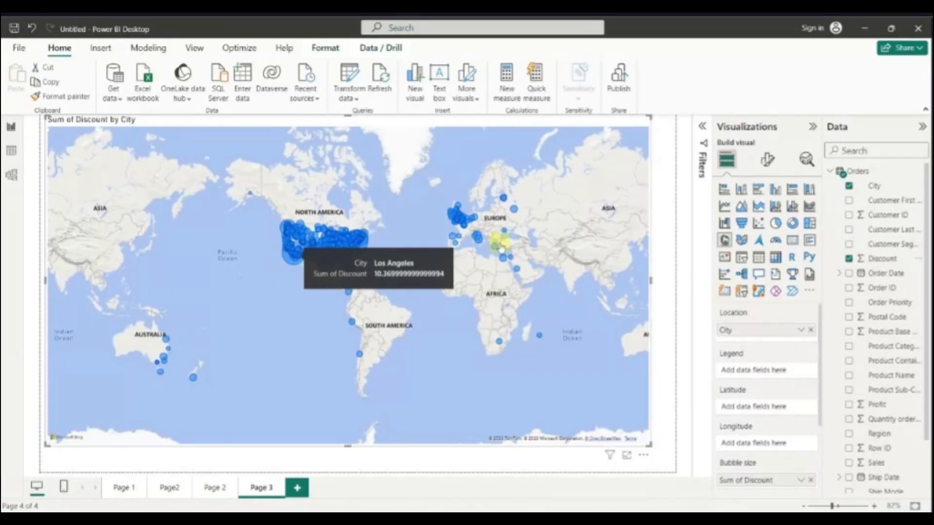
mouse_move(514, 209)
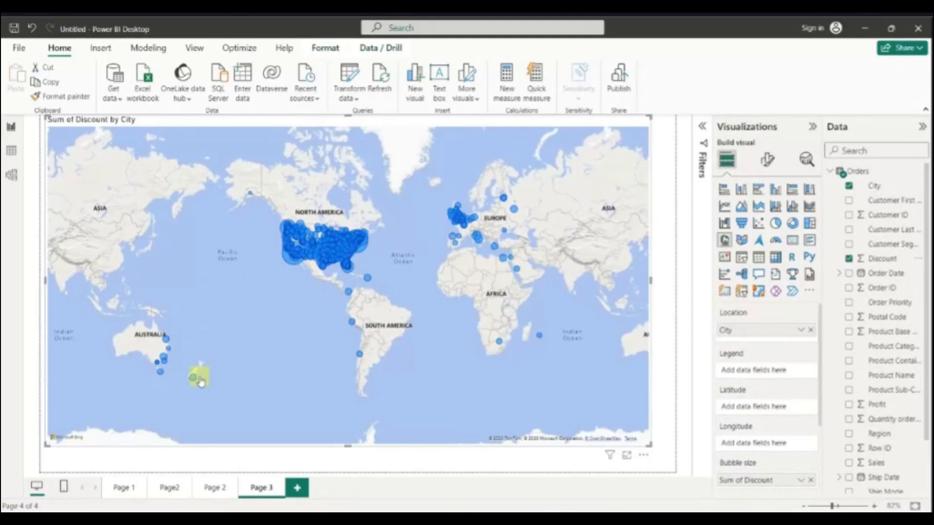
- Add Profit to the city map's tooltips and check a bubble in South America
scroll(784, 398, down, 3)
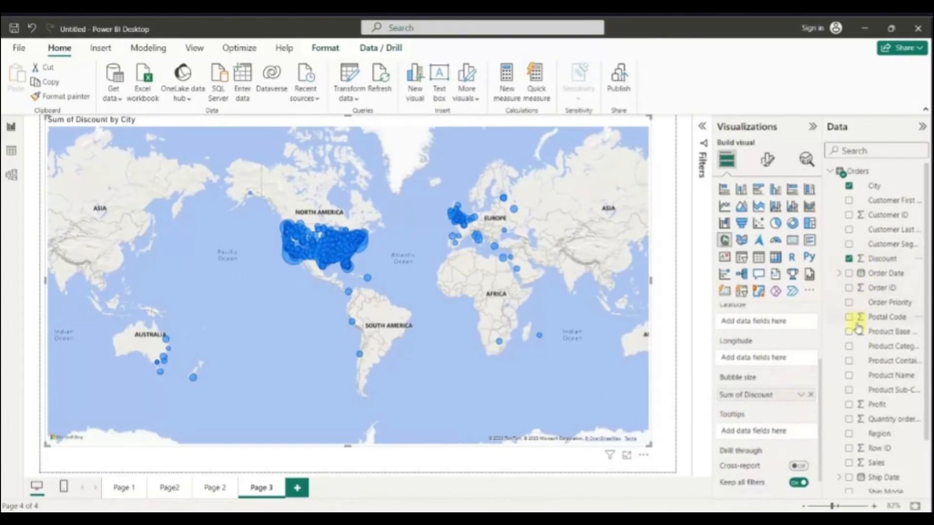
drag(857, 409, 778, 432)
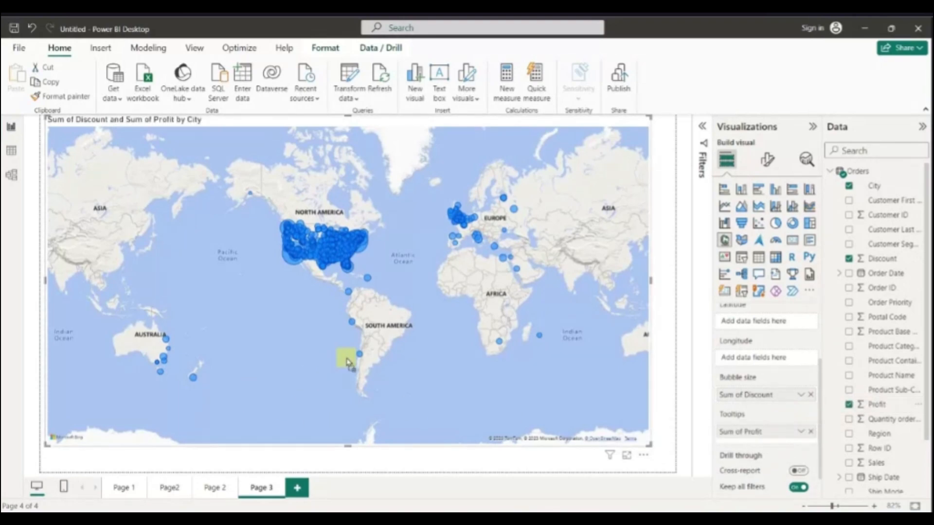
mouse_move(361, 359)
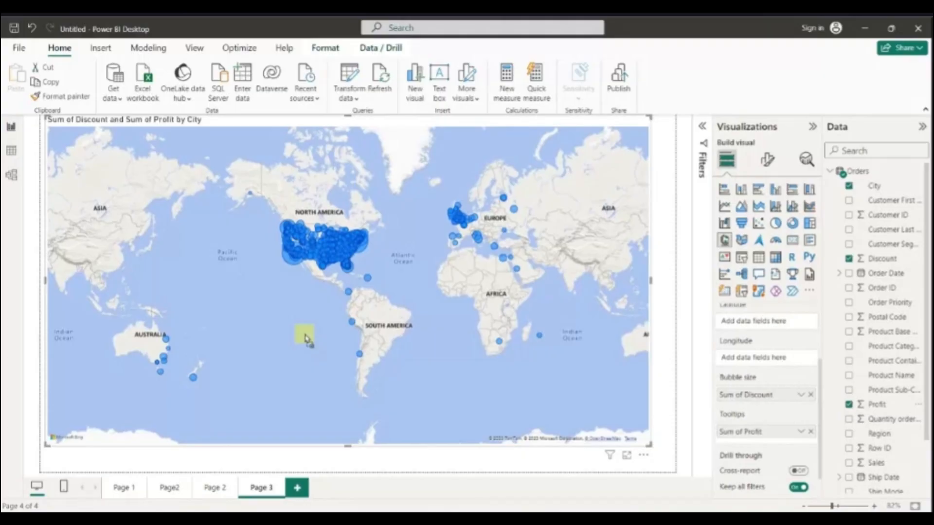
scroll(737, 388, up, 1)
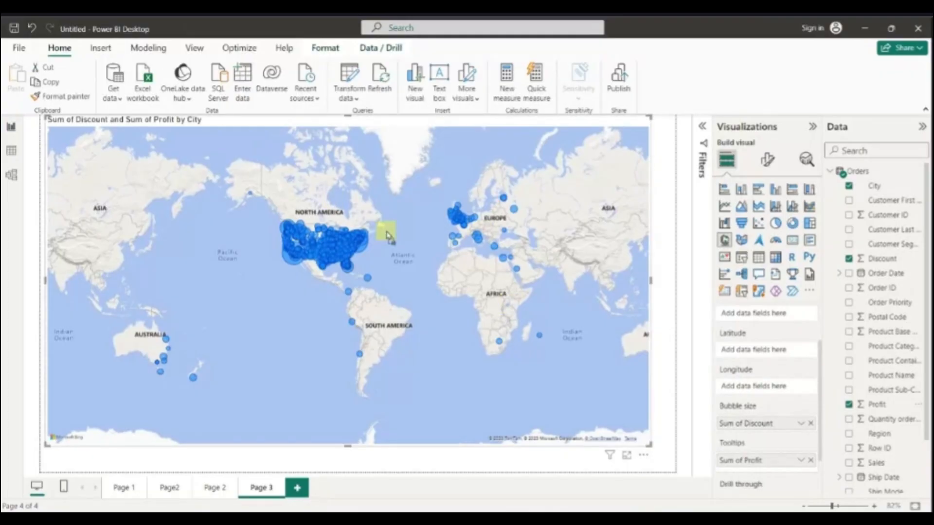
scroll(763, 356, up, 2)
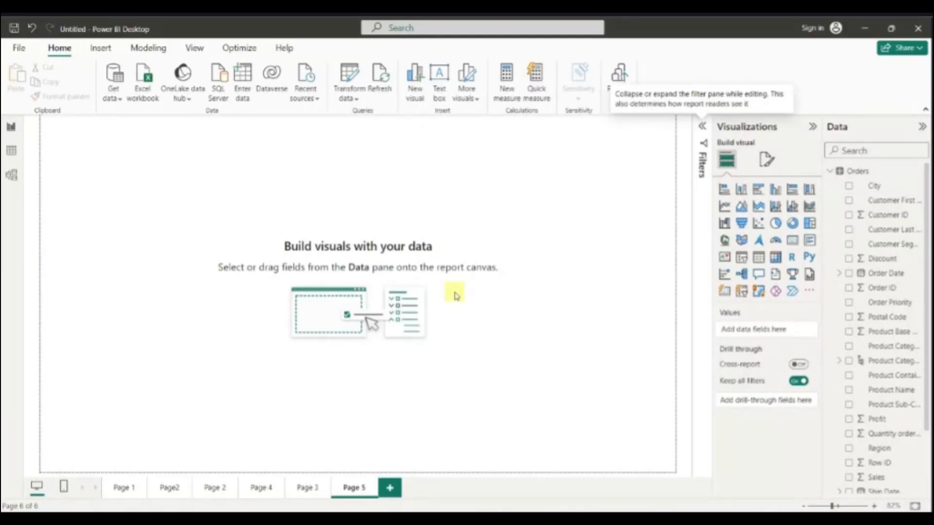
- Create a map of Profit by City on the empty Page 5 and widen it over the report page's upper-left area
click(849, 185)
click(849, 419)
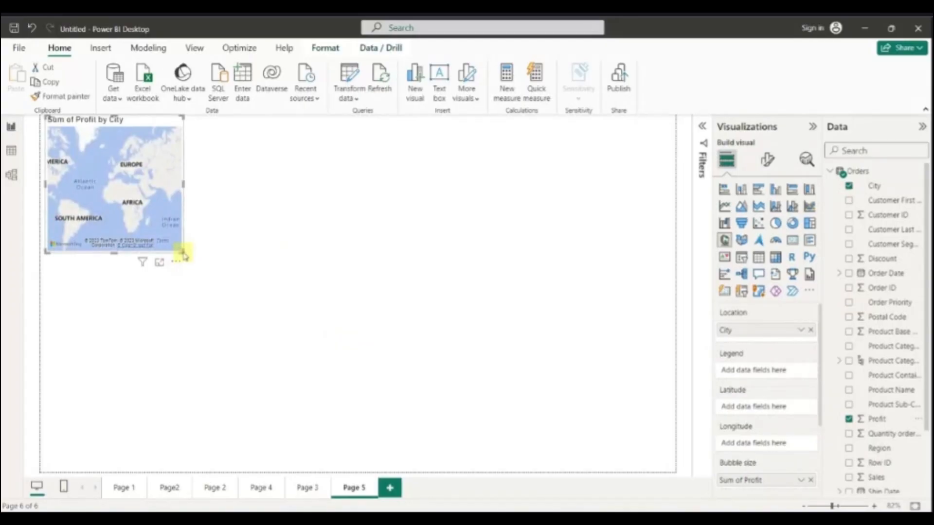
drag(185, 256, 319, 267)
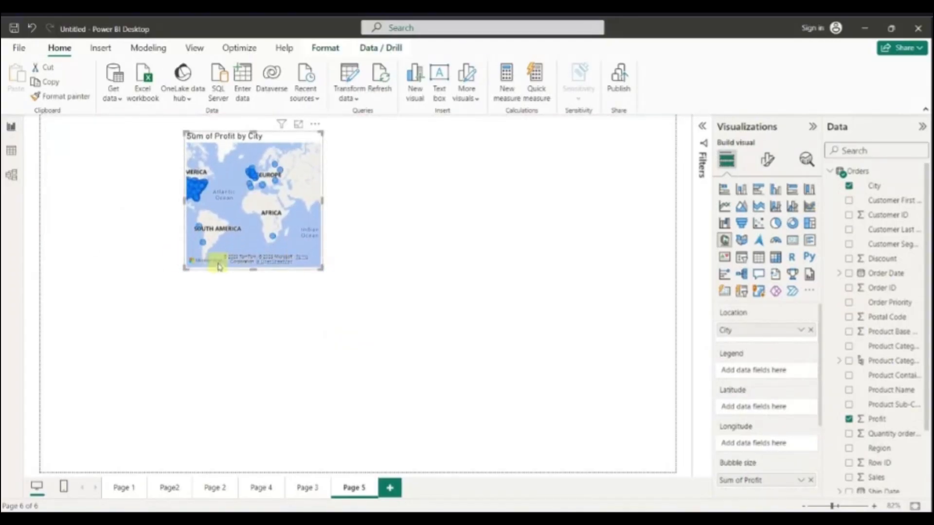
drag(184, 267, 49, 276)
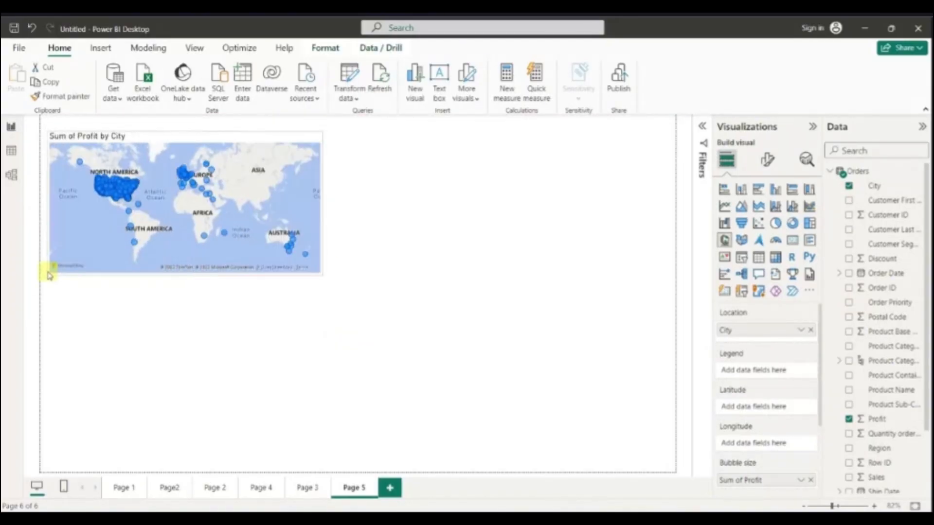
- Add a separate pie chart showing Profit by Product Category
click(561, 237)
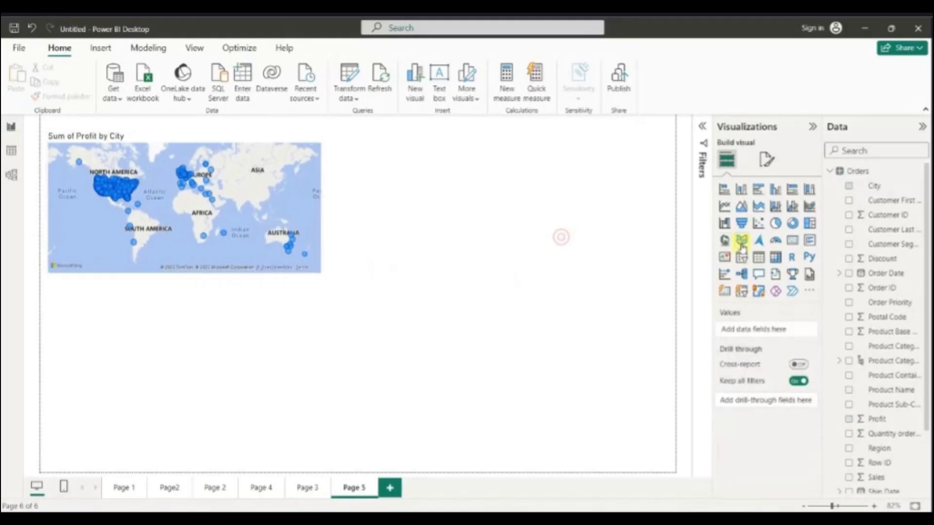
click(776, 223)
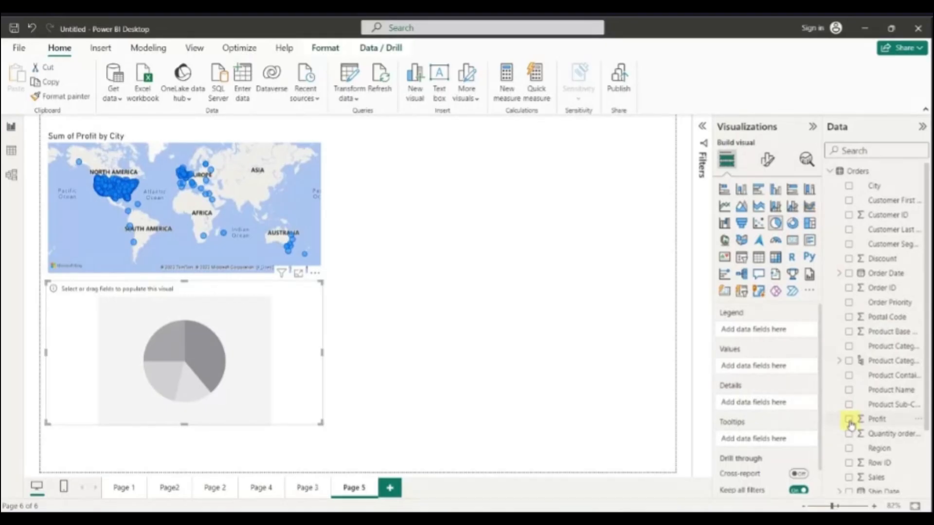
click(849, 420)
click(849, 346)
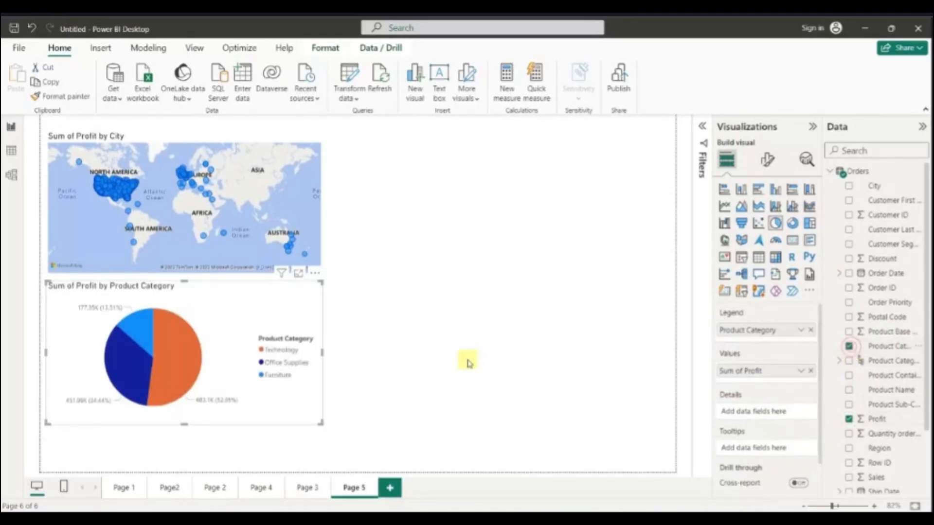
- Add a clustered column chart showing Discount by Customer Segment
click(777, 190)
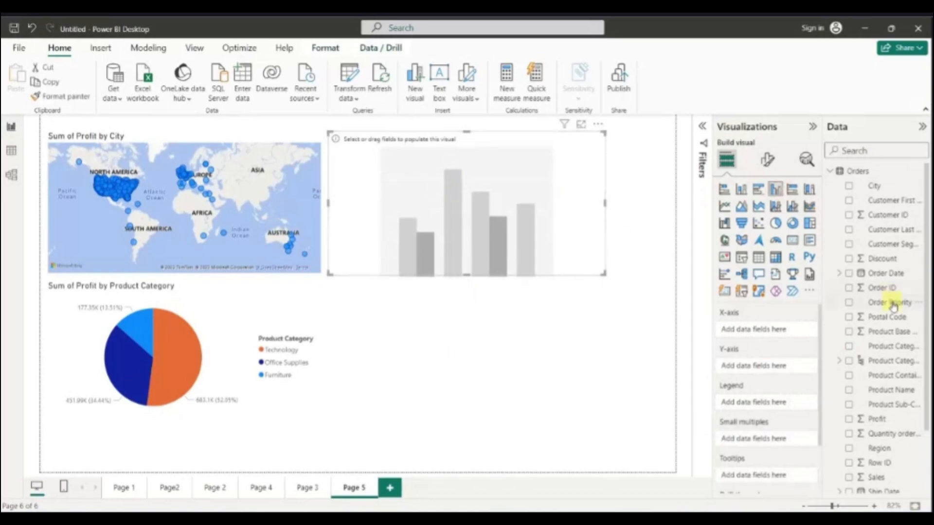
click(848, 260)
click(849, 244)
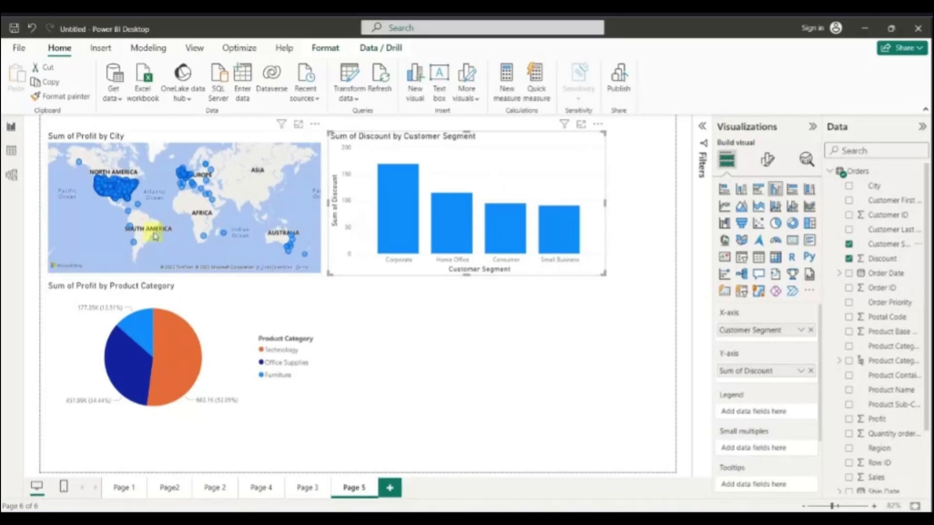
- Cross-highlight the visuals by Small Business, by Corporate combined with the other segments, and by the Technology slice, then clear the slice highlight
click(559, 242)
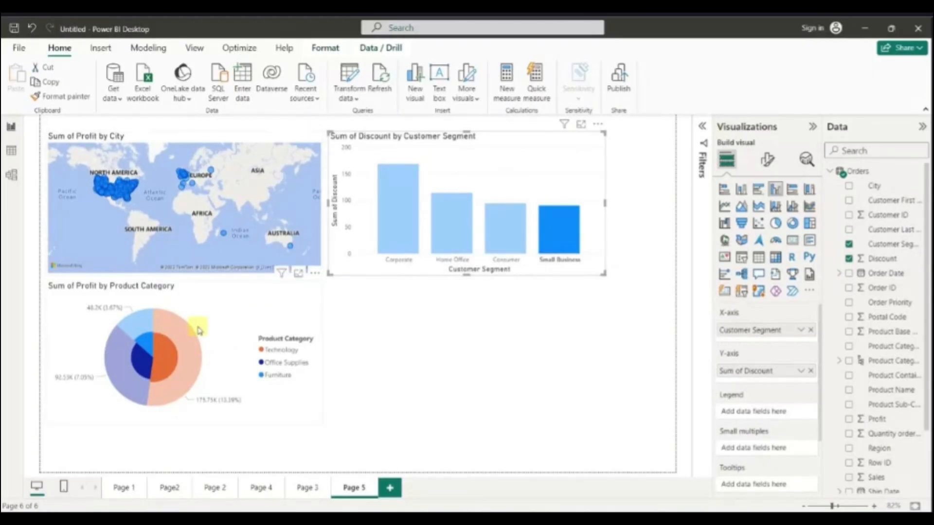
click(407, 209)
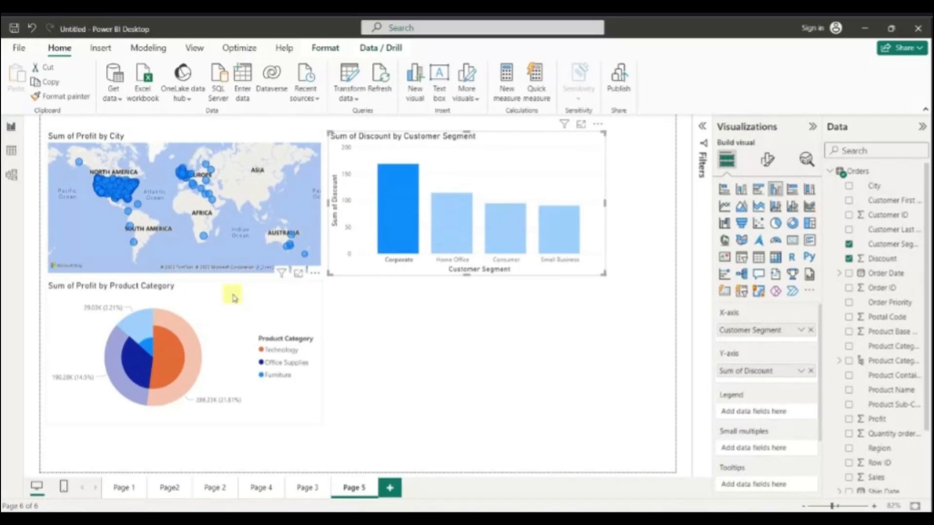
mouse_move(498, 234)
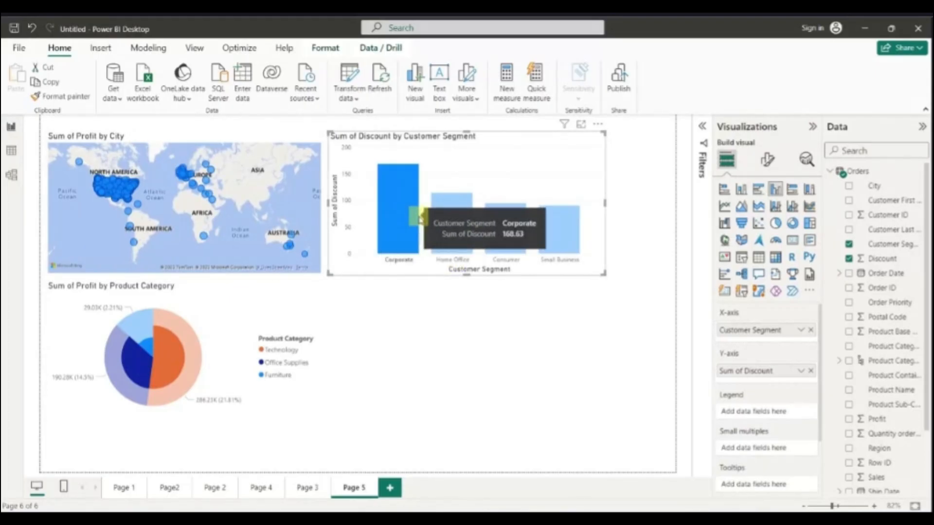
mouse_move(451, 229)
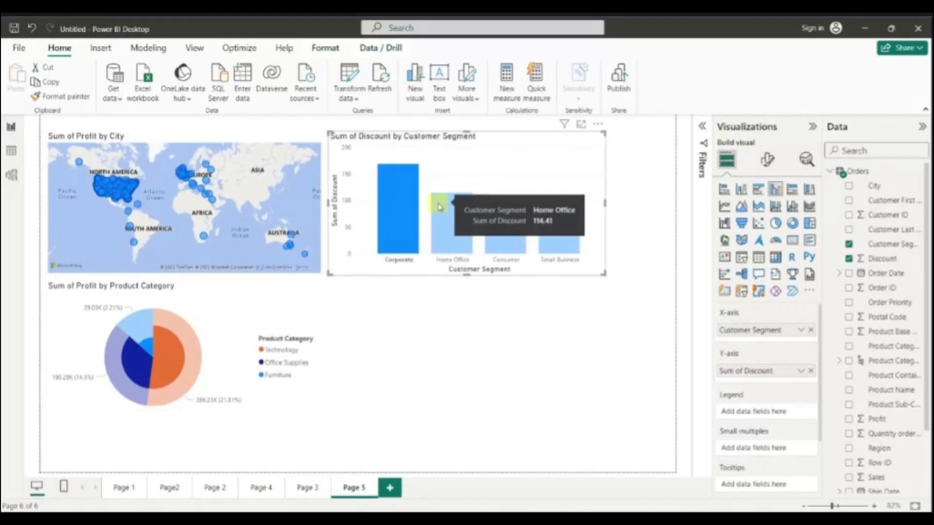
ctrl+click(451, 231)
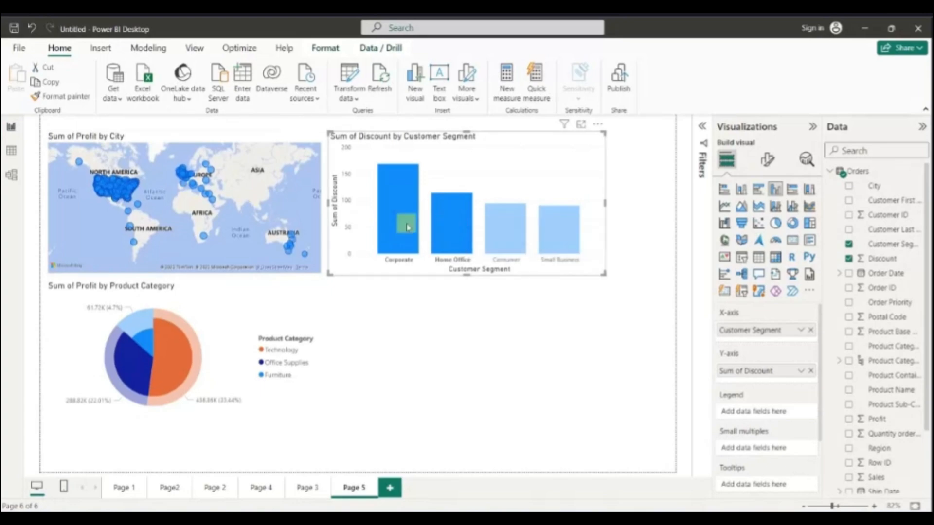
ctrl+click(509, 237)
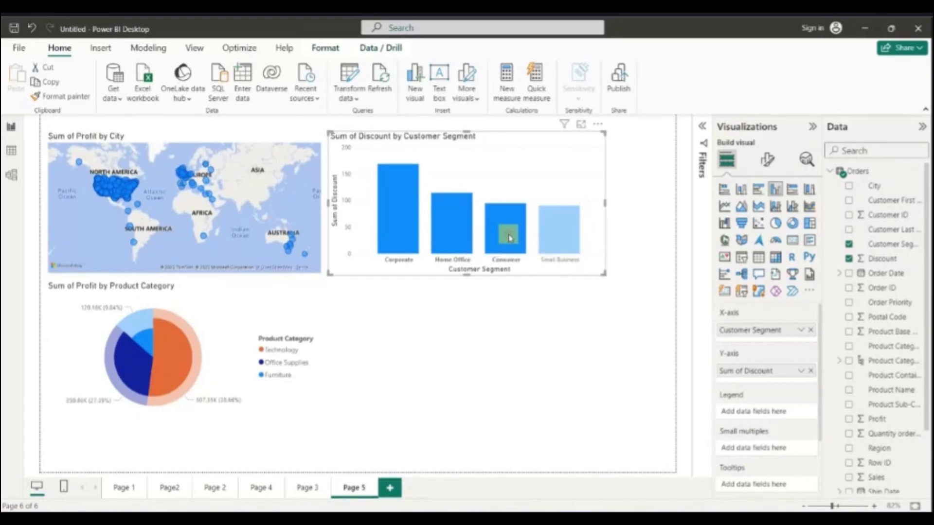
ctrl+click(558, 233)
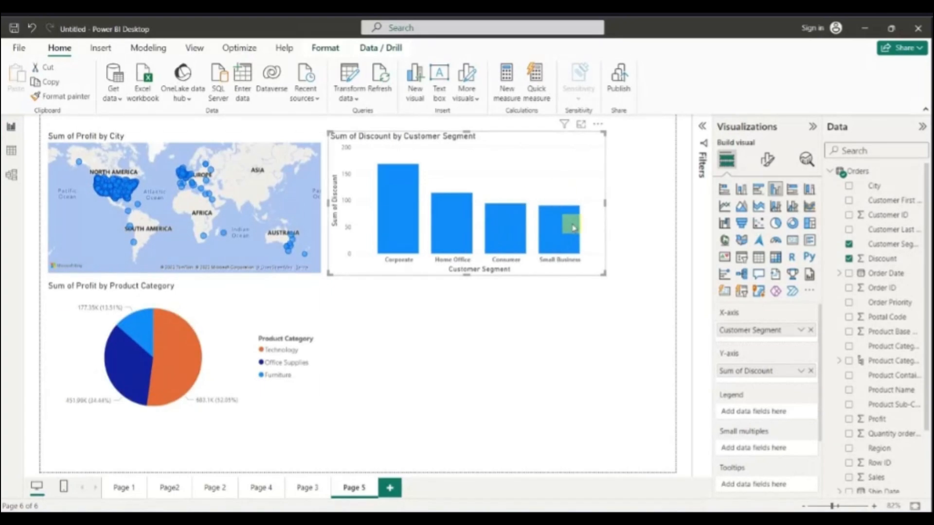
click(181, 355)
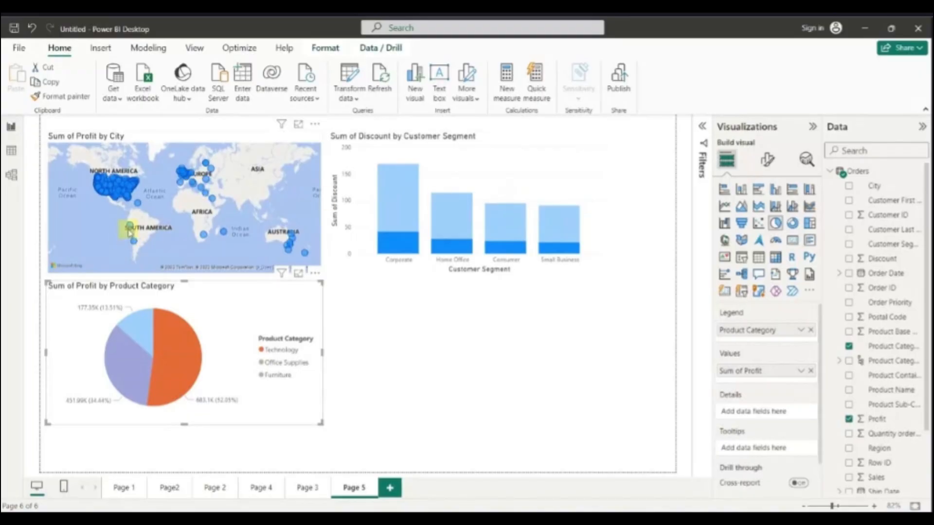
click(172, 354)
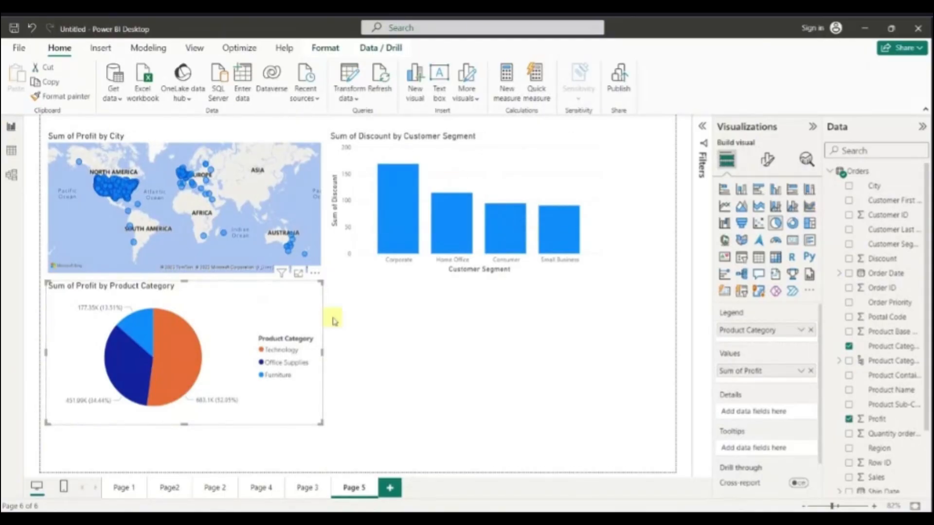
- Filter the Discount by Customer Segment chart to show only the Consumer segment
click(702, 128)
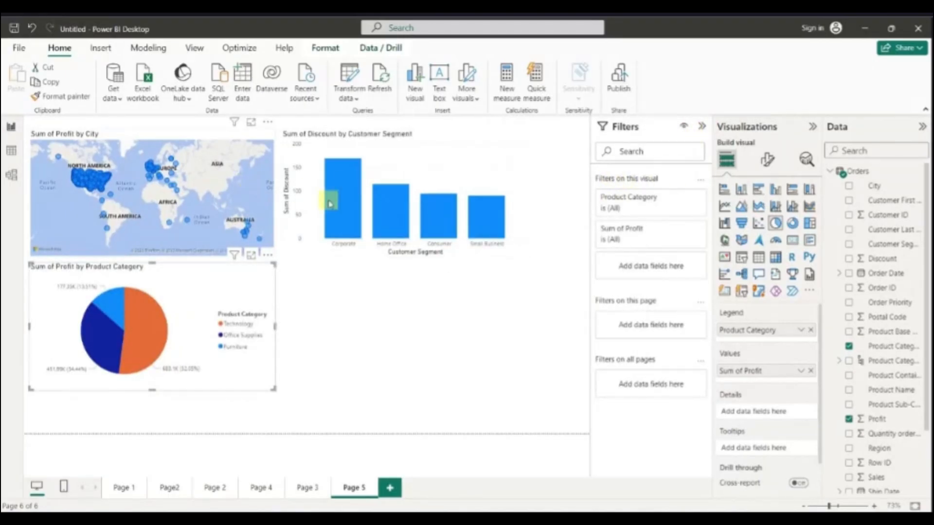
click(486, 176)
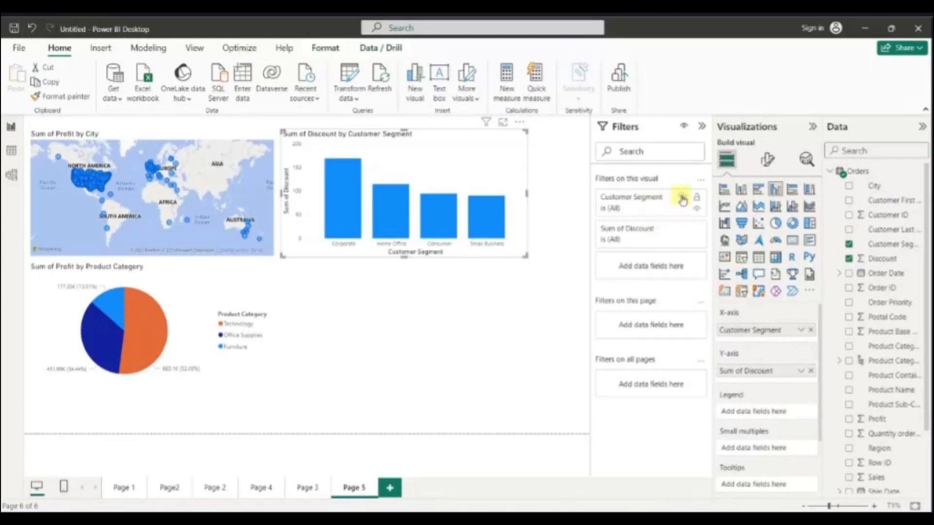
click(682, 197)
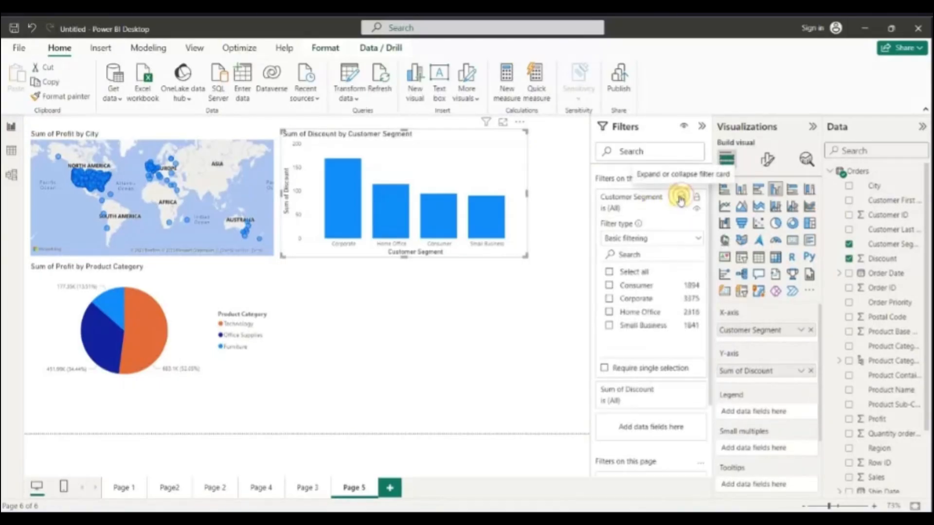
click(610, 286)
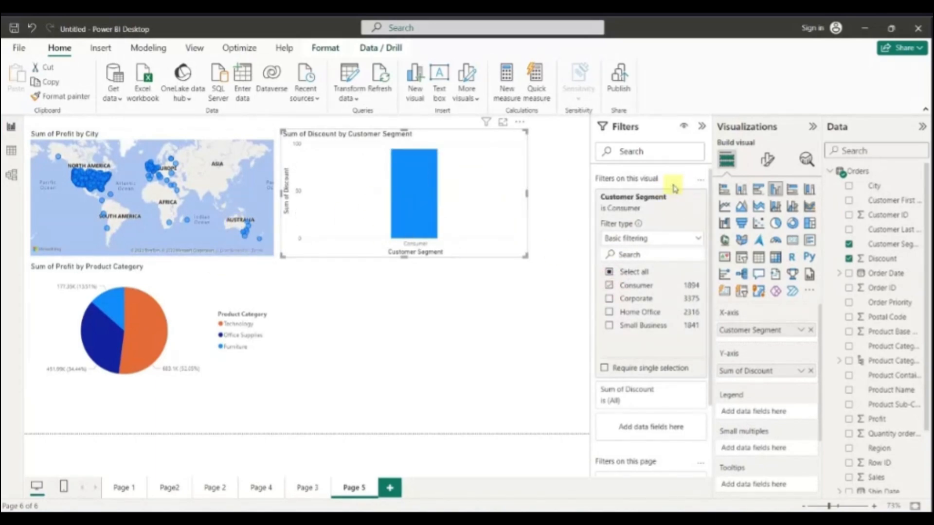
- Filter the Profit by Product Category pie chart to Furniture, then restore all categories
click(260, 279)
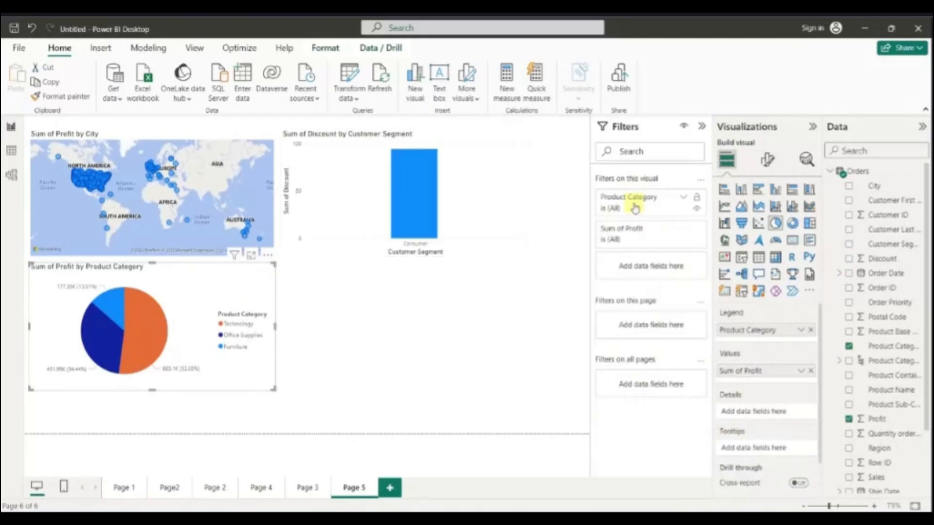
click(683, 199)
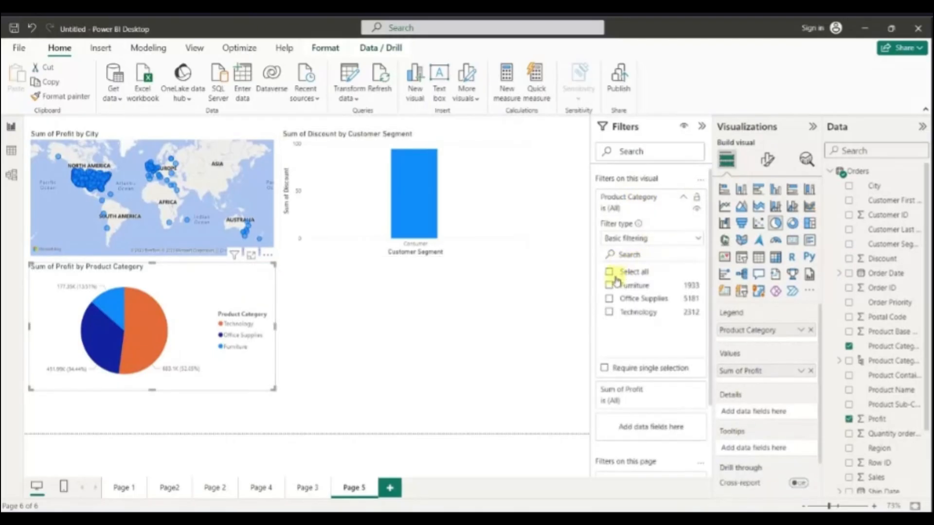
click(609, 285)
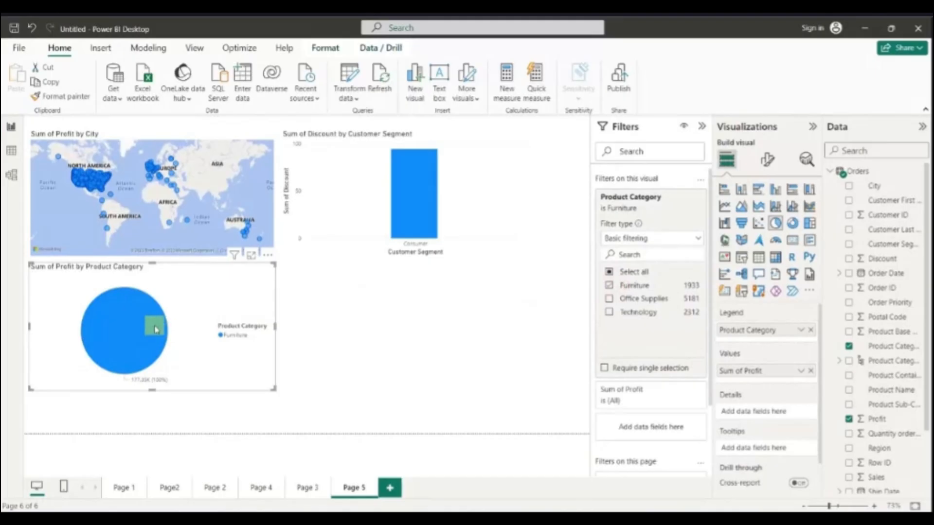
click(609, 272)
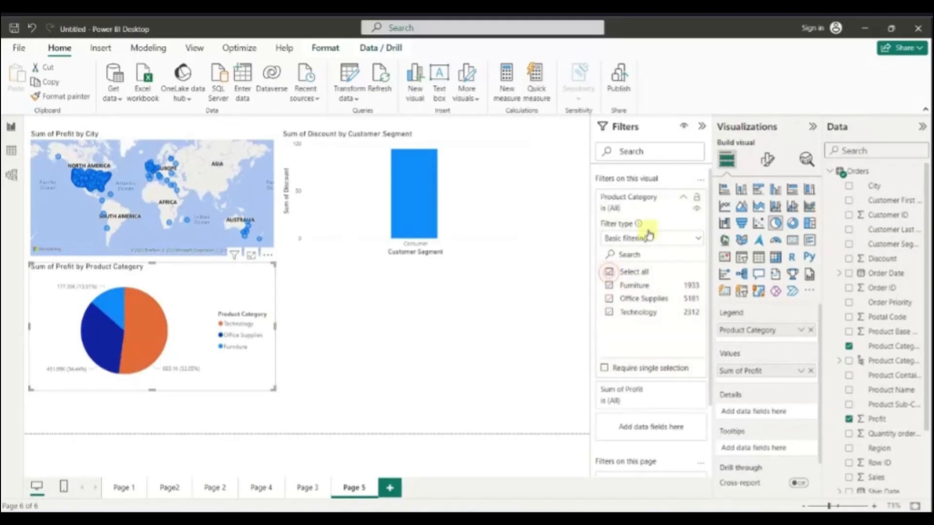
- Restore all customer segments in the filter of the Discount by Customer Segment chart and collapse its filter card
click(480, 185)
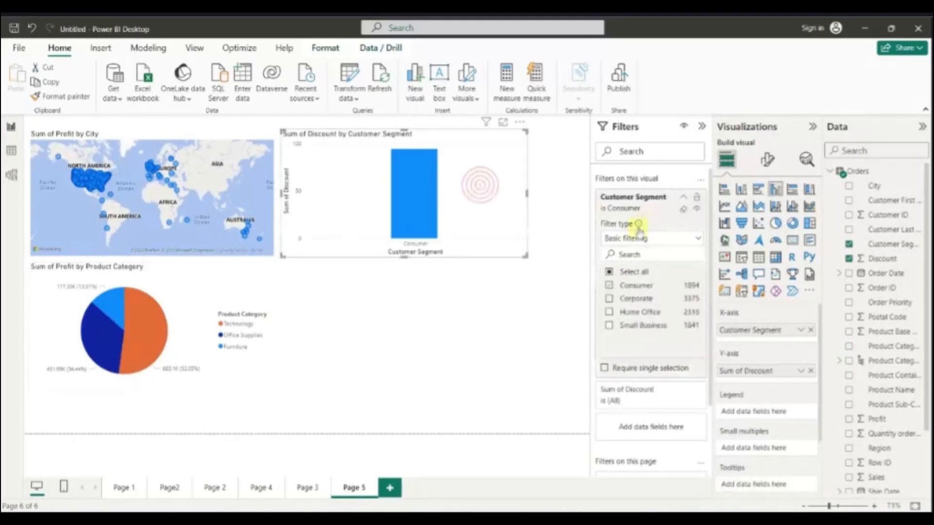
click(610, 271)
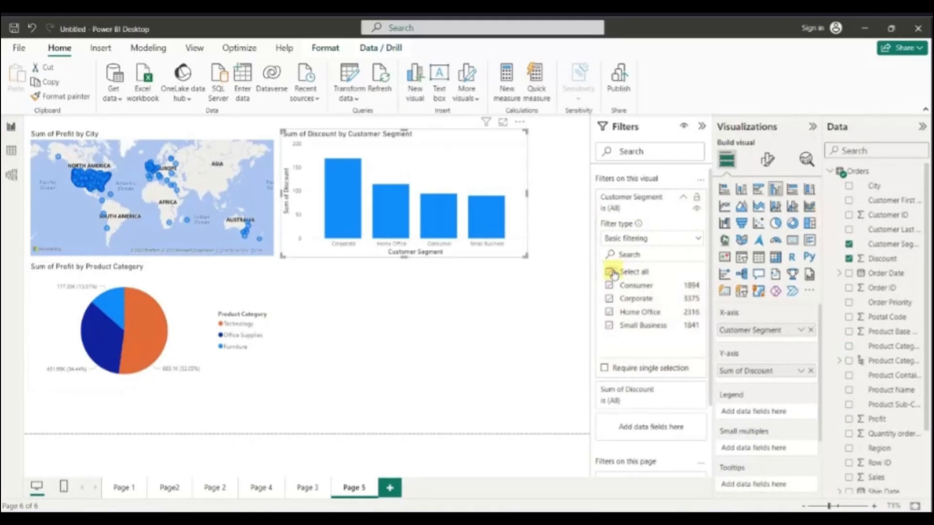
click(681, 198)
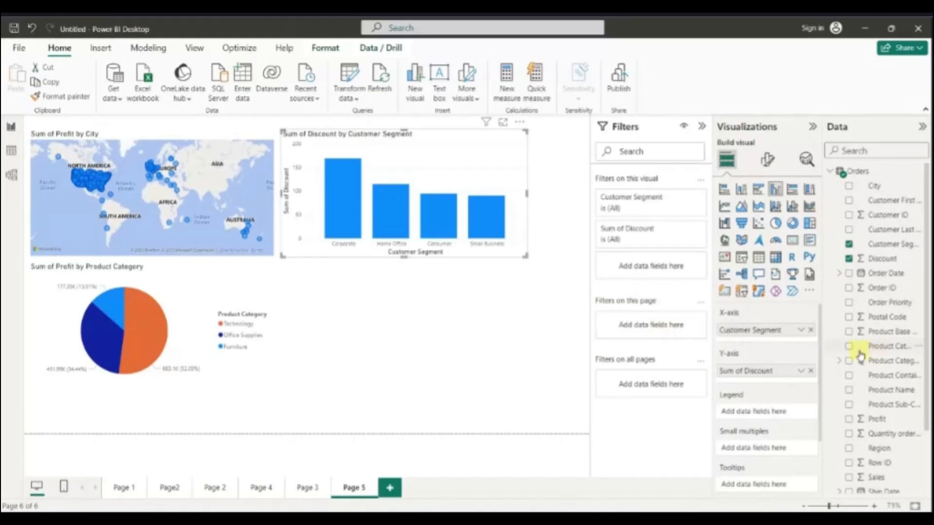
- Add Product Category as a page-level filter and limit the page to Furniture and Office Supplies
drag(864, 349, 652, 325)
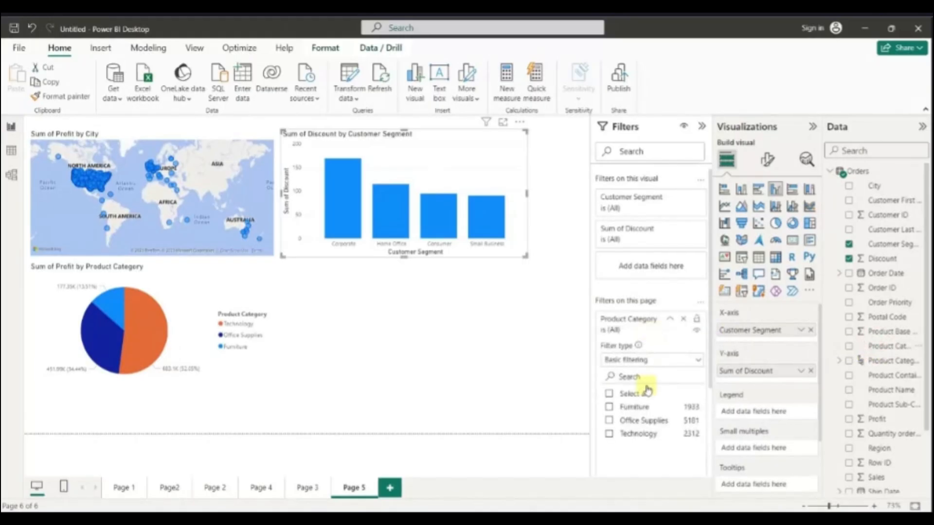
click(609, 409)
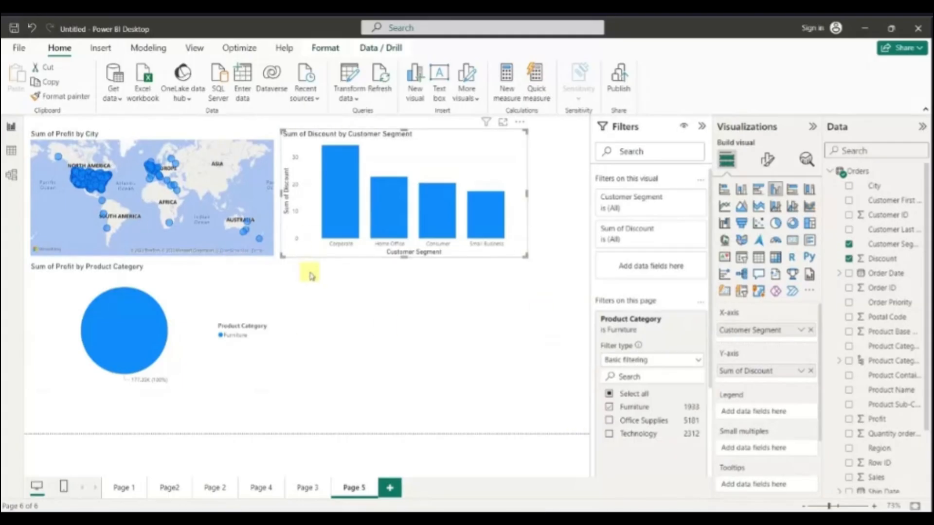
click(608, 420)
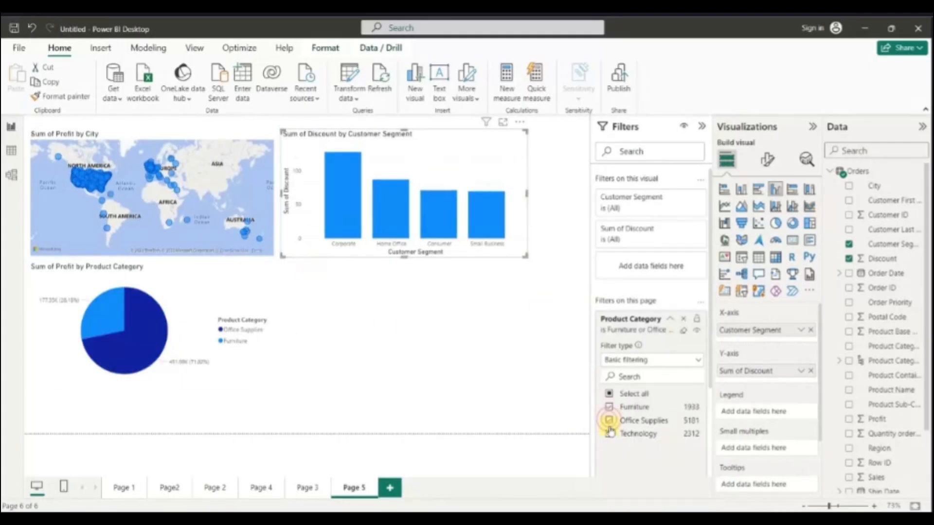
click(609, 434)
click(609, 434)
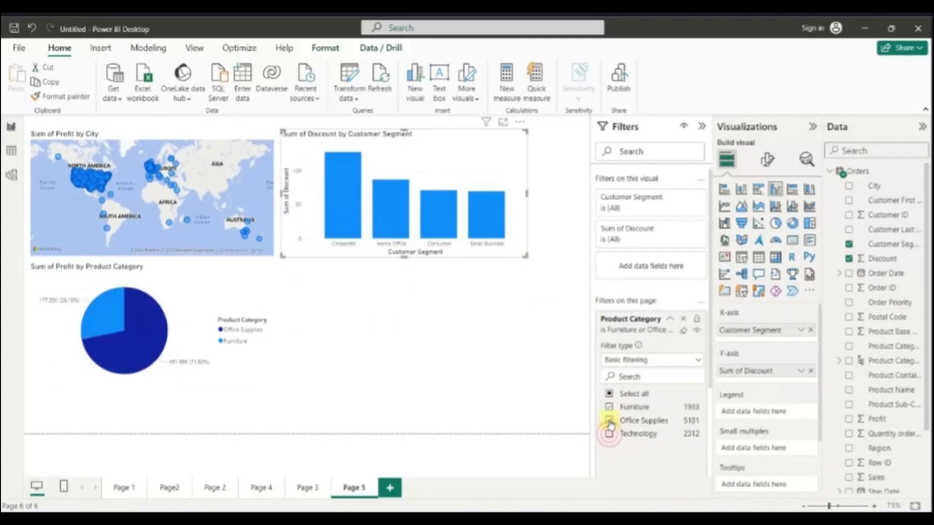
- Reset the page-level Product Category filter to include all categories
click(609, 421)
click(609, 407)
click(609, 393)
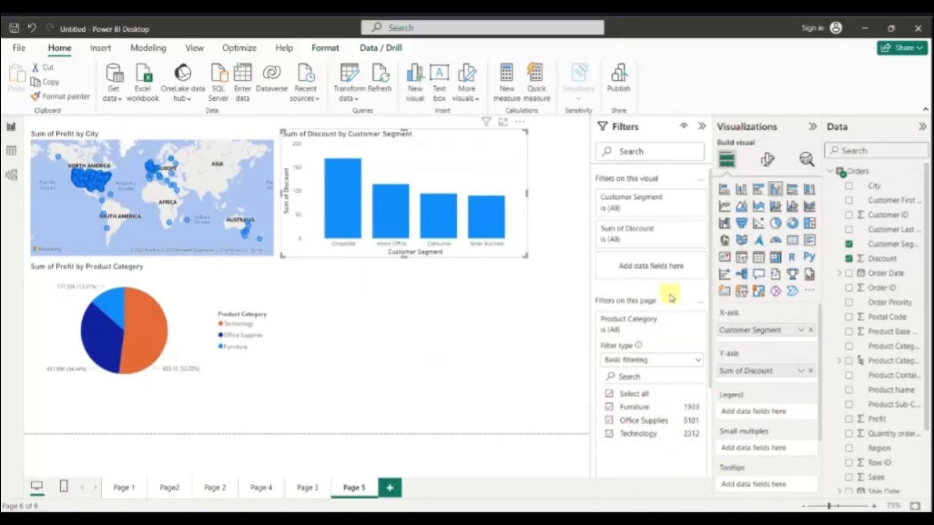
- Review the filter sections for the visual, this page and all pages, and collapse the Filters pane
scroll(672, 297, down, 3)
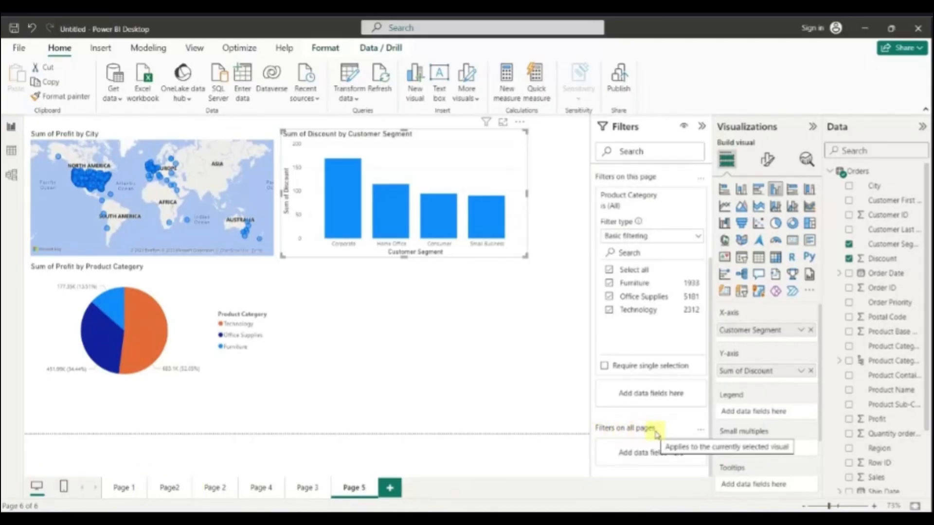
scroll(654, 433, up, 3)
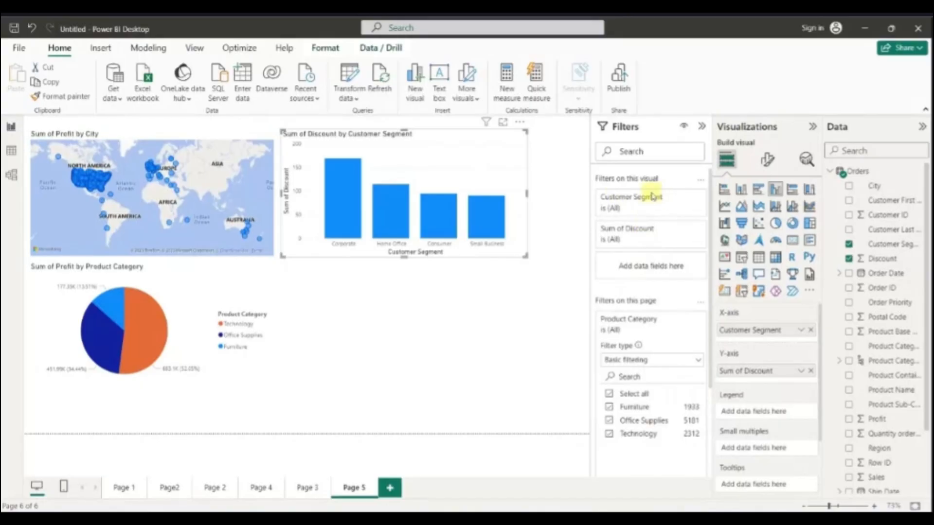
scroll(637, 233, down, 3)
scroll(650, 387, down, 1)
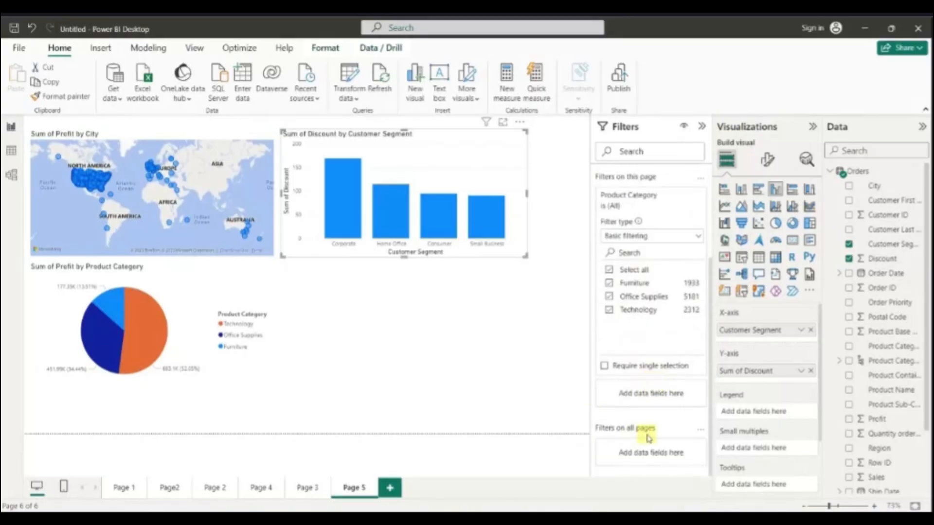
click(701, 128)
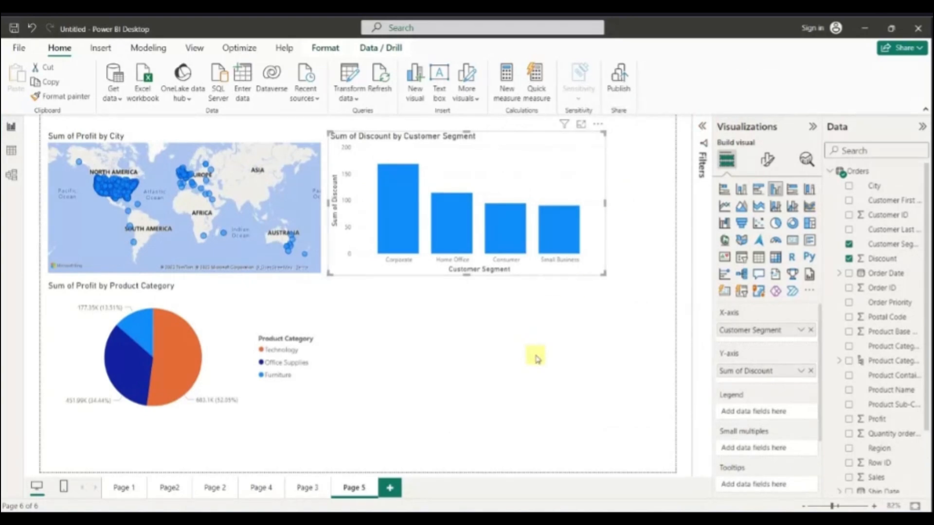
click(741, 264)
drag(459, 209, 476, 243)
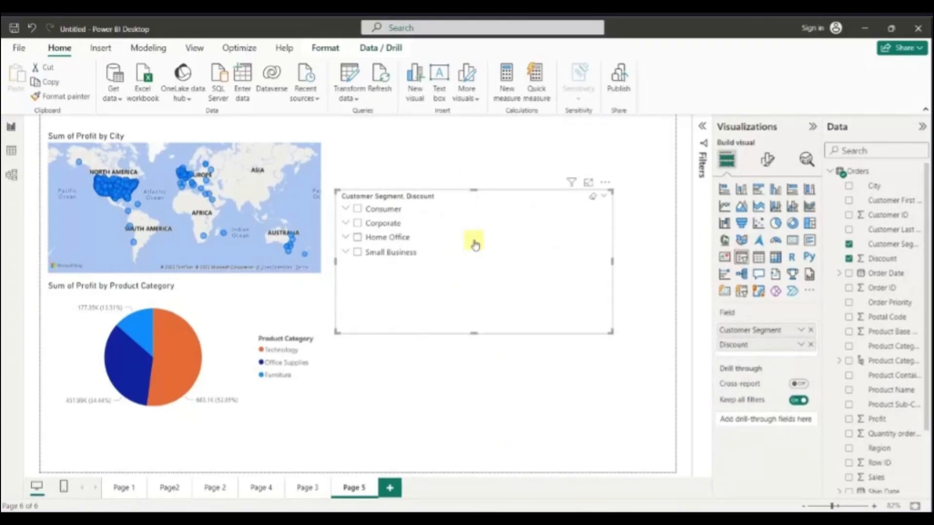
key(ctrl+z)
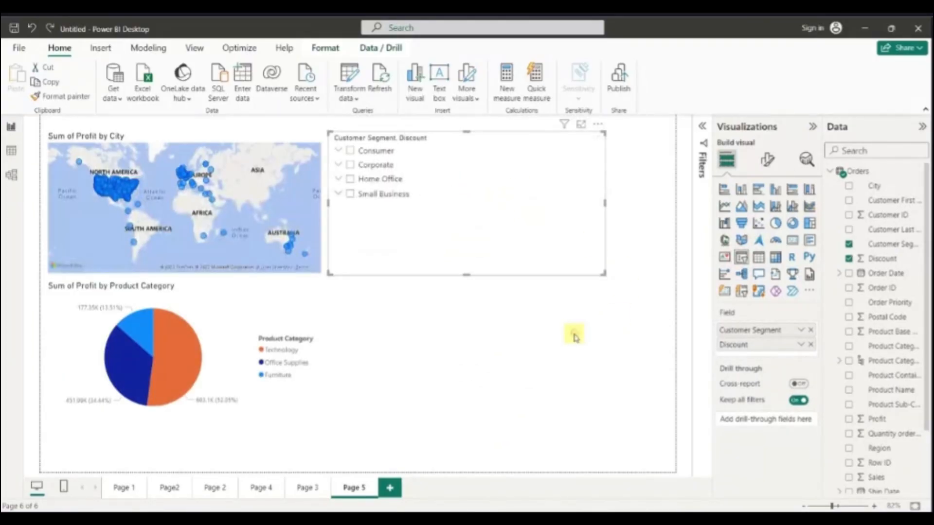
key(ctrl+z)
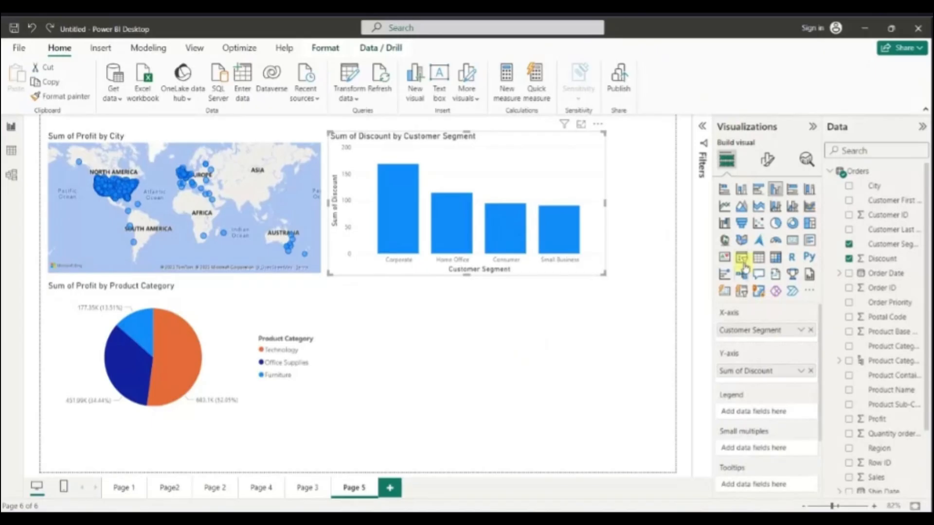
- Add a Product Category slicer below the column chart and test it by selecting and clearing Furniture
click(527, 331)
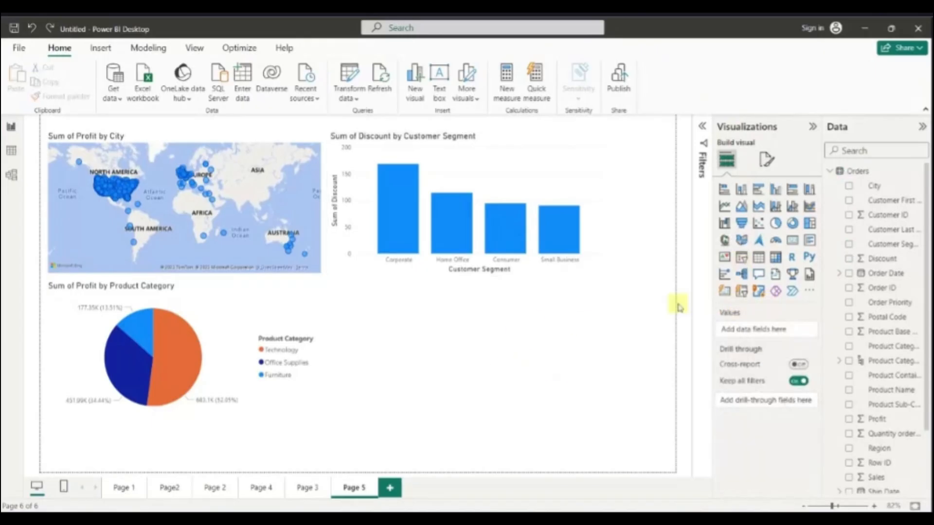
click(742, 259)
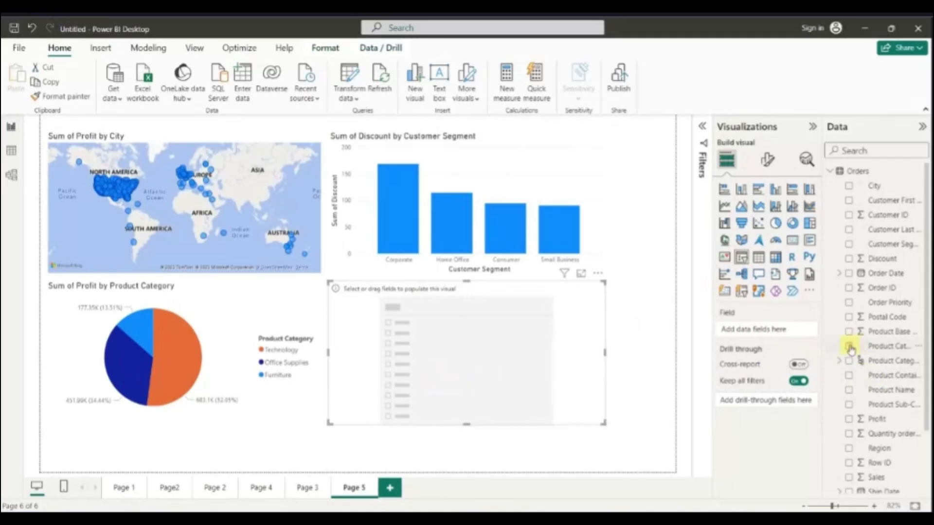
click(849, 346)
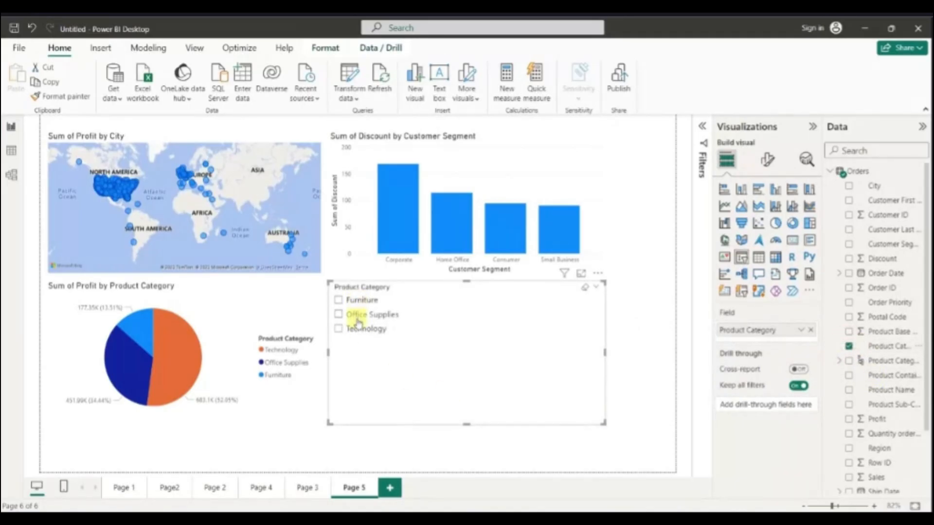
click(340, 302)
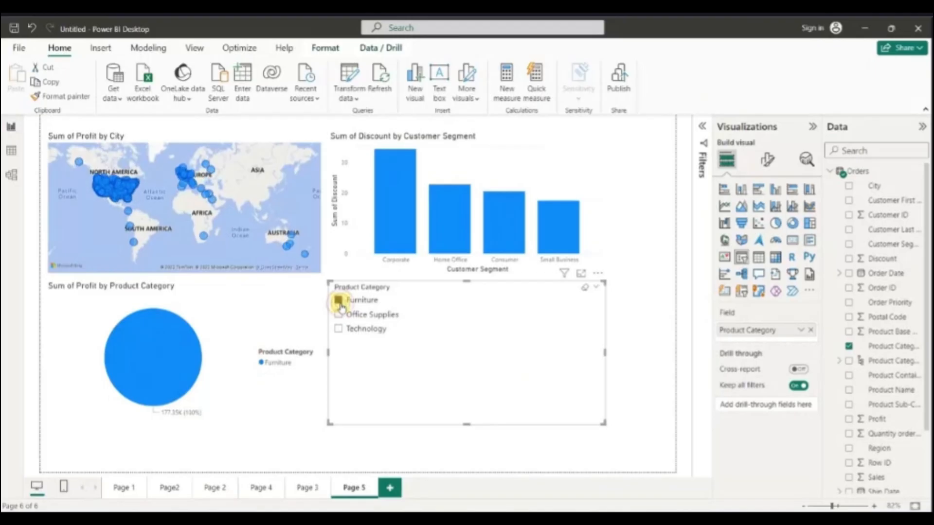
click(339, 302)
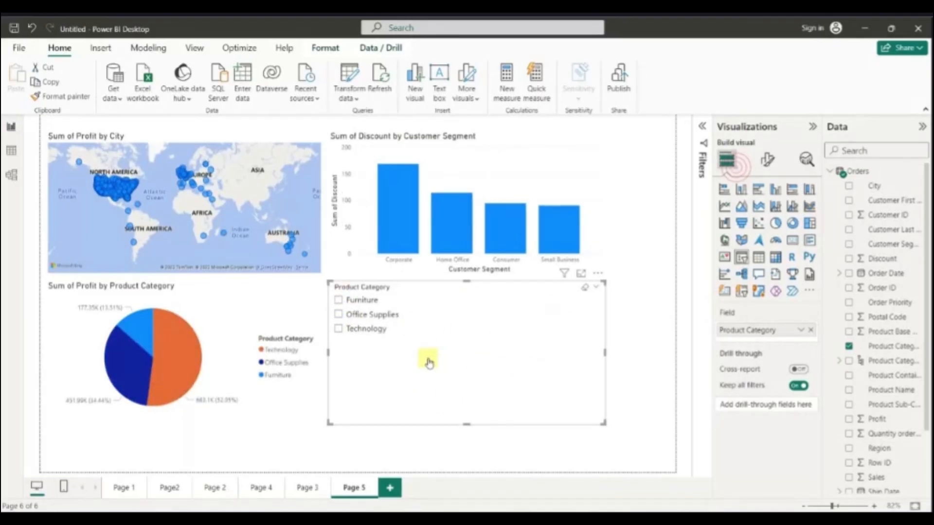
- Try the slicer's "Select all" option and single-select mode, switching each one off again
click(767, 166)
click(720, 243)
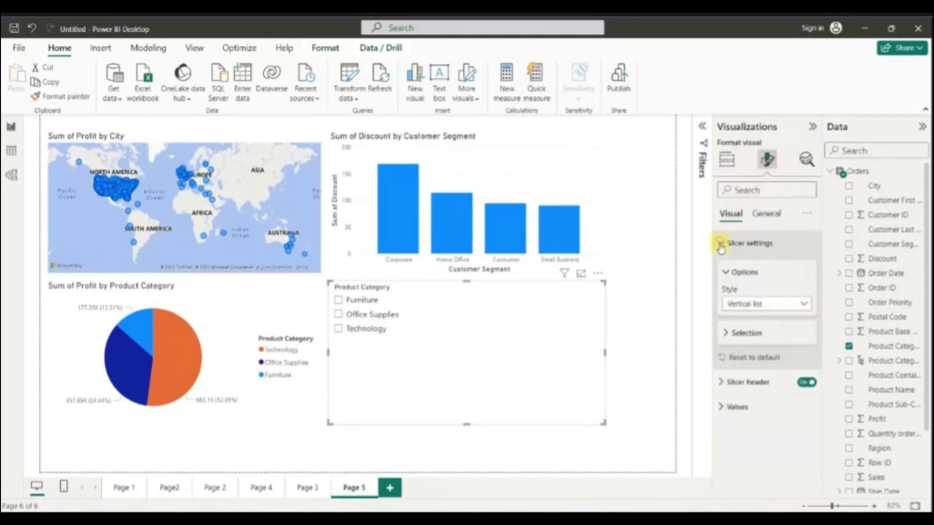
click(725, 334)
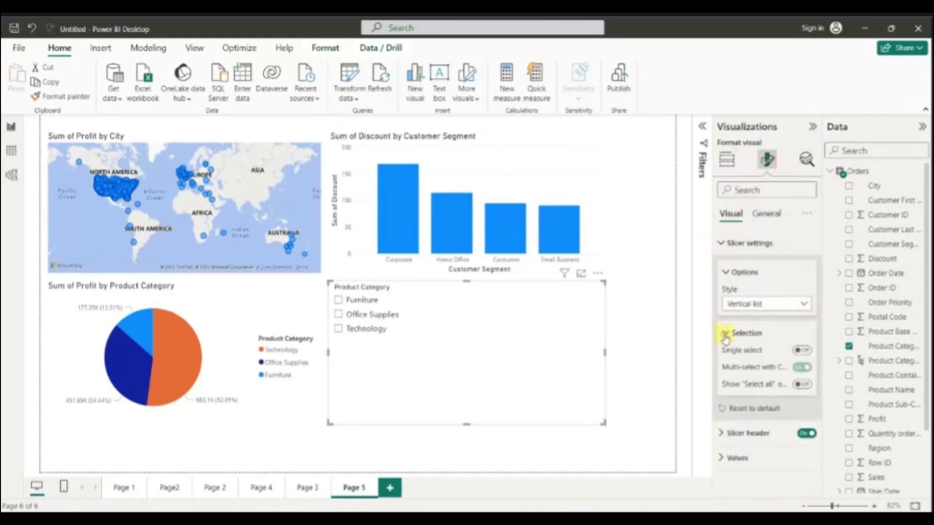
click(801, 385)
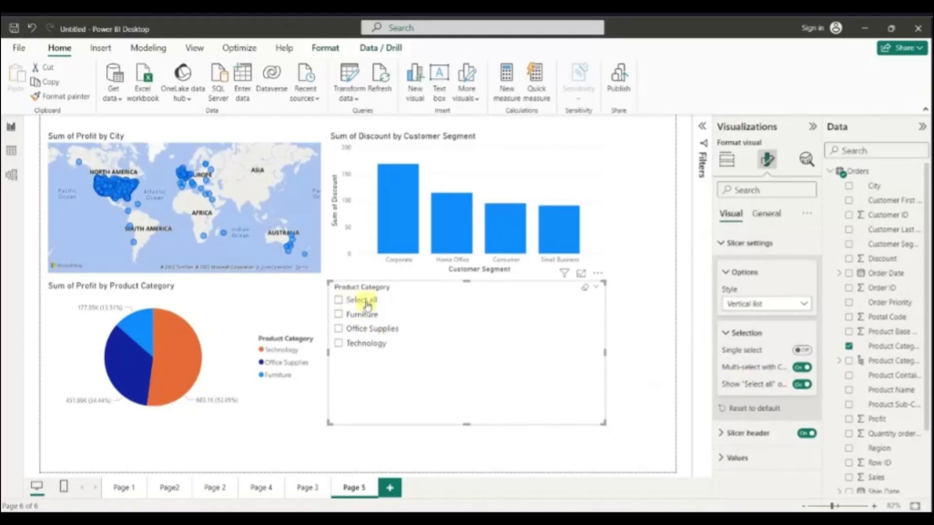
click(802, 385)
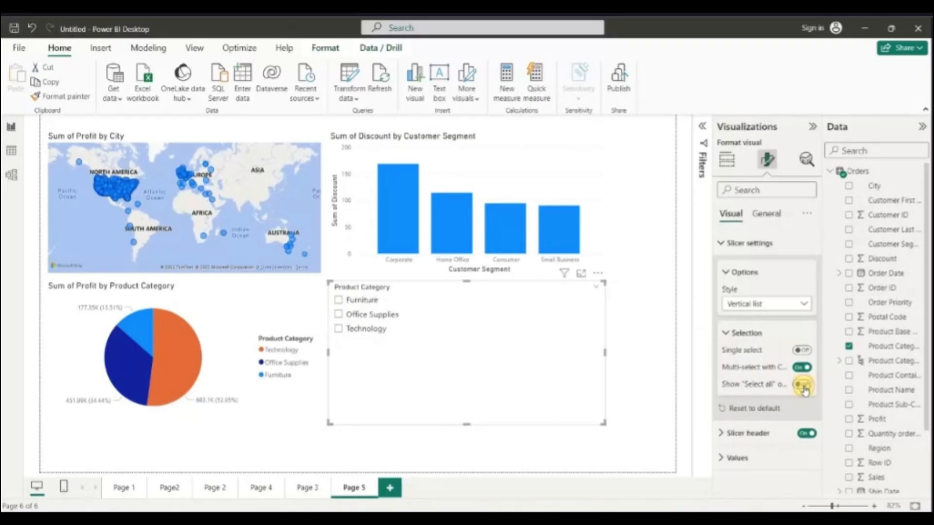
click(802, 351)
click(802, 351)
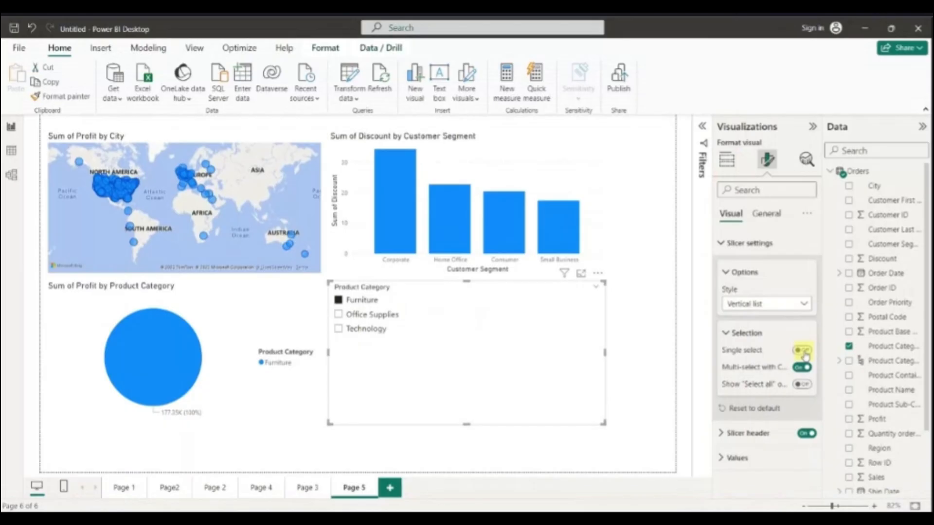
click(727, 336)
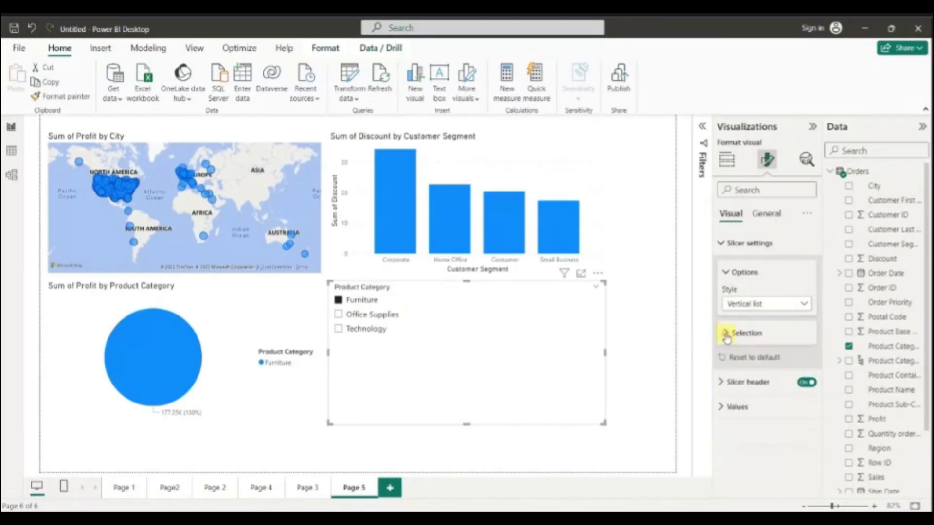
click(730, 164)
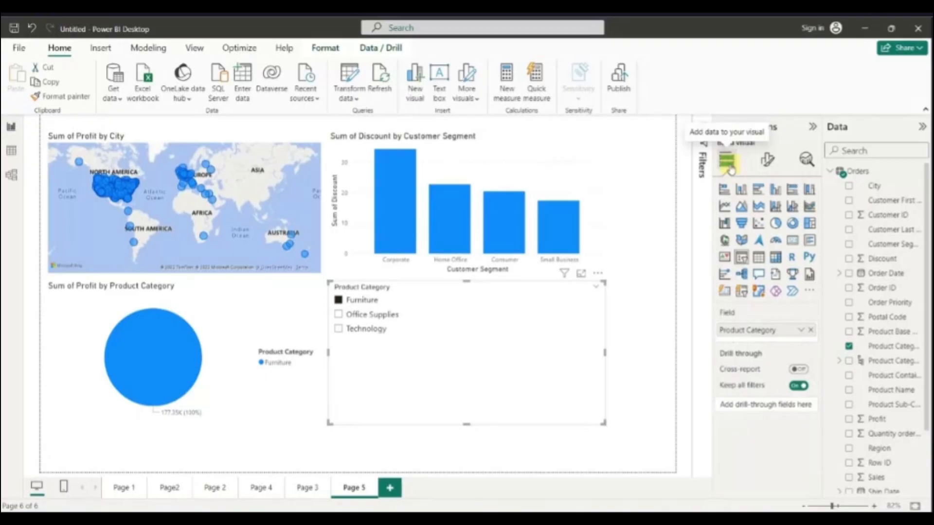
- With Technology selected in the slicer, change its style to Tile and widen it to fill the space beside the pie chart
click(521, 328)
click(768, 161)
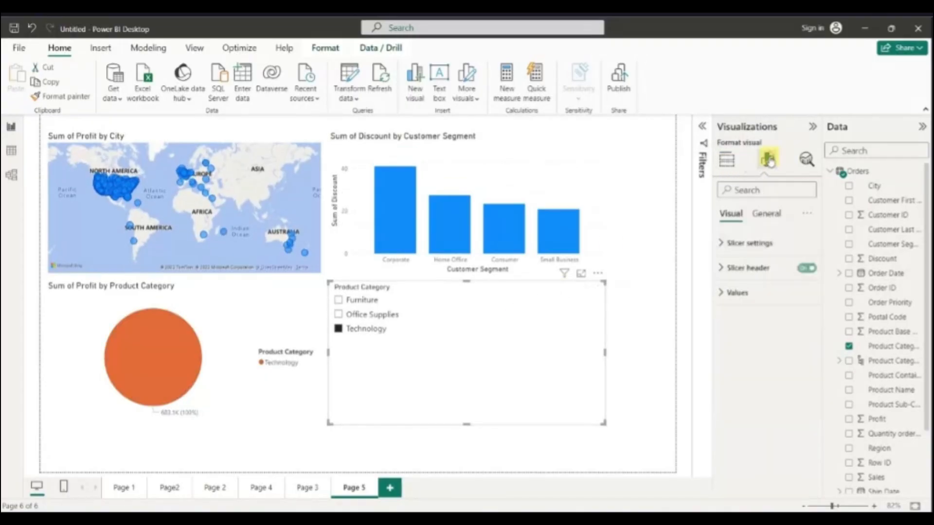
click(724, 245)
click(776, 303)
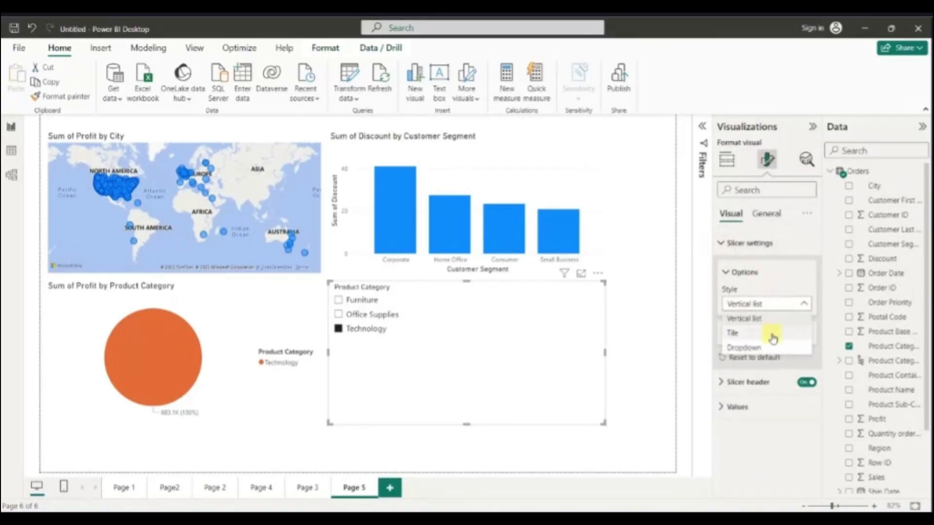
click(775, 333)
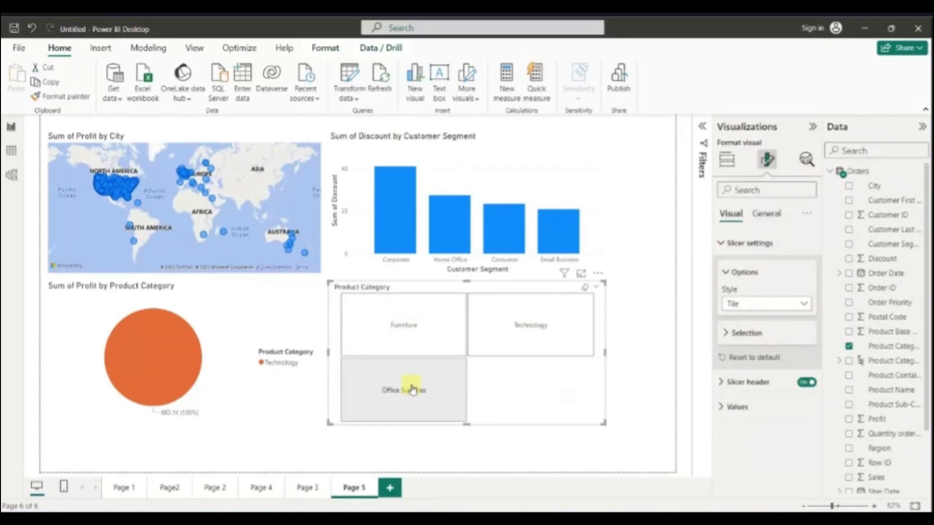
drag(606, 353, 673, 353)
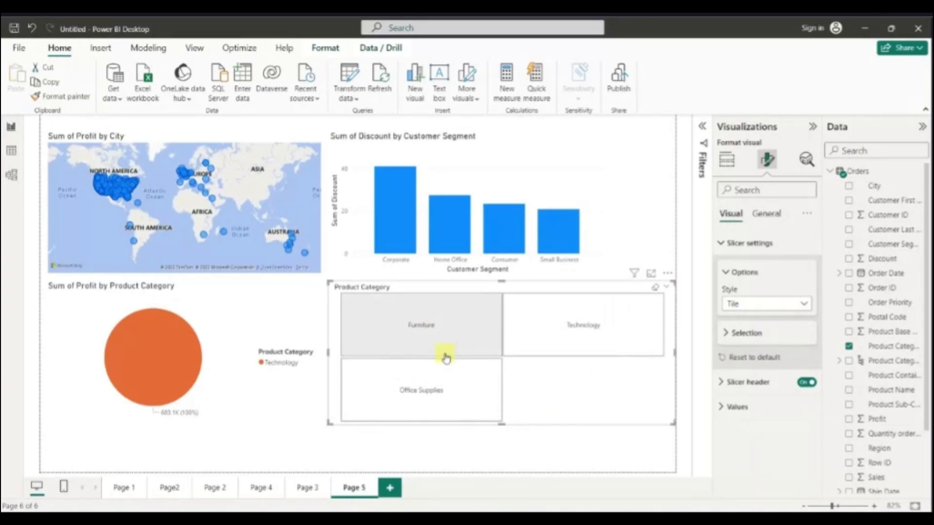
drag(327, 351, 319, 350)
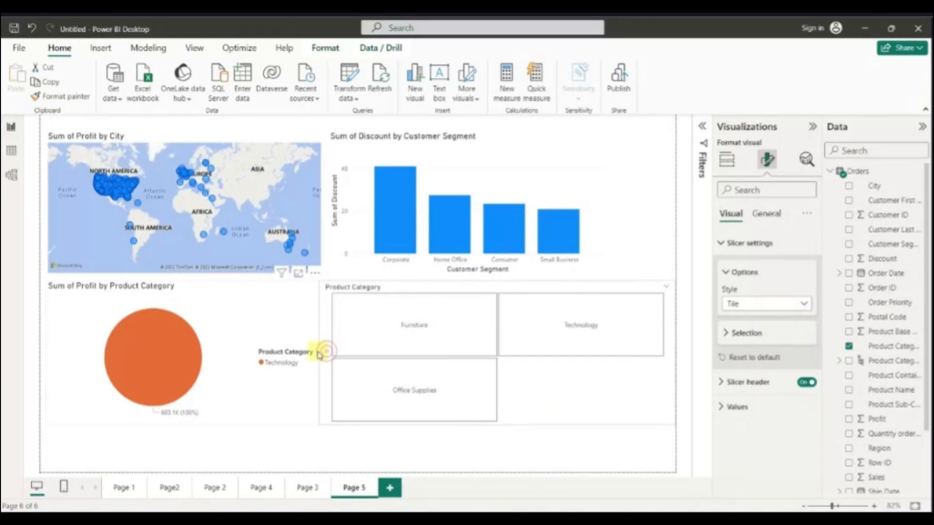
- Filter the page by switching between the Furniture, Technology and Office Supplies tiles of the slicer, ending on Technology
click(403, 325)
click(587, 321)
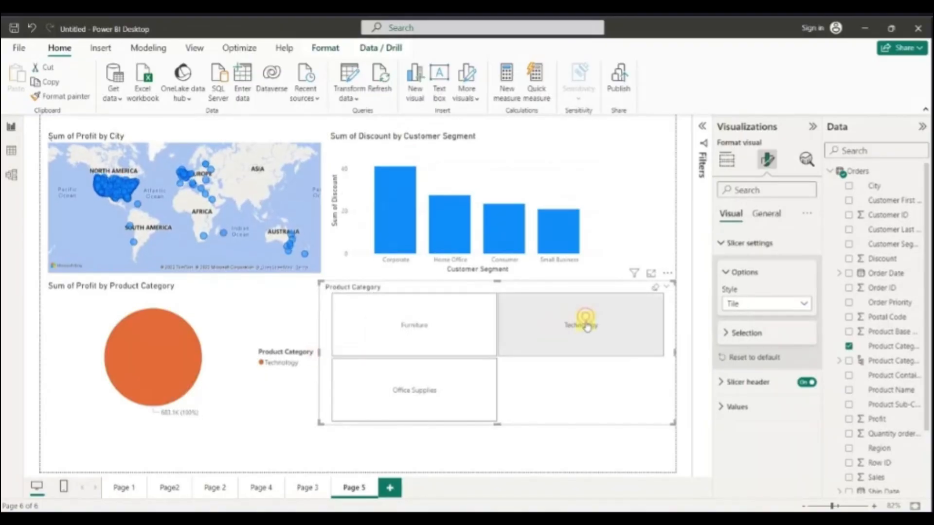
click(433, 391)
click(428, 337)
click(574, 323)
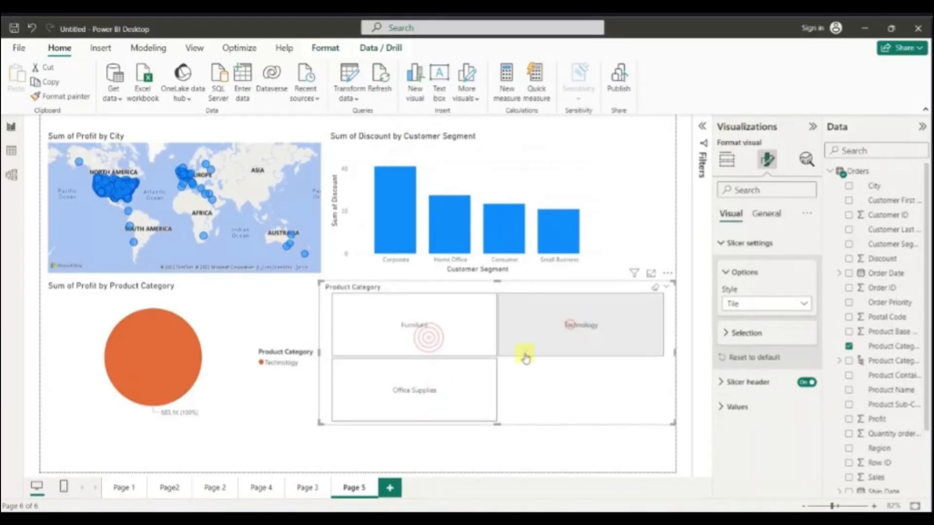
click(438, 390)
click(427, 335)
click(563, 346)
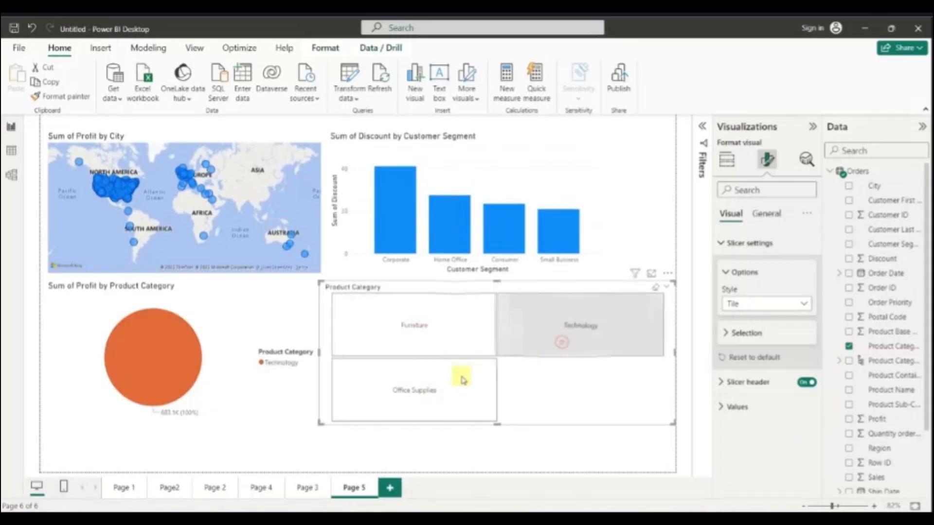
- Cycle the page filter through the Office Supplies, Furniture and Technology tiles again, finishing with only Furniture selected
click(455, 378)
click(446, 334)
click(531, 328)
click(462, 380)
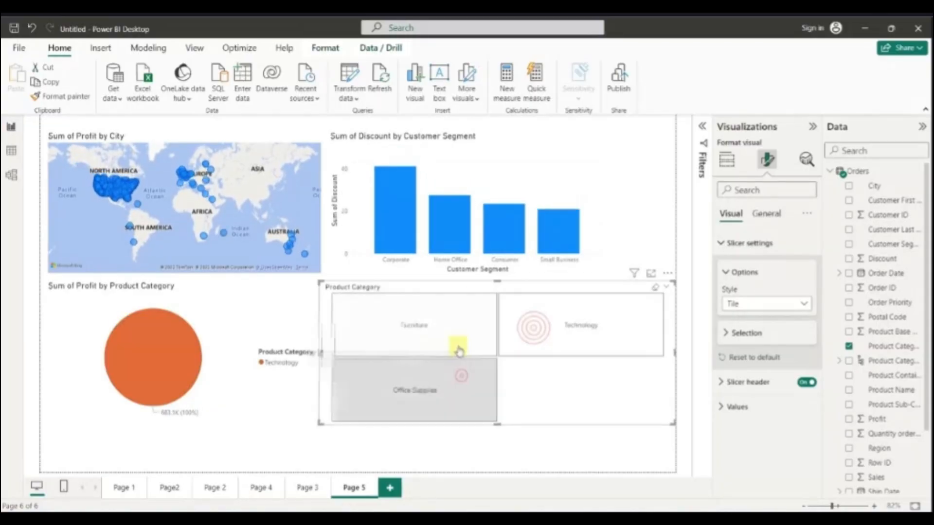
click(454, 334)
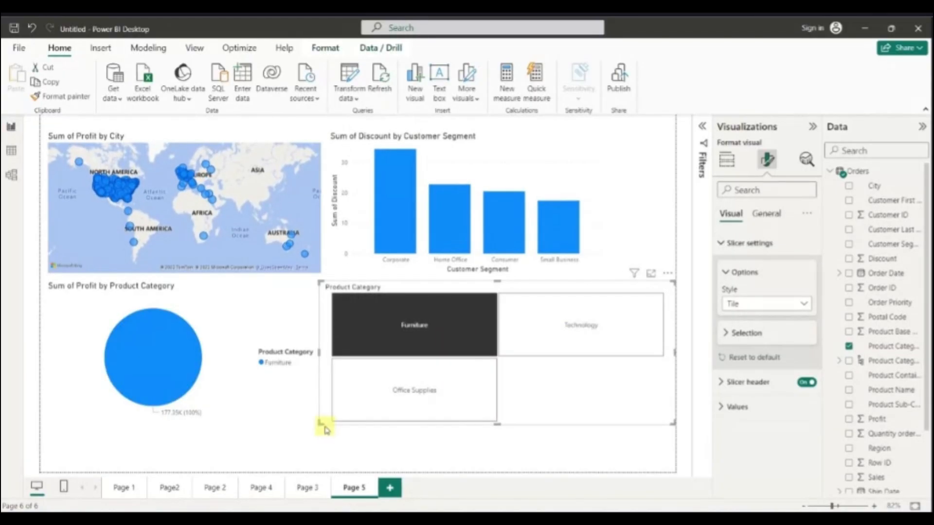
- Shrink the Product Category slicer to a single row of tiles and add Technology and Office Supplies to the Furniture selection
drag(319, 425, 373, 348)
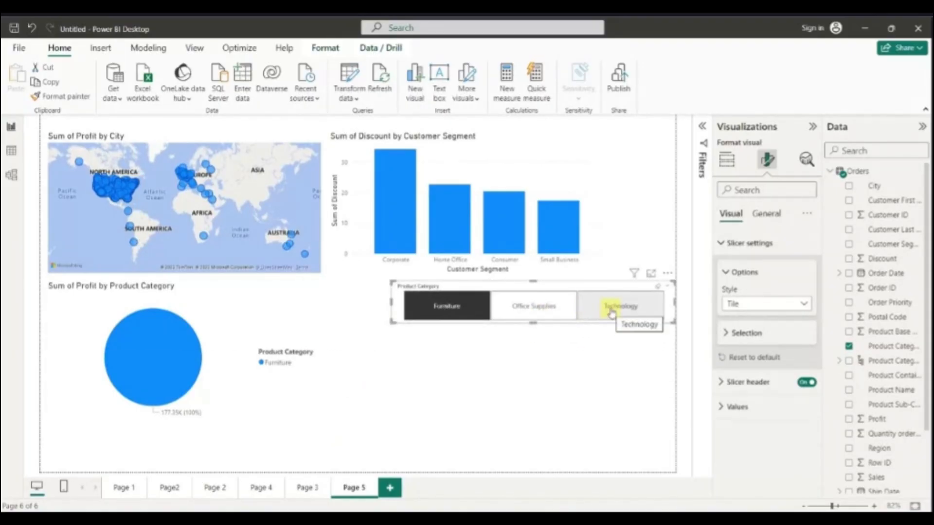
ctrl+click(611, 314)
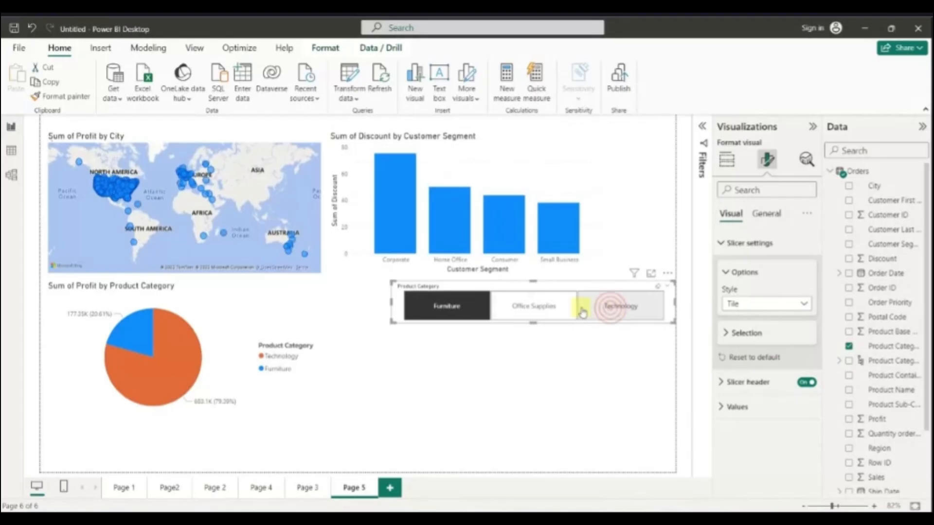
ctrl+click(537, 306)
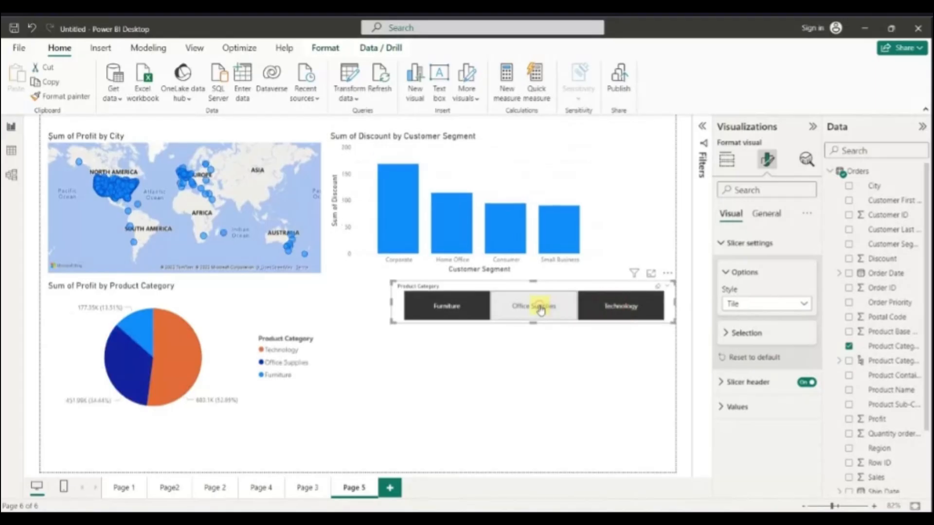
- Add an Order Date slicer below the Product Category tiles and narrow its range to 04-11-2010 through 09-04-2013
click(544, 343)
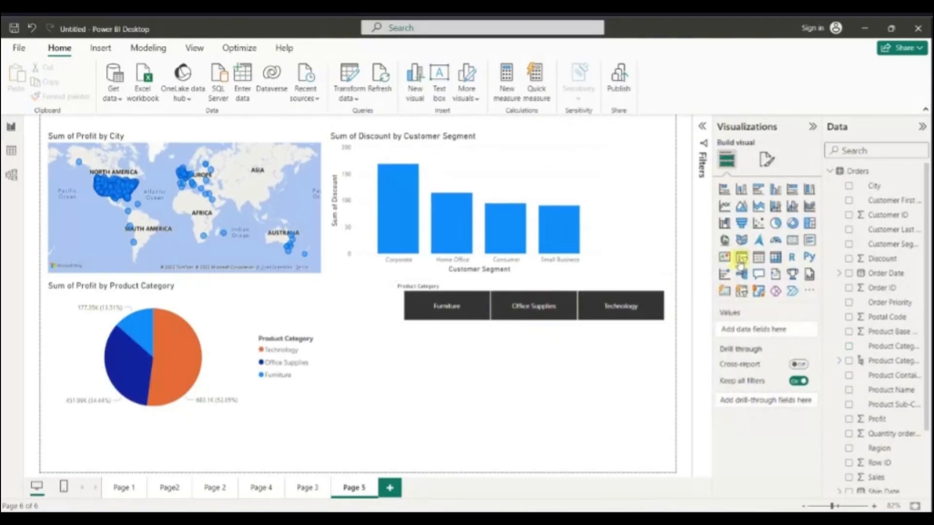
click(497, 392)
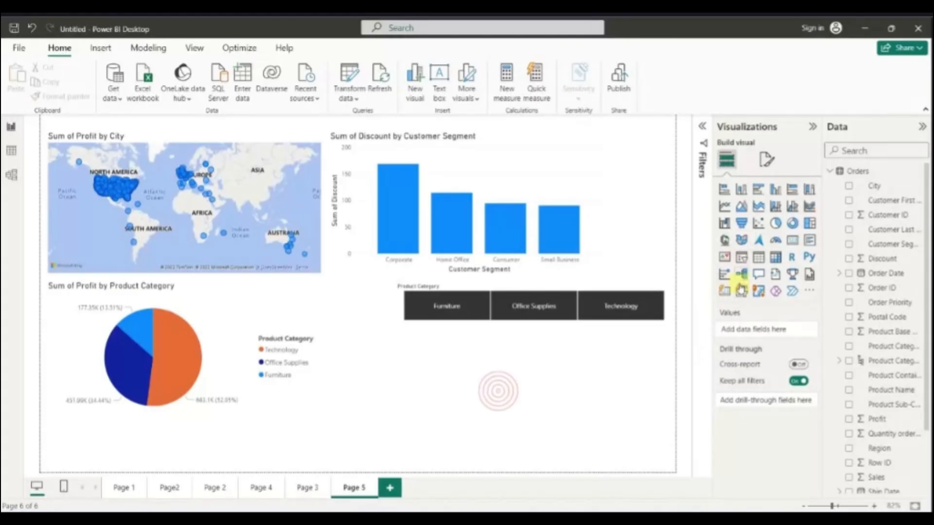
click(741, 256)
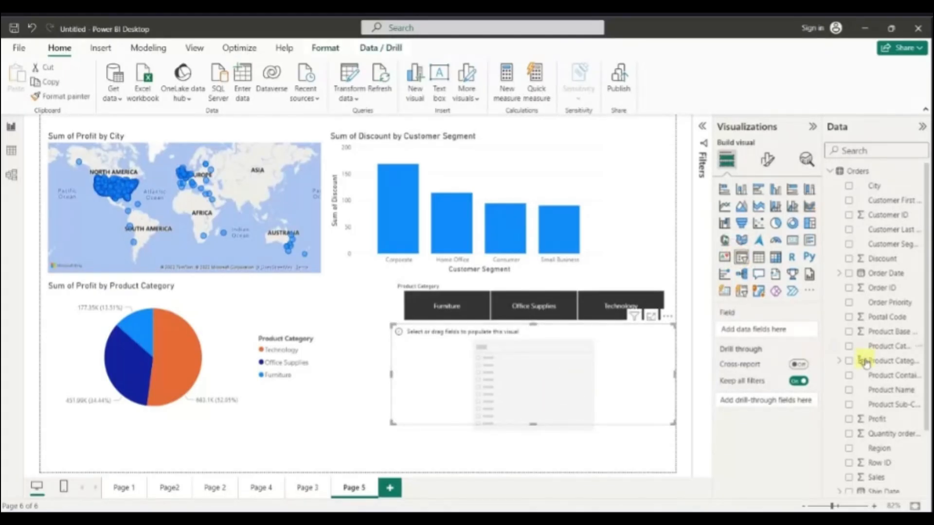
click(849, 273)
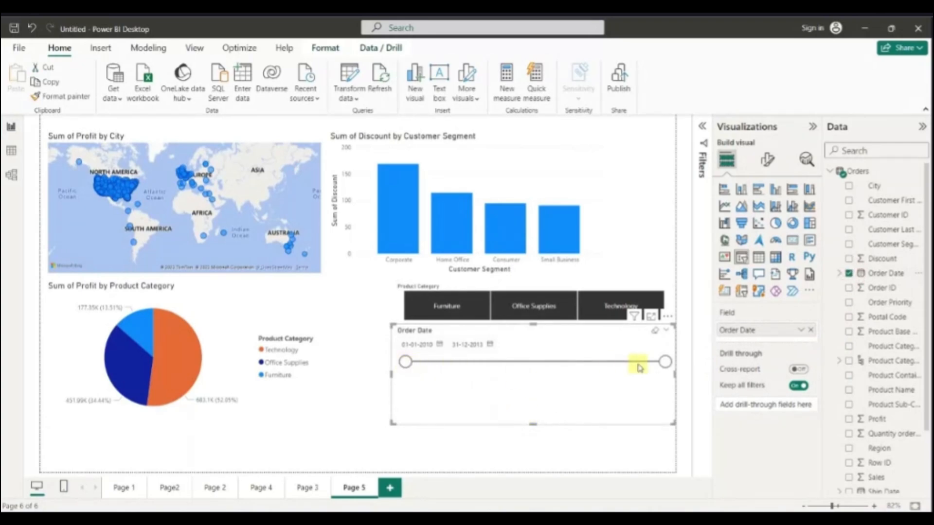
drag(660, 362, 618, 366)
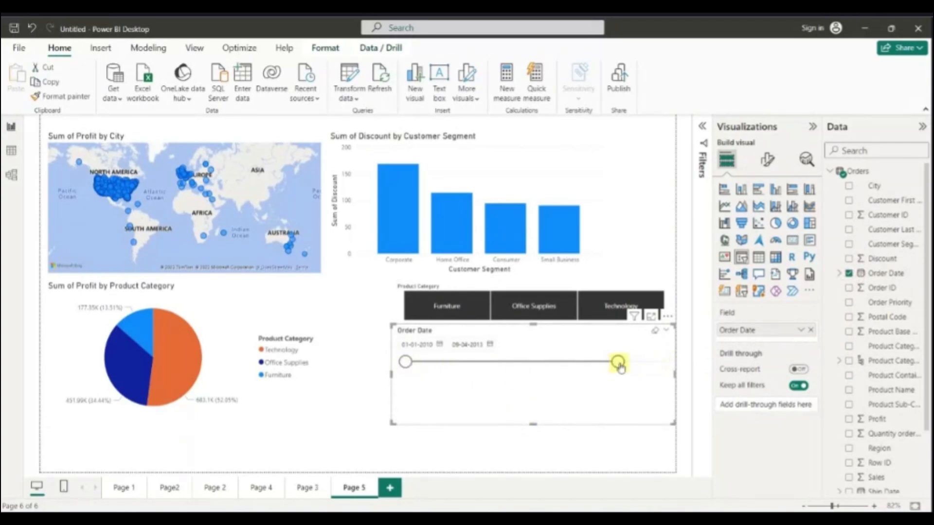
drag(405, 362, 460, 363)
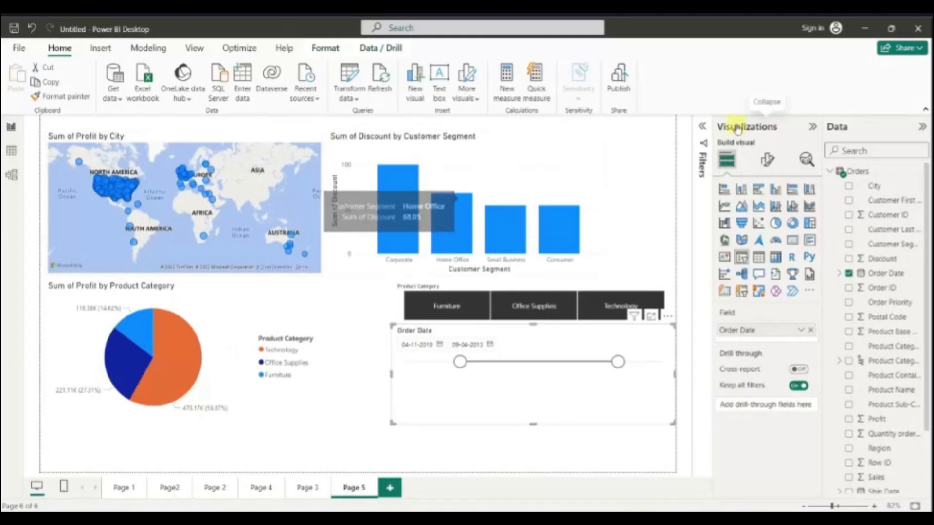
- Add a new report page with an enlarged stacked bar chart of Sum of Profit by Customer First Name.1
click(702, 126)
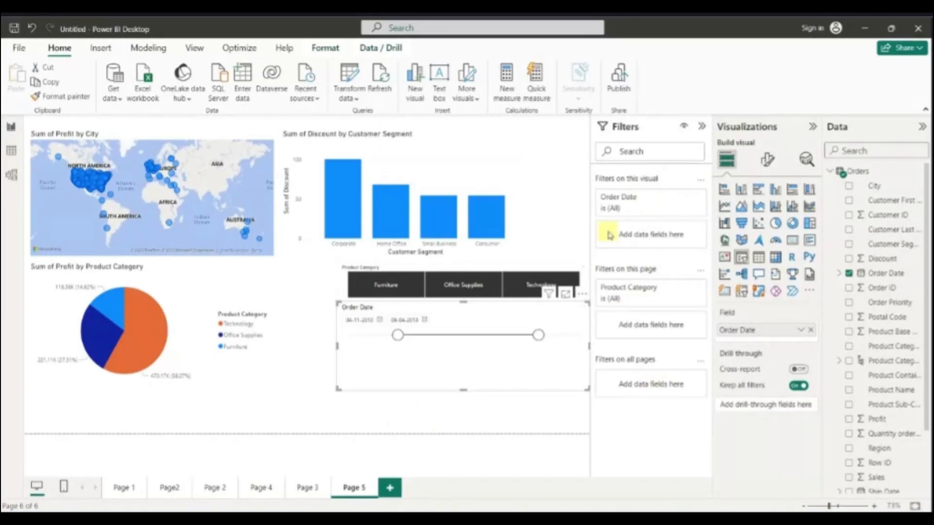
click(702, 126)
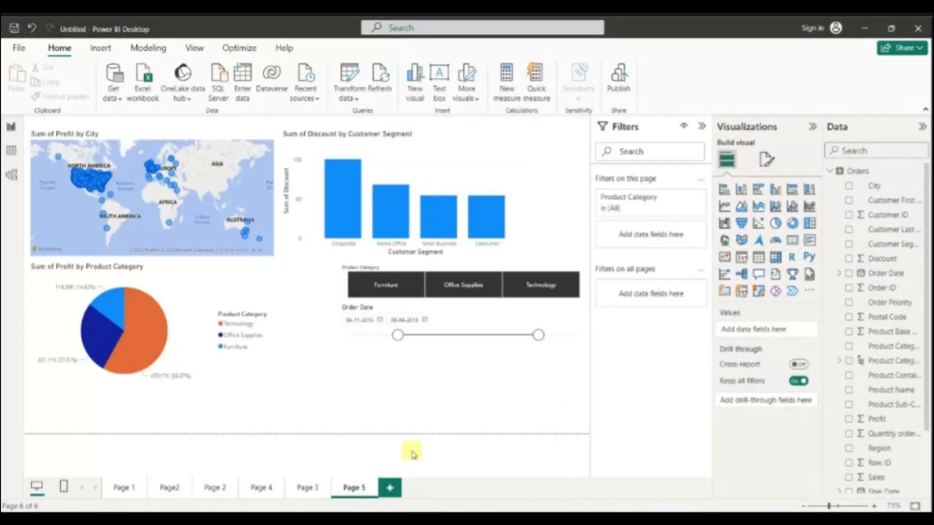
click(389, 488)
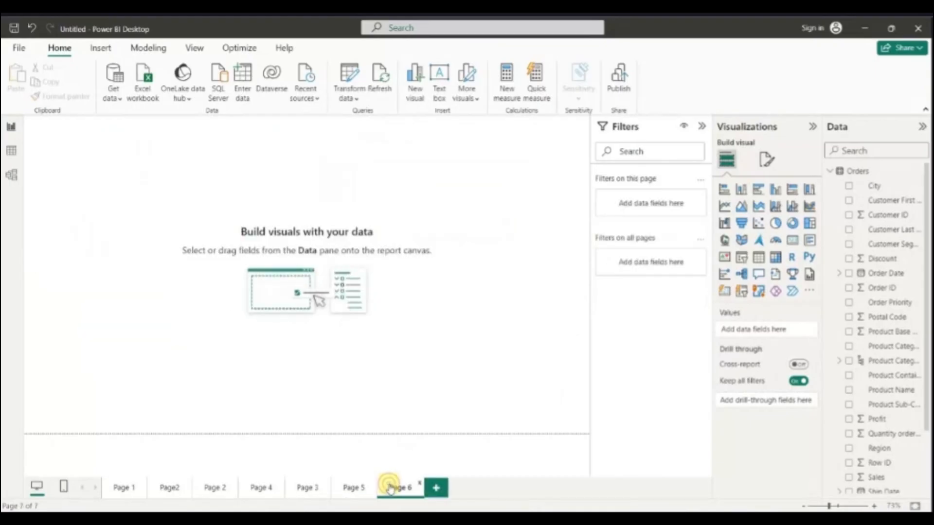
click(849, 200)
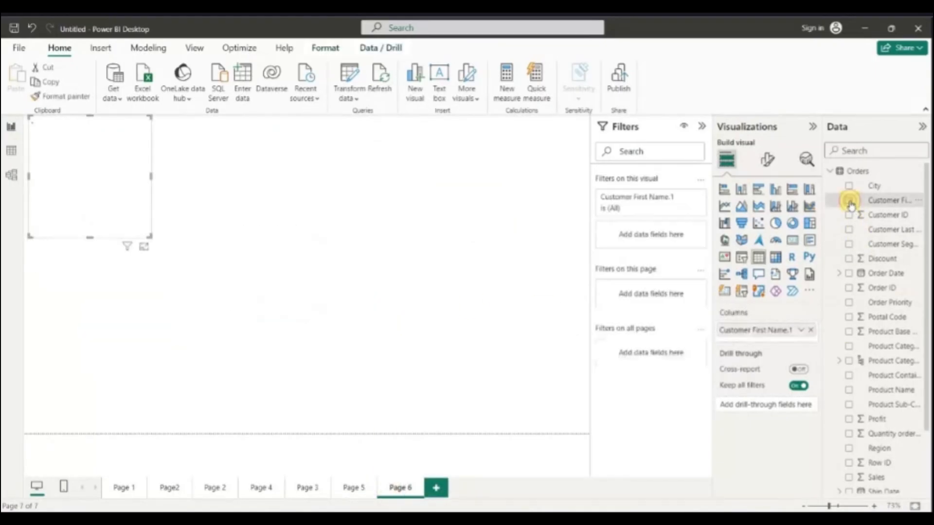
click(849, 419)
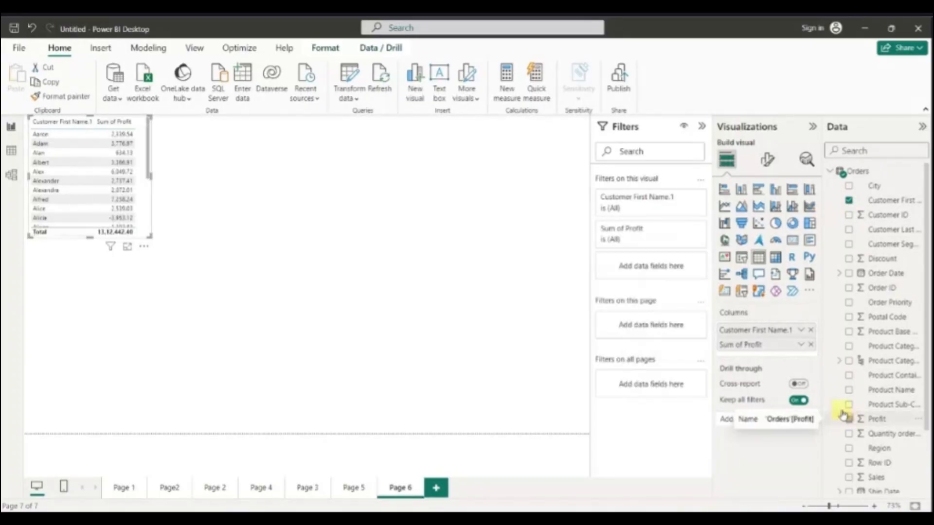
click(723, 189)
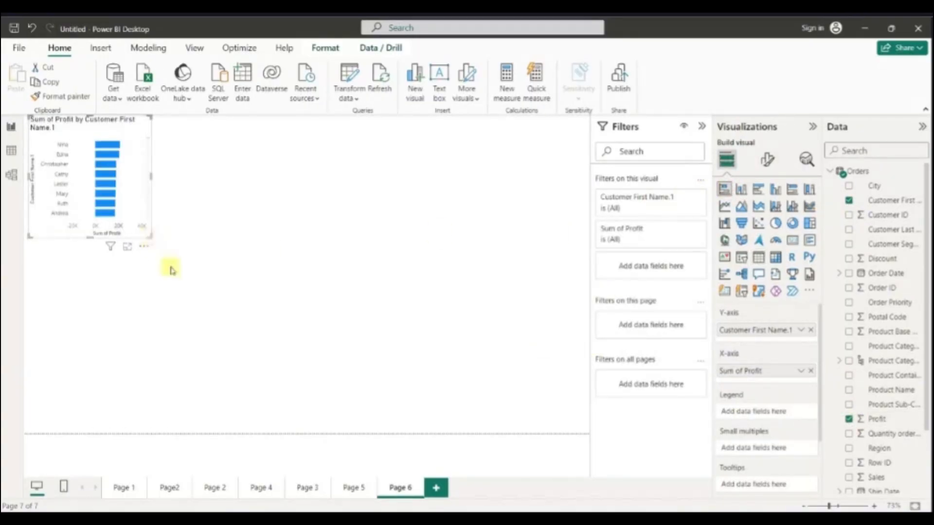
drag(151, 237, 298, 392)
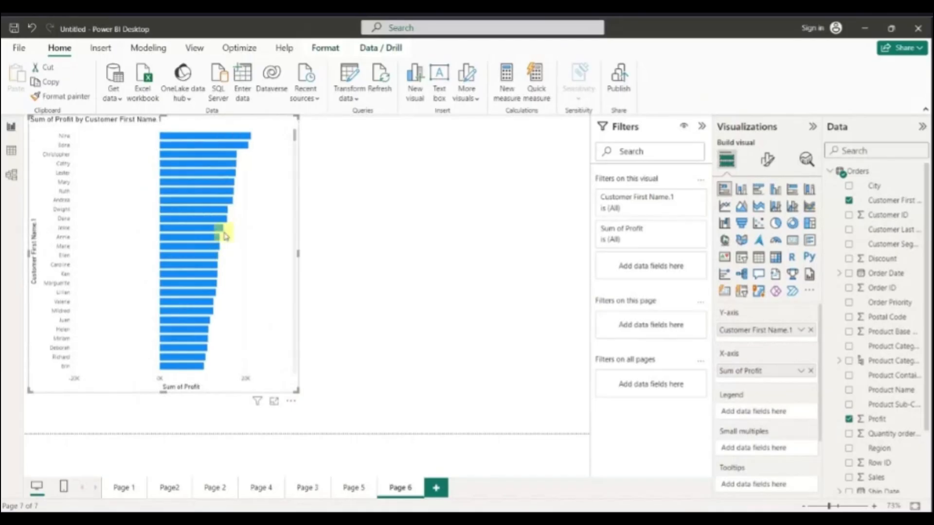
- Apply a Top N filter on Customer First Name.1 to the bar chart, showing the top 10 by Sum of Profit
click(683, 197)
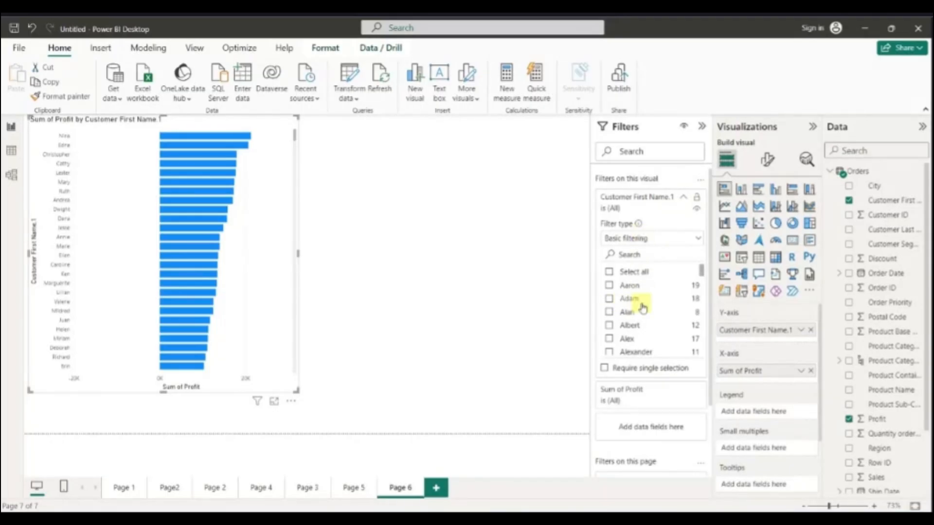
click(661, 240)
click(650, 286)
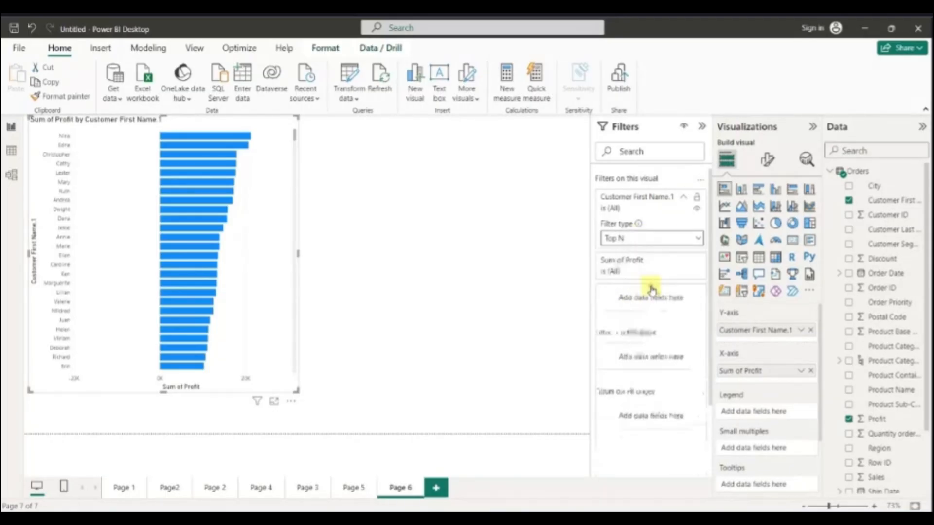
click(664, 267)
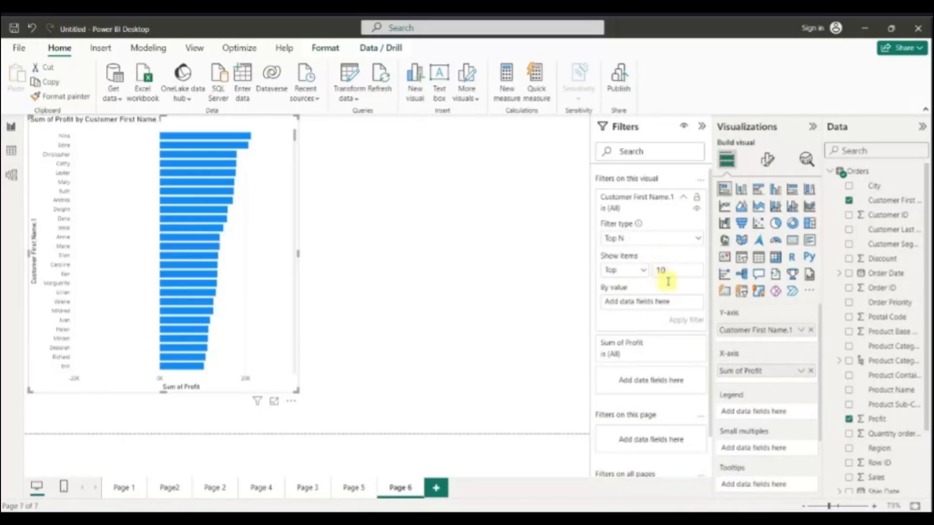
drag(877, 419, 646, 302)
click(686, 320)
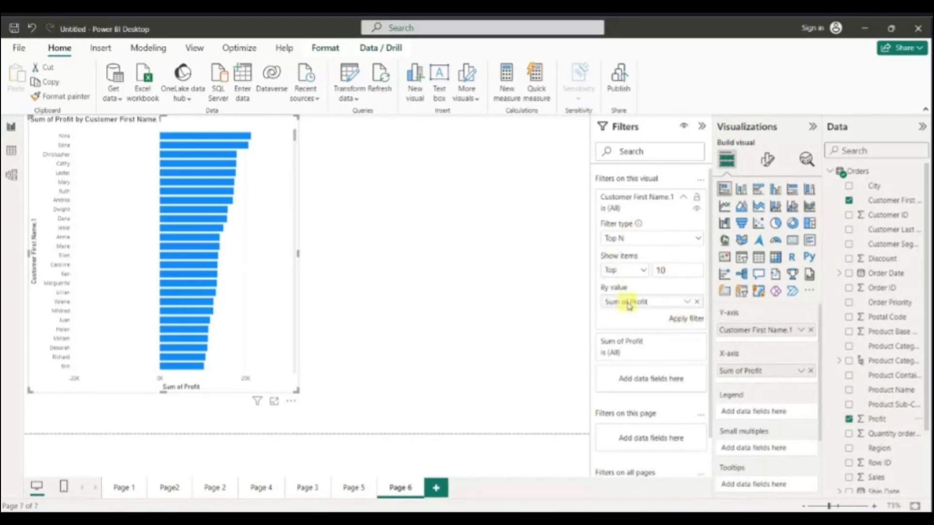
click(685, 319)
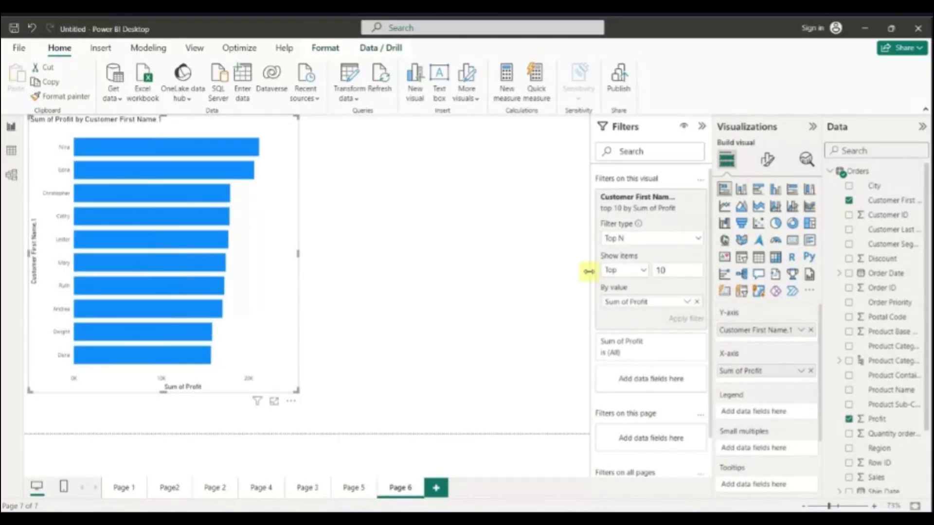
- Reduce the Top N filter to the top 5 customers, apply it, and clear the filter
double_click(677, 276)
text(5)
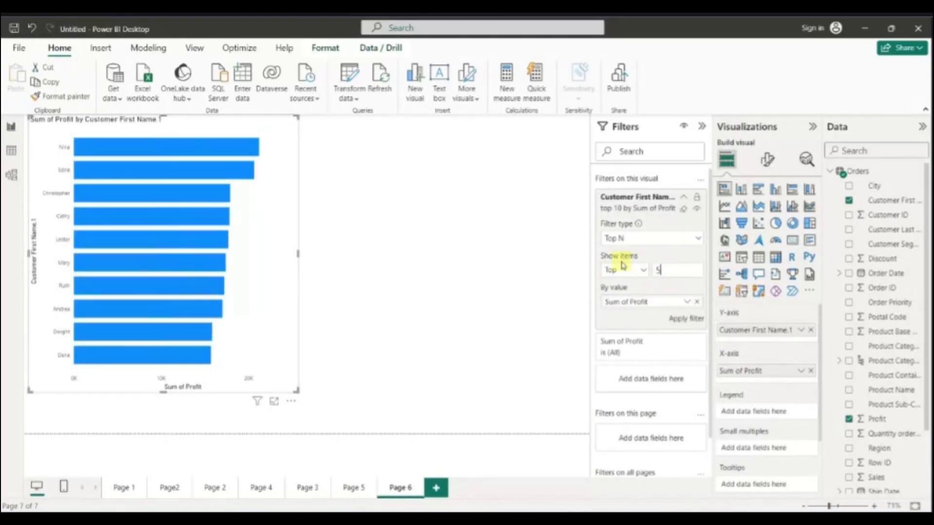
click(679, 321)
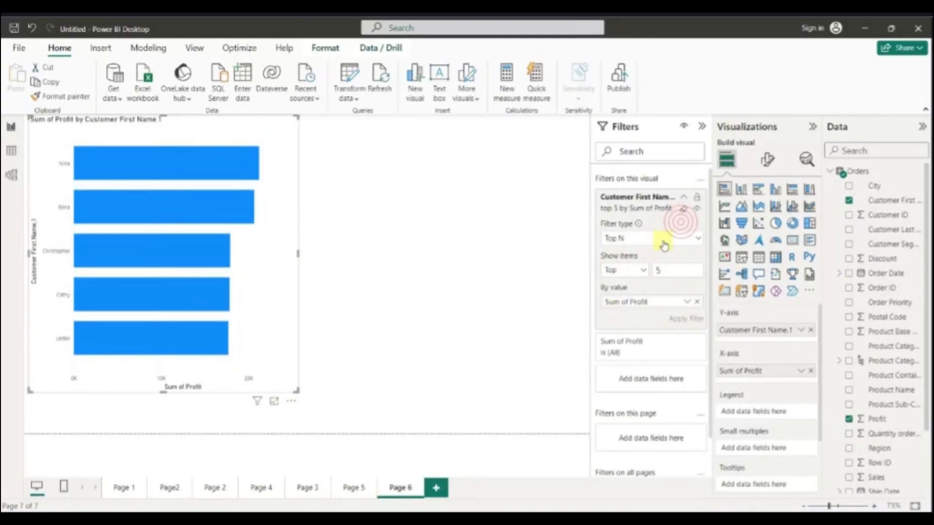
click(684, 214)
- Apply an advanced filter to the bar chart showing only customer first names that contain "jos"
click(652, 238)
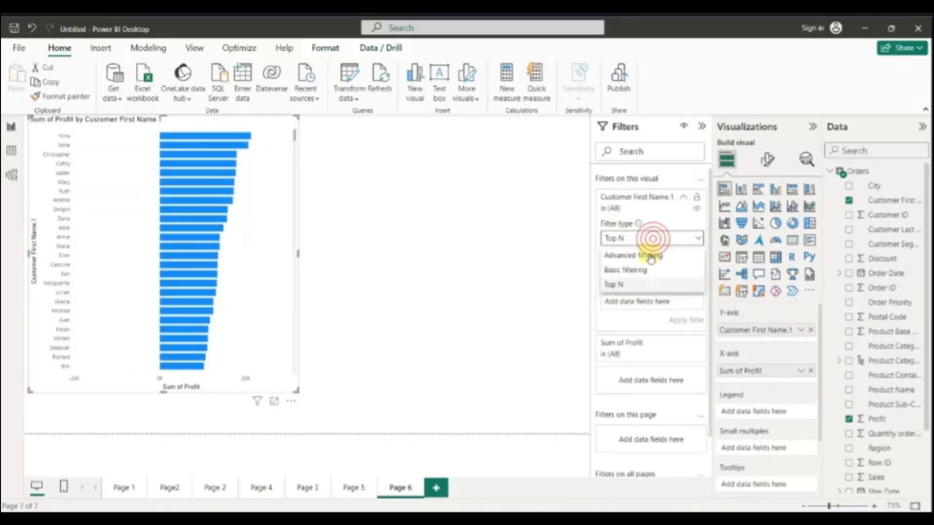
click(642, 255)
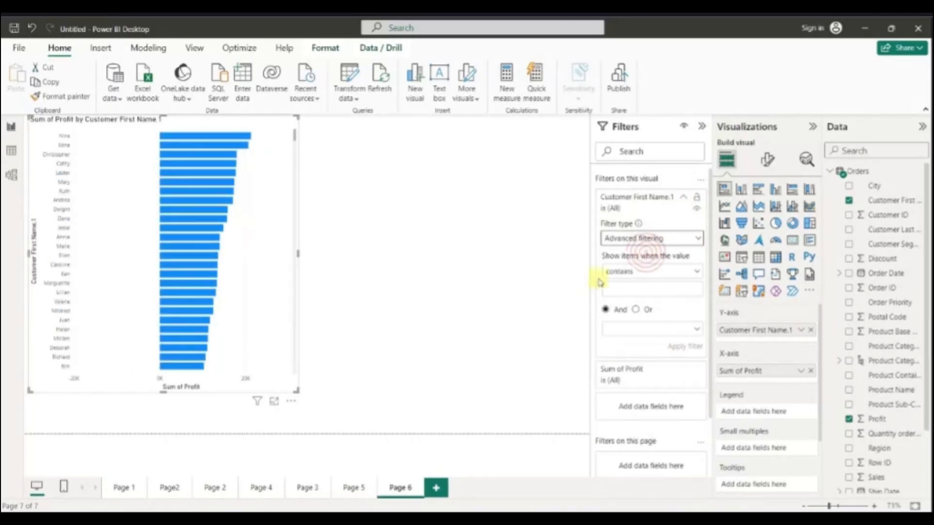
click(683, 271)
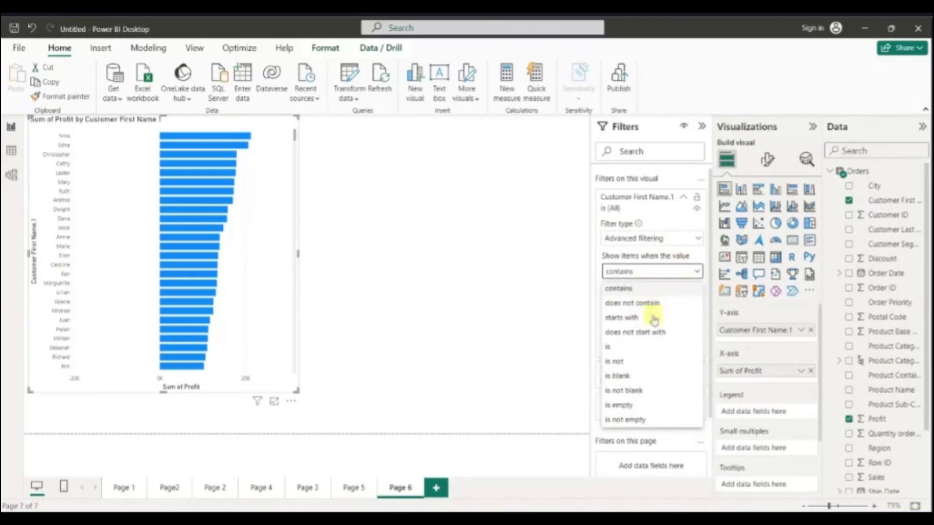
click(662, 270)
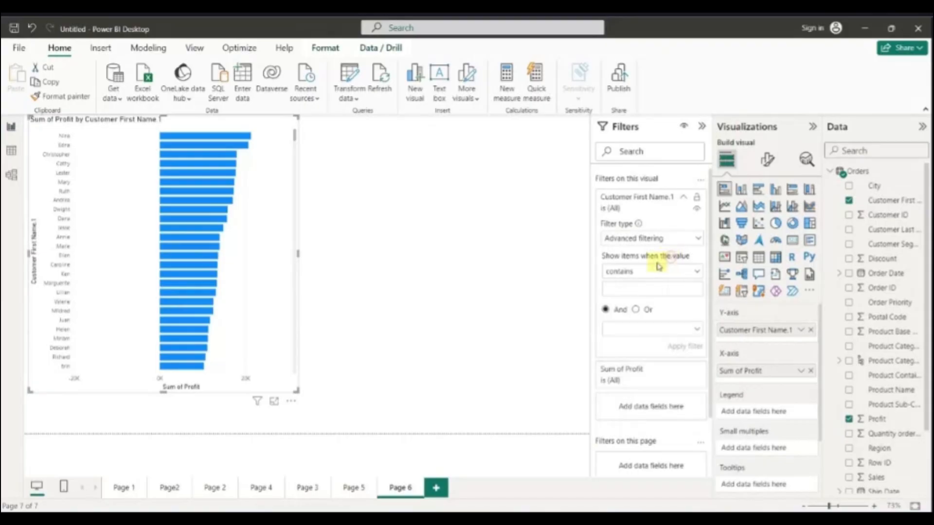
click(643, 287)
text(jo)
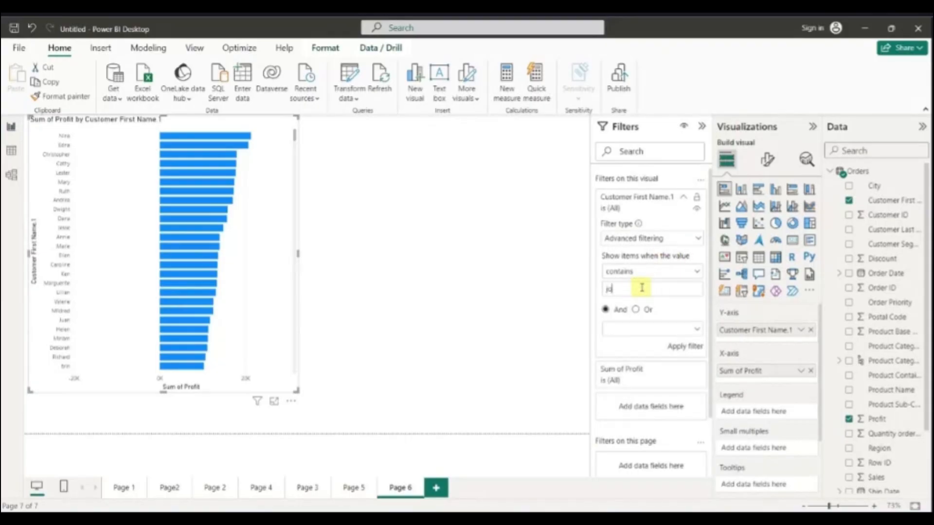
text(s)
click(679, 346)
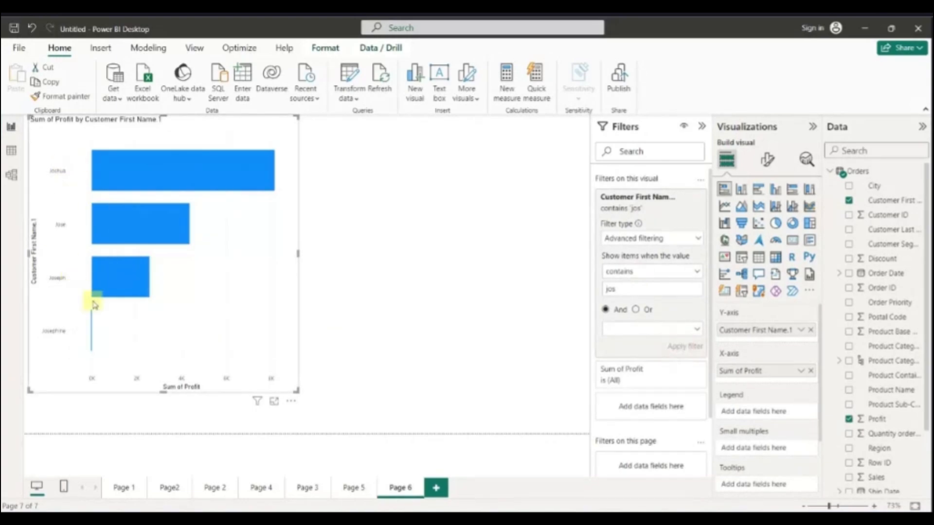
mouse_move(138, 287)
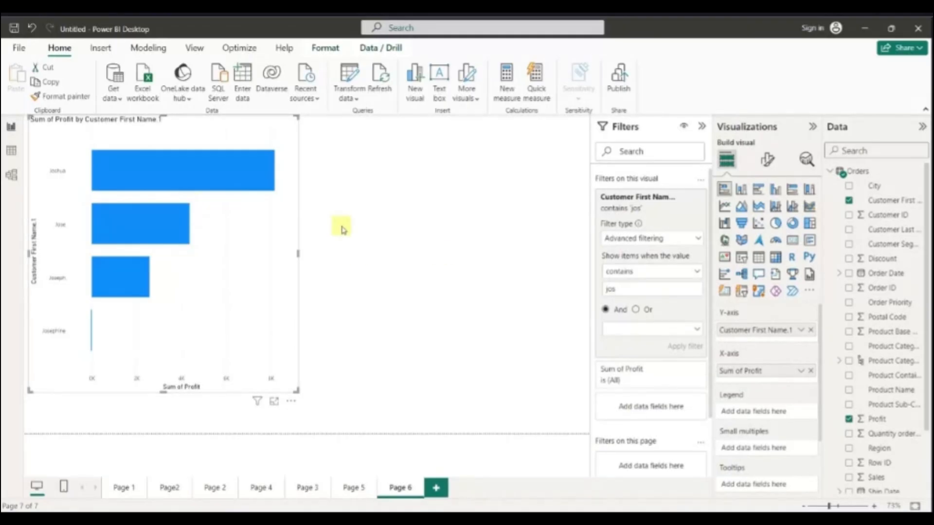
click(650, 238)
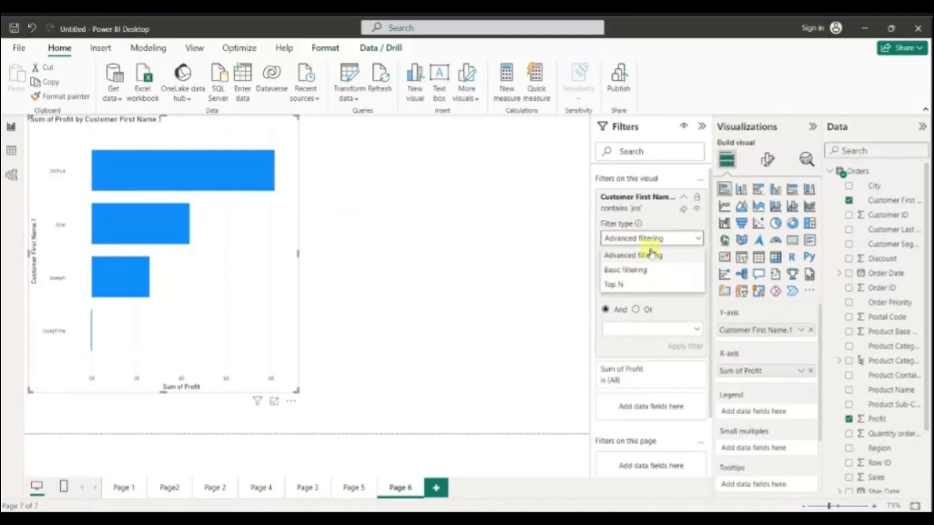
click(660, 236)
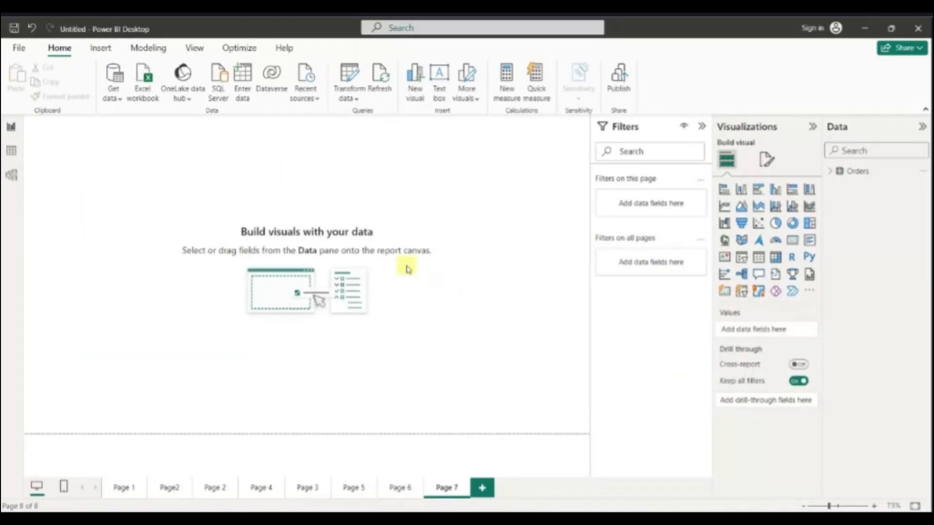
- Create a table by manual entry with a Customer column containing Apple, Google and MSFT
click(248, 88)
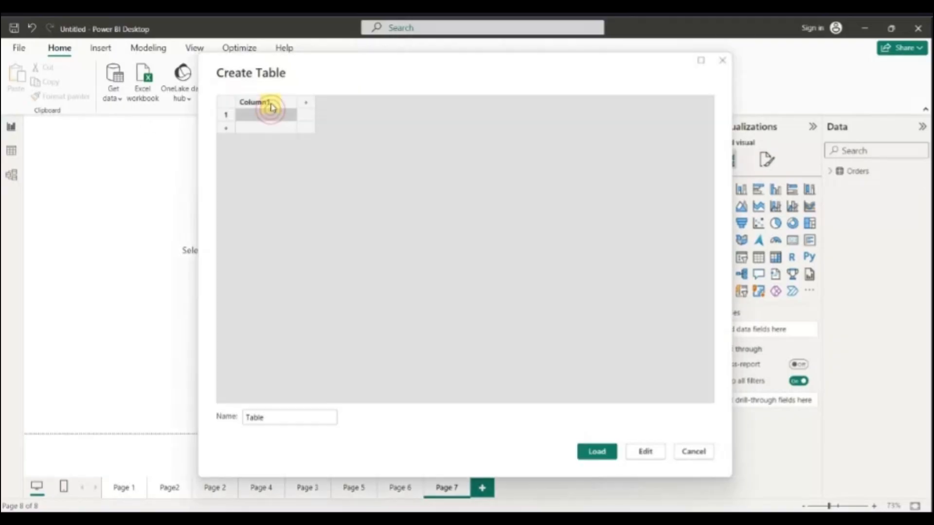
double_click(270, 103)
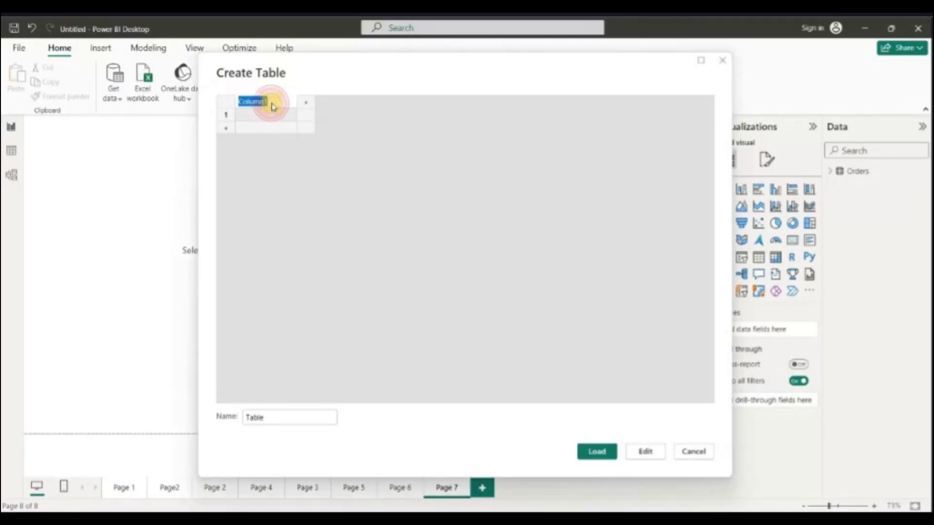
text(Customer)
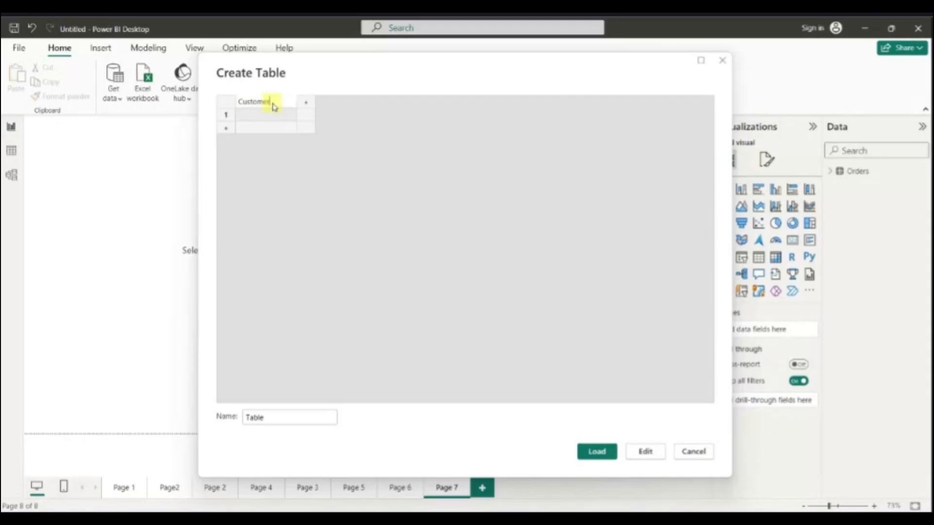
click(275, 116)
text(Apple)
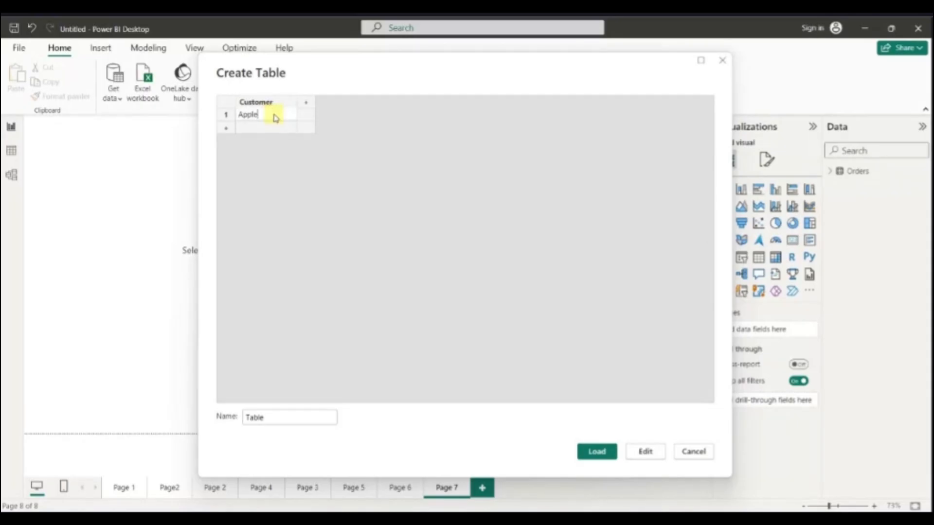
key(Return)
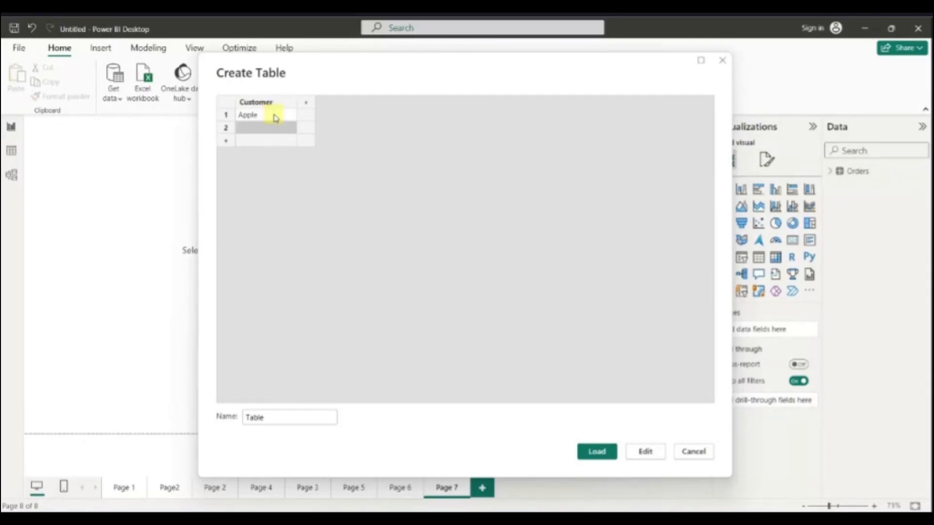
text(Google)
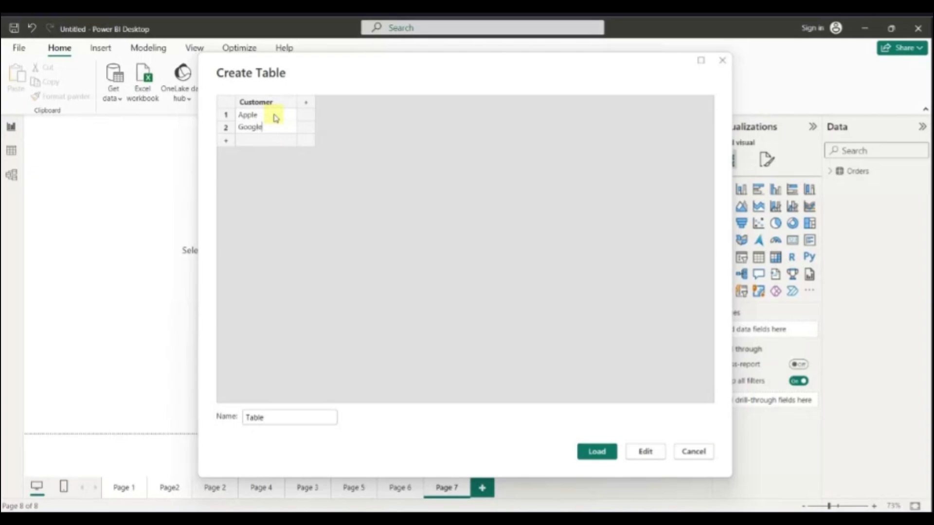
key(Return)
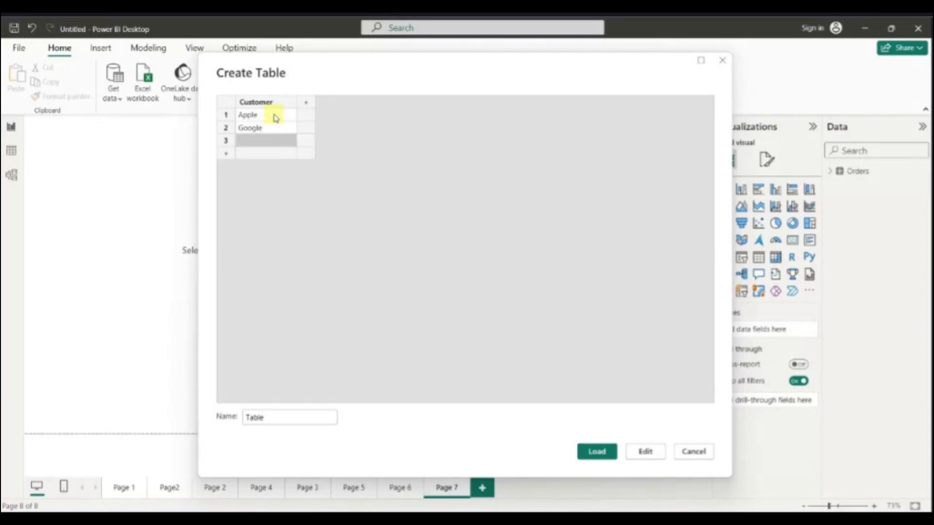
text(MSFT)
key(Return)
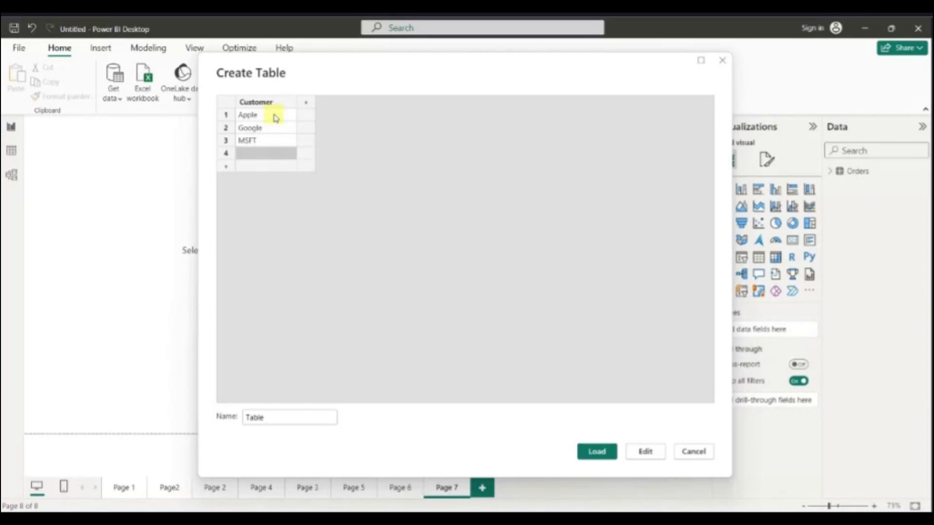
- Add a Sales column to the manual table with 80 for Apple, 100 for Google and 120 for MSFT
click(307, 104)
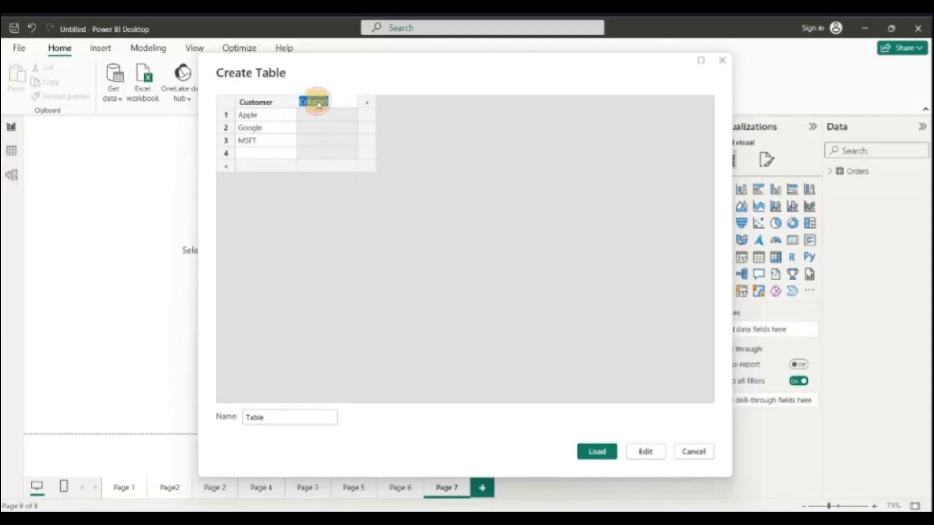
text(Sales)
key(Return)
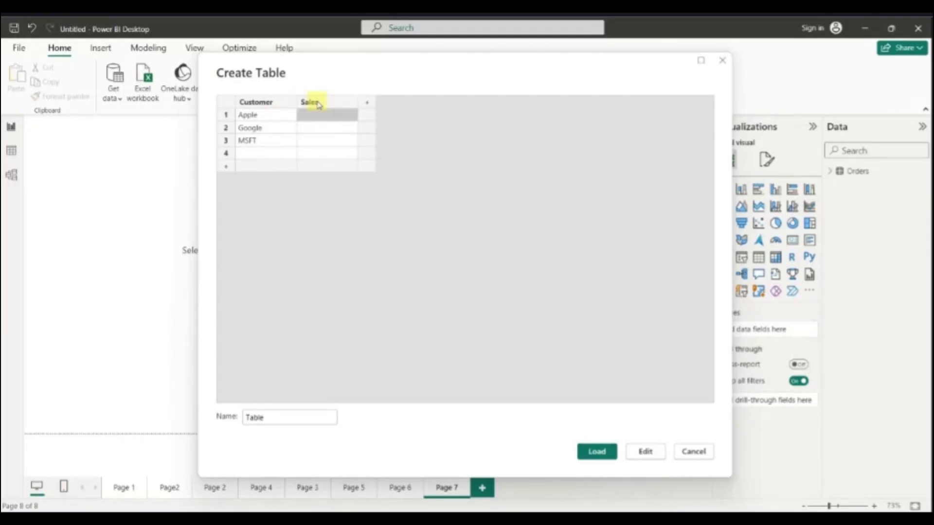
text(80)
key(Return)
text(100)
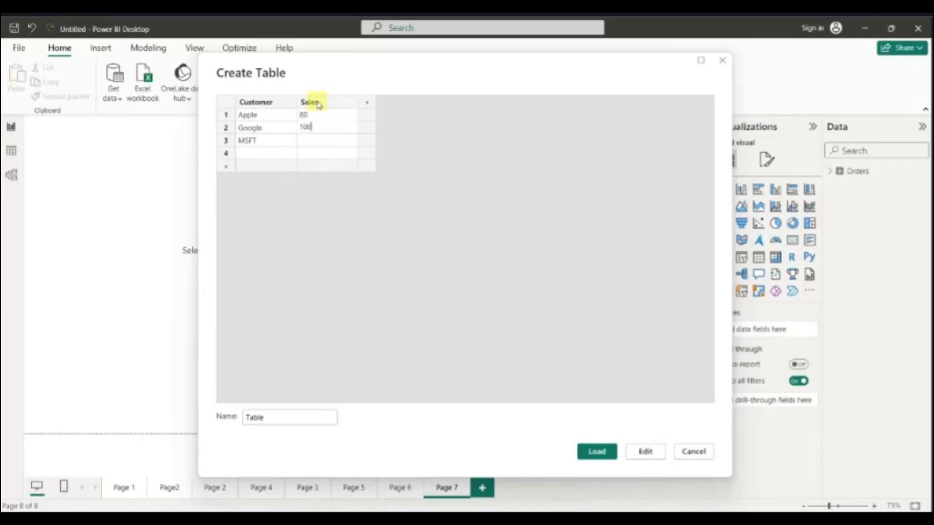
key(Return)
text(120)
key(Return)
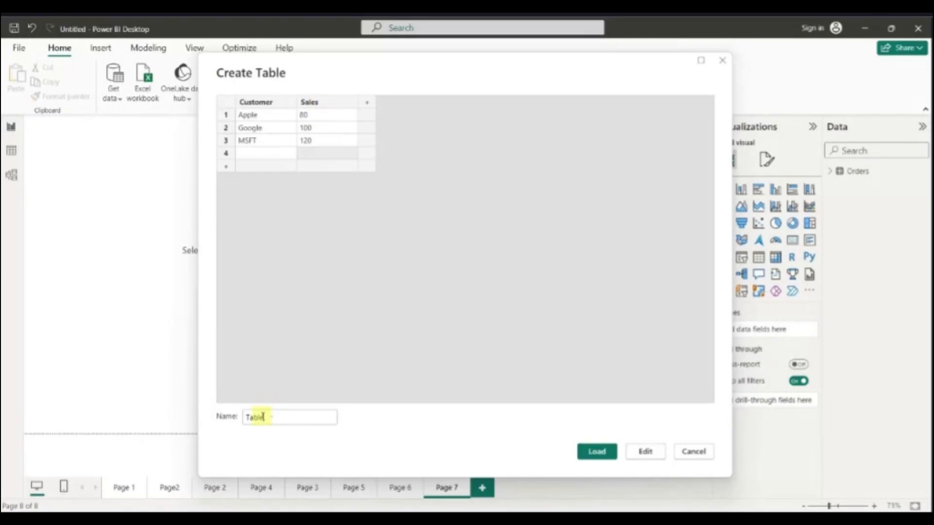
- Name the manually entered table Sales_manual and load it into the data model
drag(264, 418, 215, 409)
text(Sa)
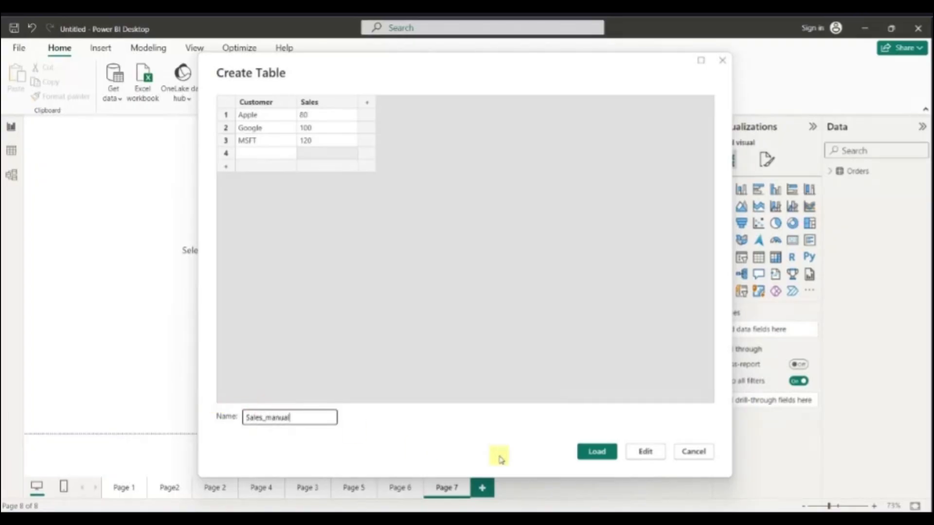
click(590, 451)
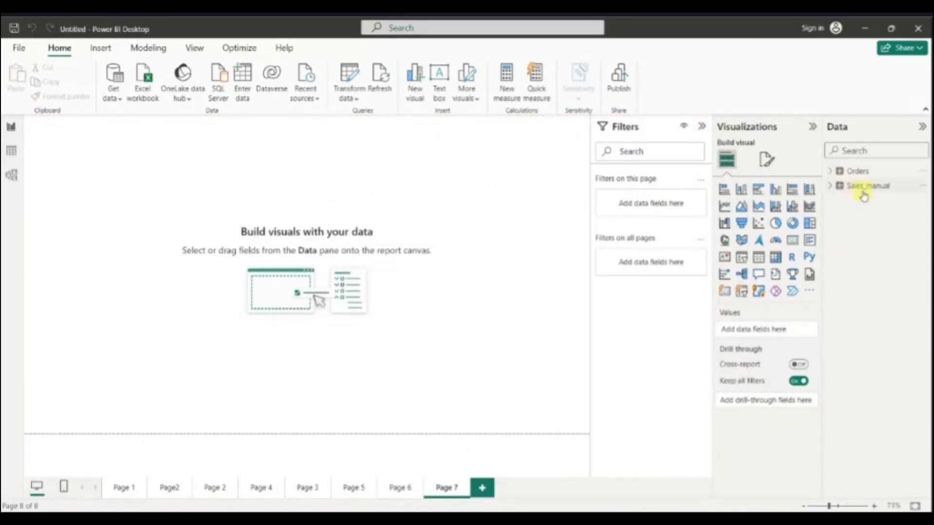
- Build an enlarged stacked bar chart of Sum of Sales by Customer from the Sales_manual table
click(830, 186)
click(848, 200)
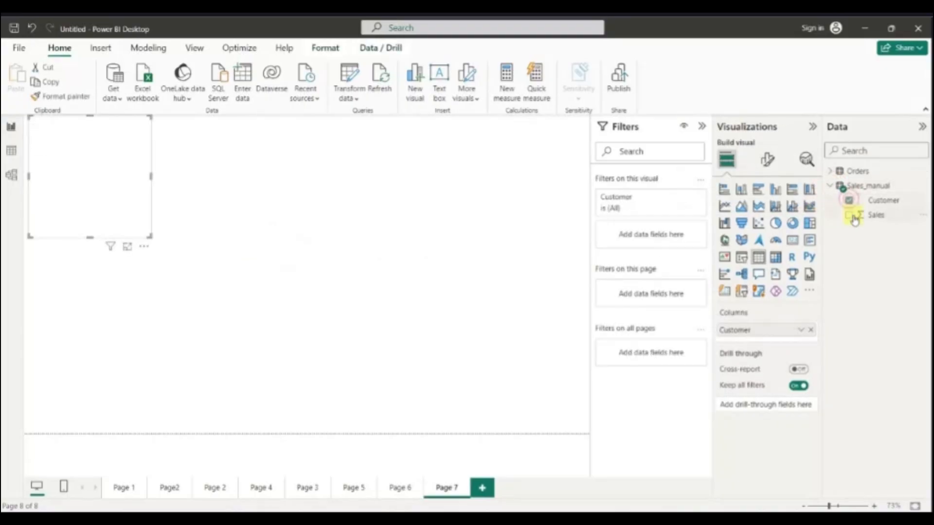
click(850, 215)
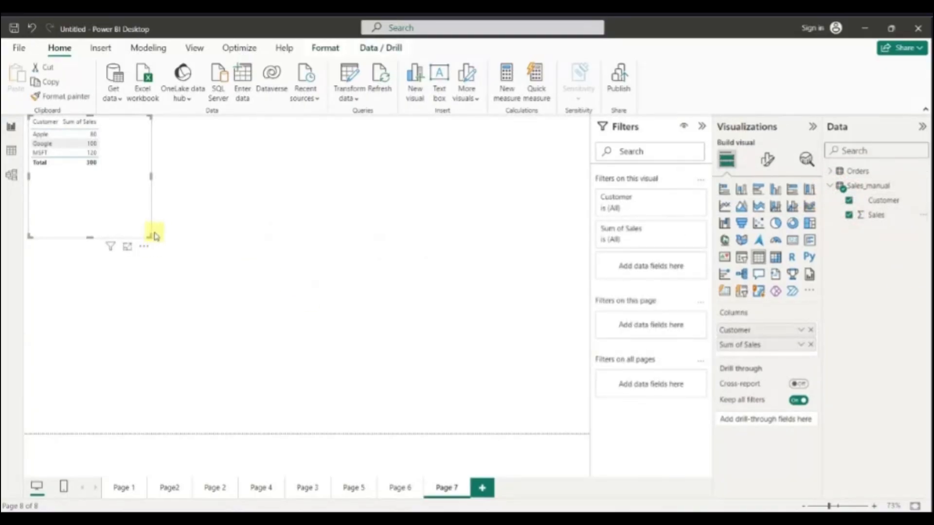
drag(150, 234, 423, 261)
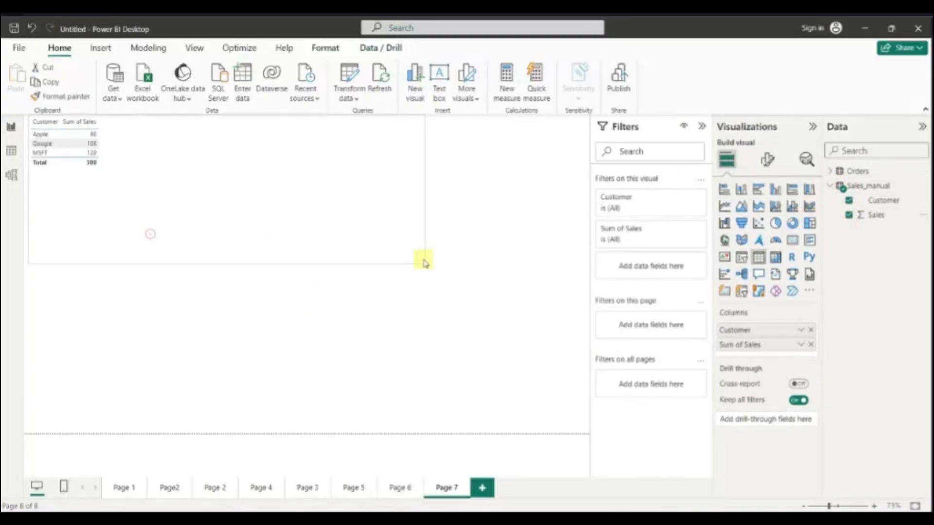
click(724, 190)
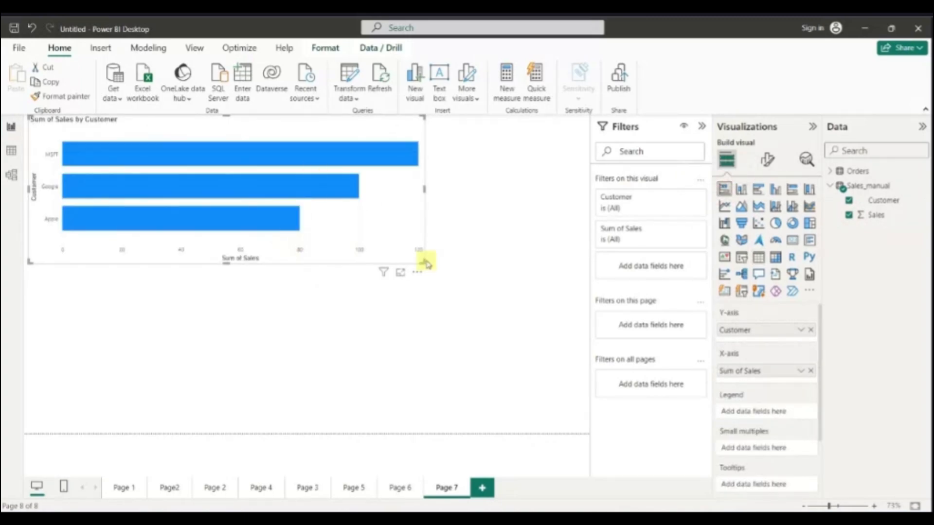
drag(420, 261, 478, 336)
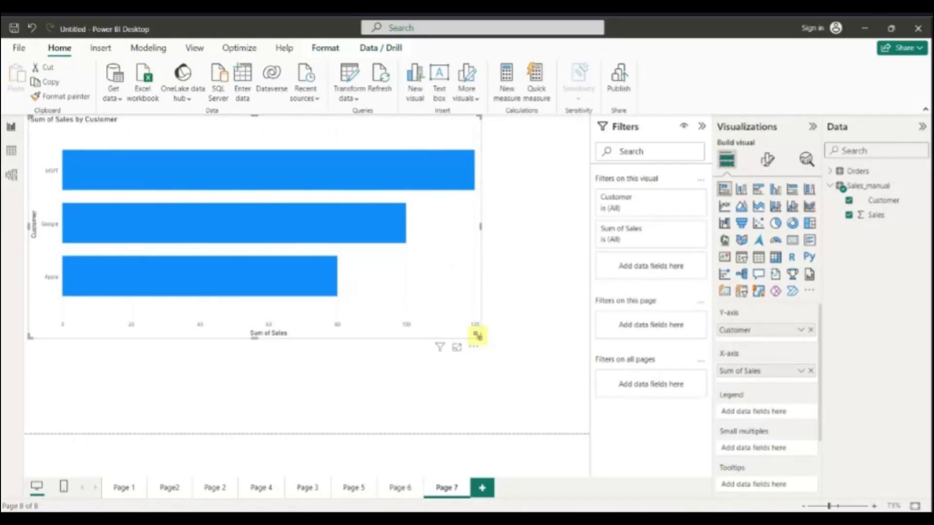
click(246, 96)
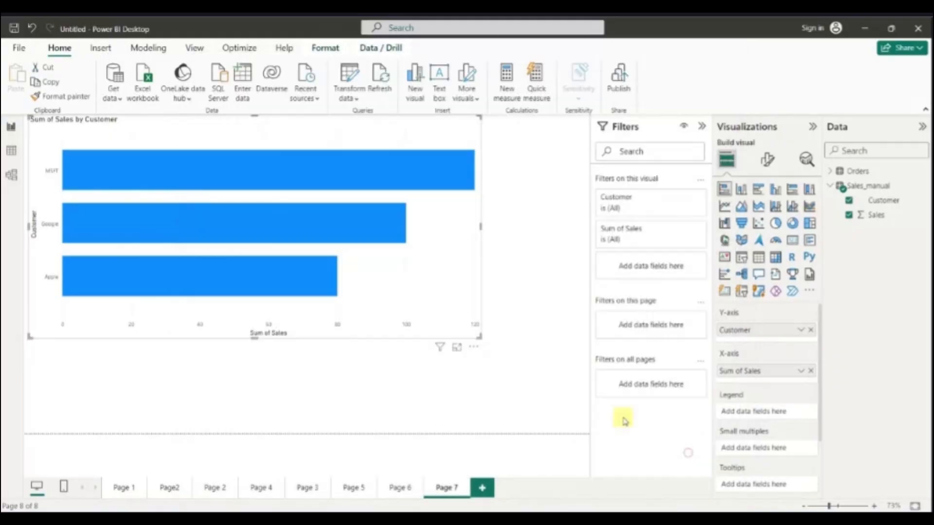
click(691, 452)
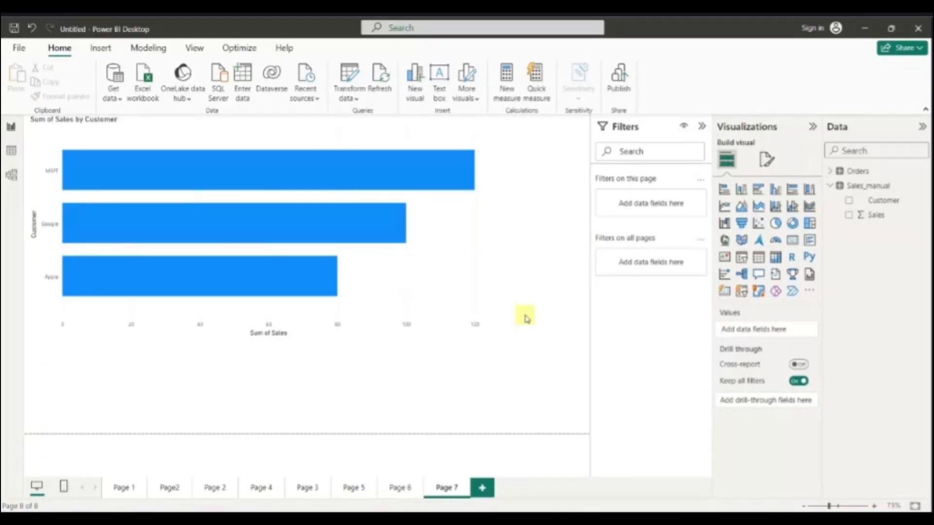
- Insert a text box on the report page containing "sales report"
click(99, 47)
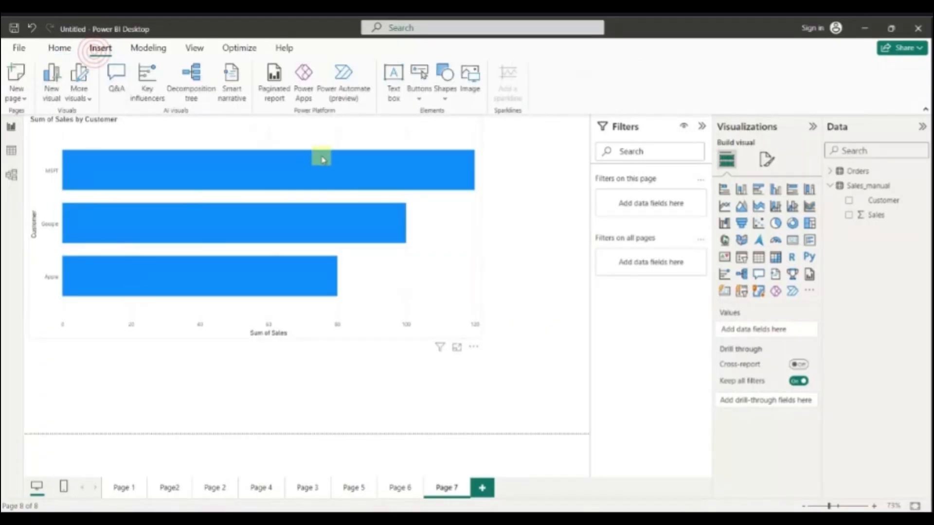
click(395, 88)
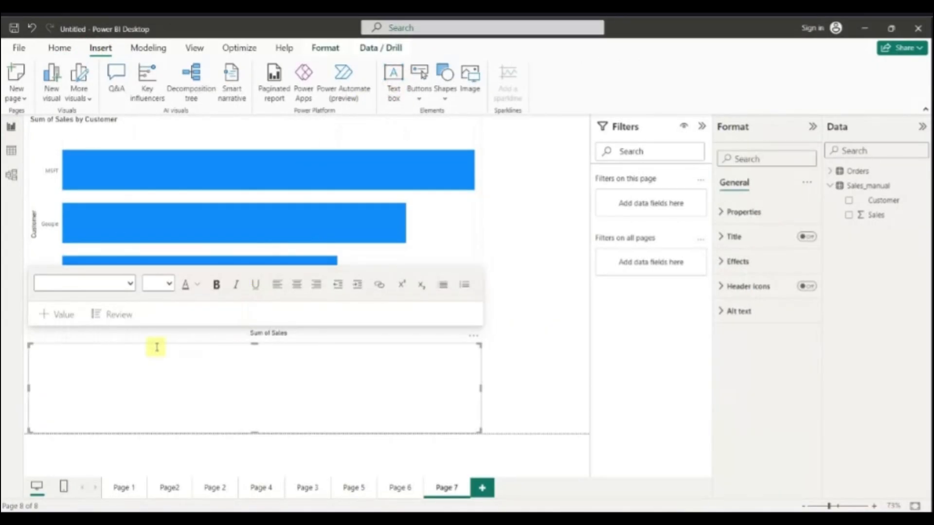
text(sales report)
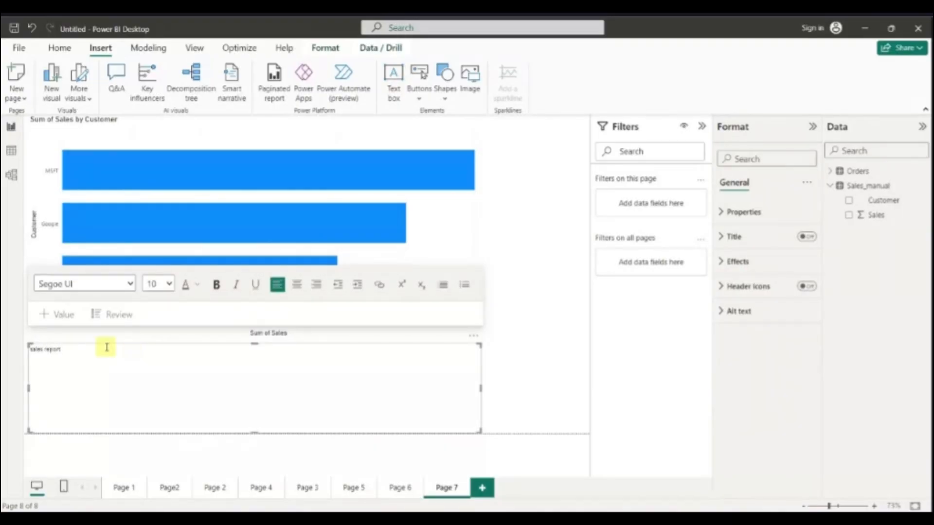
- Format the "sales report" text at size 40, bold and underlined, and fit the shrunken box into the report page's upper-right corner
drag(104, 348, 4, 350)
click(156, 285)
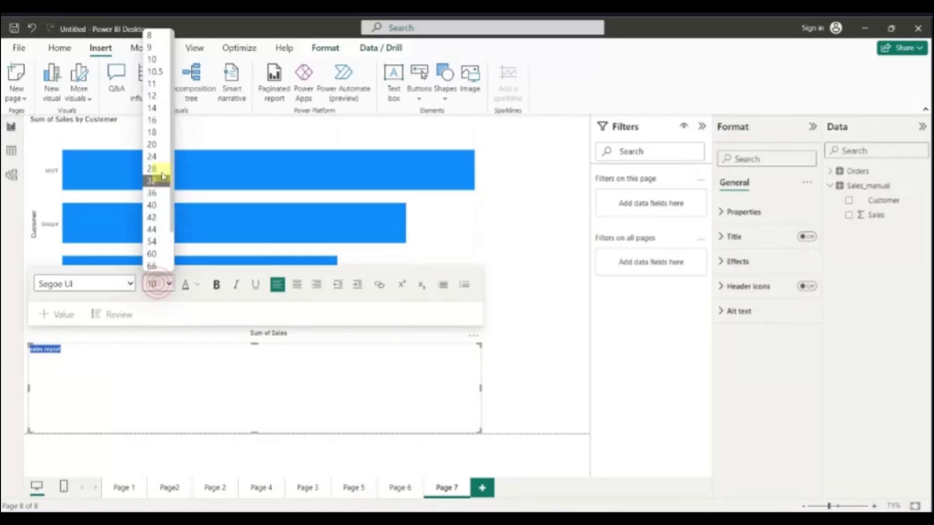
click(156, 209)
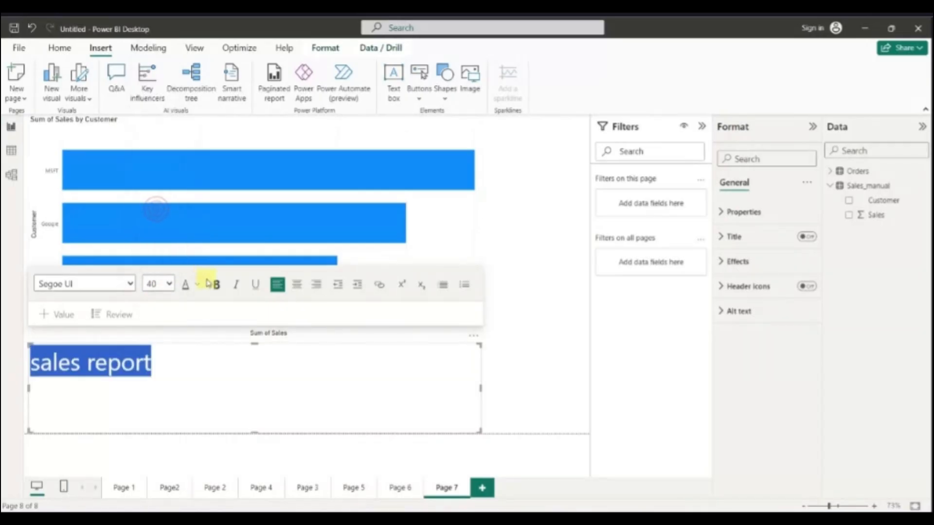
click(217, 285)
click(256, 284)
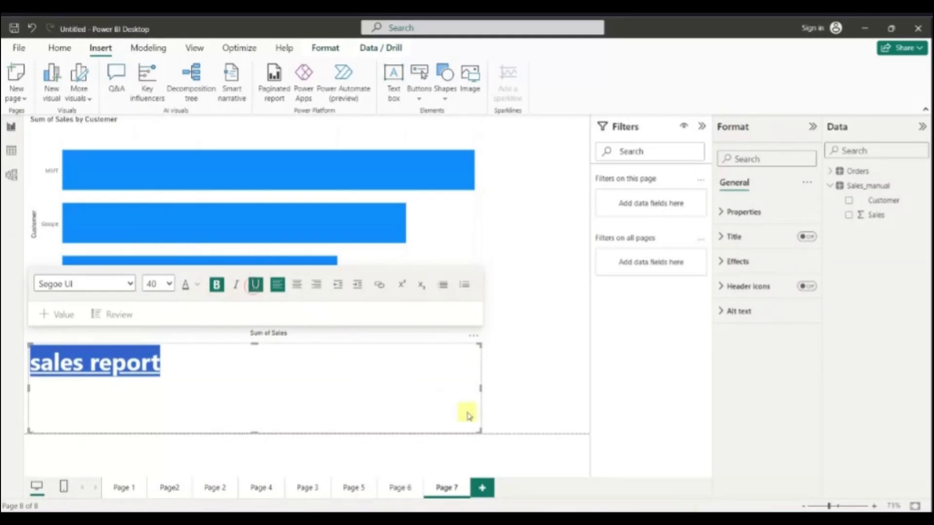
drag(474, 429, 187, 382)
drag(176, 344, 566, 119)
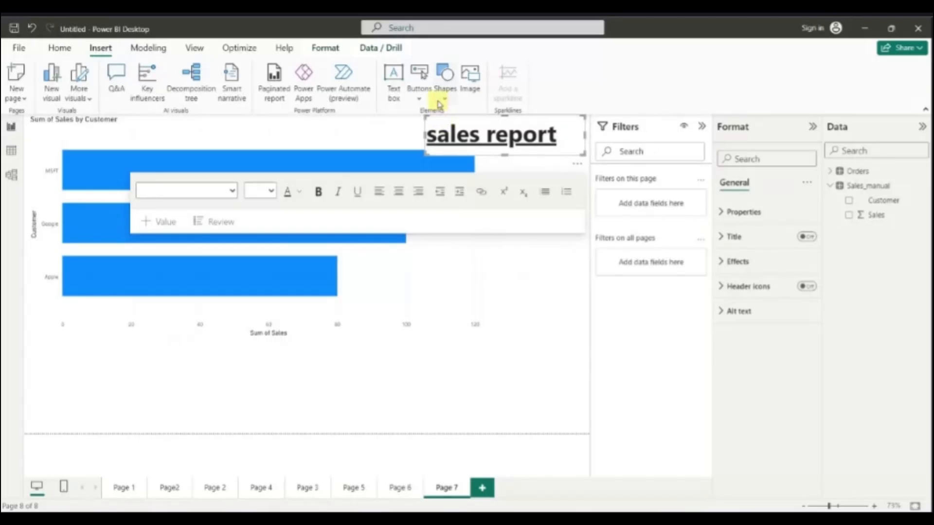
- Insert an up block arrow shape, shrink it, and place it beside the Apple bar, pointing at the Google bar
click(444, 97)
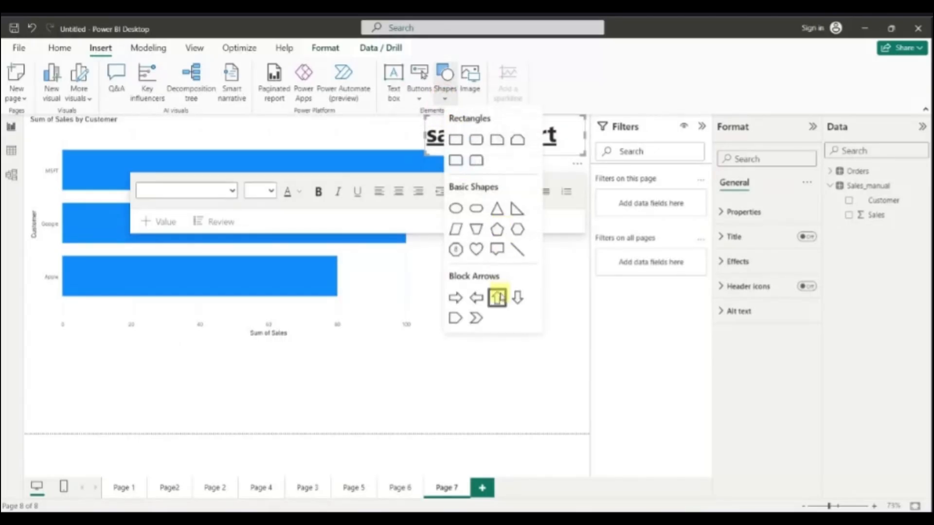
click(497, 298)
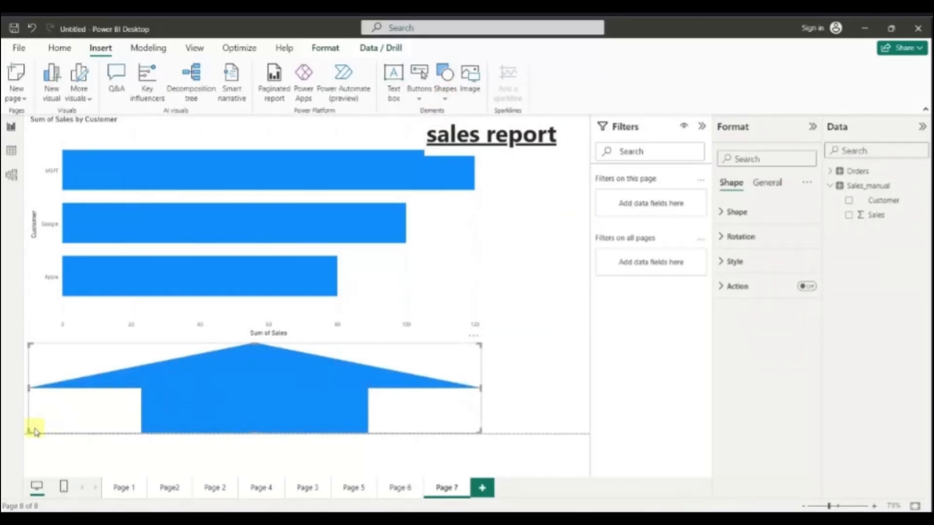
drag(30, 430, 378, 269)
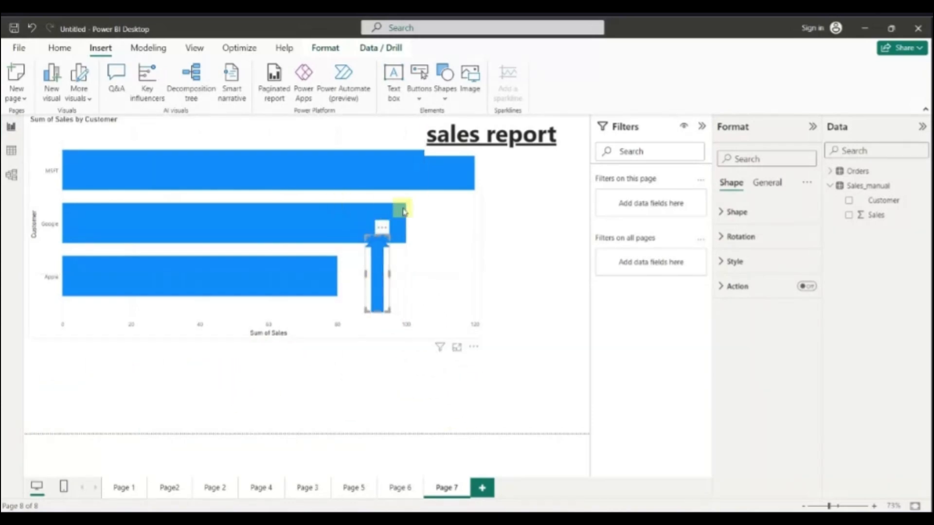
- Insert the Power BI logo image and shrink it into the report page's lower-right corner
click(480, 76)
double_click(160, 130)
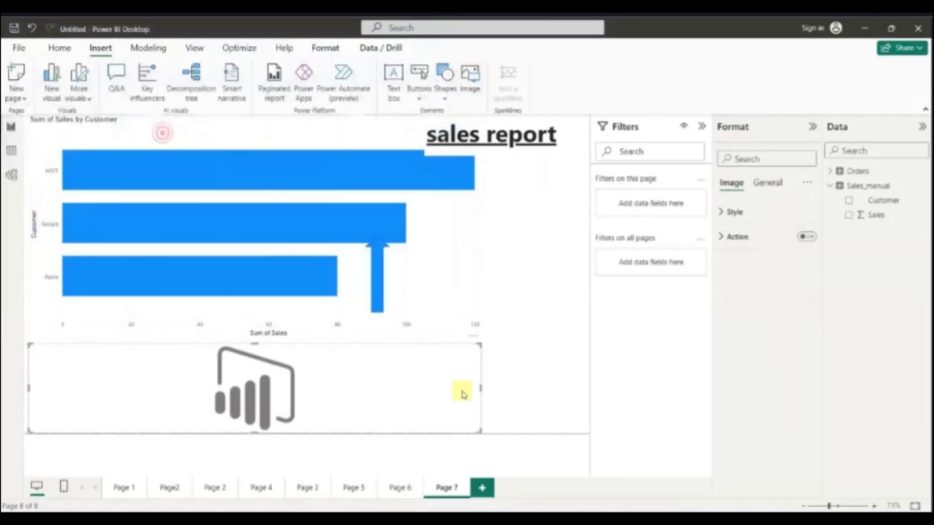
drag(82, 384, 217, 389)
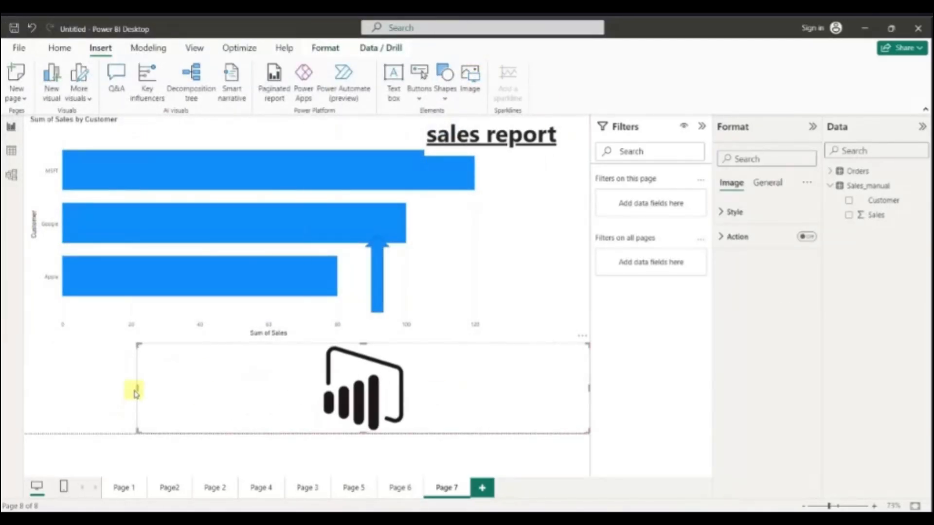
drag(138, 387, 497, 406)
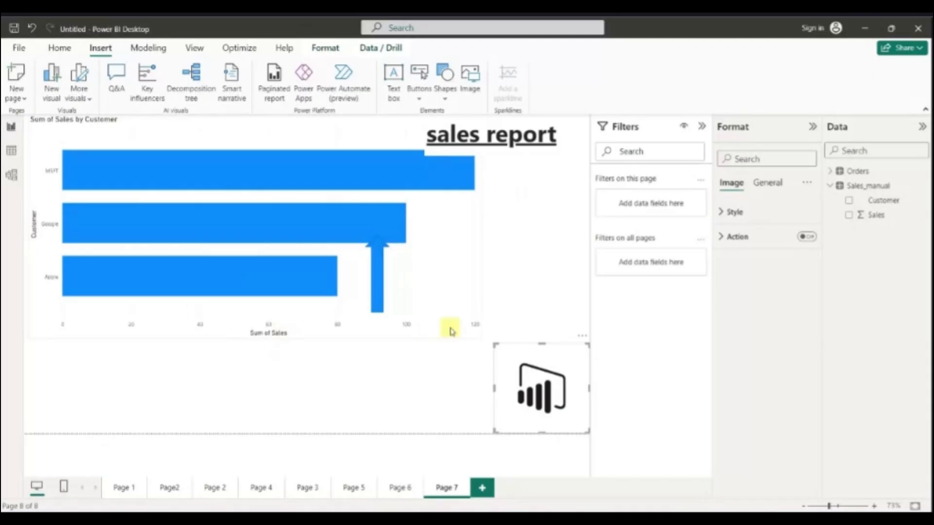
- Insert a Q&A button and place it in the empty area below the bar chart
click(420, 99)
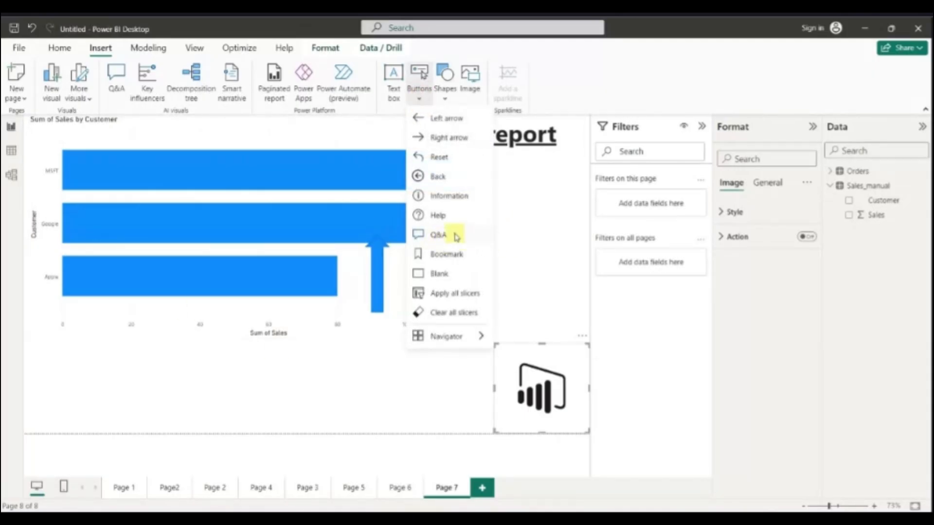
click(438, 235)
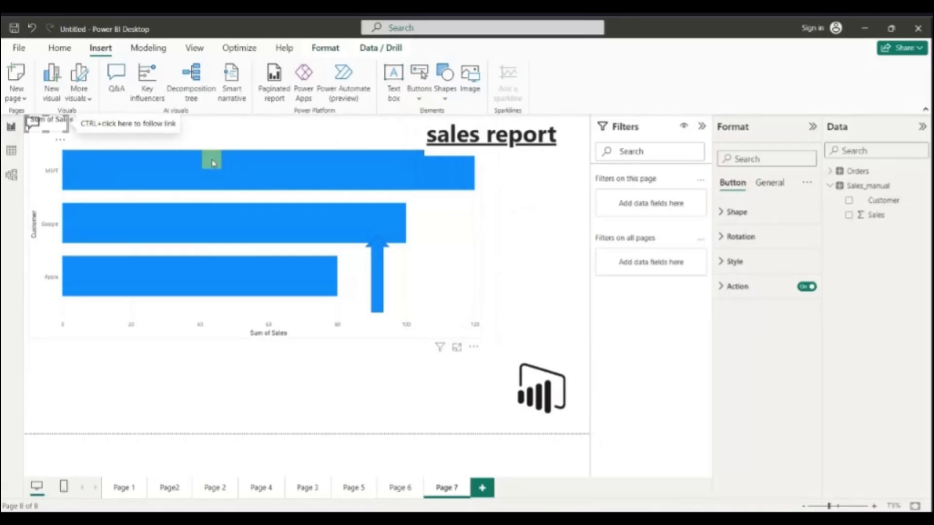
drag(59, 124, 307, 406)
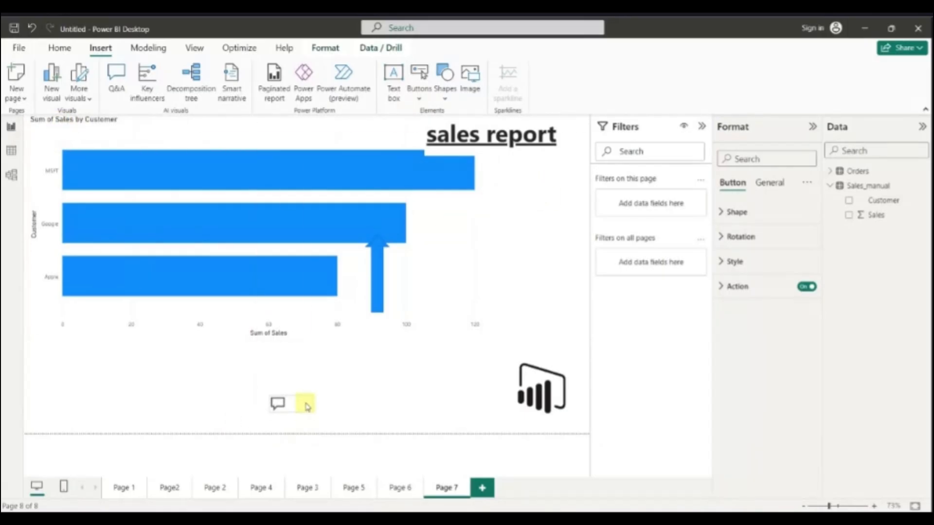
- Check the Q&A button's action type, and test the button by opening and closing its question dialog
click(720, 287)
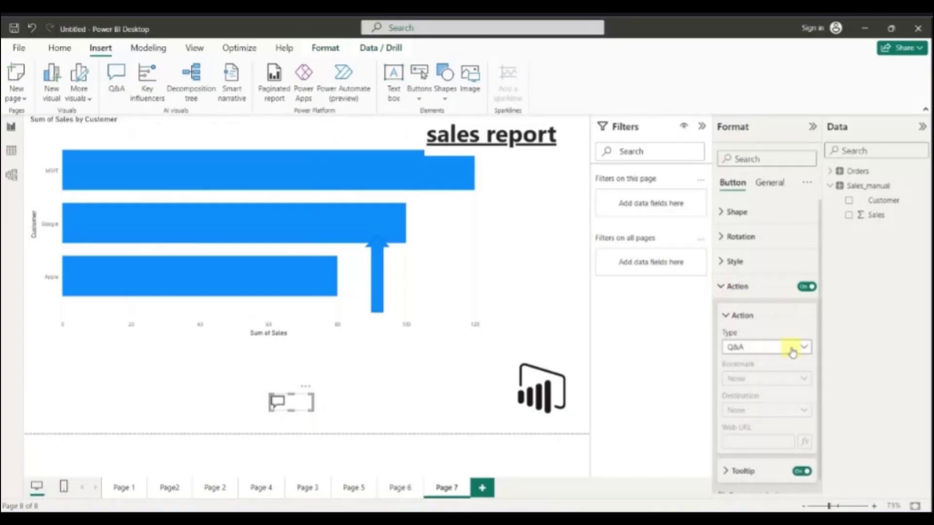
click(382, 386)
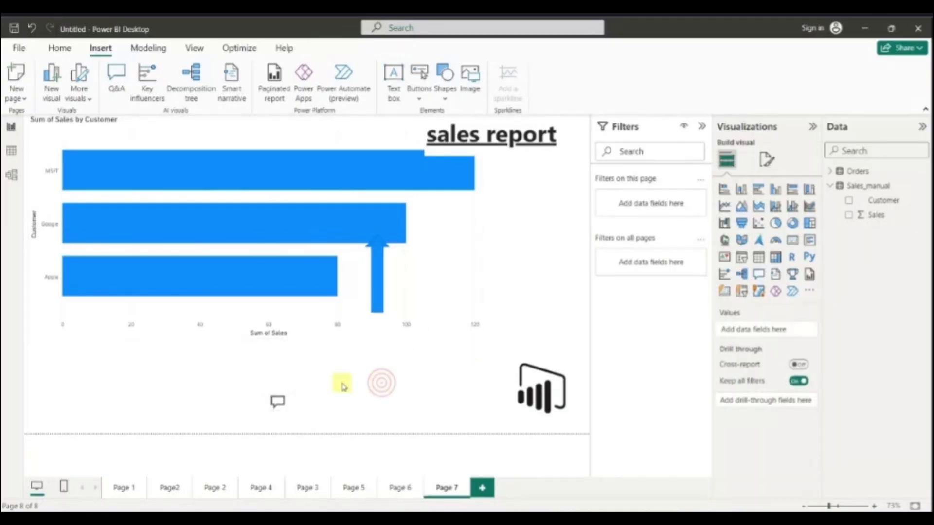
ctrl+click(281, 408)
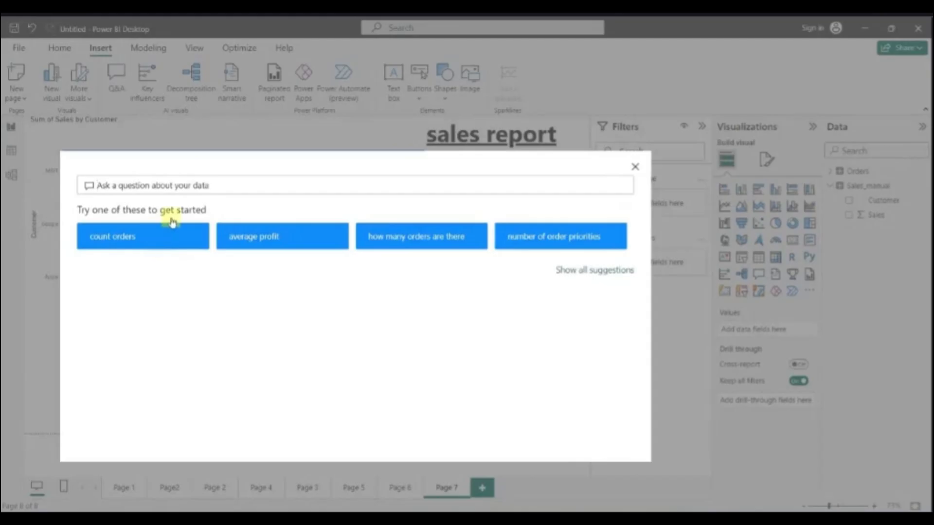
click(636, 167)
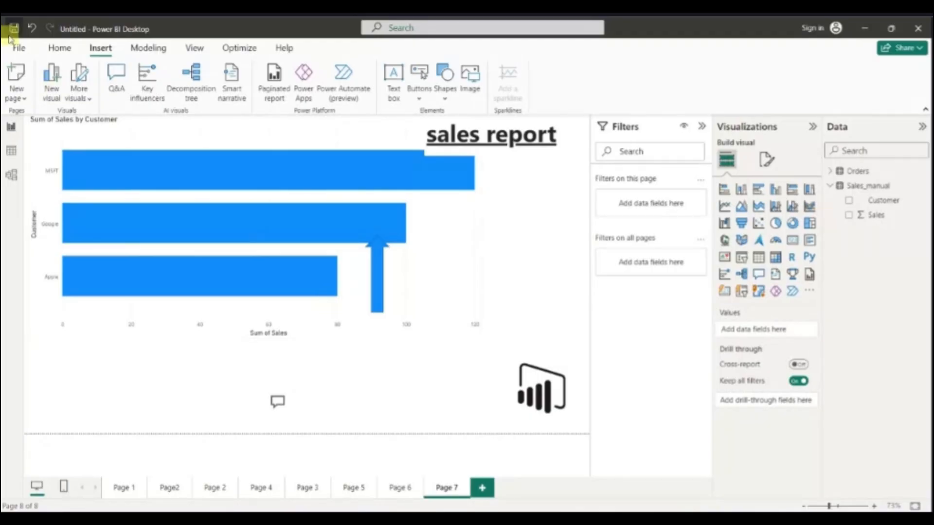
- Start a new report and load the Orders and Users sheets from sample-superstore-subset-excel.xlsx
click(18, 47)
click(33, 65)
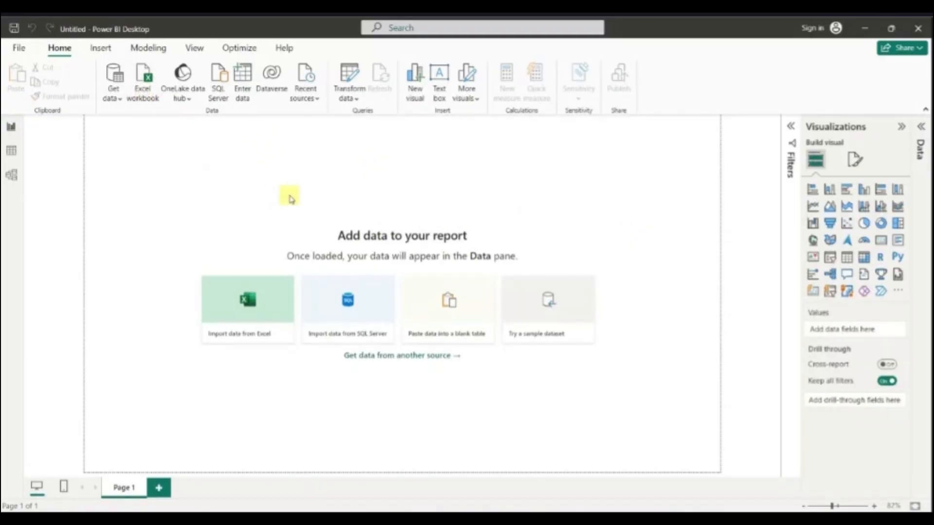
click(168, 130)
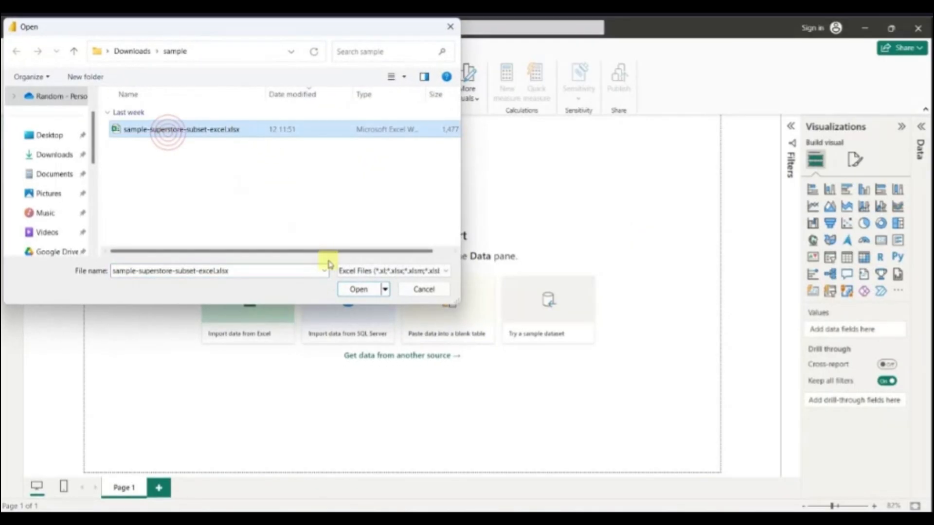
click(359, 290)
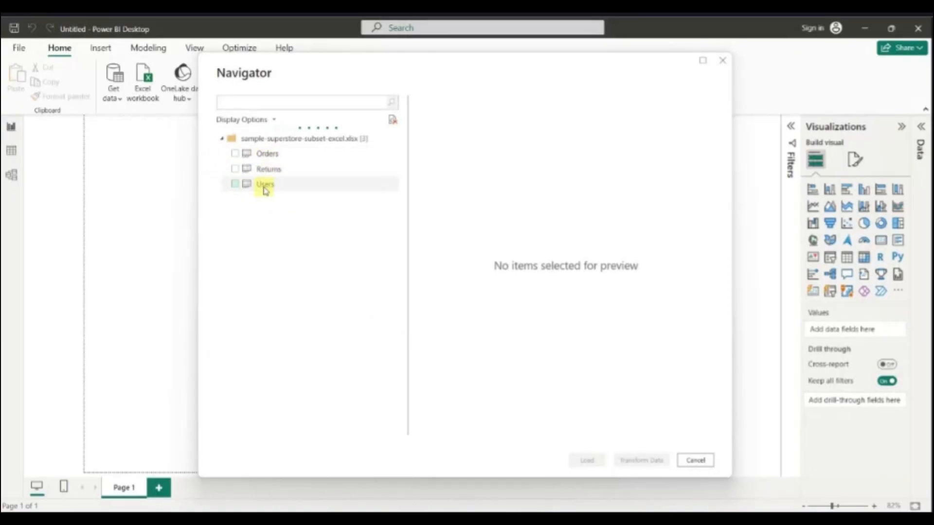
click(234, 184)
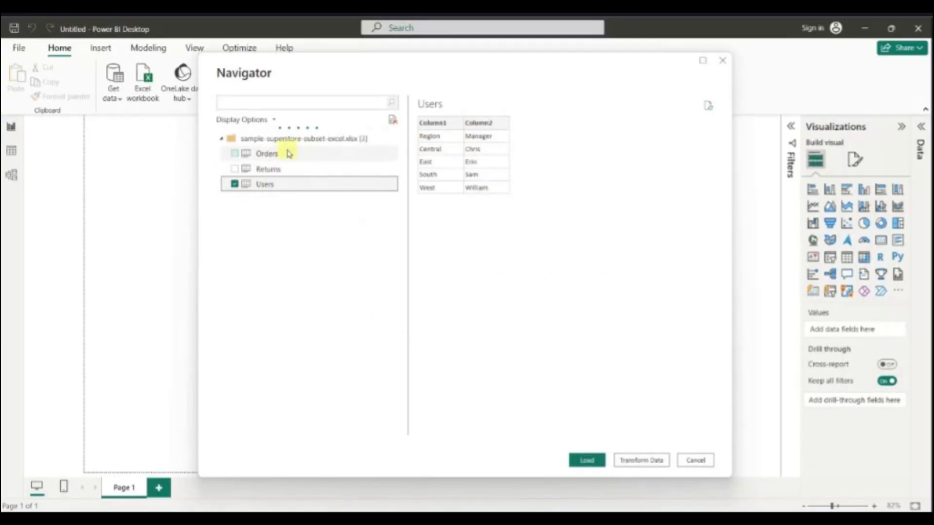
click(234, 155)
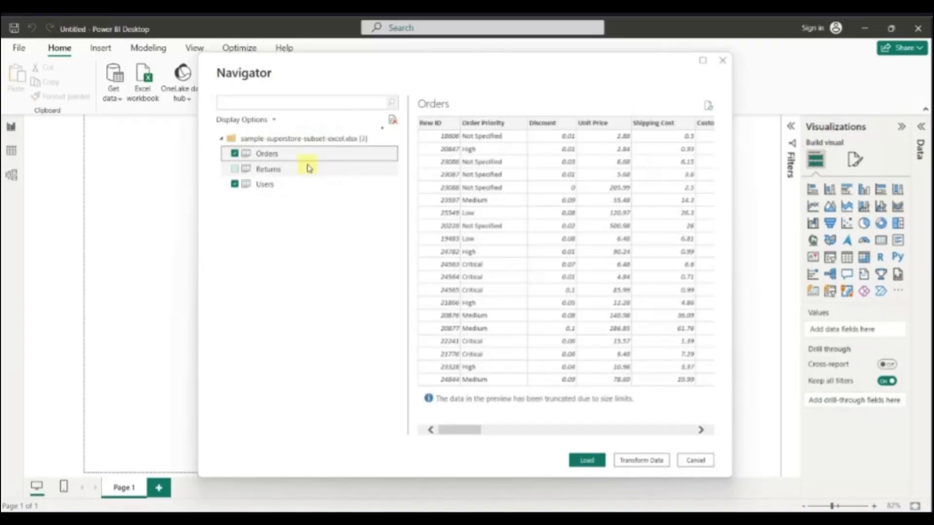
click(584, 460)
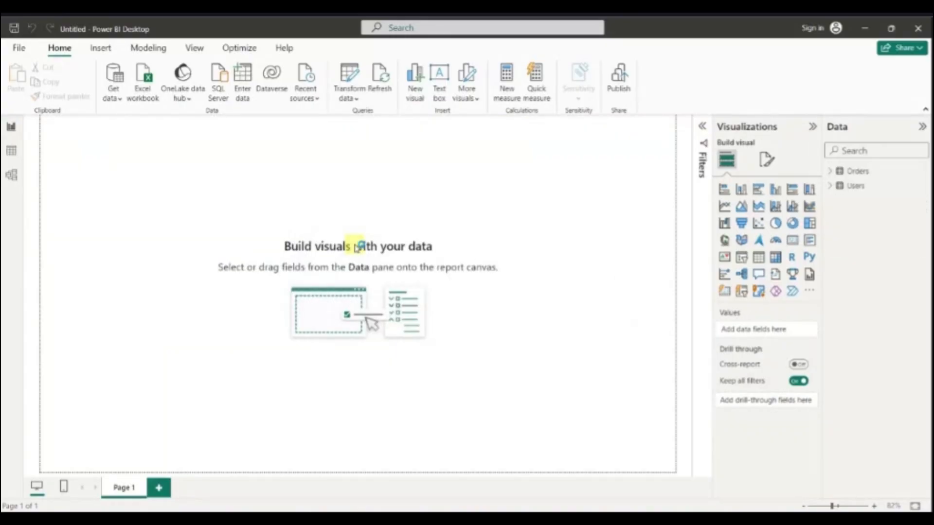
- Examine the fields of the loaded Orders and Users tables
click(830, 171)
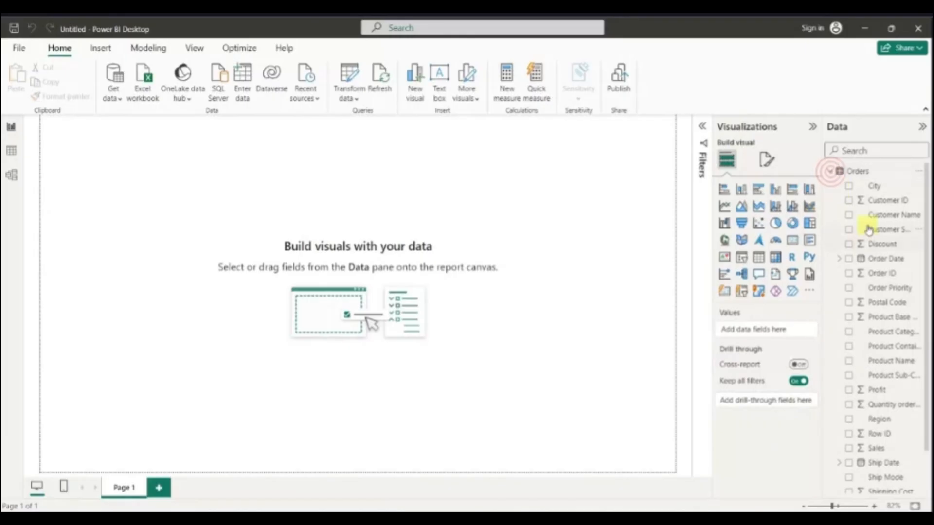
scroll(869, 252, down, 2)
scroll(833, 197, up, 2)
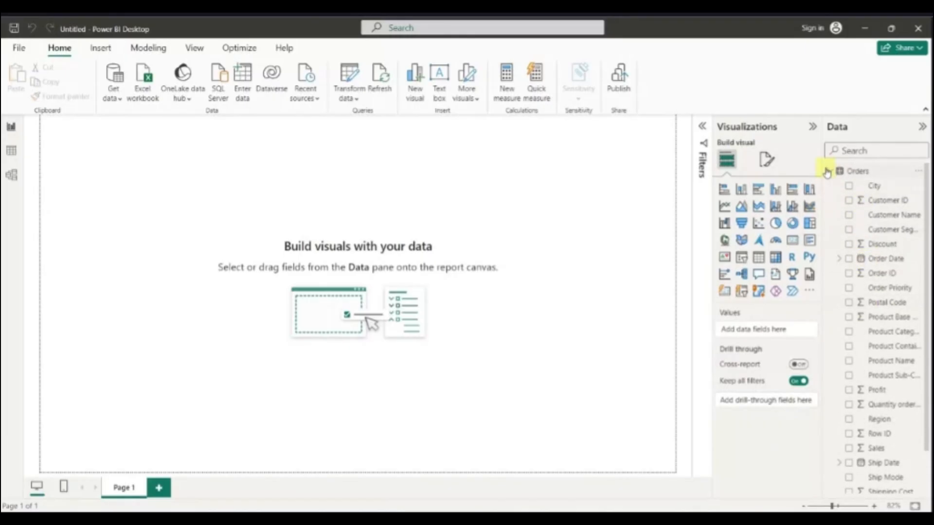
click(830, 172)
click(830, 186)
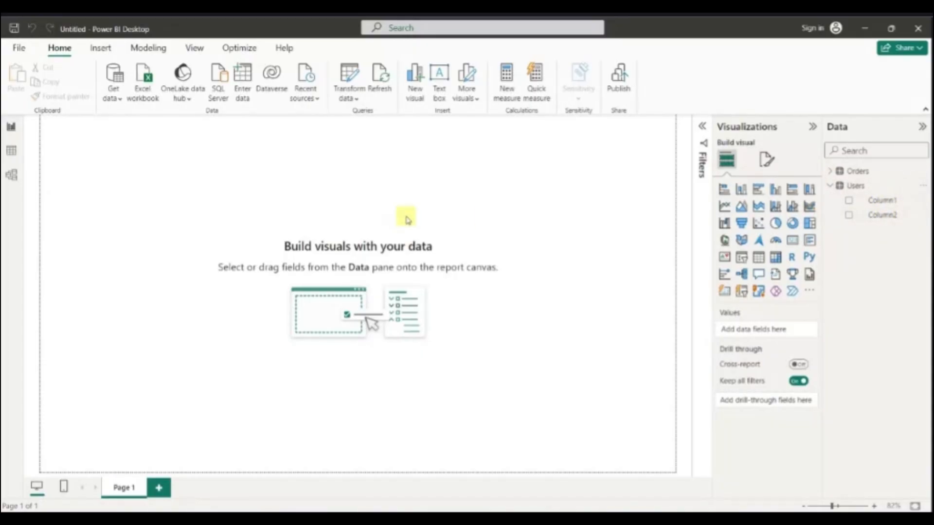
- In Power Query Editor, compare Users with Orders, use the first row of Users as headers, and apply the changes
click(354, 98)
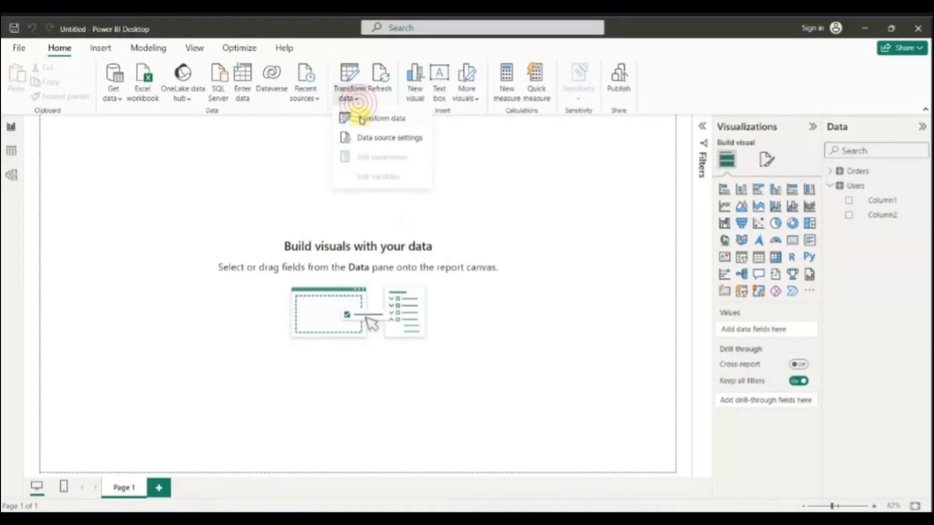
click(357, 118)
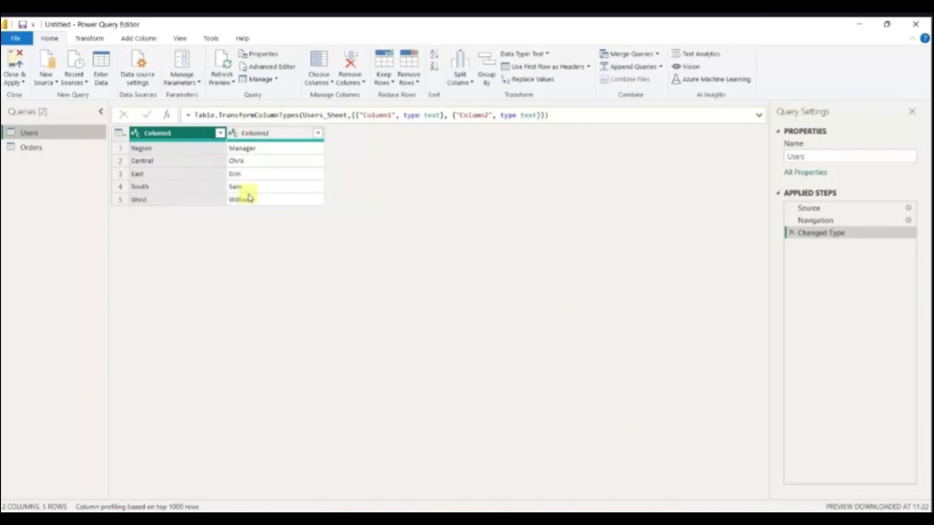
click(58, 147)
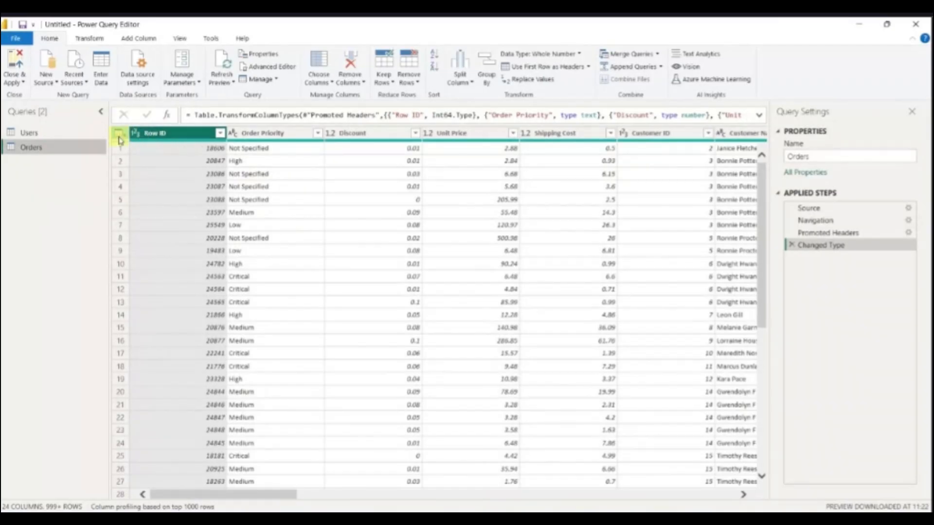
click(50, 134)
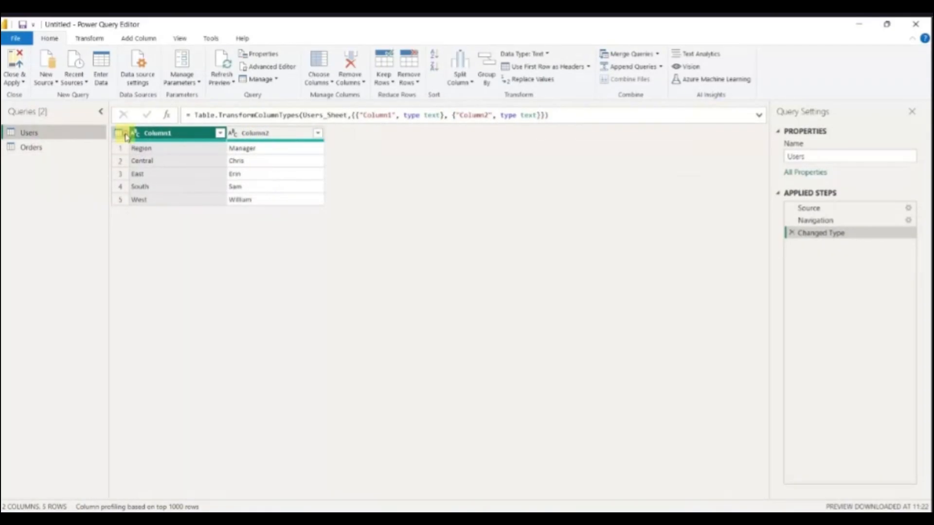
click(123, 133)
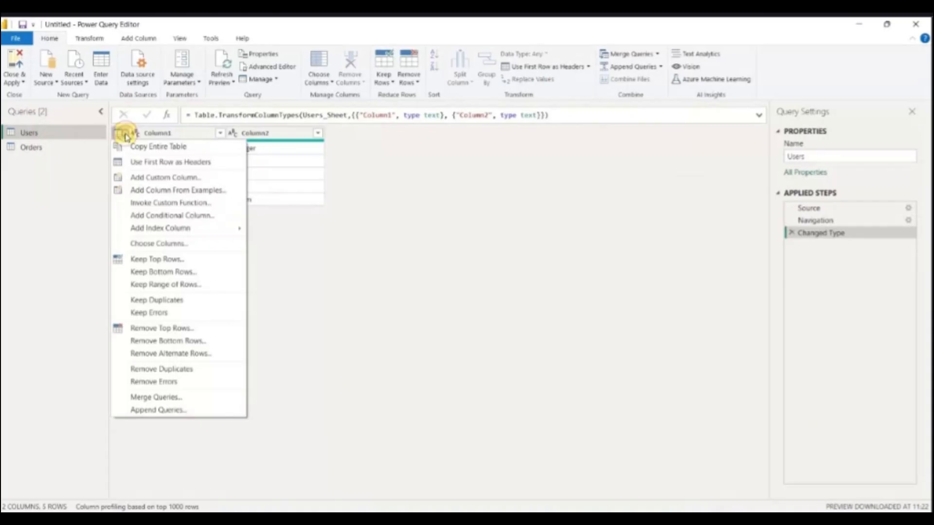
click(192, 165)
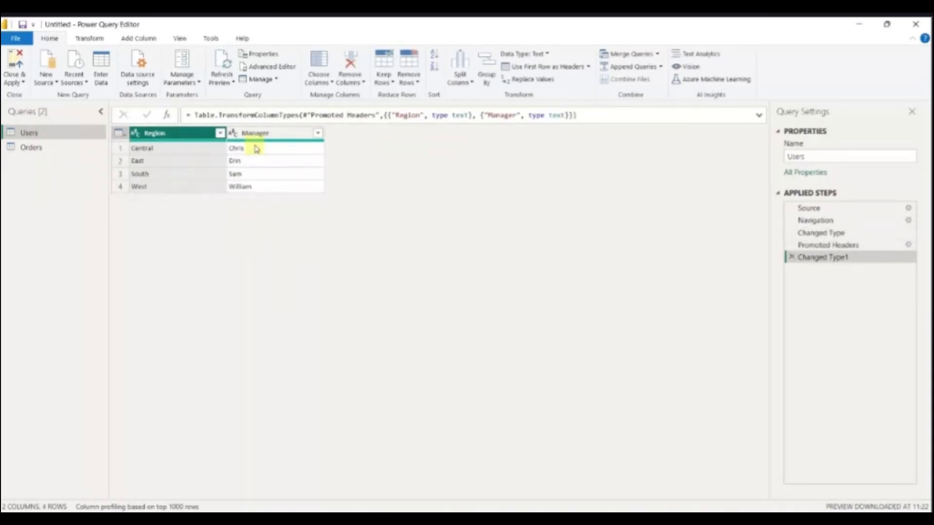
click(9, 71)
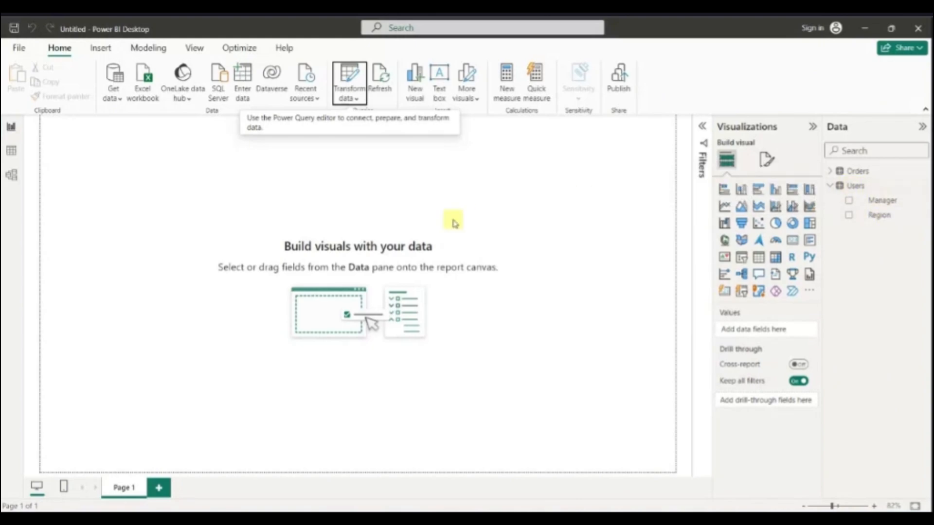
- In the model view, move the Users table away from Orders to expose their relationship line, and find the Region field in Orders
click(8, 178)
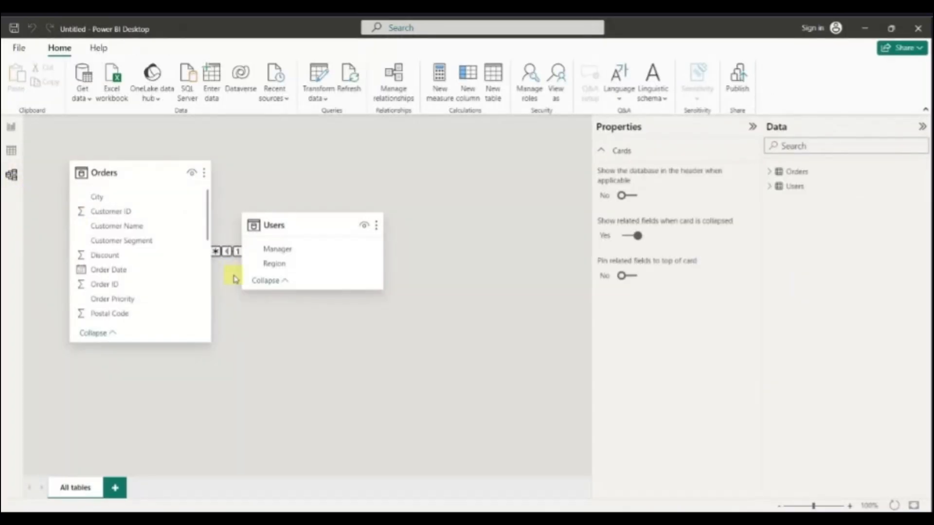
drag(303, 220, 458, 234)
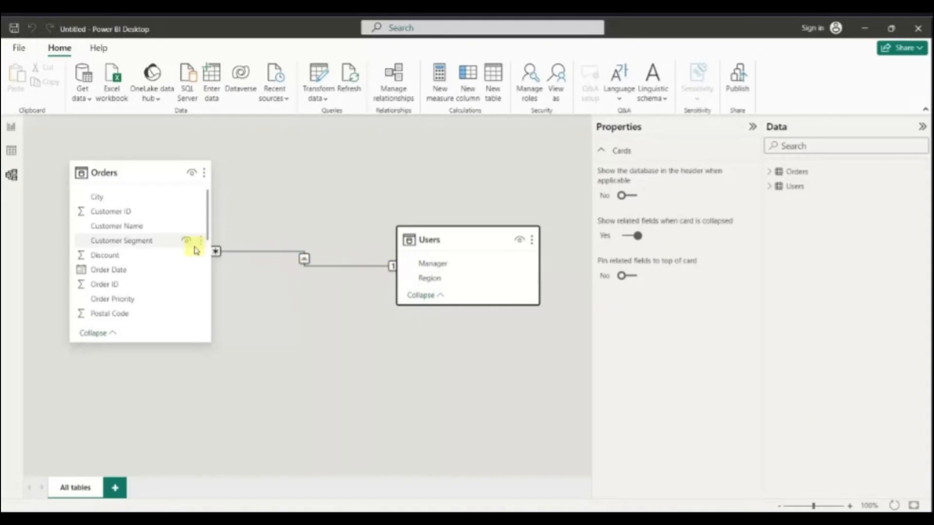
scroll(191, 246, down, 3)
scroll(191, 251, down, 4)
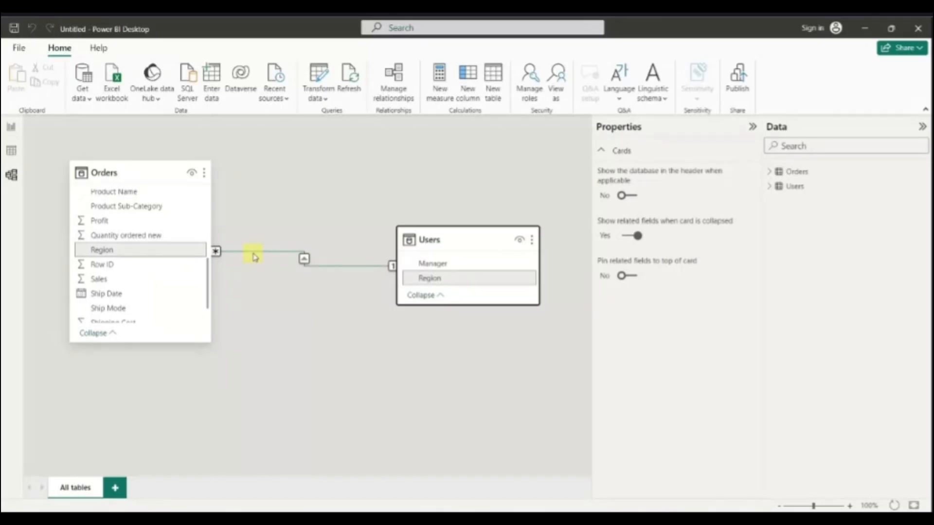
- Review the Orders–Users relationship's Region columns, cardinality and cross filter direction in the relationship editor, and close it
click(303, 260)
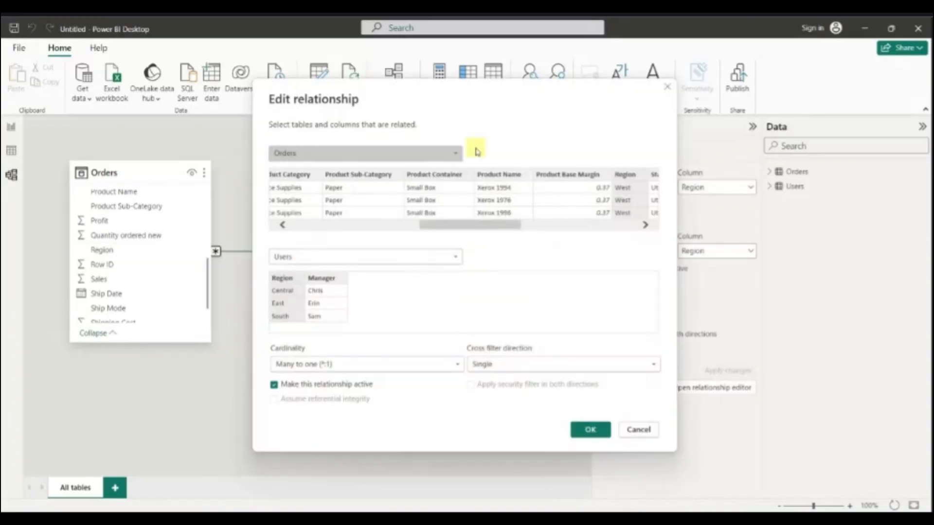
drag(513, 228, 534, 229)
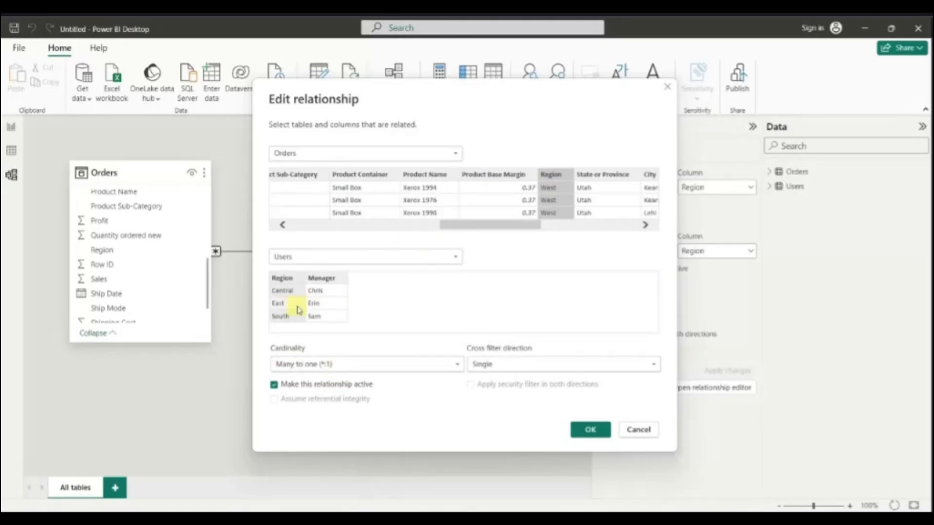
click(579, 430)
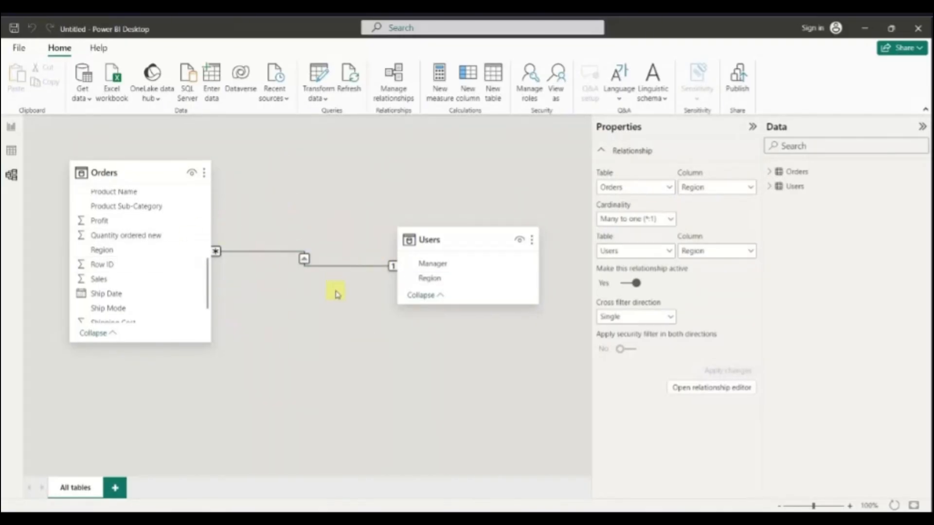
- Build a stacked bar chart of Orders Sales by Users Manager on the report page, and enlarge it to fill most of the page
click(11, 127)
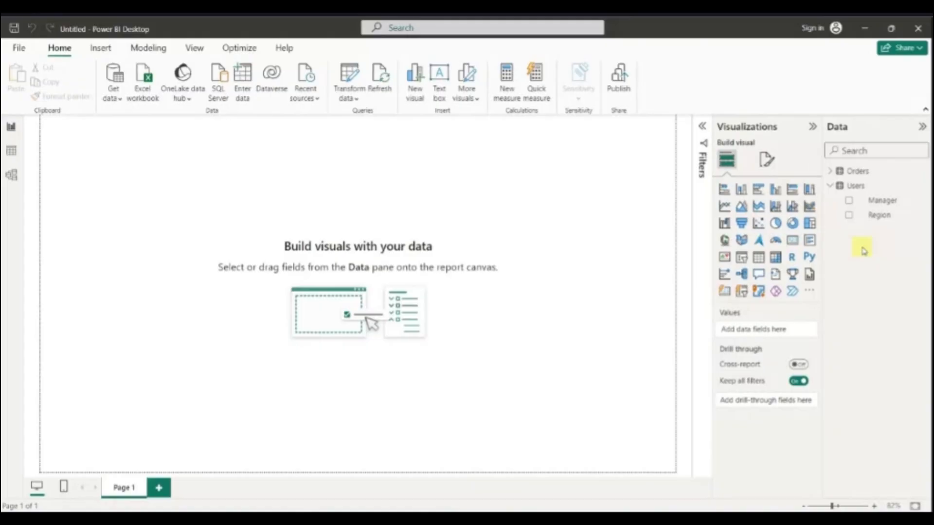
click(849, 200)
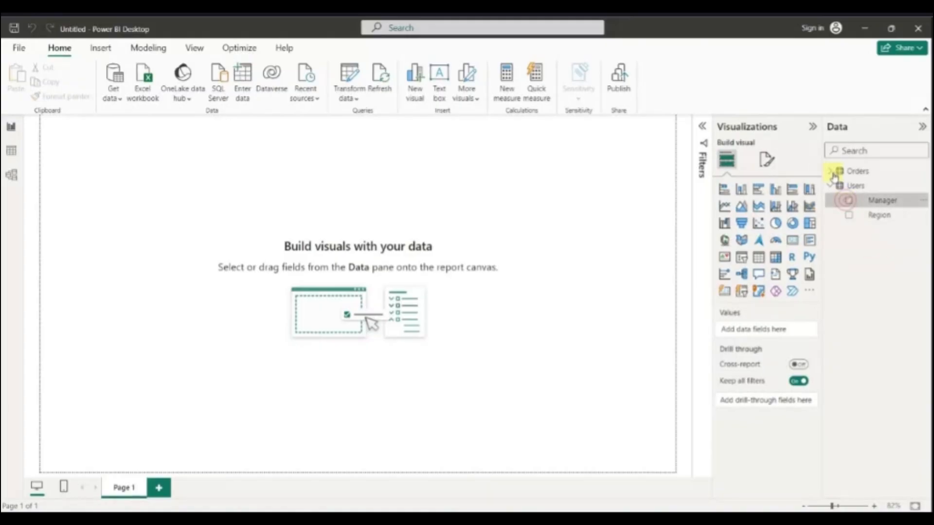
click(830, 171)
scroll(862, 336, down, 3)
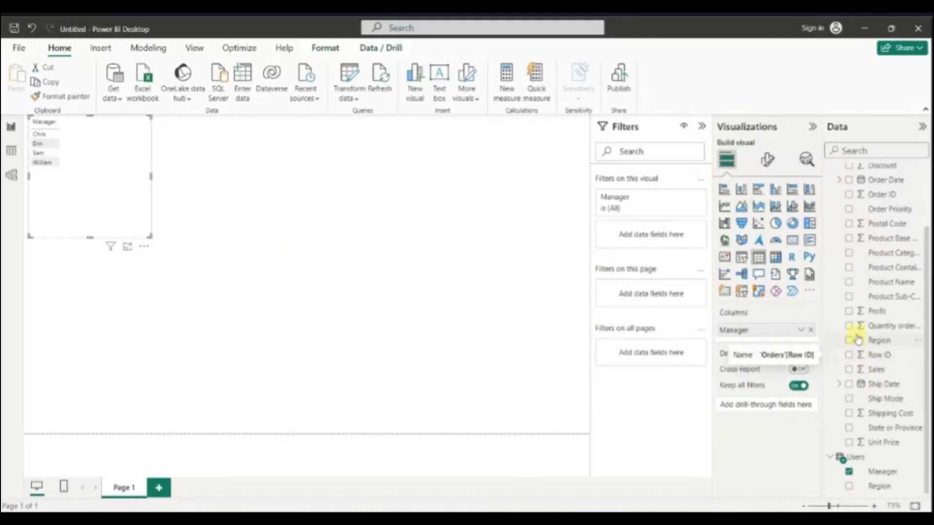
click(849, 370)
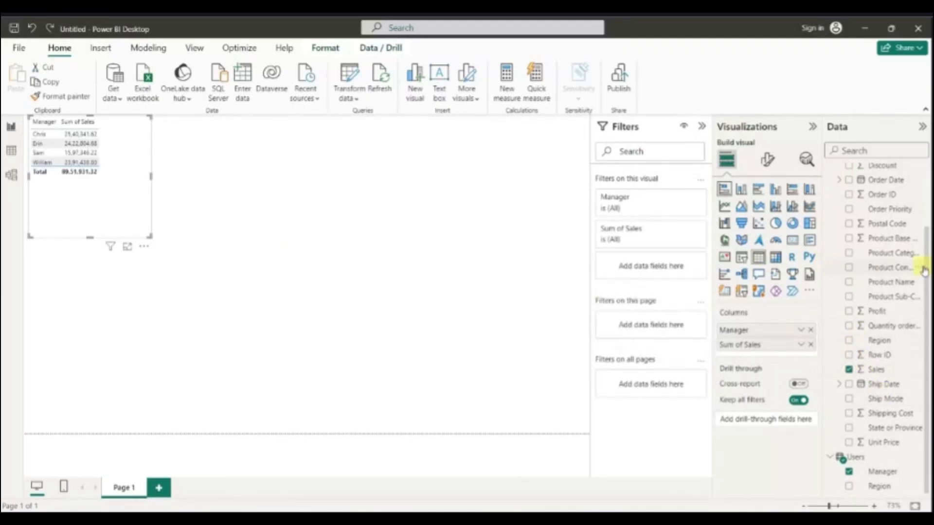
click(724, 192)
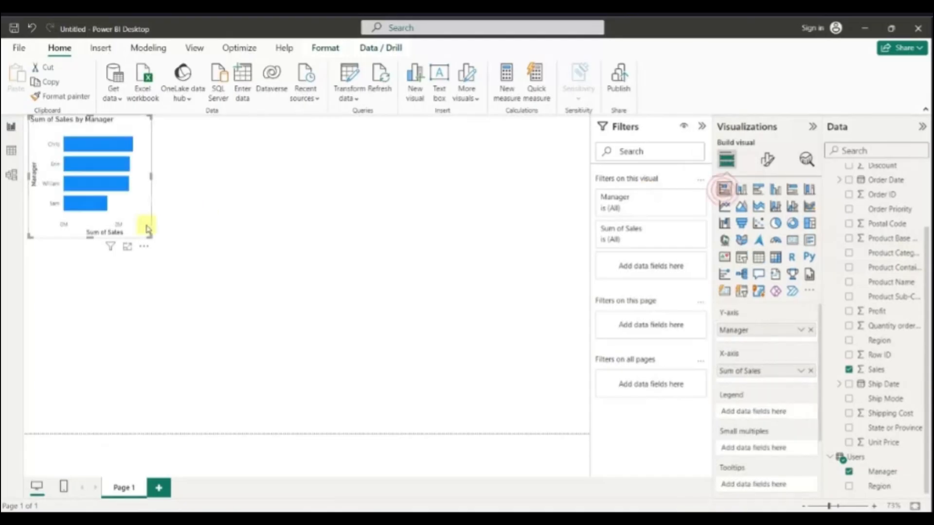
drag(149, 238, 518, 375)
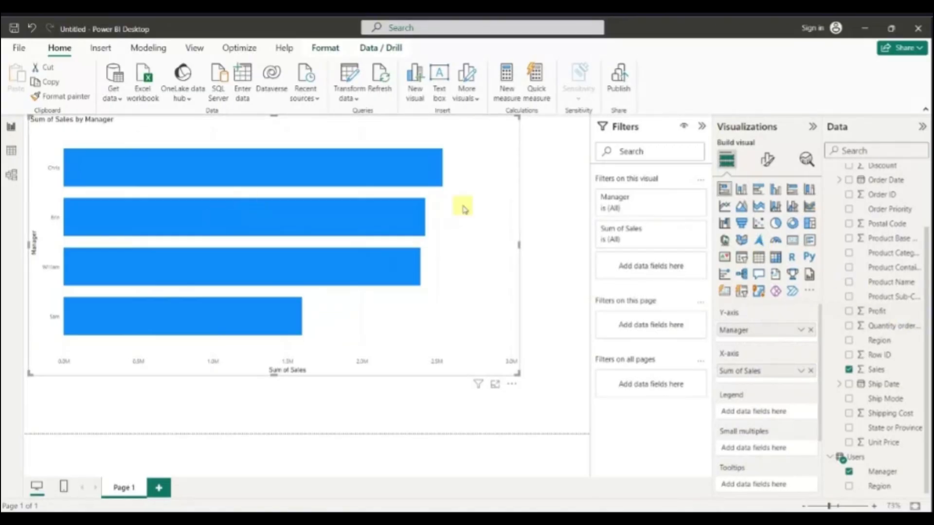
- Collapse the Filters pane, build a stacked bar chart of Orders Sales by Customer Name on Page 2, and enlarge it
mouse_move(407, 225)
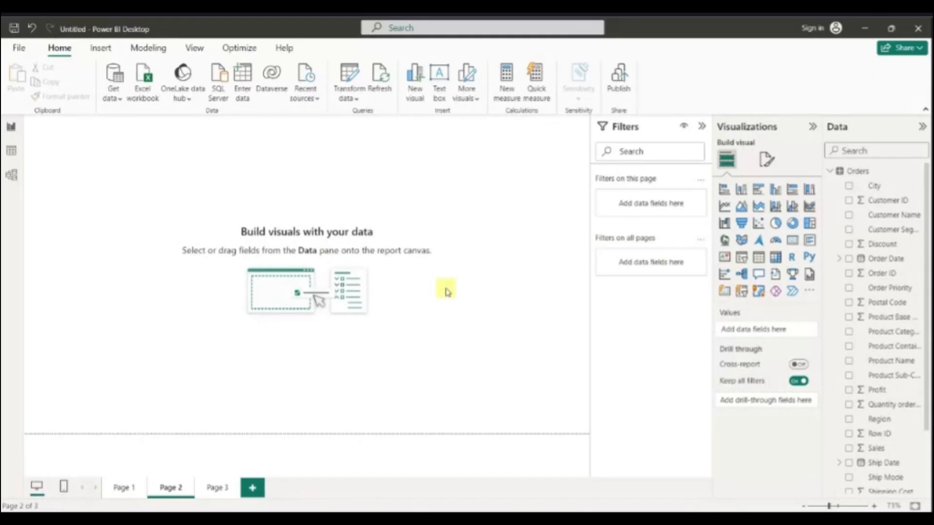
click(702, 126)
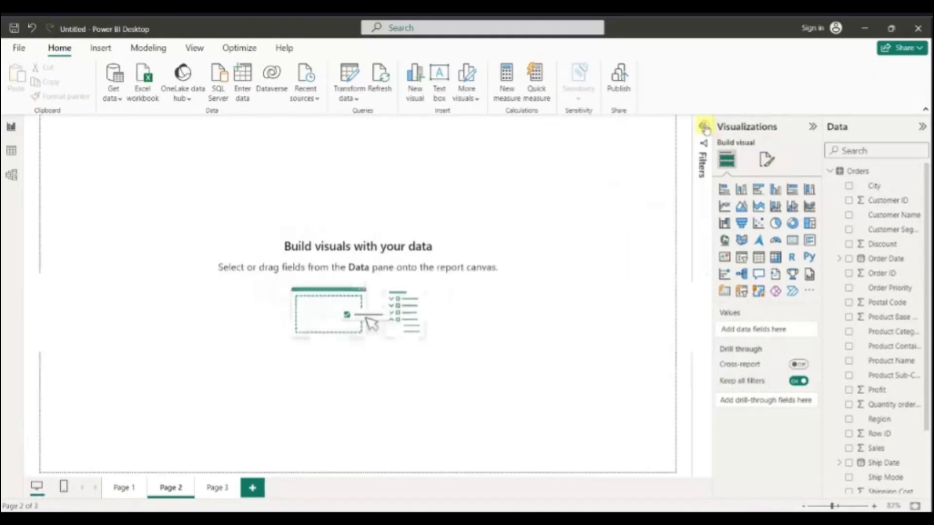
click(724, 189)
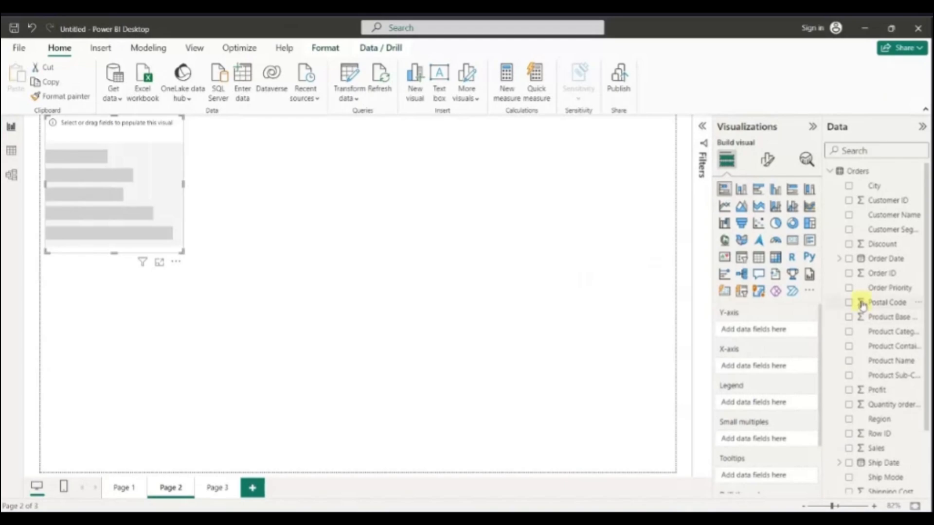
click(849, 215)
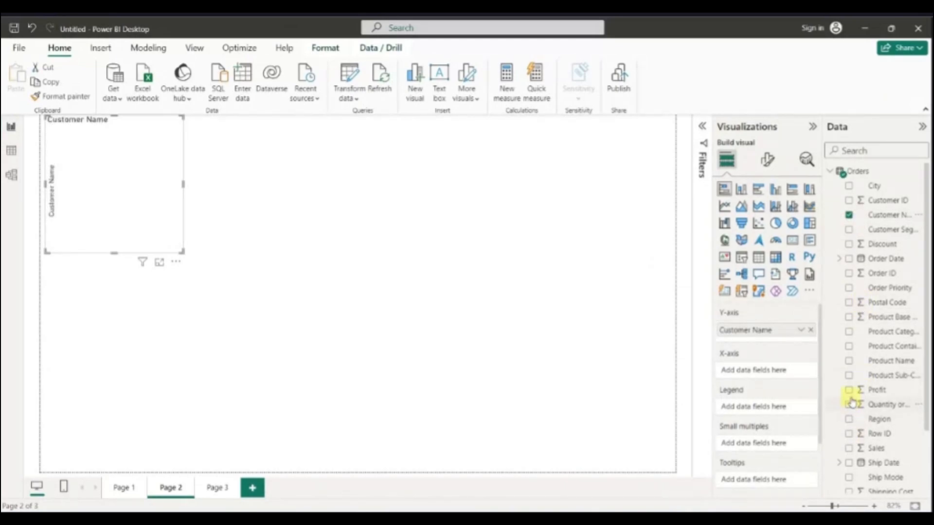
click(850, 450)
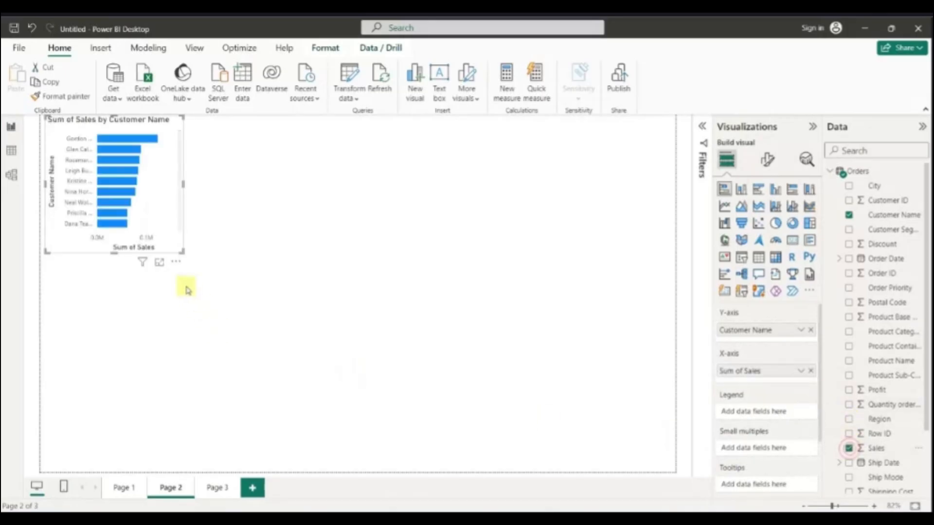
drag(182, 252, 339, 445)
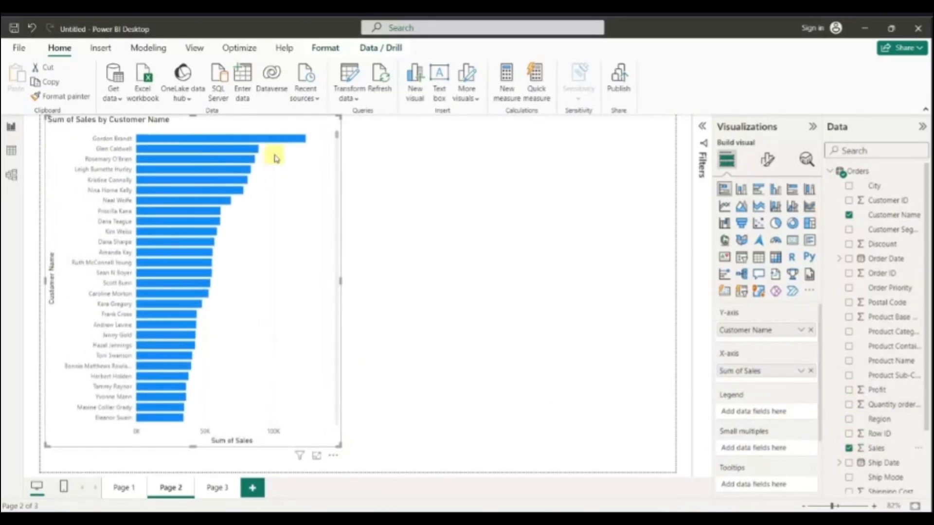
- Select the five customers with the highest sales in the bar chart and group their data
click(248, 139)
ctrl+click(244, 148)
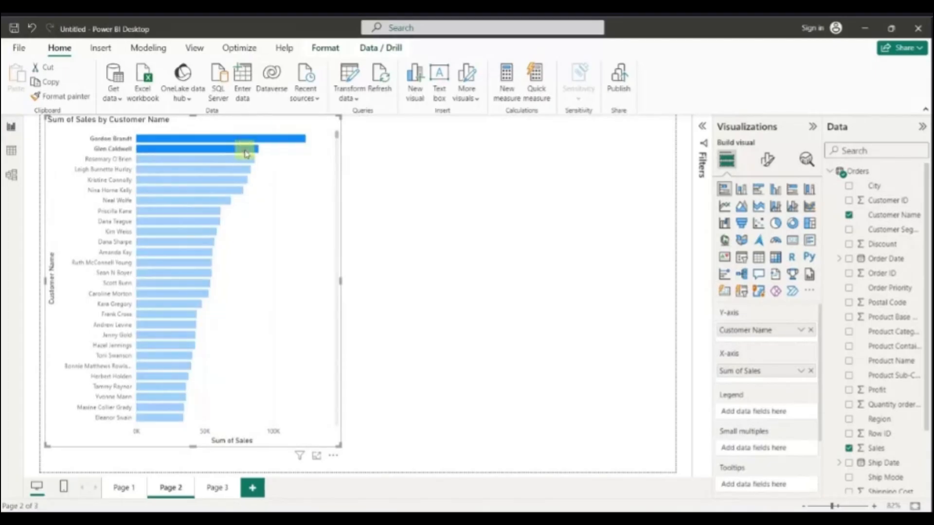
ctrl+click(244, 160)
ctrl+click(239, 170)
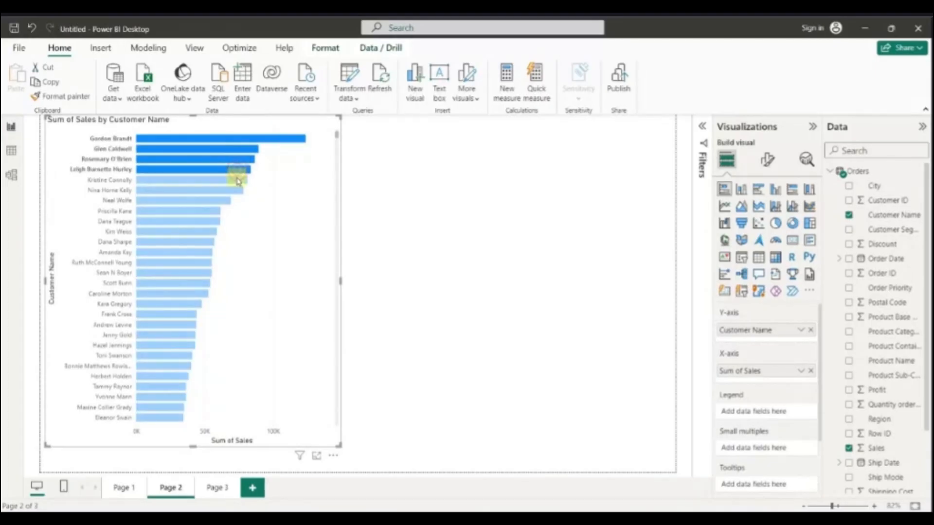
ctrl+click(237, 181)
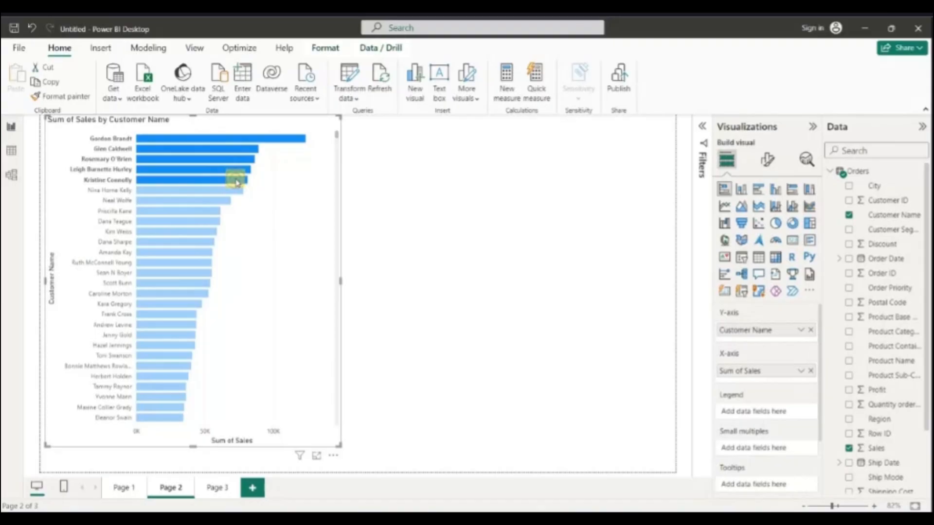
right_click(245, 151)
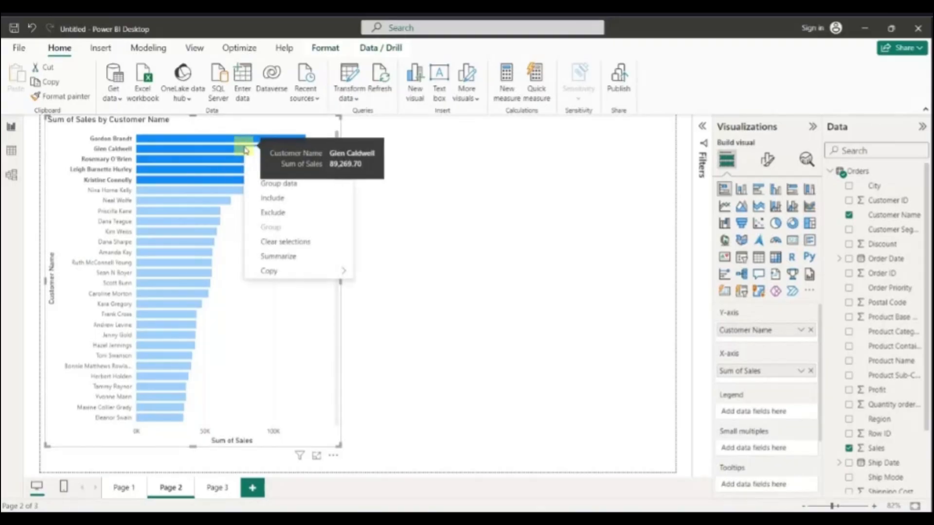
click(278, 184)
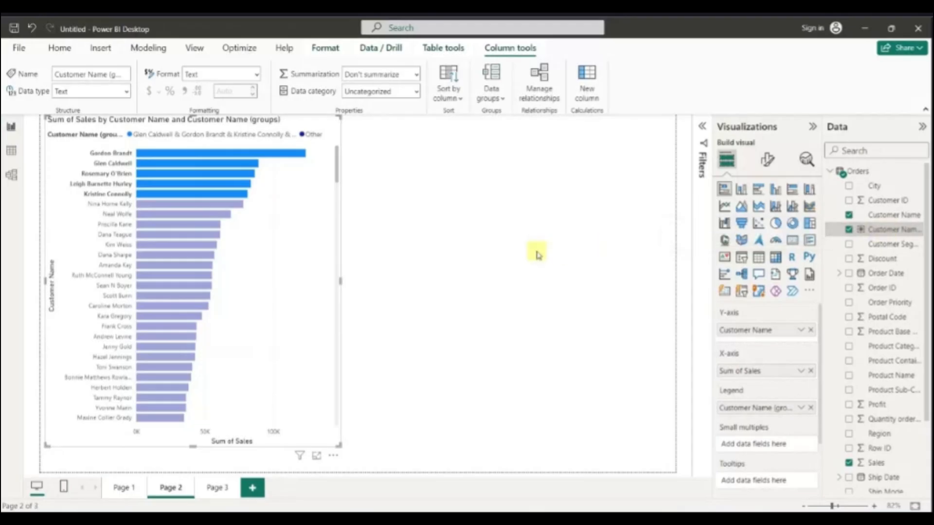
- Add a pie chart beside the bar chart showing Sales by Customer Name (groups)
click(536, 251)
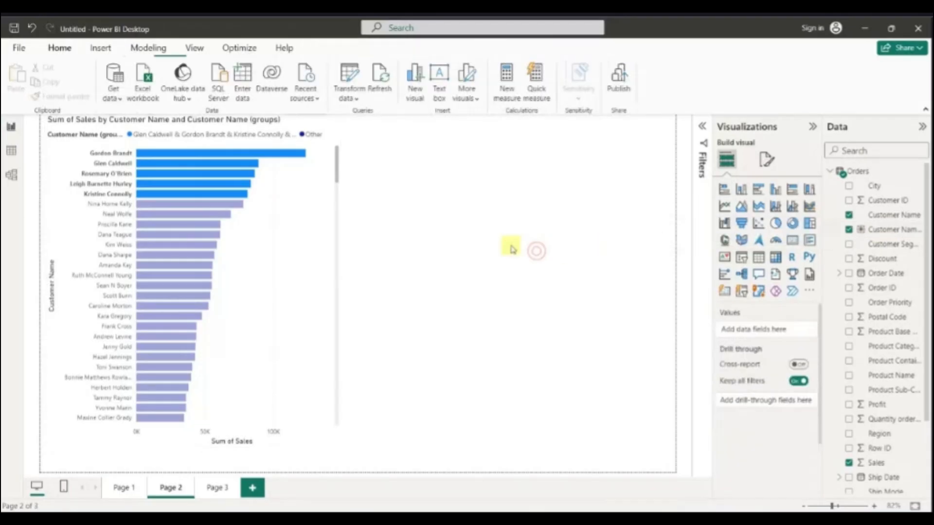
click(775, 223)
click(849, 230)
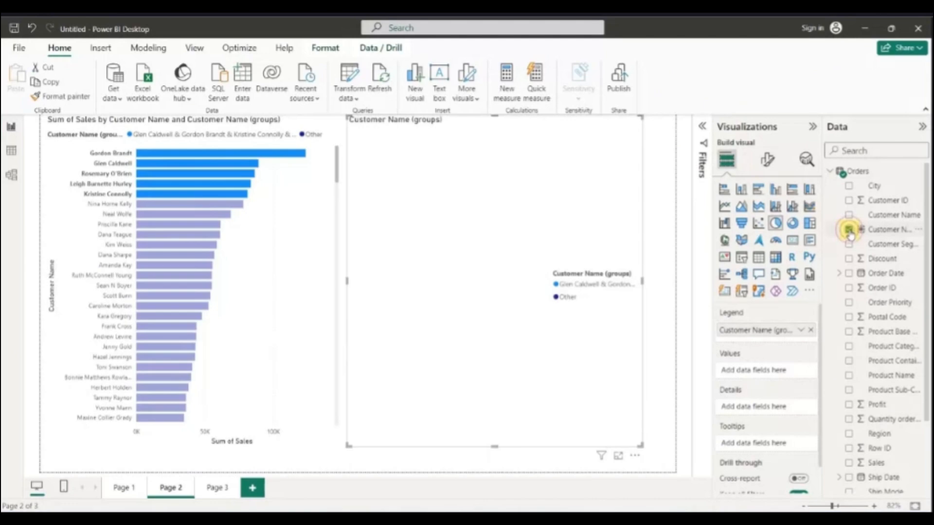
click(849, 463)
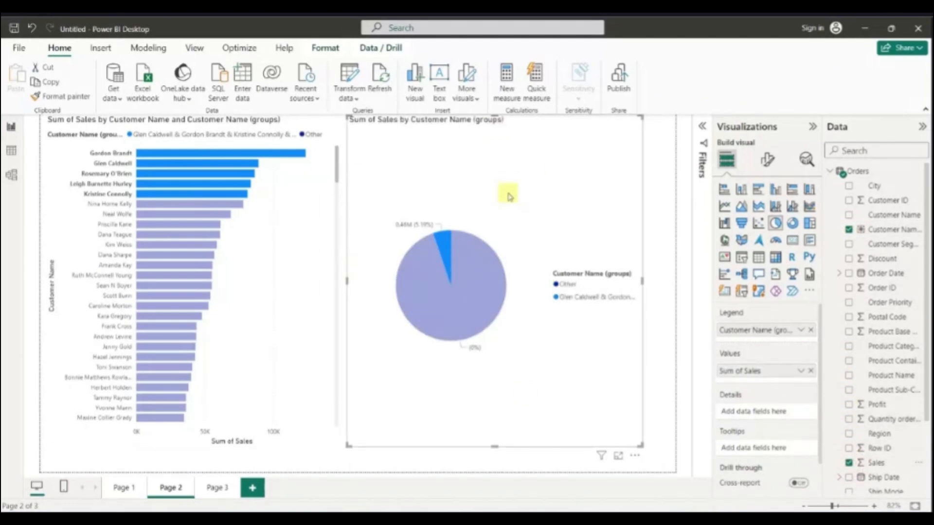
mouse_move(442, 251)
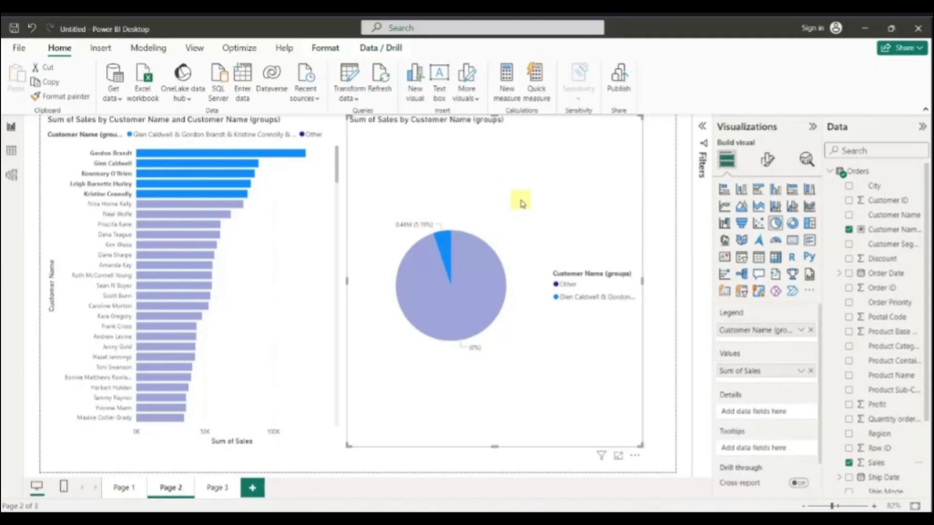
- Try renaming the five-customer group to Top5 Customer in the Customer Name (groups) settings, and expand its members
click(919, 231)
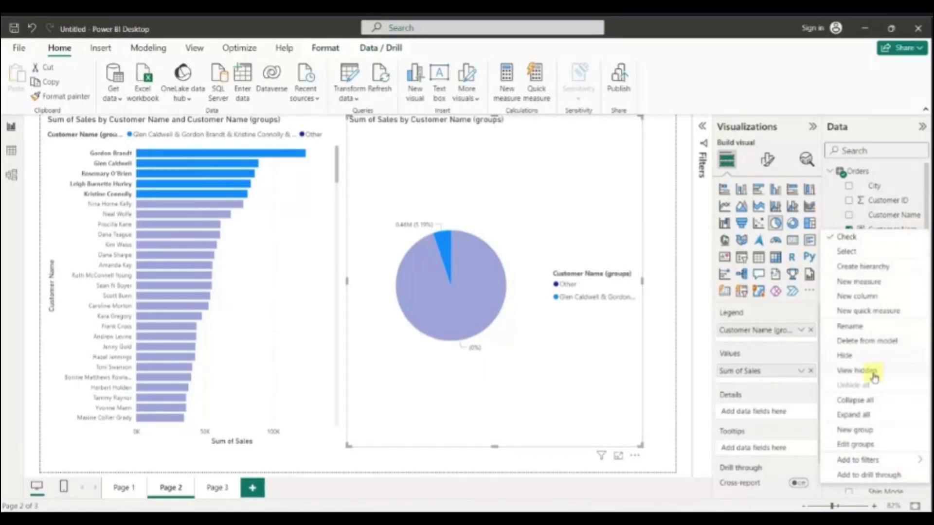
click(873, 449)
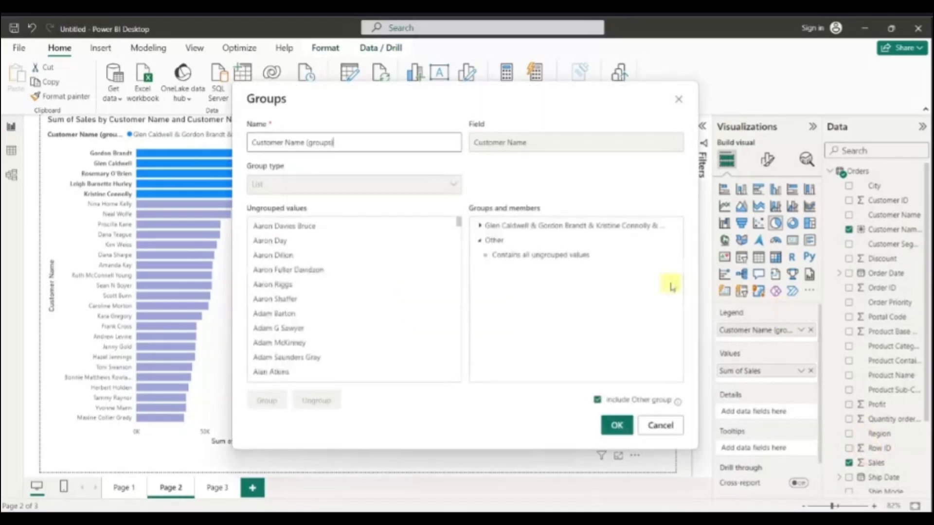
double_click(535, 227)
text(Top5 Customer)
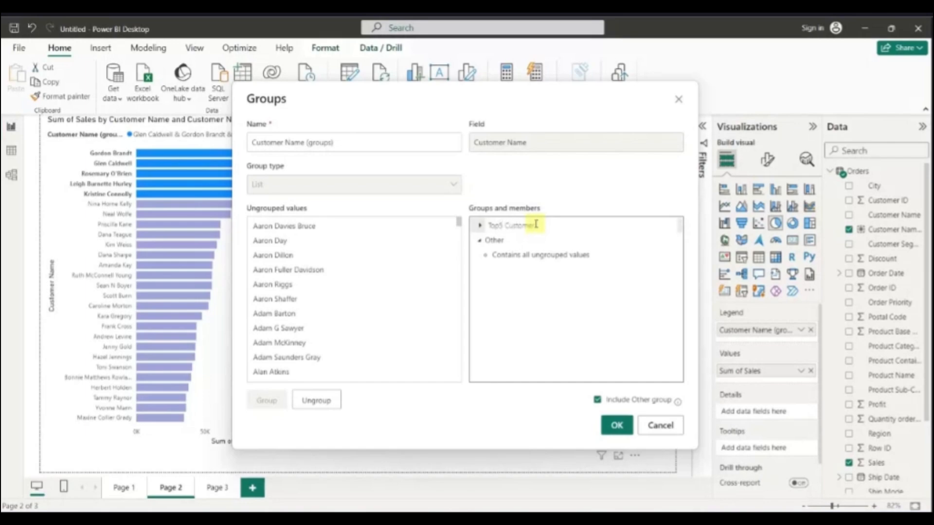
key(Return)
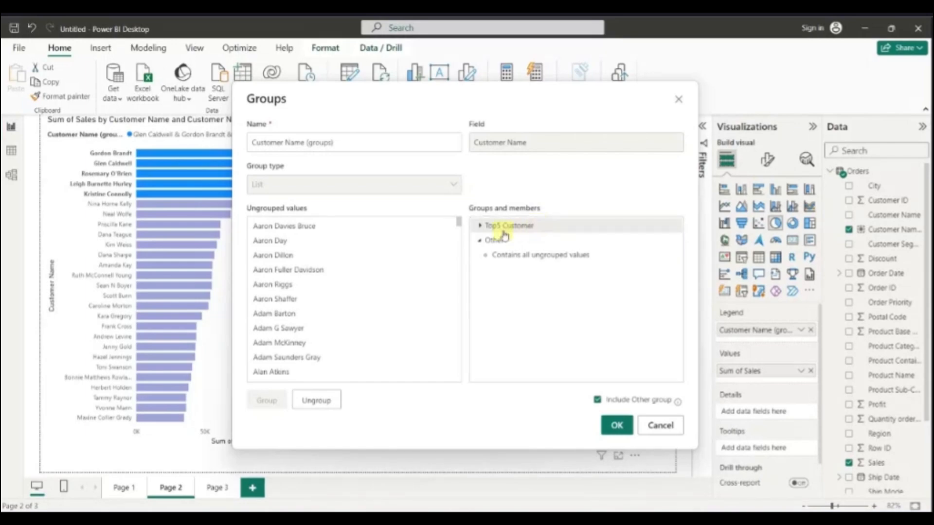
click(478, 226)
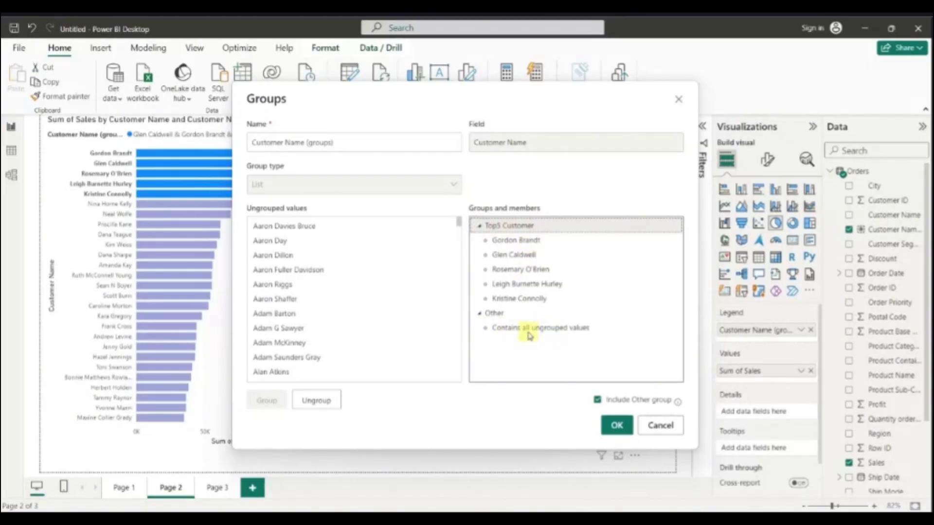
- Select three ungrouped customers in the group settings, and discard the group edits
click(299, 270)
ctrl+click(292, 285)
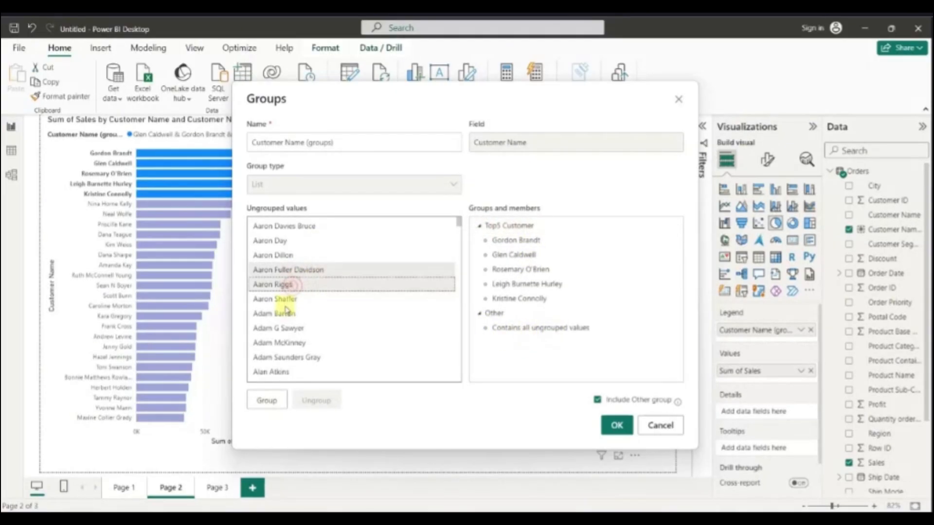
ctrl+click(286, 299)
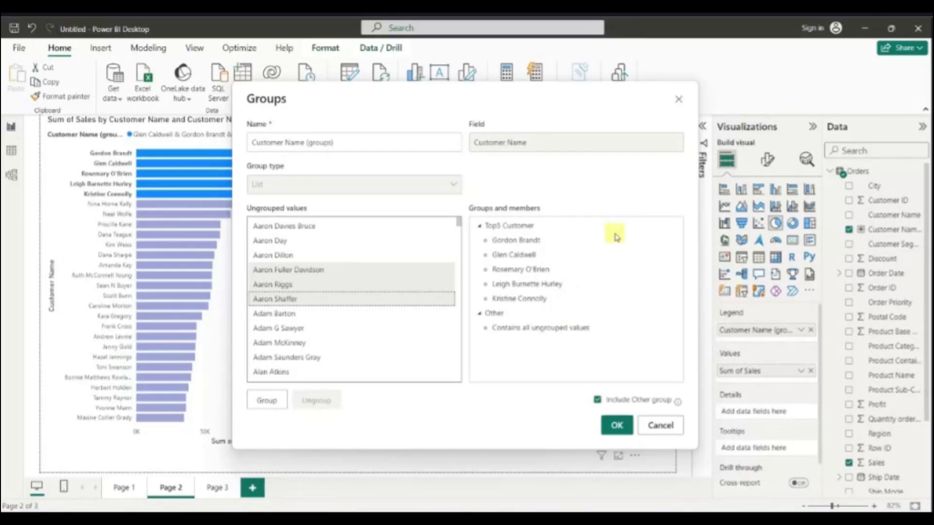
click(660, 425)
mouse_move(493, 268)
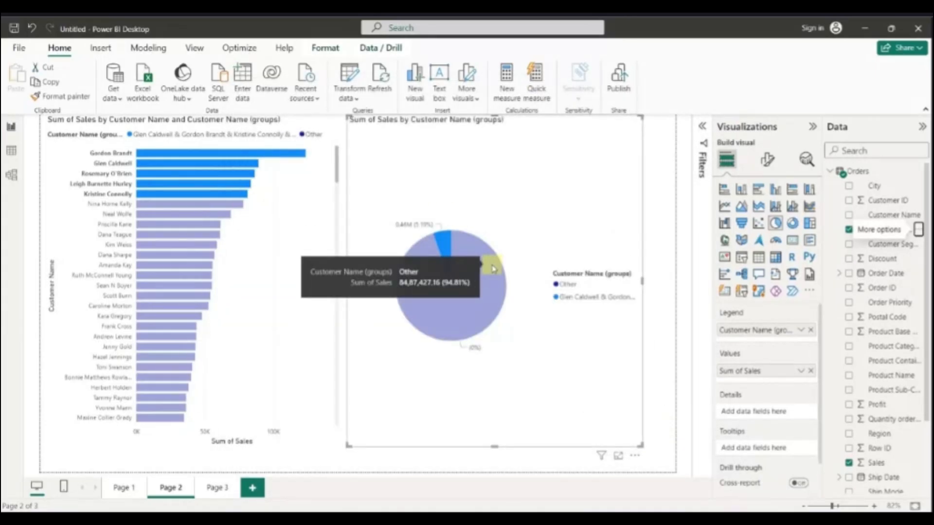
- Build a column chart of Orders Sales by Order Date Year on Page 3, and enlarge it across the upper part of the page
click(215, 489)
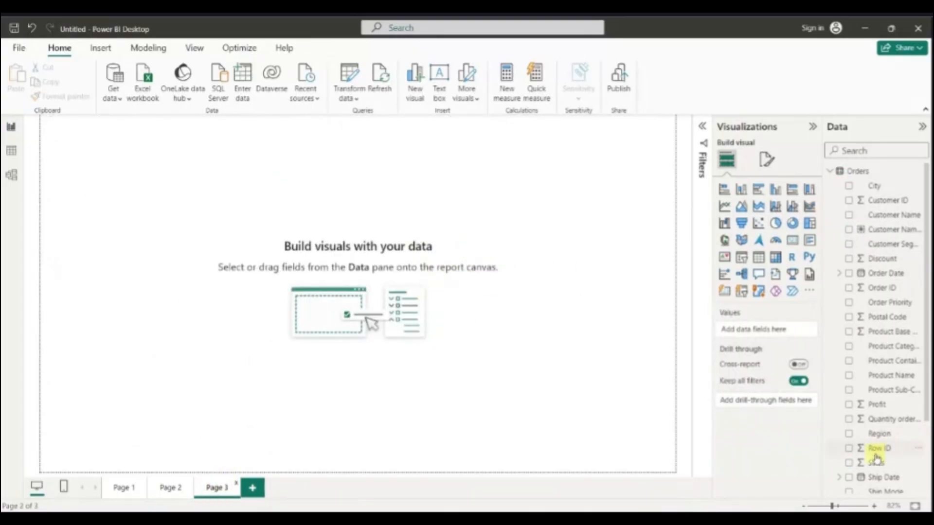
click(852, 462)
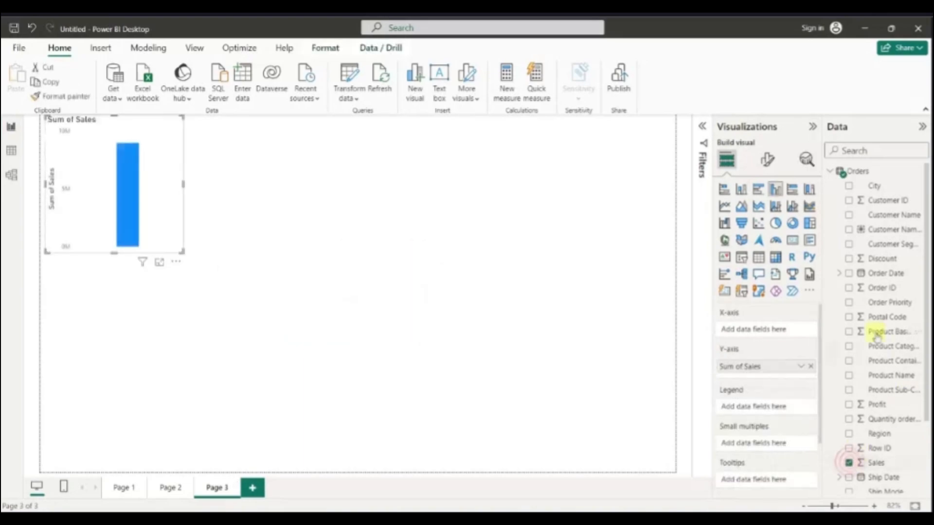
click(840, 272)
click(867, 303)
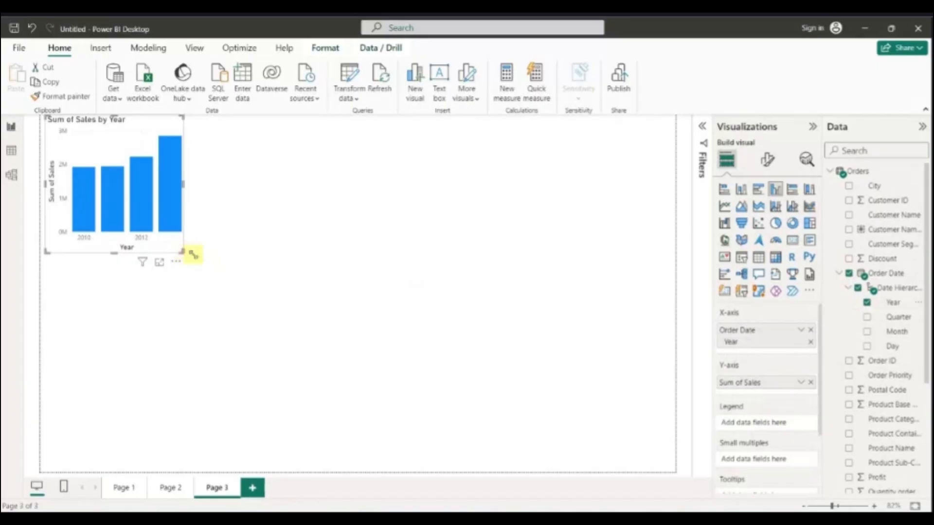
drag(182, 252, 470, 305)
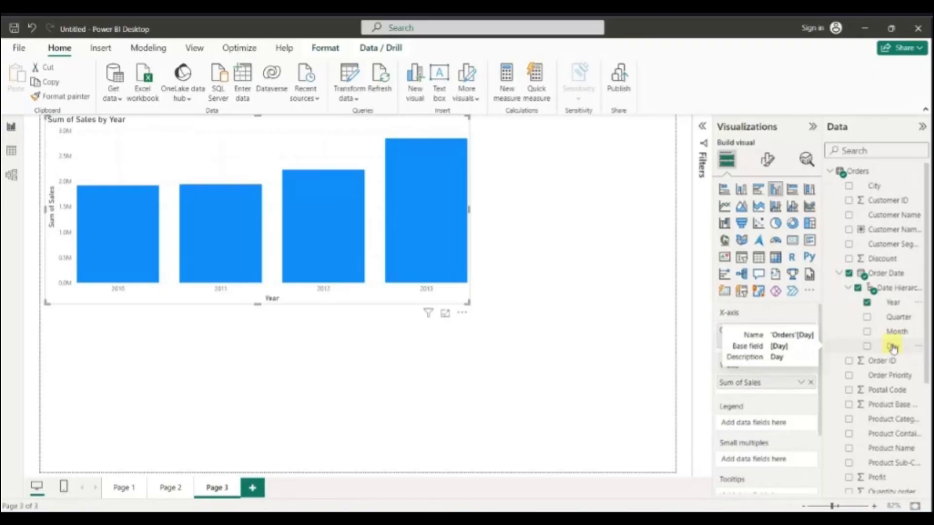
- Add an empty stacked bar chart below the yearly sales chart on Page 3
click(456, 414)
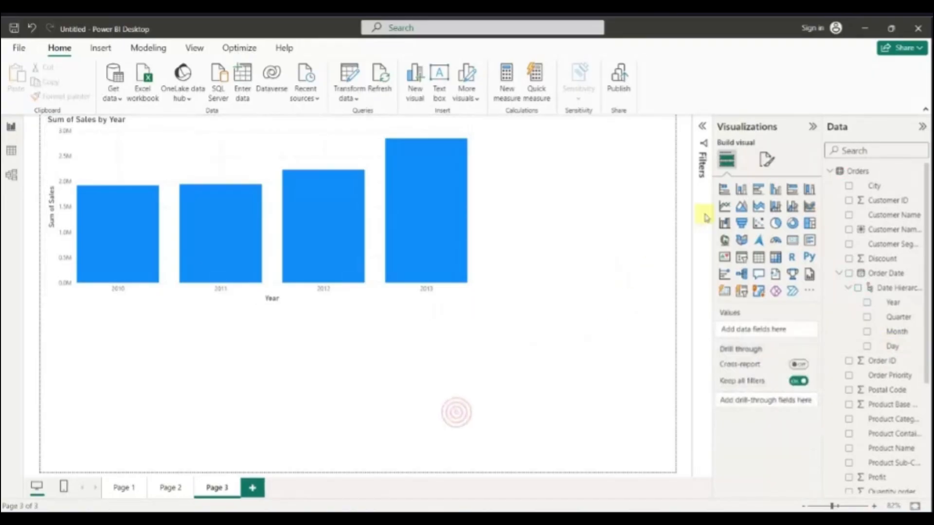
click(723, 190)
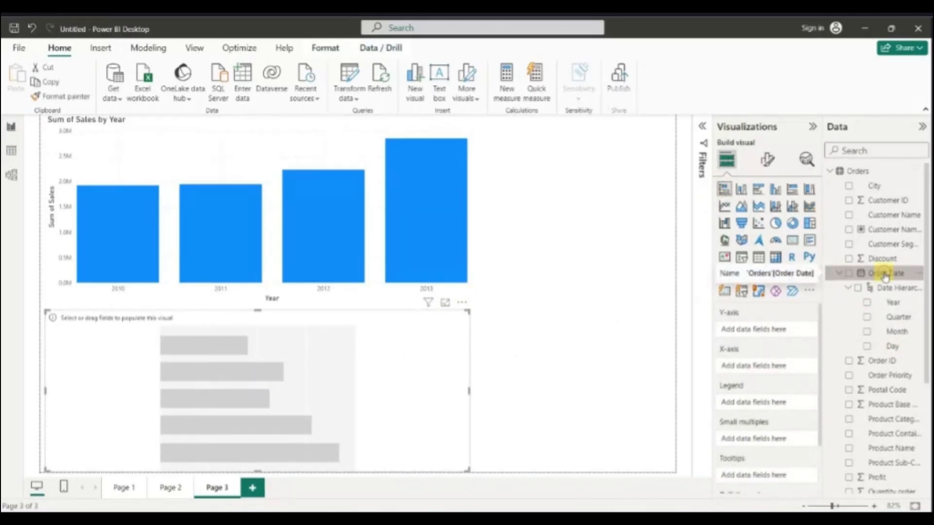
- Start a new data group on the Orders table's Order Date field and name it HY Data
click(885, 274)
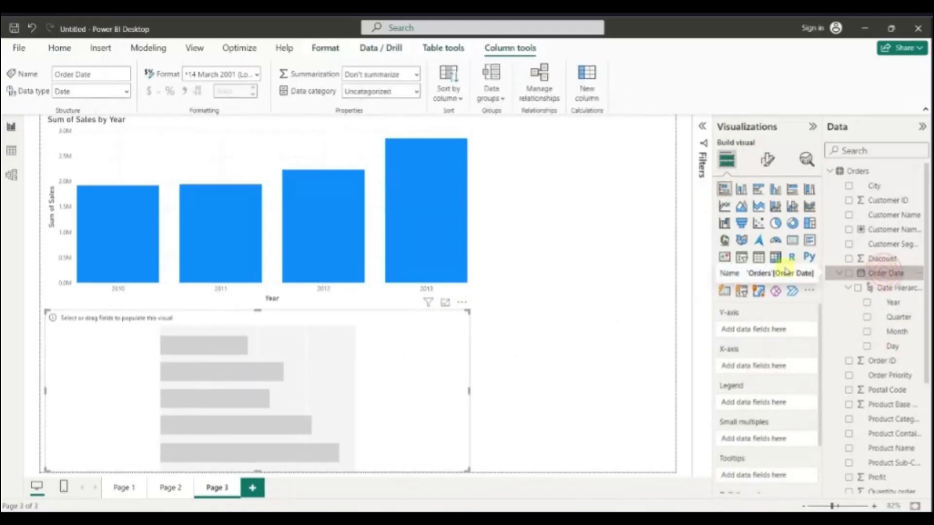
click(501, 97)
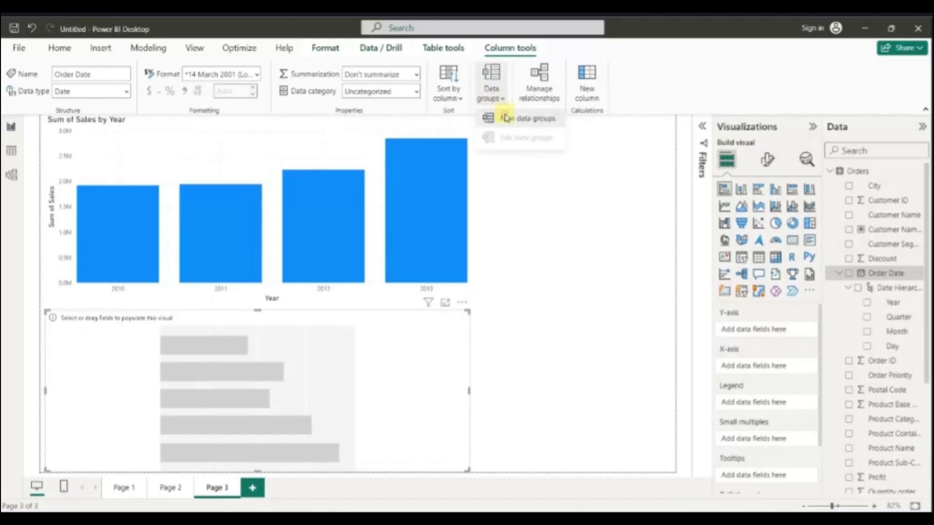
click(506, 118)
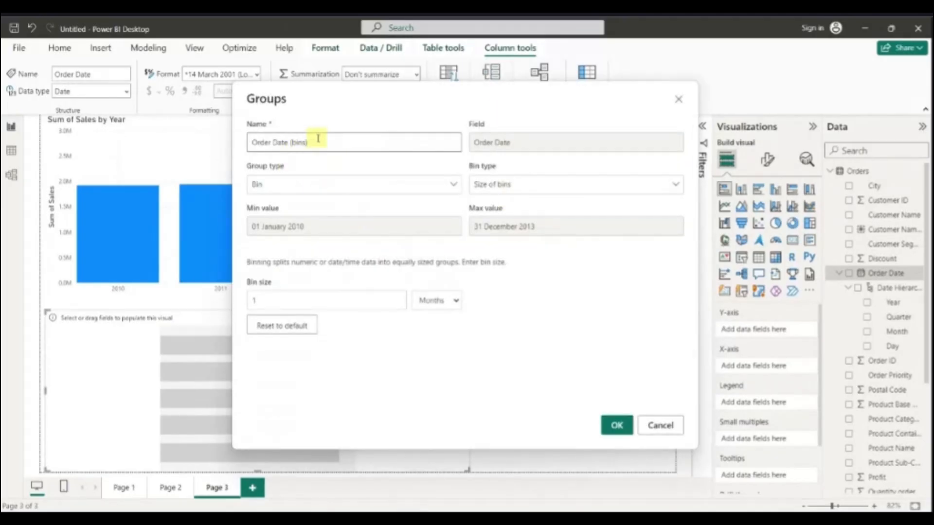
drag(317, 138, 214, 128)
text(HY)
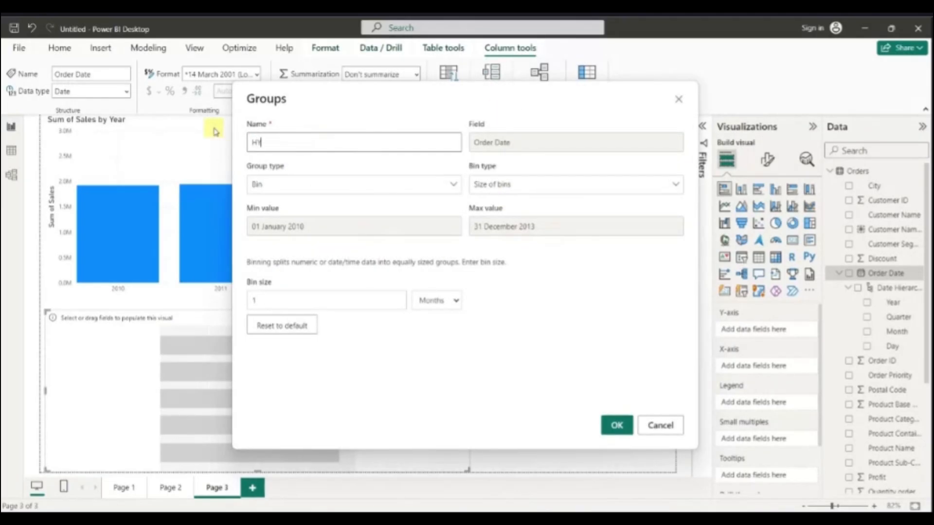
text( Data)
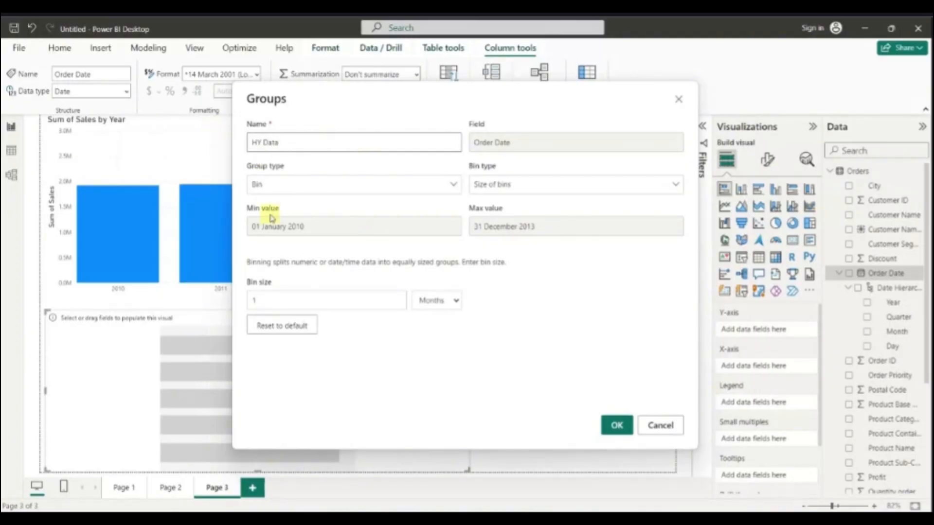
- Set the HY Data bin size to 6 months and create the group
click(456, 302)
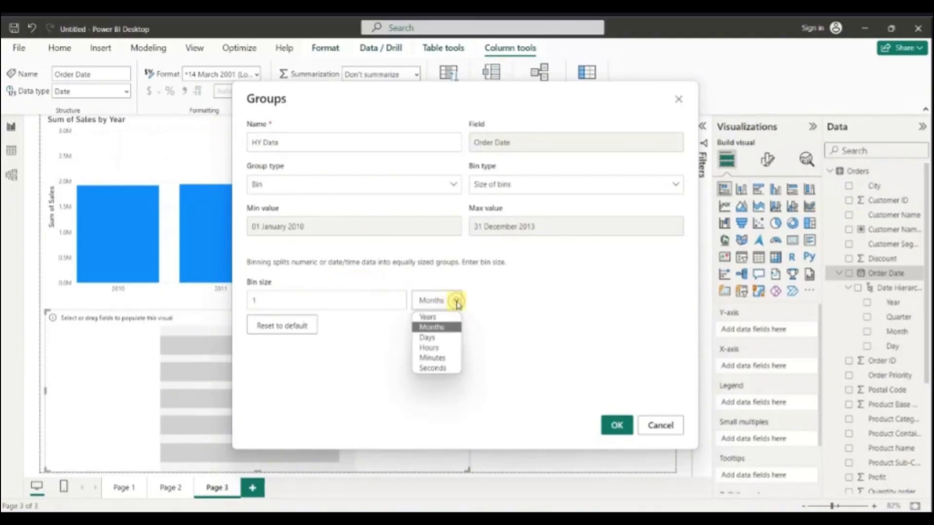
click(277, 302)
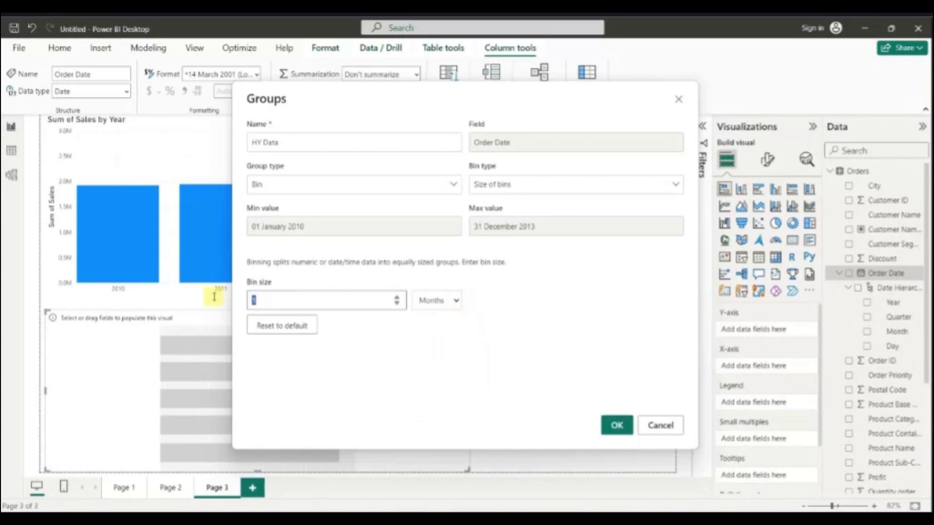
key(BackSpace)
text(6)
click(579, 301)
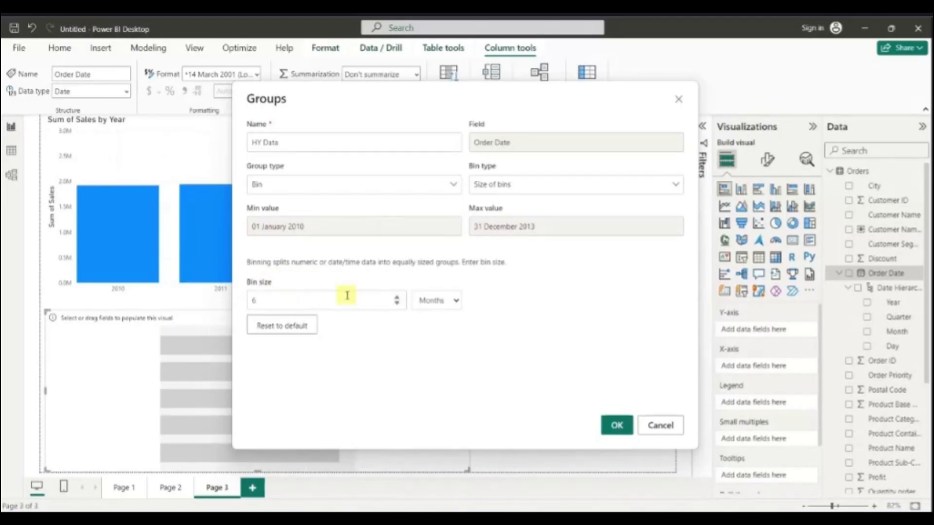
click(508, 187)
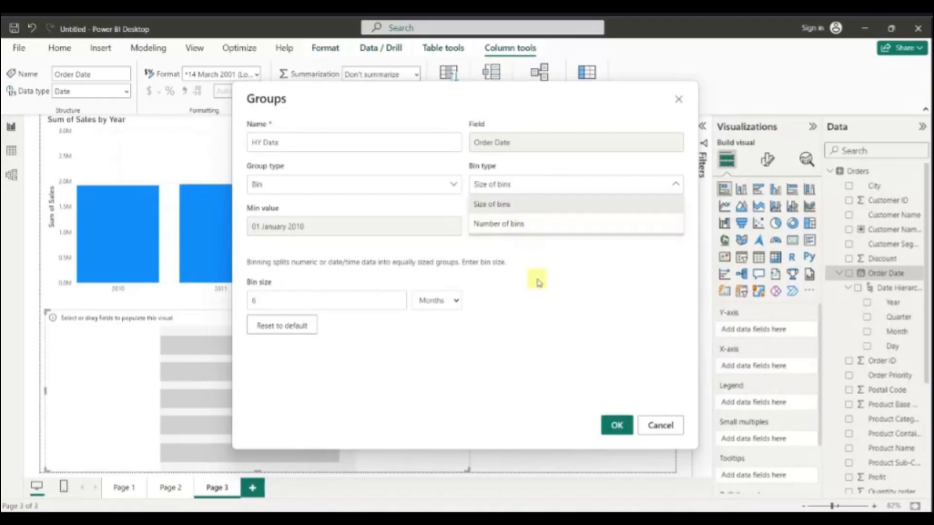
click(457, 300)
click(454, 301)
click(546, 313)
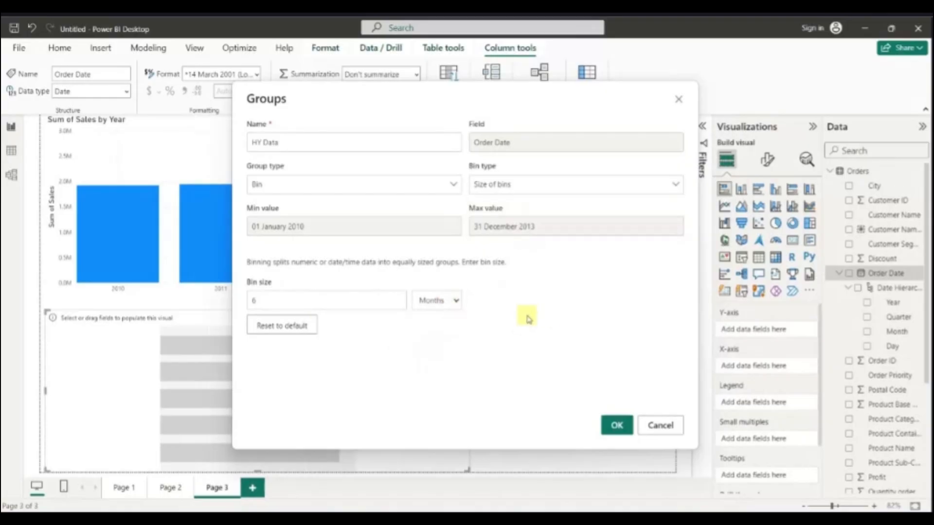
click(615, 423)
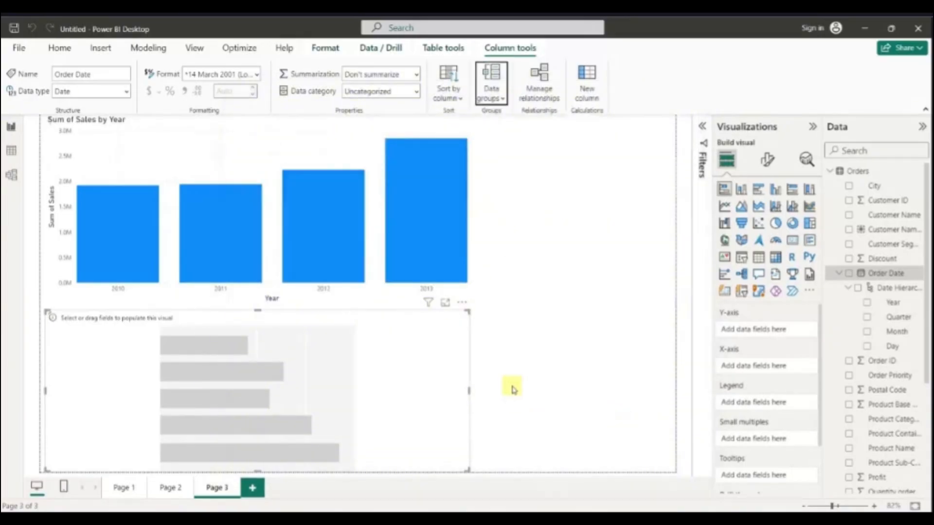
- Plot Sales by HY Data in the empty lower visual on Page 3, and convert it to a stacked column chart
drag(875, 275, 366, 445)
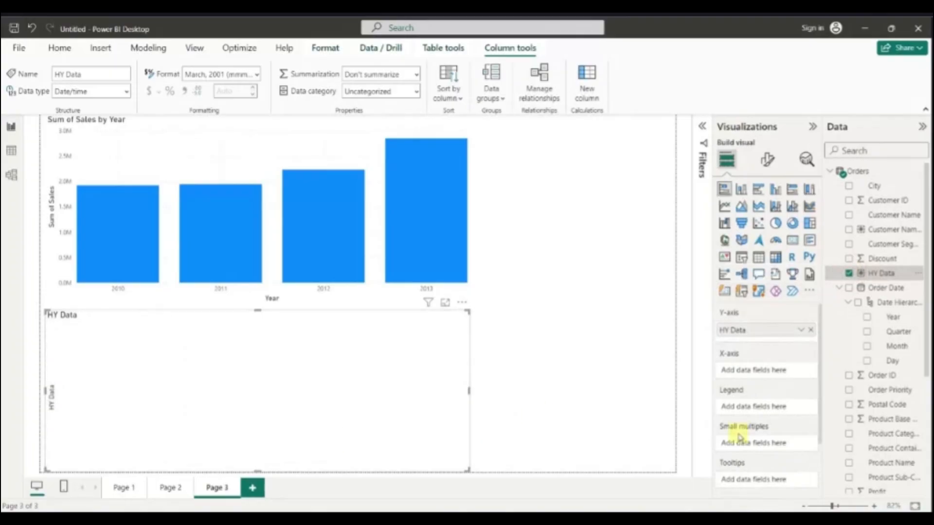
scroll(865, 418, down, 2)
click(849, 452)
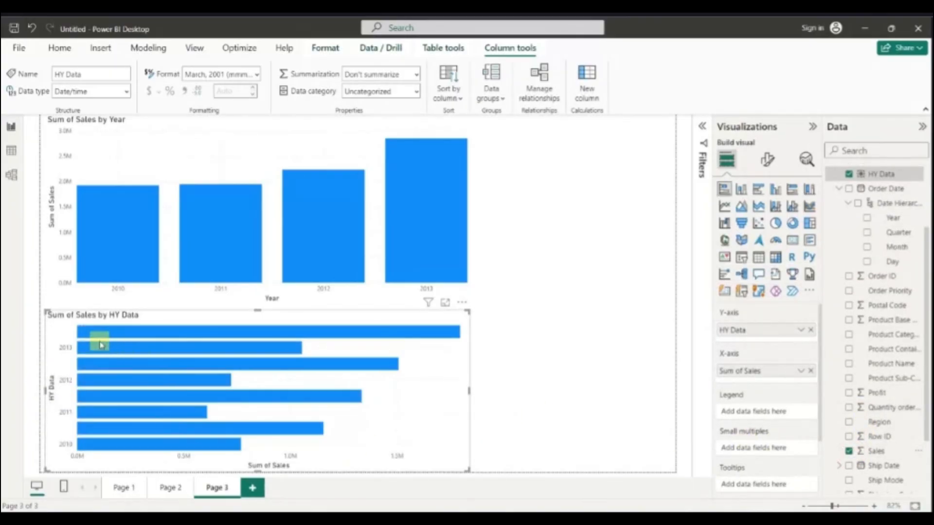
click(739, 192)
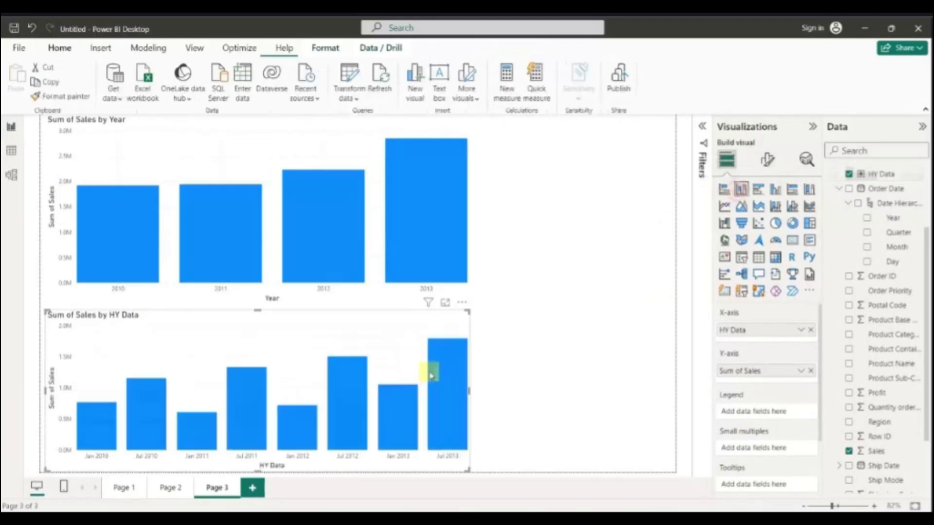
mouse_move(104, 436)
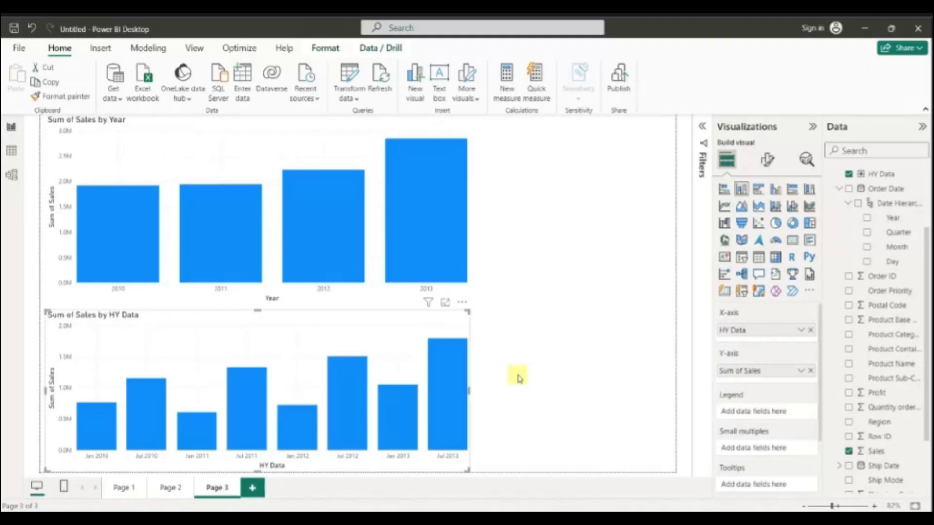
click(171, 488)
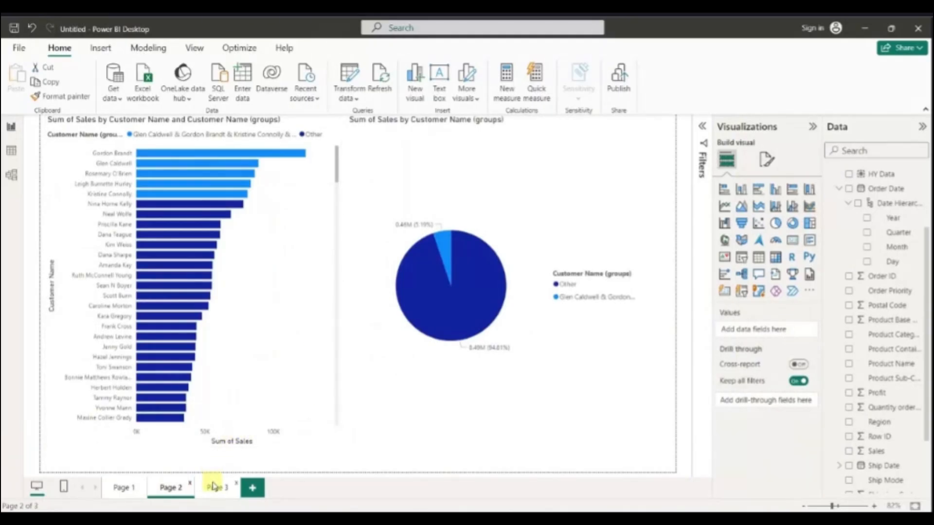
click(214, 487)
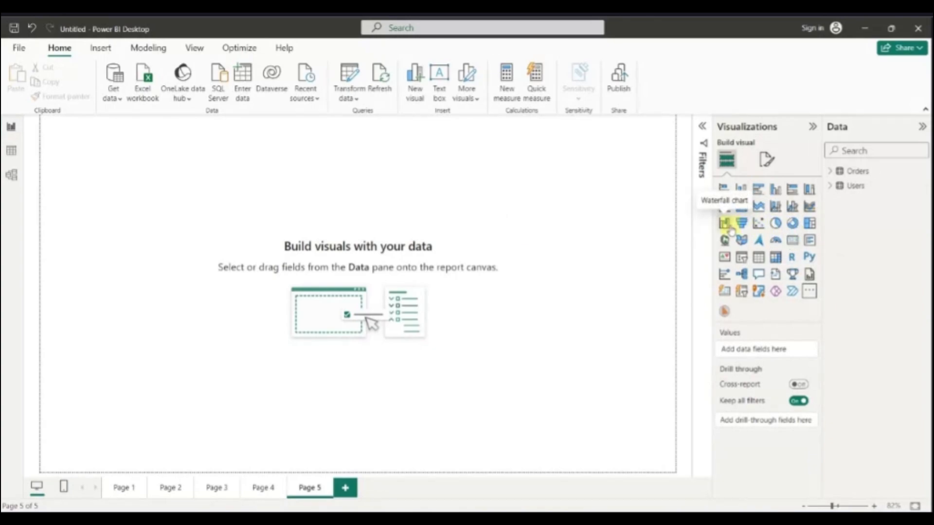
- Request more visuals from the online gallery, and submit the account's email address to sign in
click(808, 291)
click(833, 296)
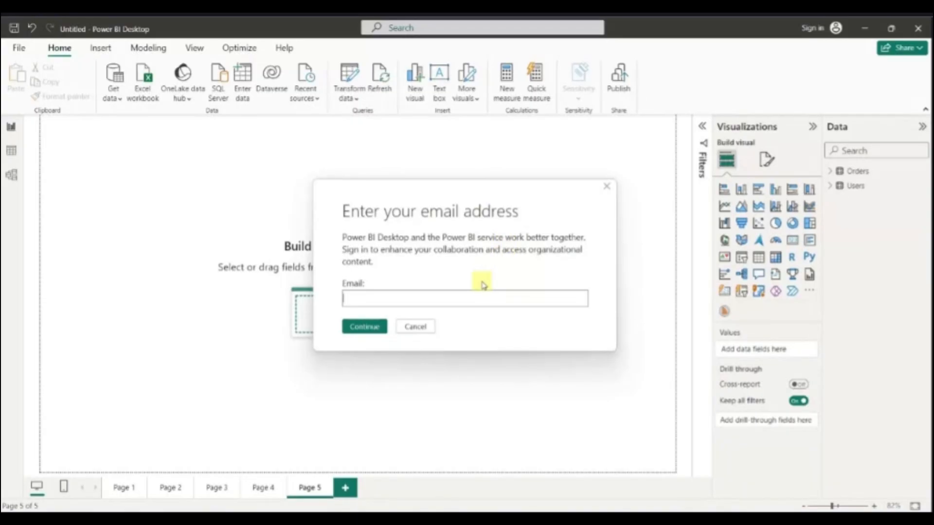
click(469, 296)
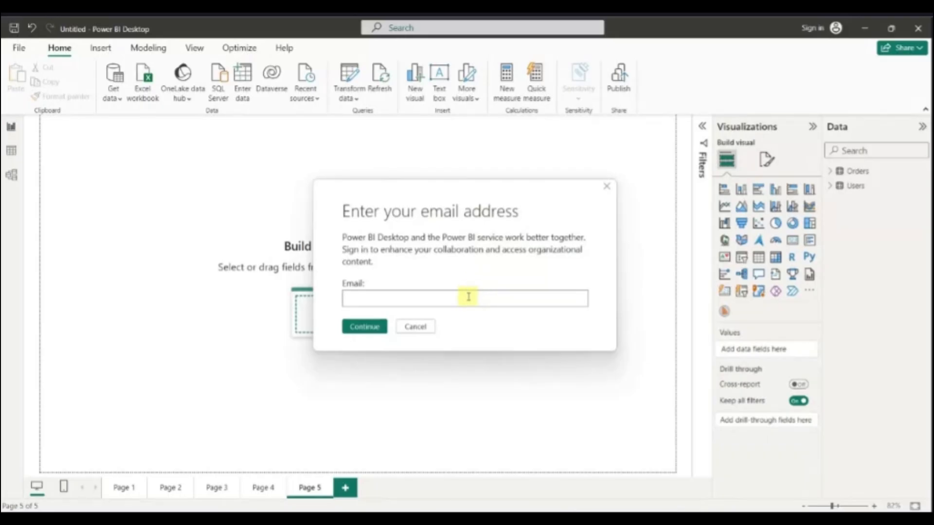
click(469, 297)
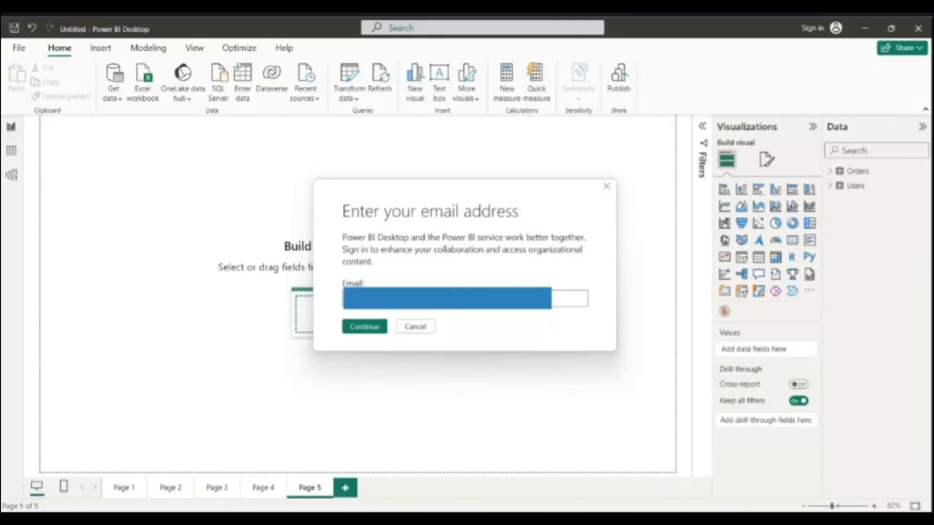
click(365, 326)
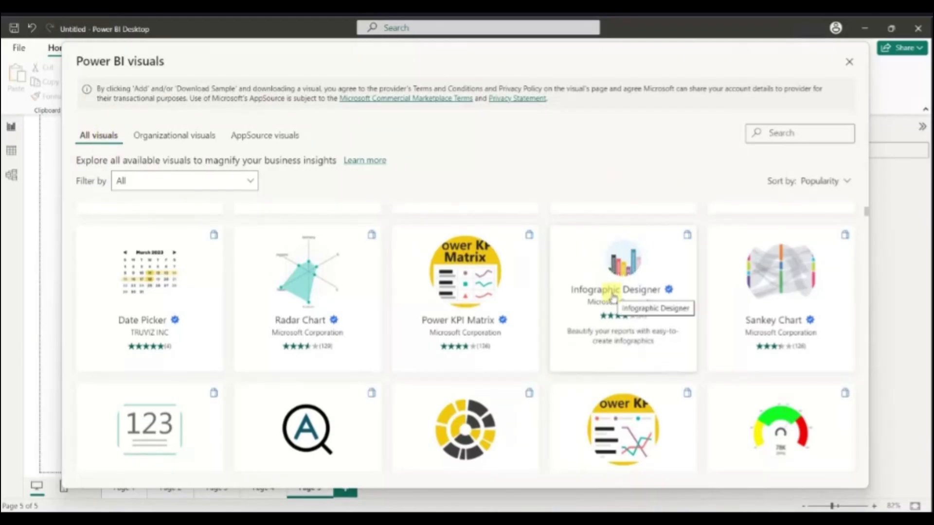
- Browse the Power BI visuals gallery for Microsoft's Radar Chart and import it into the report
click(252, 181)
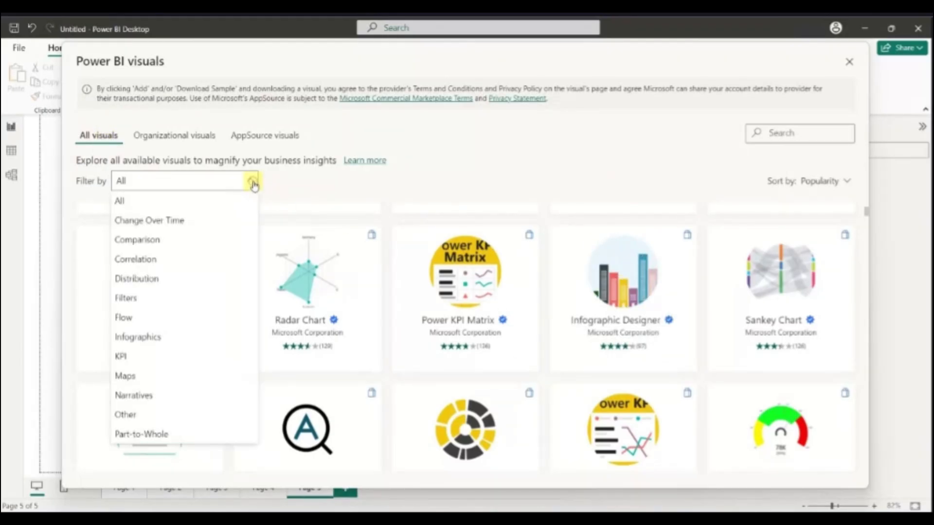
click(475, 174)
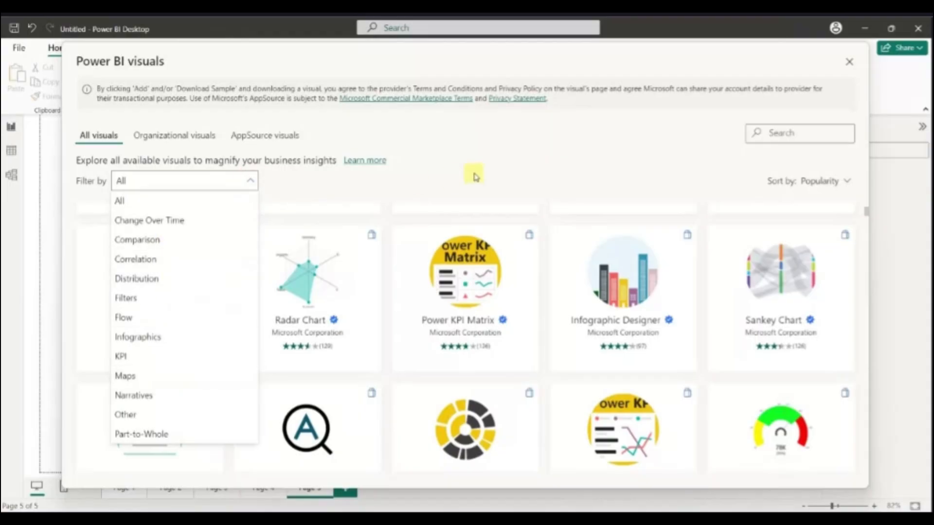
scroll(742, 302, down, 6)
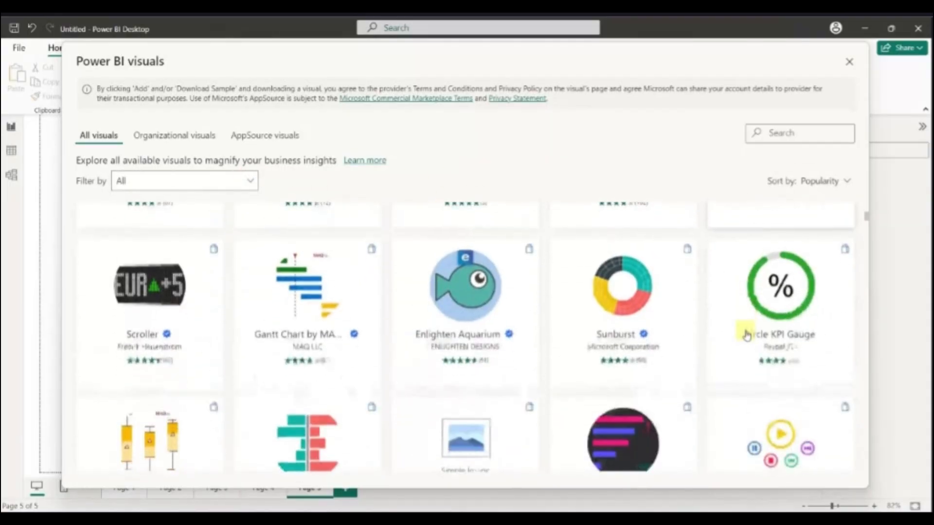
scroll(747, 334, down, 3)
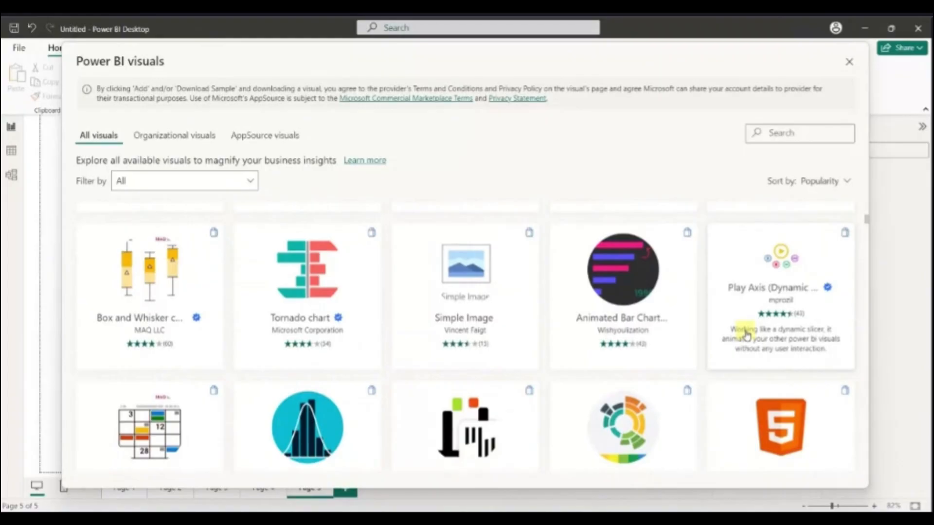
scroll(747, 335, up, 10)
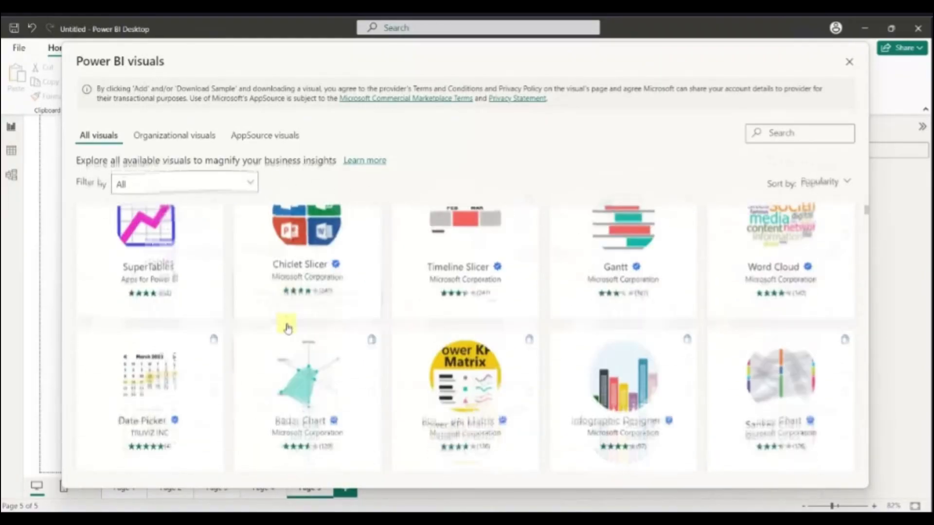
click(309, 340)
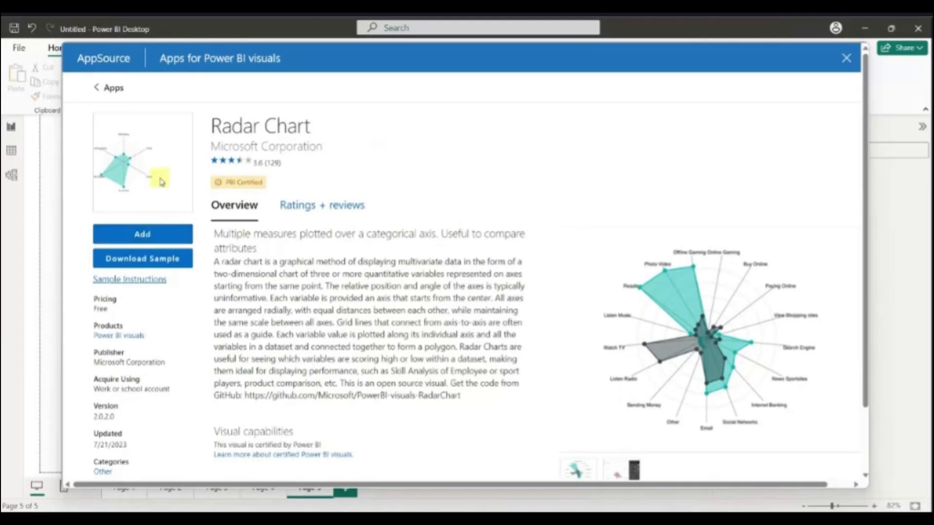
click(160, 237)
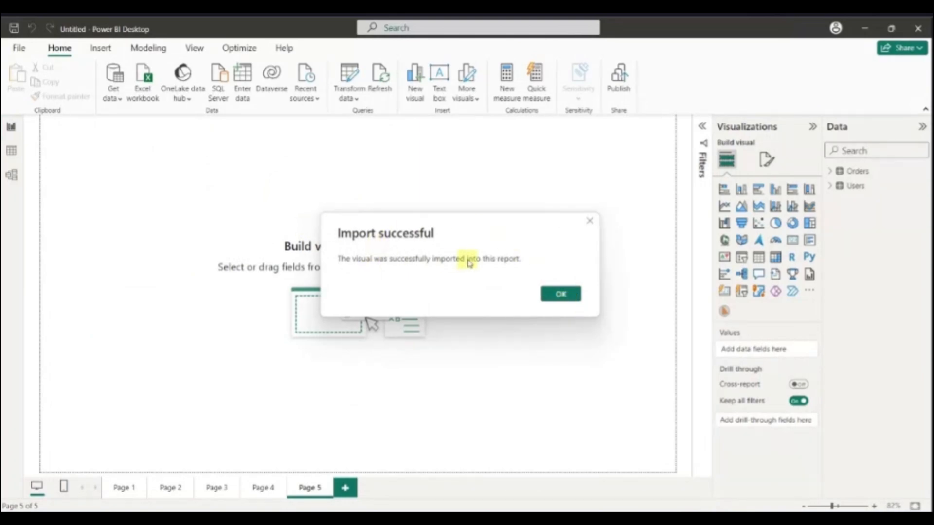
click(563, 297)
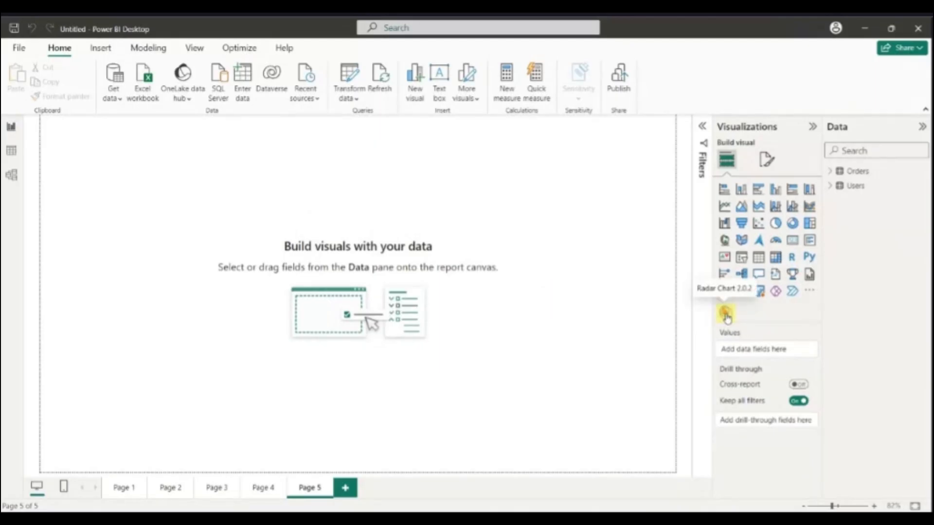
- Build a radar chart of Orders Sales by Region on Page 5, and enlarge it across most of the page
click(725, 314)
click(826, 171)
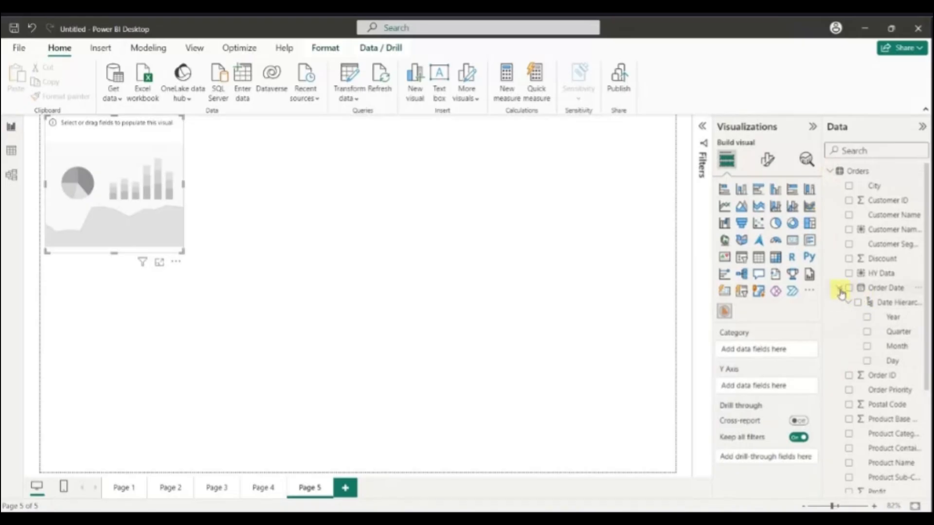
click(840, 291)
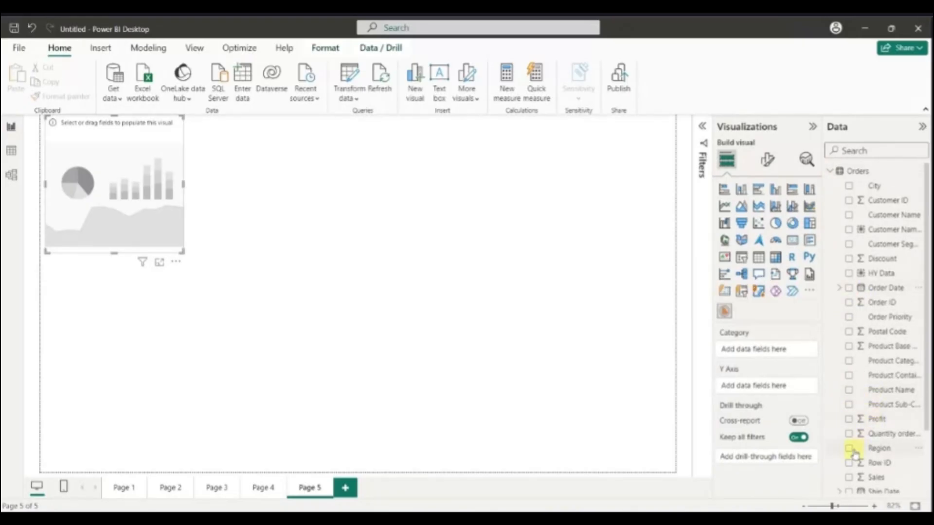
click(849, 448)
scroll(859, 428, down, 3)
click(847, 399)
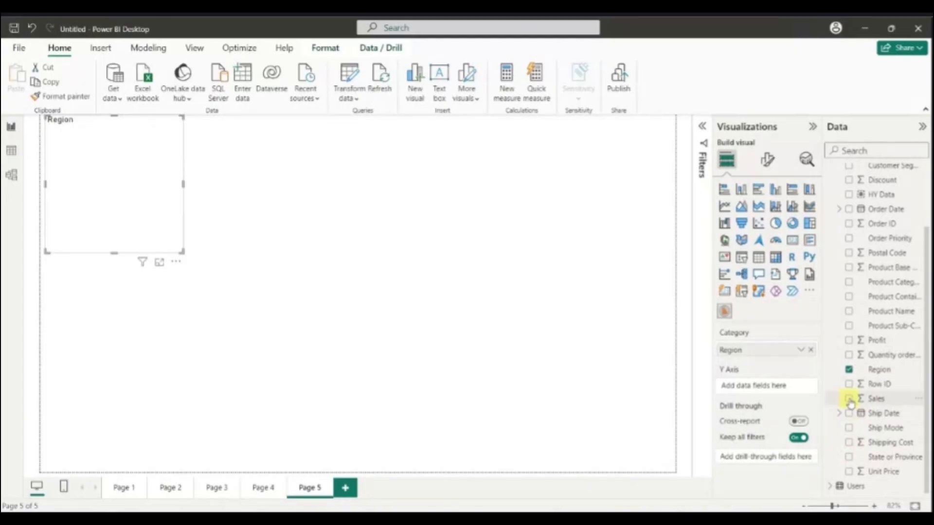
drag(182, 252, 292, 308)
drag(394, 335, 654, 424)
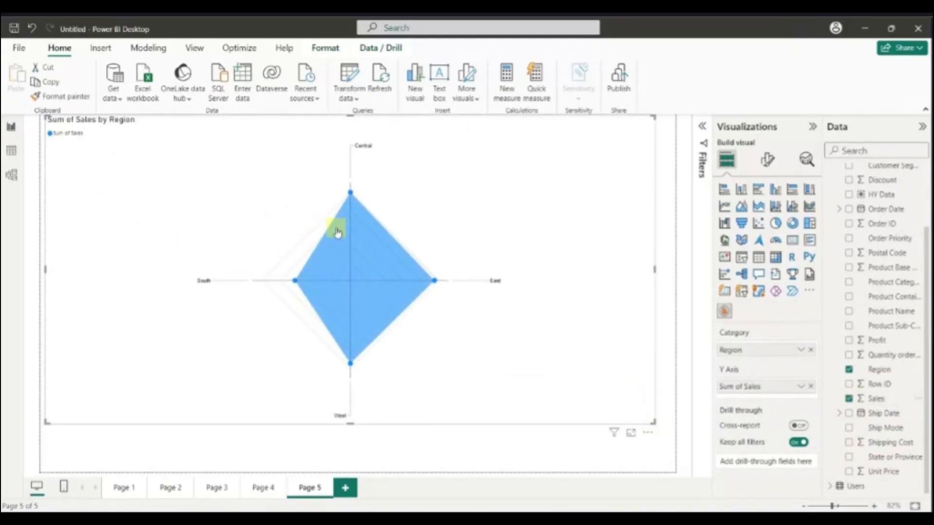
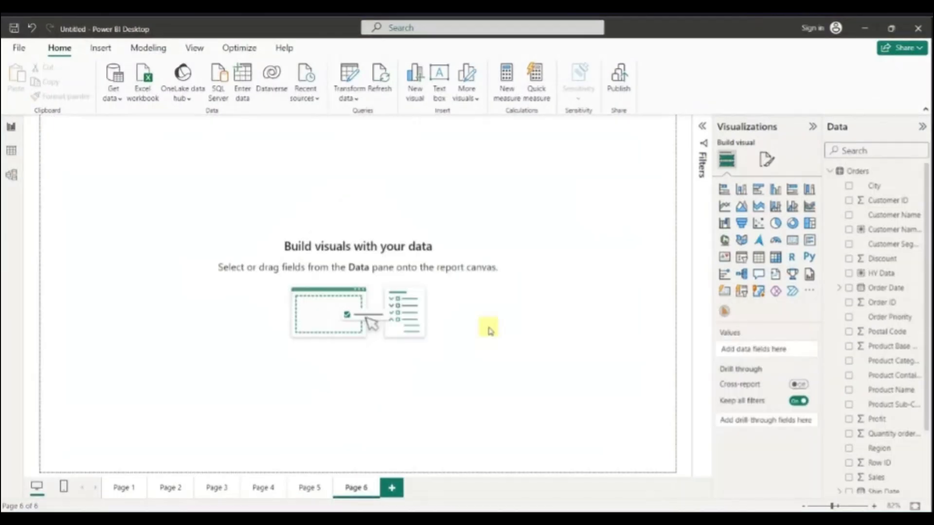
- Add a key influencers visual to Page 6, enlarge it across most of the page, and analyze Sales
click(724, 274)
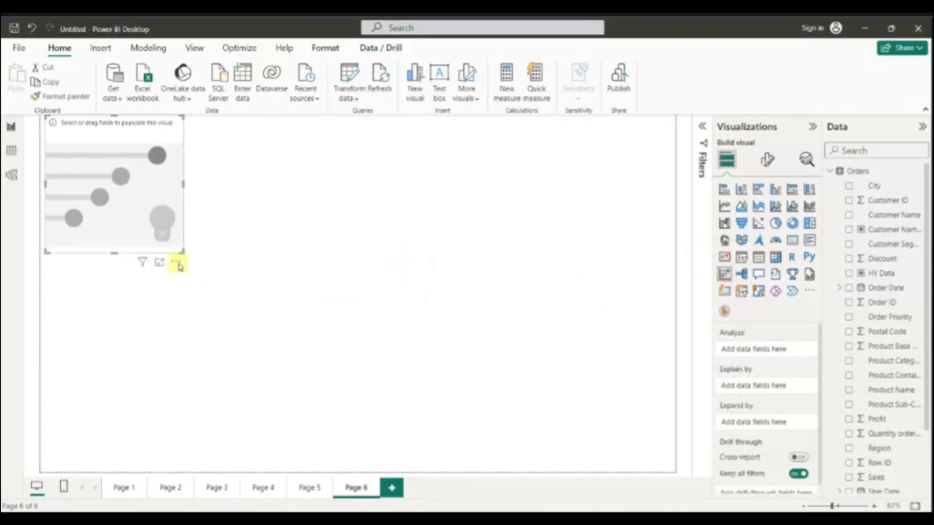
drag(180, 251, 566, 403)
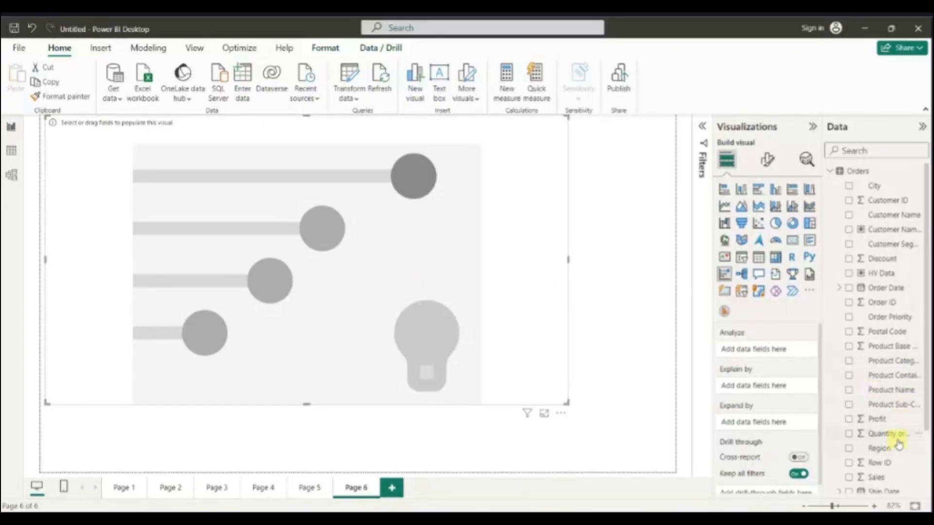
scroll(896, 441, down, 2)
click(849, 428)
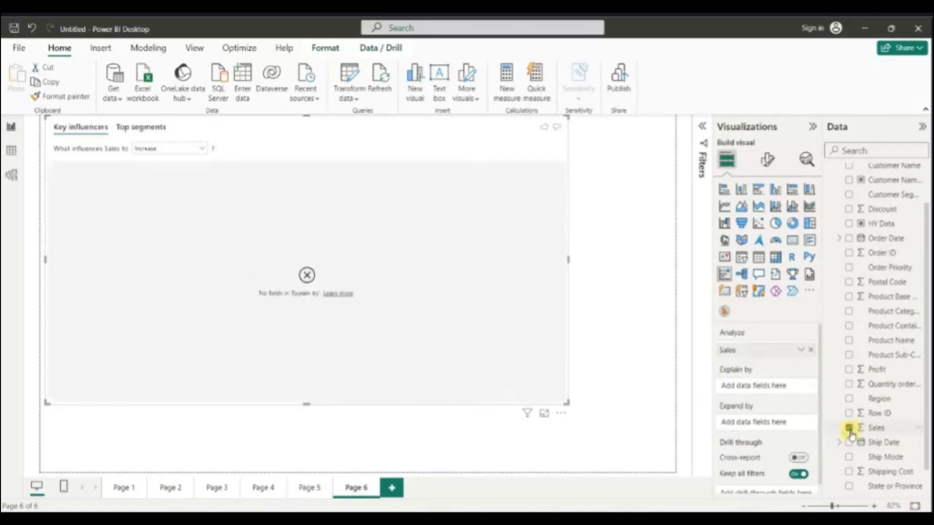
- Explain Sales by Shipping Cost, Product Category, Discount and City, and enlarge the key influencers visual to nearly fill the page
click(849, 471)
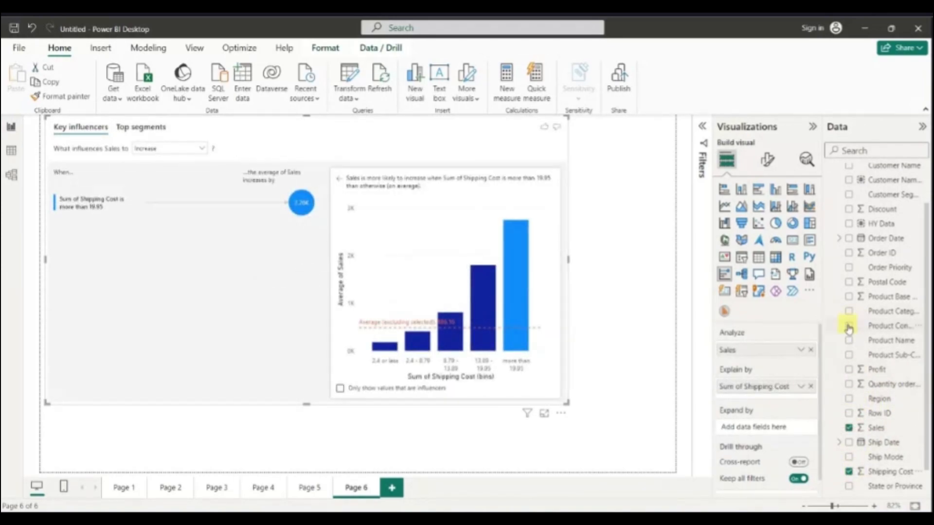
click(848, 312)
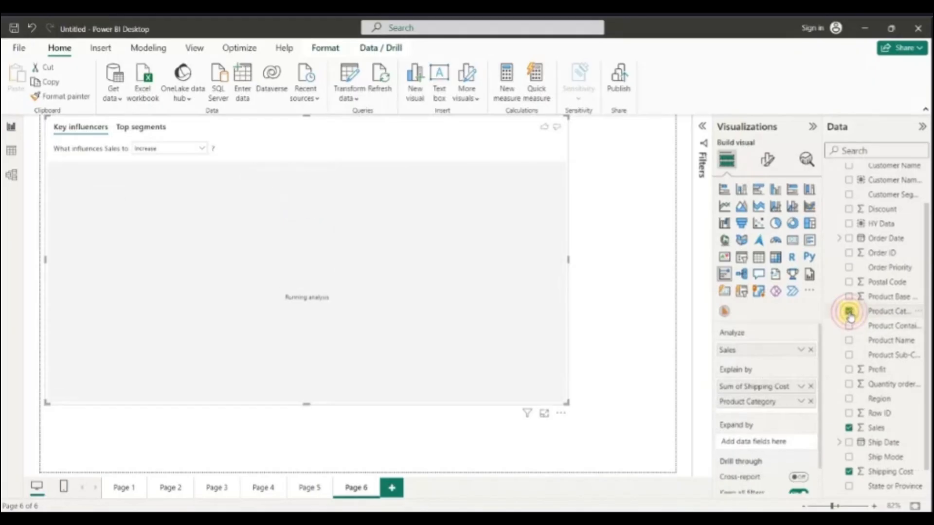
scroll(847, 292, up, 3)
click(849, 259)
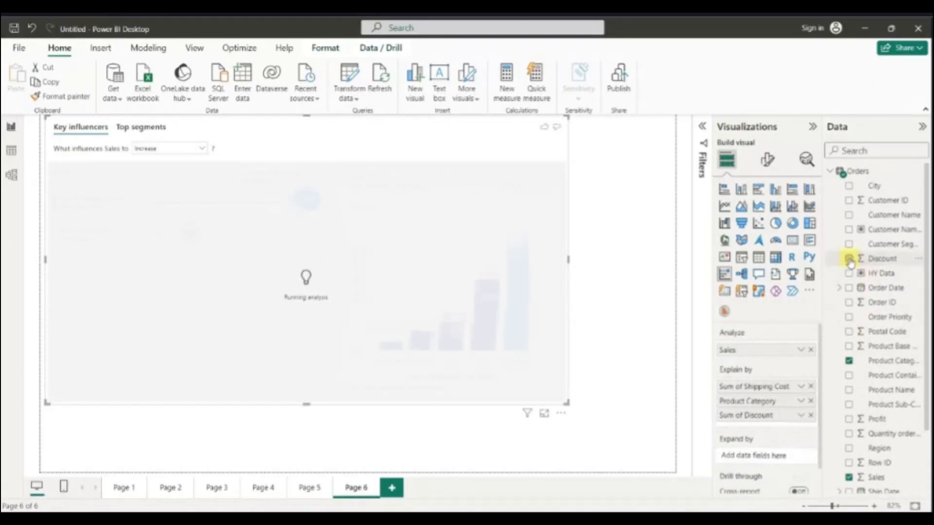
click(848, 185)
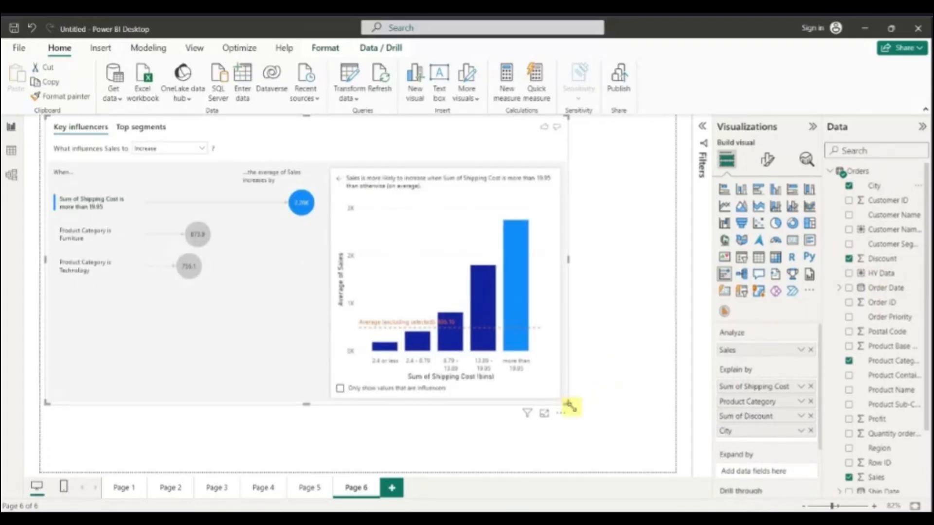
drag(570, 406, 651, 441)
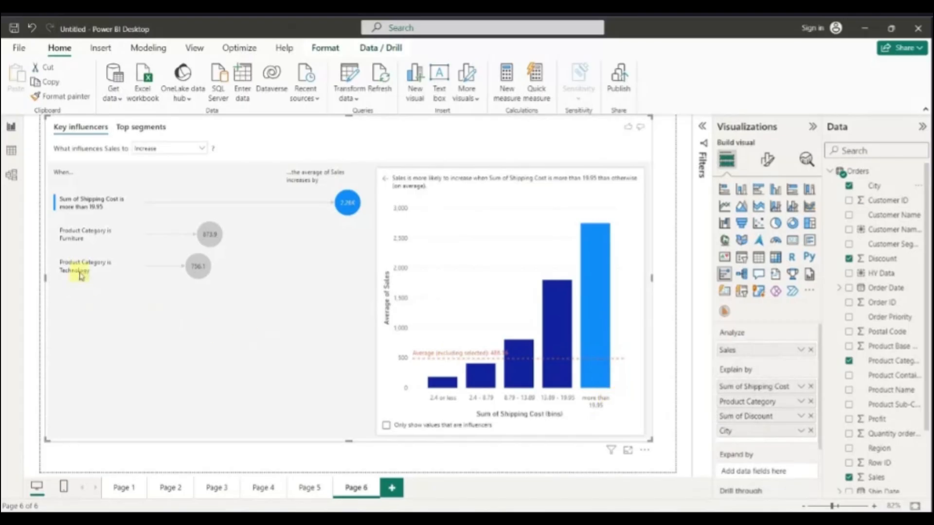
- Examine the Furniture product category influencer, and inspect the details of Segment 1 and Segment 2 for high Sales
click(96, 235)
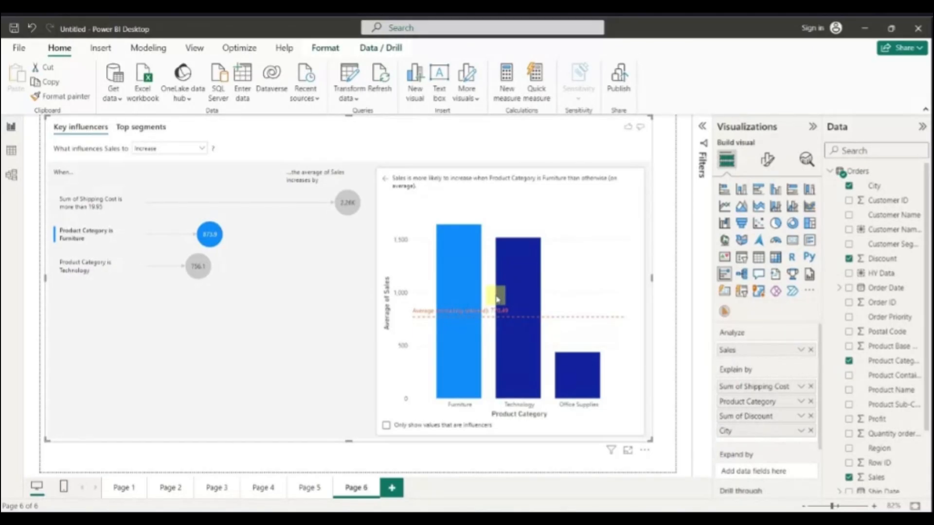
mouse_move(515, 296)
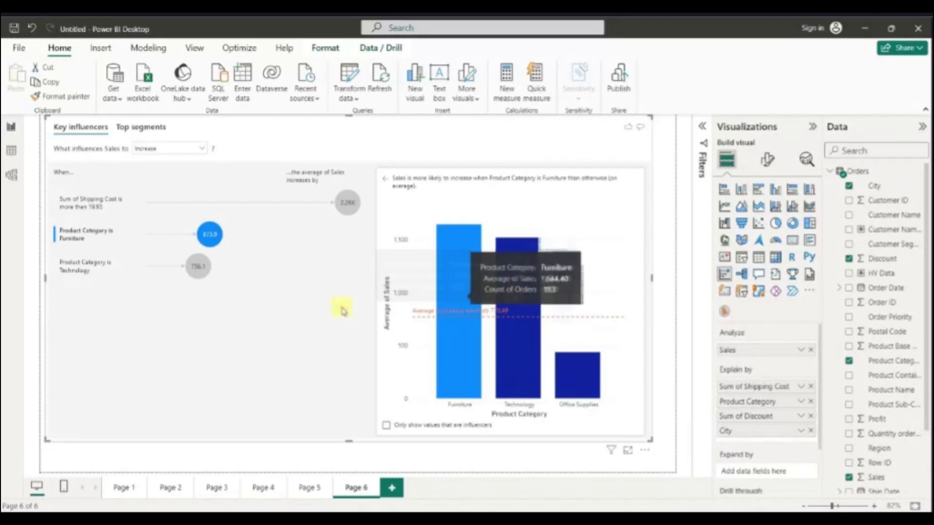
click(149, 133)
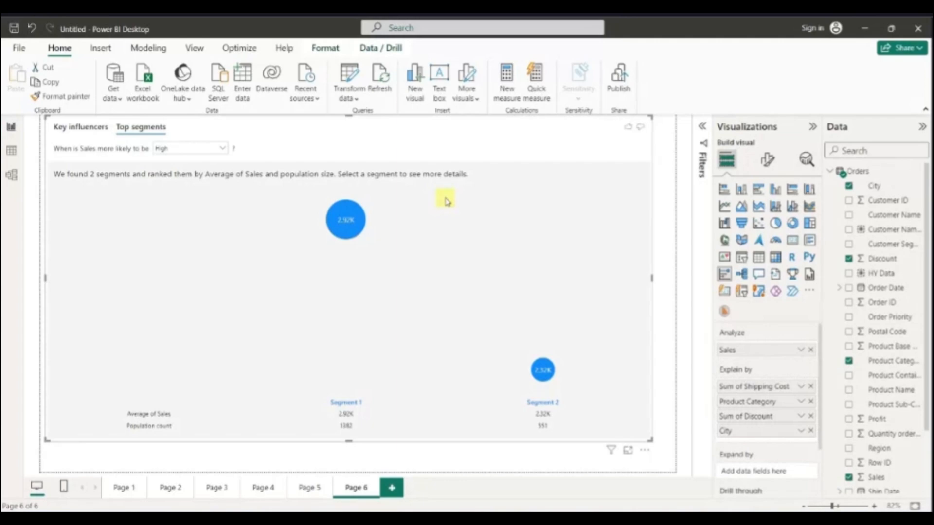
click(344, 221)
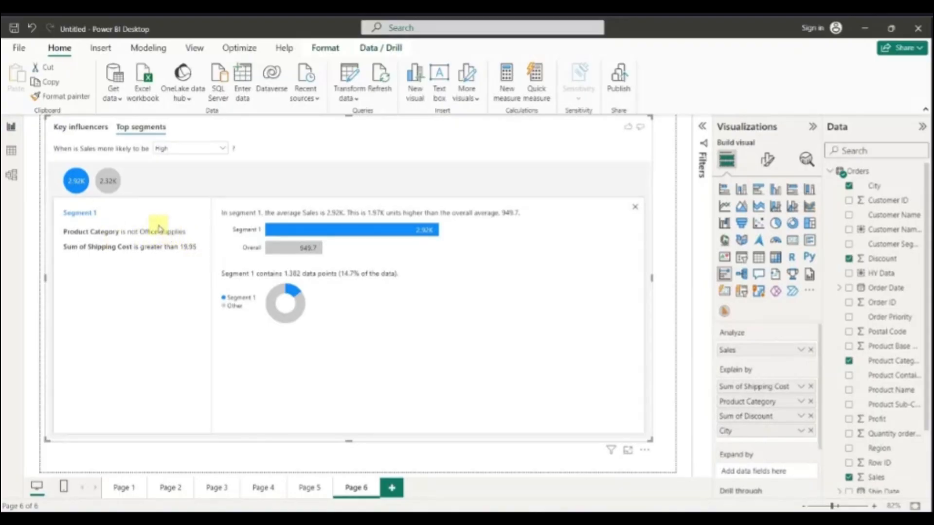
click(105, 182)
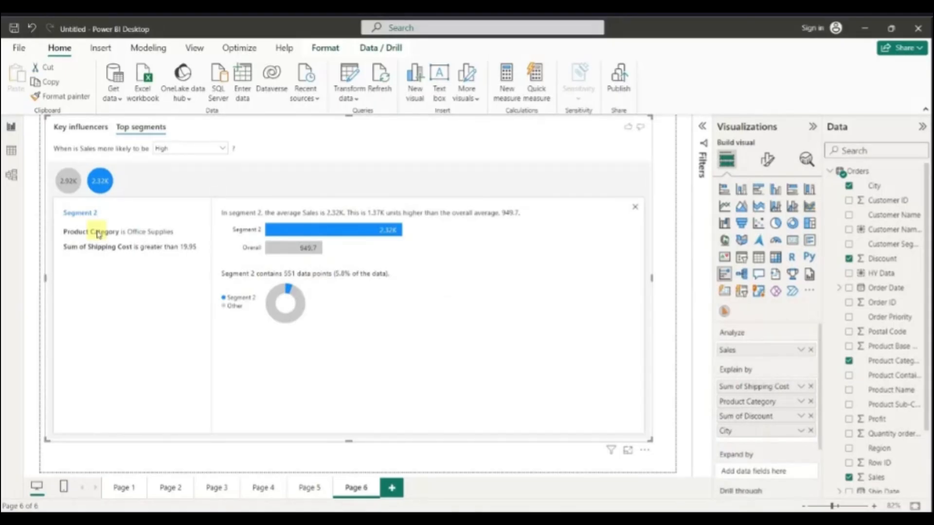
- Switch the top segments analysis to Low, and inspect the key influencer for Shipping Cost of 2.4 - 8.79 that decreases Sales
click(192, 153)
click(182, 170)
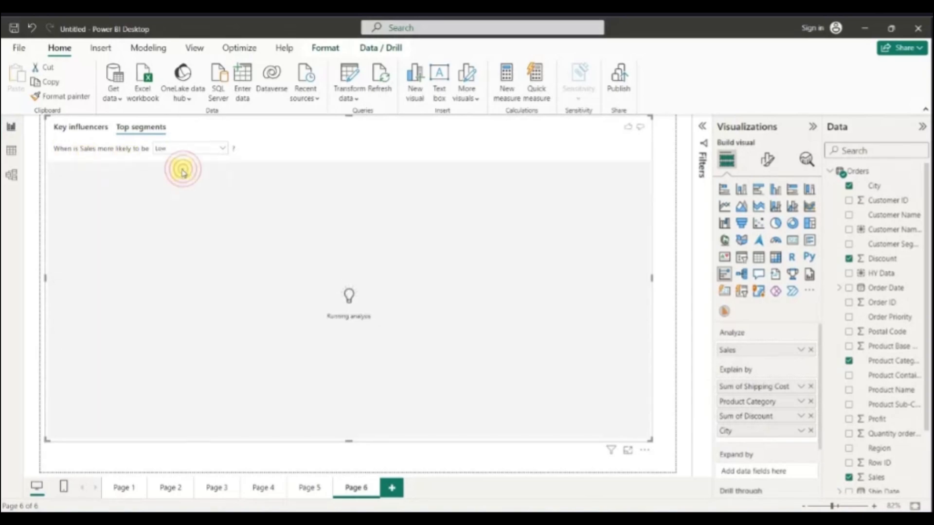
click(93, 127)
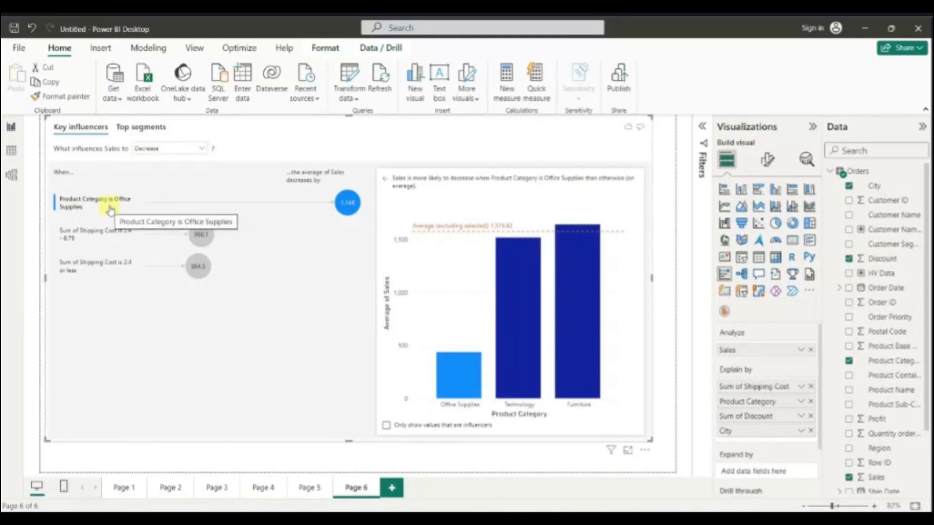
click(107, 238)
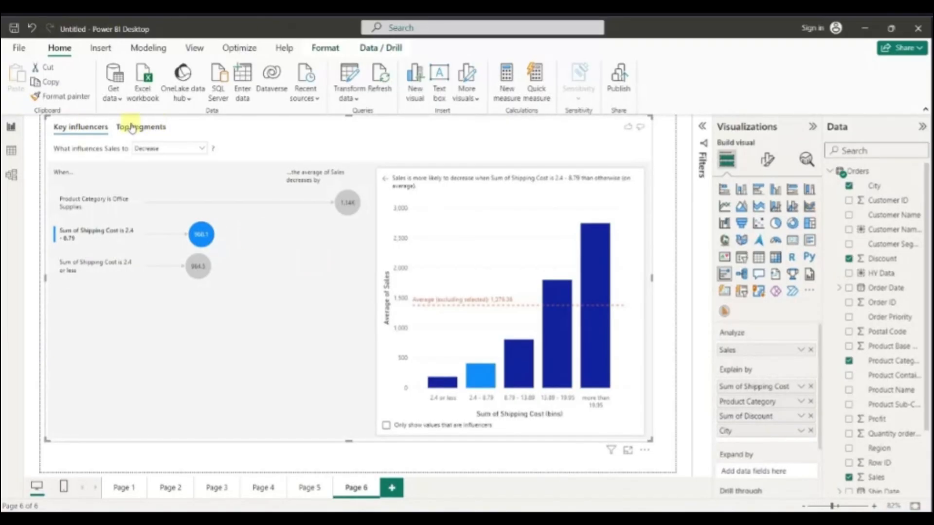
- In the visual's Analysis formatting, turn Key influencers off and back on, and toggle Top segments
click(767, 158)
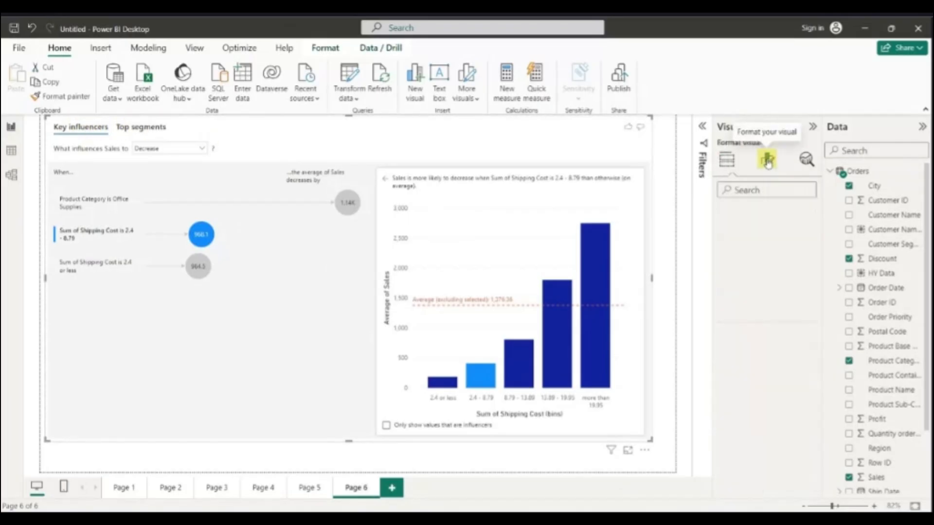
click(724, 243)
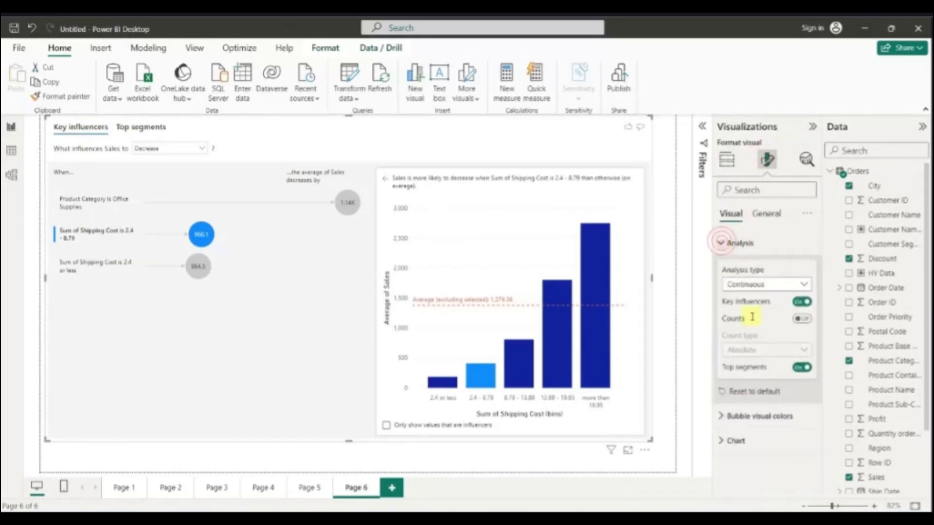
click(802, 303)
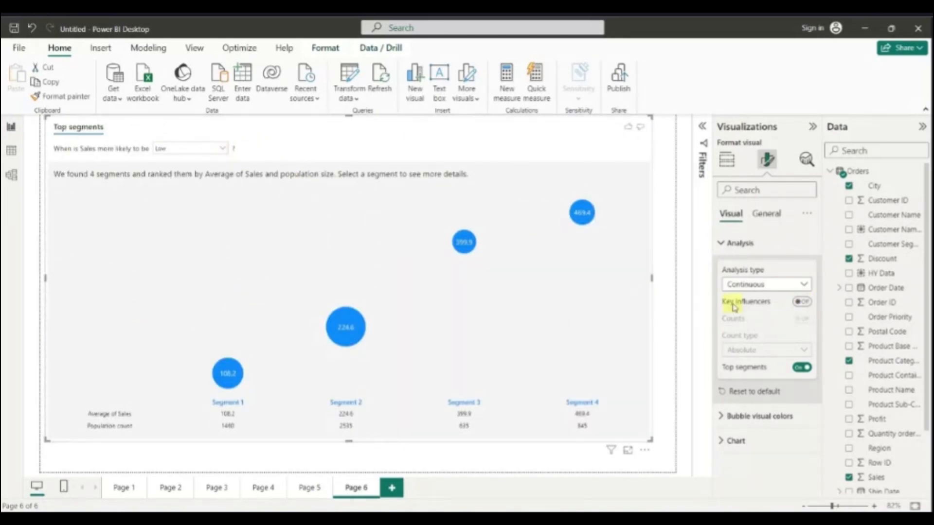
click(802, 302)
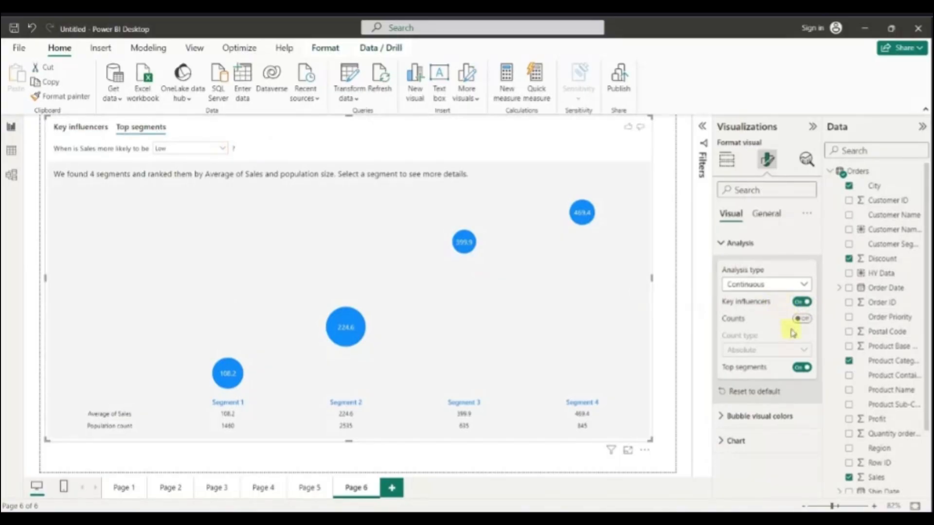
click(802, 368)
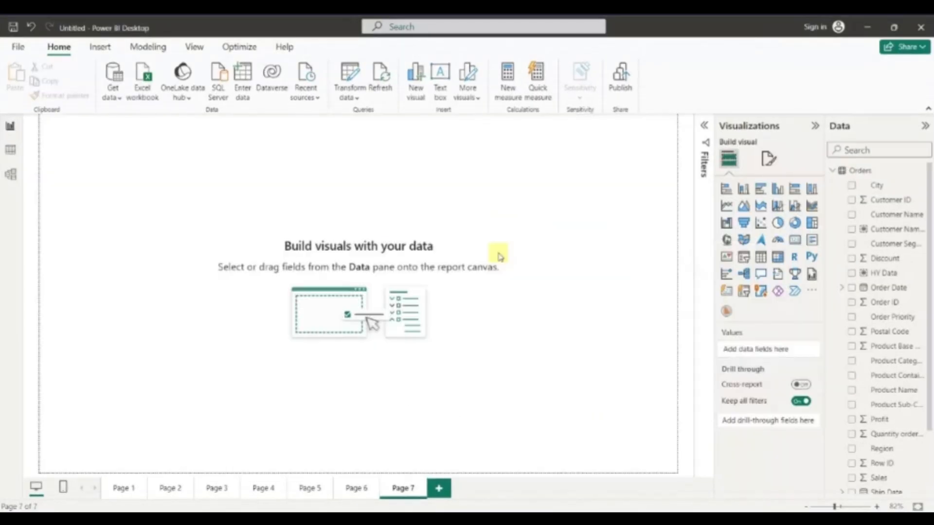
- Add a decomposition tree to Page 7, enlarge it, and analyze Orders Profit
click(745, 275)
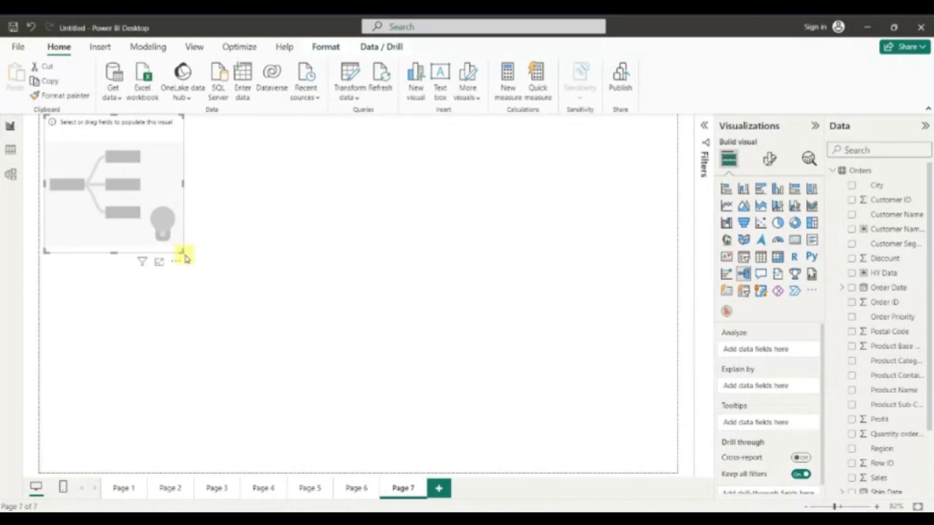
drag(183, 253, 502, 422)
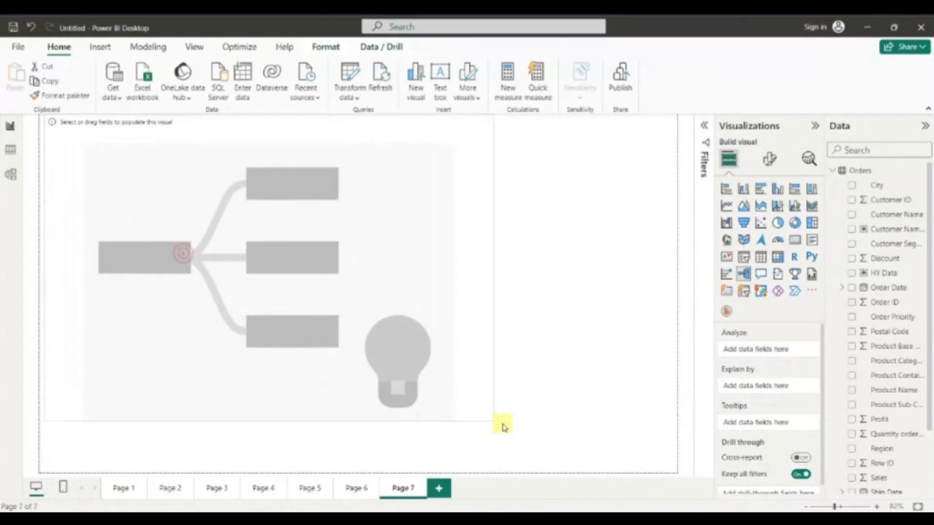
click(852, 420)
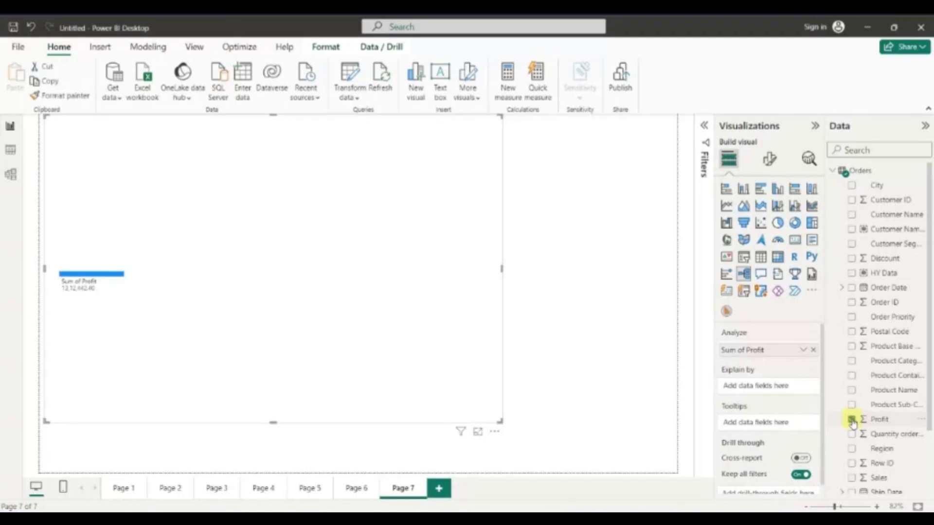
- Explain Profit by Region, Product Category, Order Priority and City, and enlarge the decomposition tree to almost the full page height
click(852, 449)
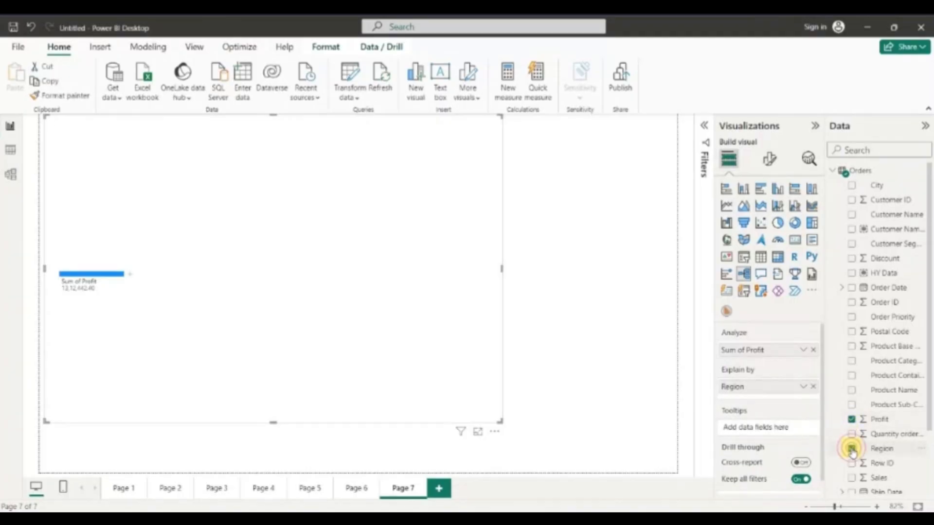
click(852, 361)
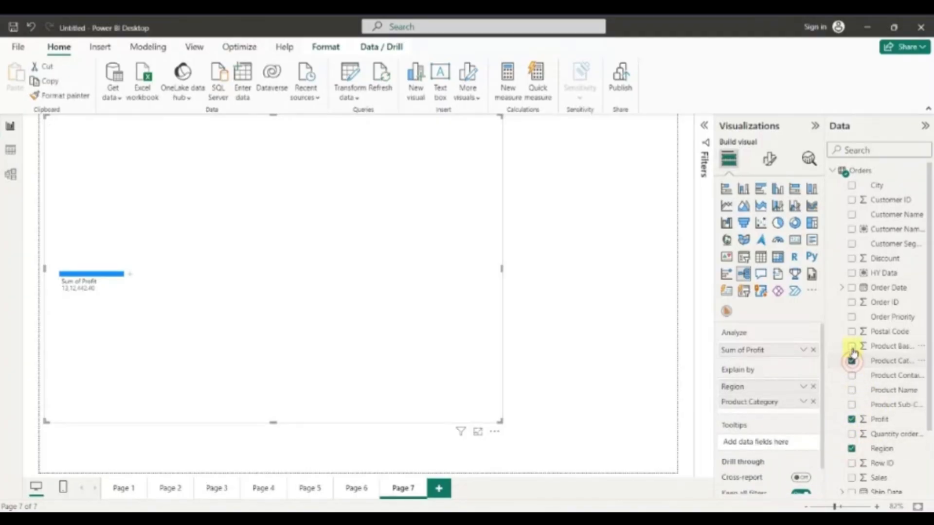
click(852, 317)
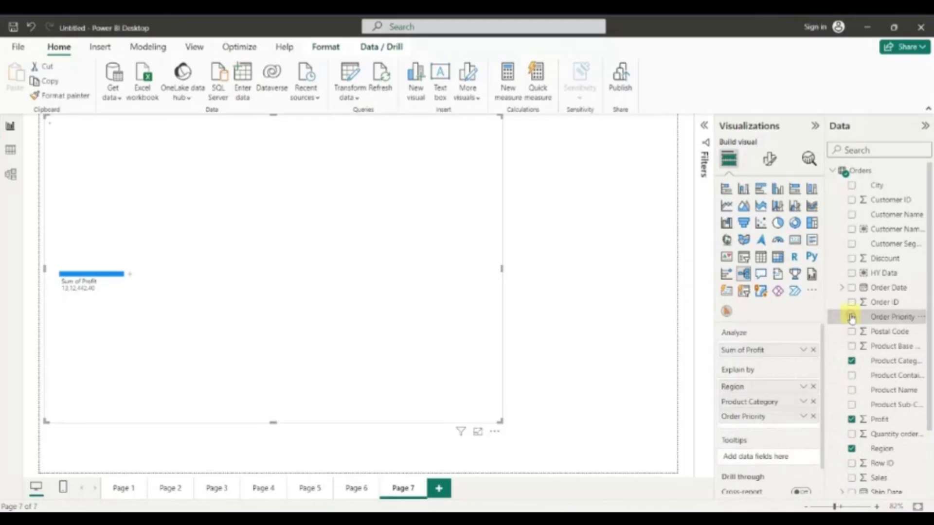
click(852, 185)
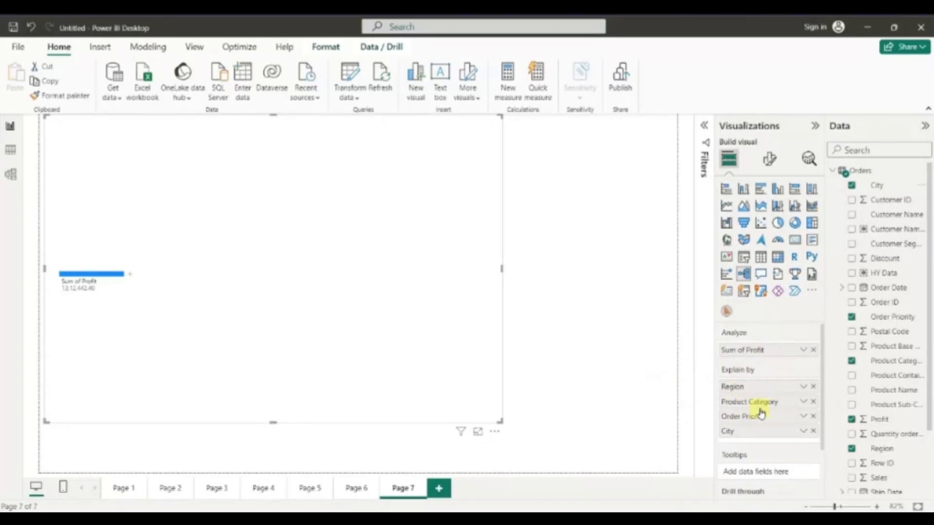
drag(501, 420, 598, 467)
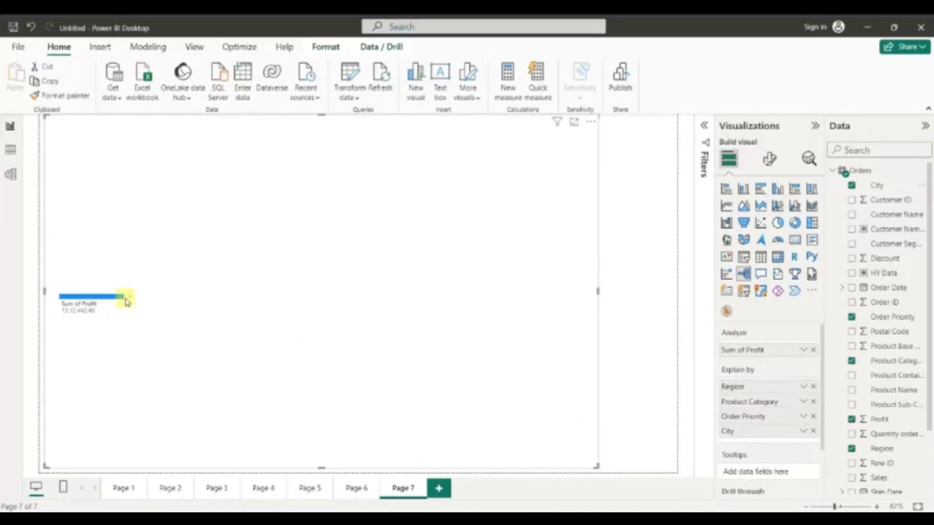
- Split Sum of Profit by Region in the decomposition tree, and break the Central region down by Order Priority
click(129, 300)
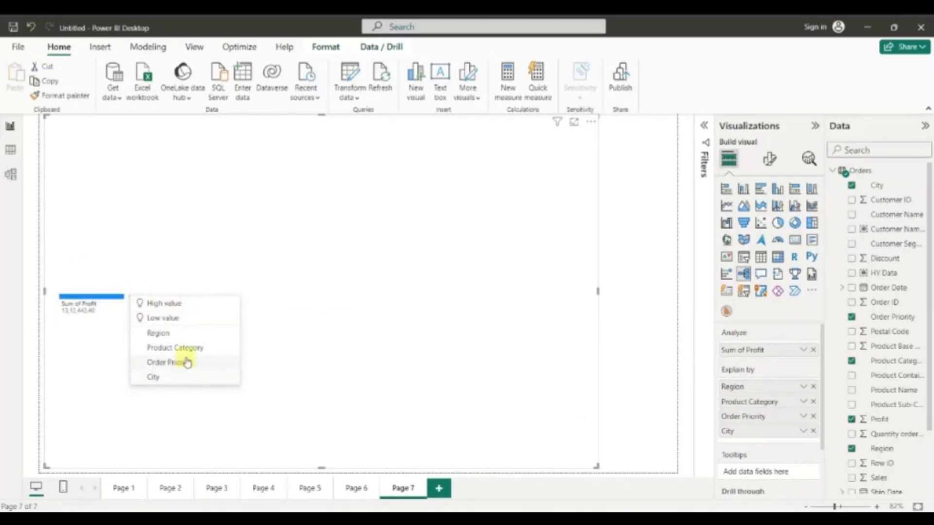
click(198, 337)
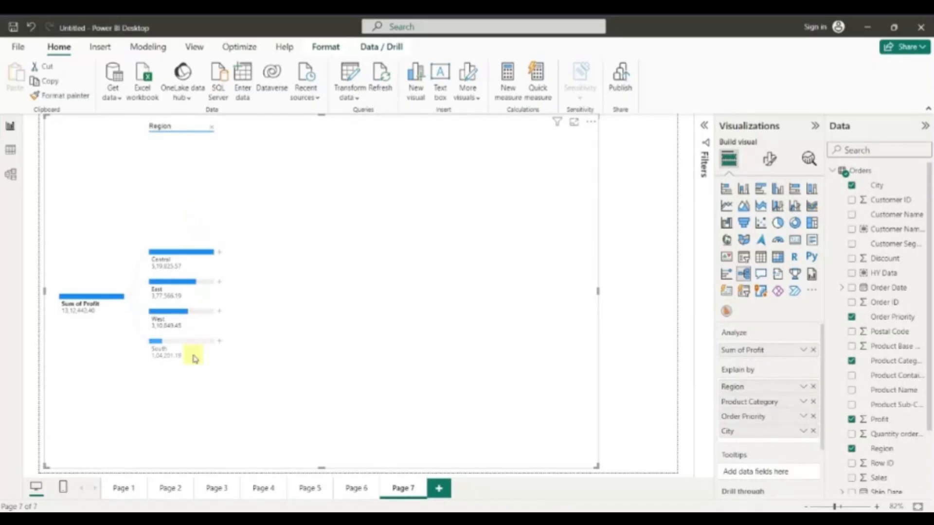
click(220, 256)
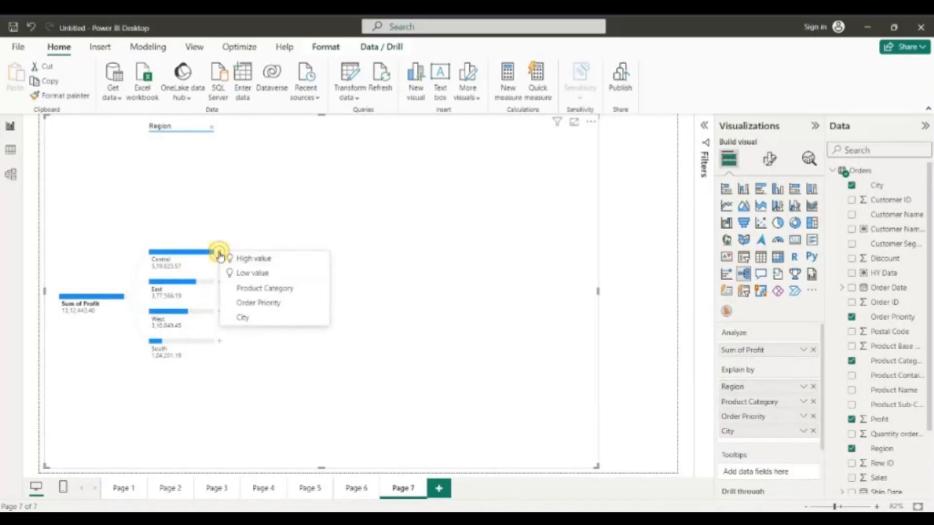
click(259, 305)
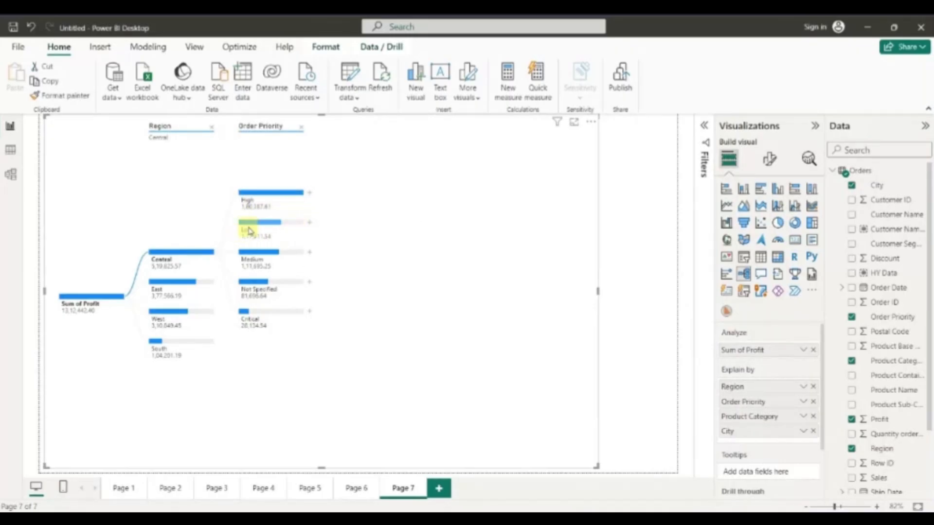
- Break the Critical order priority under Central down by Product Category in the decomposition tree, and inspect the Furniture node's profit
mouse_move(275, 230)
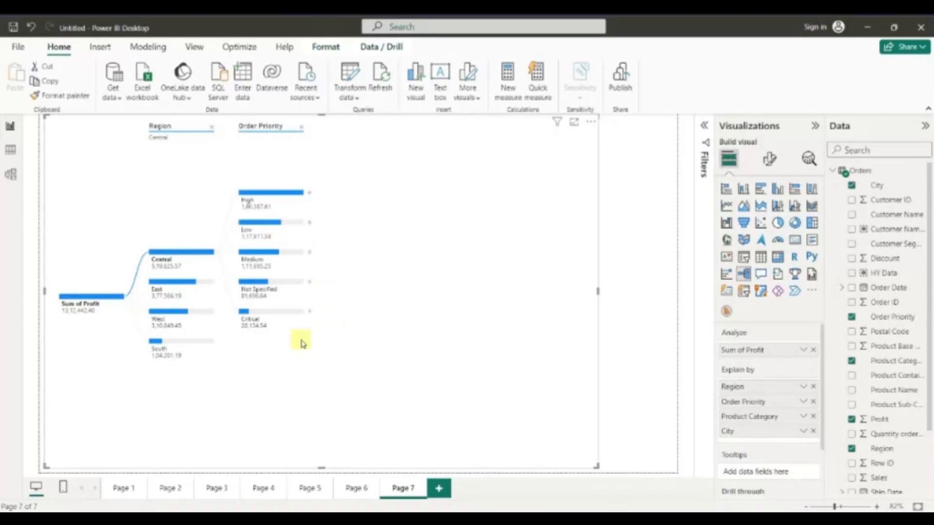
click(311, 313)
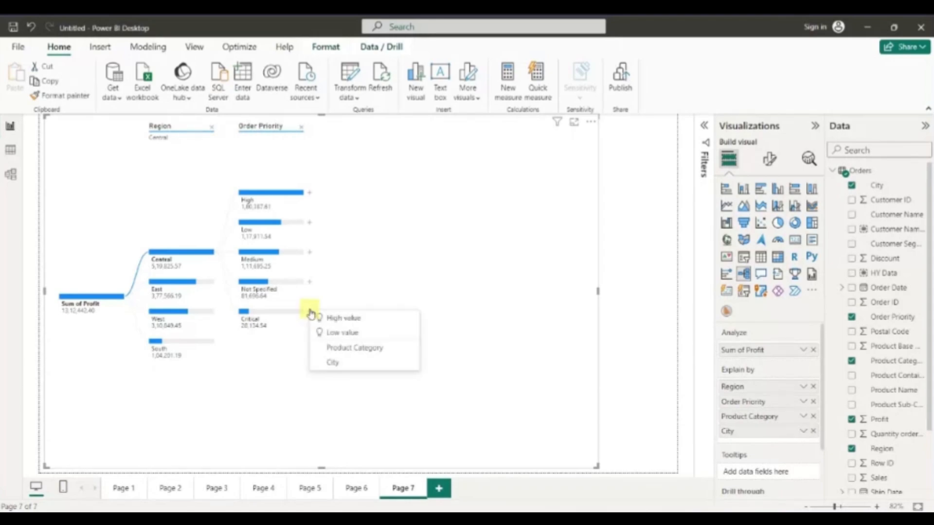
click(344, 349)
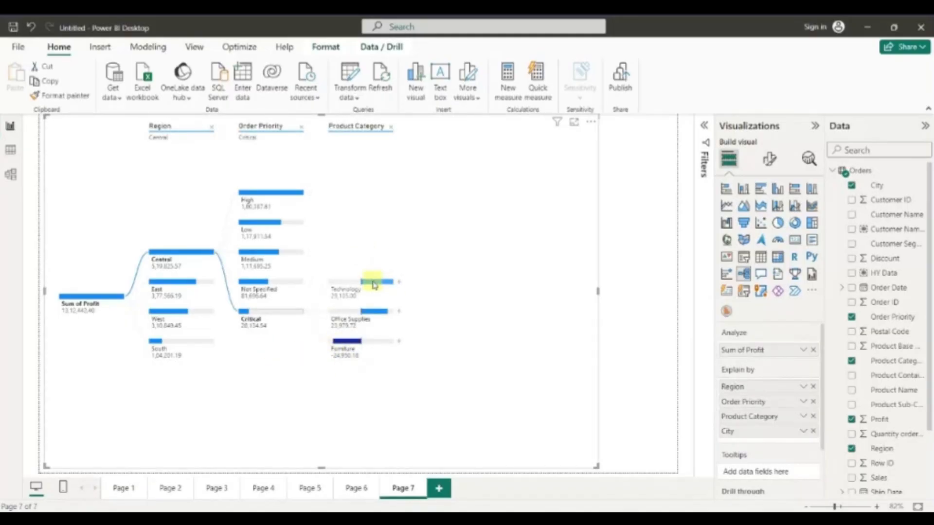
click(344, 357)
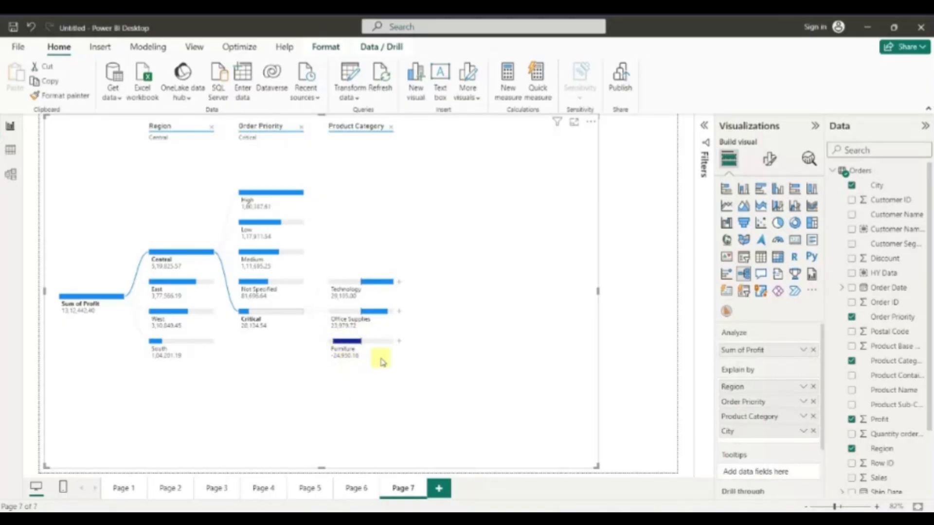
mouse_move(368, 360)
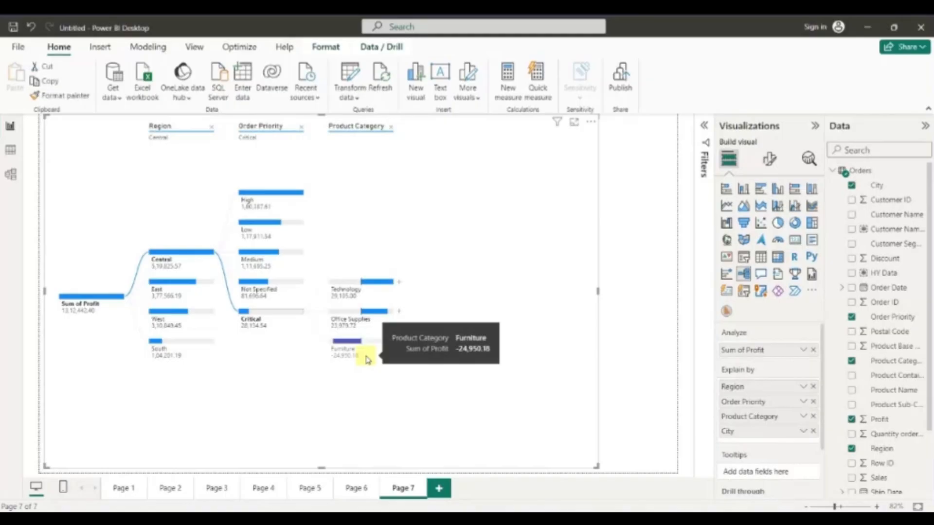
- Remove the Product Category level from the decomposition tree, view the split options for High, and split Critical by Product Category again
click(391, 127)
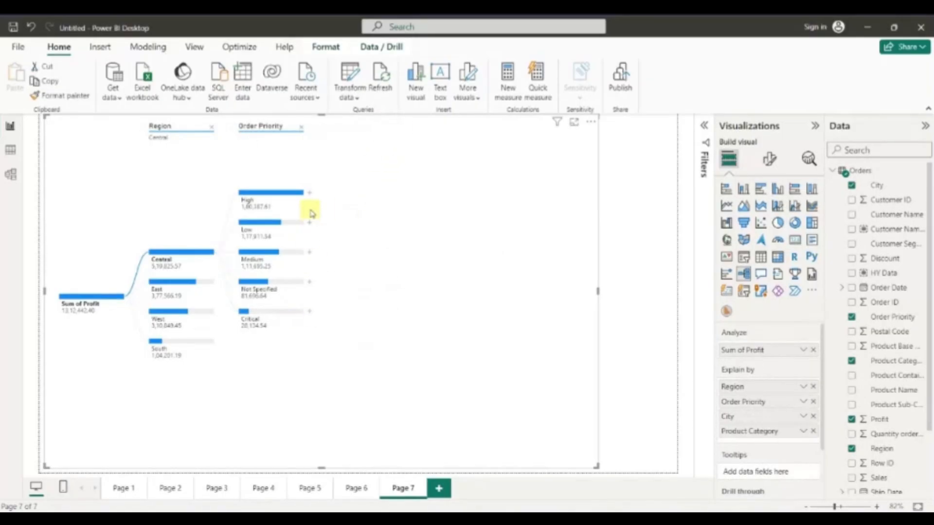
click(309, 193)
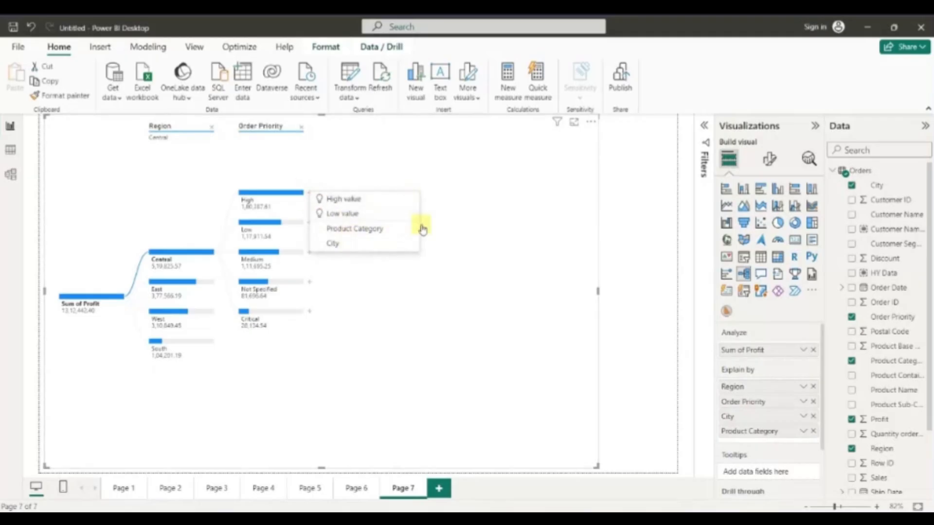
click(390, 325)
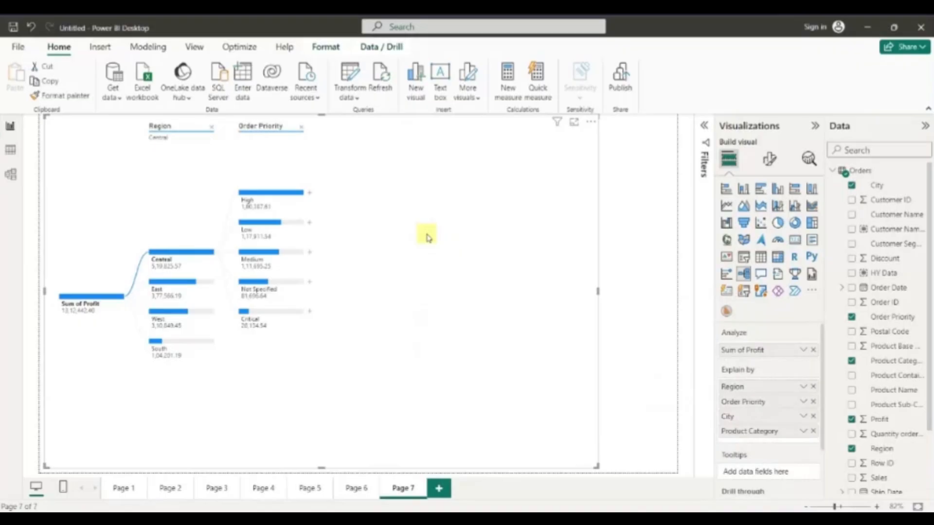
click(309, 311)
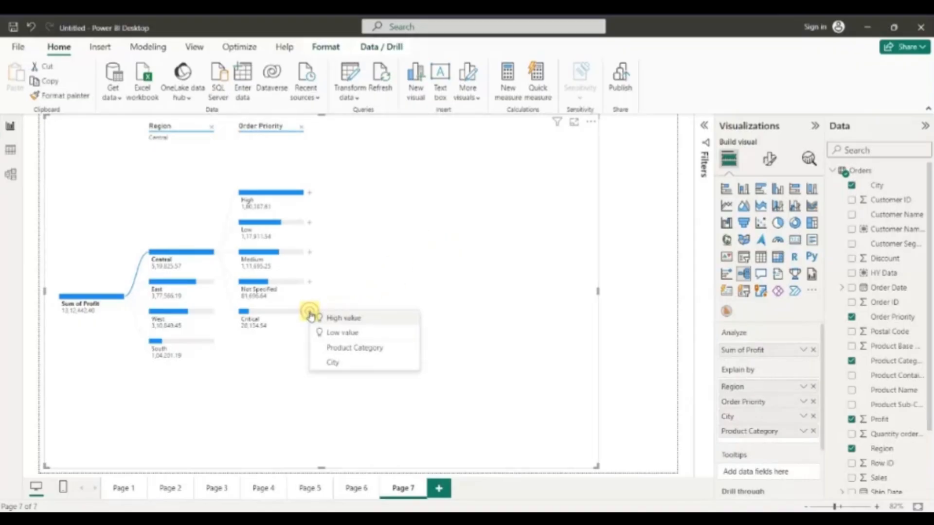
click(347, 352)
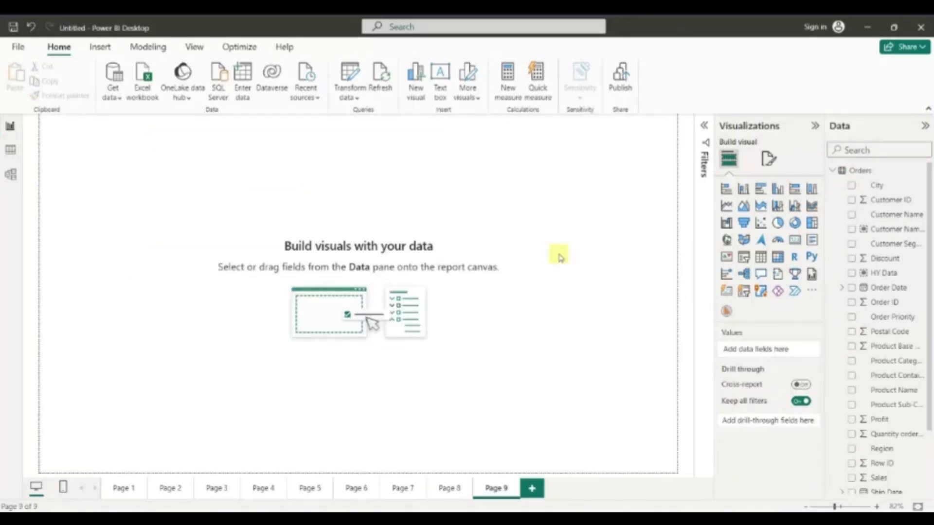
- Add a stacked bar chart of Sales by Product Sub-Category to Page 9 and enlarge it to fill most of the page
click(725, 191)
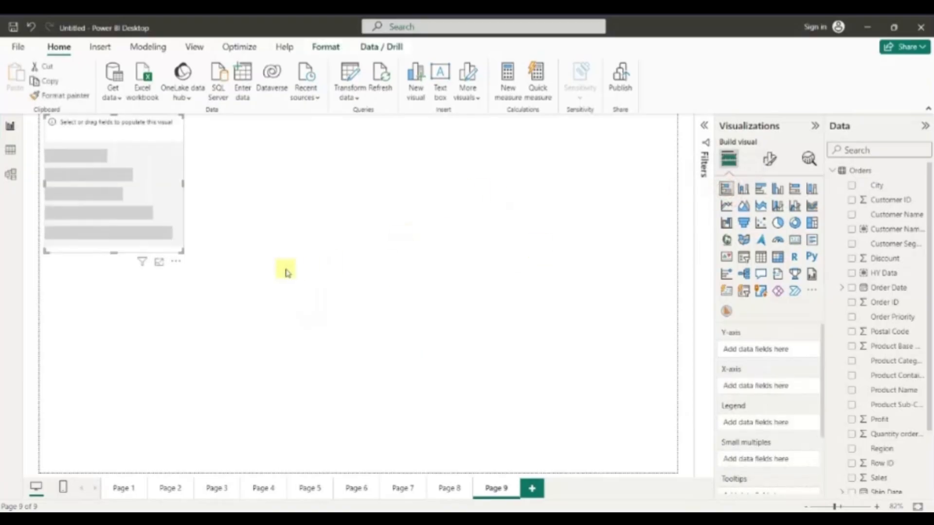
drag(182, 250, 582, 404)
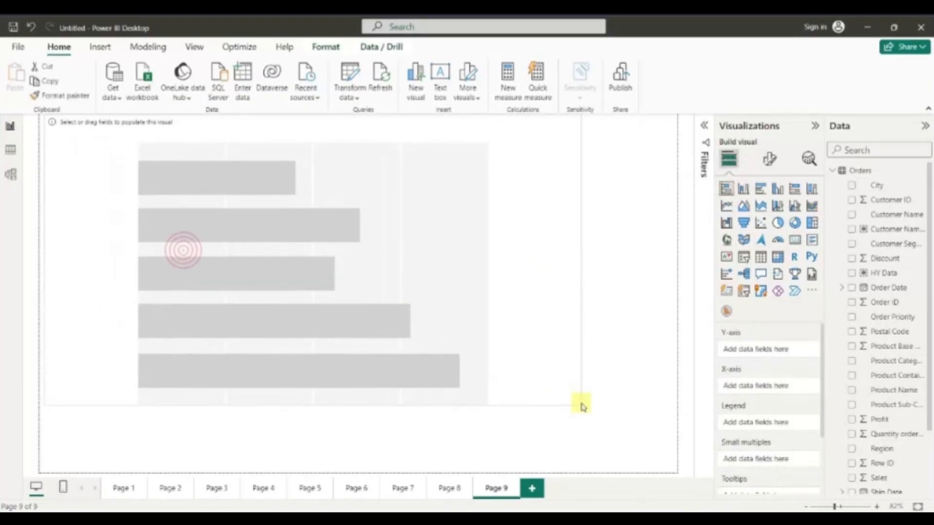
click(852, 478)
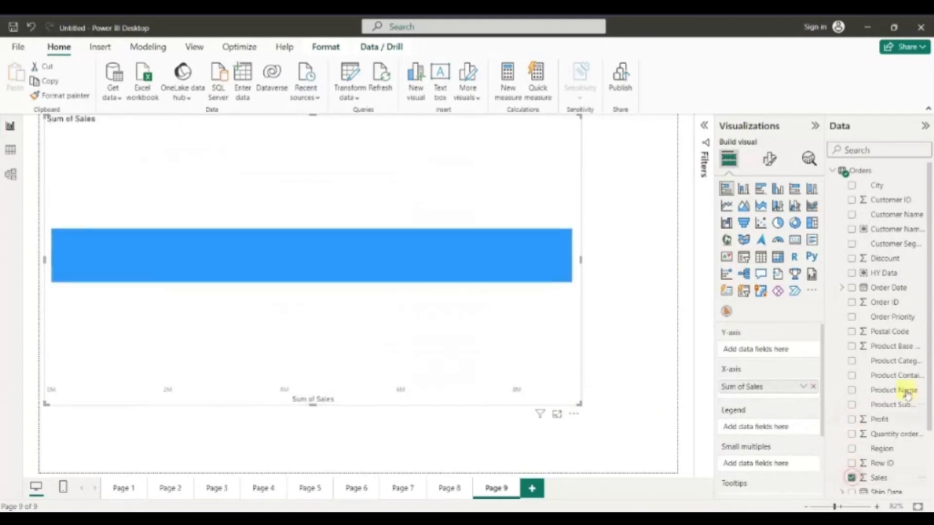
click(851, 405)
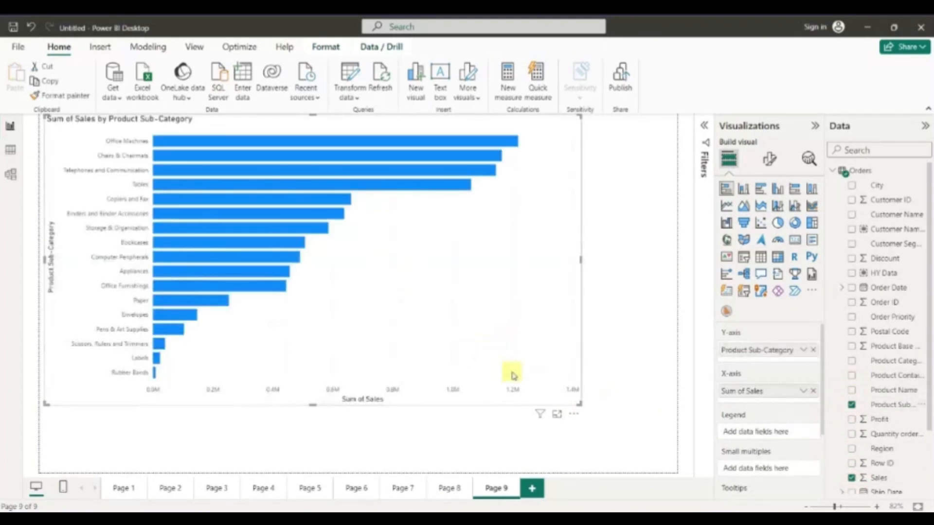
drag(580, 403, 608, 446)
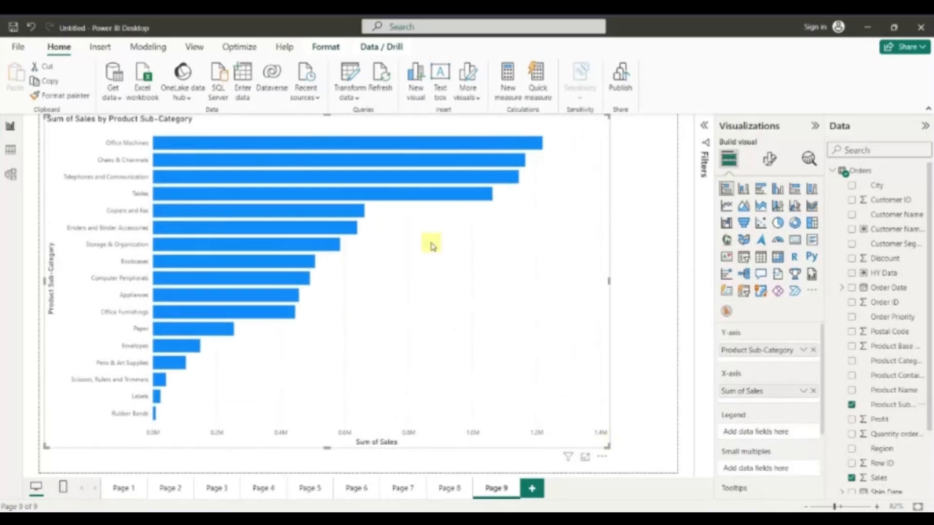
- Compare the chart as stacked column and stacked bar, keep the stacked column type, and add Profit alongside Sales
click(744, 190)
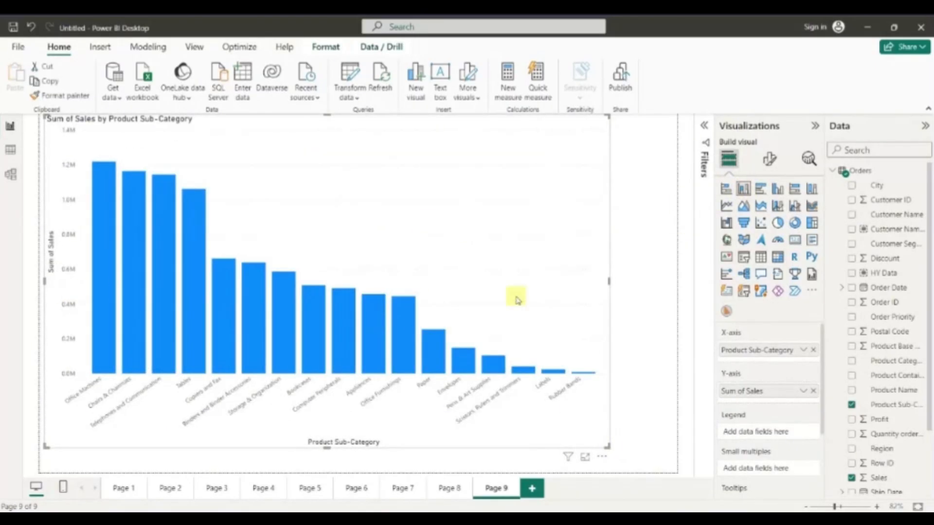
click(727, 190)
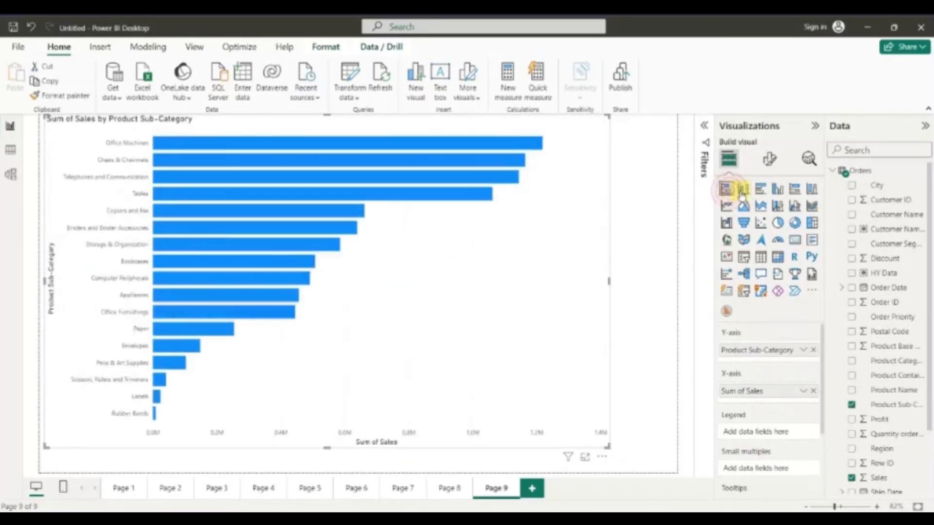
click(744, 189)
click(852, 420)
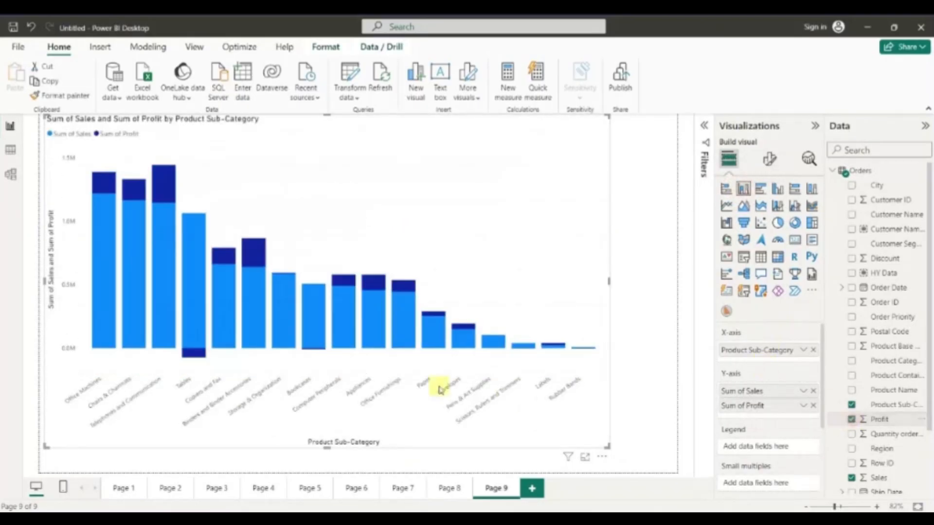
- Show the Sales and Profit chart as stacked bar, stacked column, clustered bar and clustered column, ending with a 100% stacked bar chart
click(726, 189)
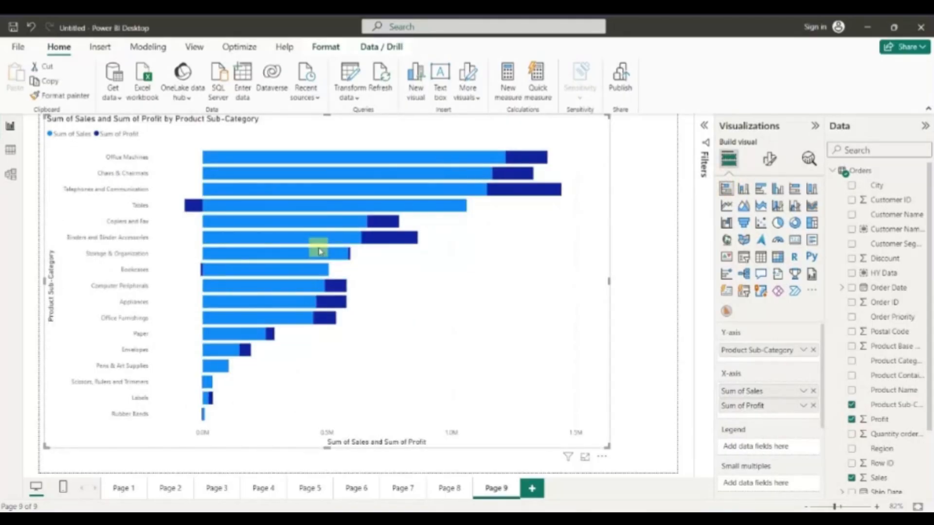
click(743, 189)
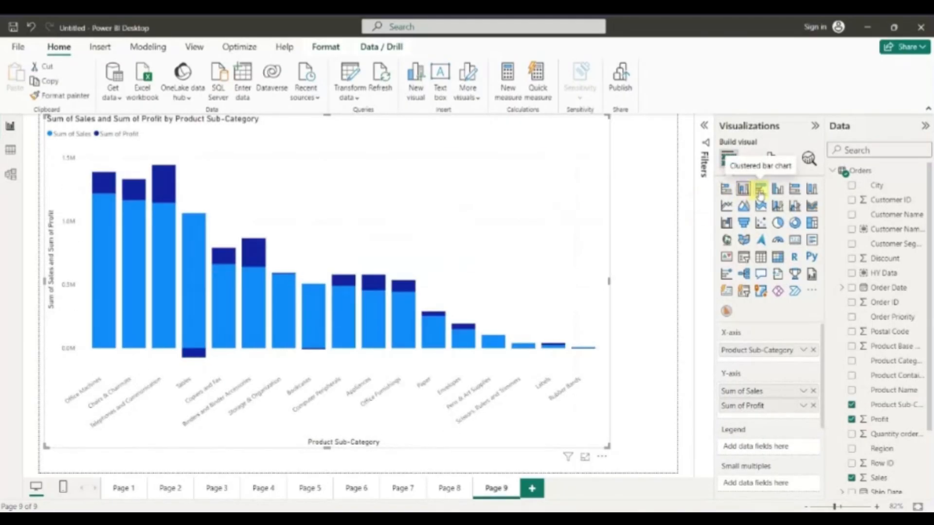
click(761, 190)
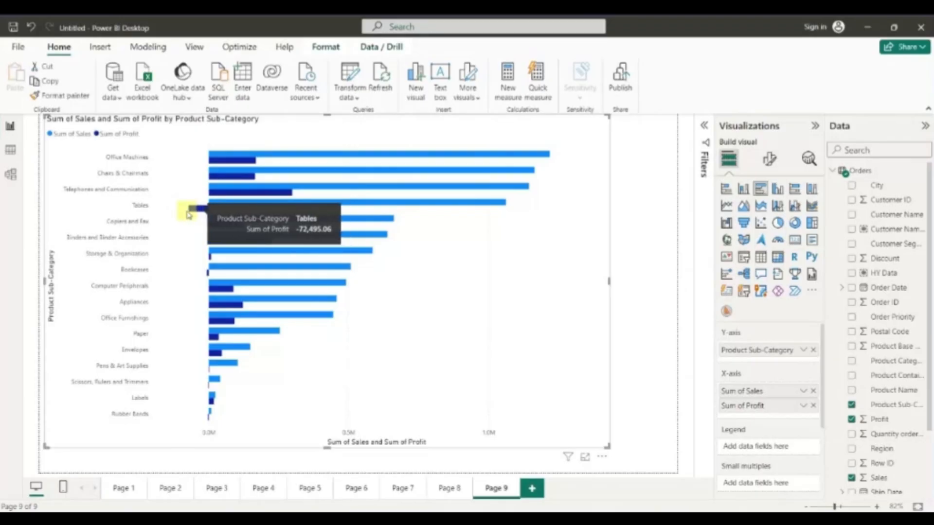
click(778, 190)
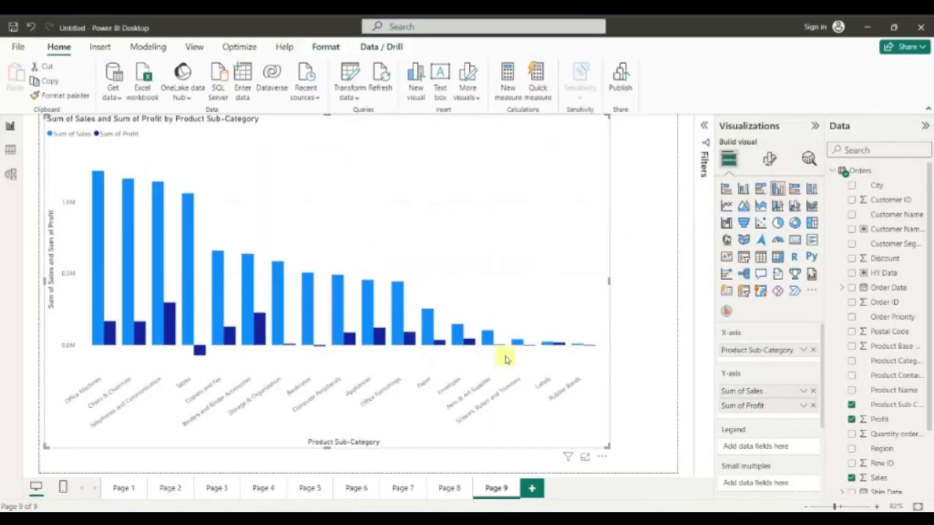
click(796, 191)
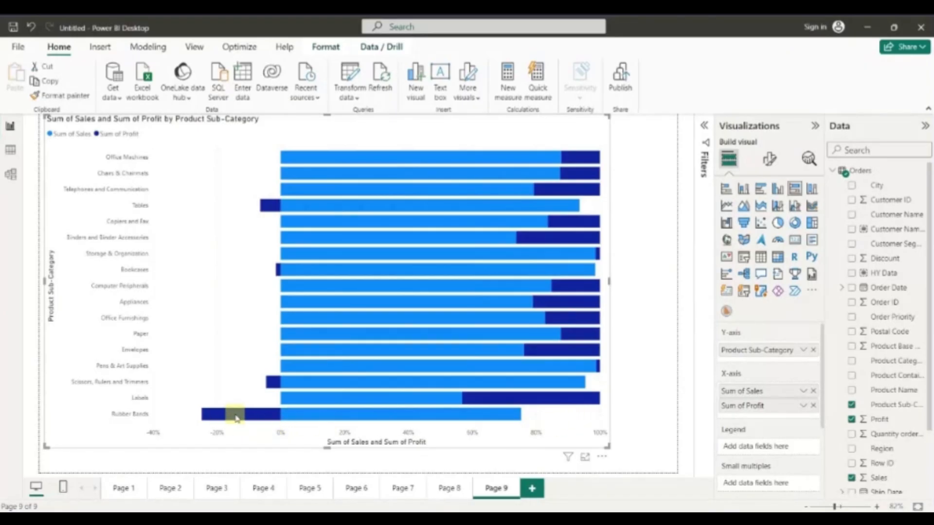
- Switch the Sales and Profit visual through the 100% stacked column, line, area and stacked area chart types
click(811, 189)
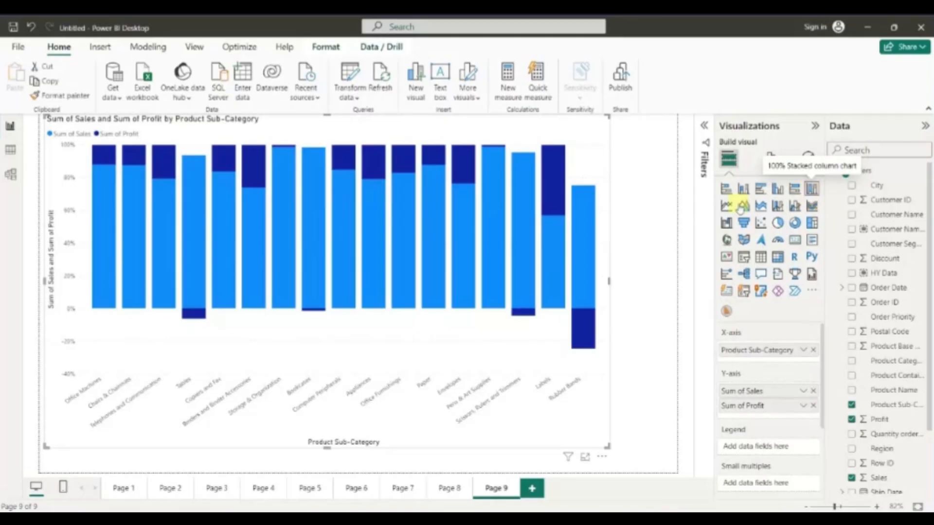
click(727, 208)
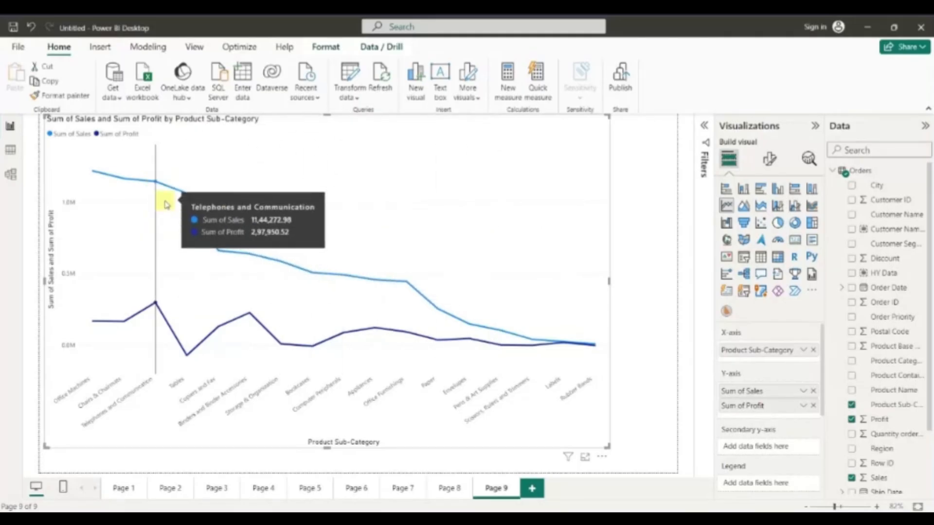
click(744, 208)
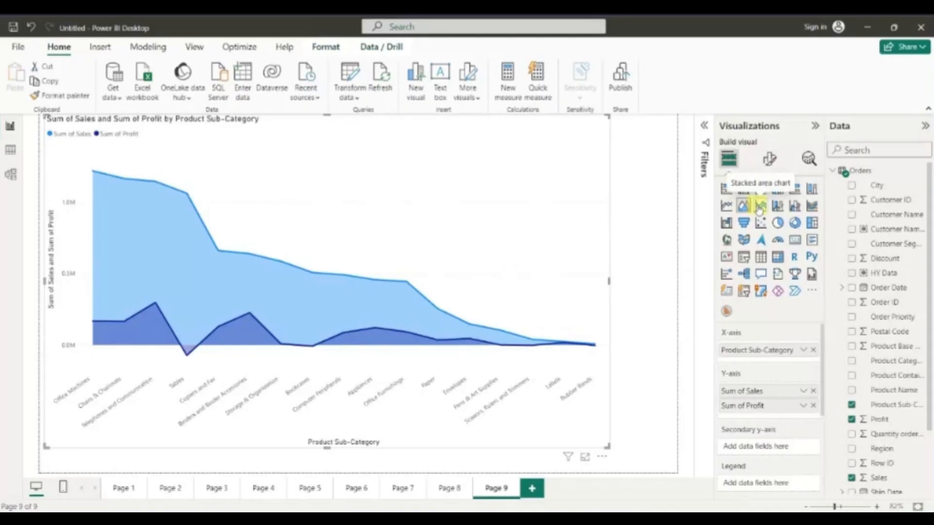
click(759, 208)
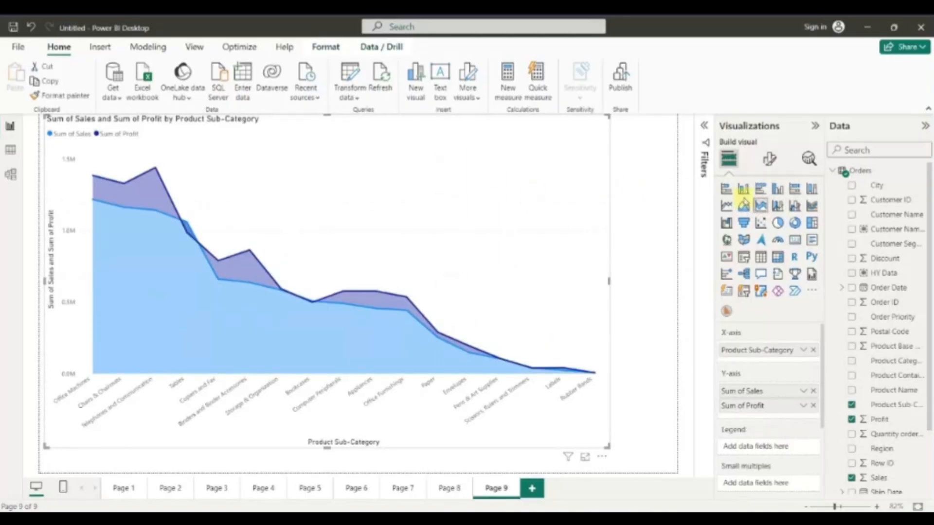
- Convert the visual to a line and stacked column chart with Discount plotted on the line y-axis
click(777, 206)
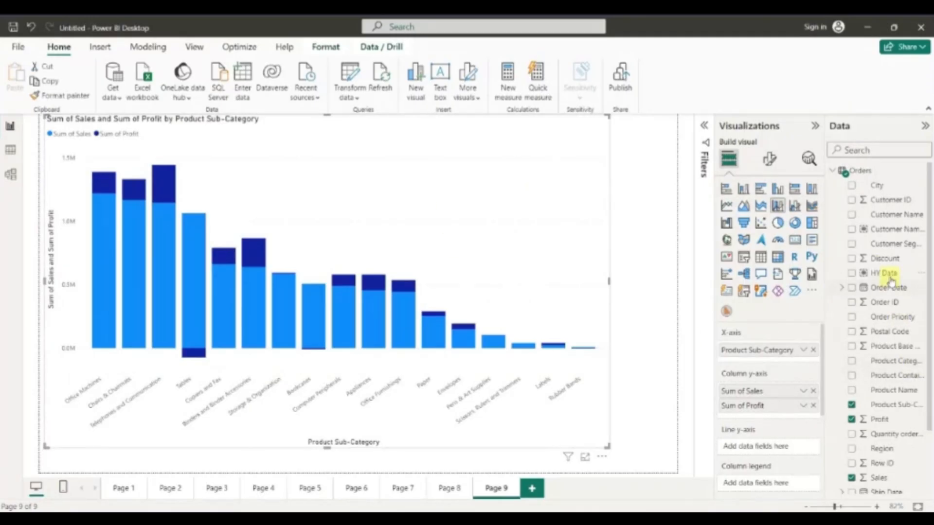
click(851, 258)
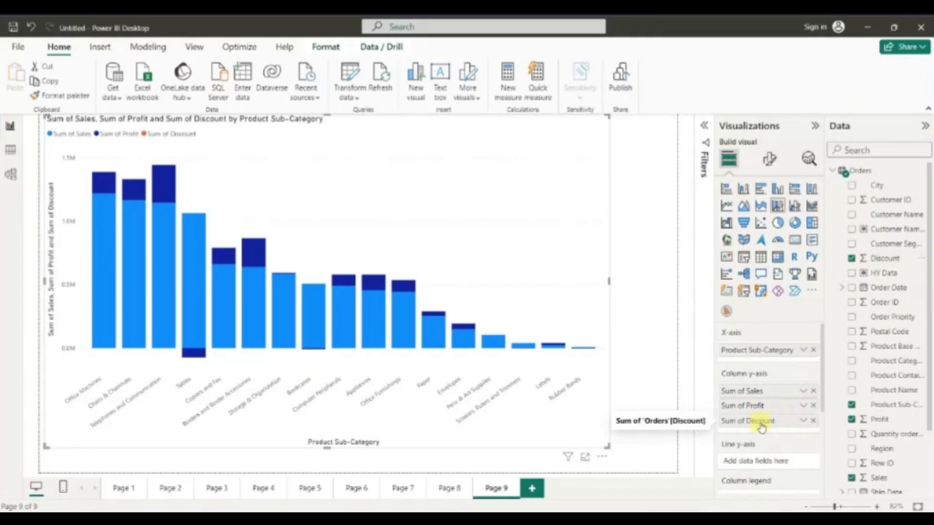
drag(762, 427, 762, 462)
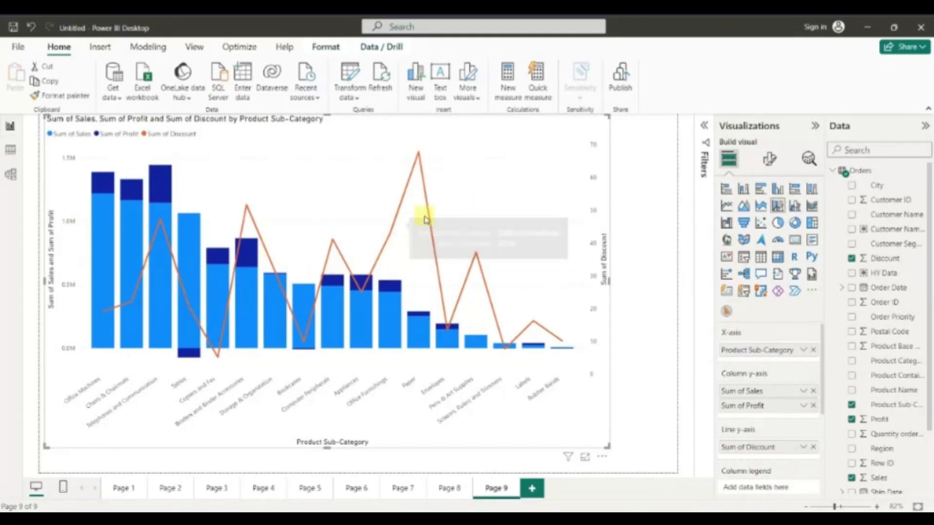
- Compare the line and clustered column type with the line and stacked column type, ending on a ribbon chart
click(795, 210)
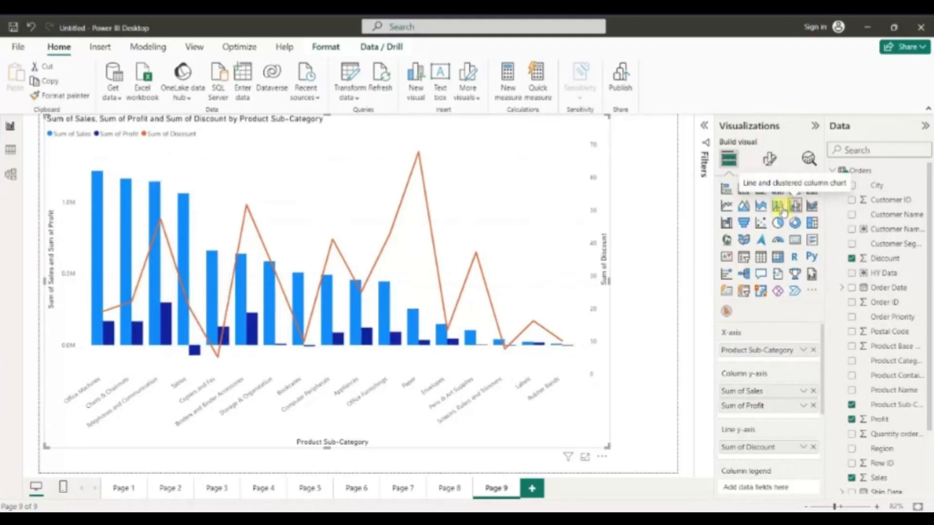
click(778, 207)
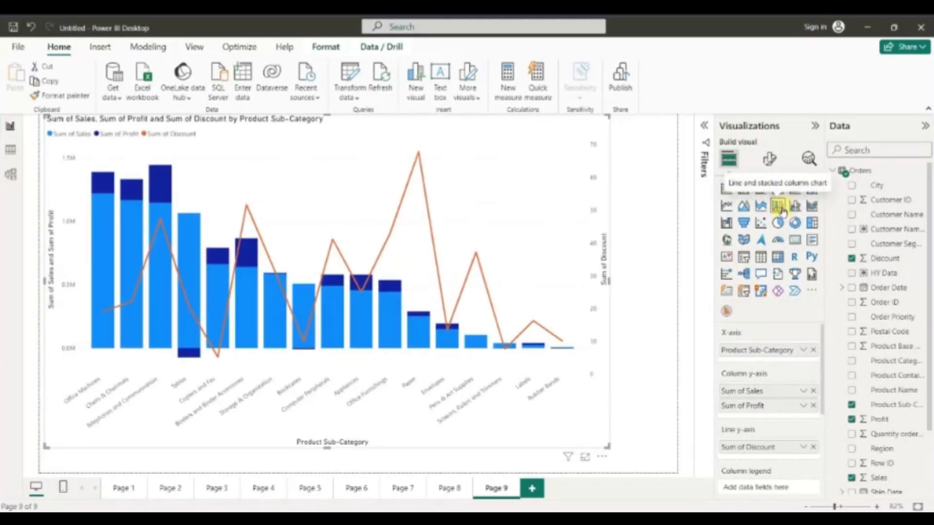
click(810, 208)
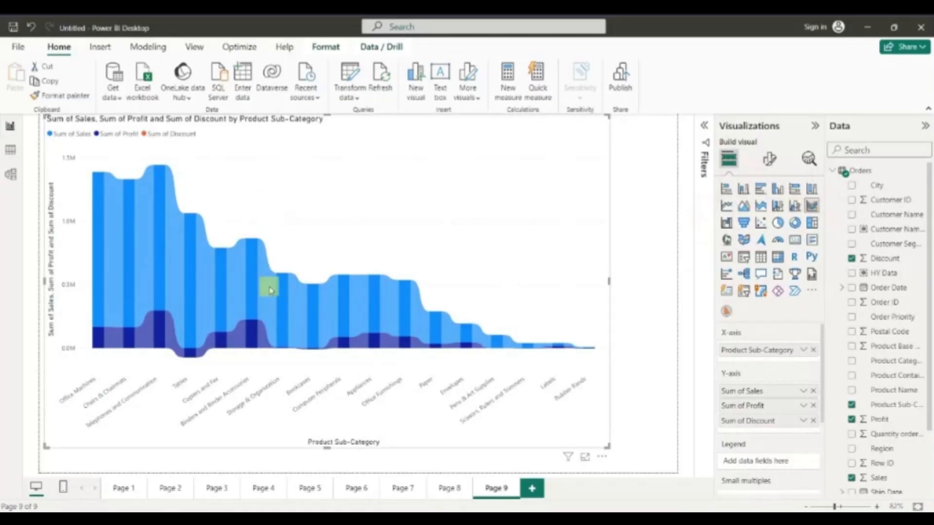
mouse_move(400, 306)
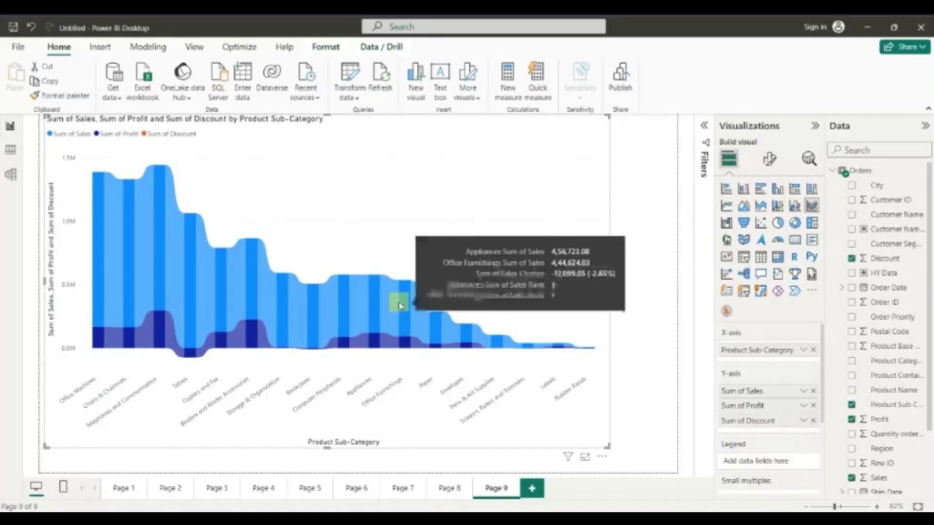
- Convert the visual to a waterfall chart and replace Sales with Profit on its y-axis
click(726, 225)
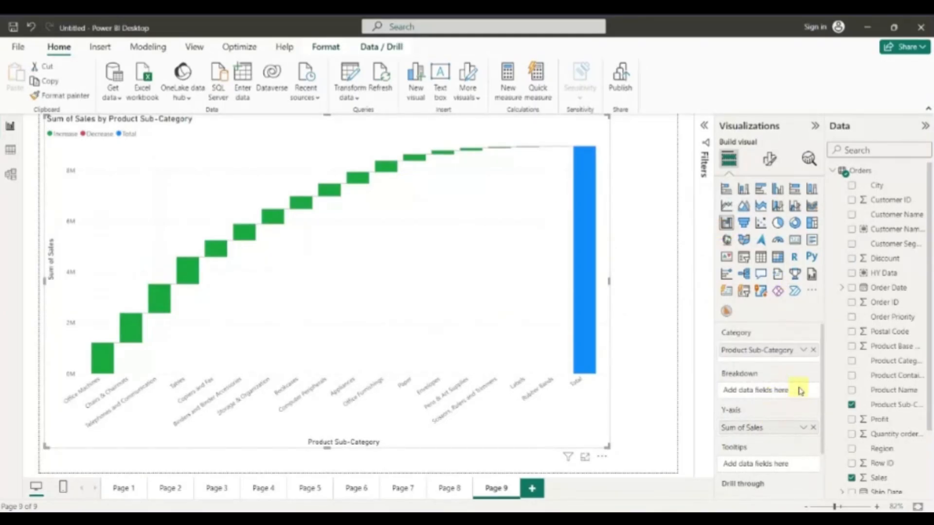
click(812, 428)
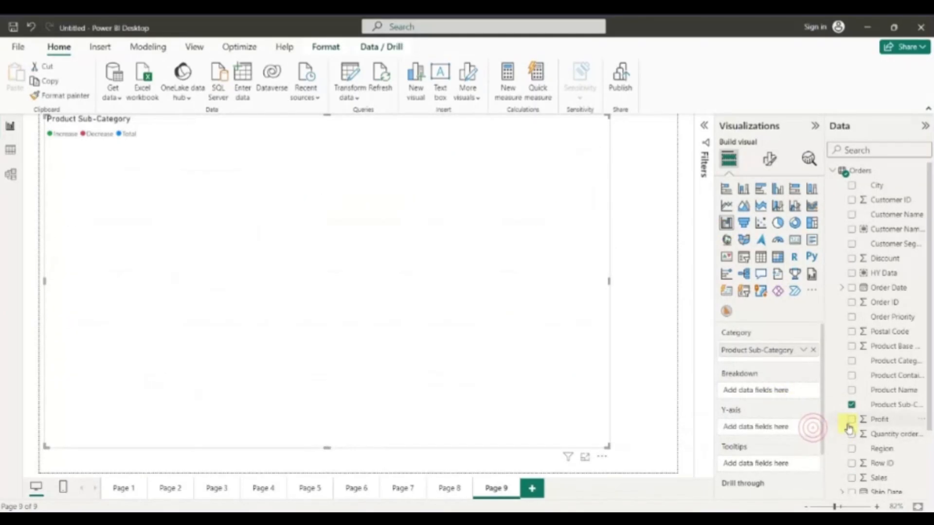
click(851, 419)
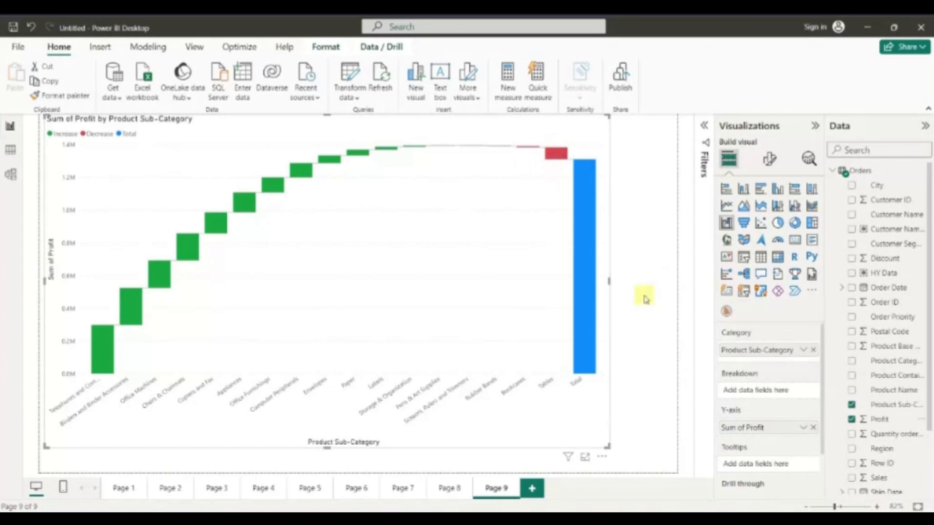
- Switch the Profit visual through the funnel, pie, donut, treemap and gauge types, inspecting data points along the way
click(751, 224)
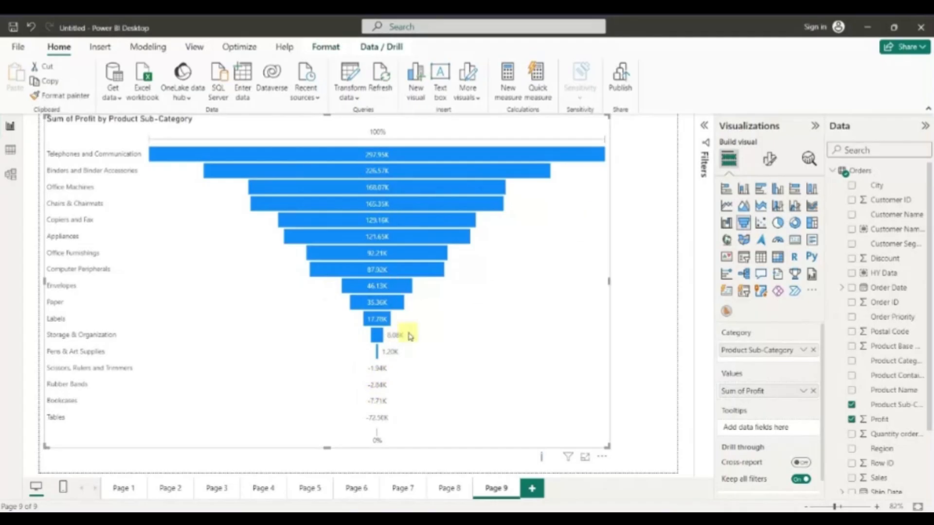
click(777, 223)
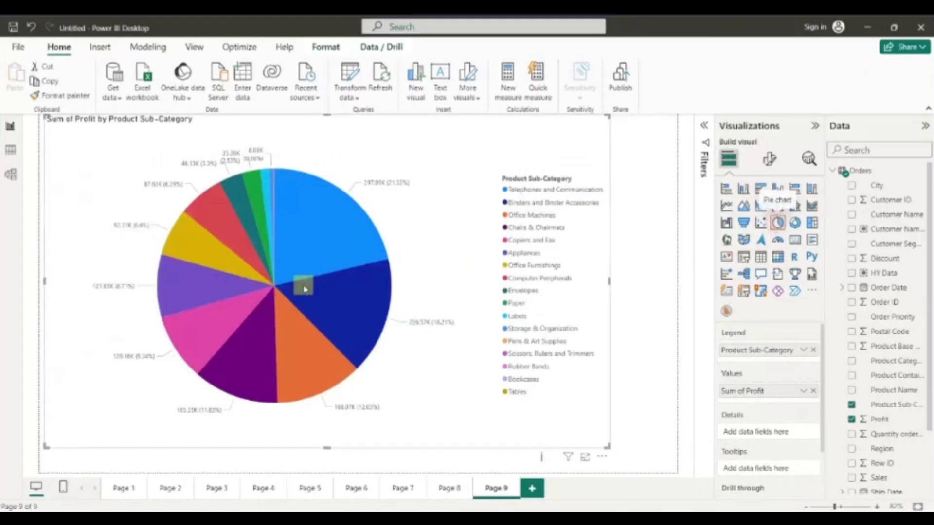
mouse_move(384, 304)
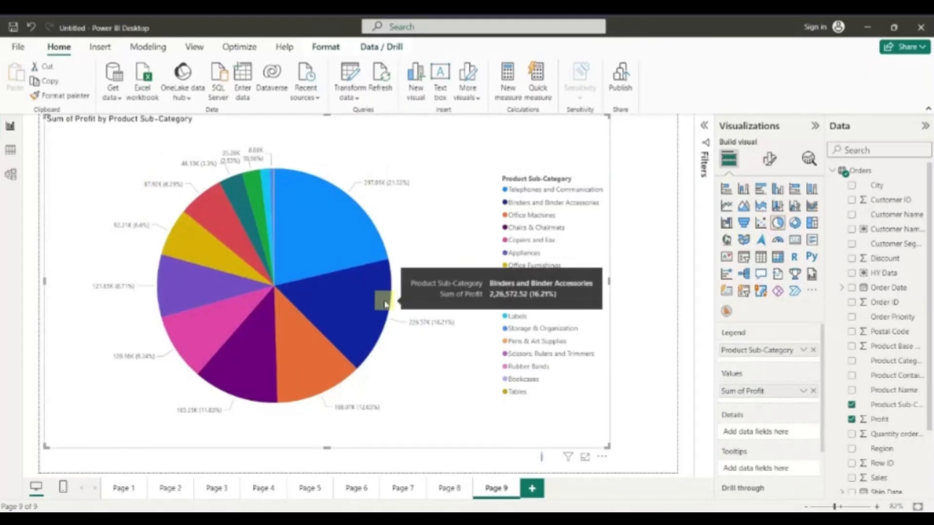
click(794, 223)
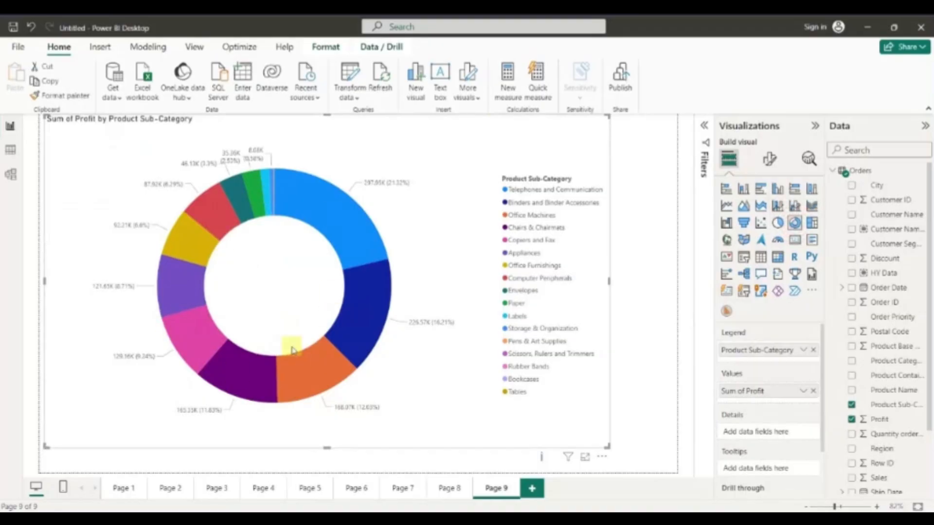
click(813, 223)
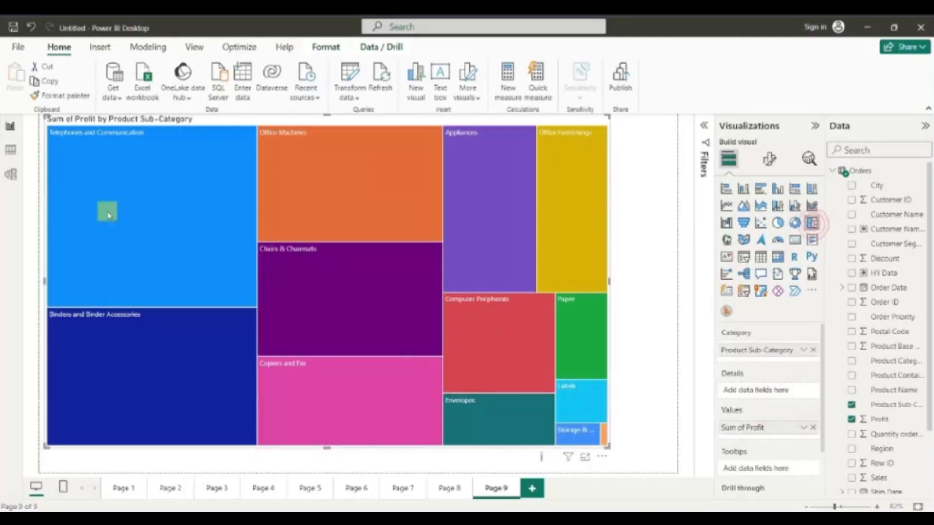
mouse_move(99, 182)
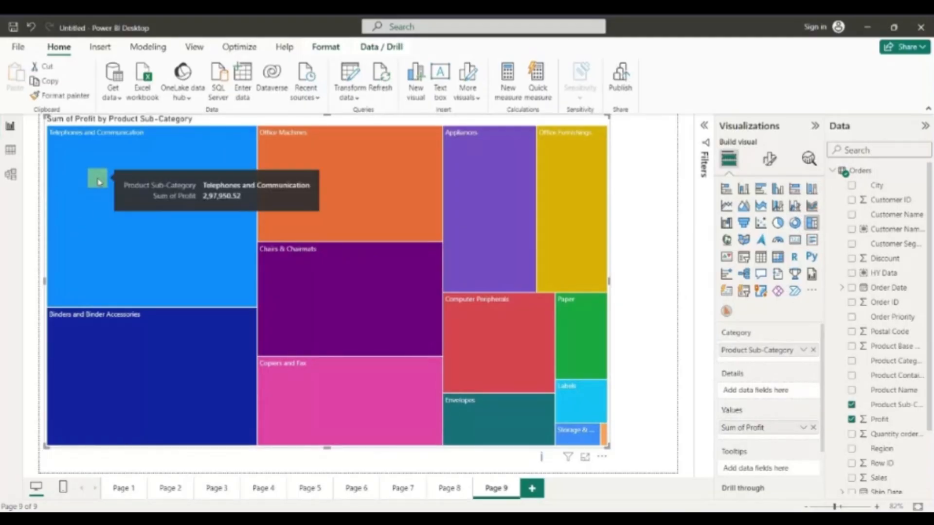
click(777, 241)
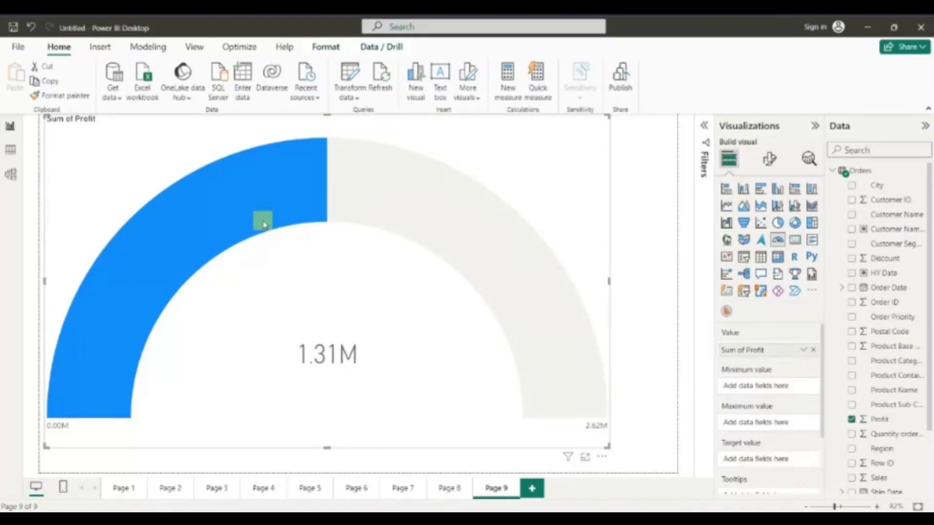
mouse_move(523, 284)
- Convert the gauge to a card and resize it, first small and finally across most of the page
click(795, 241)
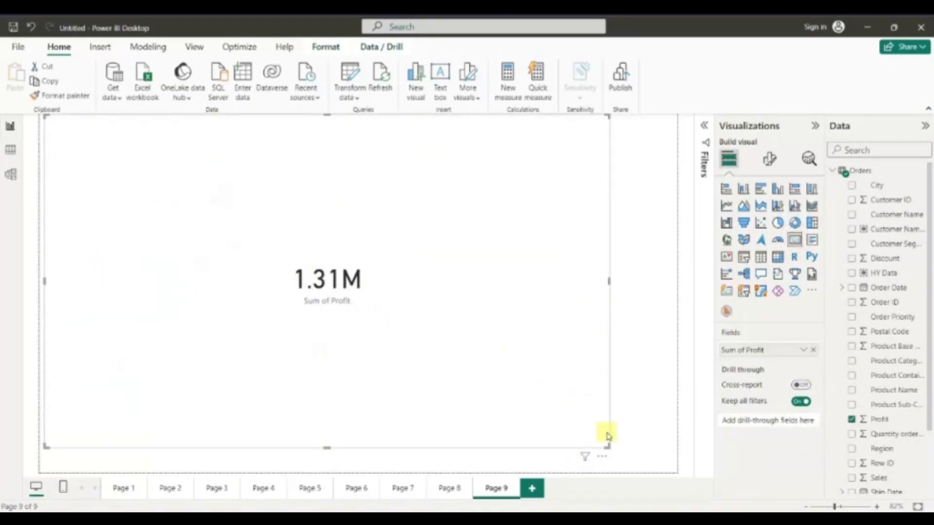
drag(608, 446, 199, 177)
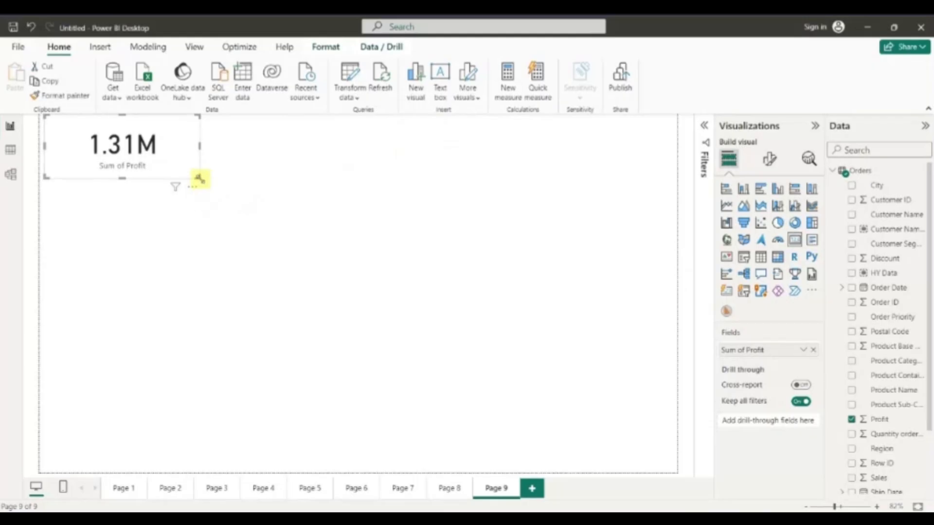
drag(199, 179, 588, 389)
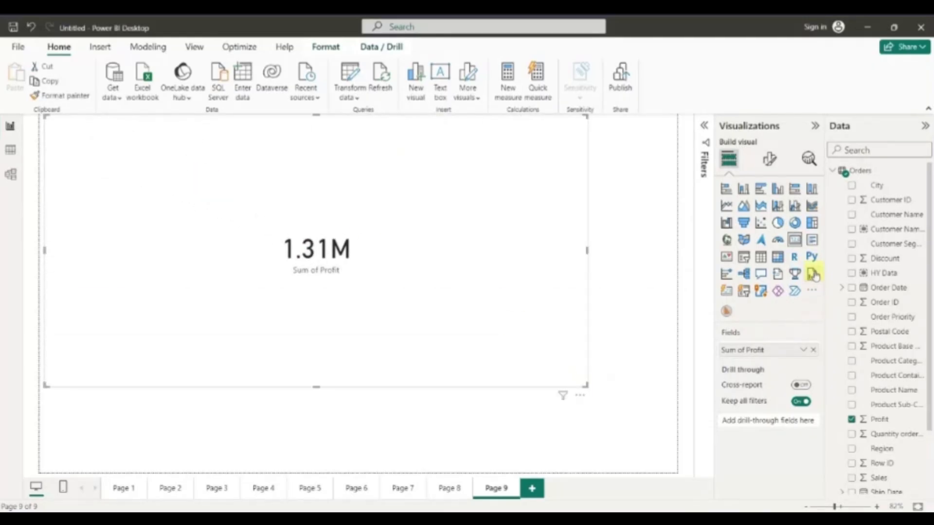
- Convert the card to a multi-row card and review its Profit entries for each Product Sub-Category
click(814, 240)
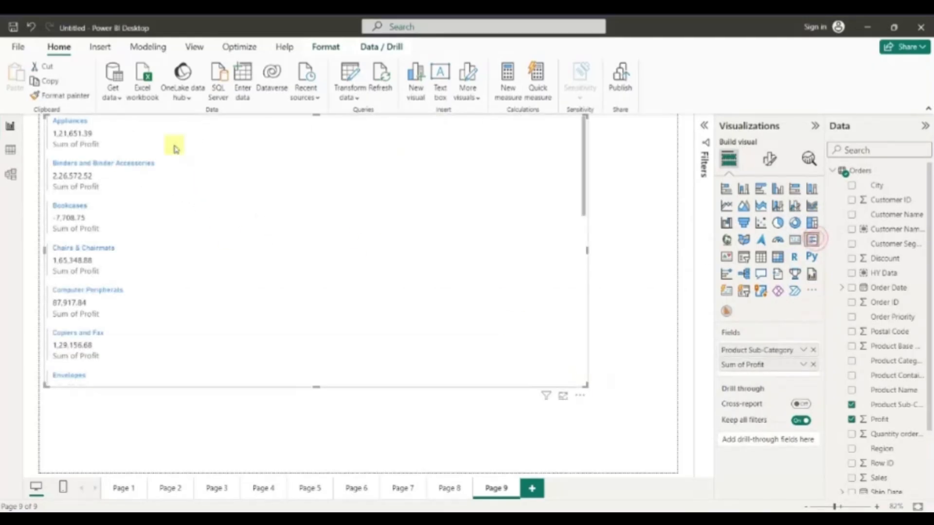
scroll(136, 248, down, 10)
scroll(136, 261, down, 2)
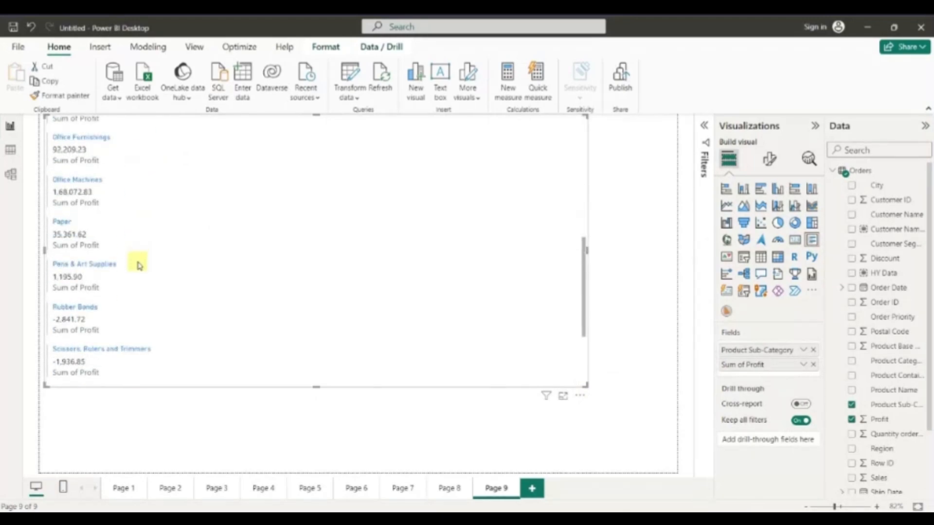
scroll(136, 261, up, 8)
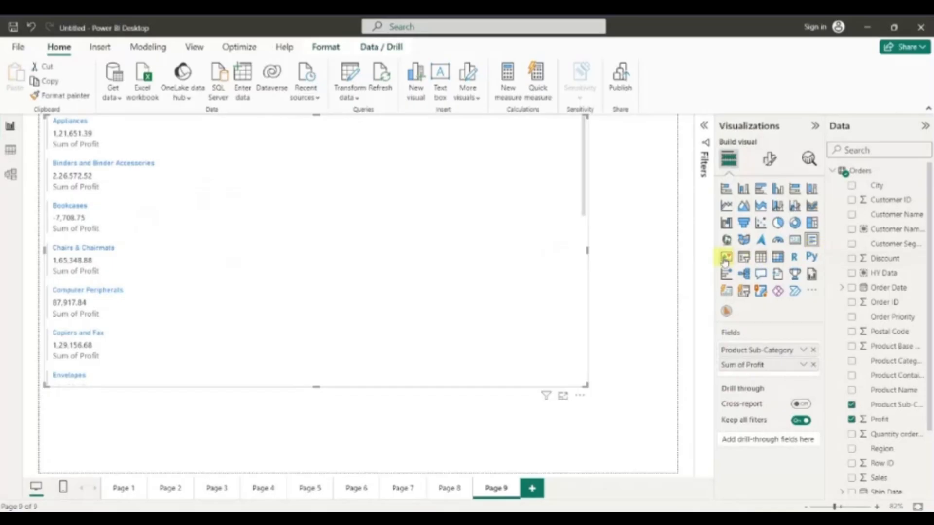
- Show the visual as a KPI and compare the table and matrix types, ending on the matrix
click(725, 260)
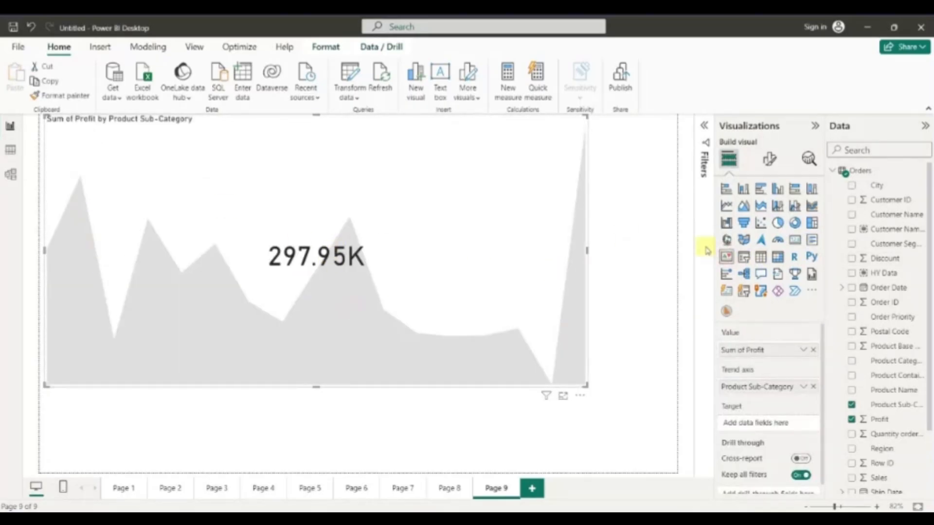
click(762, 258)
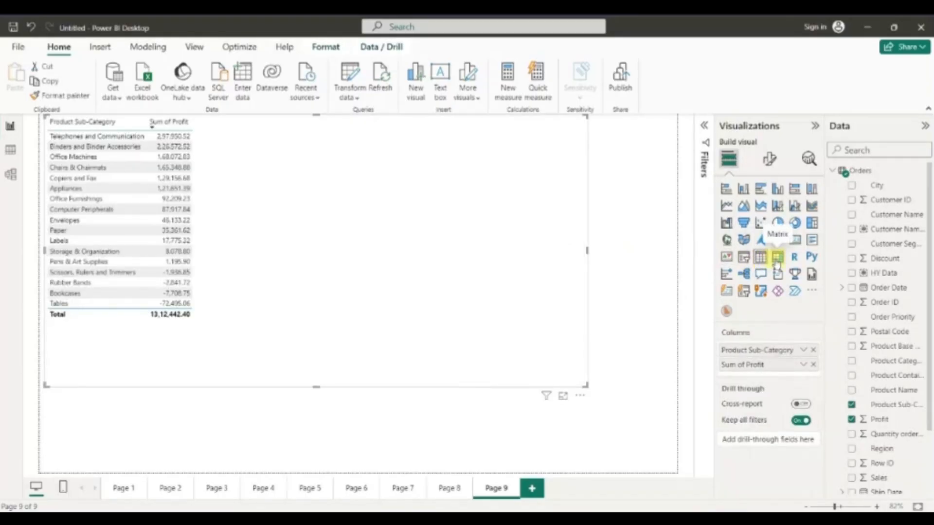
click(777, 258)
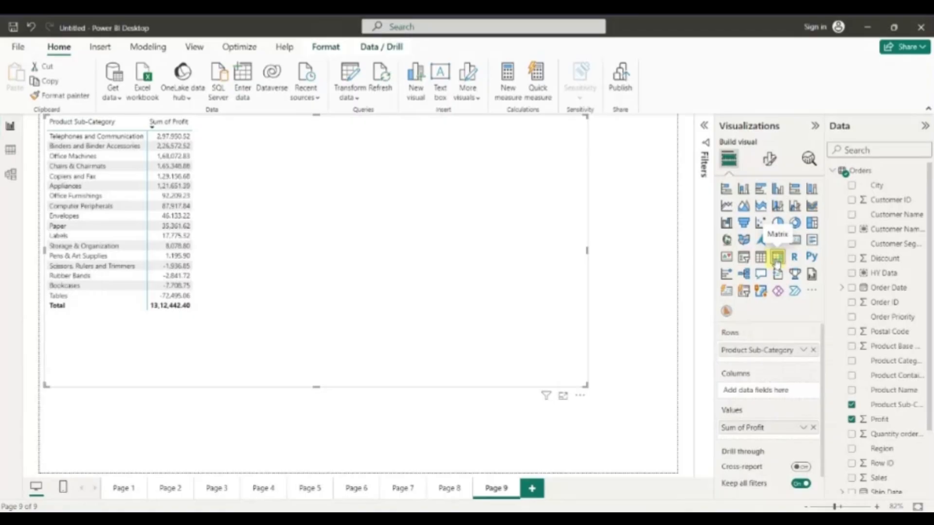
click(762, 258)
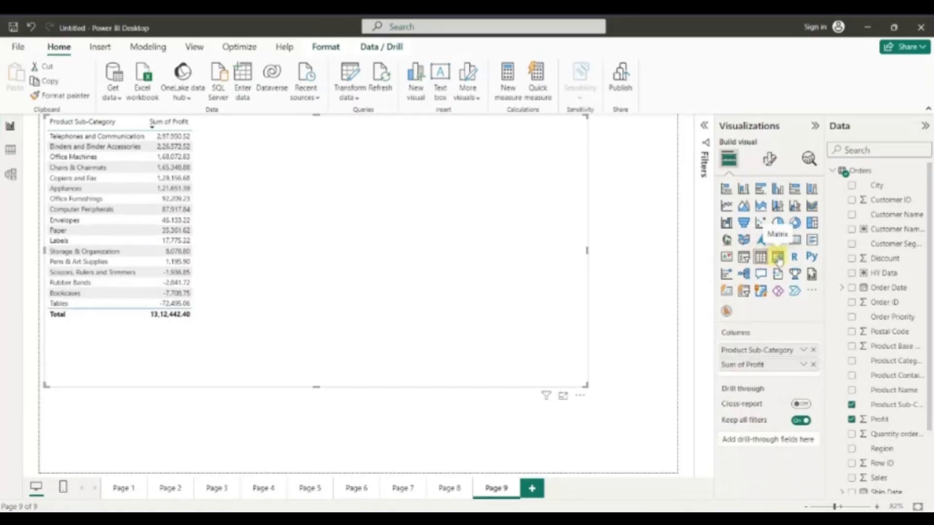
click(778, 258)
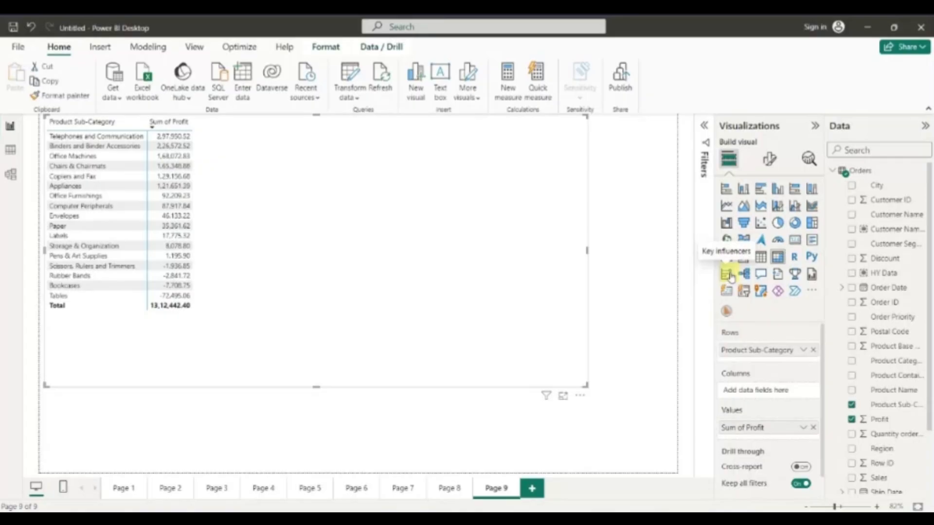
- Convert the matrix to a Q&A visual and ask it for "sales by region", correcting the misspelled word
click(761, 275)
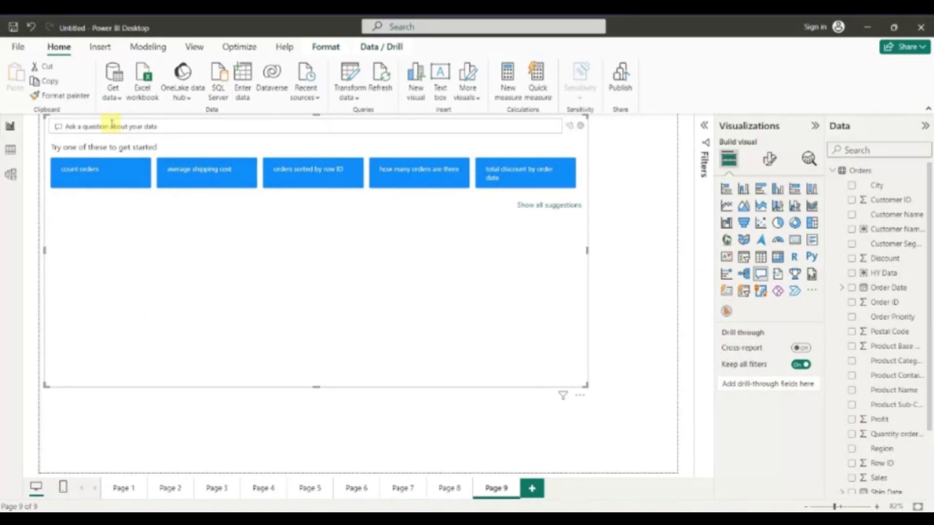
text(s)
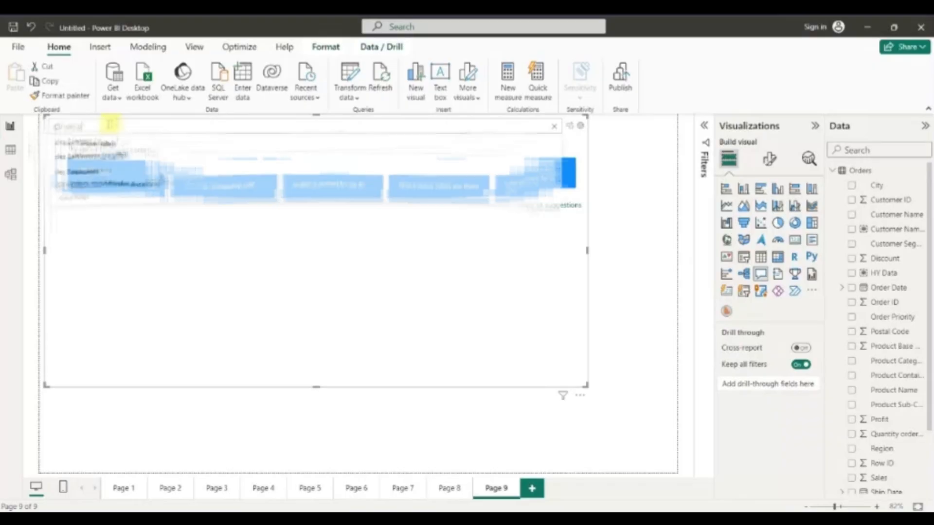
text(ales byregion)
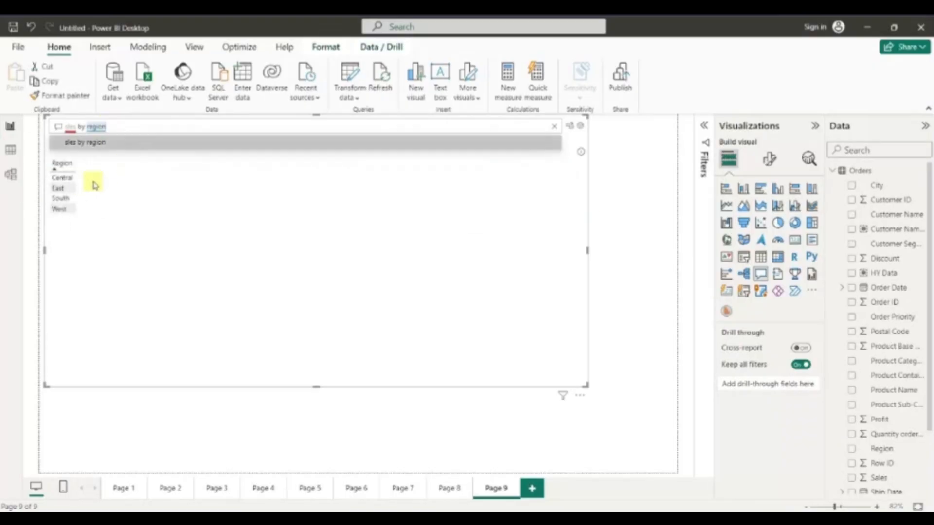
click(111, 148)
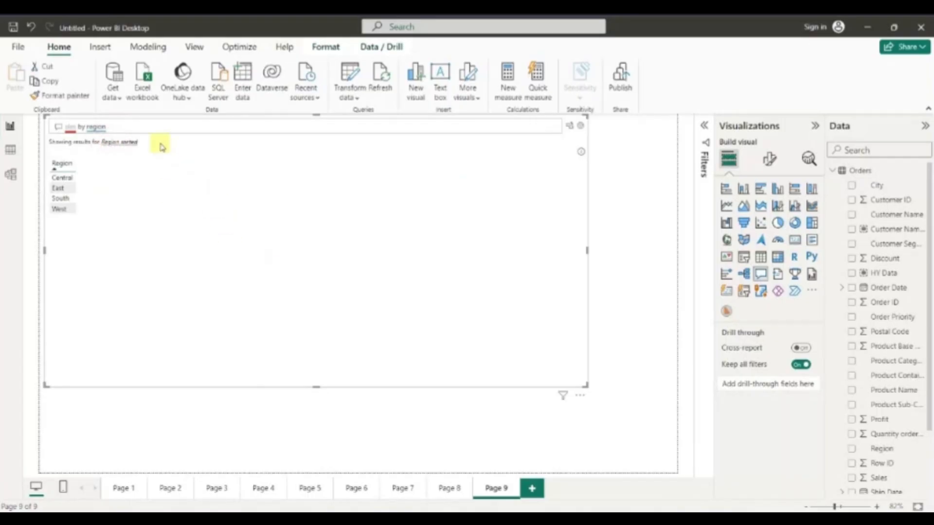
click(68, 128)
text(a)
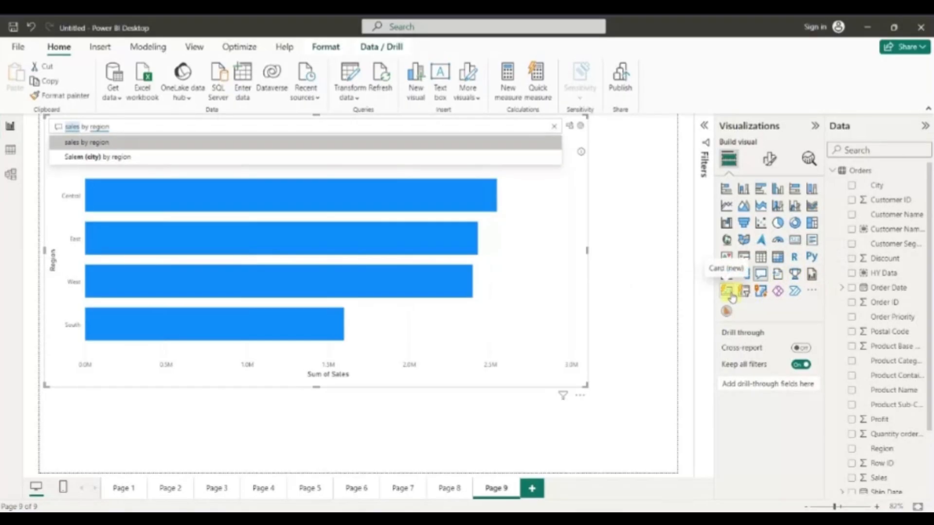
- Convert the visual to Card (new), add Profit and Discount beside Sales, and resize it, ending as a compact strip across the page's upper part
click(728, 293)
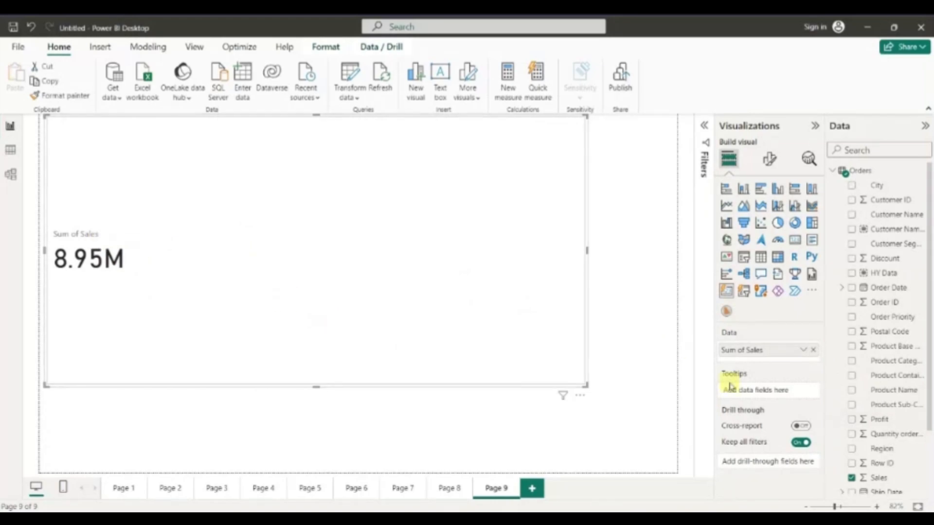
click(852, 420)
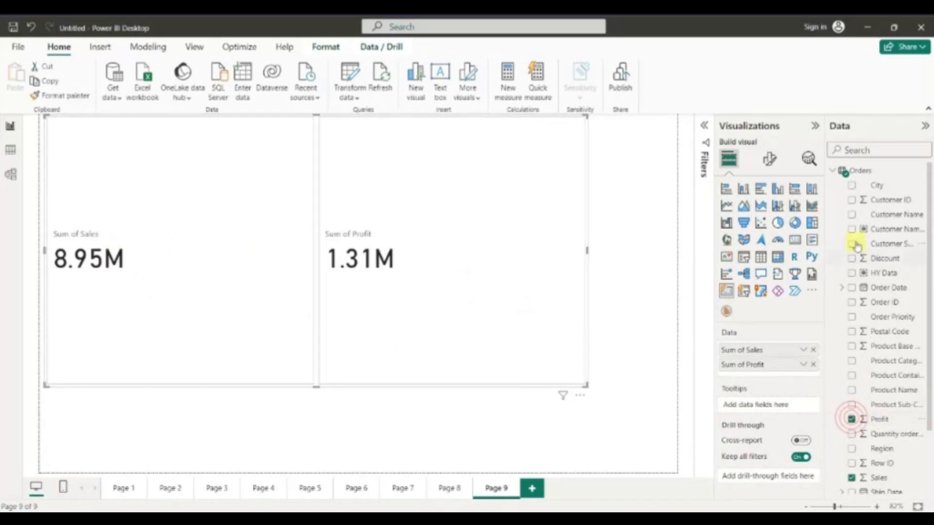
click(851, 261)
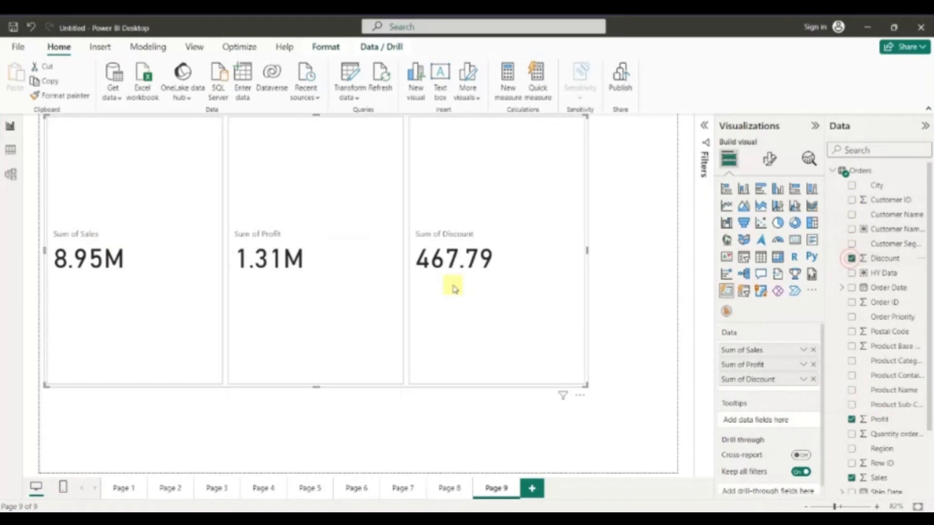
drag(585, 384, 610, 190)
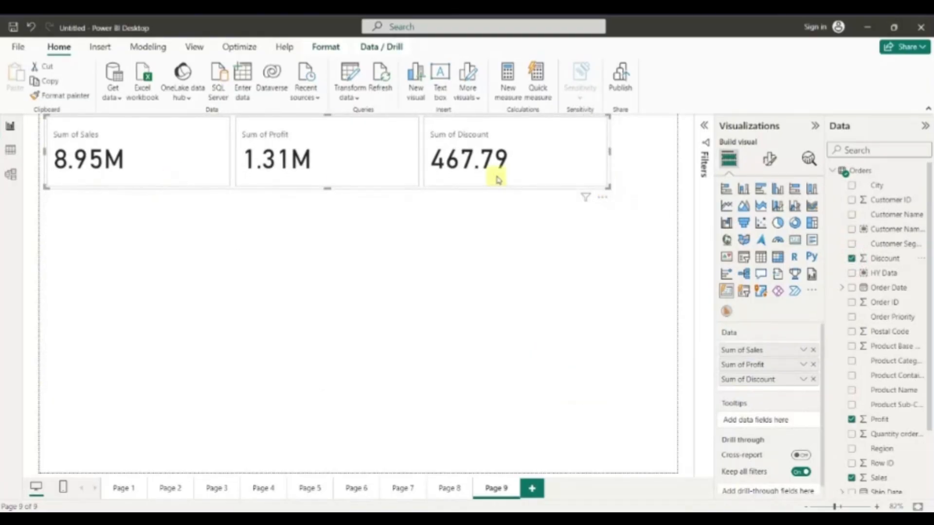
drag(609, 187, 637, 397)
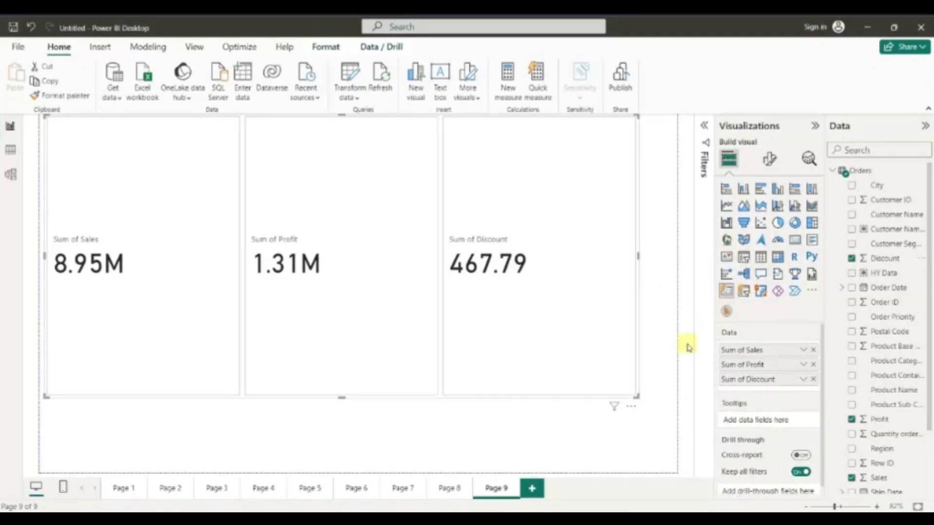
drag(636, 395, 436, 190)
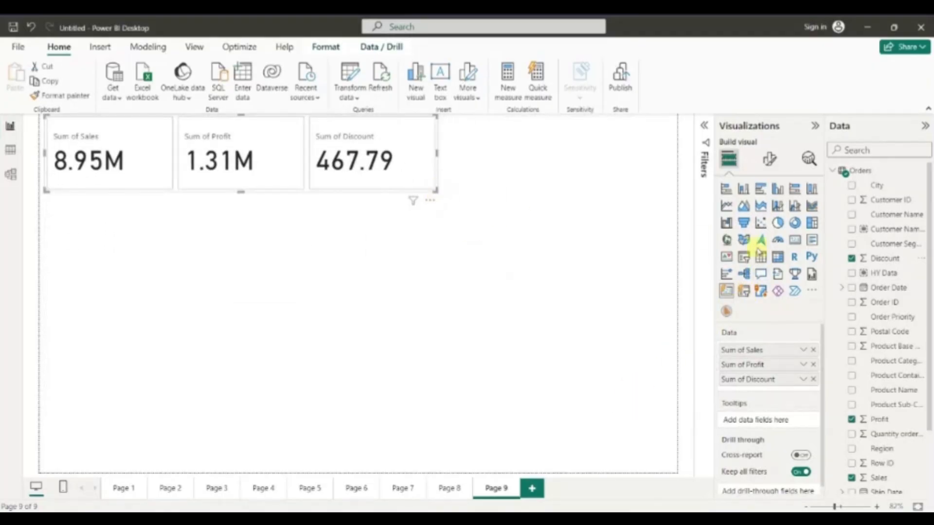
- Convert the card to the new tile slicer and replace its Sales field with Product Category
click(745, 292)
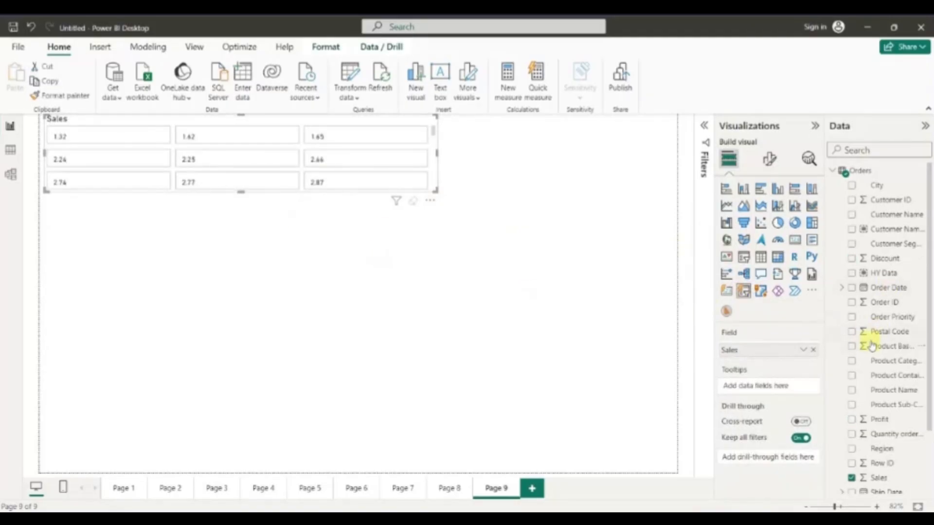
click(813, 349)
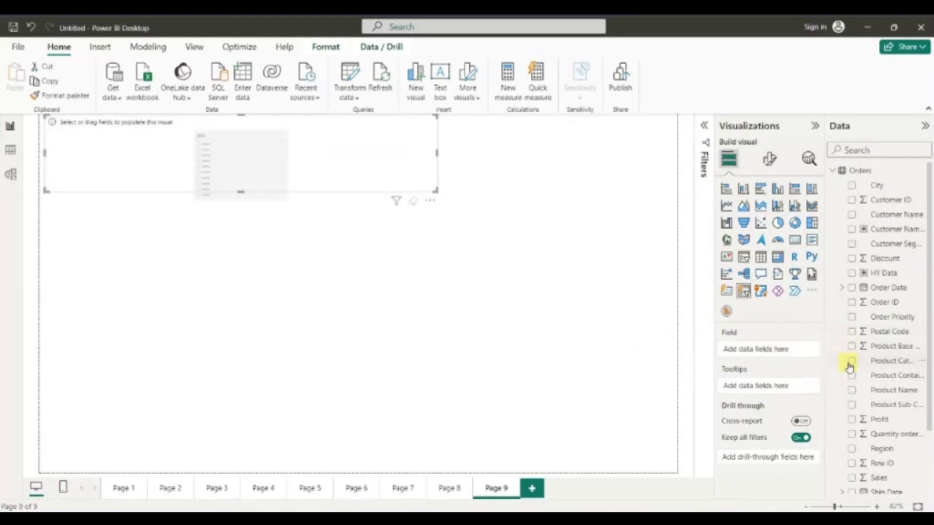
click(852, 362)
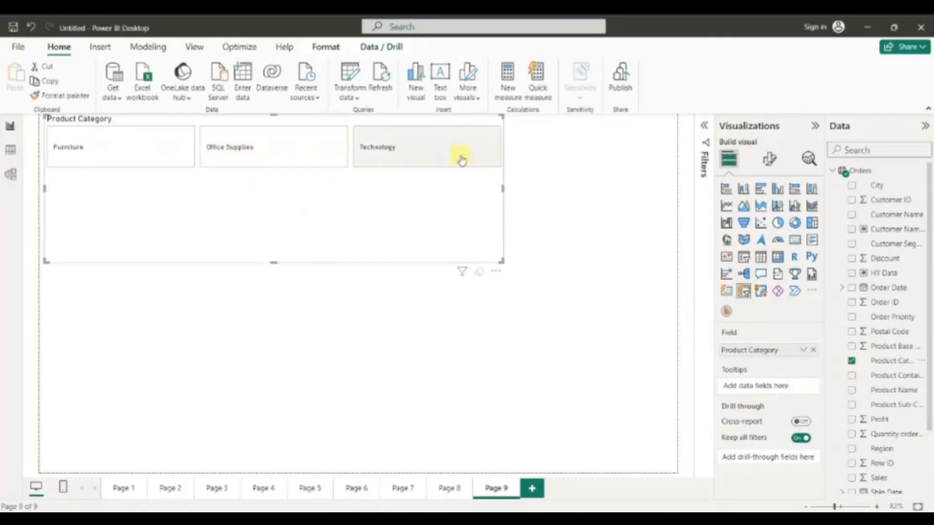
- Show the visual as Power Apps, dismiss the email sign-in requests and view the options for getting more visuals
click(776, 296)
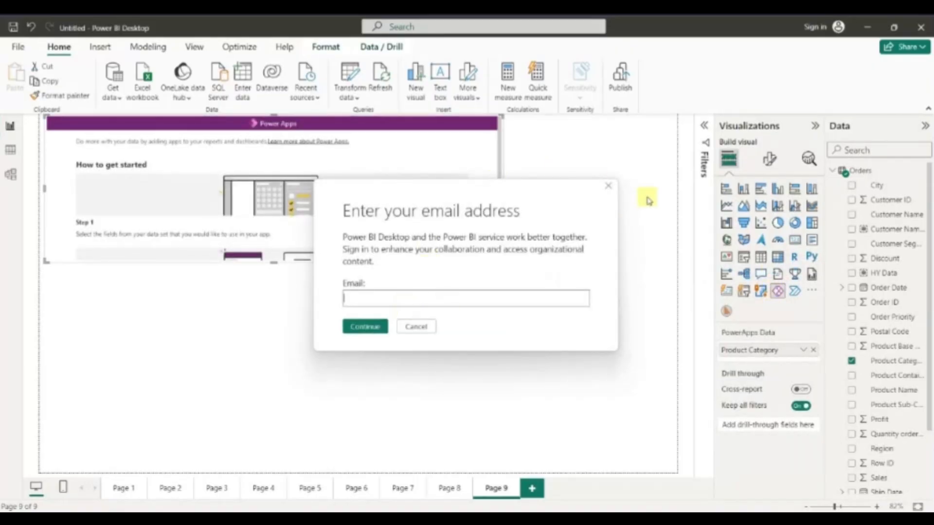
click(608, 186)
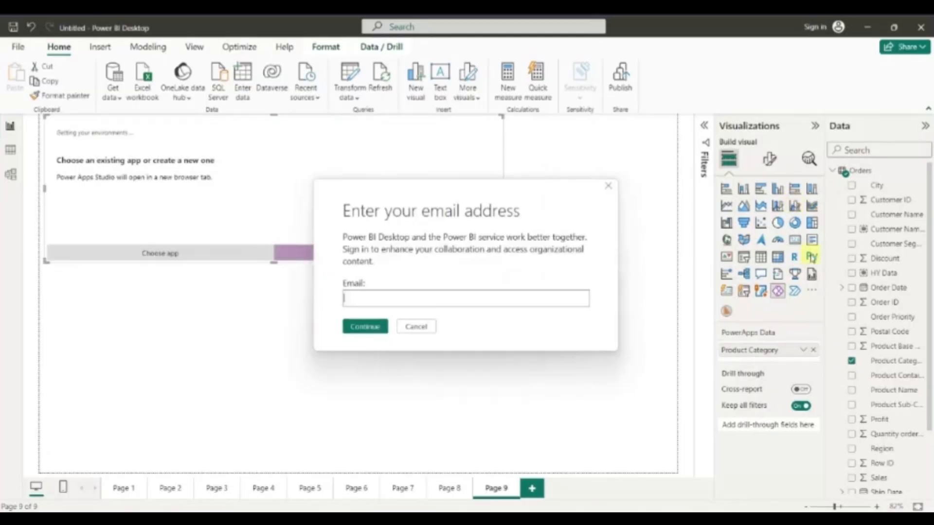
click(609, 185)
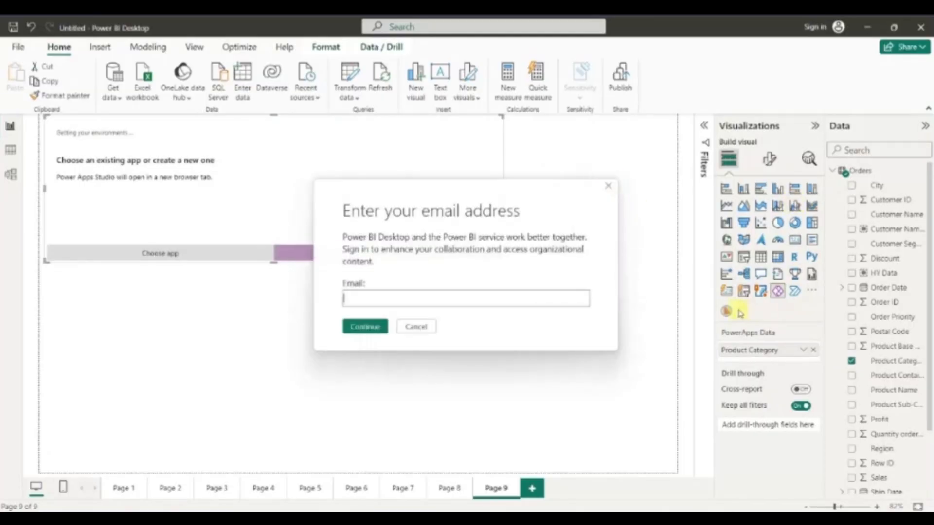
click(811, 290)
click(608, 189)
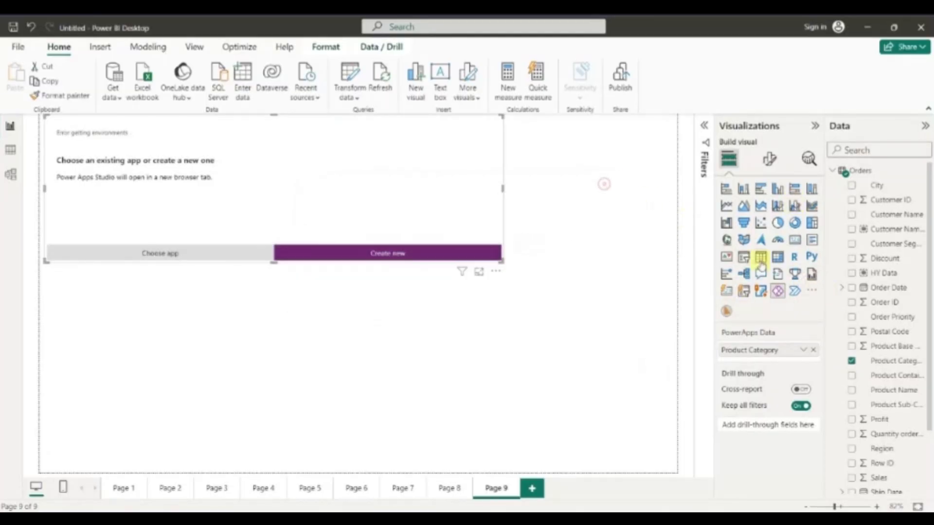
click(810, 290)
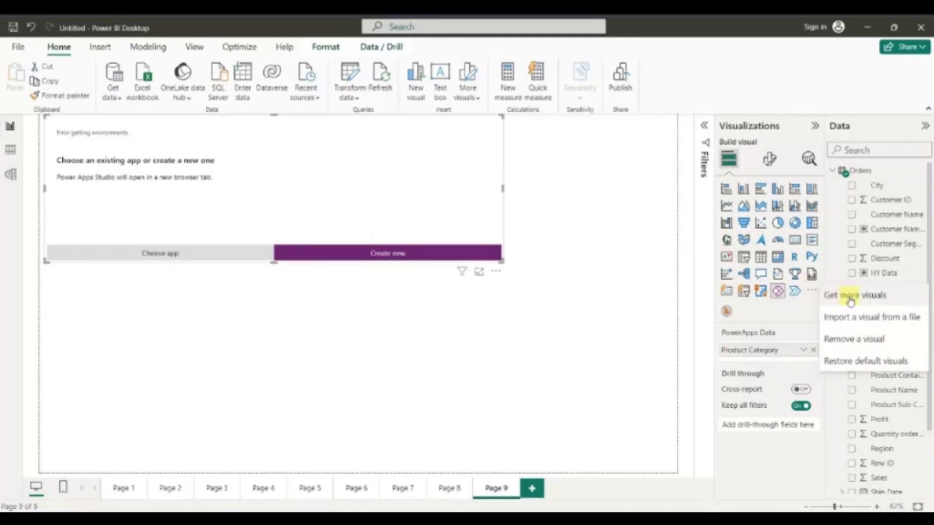
click(608, 275)
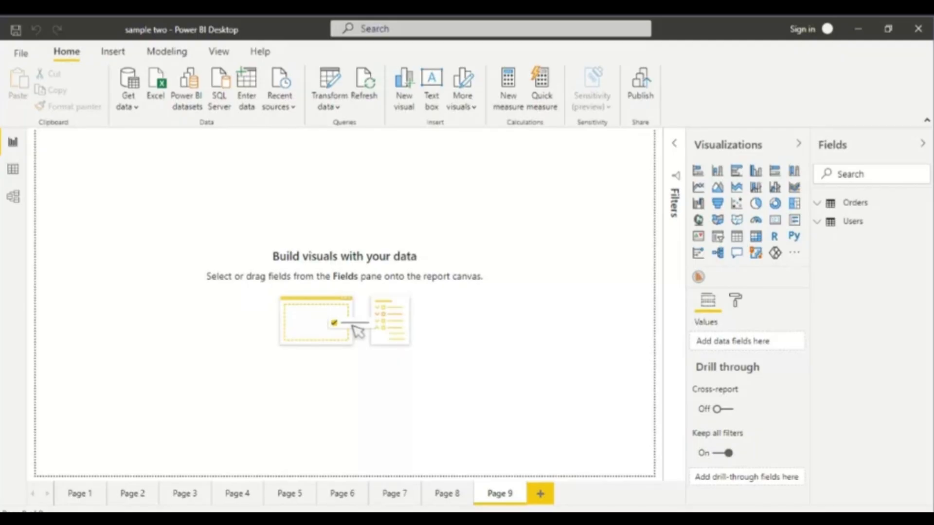
- Create a whole-number what-if parameter named "What if Discount" from 0 to 20 with increment 1 and a slicer on the page
click(164, 52)
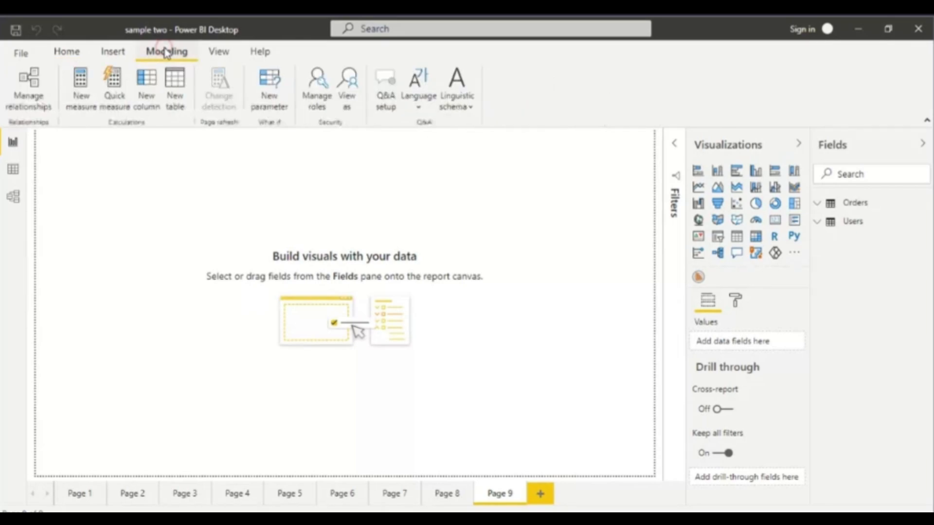
click(277, 95)
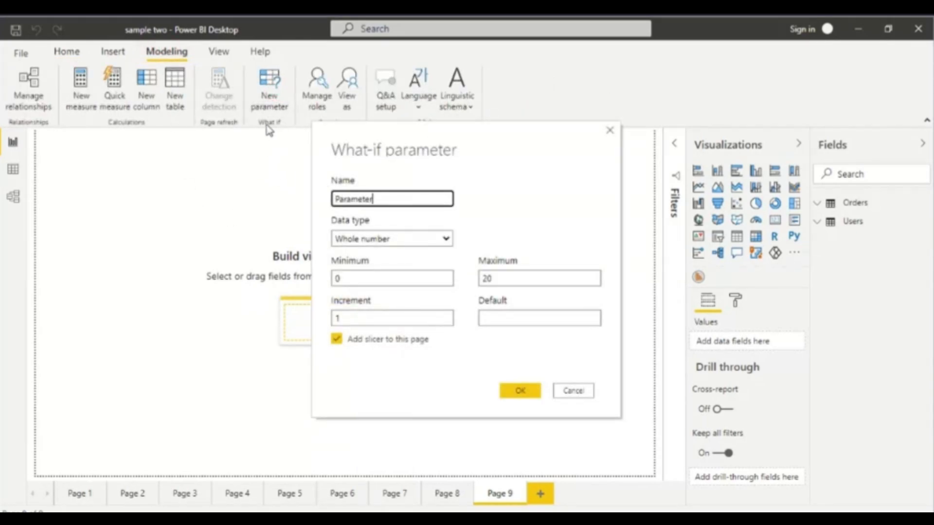
double_click(389, 200)
text(What if Discount)
click(370, 278)
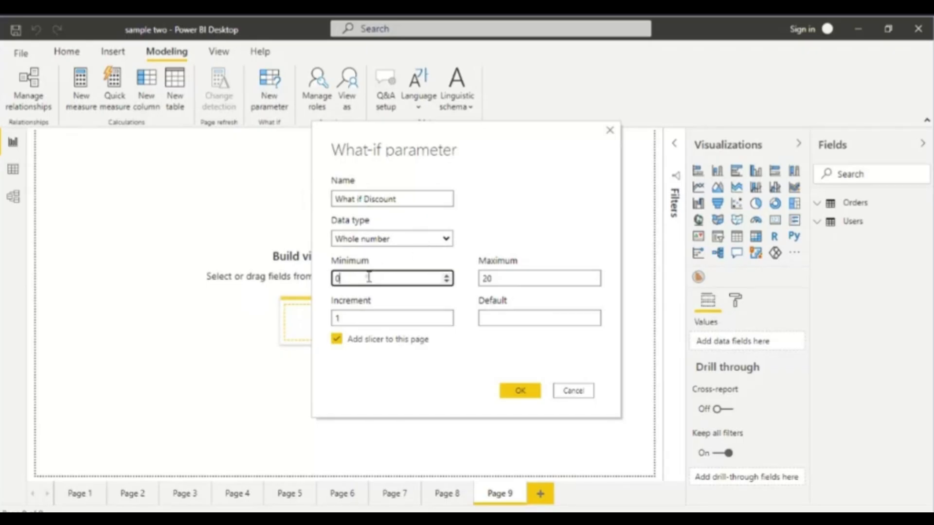
key(Tab)
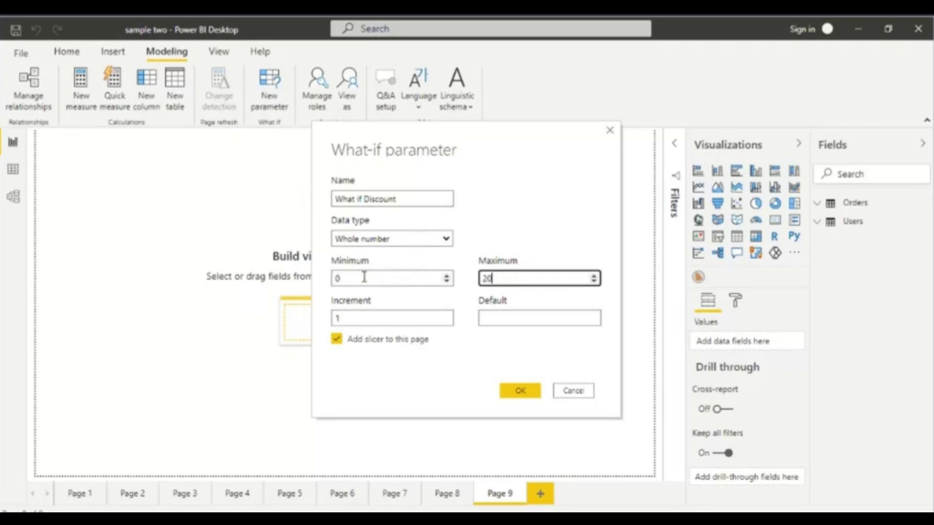
click(345, 319)
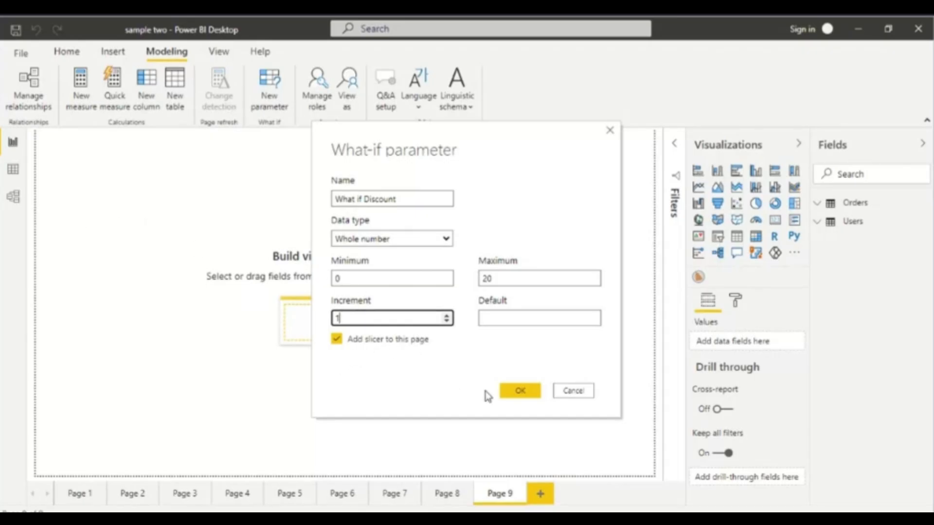
click(511, 390)
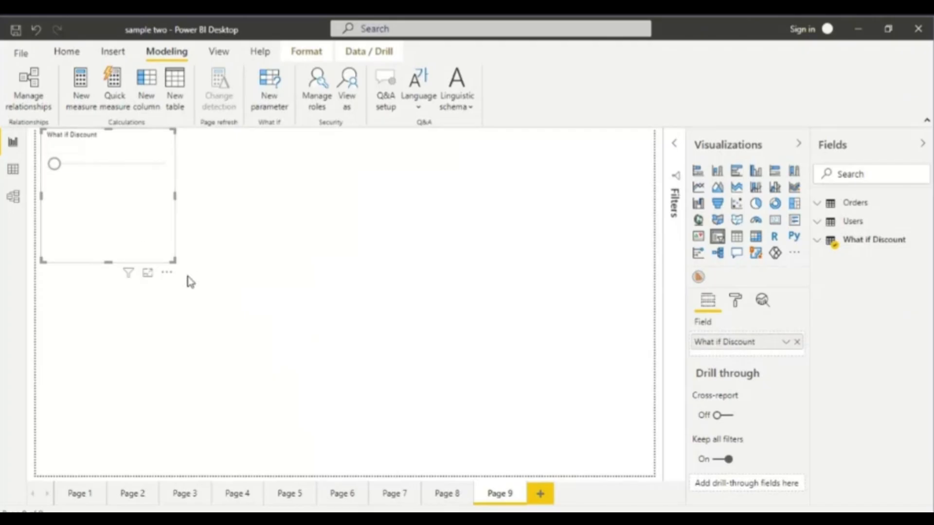
- Resize the What if Discount slicer into a wide, flat strip and try its slider, returning it to 0
drag(173, 261, 403, 172)
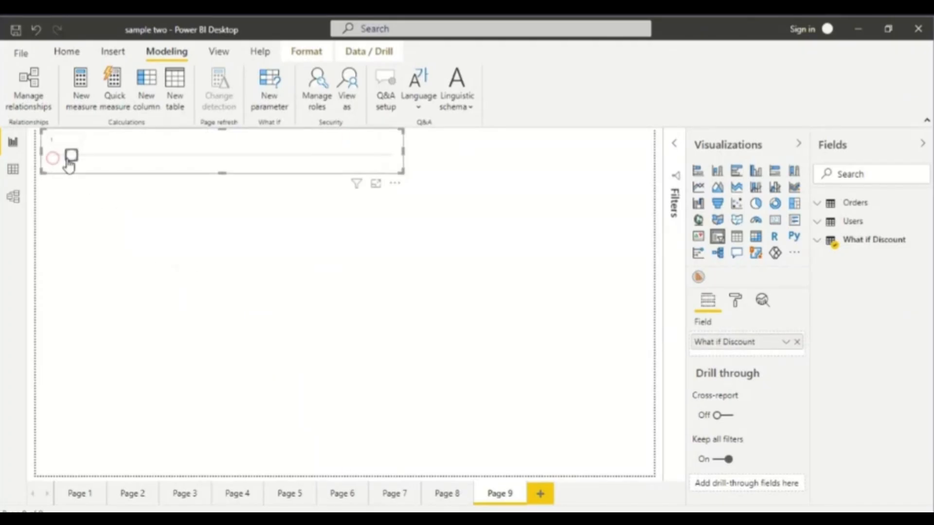
mouse_move(71, 157)
mouse_down()
mouse_move(109, 162)
mouse_move(54, 156)
mouse_up()
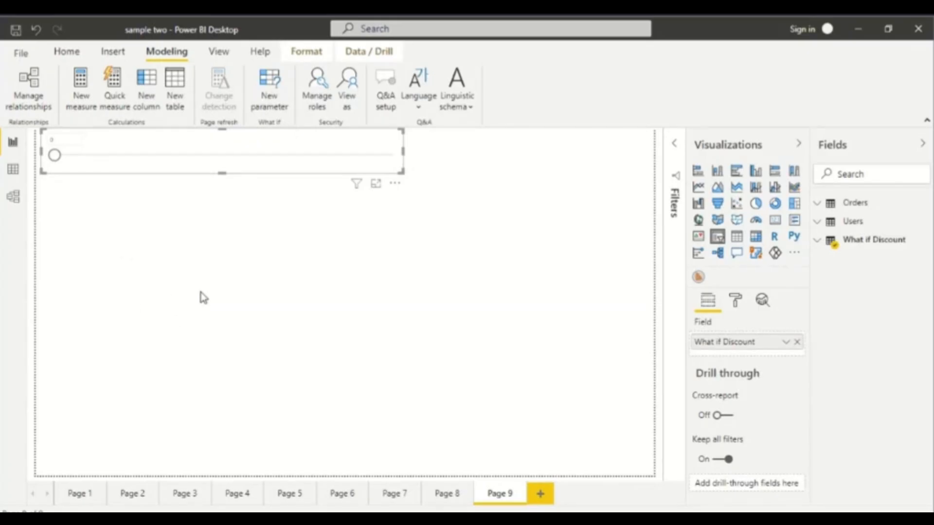
- Expand the What if Discount table and start a new measure in it, consulting the prepared formulas in Notepad
click(819, 243)
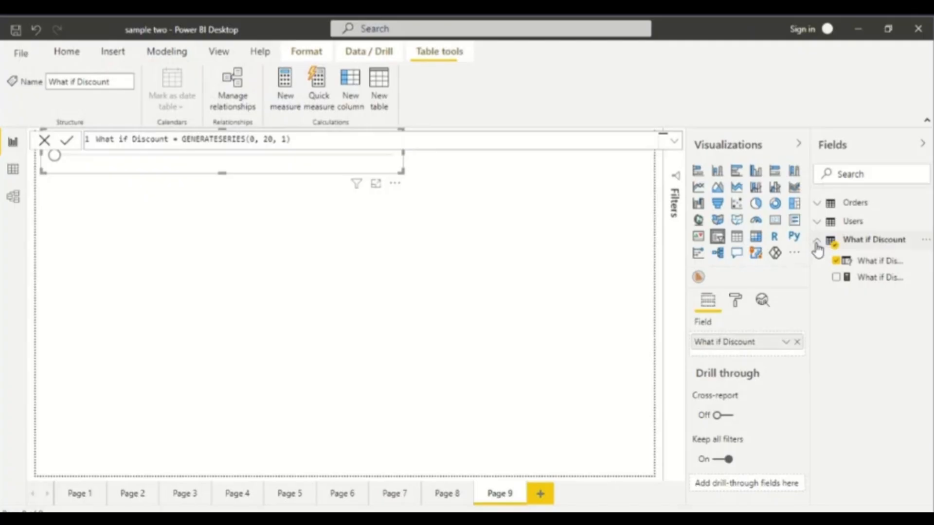
right_click(871, 246)
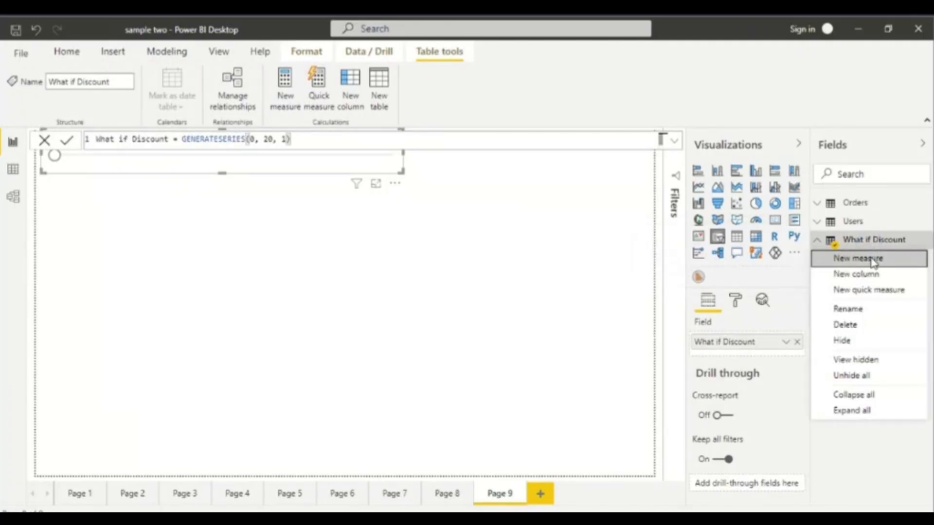
click(872, 258)
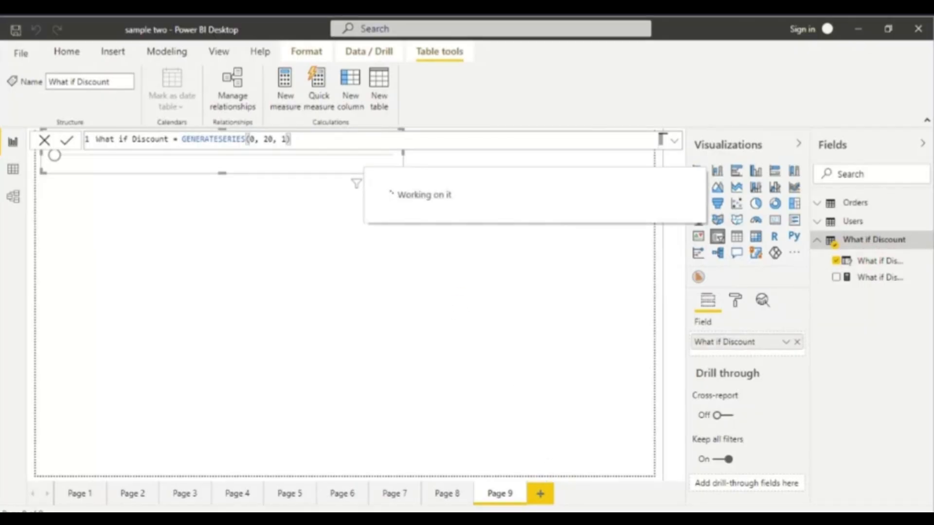
click(464, 518)
click(687, 216)
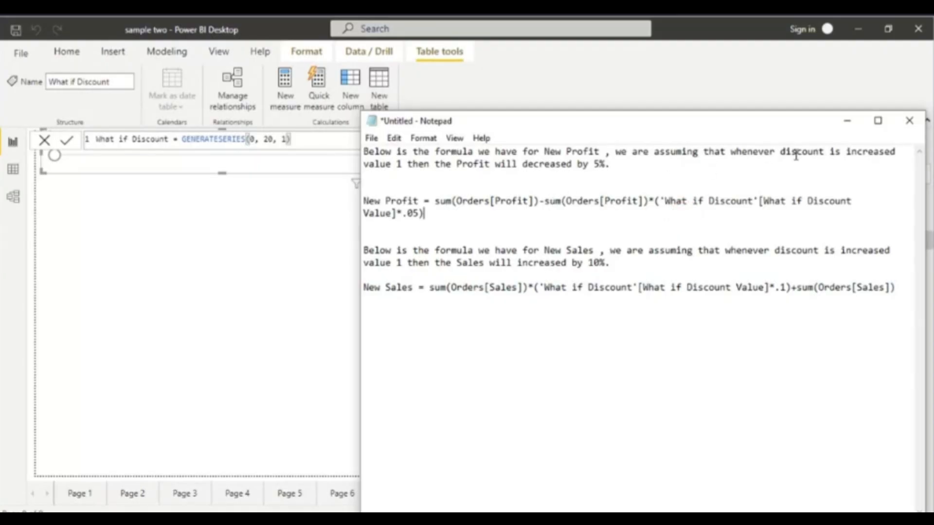
key(alt+Tab)
click(285, 88)
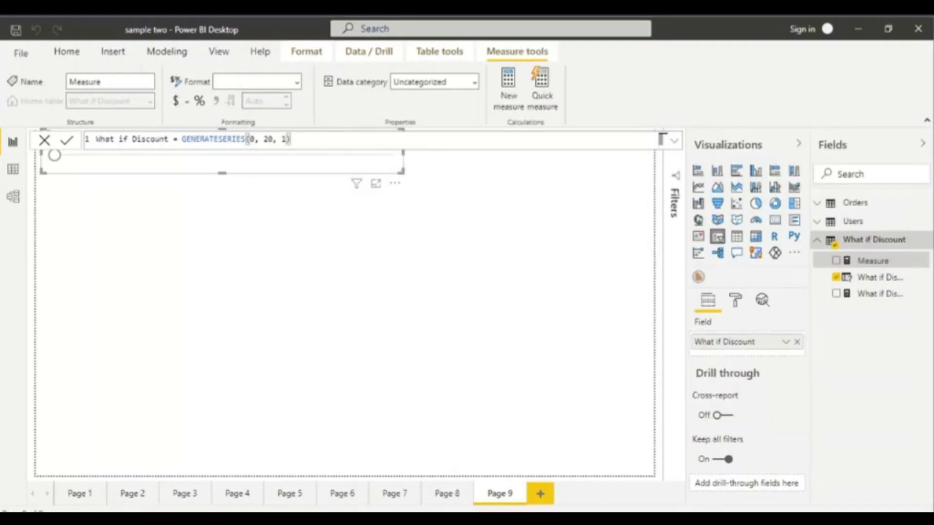
- Review the New Profit assumption and the discount term of its formula in the Notepad notes
key(alt+Tab)
drag(516, 164, 612, 164)
click(612, 163)
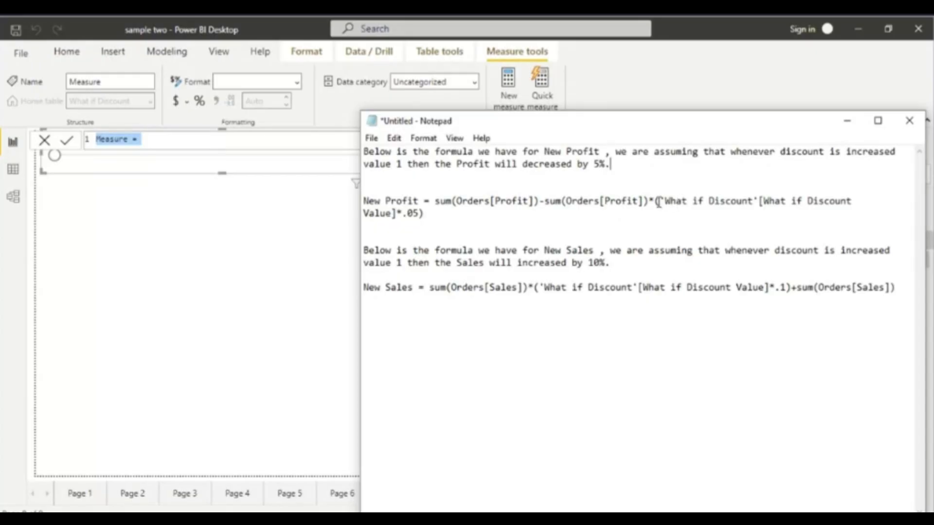
drag(659, 200, 663, 214)
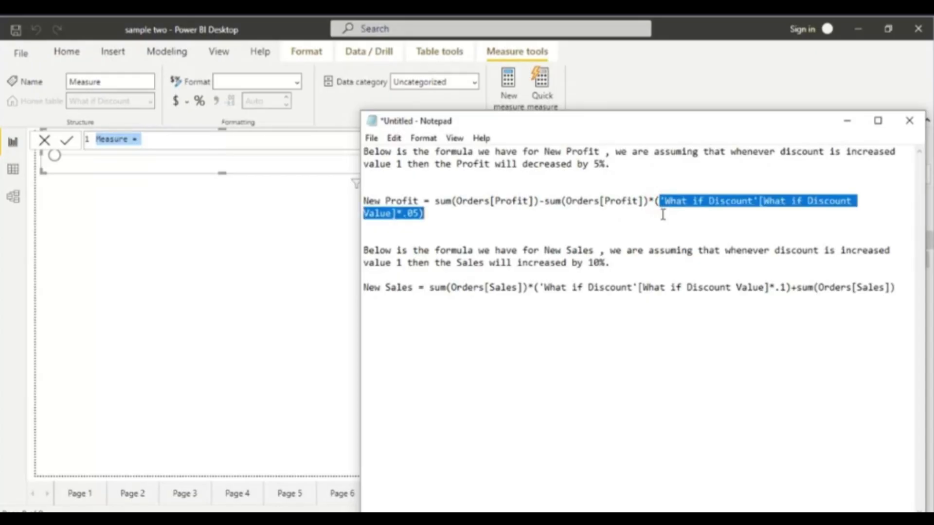
click(662, 213)
drag(654, 200, 846, 200)
click(422, 214)
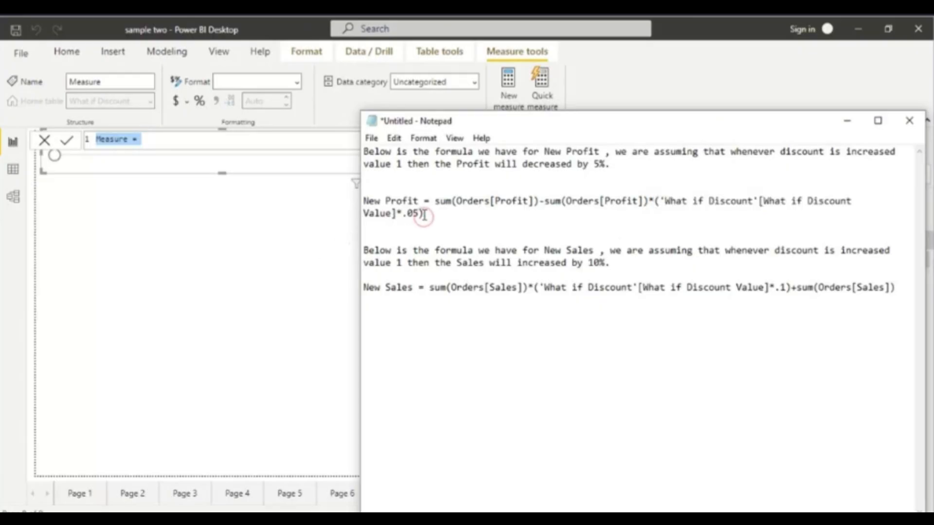
shift+click(655, 201)
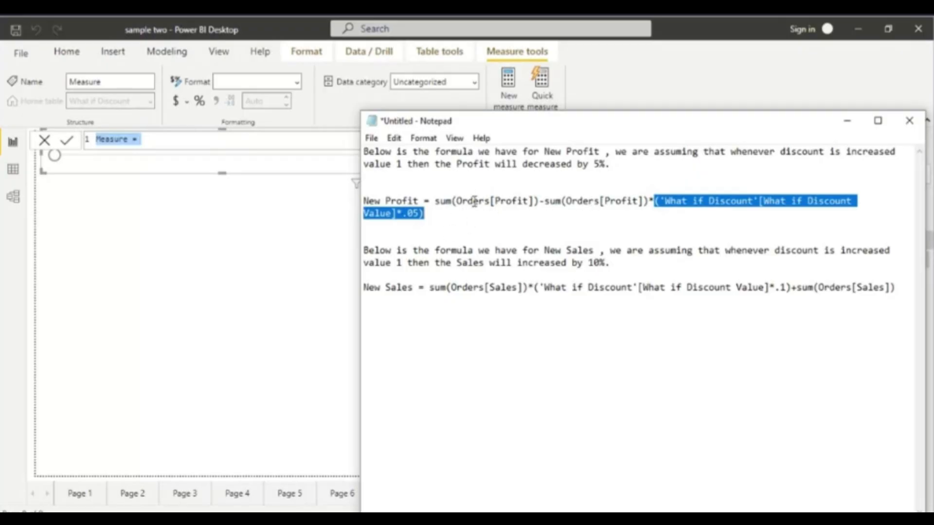
- Define the new measure as New Profit = sum(Orders[Profit])-sum(Orders[Profit])*('What if Discount'[What if Discount Value]*.05), copied from Notepad
click(440, 217)
drag(437, 216, 362, 201)
key(ctrl+c)
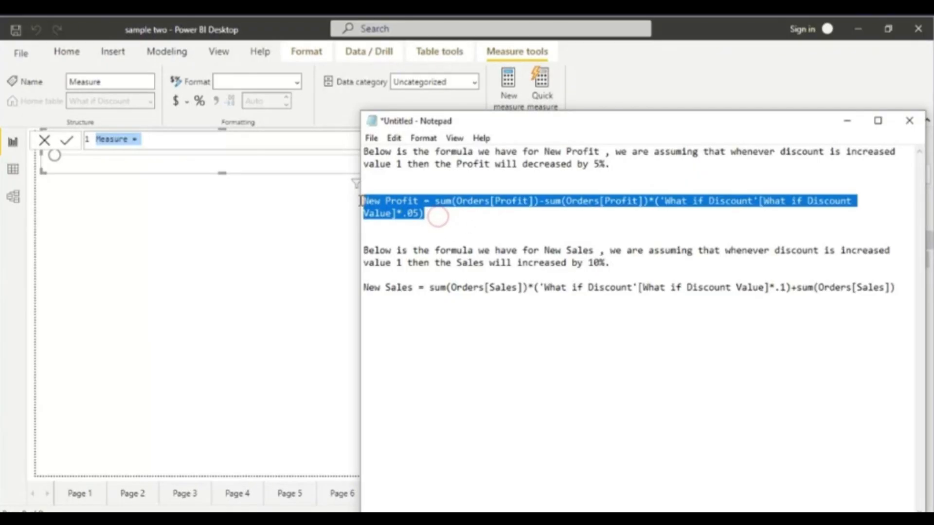
click(199, 143)
click(199, 144)
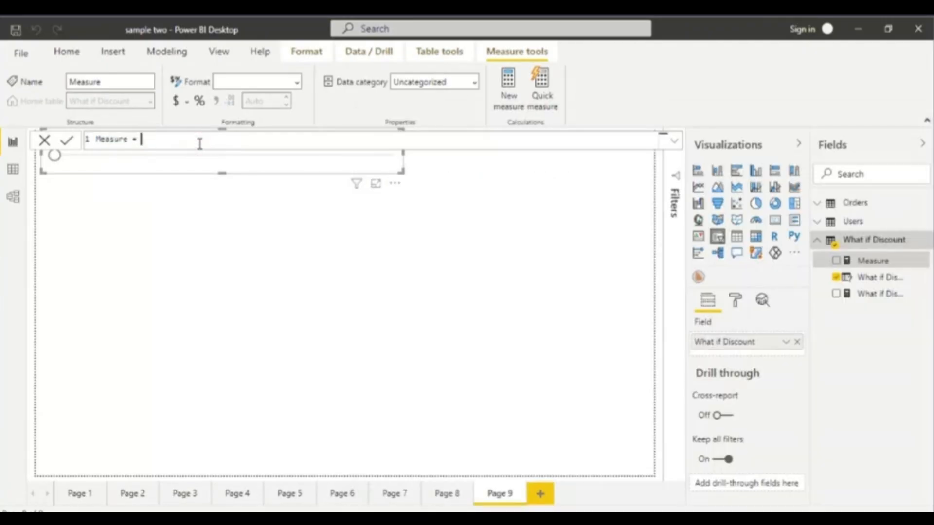
drag(200, 144, 78, 141)
key(ctrl+v)
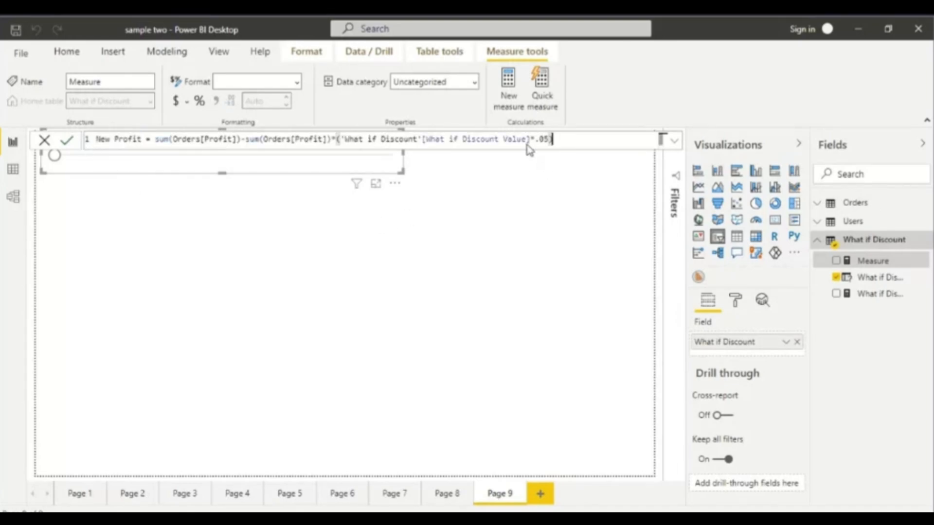
click(498, 142)
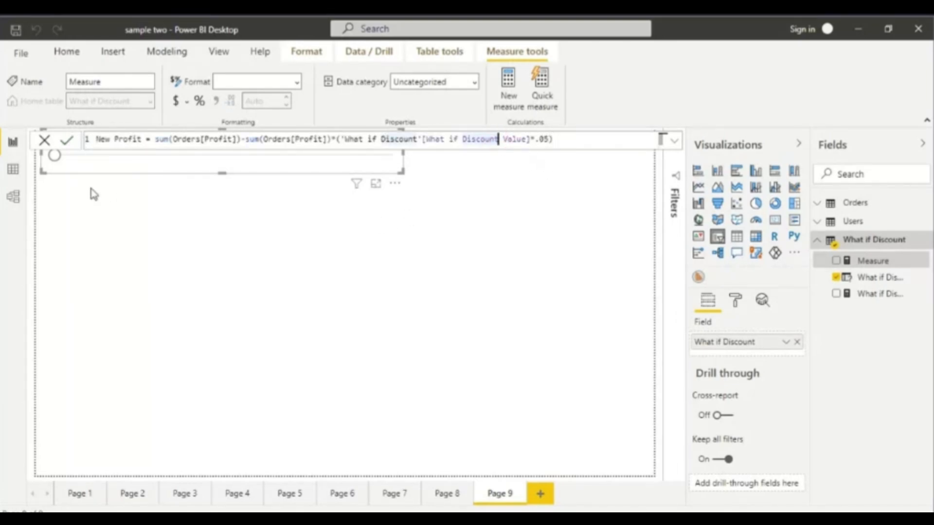
click(66, 141)
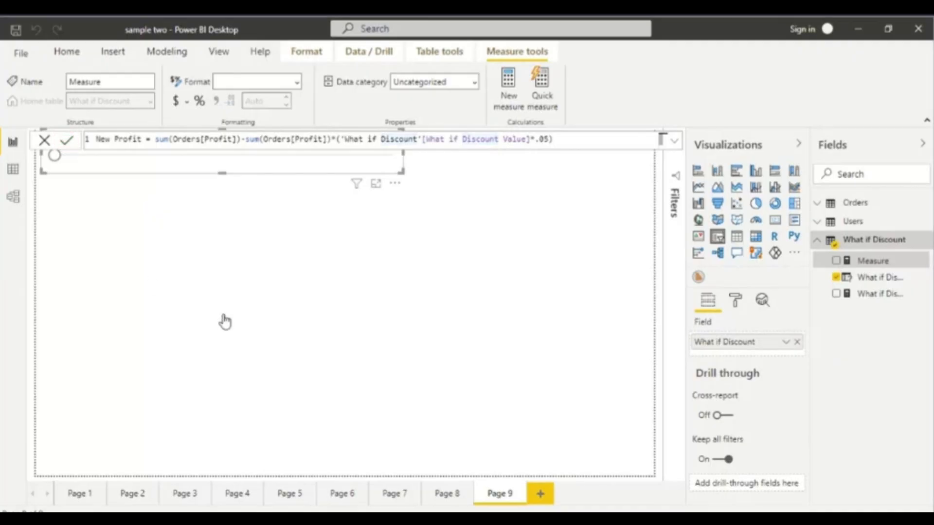
click(556, 139)
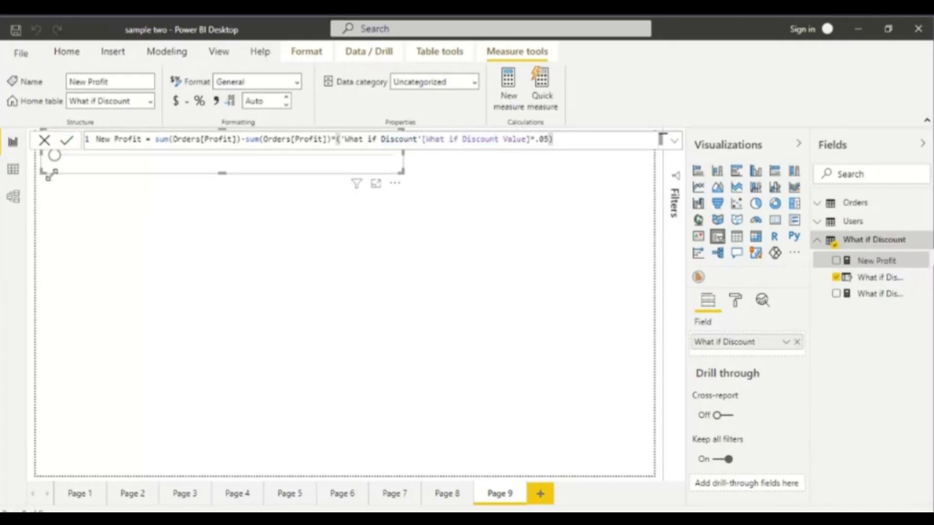
click(297, 254)
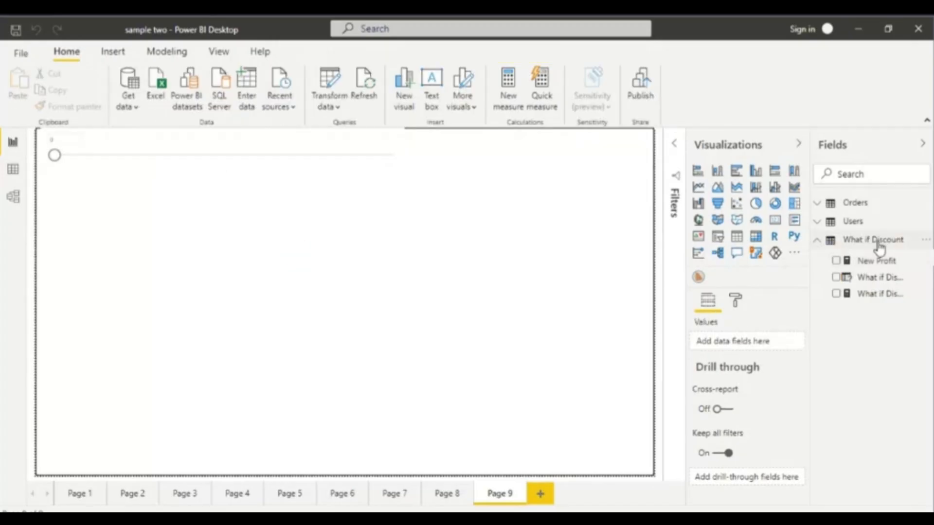
- Create another What if Discount measure, New Sales = sum(Orders[Sales])*('What if Discount'[What if Discount Value]*.1)+sum(Orders[Sales]), copied from Notepad
right_click(876, 242)
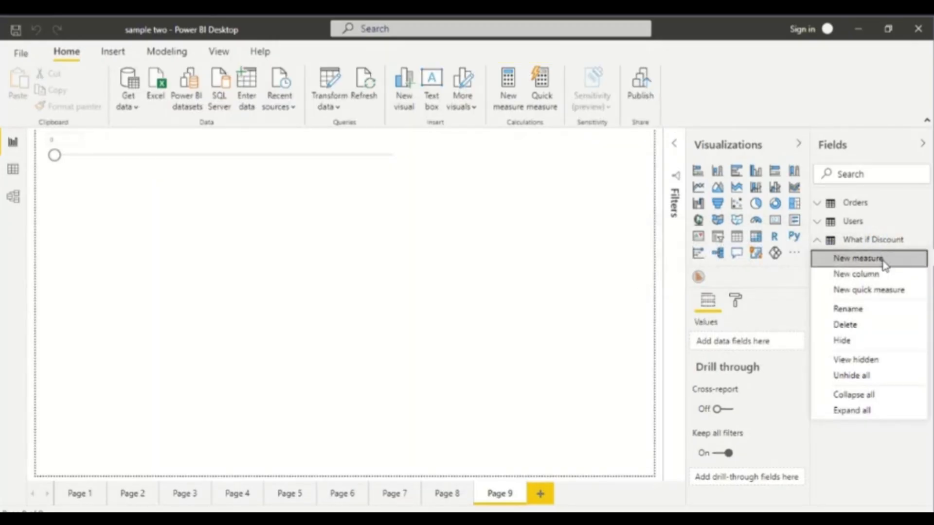
click(883, 264)
click(523, 519)
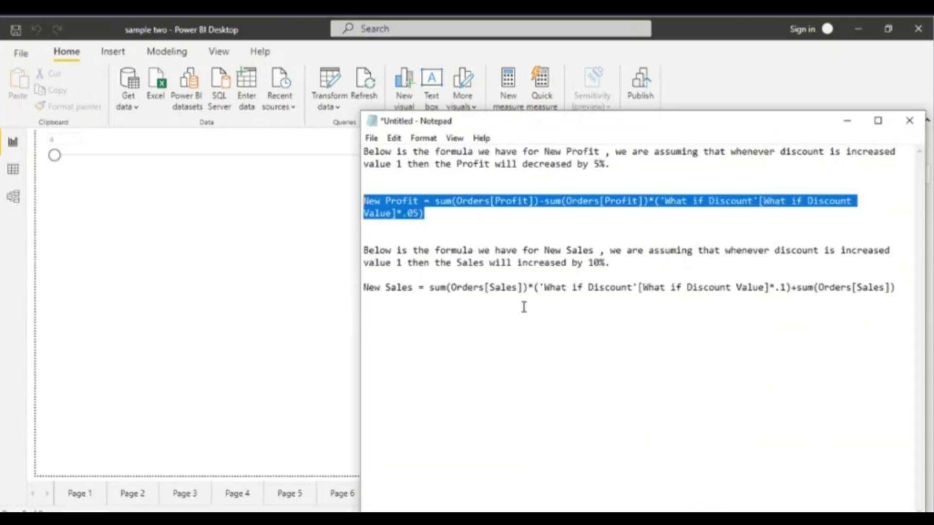
drag(911, 288, 364, 291)
key(ctrl+c)
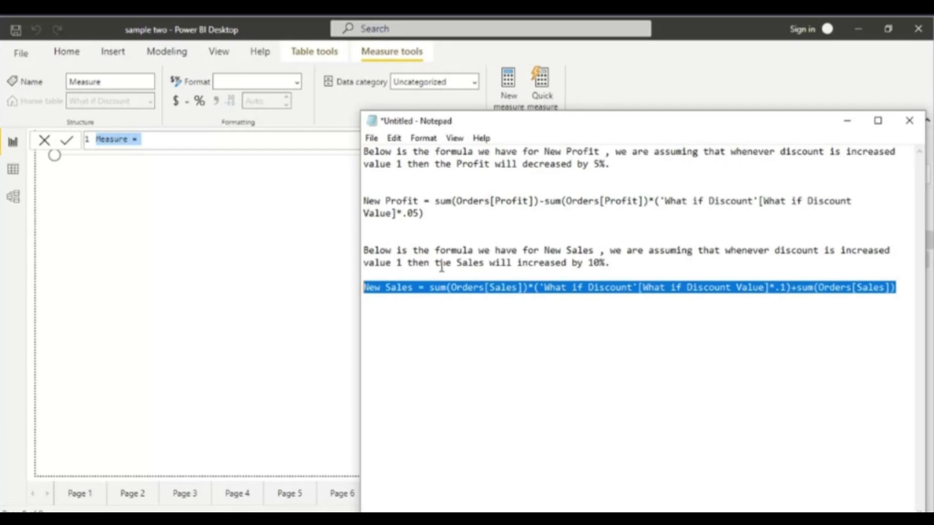
click(185, 142)
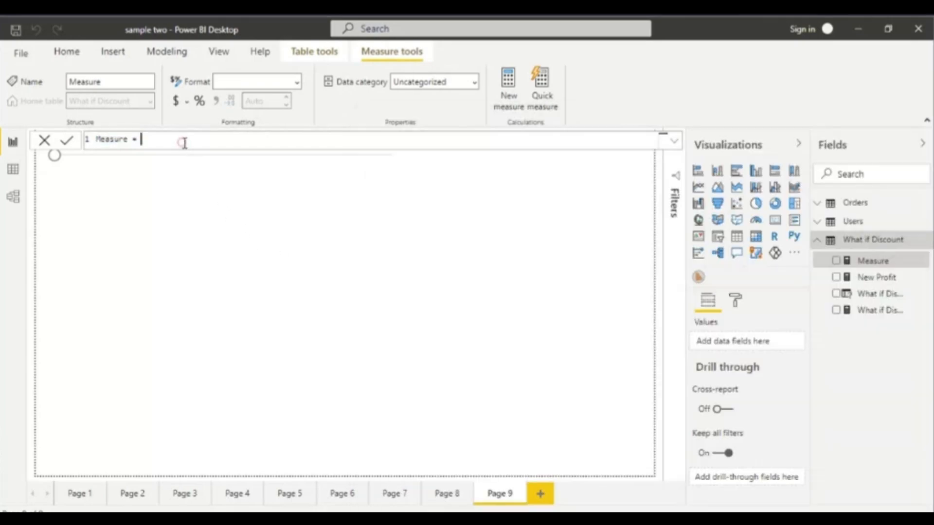
key(ctrl+v)
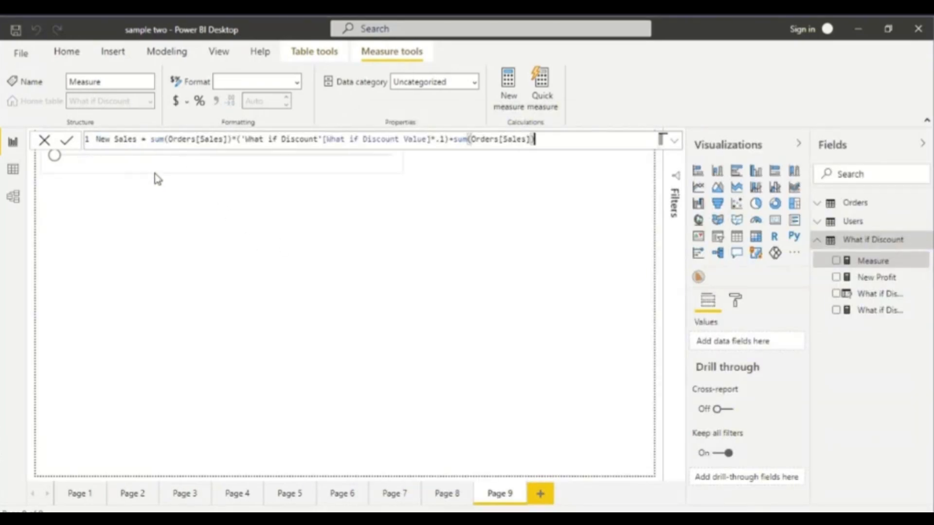
click(68, 141)
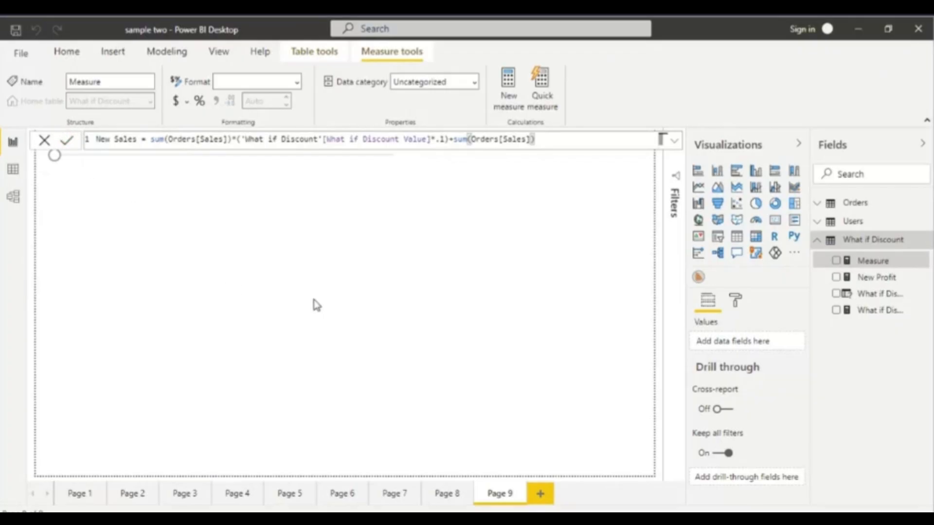
- Check the .1 factor of the New Sales formula in Notepad, then return to the empty report canvas
key(alt+Tab)
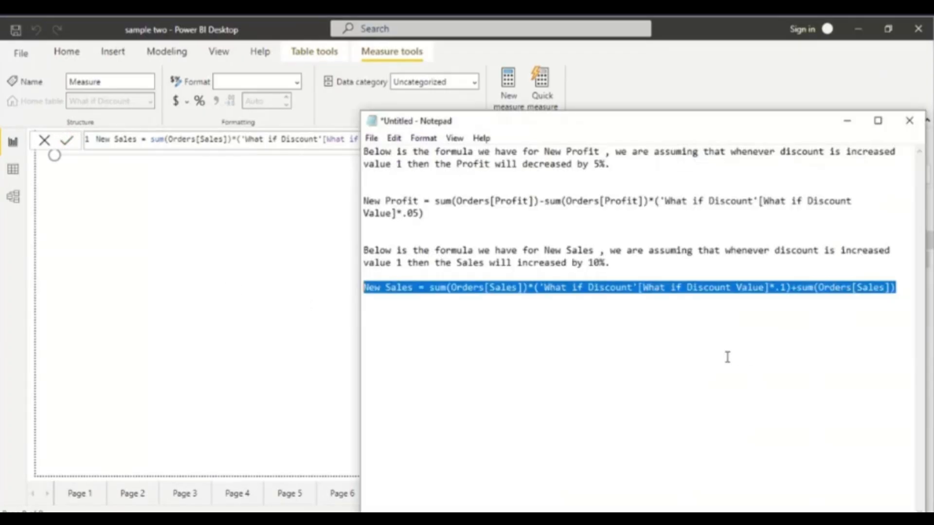
click(791, 304)
drag(790, 287, 779, 287)
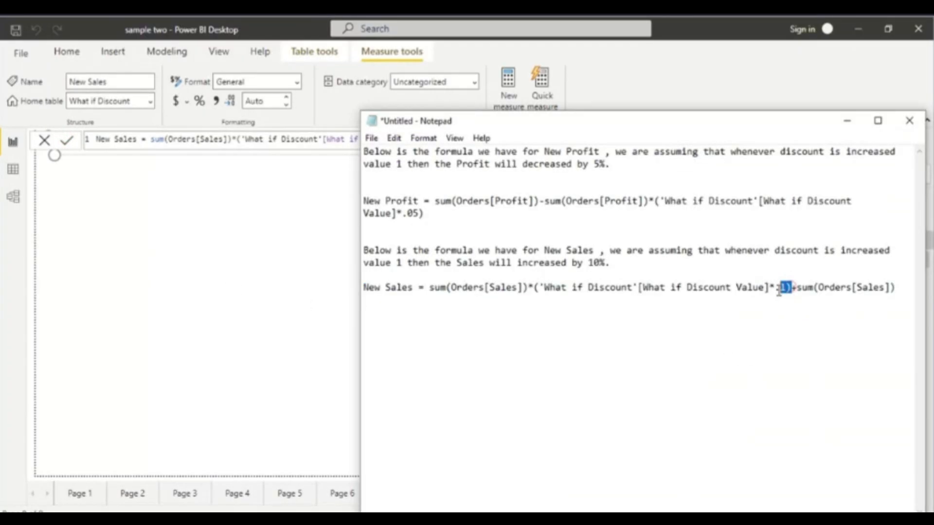
click(801, 321)
click(225, 294)
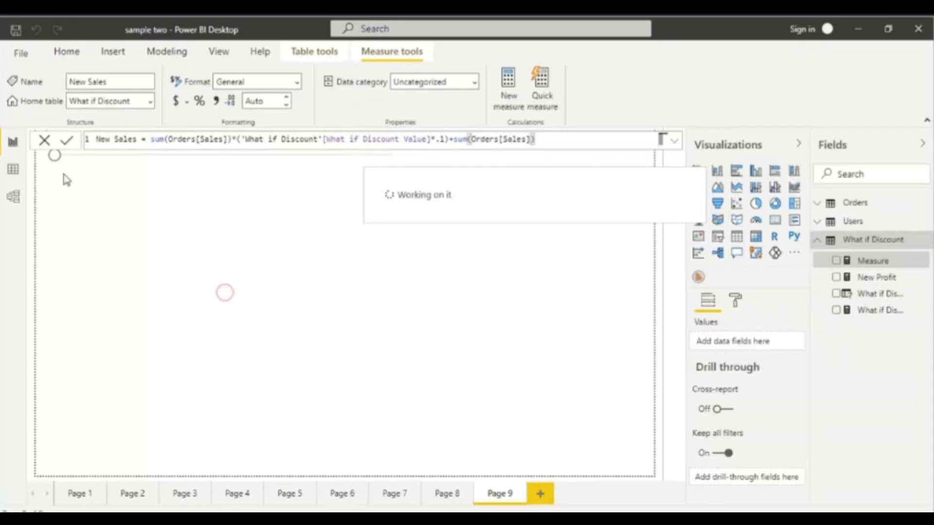
click(138, 303)
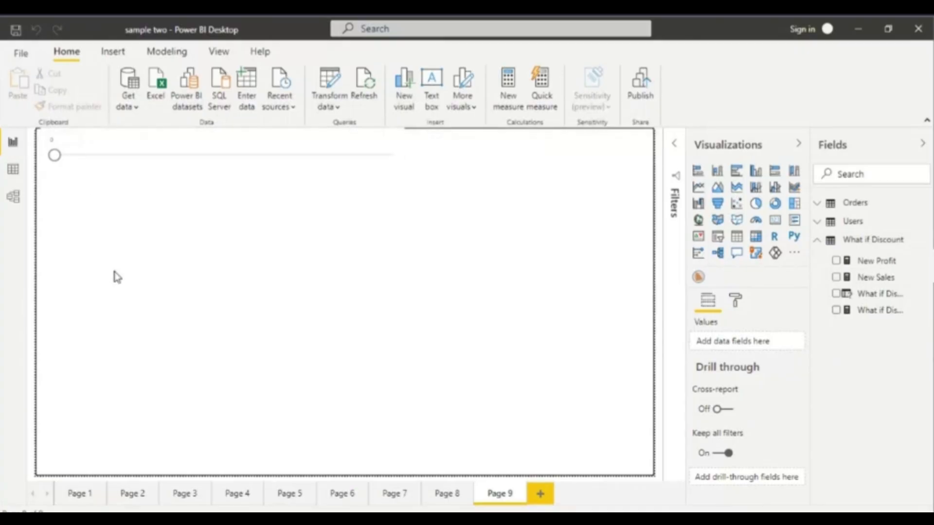
- Add a clustered column chart below the slicer with New Profit and the Orders table's Profit as values
click(756, 171)
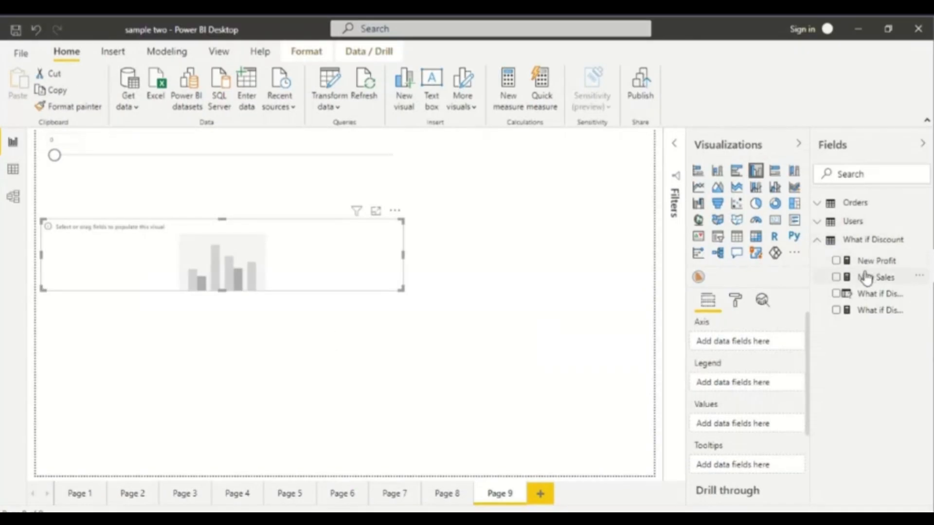
click(836, 261)
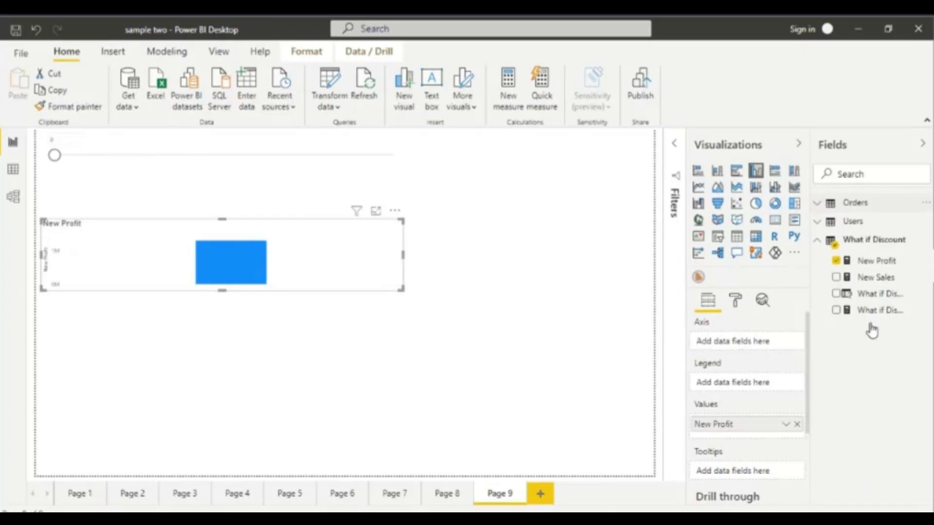
scroll(870, 357, down, 5)
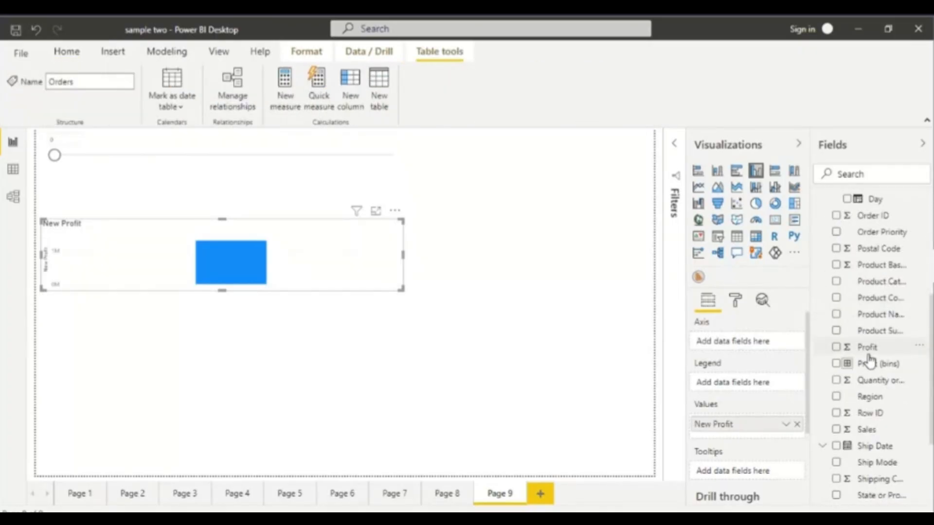
scroll(879, 444, down, 2)
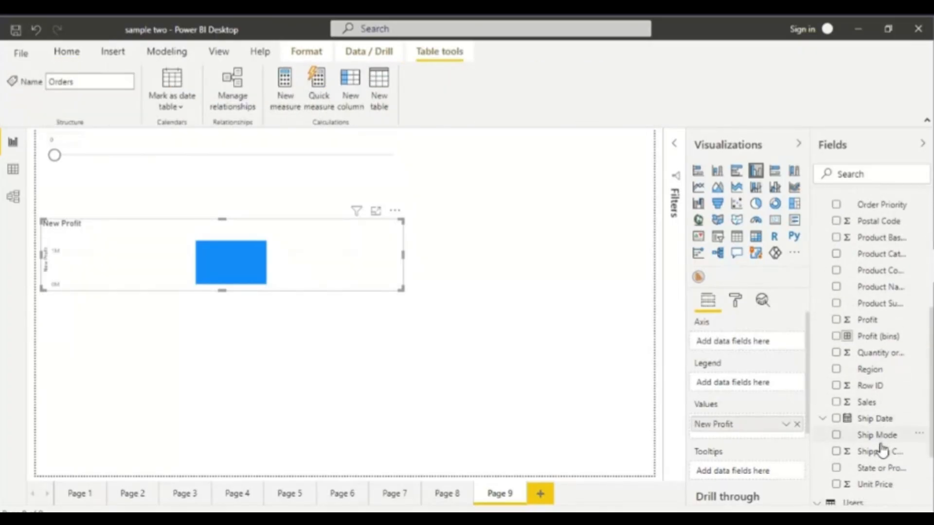
scroll(879, 436, up, 2)
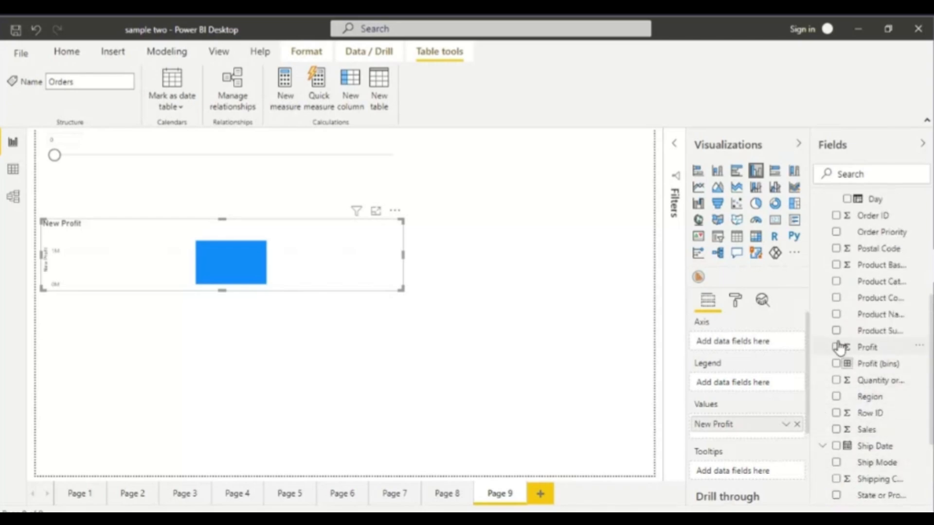
click(836, 347)
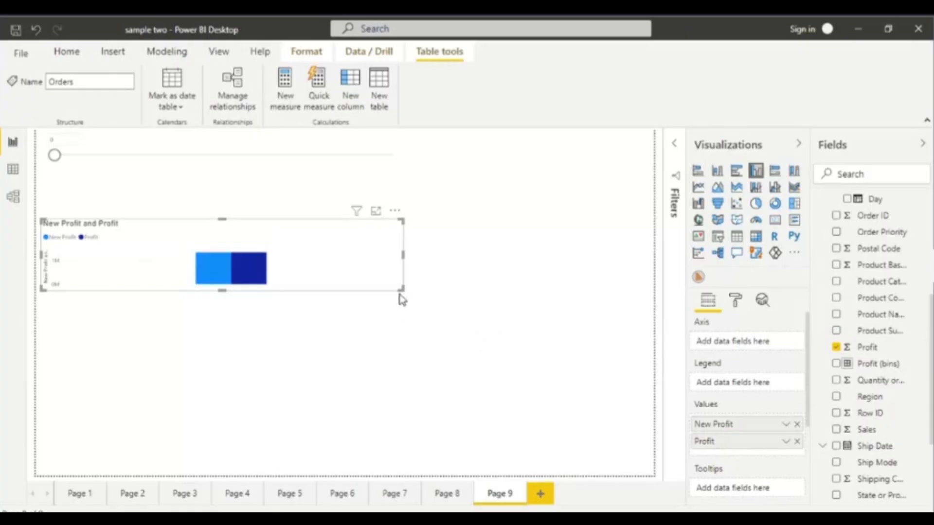
- Make the New Profit and Profit chart taller and slightly narrower, and put the Order Date Year on its axis
drag(401, 290, 388, 347)
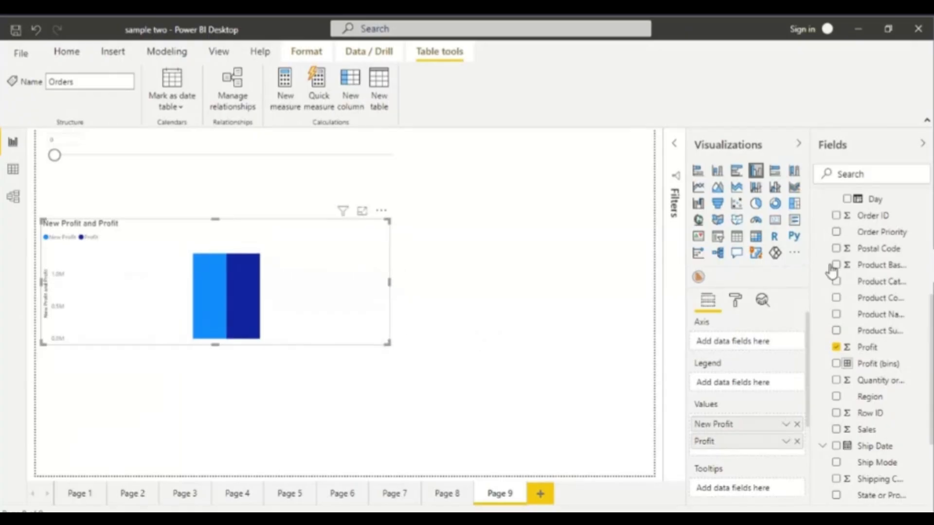
scroll(856, 298, up, 3)
click(849, 288)
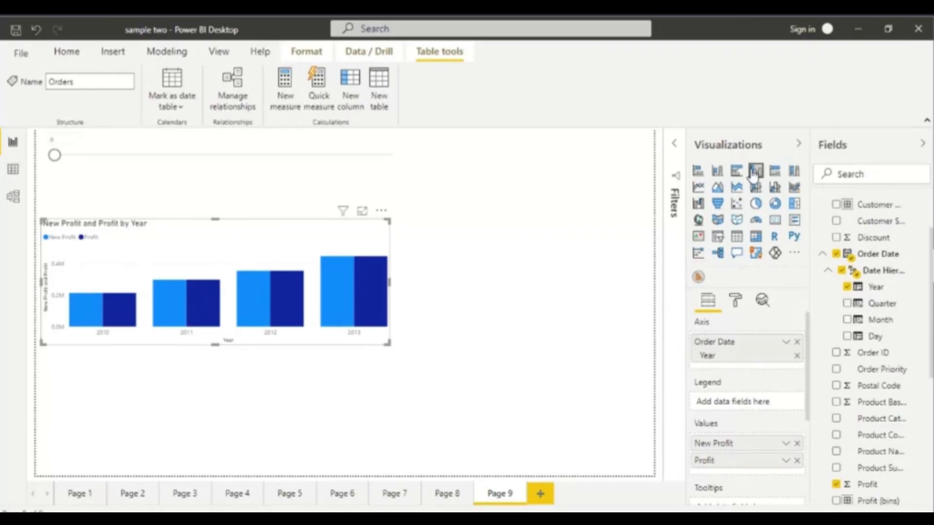
- Add a second clustered column chart below the profit chart with New Sales and the Orders table's Sales as values
click(464, 302)
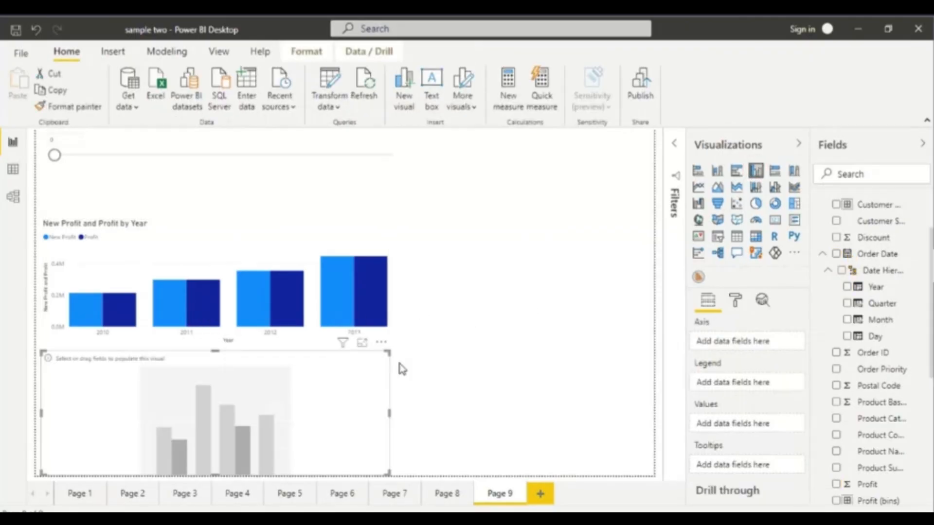
drag(346, 380, 499, 371)
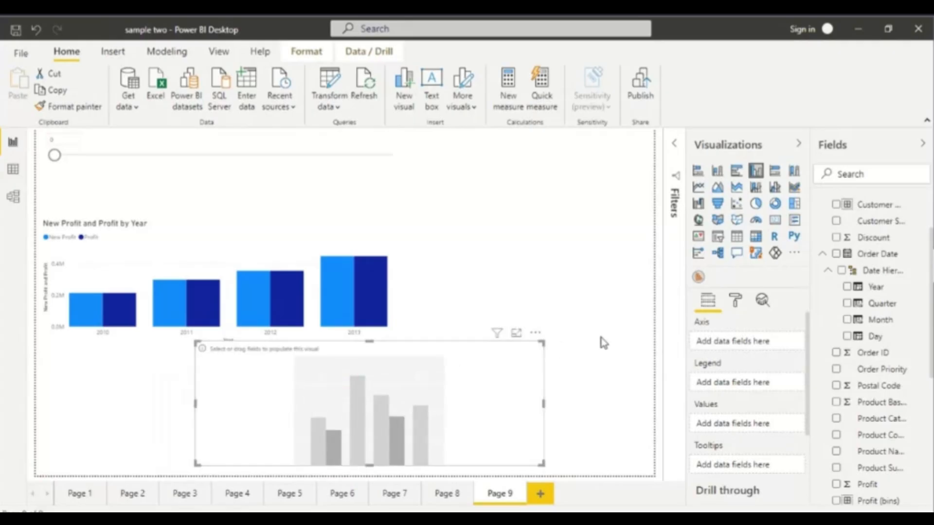
scroll(889, 362, down, 5)
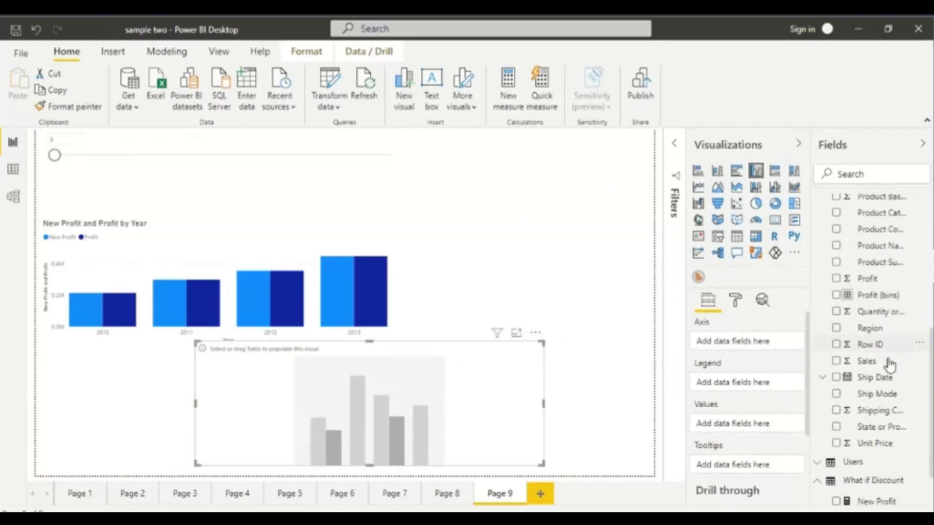
scroll(889, 364, down, 3)
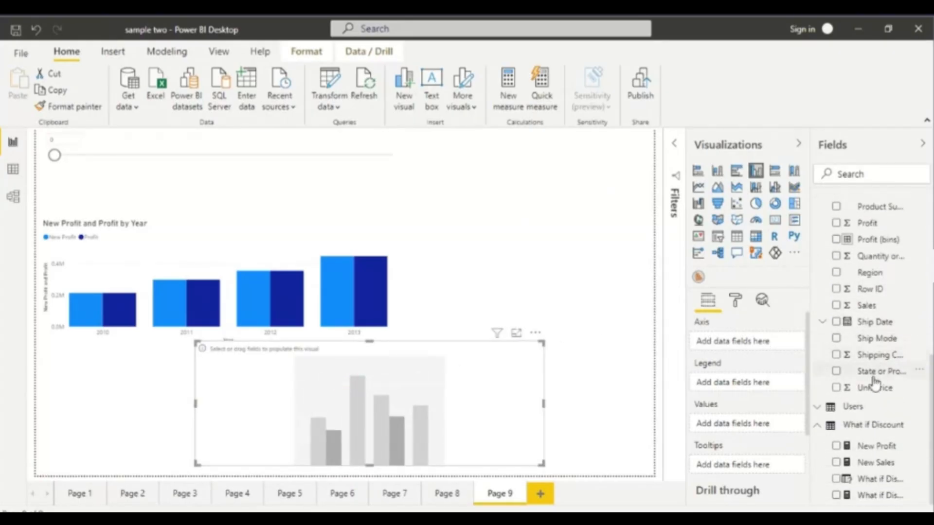
click(836, 463)
scroll(842, 375, up, 4)
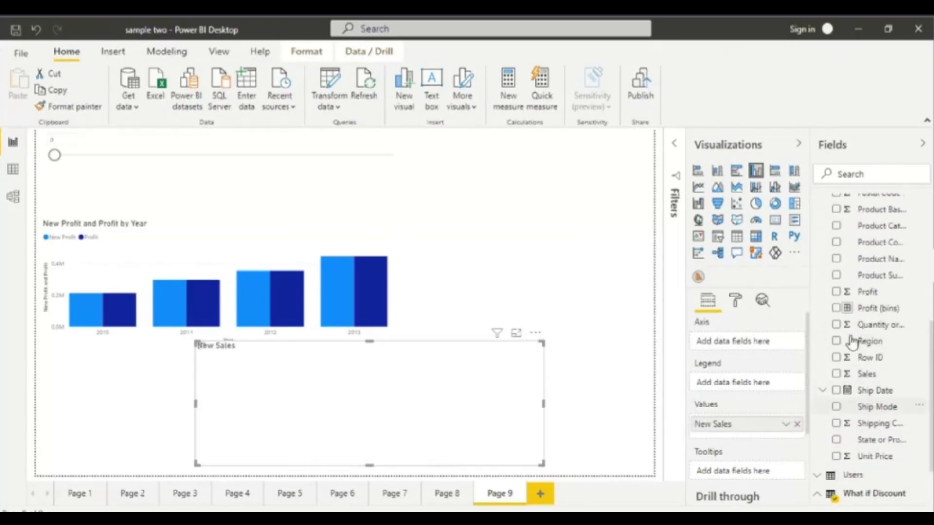
click(837, 374)
- Put the Order Date Year on the axis of the New Sales and Sales chart
scroll(871, 367, up, 7)
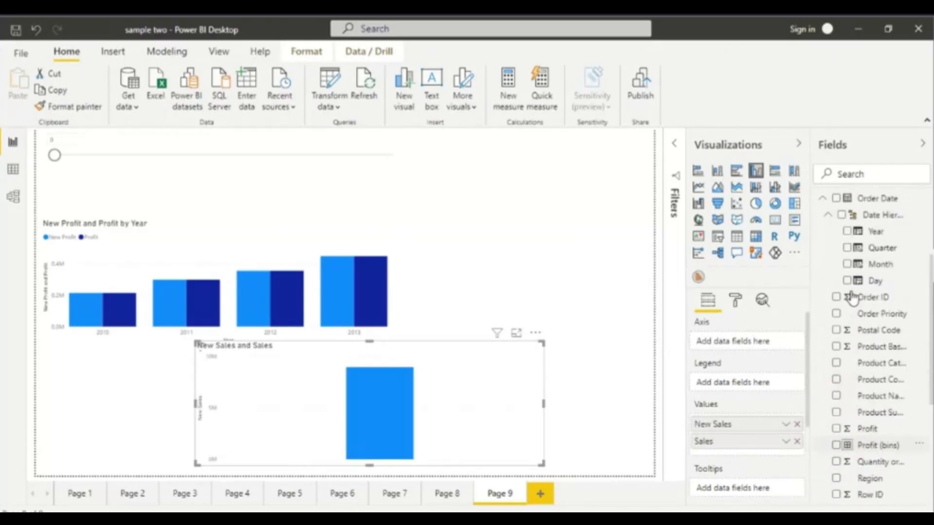
scroll(853, 298, up, 4)
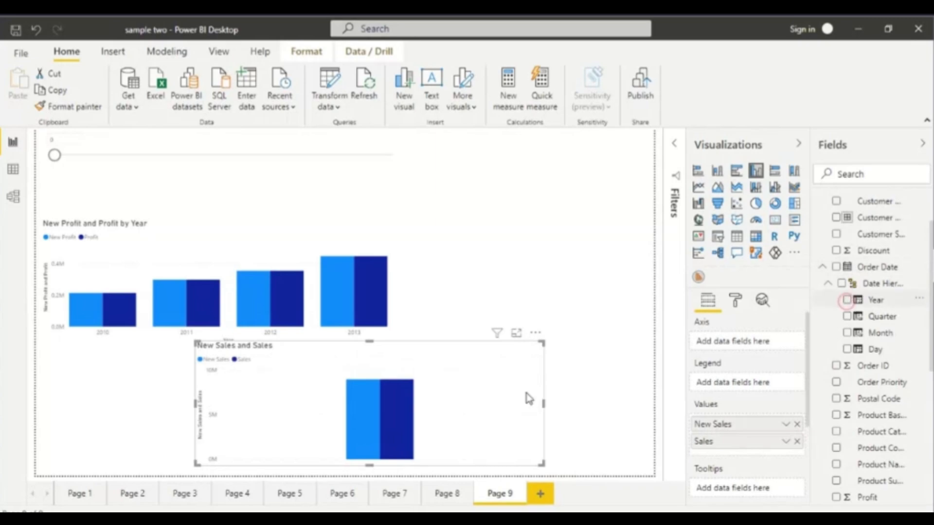
click(847, 301)
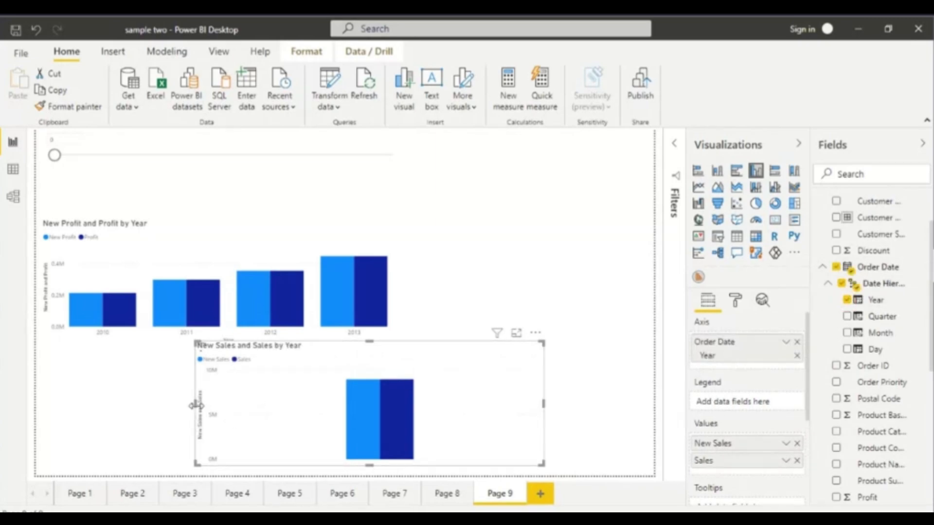
- Narrow both column charts and place the New Sales and Sales chart beside the New Profit and Profit chart
drag(197, 406, 308, 404)
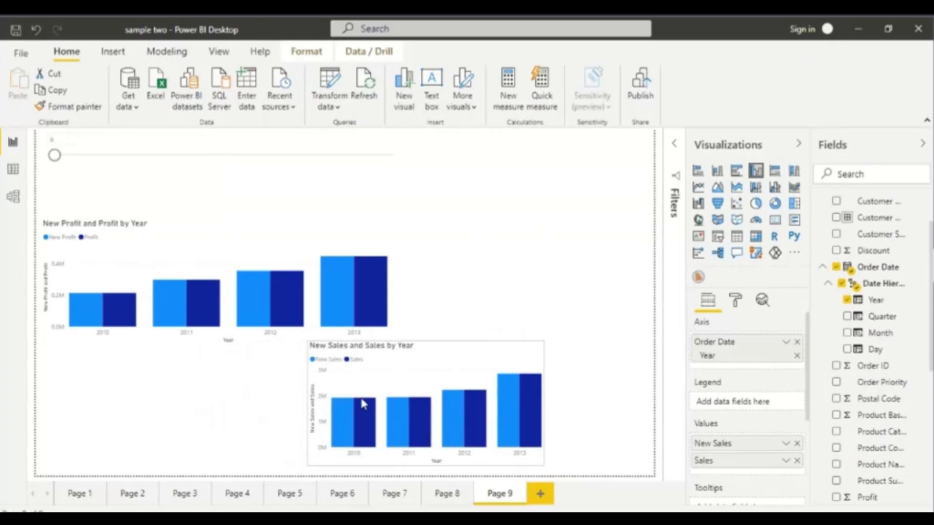
drag(444, 364, 572, 265)
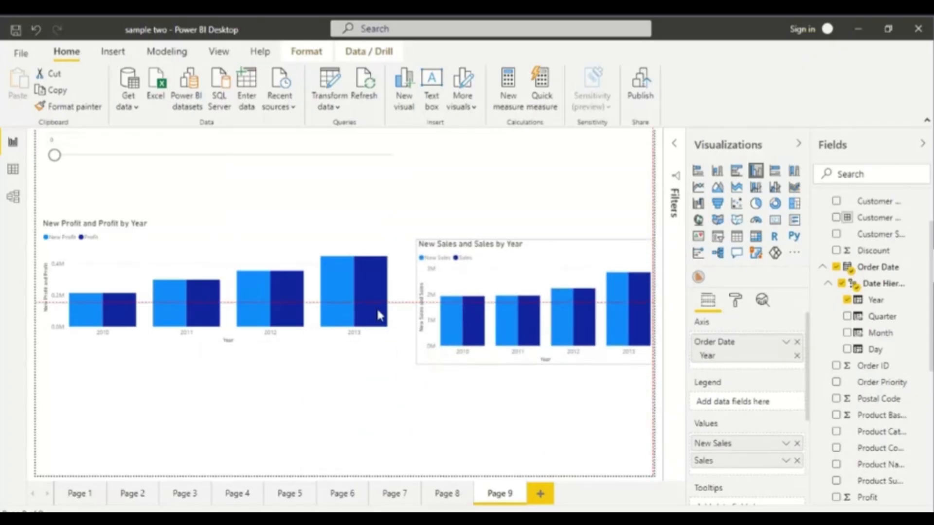
drag(379, 315, 393, 293)
click(391, 291)
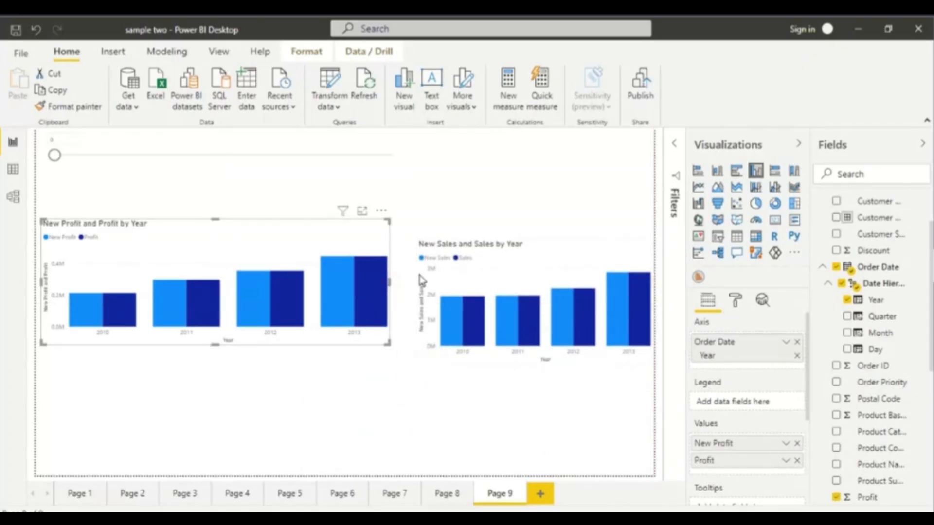
drag(391, 282, 331, 290)
drag(451, 268, 421, 244)
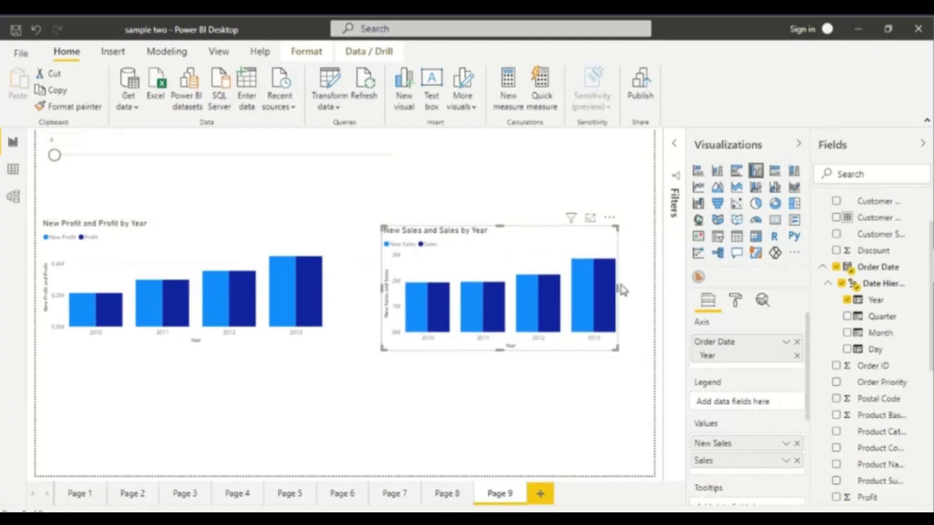
drag(619, 288, 638, 286)
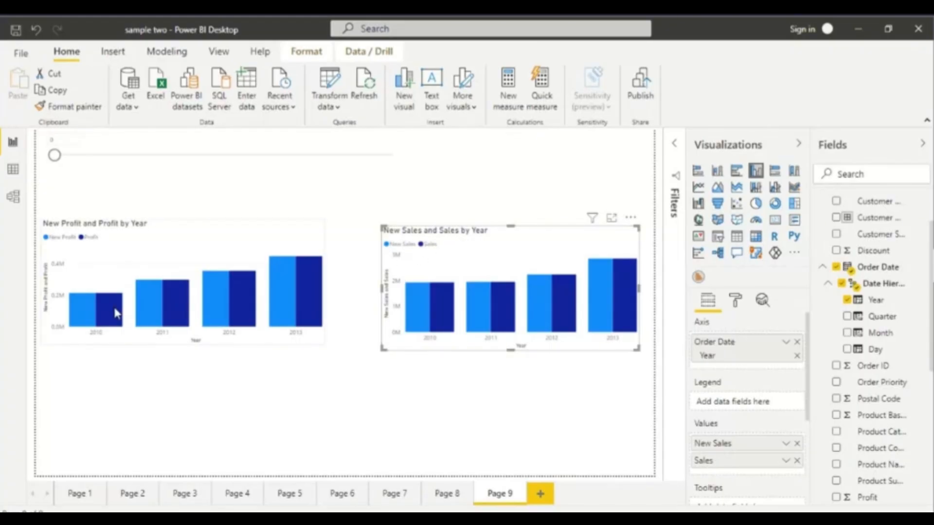
- Set the What if Discount slicer to 1, then raise it to about the middle of its range
mouse_move(117, 313)
drag(54, 155, 71, 157)
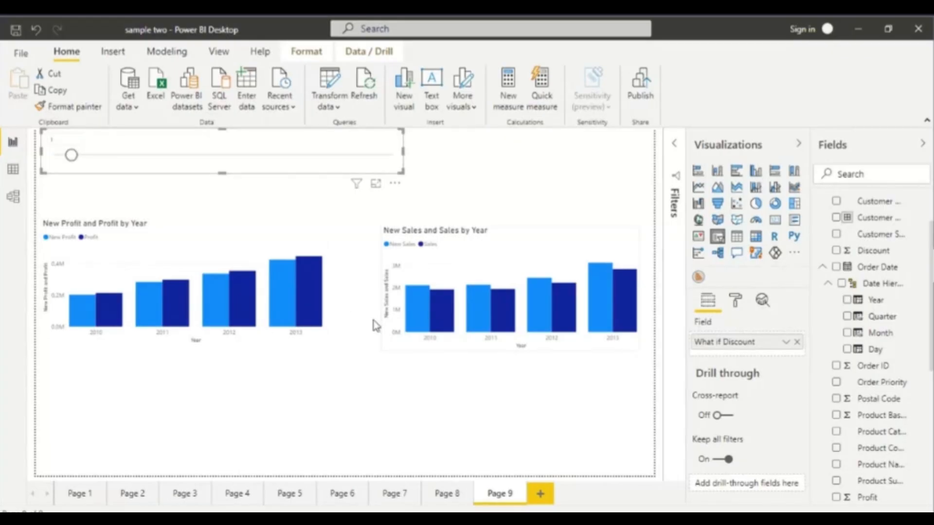
drag(74, 162, 241, 157)
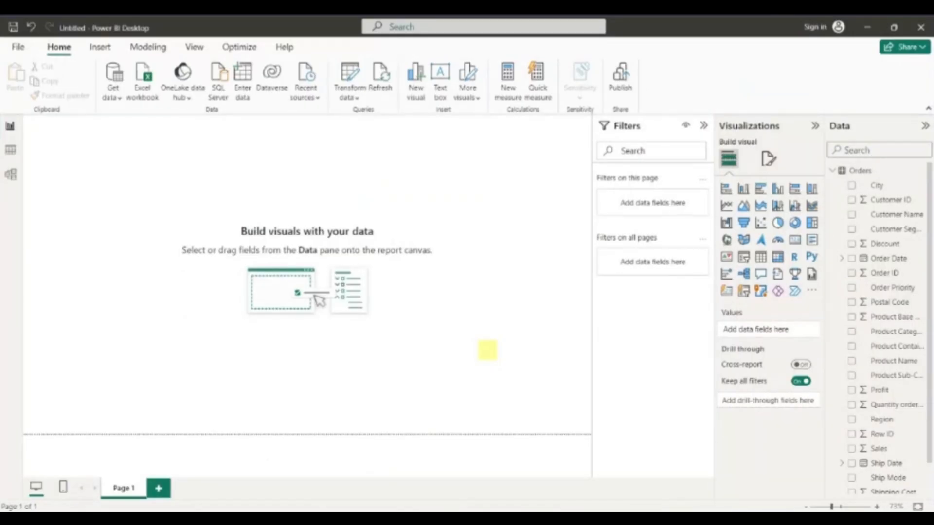
- In the untitled report, create a column chart of Discount by Customer Segment and enlarge it
click(852, 245)
click(852, 229)
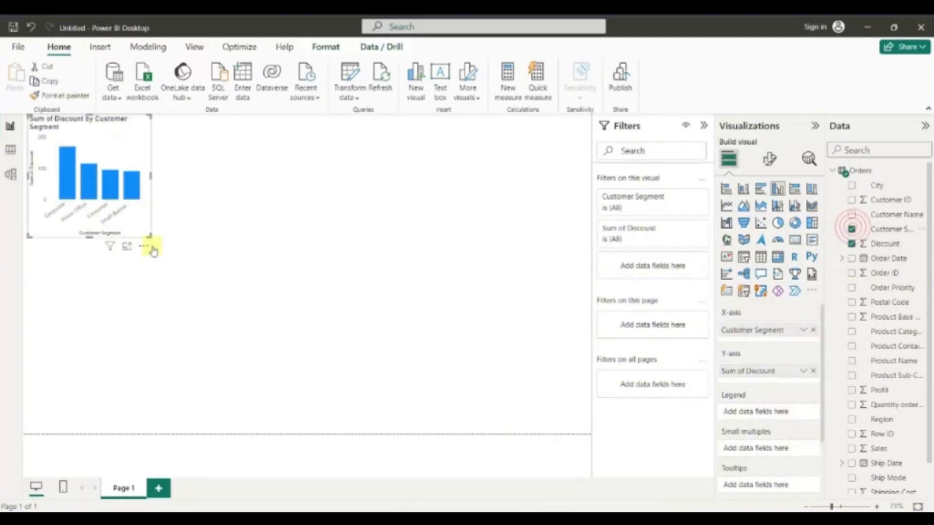
drag(149, 235, 219, 265)
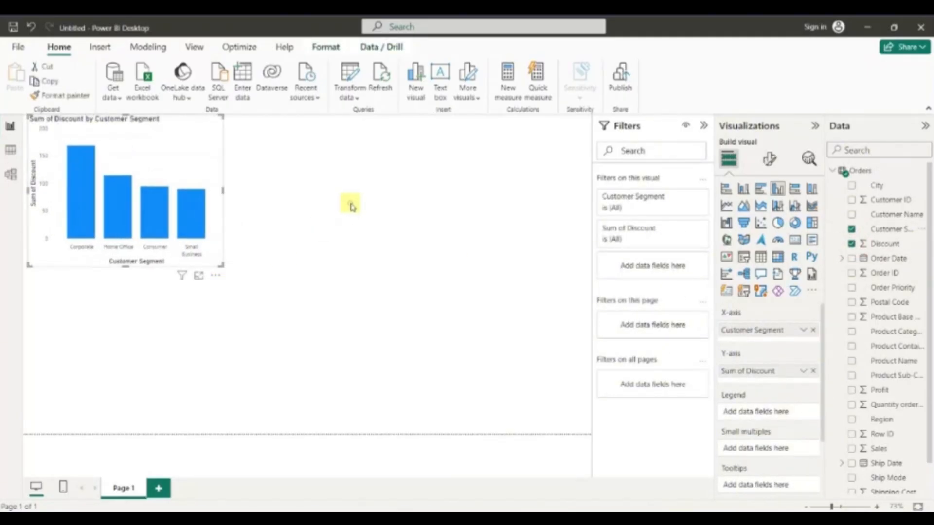
- Add a pie chart of Profit by Region below the discount chart
click(348, 203)
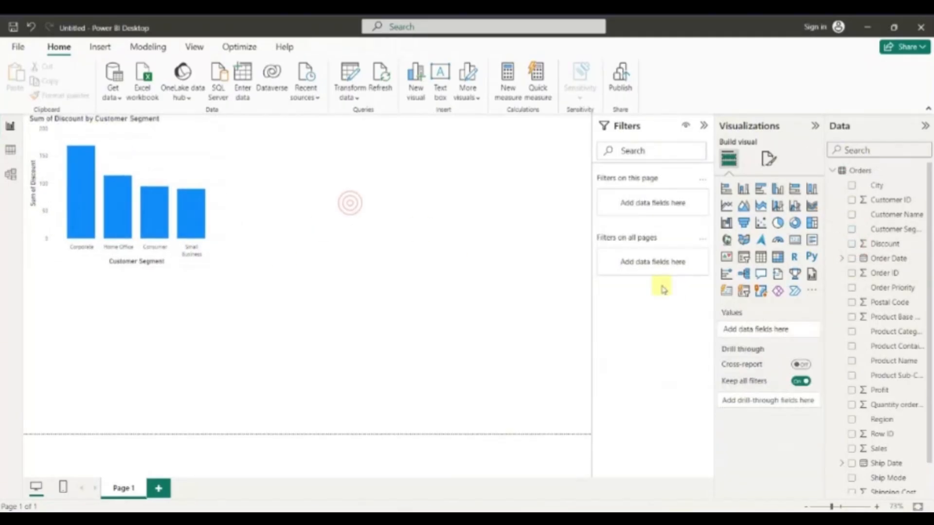
click(852, 420)
click(852, 389)
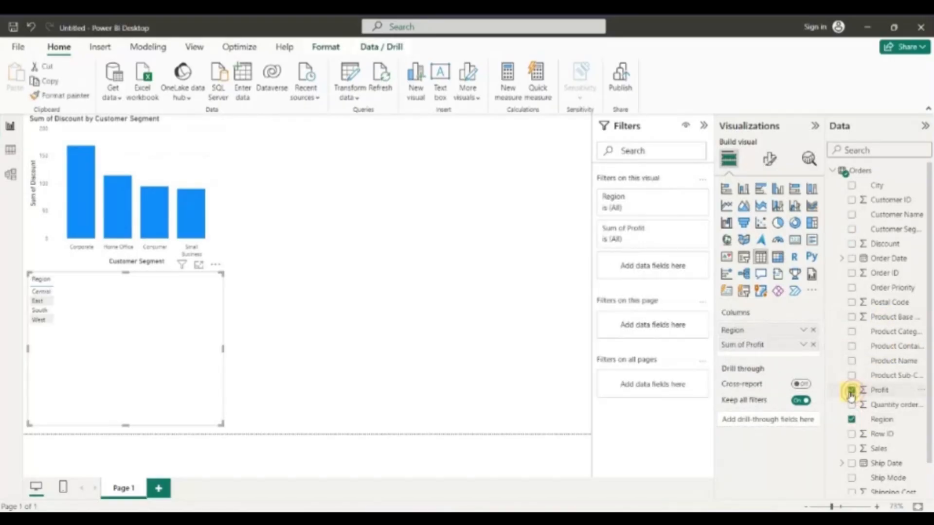
click(777, 223)
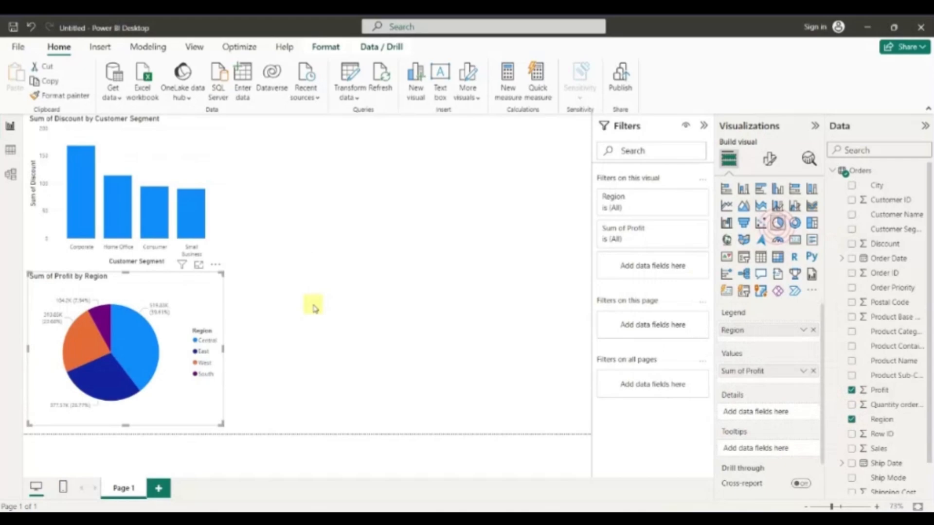
- Add a map with City as location and Sales as bubble size
click(447, 197)
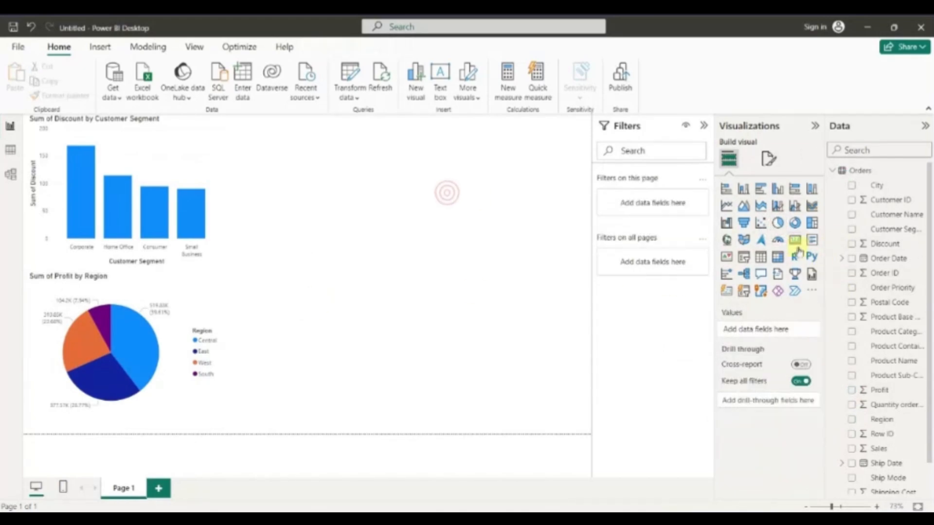
click(852, 185)
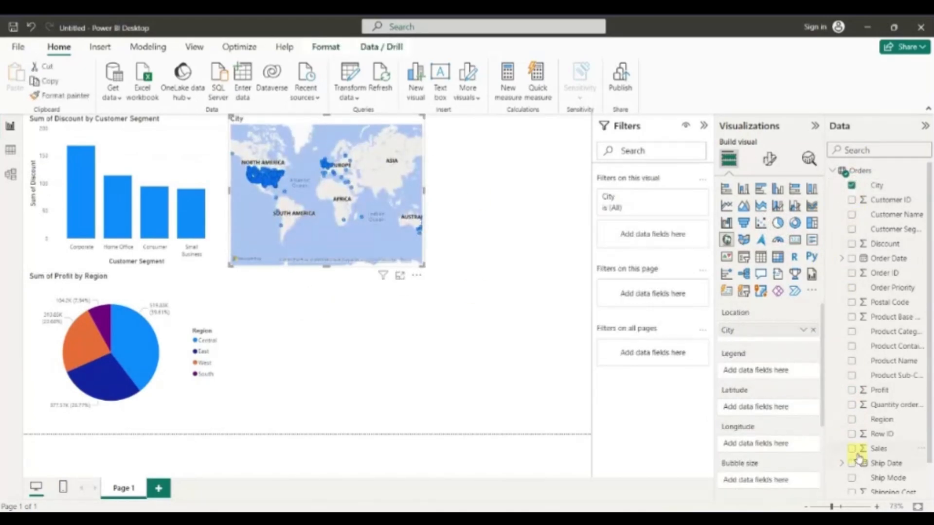
drag(783, 432, 768, 480)
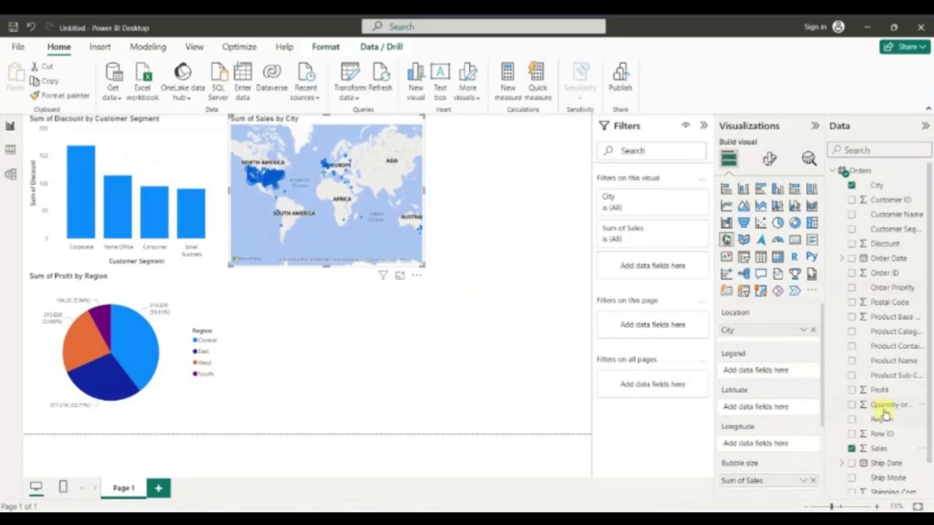
- Add a Product Category slicer below the map
click(491, 333)
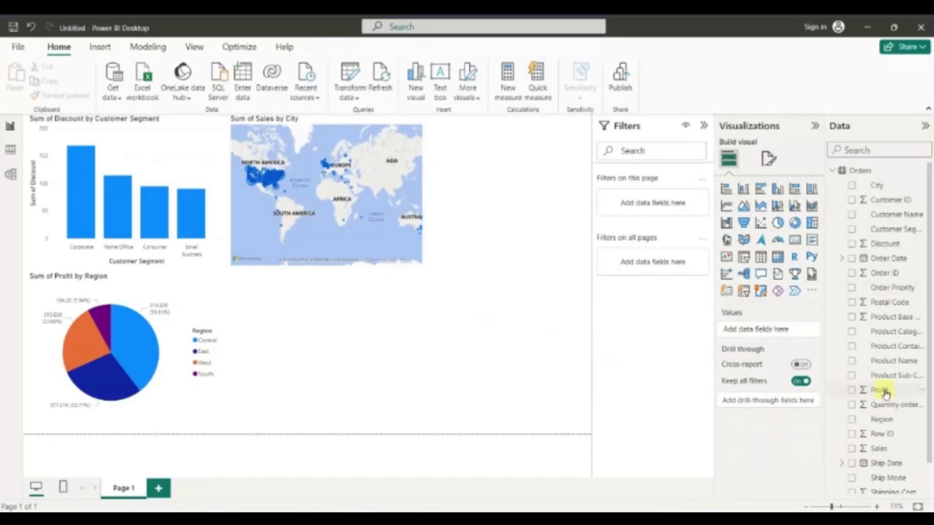
click(743, 258)
click(851, 331)
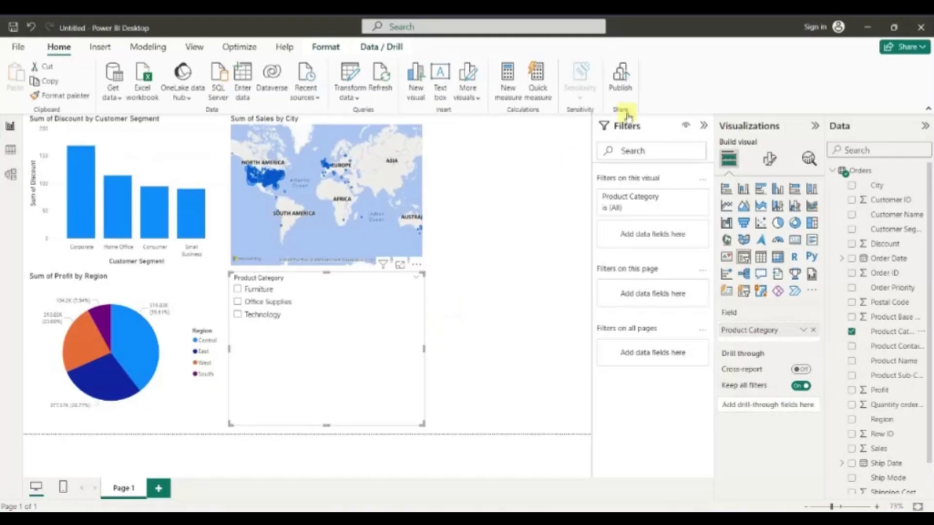
- Publish the report to My workspace, saving the file as sample_report when asked
click(622, 77)
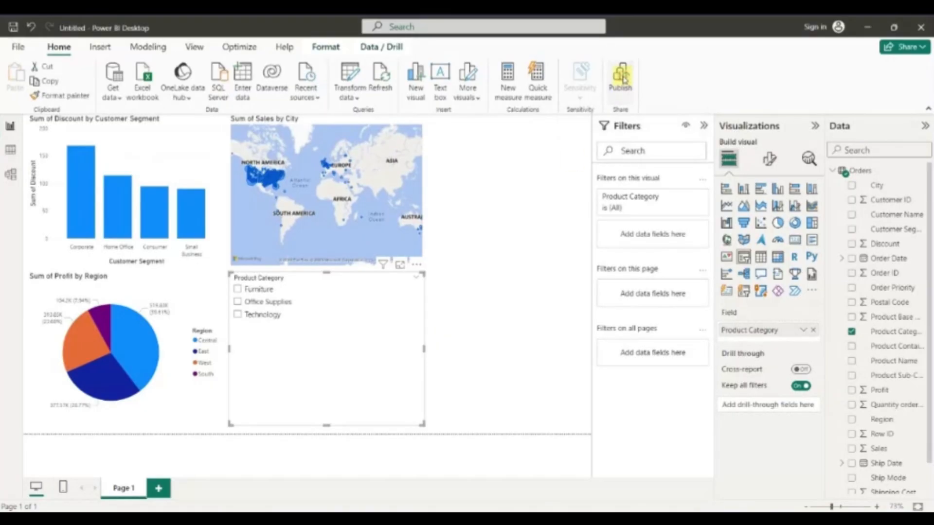
click(504, 294)
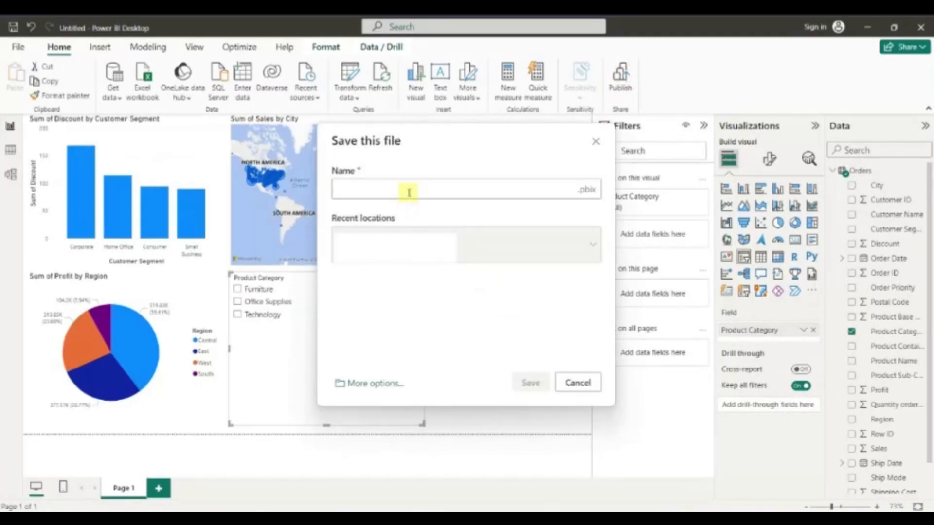
text(sample_report)
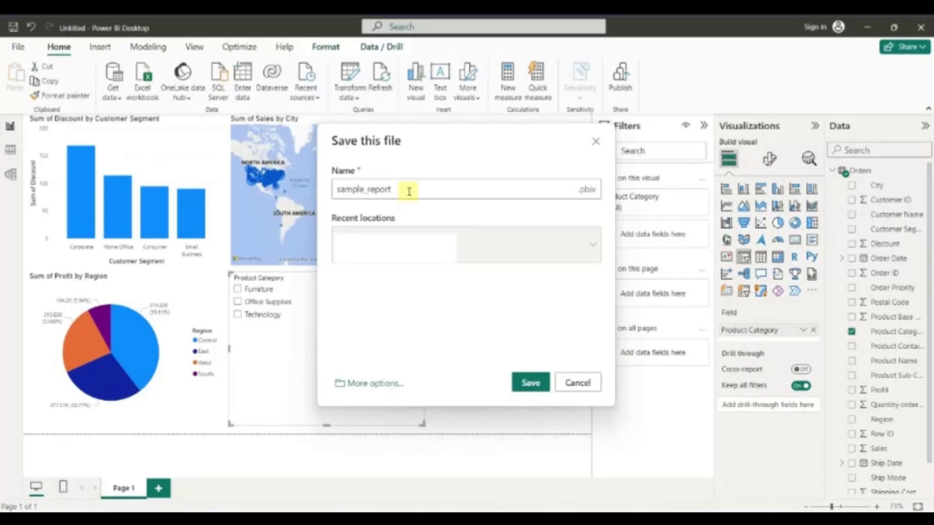
click(529, 382)
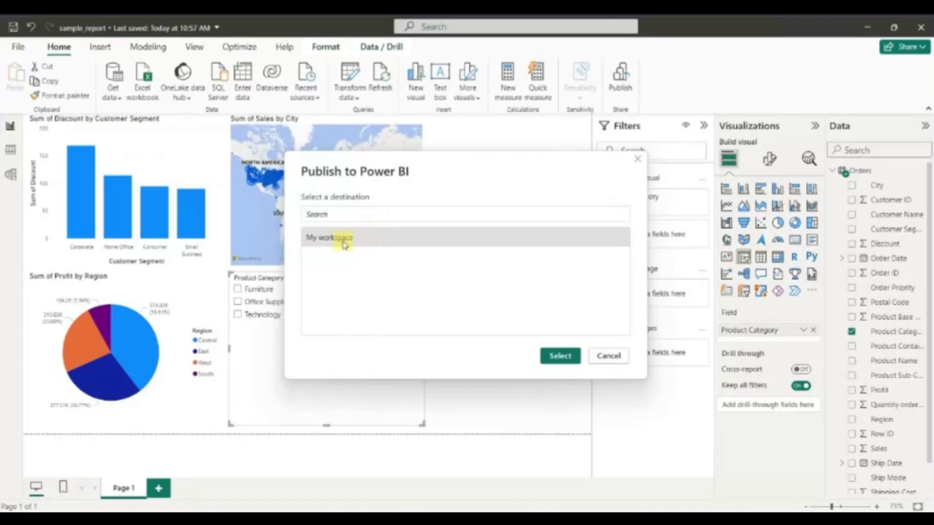
click(562, 355)
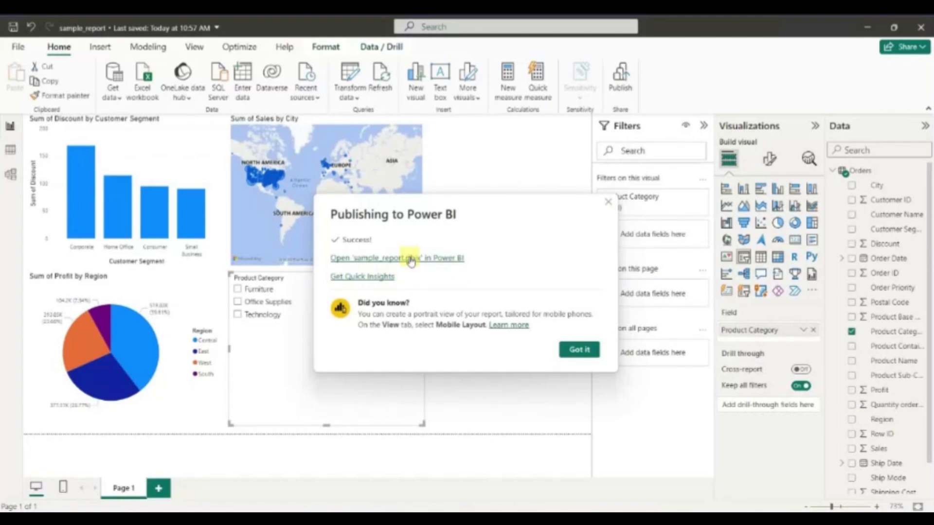
- Open the published sample_report in the Power BI service and filter it by Furniture, Office Supplies and finally Technology
click(411, 261)
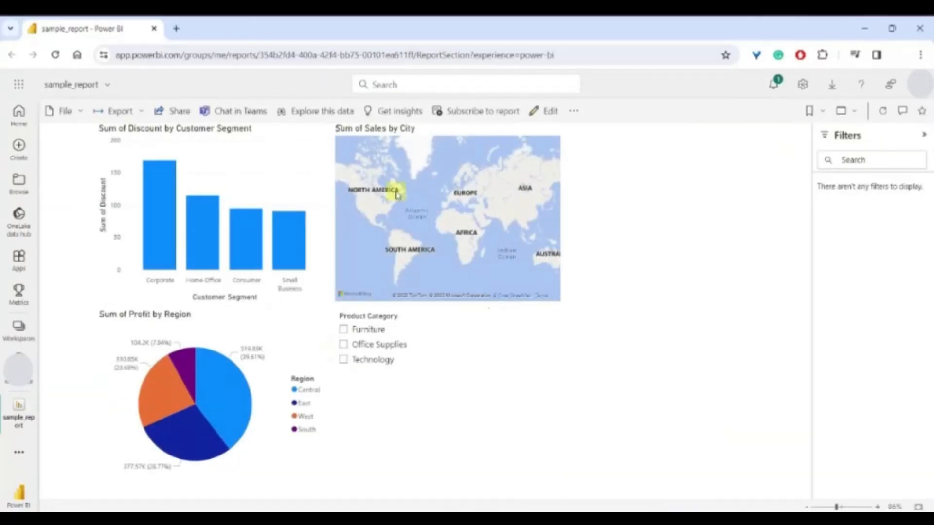
click(343, 329)
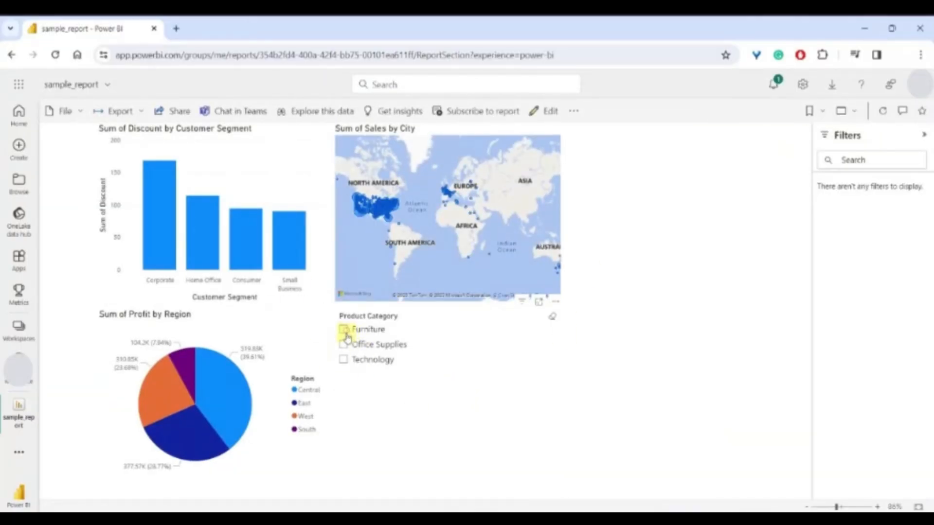
click(345, 347)
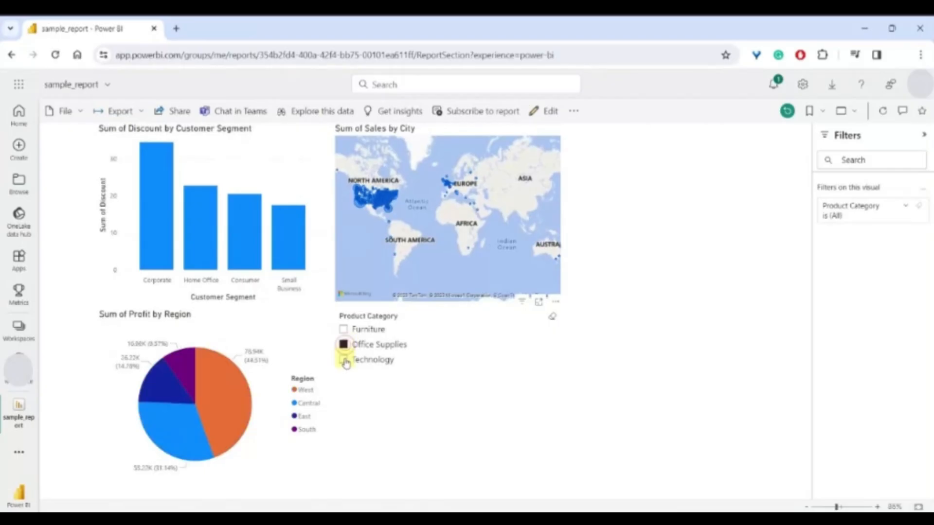
click(346, 358)
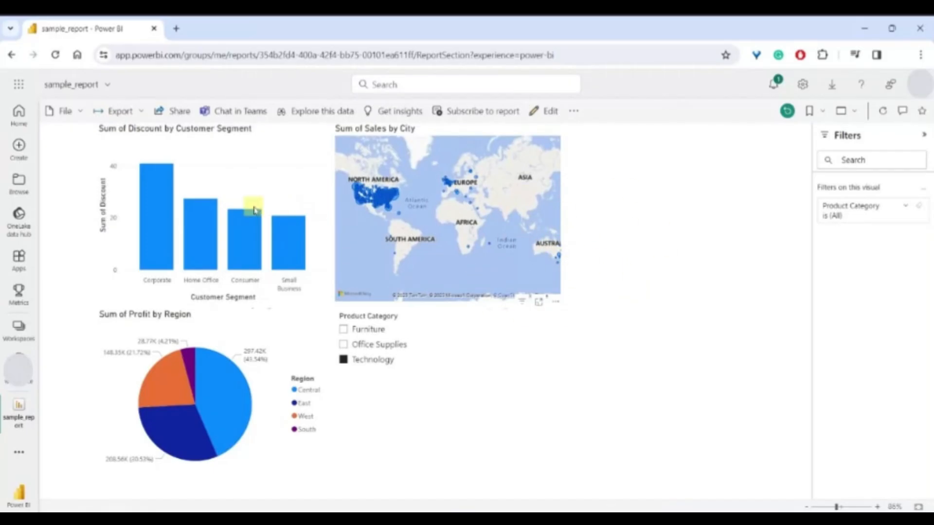
- Look through the published sample_report's file options, then switch the report to edit mode
click(77, 112)
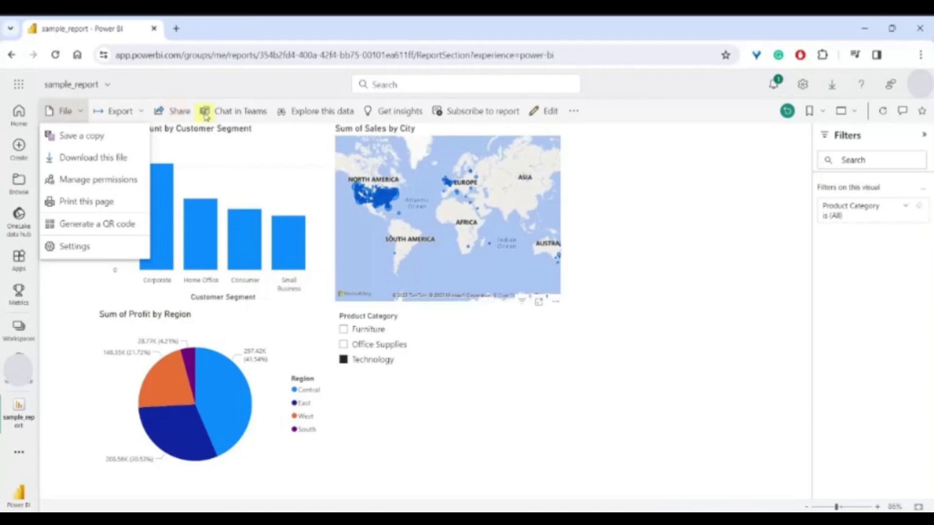
click(647, 216)
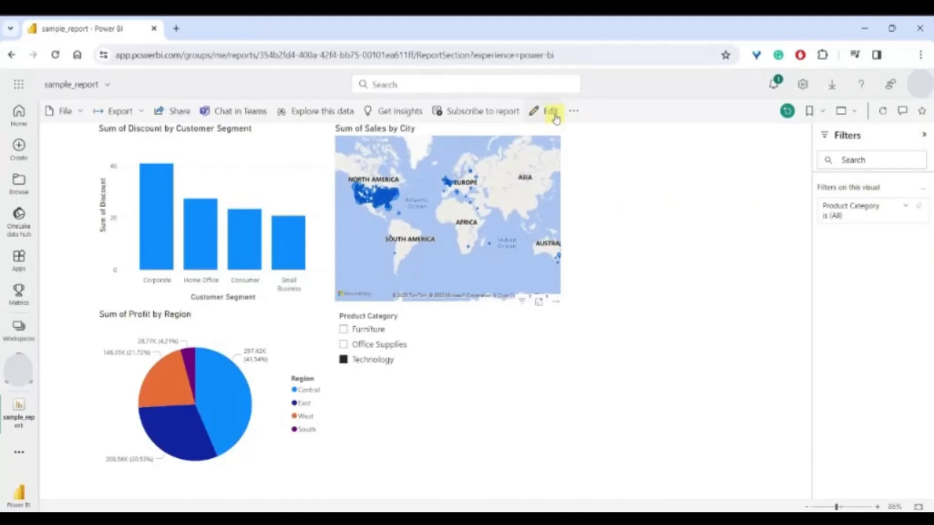
click(550, 110)
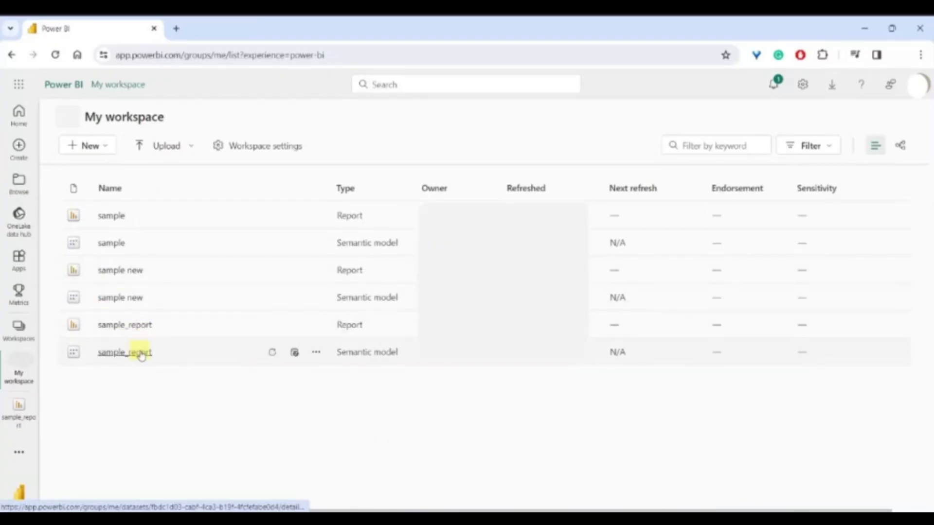
- Open the settings of the sample_report semantic model in My workspace and expand the Gateway and cloud connections section
click(311, 355)
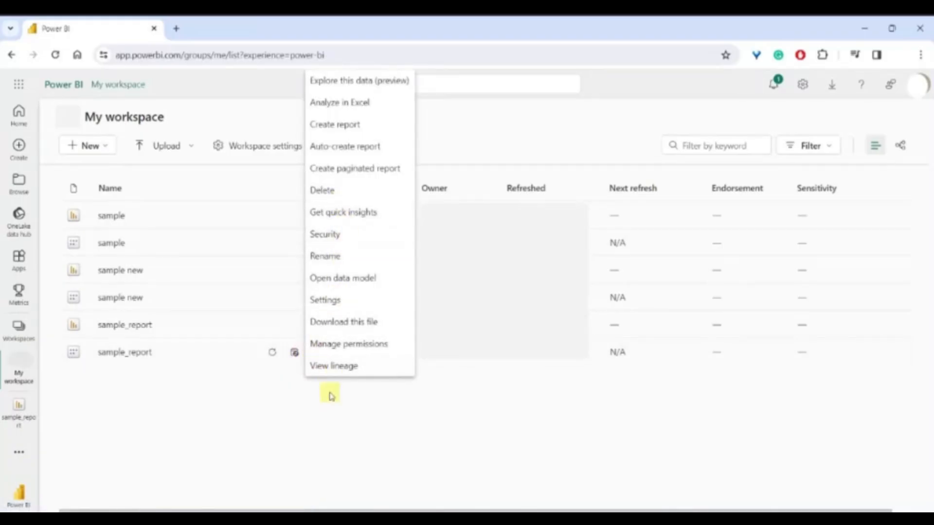
click(335, 302)
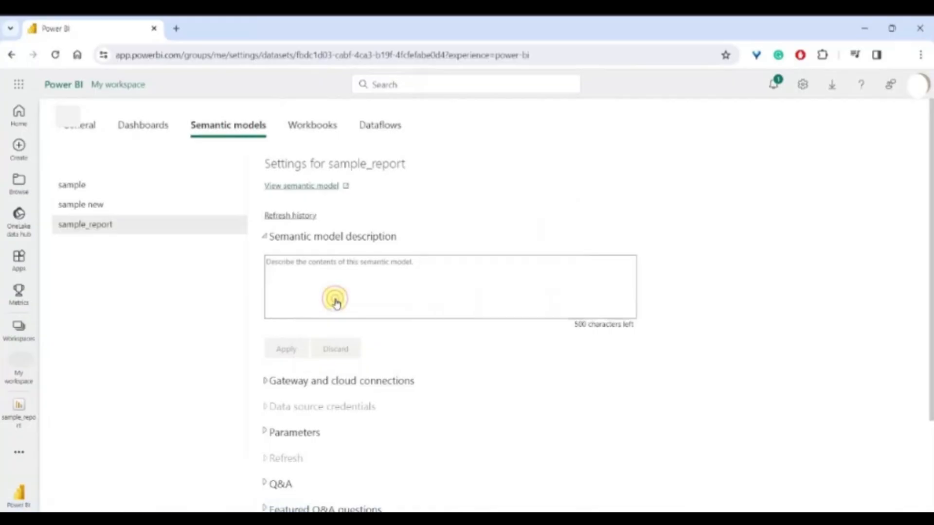
scroll(389, 292, down, 2)
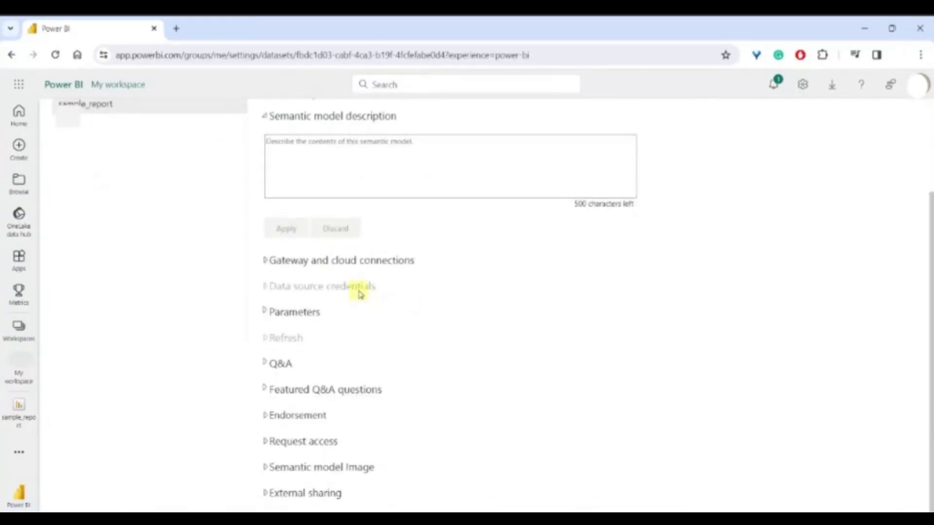
click(350, 262)
scroll(531, 321, down, 3)
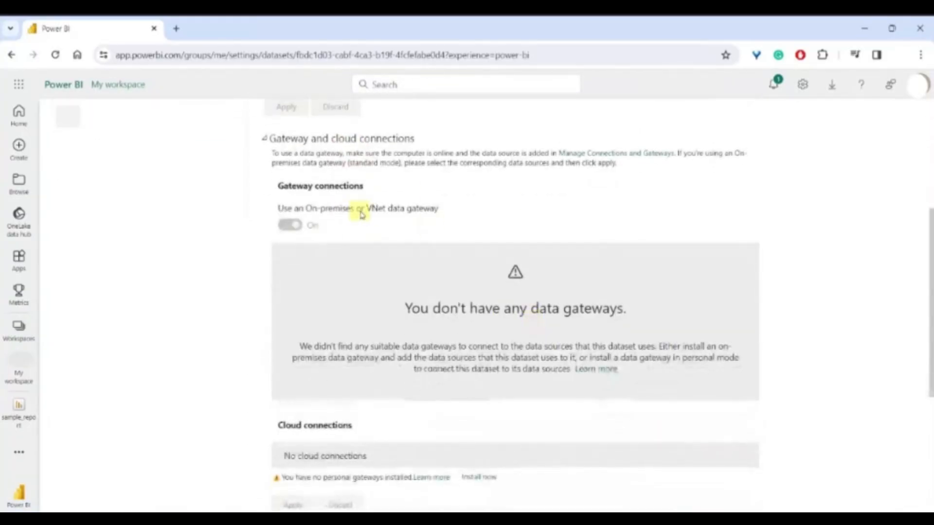
scroll(365, 215, down, 3)
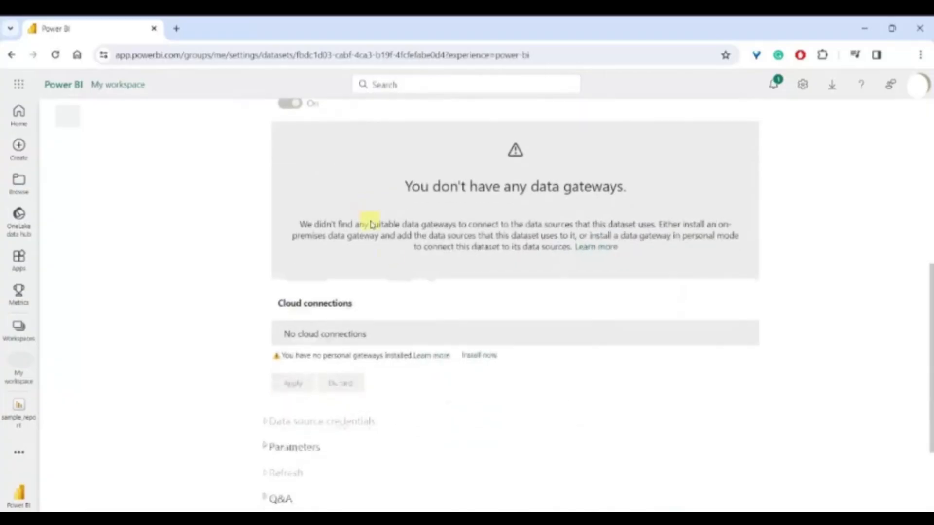
- Download the on-premises data gateway (personal mode) and install it in the default folder, accepting the terms of use
click(474, 362)
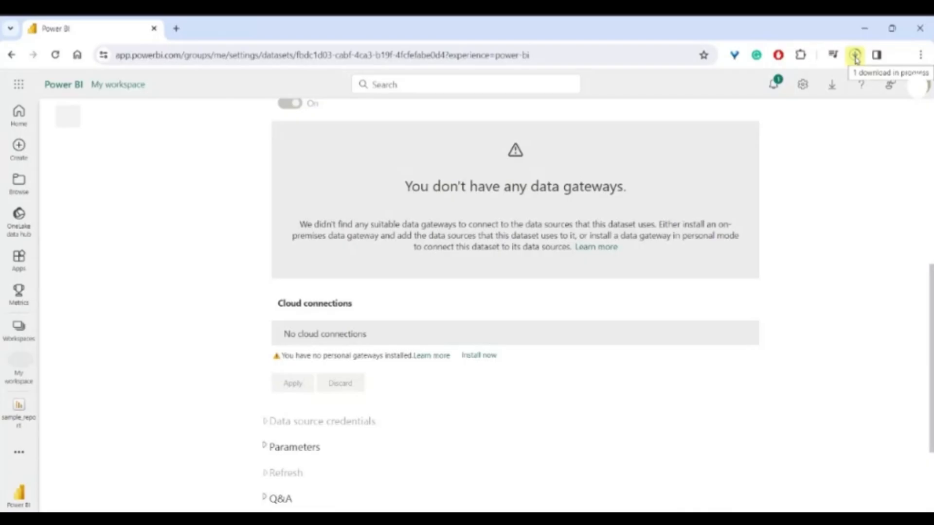
scroll(480, 308, down, 3)
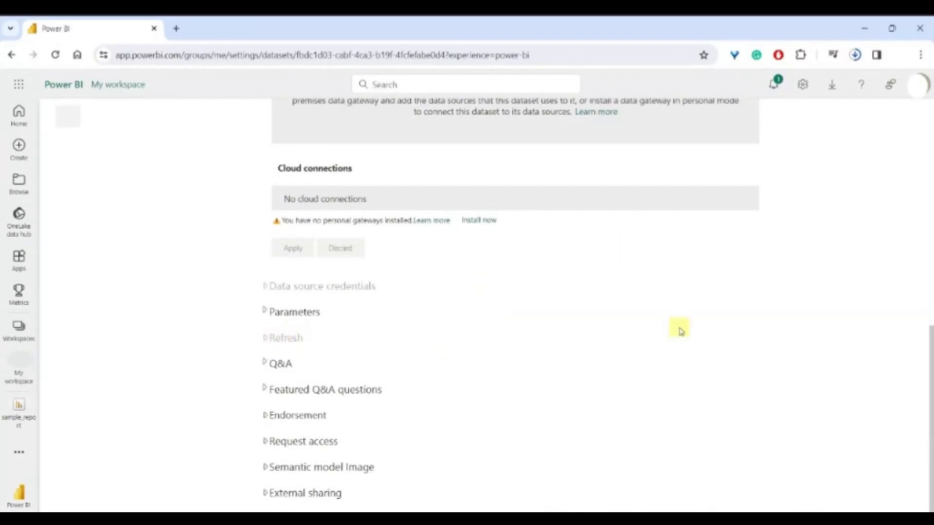
click(856, 54)
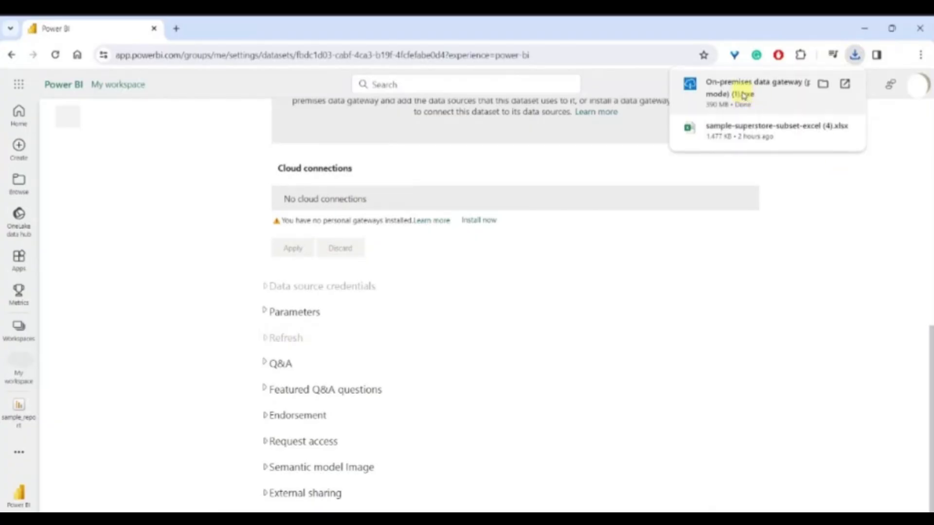
click(768, 90)
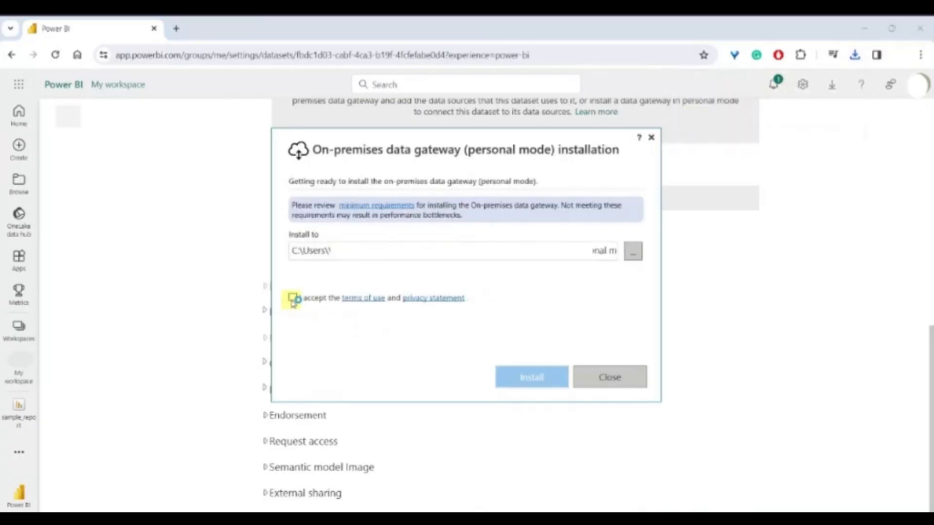
click(292, 298)
click(532, 377)
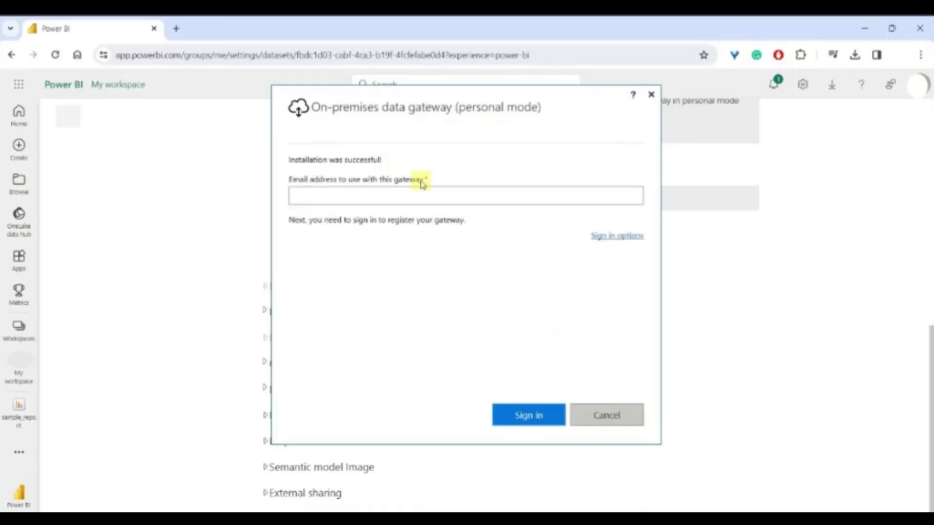
- Register the personal gateway by signing in with the account's email address, and close the gateway window
click(517, 108)
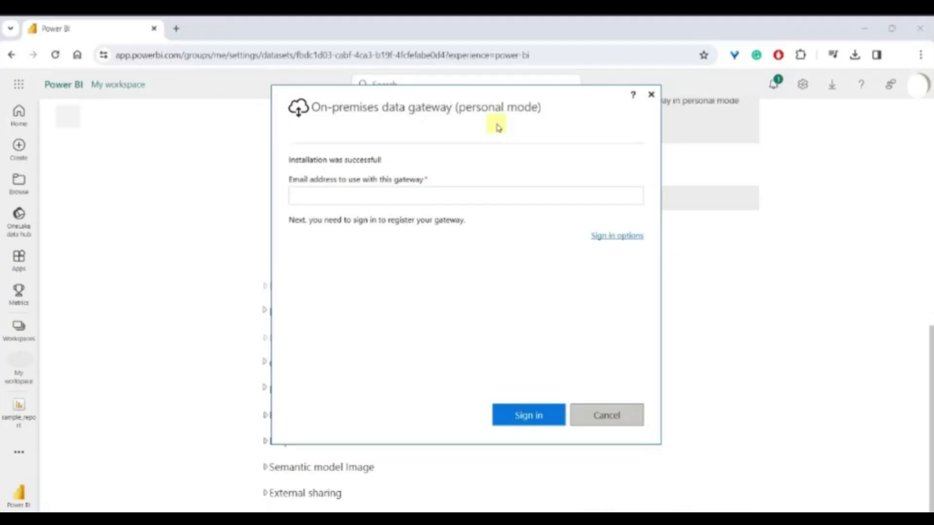
click(413, 195)
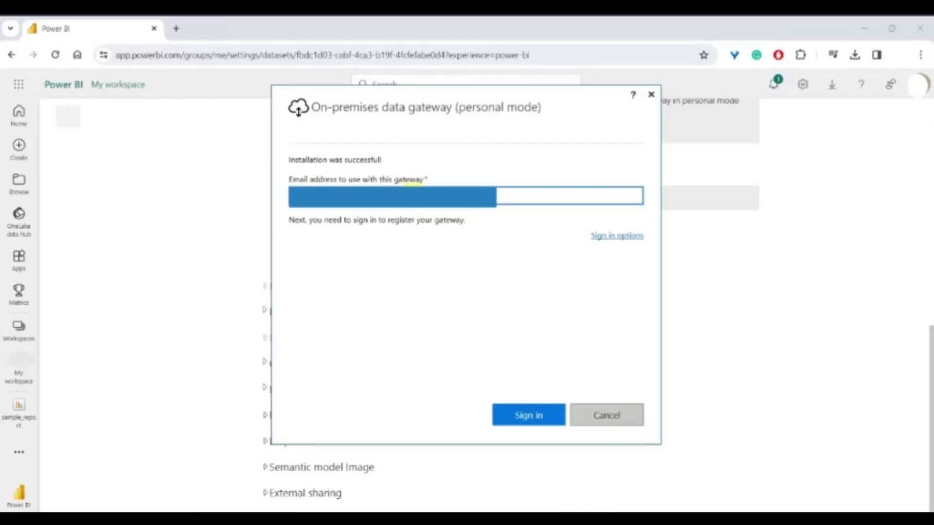
key(Return)
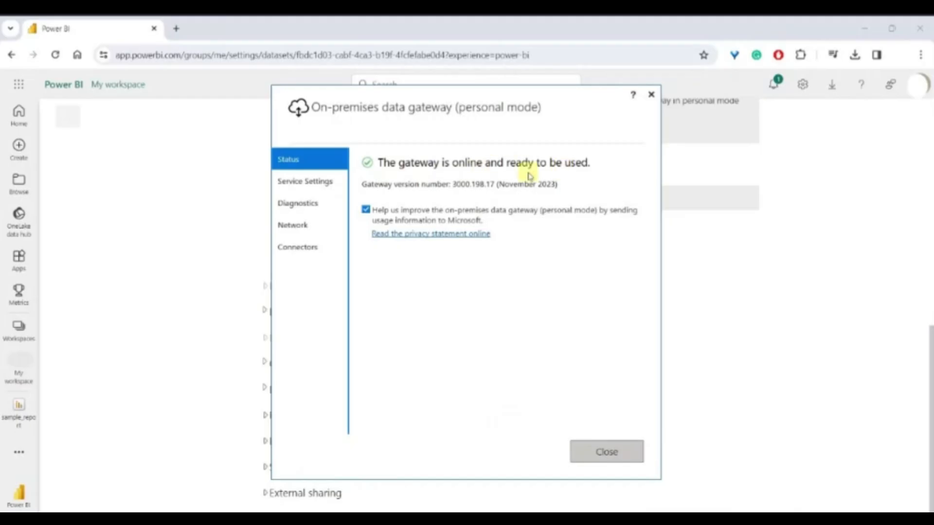
click(600, 452)
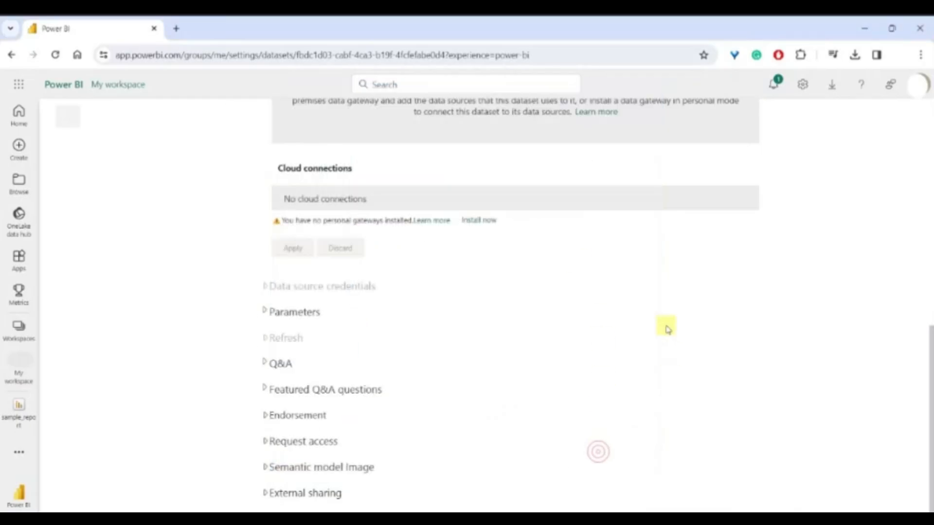
- Reopen the sample_report semantic model's settings from My workspace and expand Gateway and cloud connections again
click(18, 414)
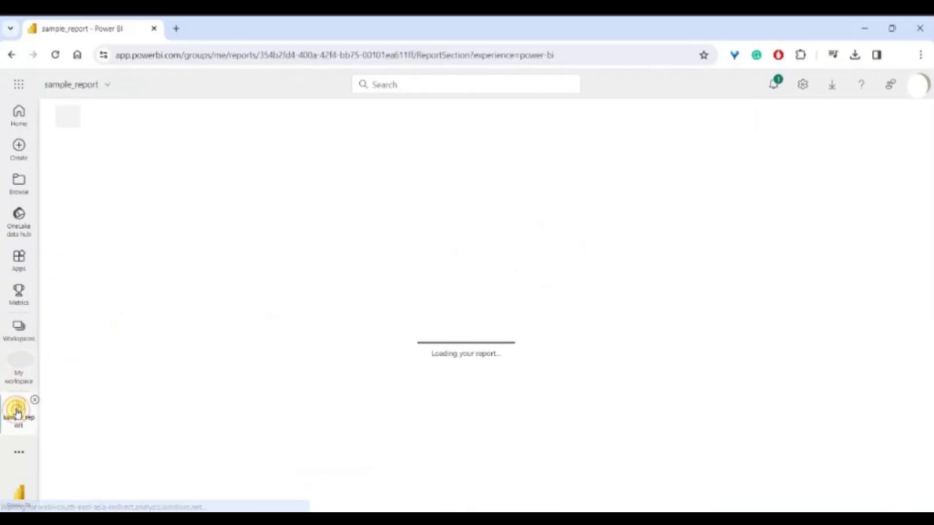
click(18, 377)
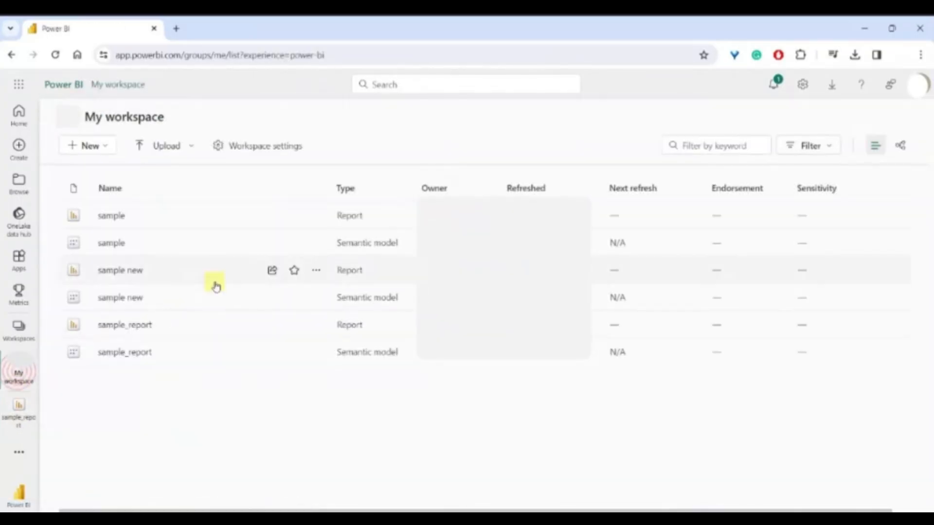
click(316, 352)
click(284, 394)
click(318, 353)
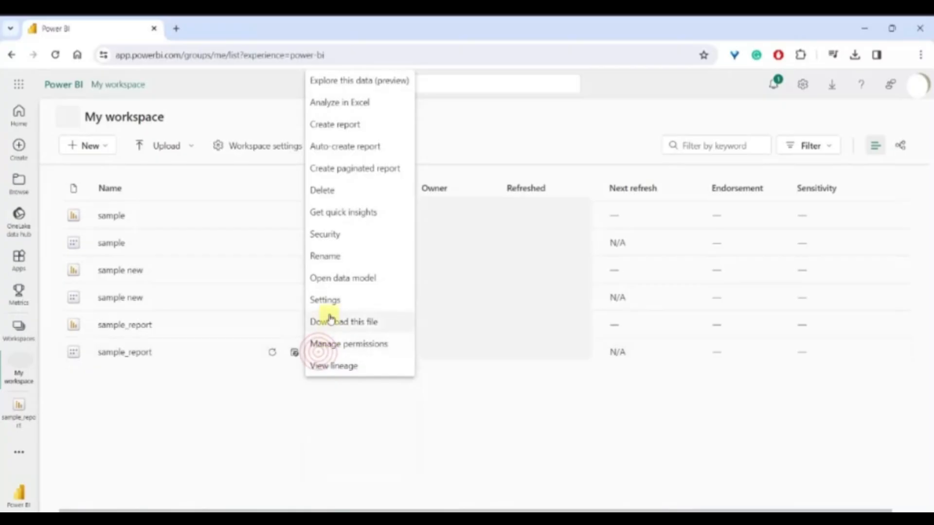
click(326, 300)
scroll(559, 304, down, 3)
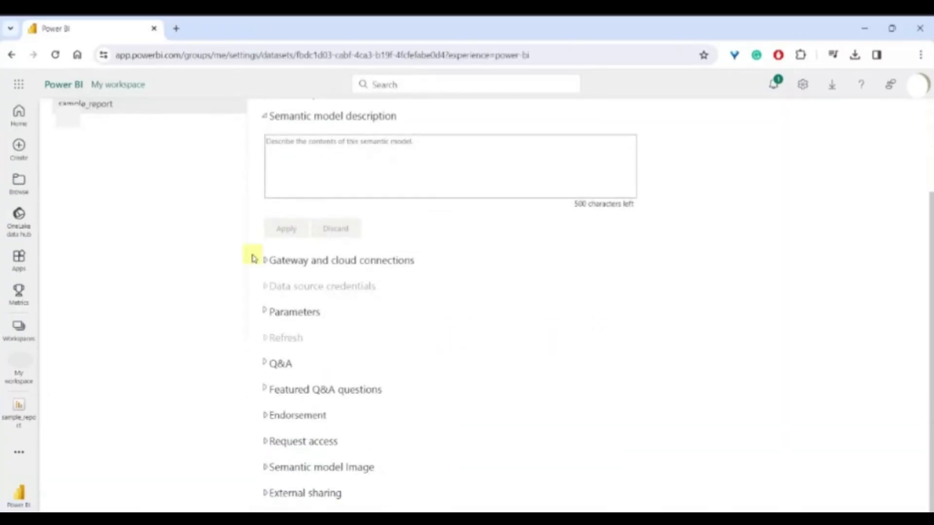
click(264, 260)
scroll(401, 355, down, 3)
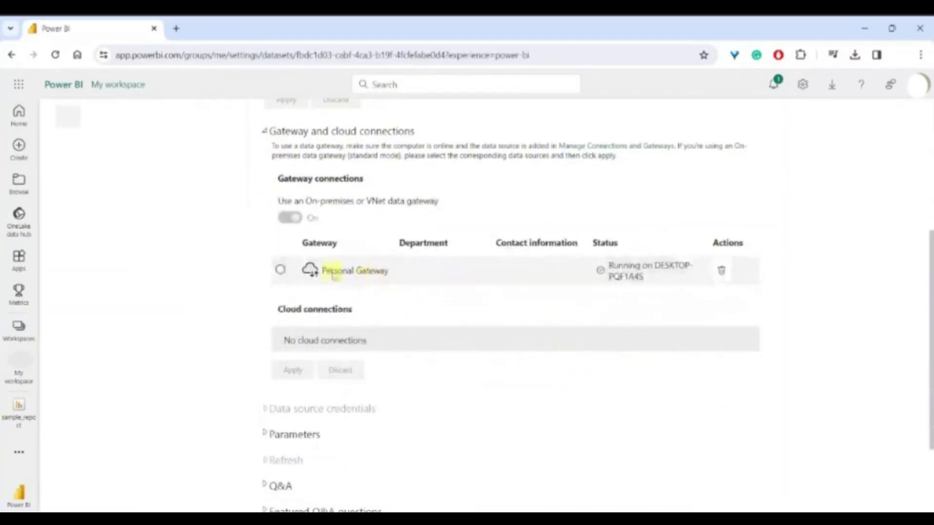
- Select Personal Gateway as the semantic model's gateway connection and apply it
click(280, 269)
scroll(437, 292, down, 3)
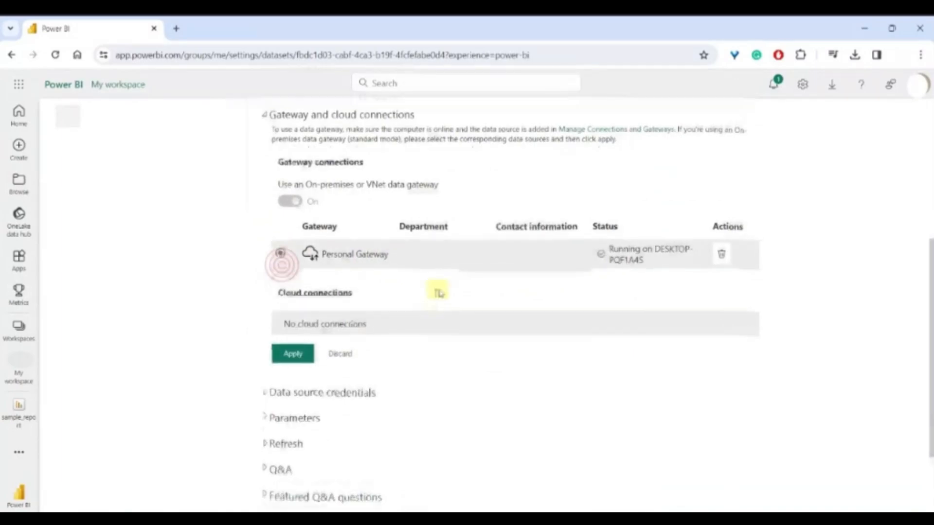
click(301, 255)
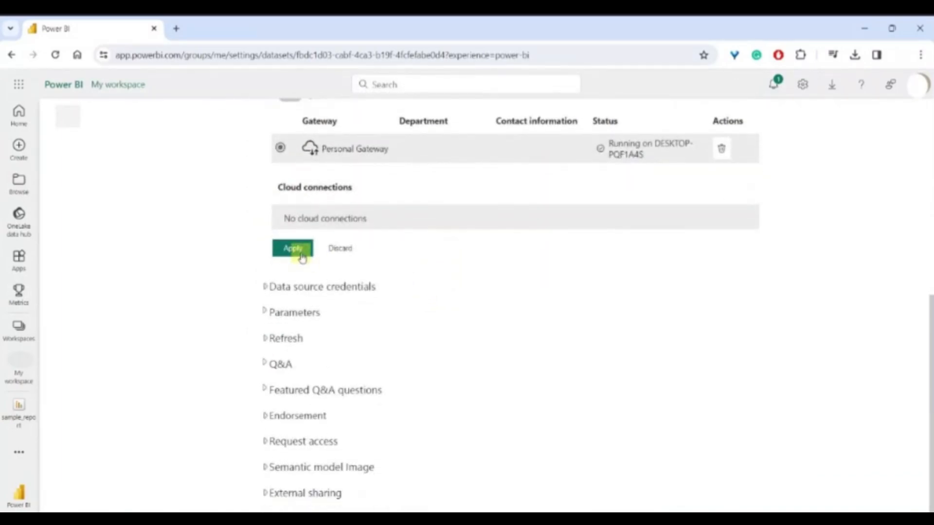
- Turn on the refresh schedule for the sample_report semantic model with the frequency set to Daily
click(265, 338)
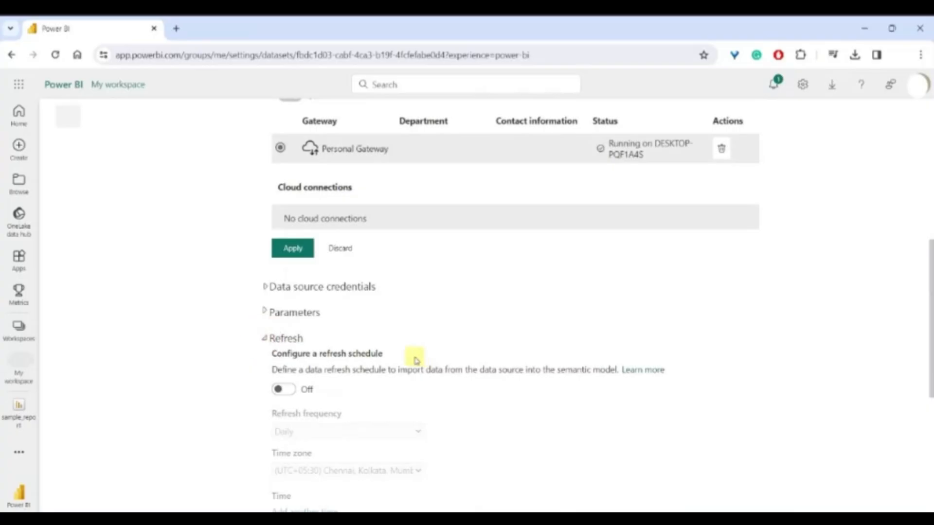
click(280, 390)
scroll(419, 334, down, 4)
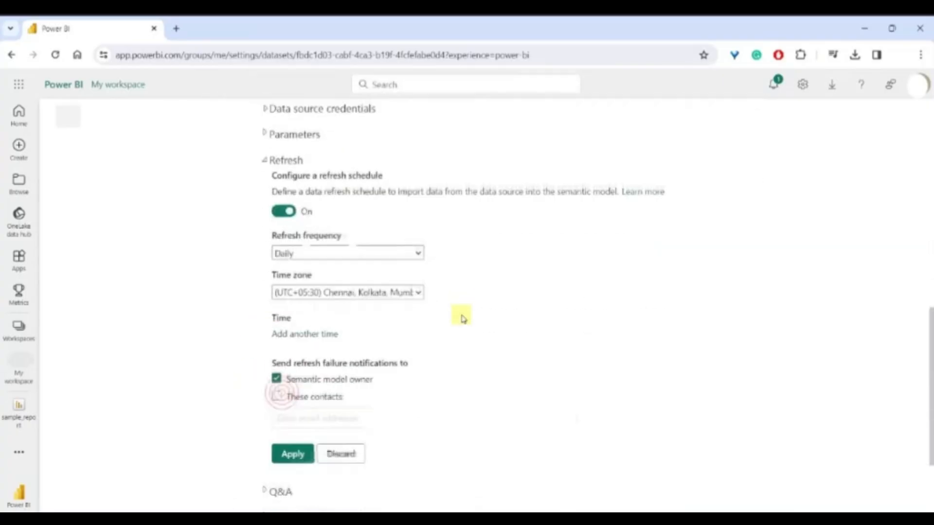
click(347, 251)
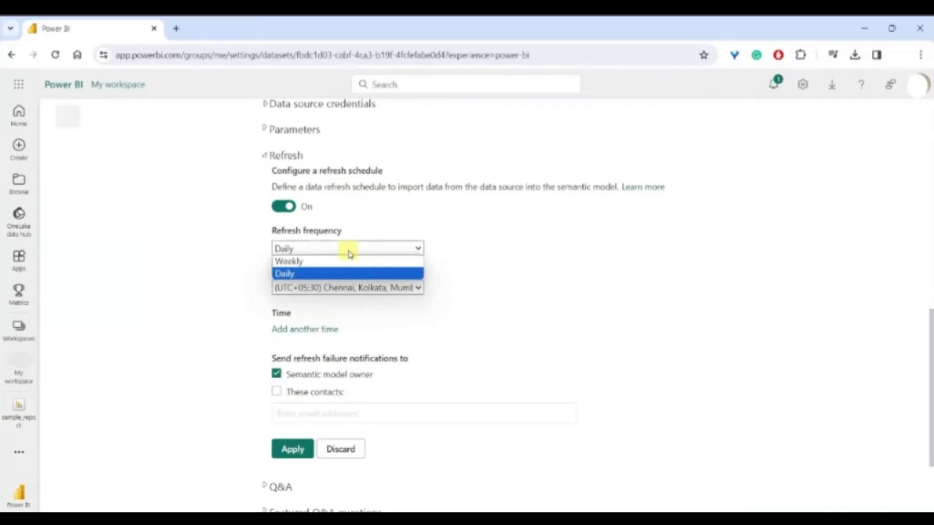
click(350, 251)
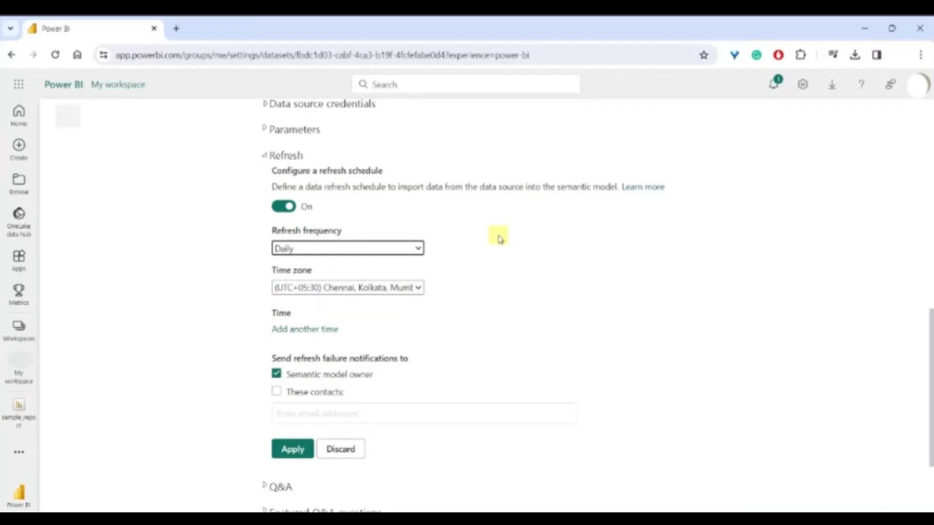
double_click(326, 361)
click(427, 359)
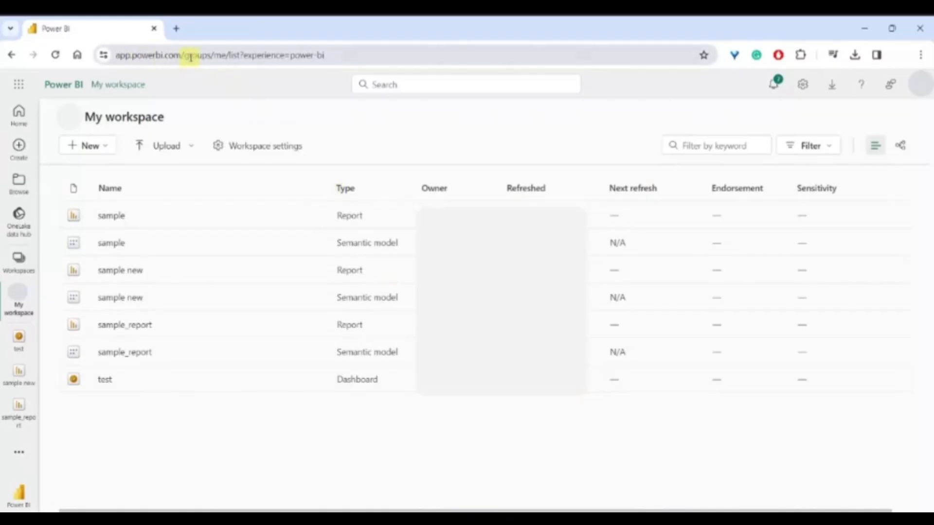
- Load the Power BI service home page by shortening the web address to app.powerbi.com
drag(184, 55, 427, 56)
key(BackSpace)
key(Return)
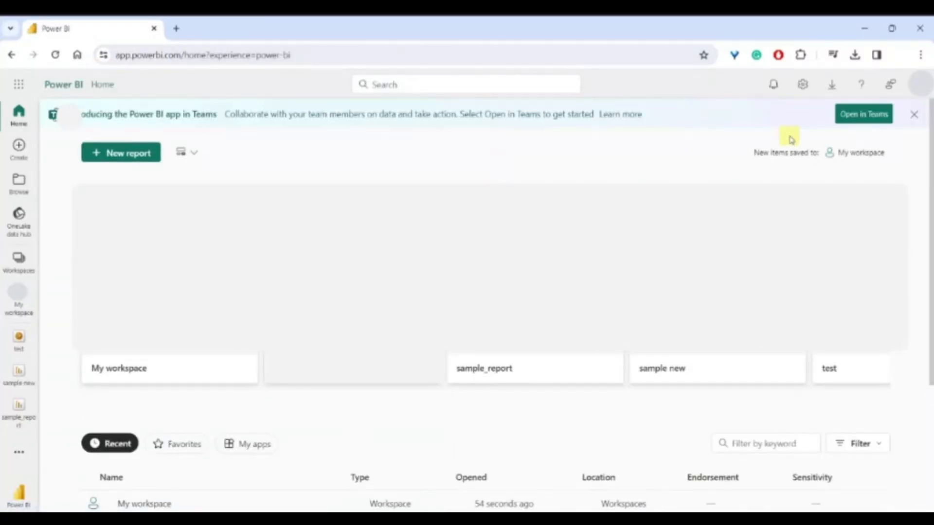
- Look through the service's Create page, recent items, OneLake data hub and workspace list
click(19, 146)
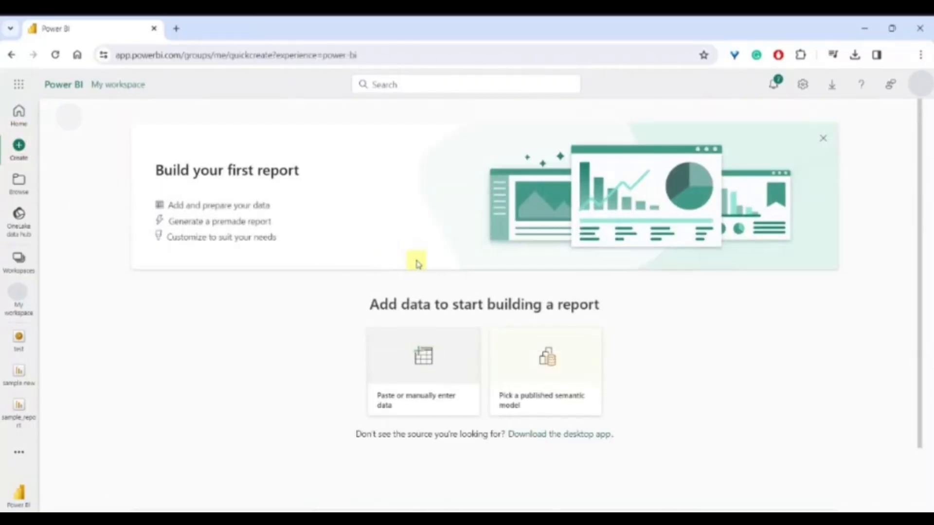
scroll(627, 321, down, 1)
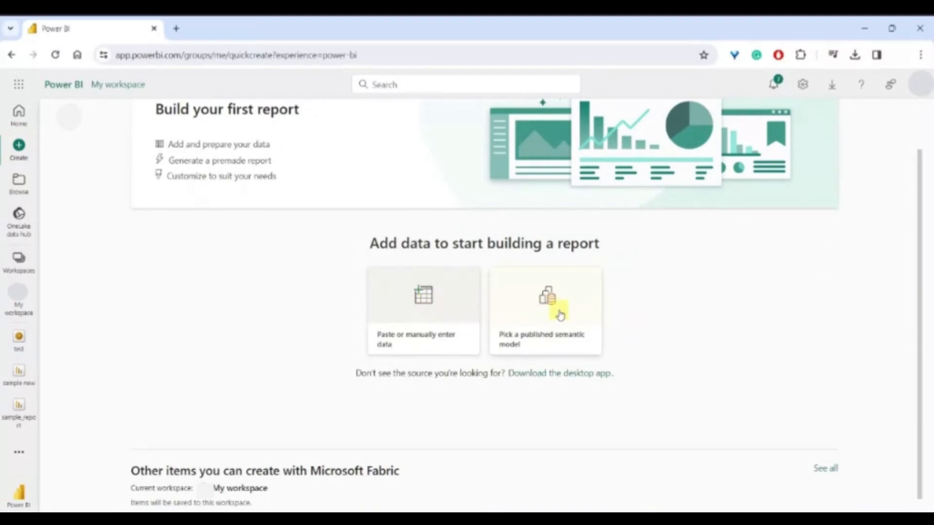
click(24, 190)
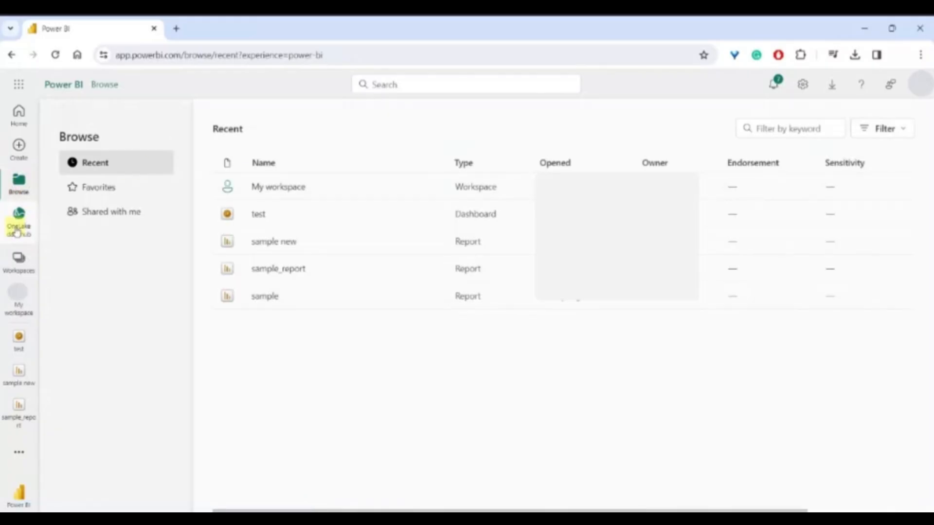
click(16, 231)
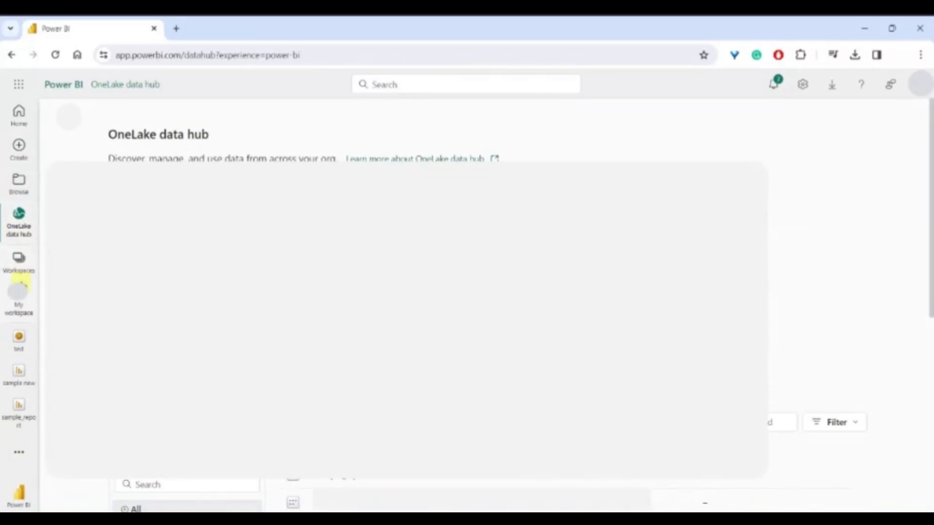
click(19, 263)
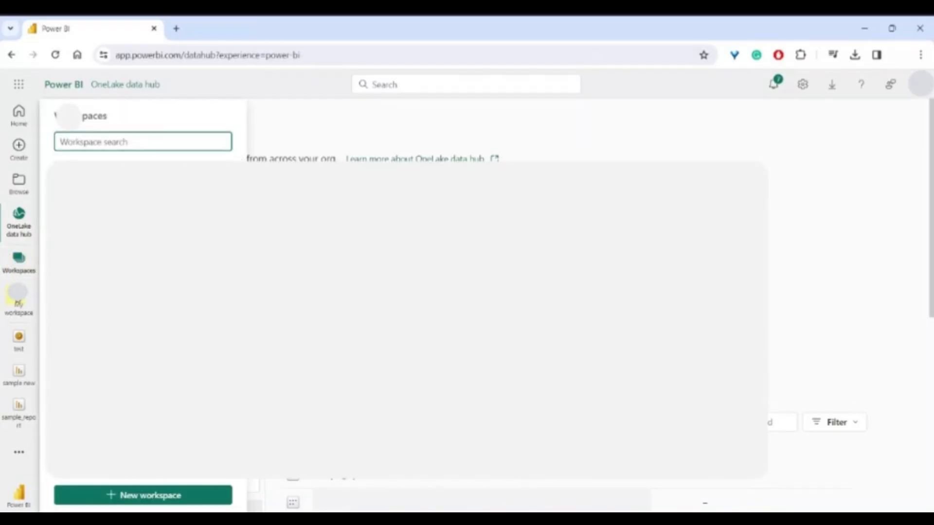
- Create a new dashboard named sample in My workspace
click(19, 299)
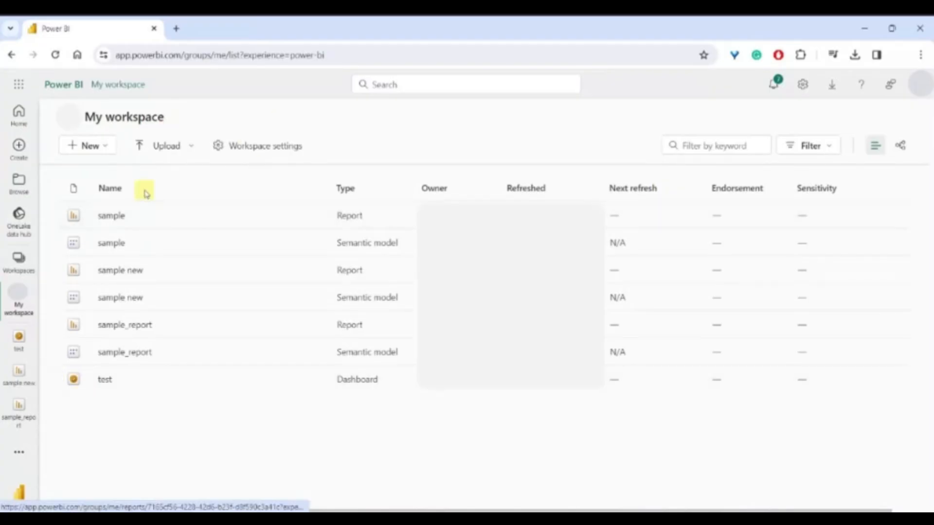
click(102, 148)
click(109, 227)
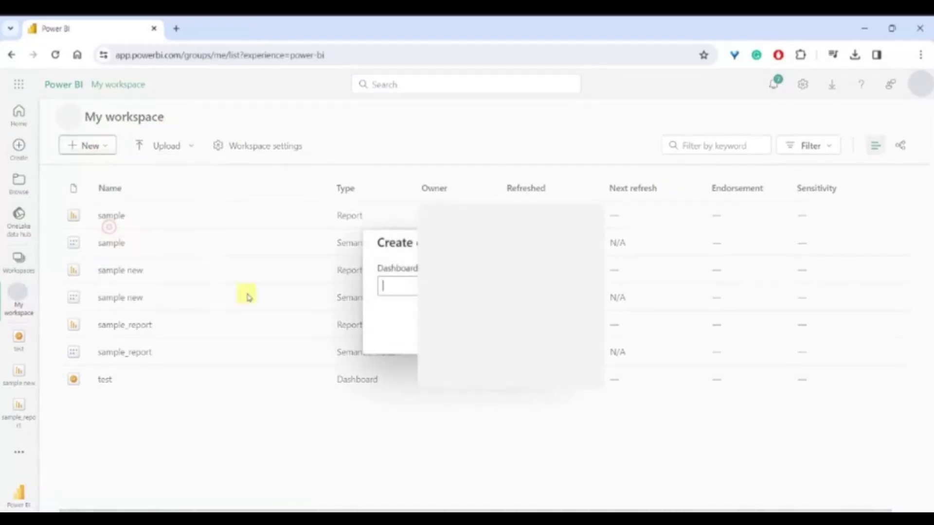
text(sample)
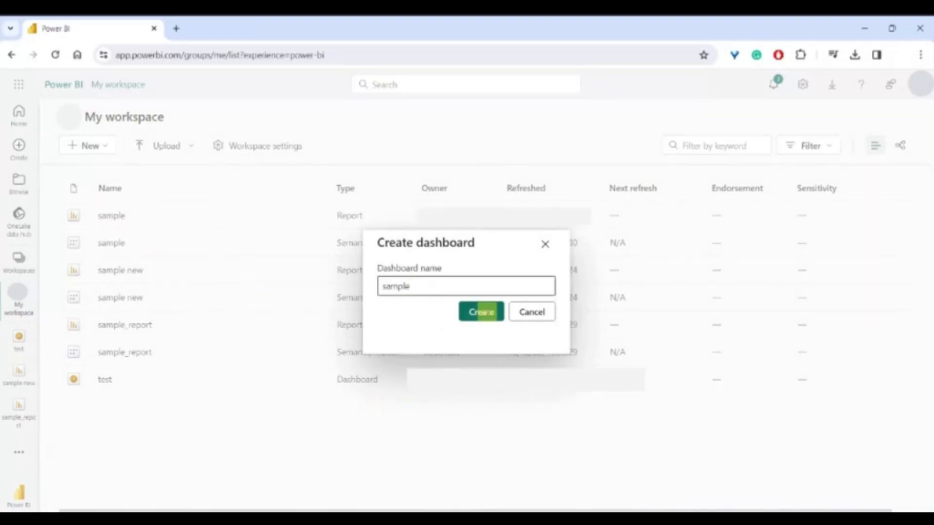
click(479, 312)
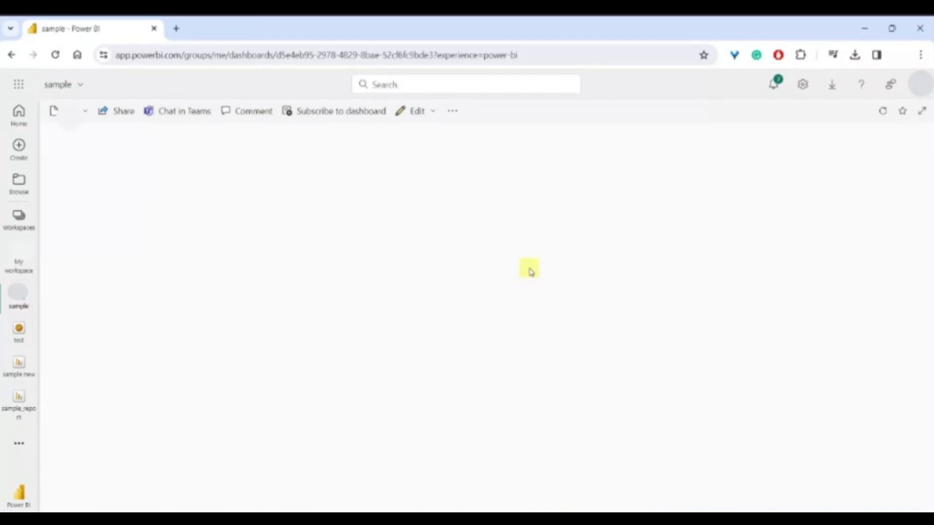
- Pin the Sum of Discount by Customer Segment chart from sample_report to the existing sample dashboard and open that dashboard
click(17, 398)
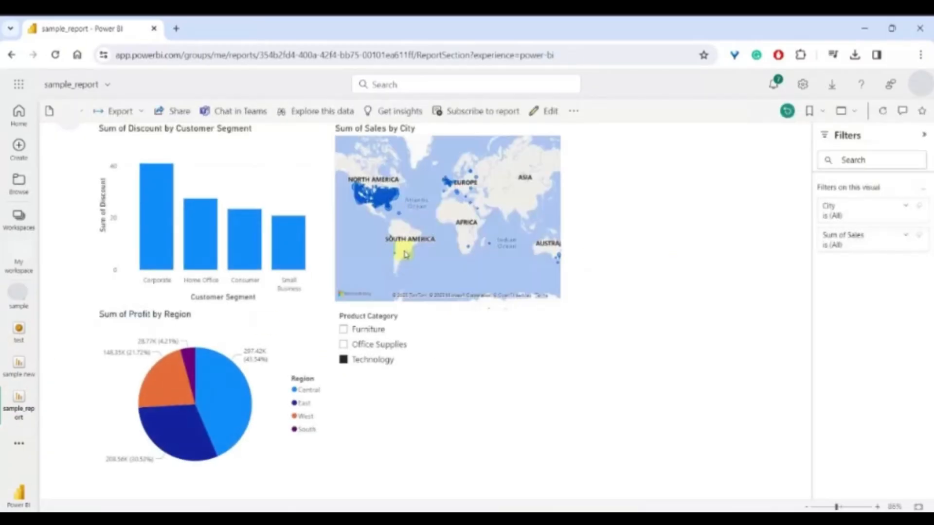
click(273, 182)
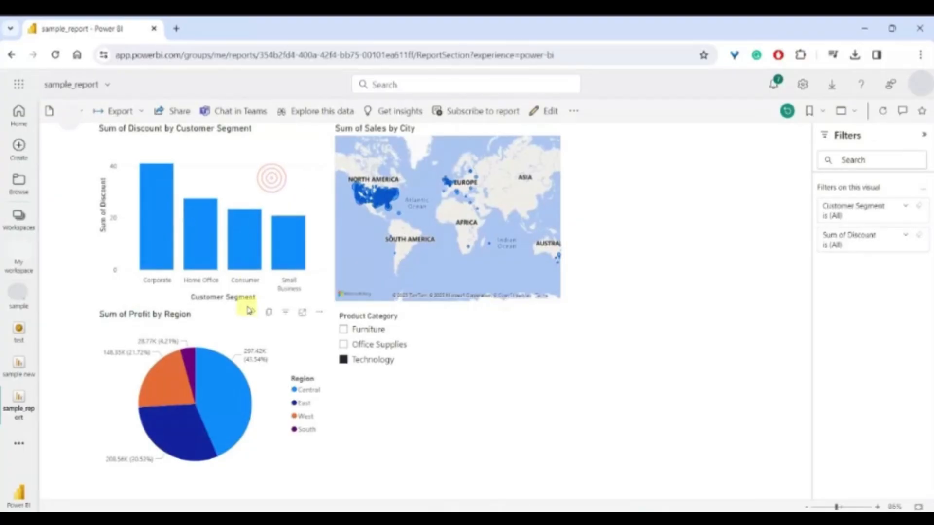
click(252, 314)
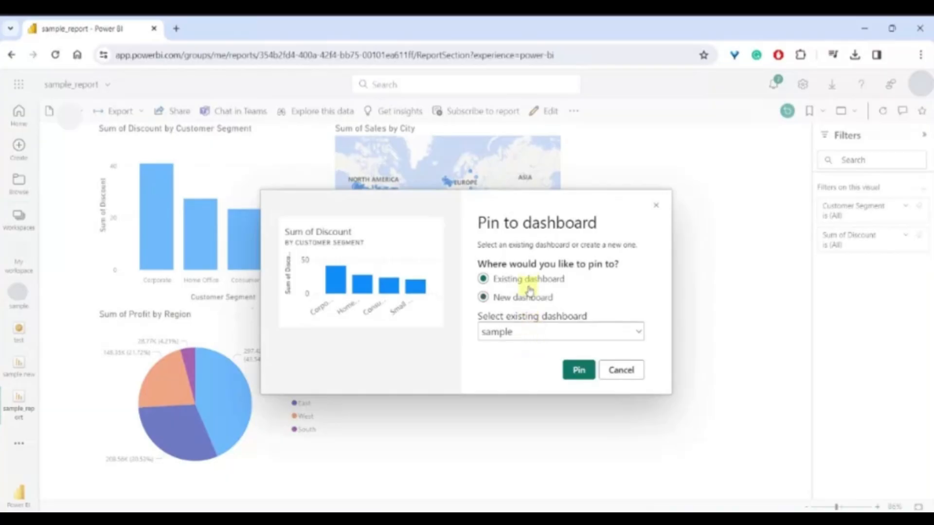
click(525, 333)
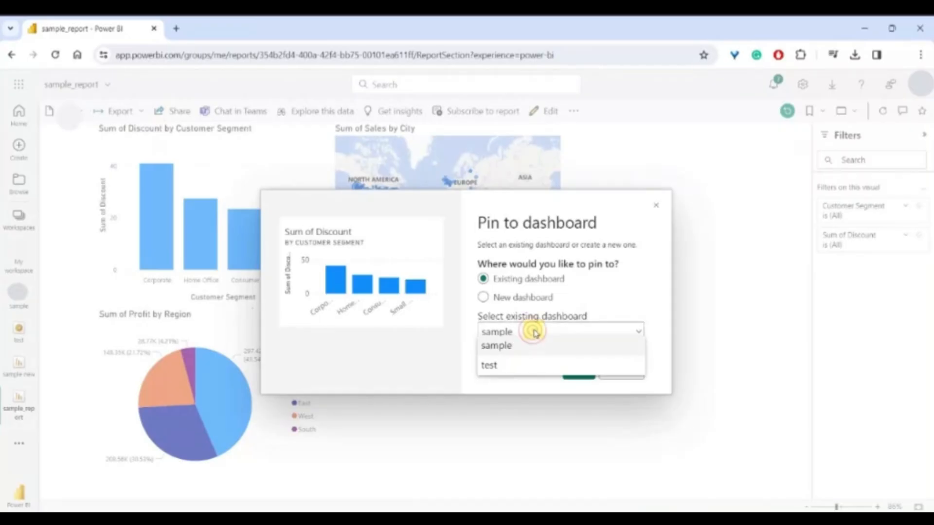
click(483, 299)
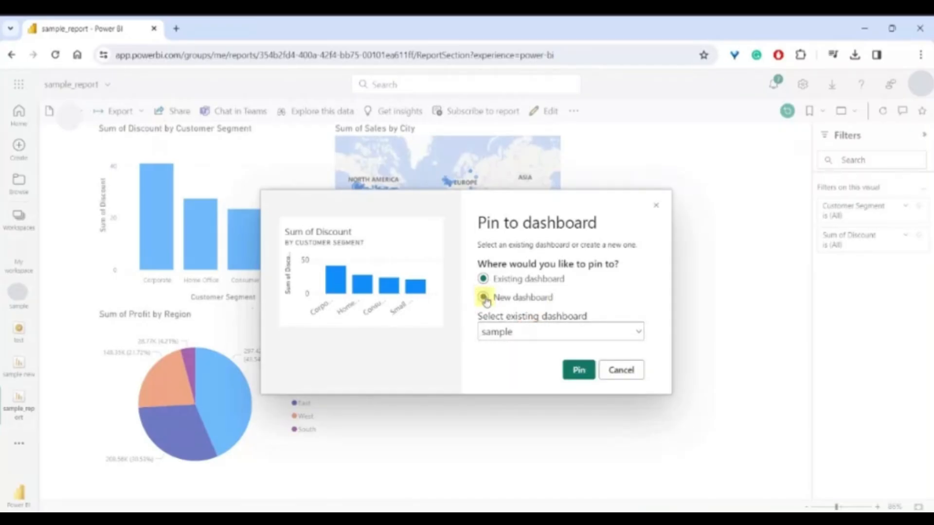
click(483, 299)
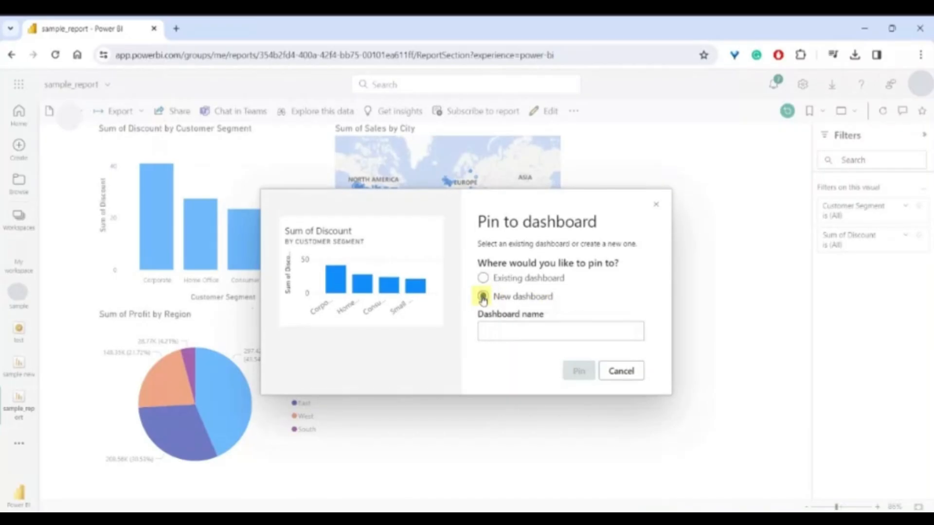
click(515, 335)
click(484, 279)
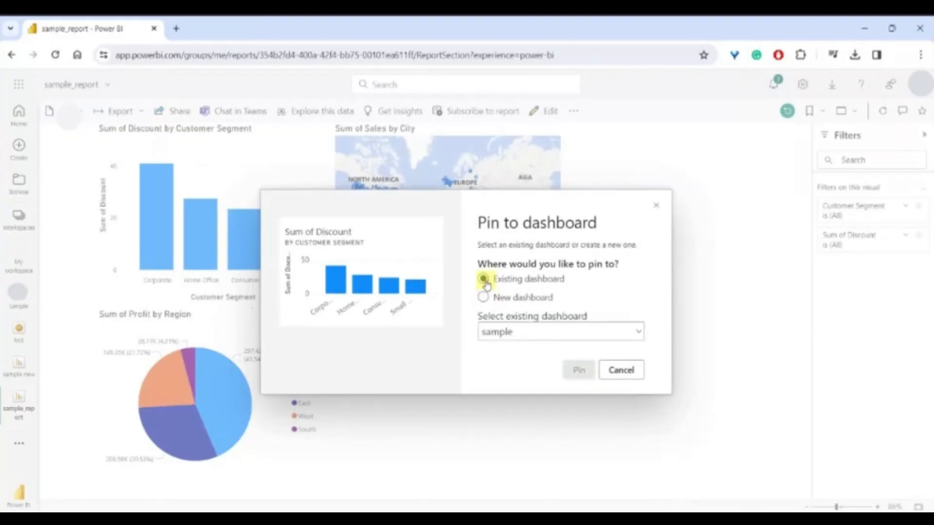
click(578, 371)
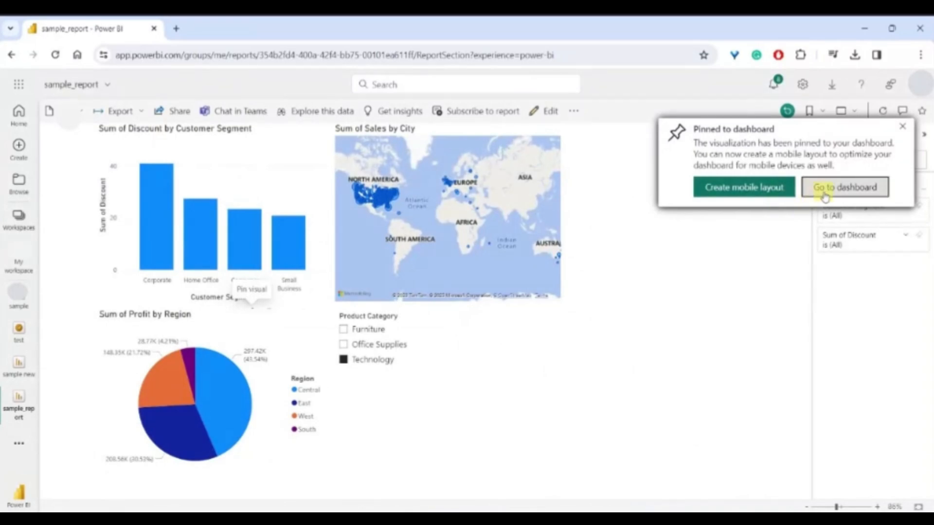
click(825, 189)
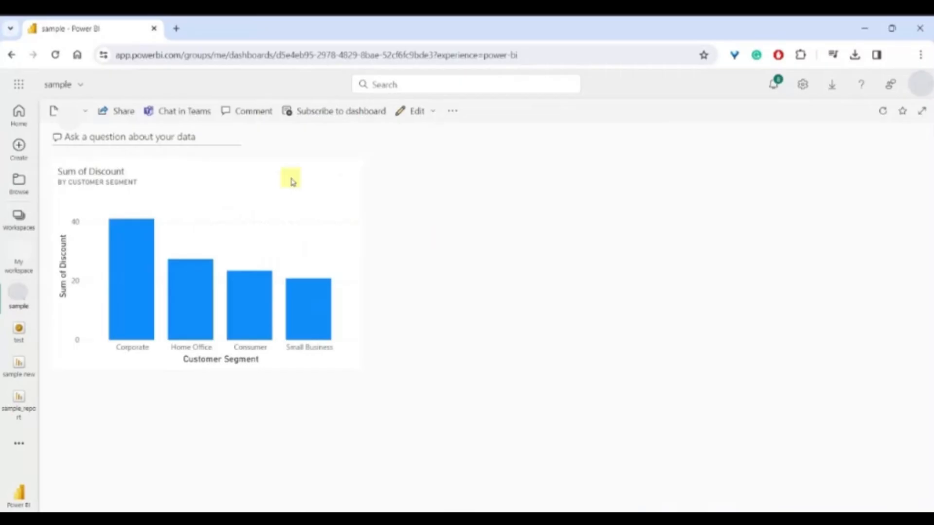
- Pin the New Profit and Sum of Profit by Year chart from sample new to the sample dashboard, placing it before the Sum of Discount tile
click(21, 367)
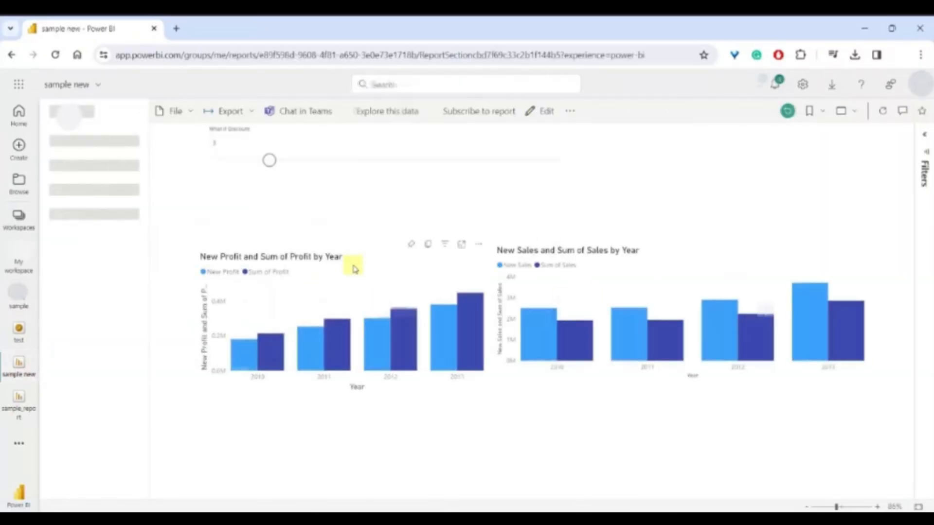
click(414, 246)
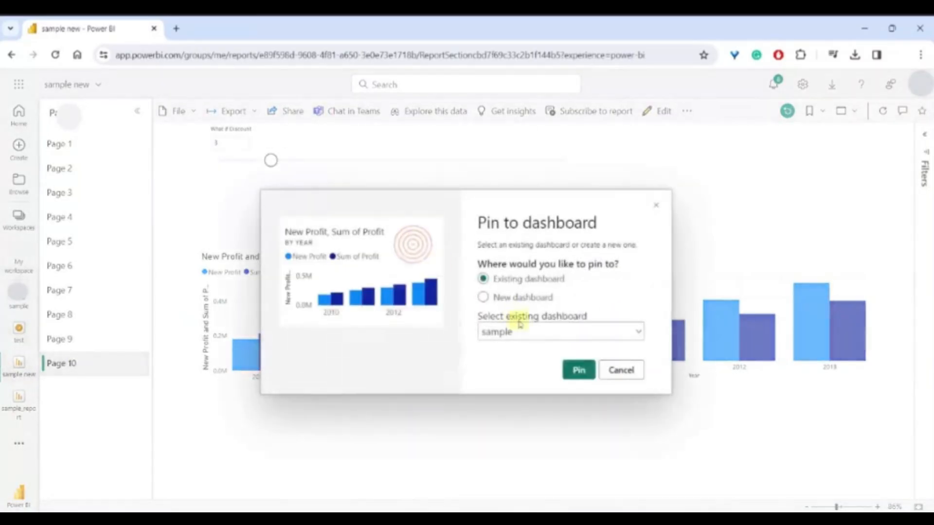
click(579, 371)
click(824, 185)
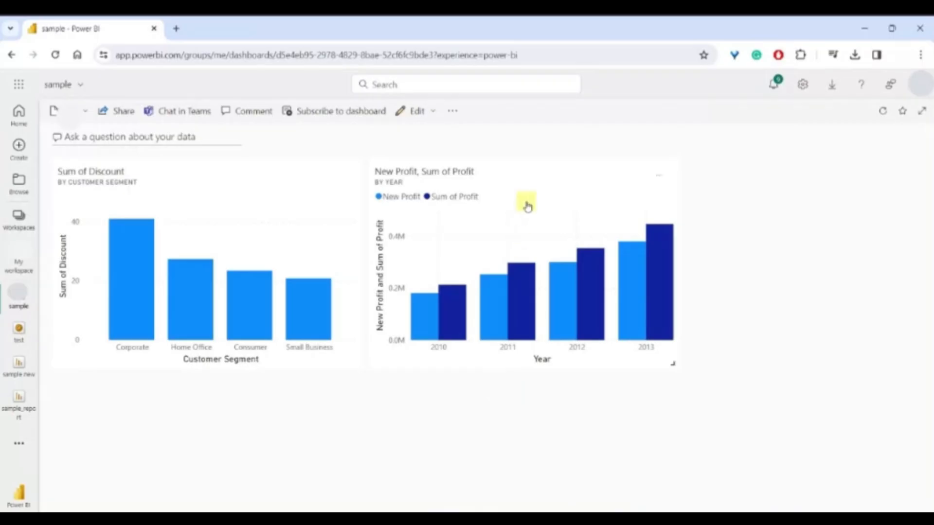
drag(527, 203, 283, 221)
drag(247, 412, 627, 220)
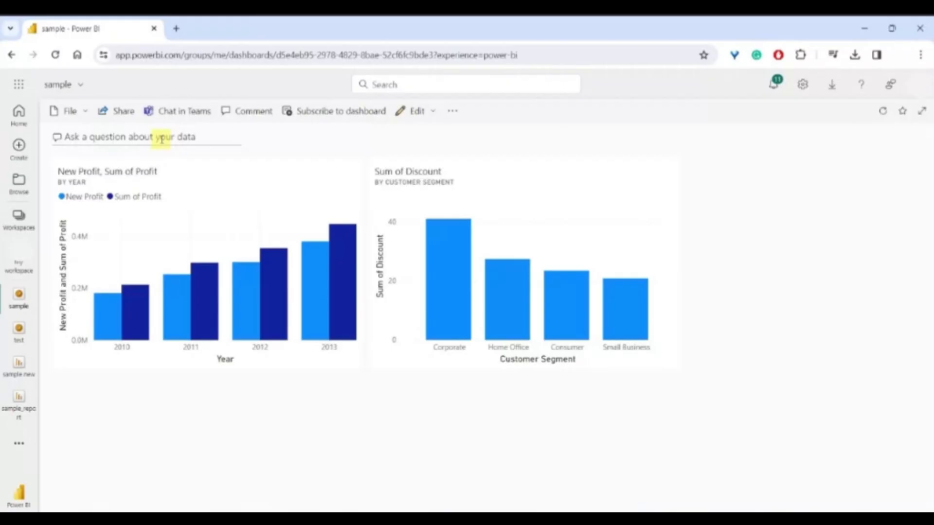
- Ask the dashboard's Q&A for "top 5 cities by profit"
click(162, 139)
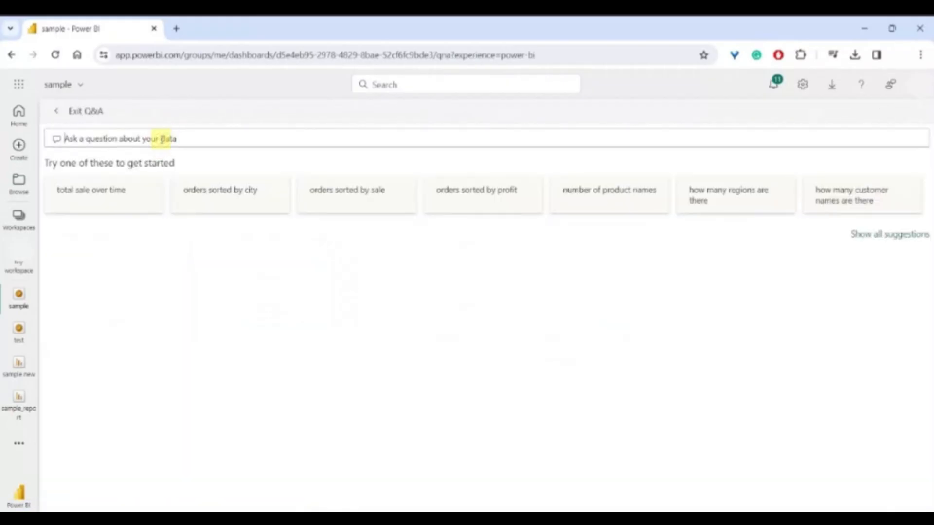
text(top)
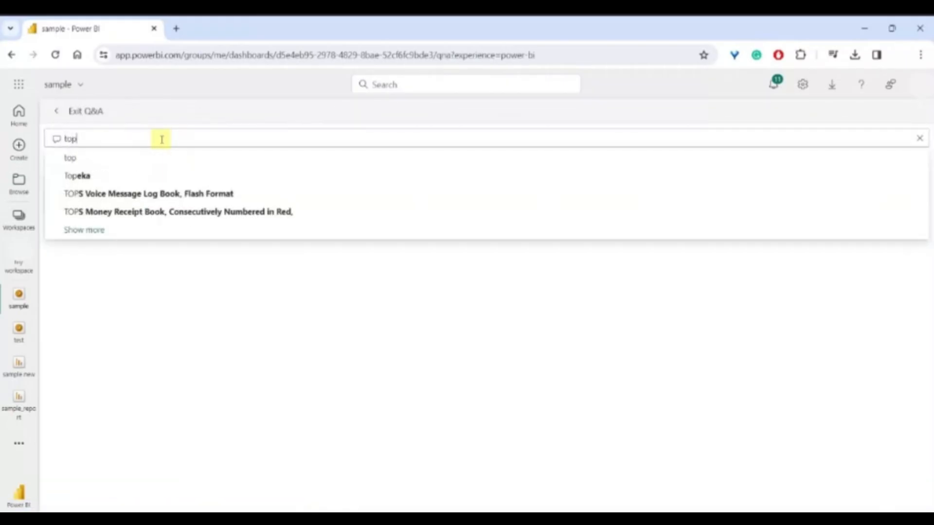
text( 5 cit)
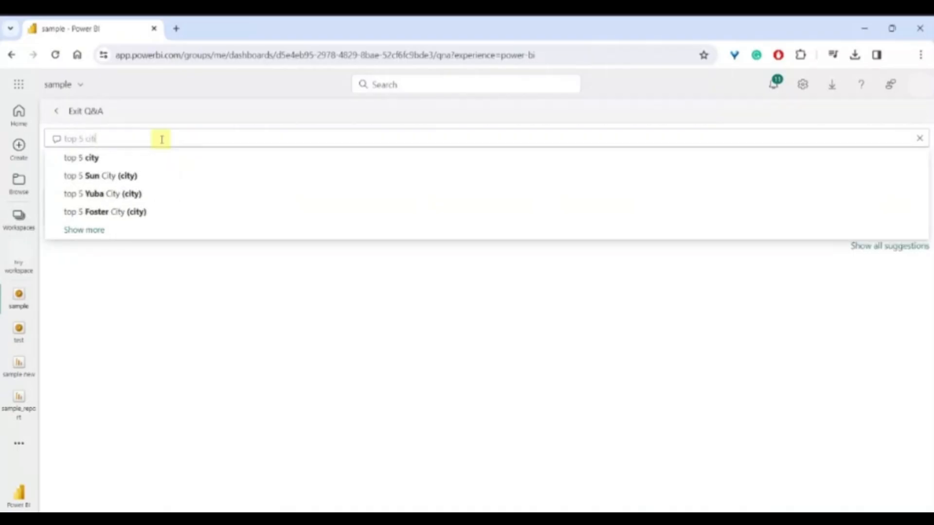
text(ies by)
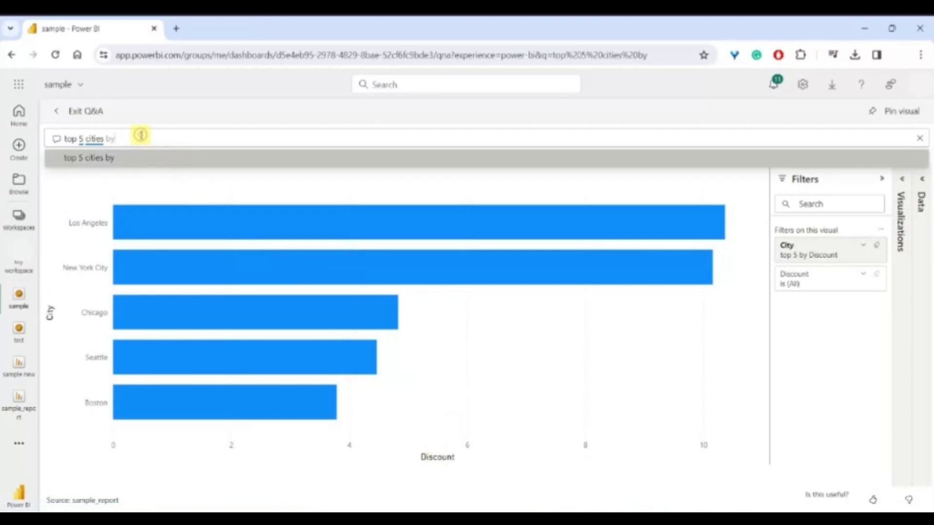
text( profi)
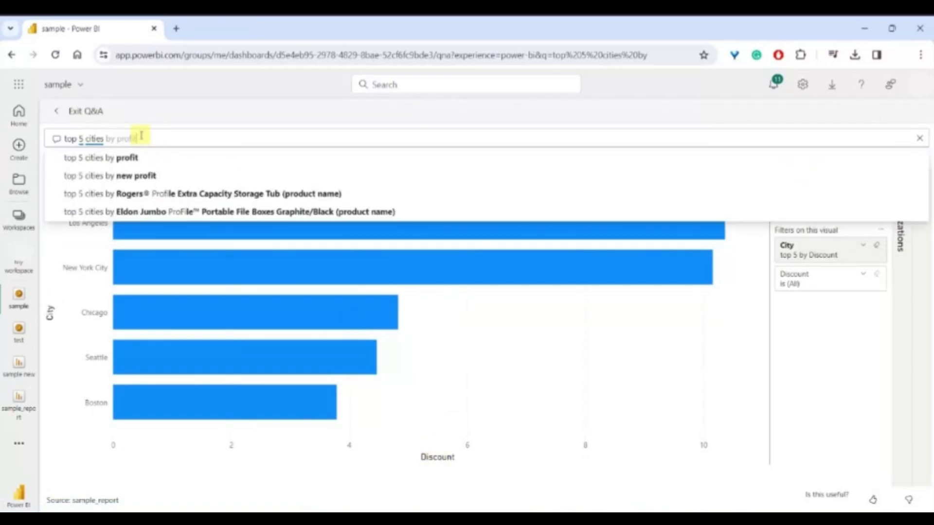
text(t)
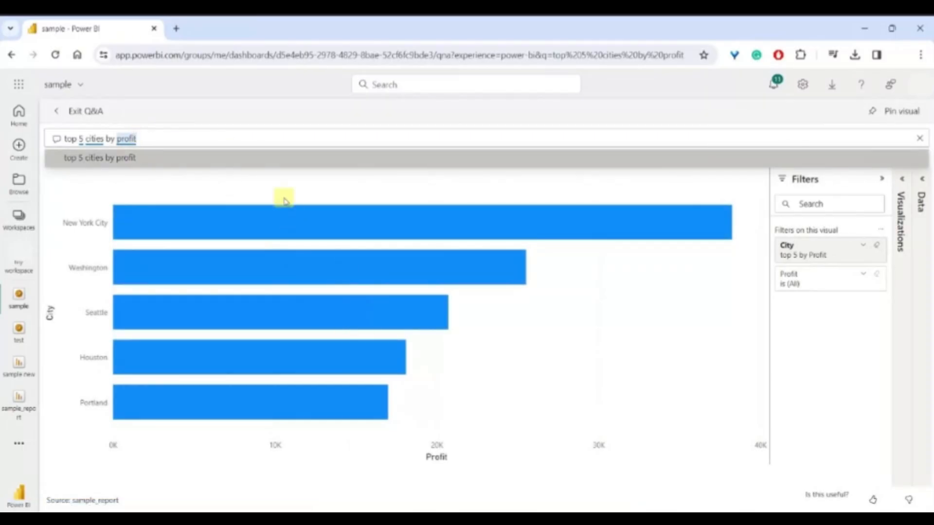
click(279, 156)
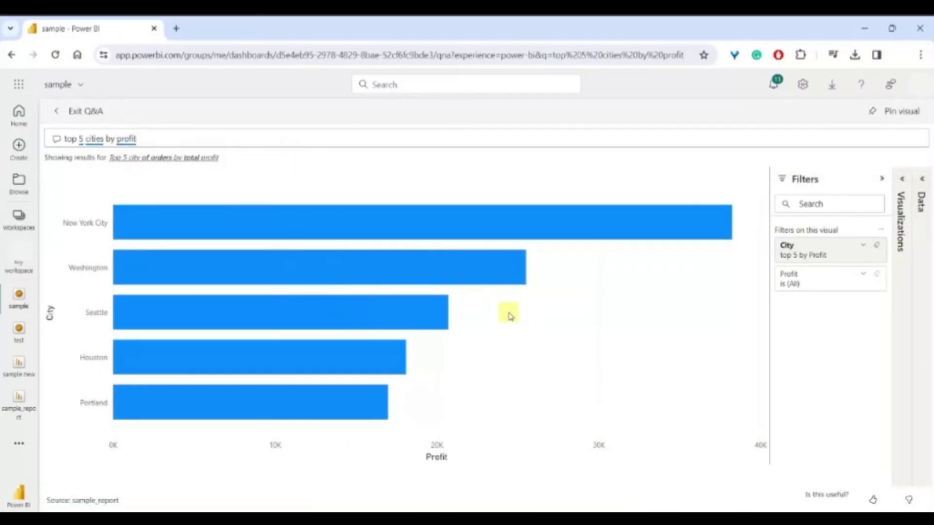
- Change the top 5 cities visual to a pie chart, pin it to the existing sample dashboard and review the dashboard
click(902, 178)
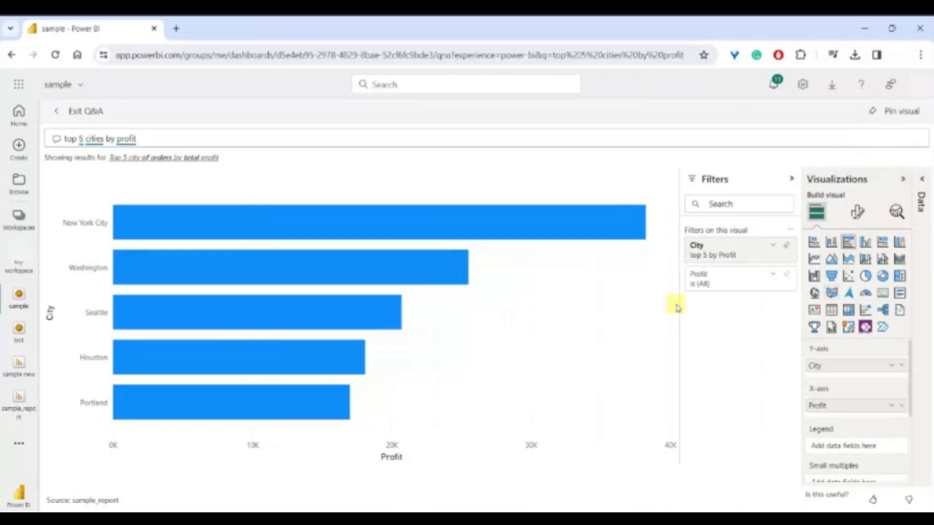
click(865, 276)
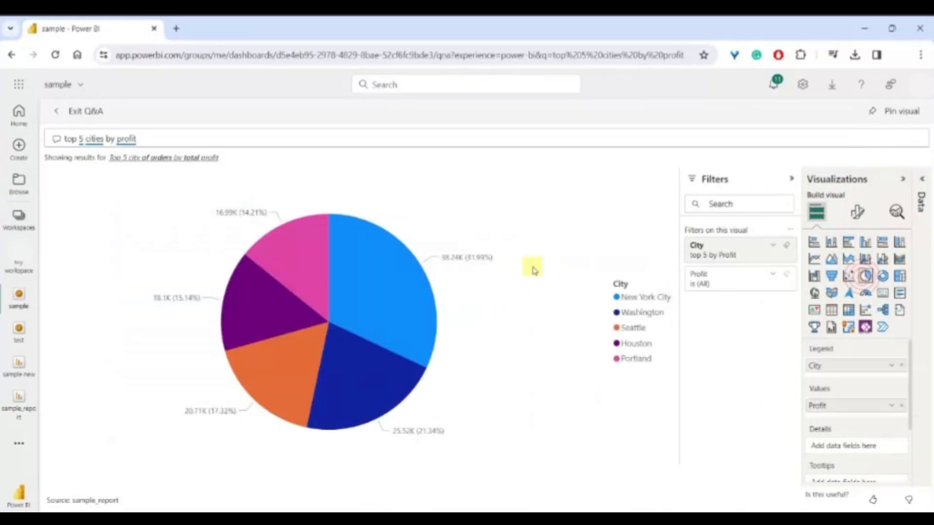
click(897, 117)
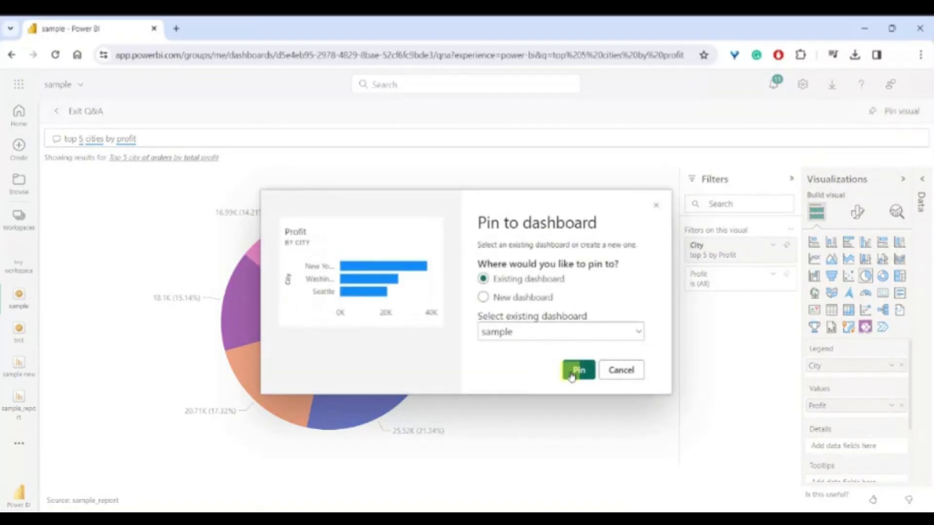
click(572, 374)
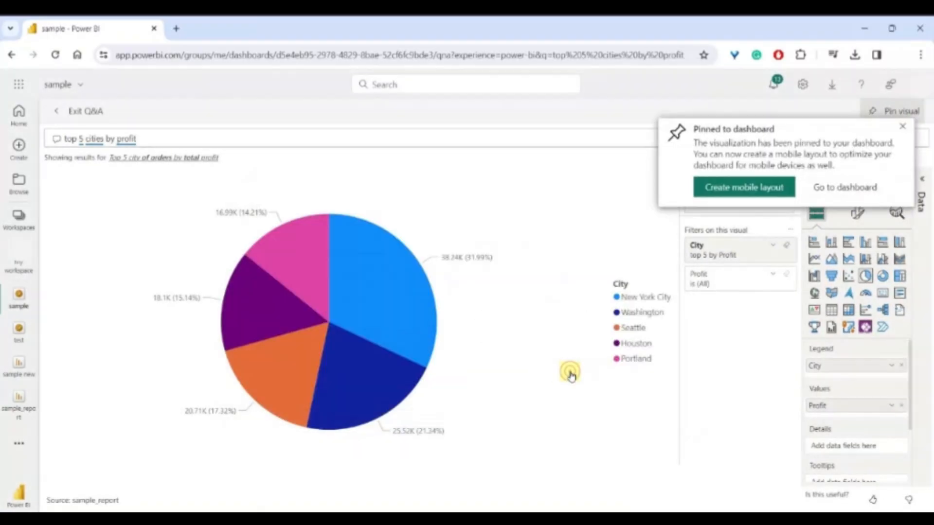
click(837, 190)
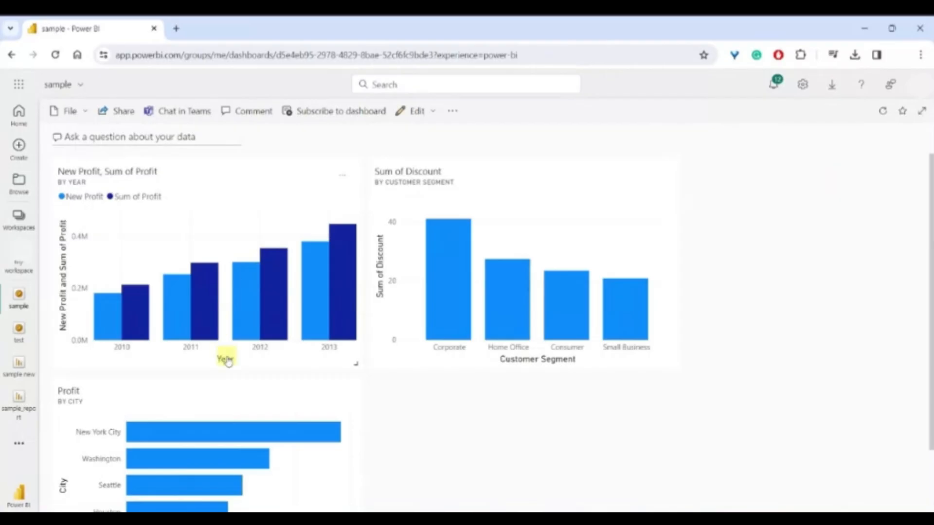
scroll(402, 402, down, 2)
scroll(246, 360, up, 2)
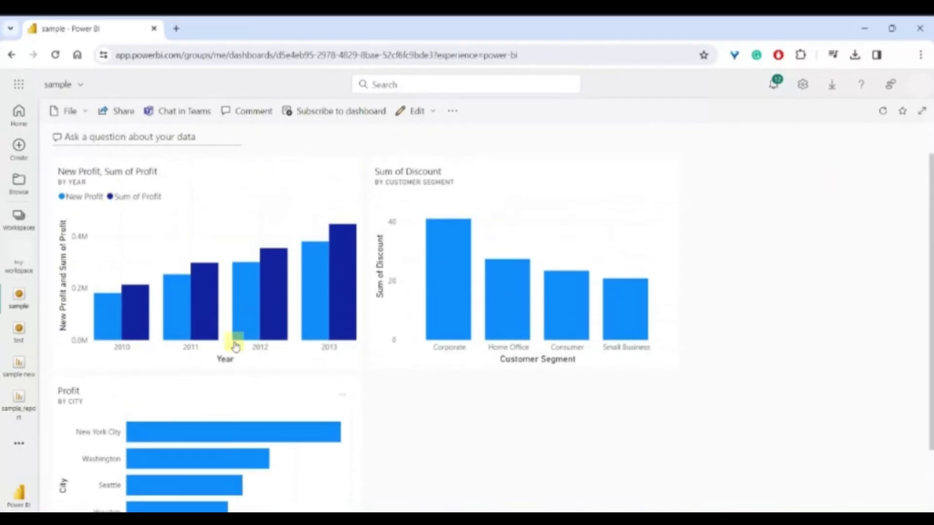
- Ask the sample dashboard's Q&A for "top customer by sale"
click(144, 137)
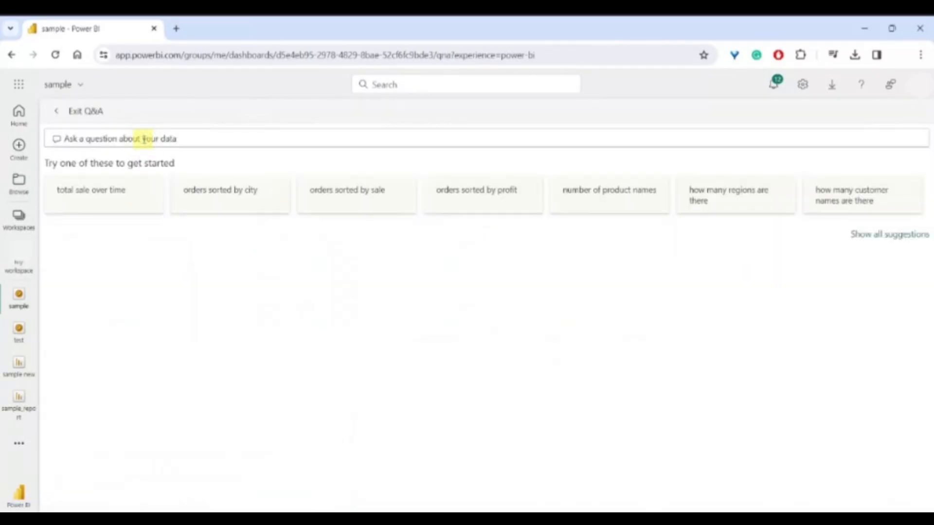
text(top custom)
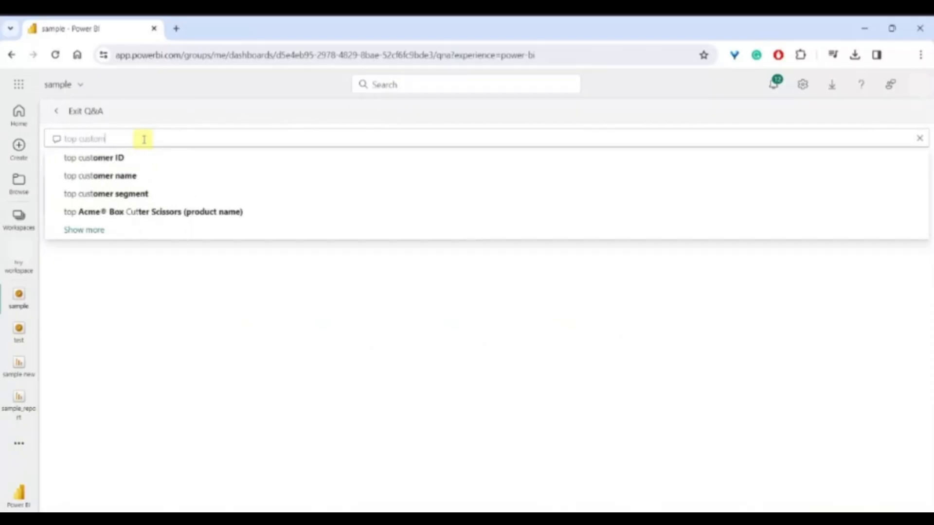
text(er by sal)
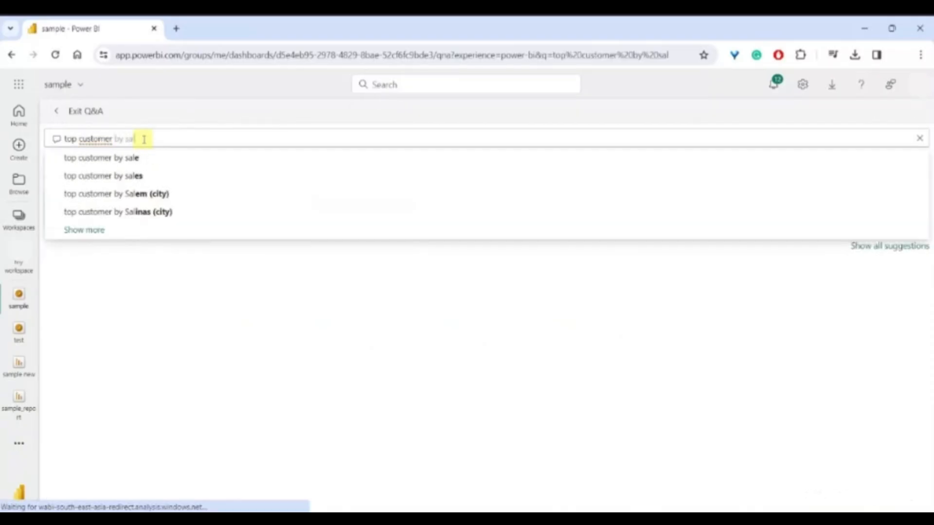
click(145, 157)
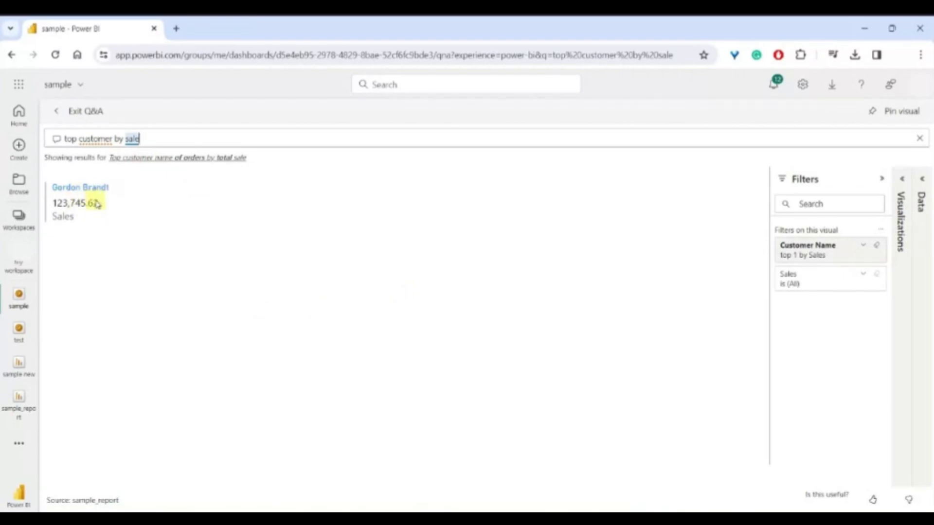
- Pin the top customer sales card to the existing sample dashboard and review the dashboard's tiles
click(901, 112)
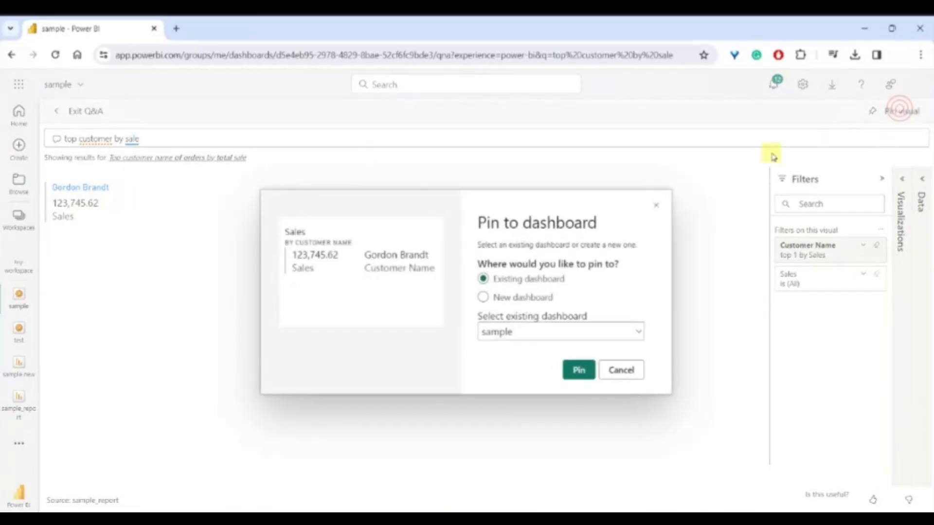
click(576, 372)
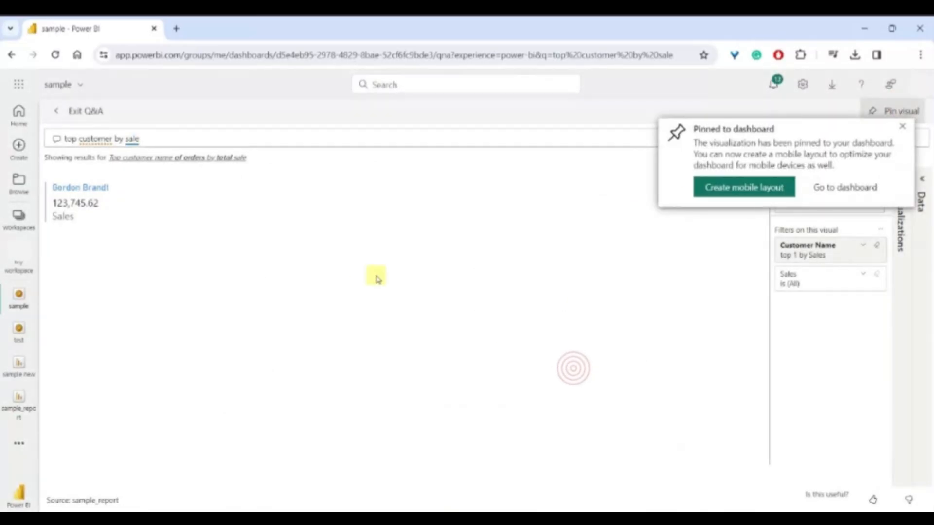
click(826, 190)
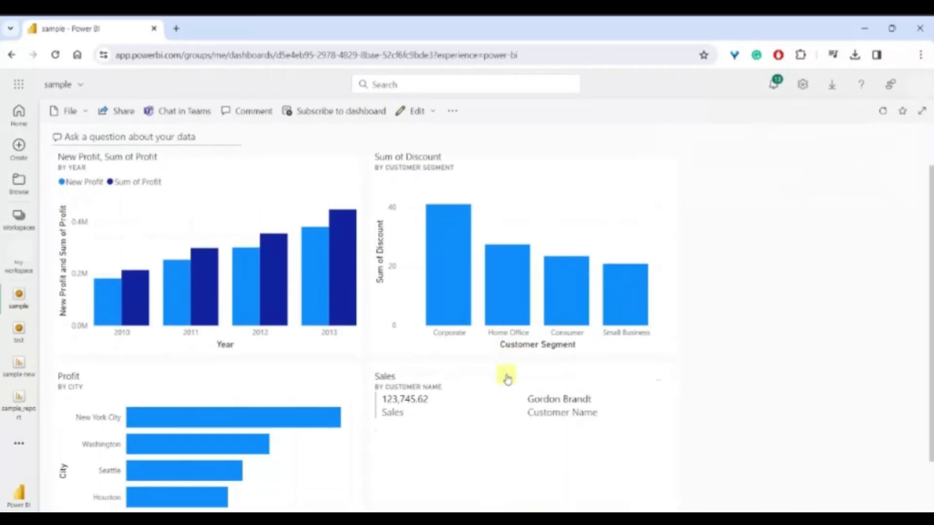
scroll(505, 375, down, 2)
scroll(340, 393, up, 2)
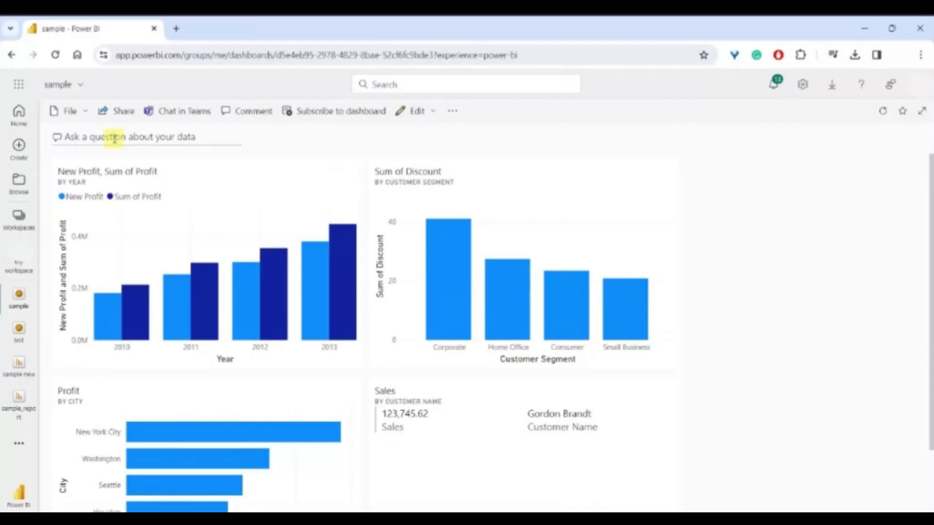
scroll(670, 340, down, 2)
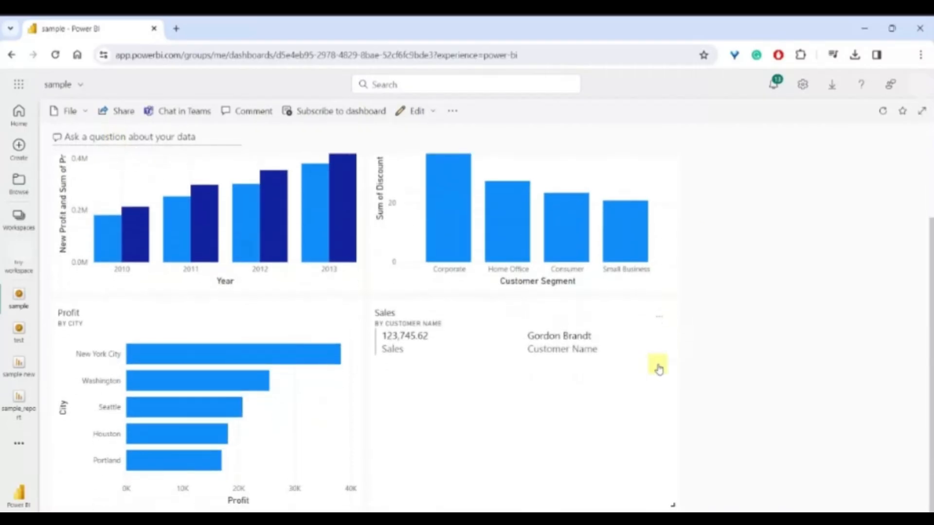
scroll(659, 369, up, 2)
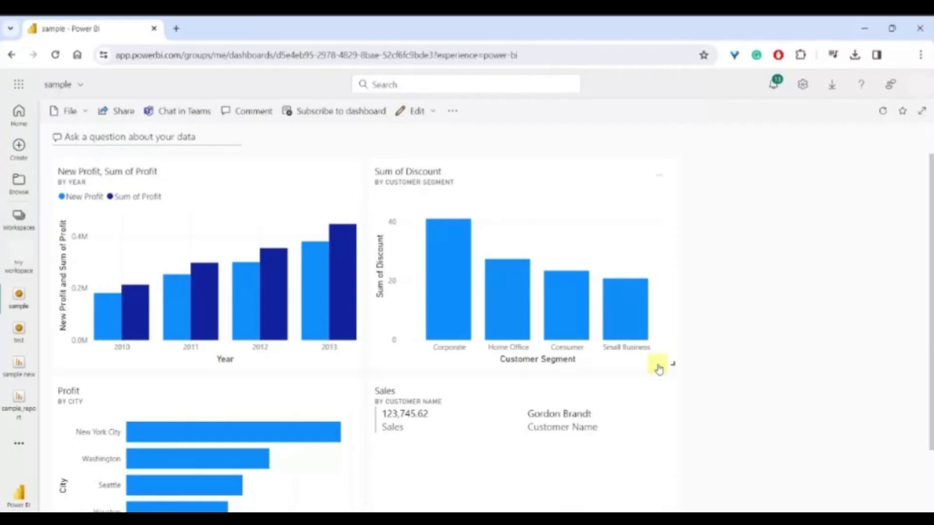
- Open the quick insights for the sample_report report in My workspace and look through the generated visuals
click(18, 266)
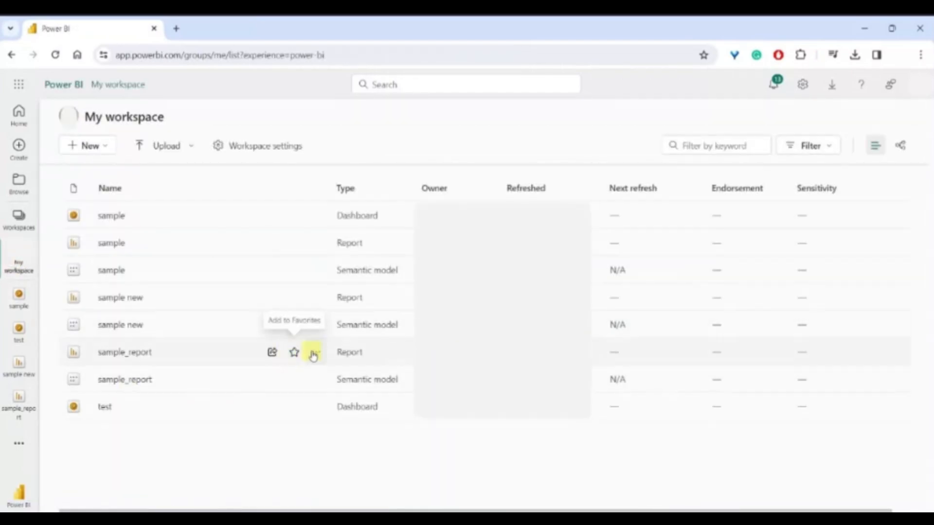
click(316, 352)
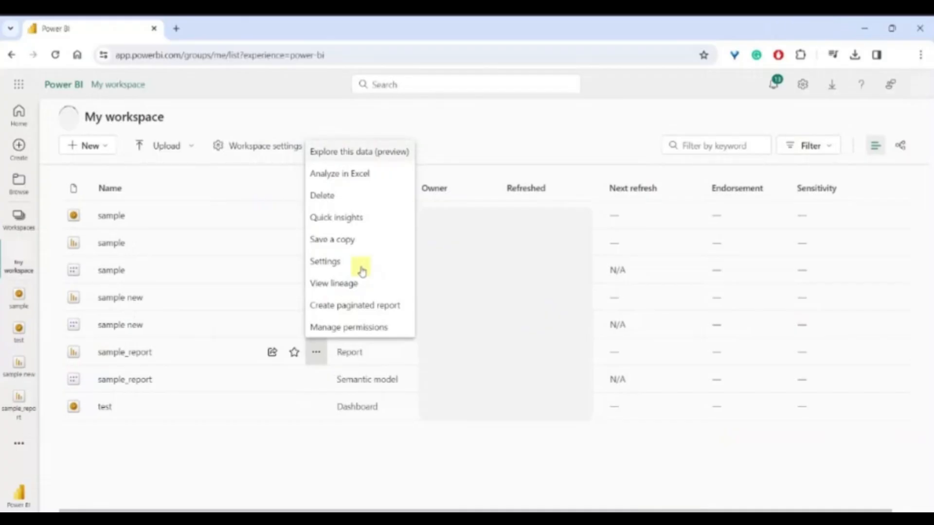
click(337, 219)
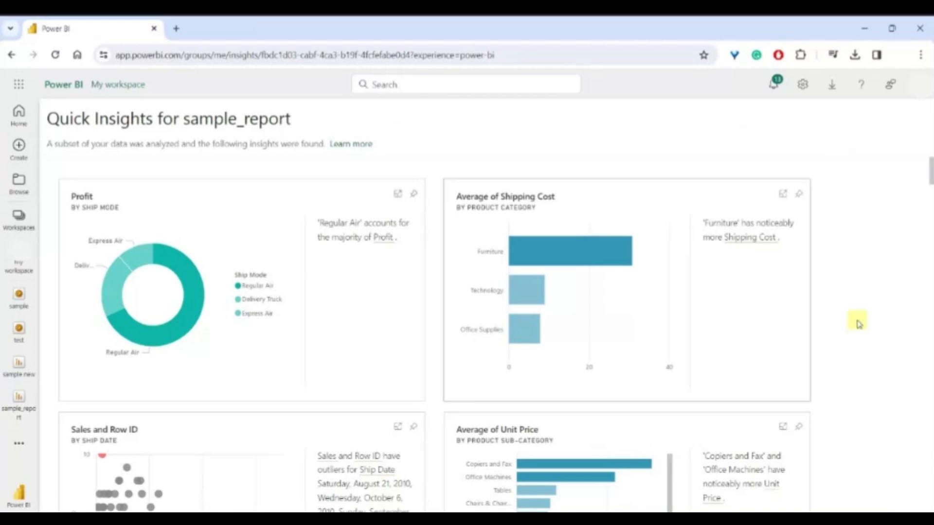
scroll(839, 304, down, 7)
scroll(838, 304, up, 7)
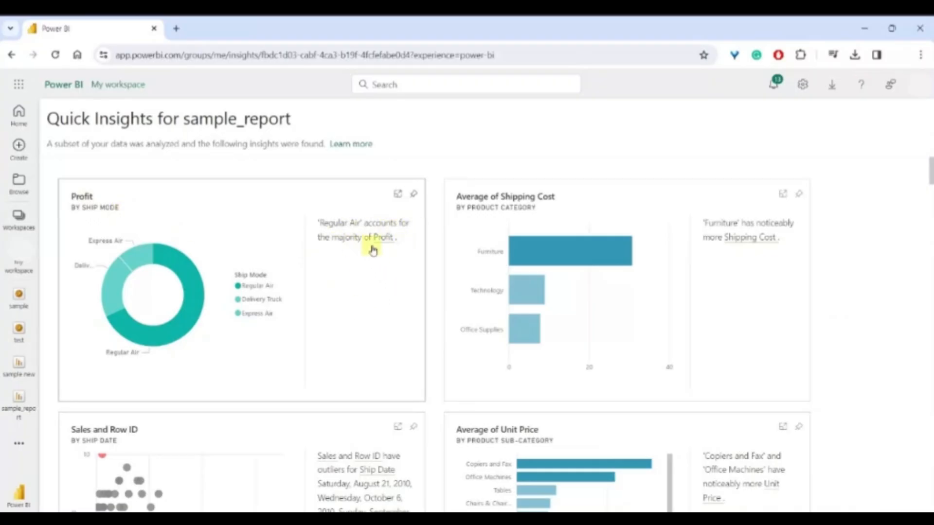
- View the Profit by Ship Mode insight in focus mode, pin it to the existing sample dashboard and return to the insights
click(406, 195)
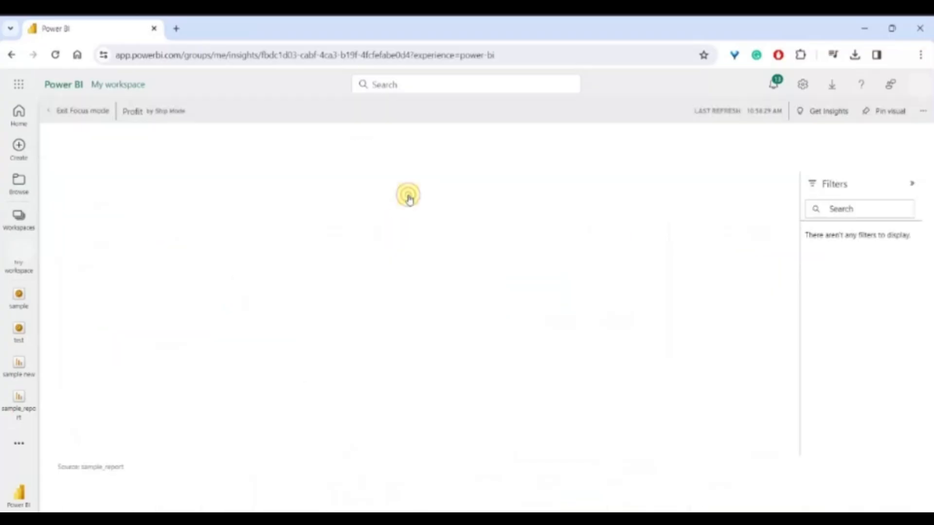
click(888, 112)
click(578, 370)
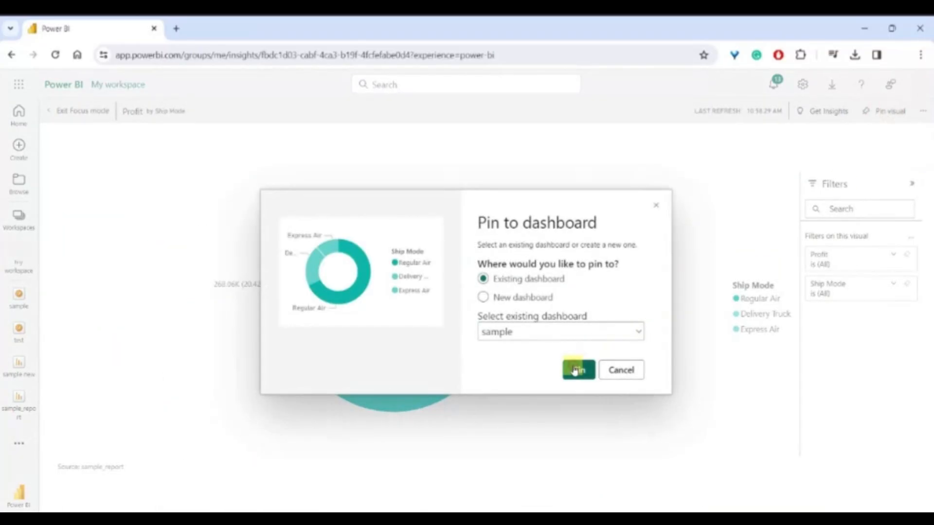
click(66, 112)
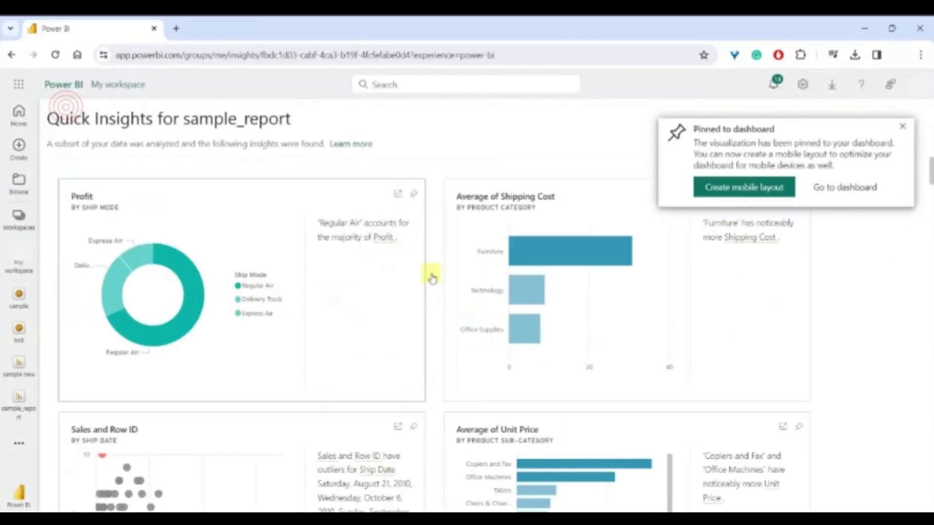
click(901, 127)
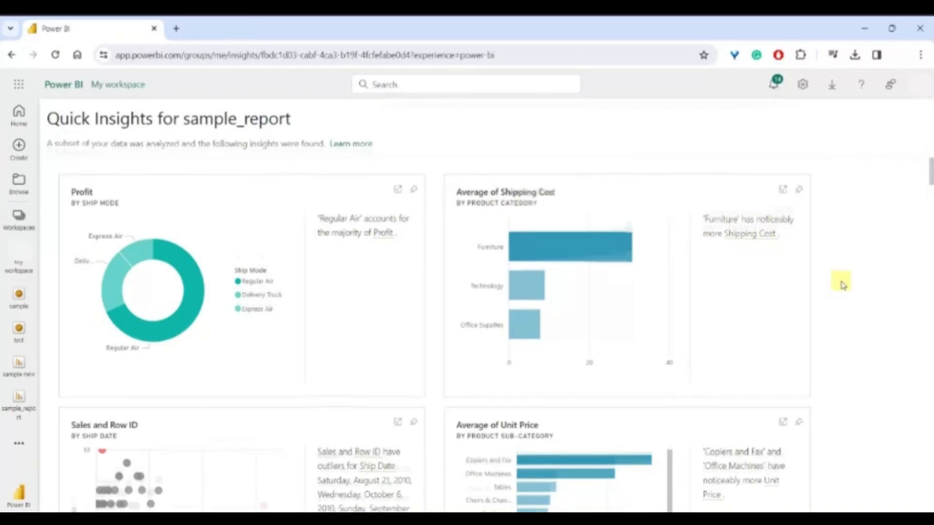
- Pin the Average of Unit Price by Product Sub-Category insight to the sample dashboard
scroll(841, 283, down, 3)
scroll(843, 284, down, 1)
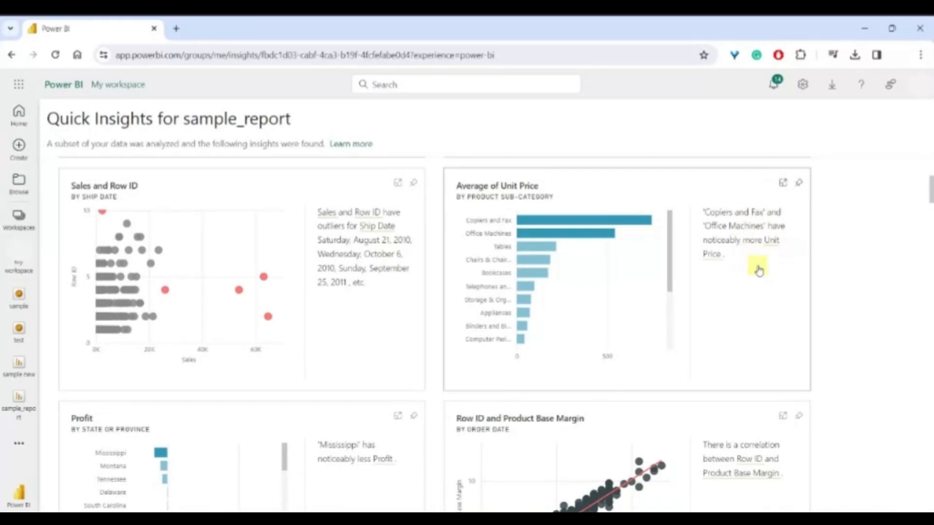
click(799, 184)
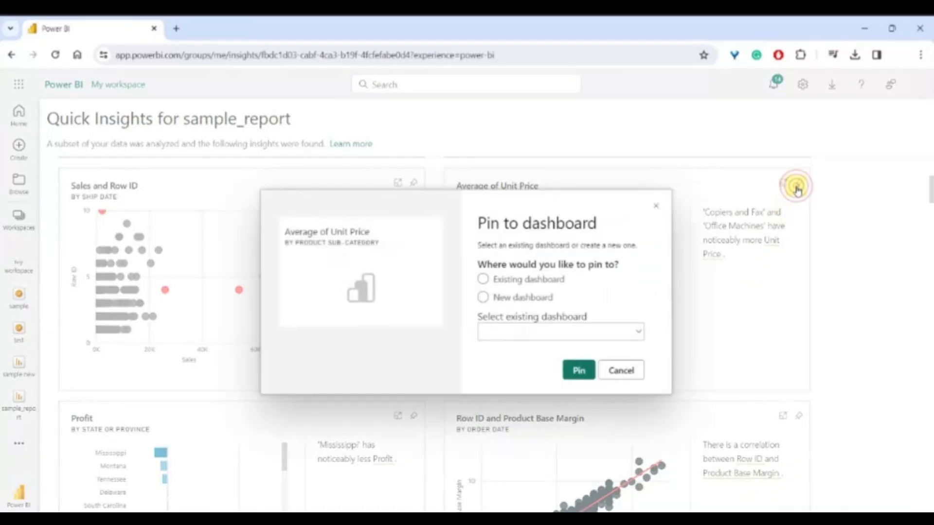
click(577, 369)
scroll(834, 285, down, 3)
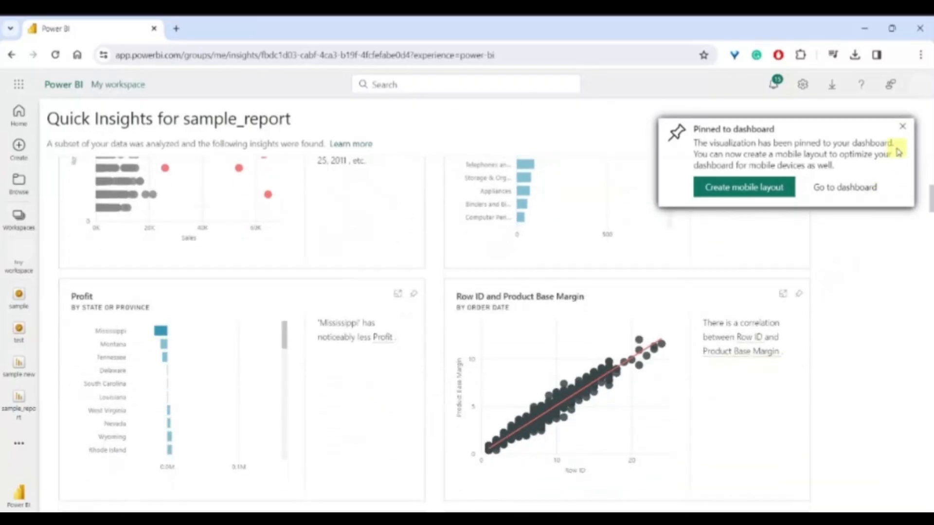
click(902, 130)
- Pin the Profit by State or Province insight to the sample dashboard, then open that dashboard and review all its tiles
scroll(325, 308, down, 3)
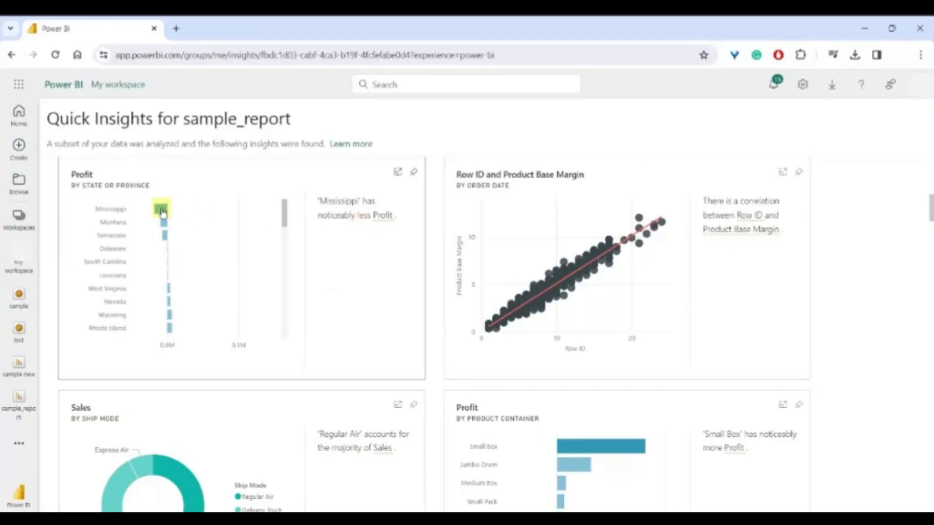
click(413, 174)
click(578, 370)
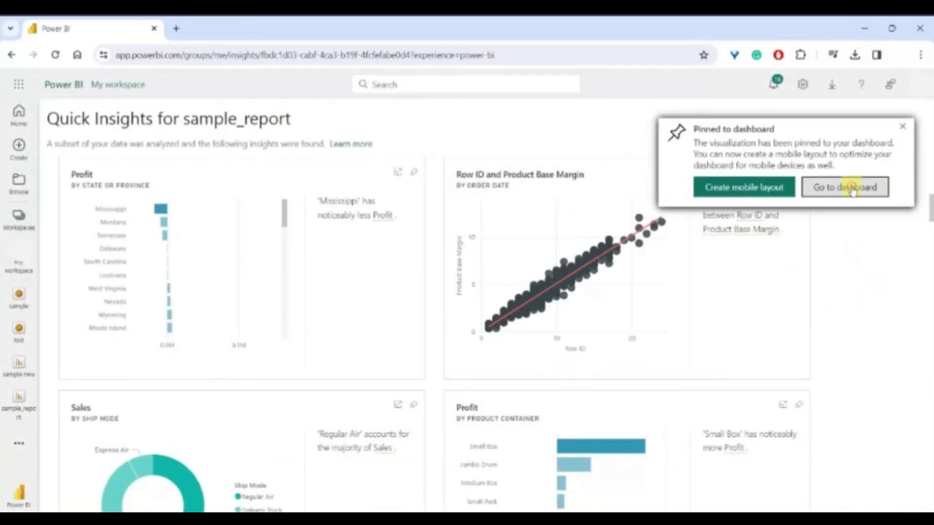
click(853, 185)
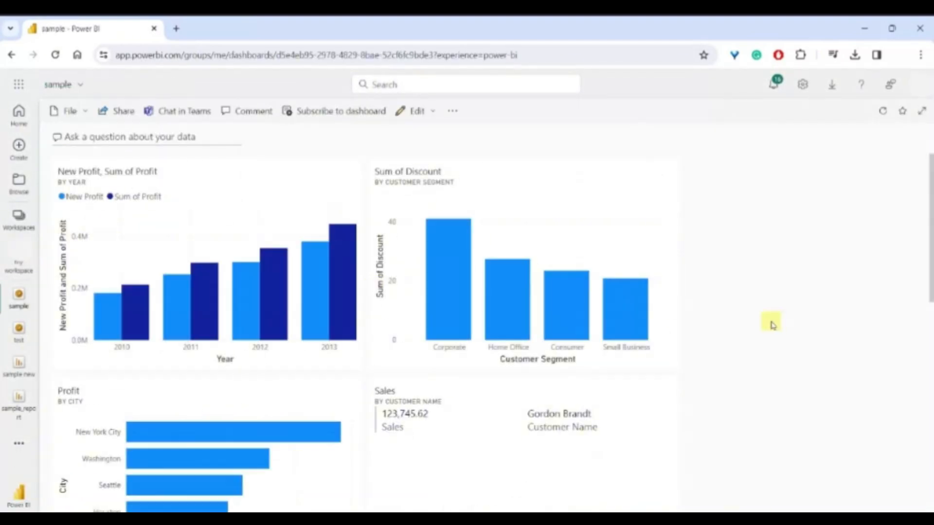
scroll(770, 326, down, 8)
scroll(769, 331, down, 3)
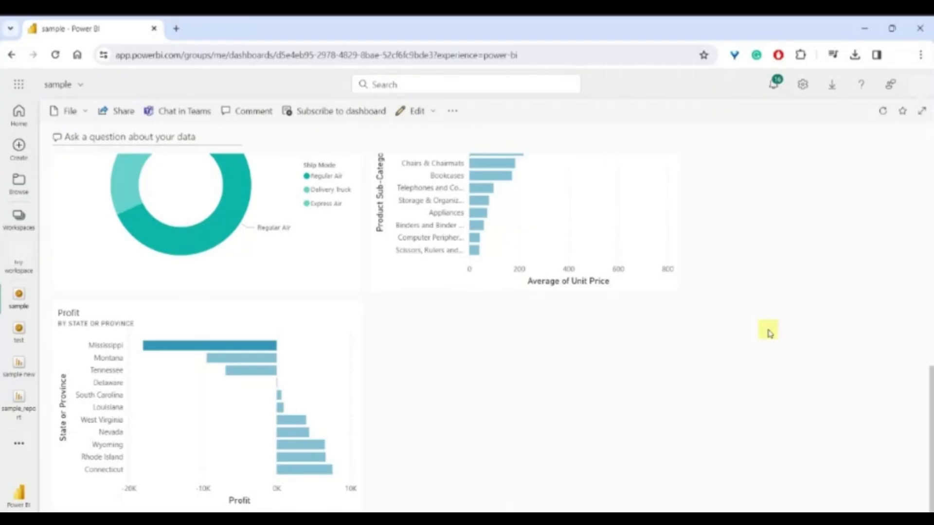
scroll(770, 332, up, 10)
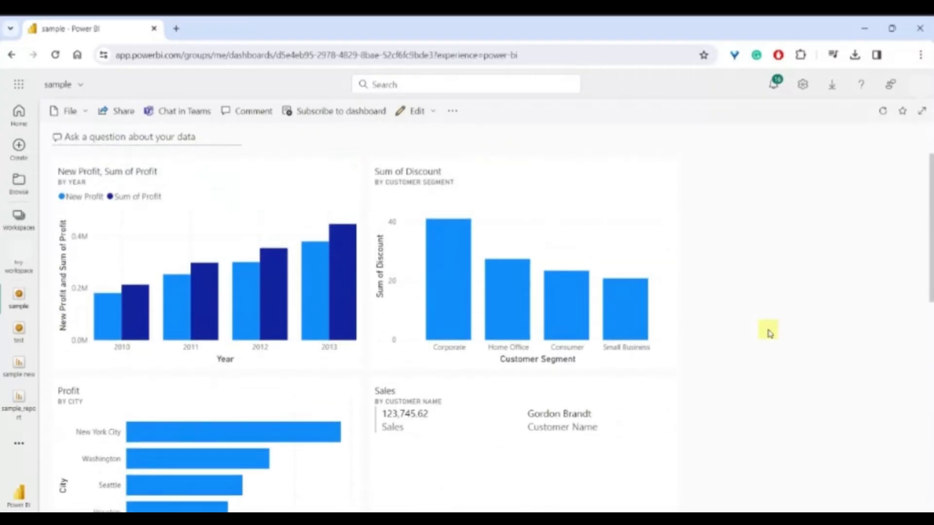
scroll(770, 332, down, 6)
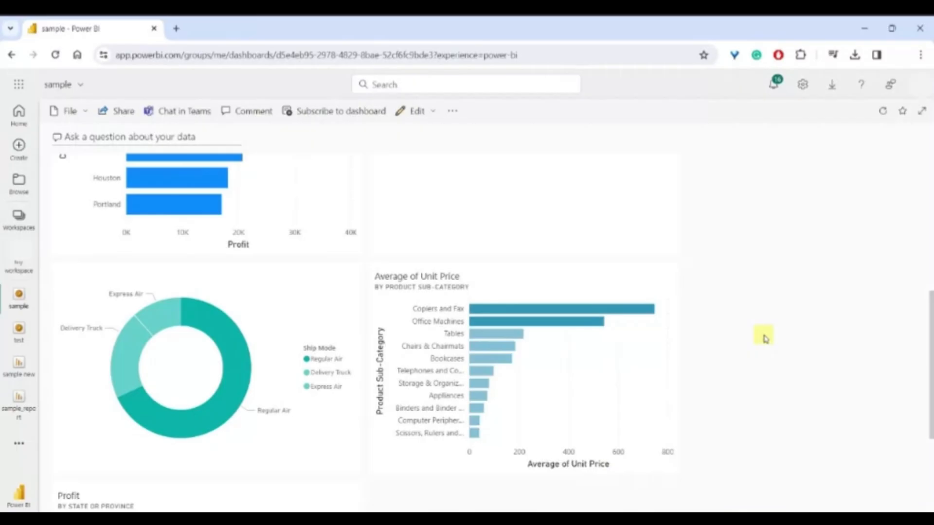
scroll(764, 338, up, 6)
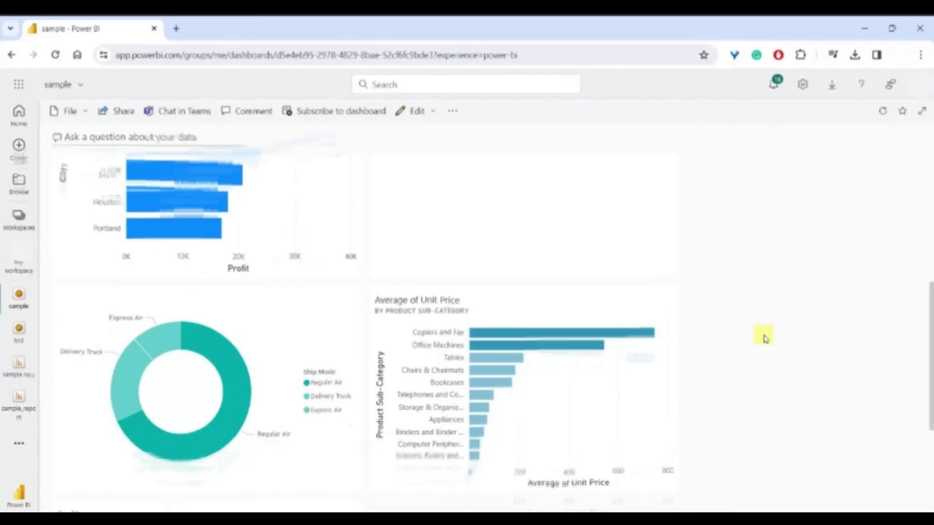
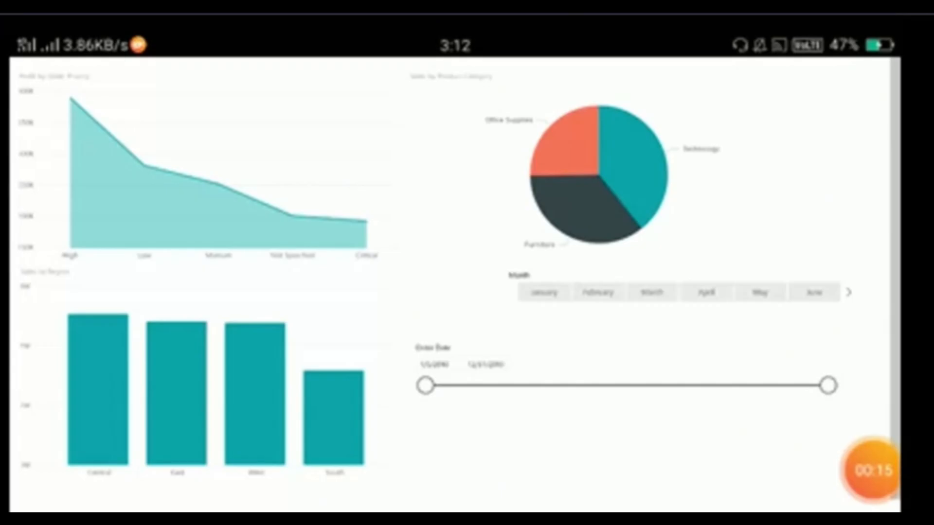
- In the mobile report, shorten the Order Date range to end in 2012 and try filtering by the South region and January
drag(828, 385, 700, 385)
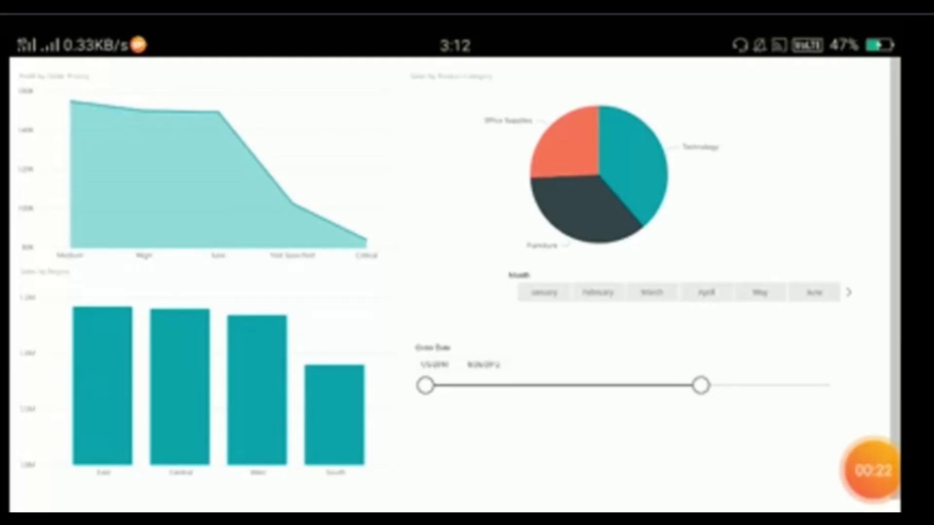
click(335, 415)
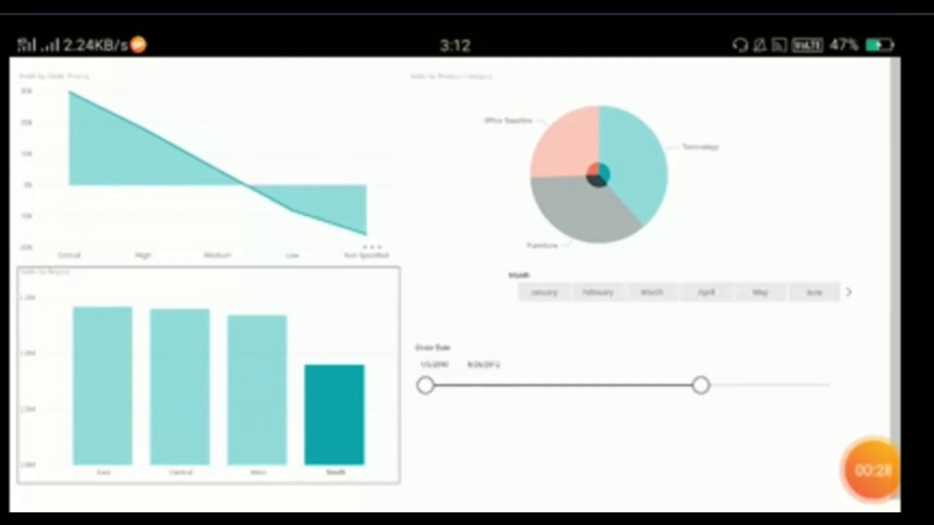
click(334, 415)
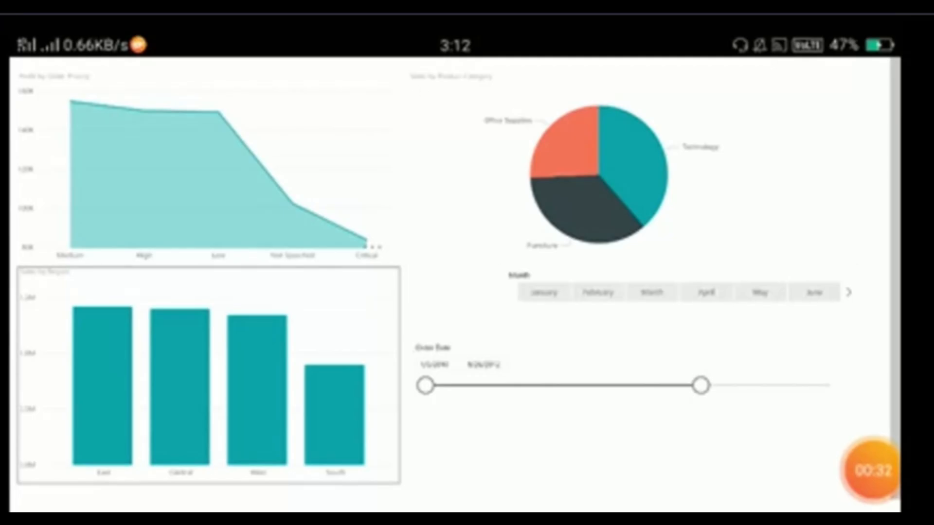
click(544, 293)
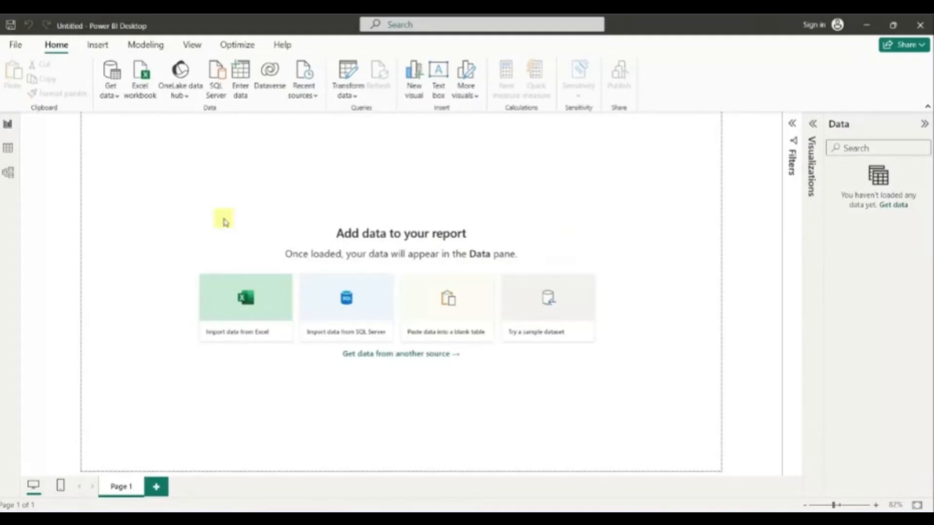
- Load the Orders and Users sheets from the sample-superstore-subset-excel.xlsx workbook
click(146, 83)
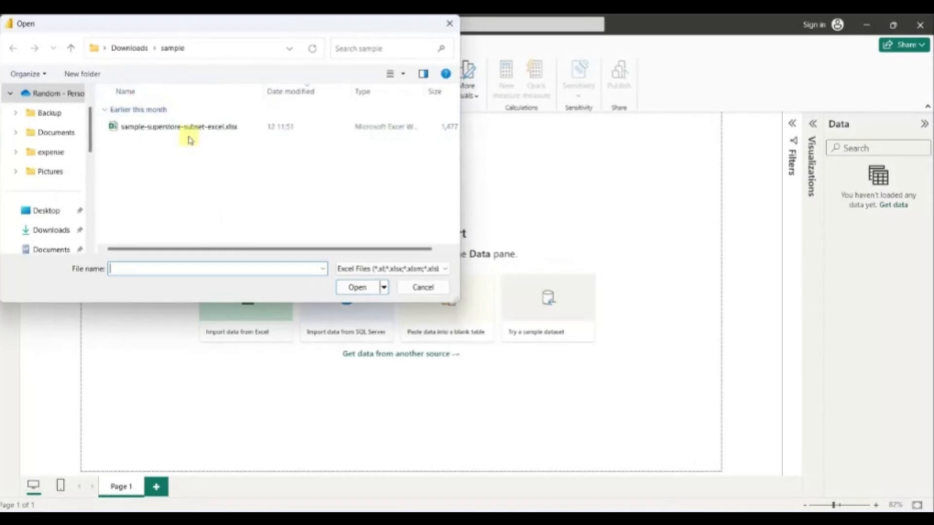
click(188, 127)
click(347, 287)
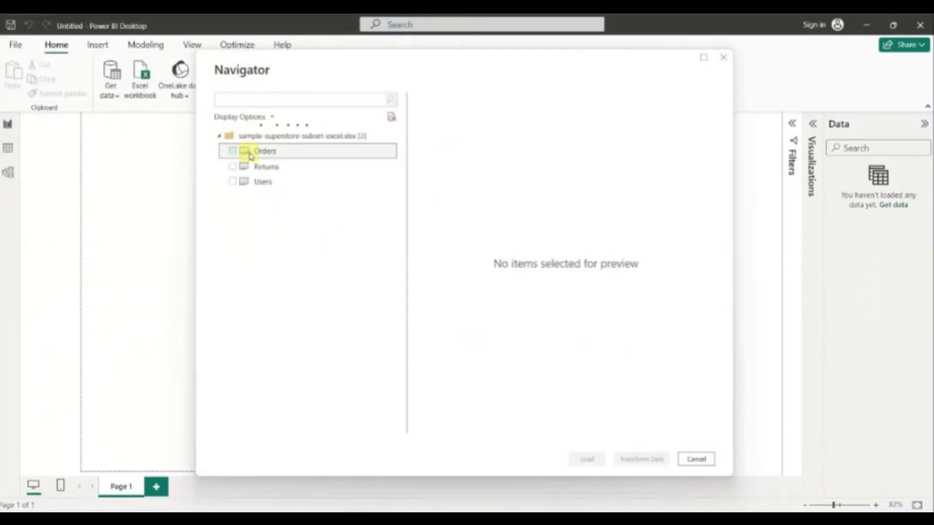
click(233, 151)
click(233, 182)
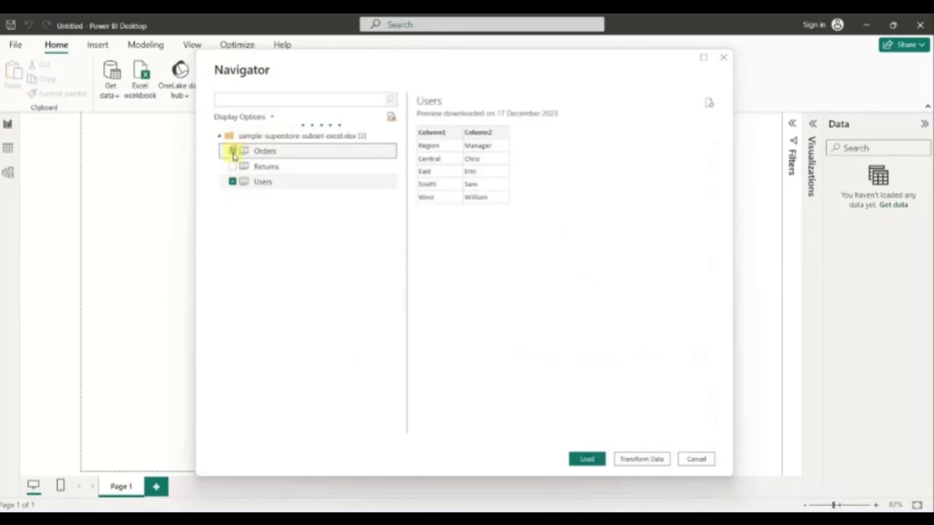
click(233, 151)
click(588, 458)
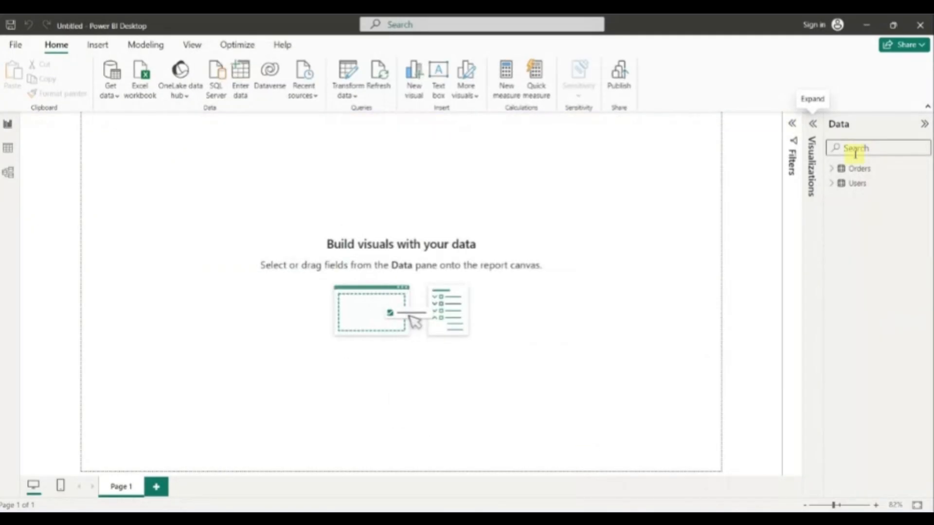
- Promote the first row of the Users query to column headers in Power Query and apply the changes
click(832, 184)
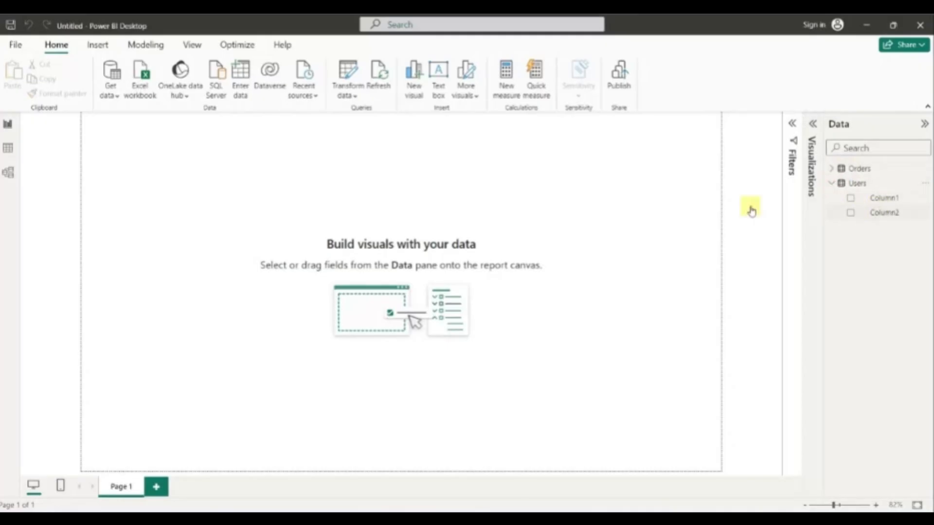
click(353, 97)
click(356, 115)
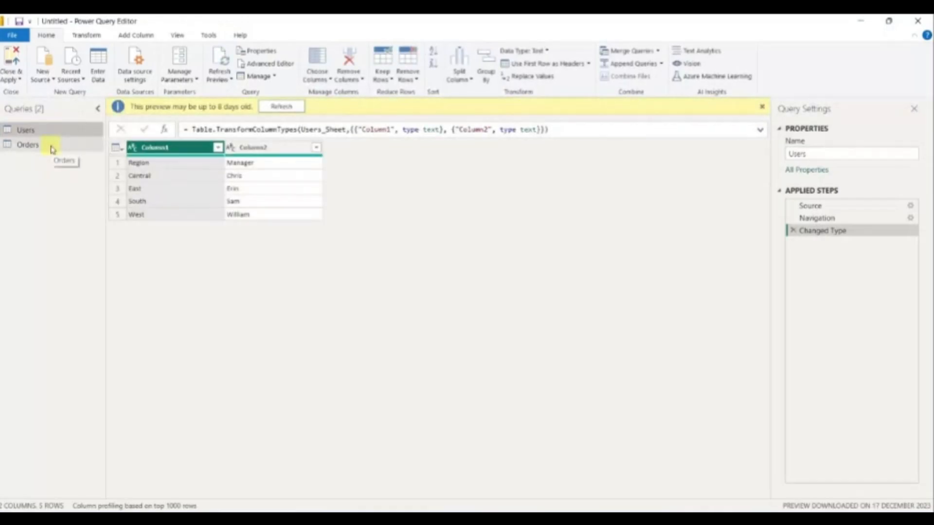
click(119, 151)
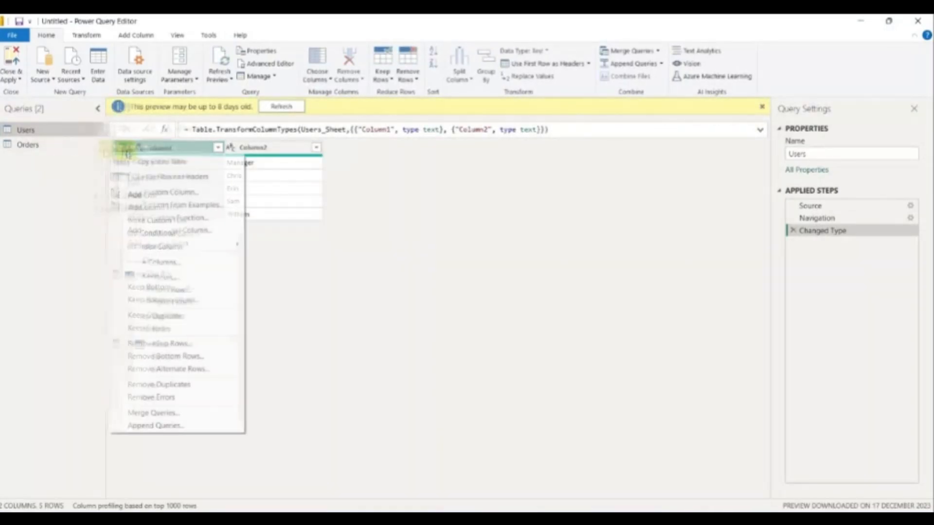
click(150, 177)
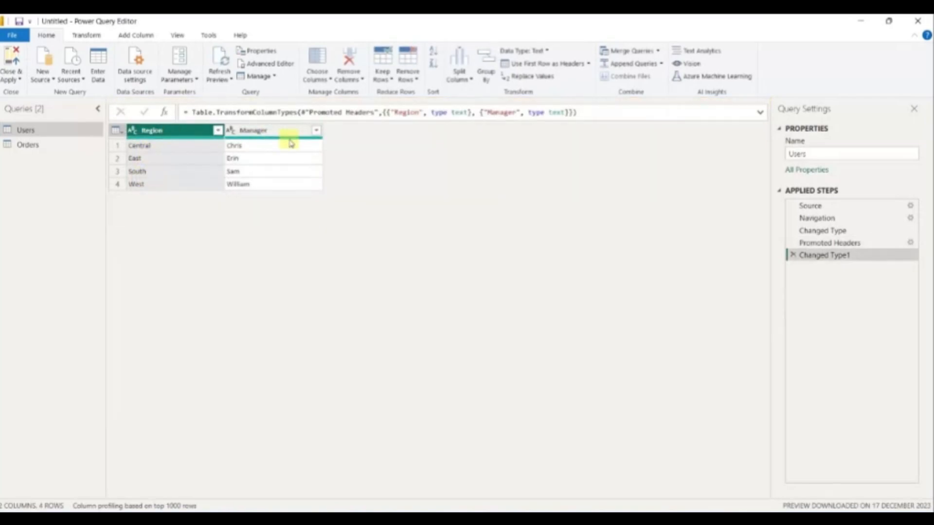
click(14, 68)
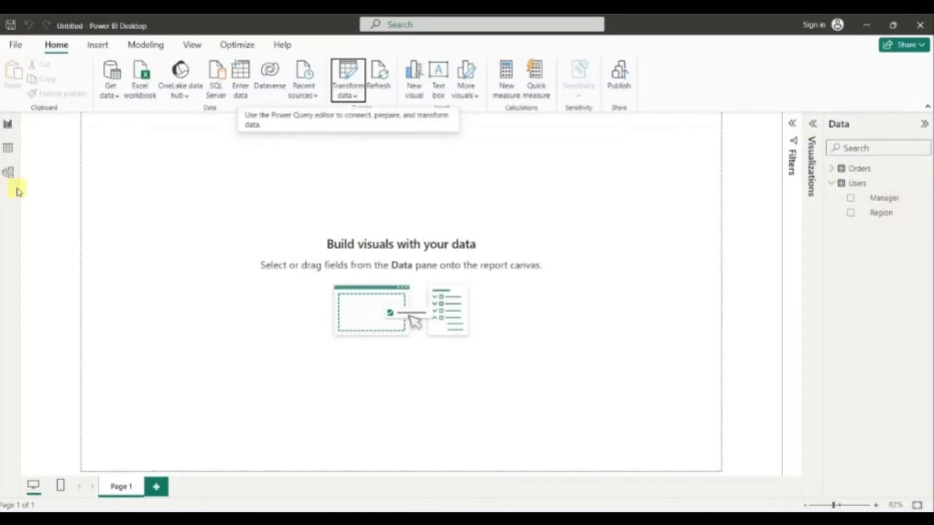
- Move the Users table farther from Orders in the model view and review the relationship between them
click(9, 175)
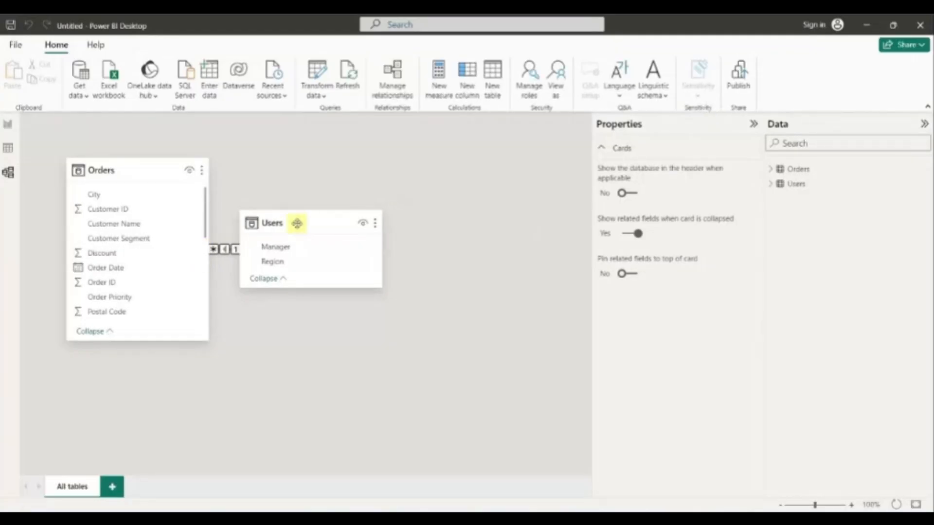
drag(302, 216, 425, 204)
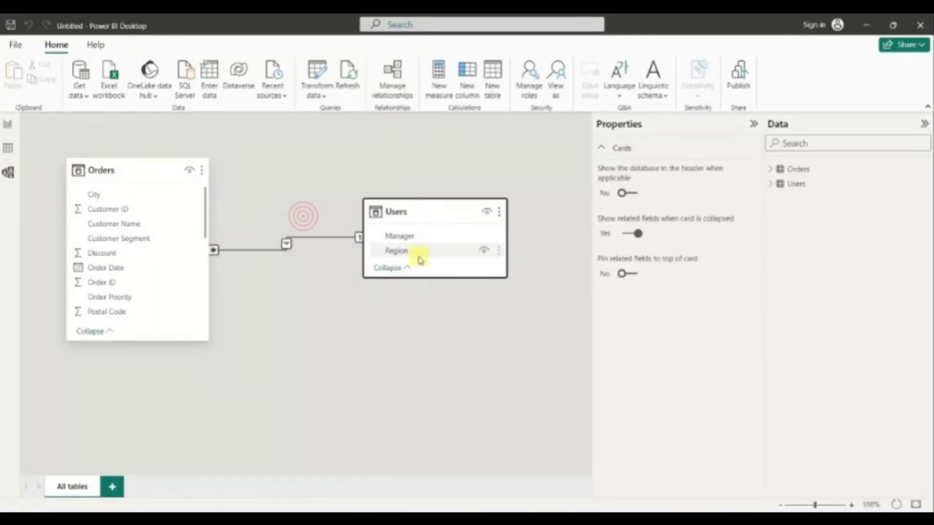
click(313, 238)
double_click(312, 239)
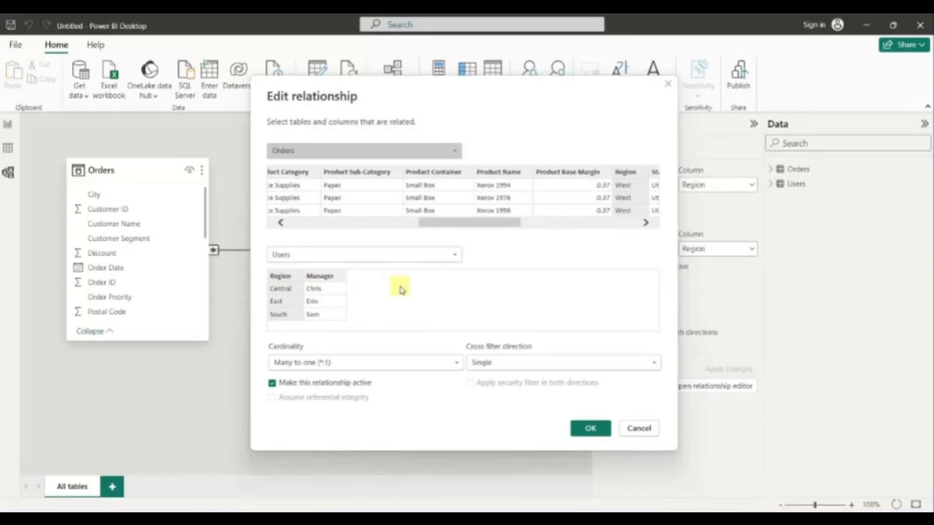
click(590, 428)
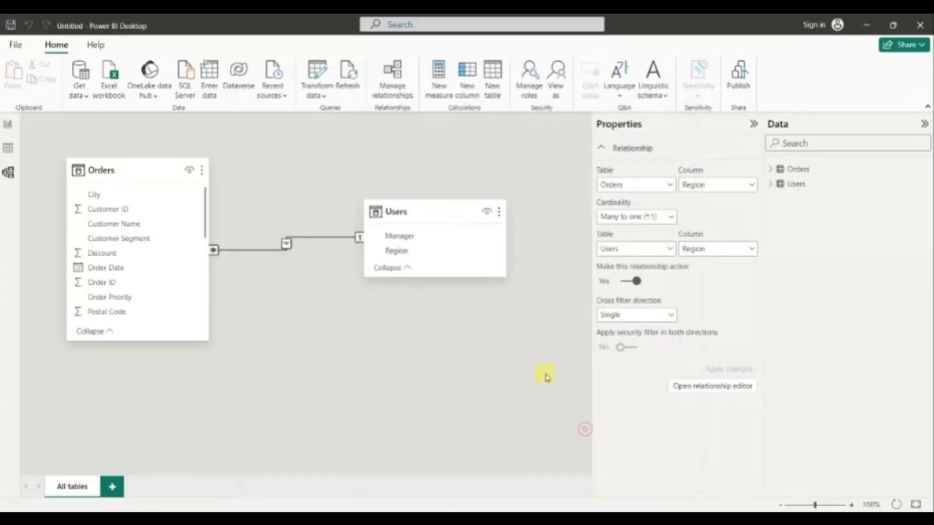
- Add a classic card for Sales to the report page and make it wider and shorter
click(8, 125)
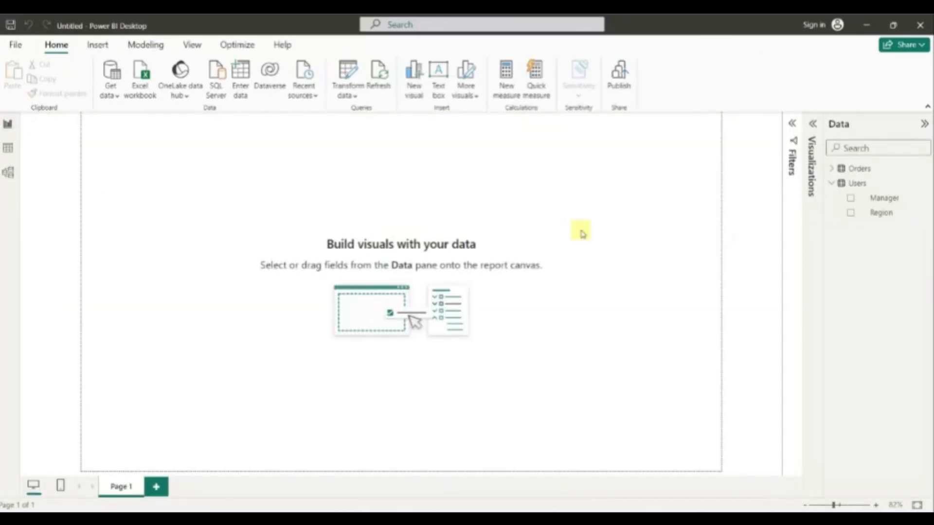
click(832, 169)
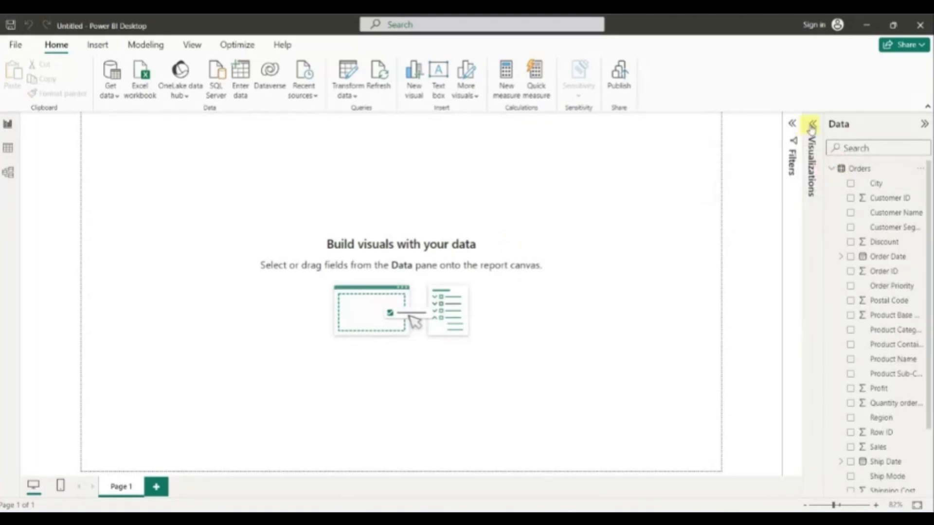
click(812, 124)
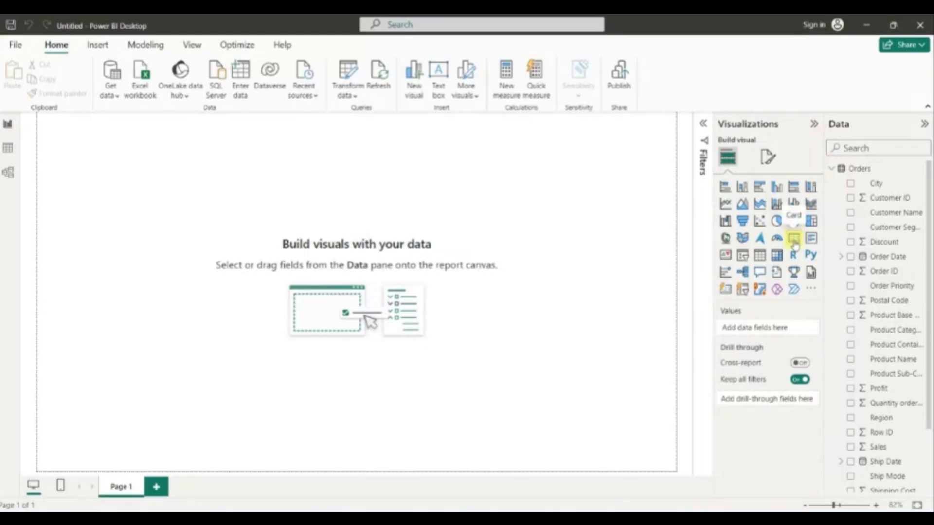
click(794, 240)
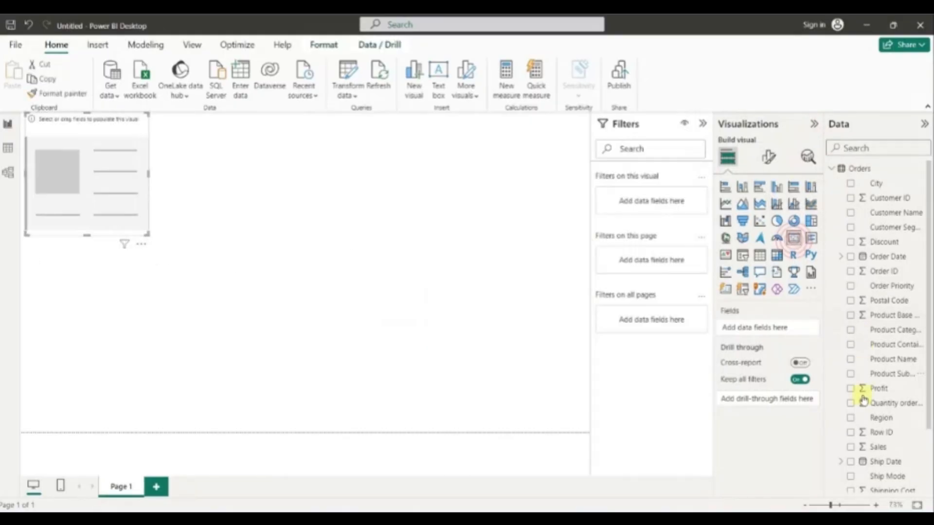
click(851, 447)
drag(147, 233, 179, 171)
click(318, 193)
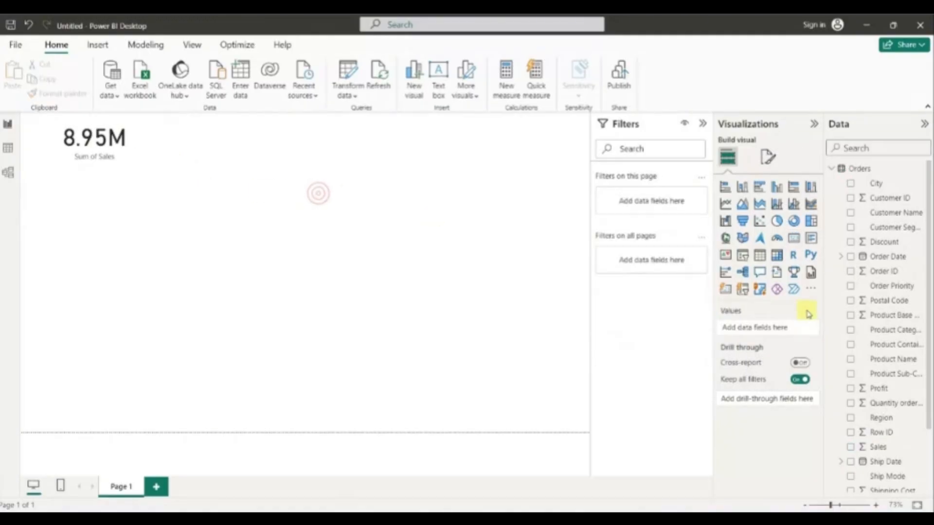
- Add a second classic card for Profit and place it beside the Sales card
click(794, 237)
click(879, 388)
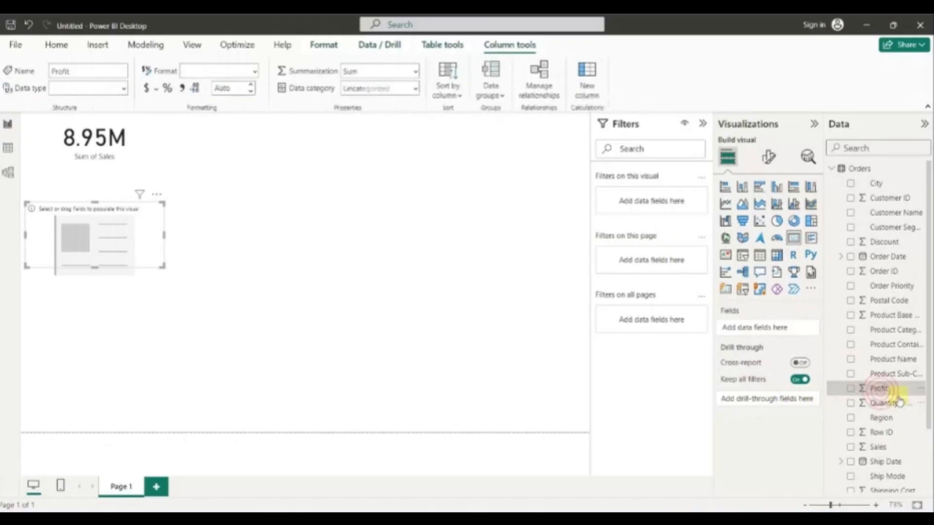
click(855, 392)
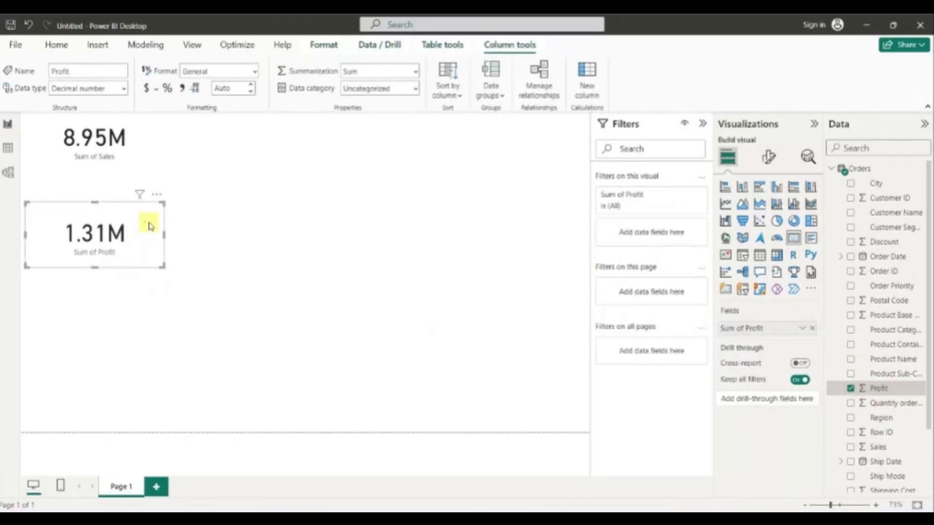
drag(145, 222, 277, 140)
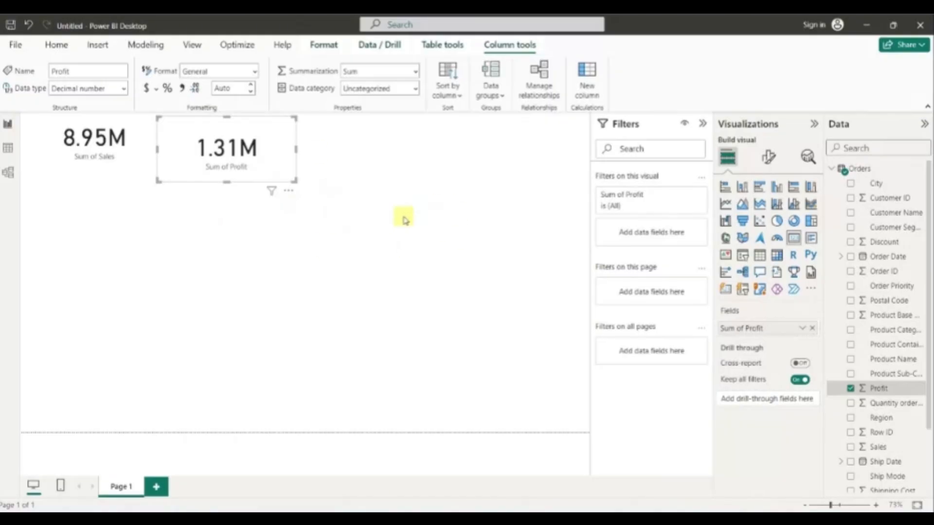
click(372, 250)
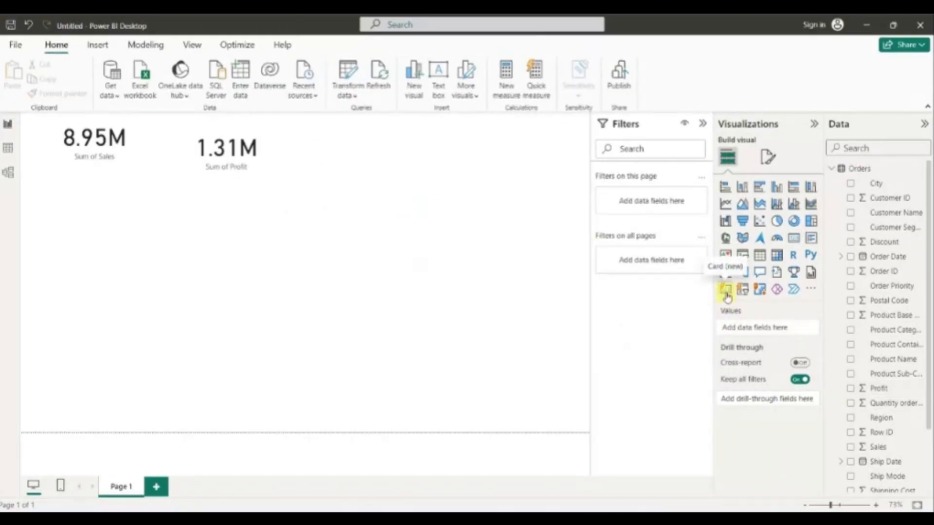
- Add a new-style card visual with Sales, Profit, Discount and Shipping Cost, and stretch it across the page width
click(726, 297)
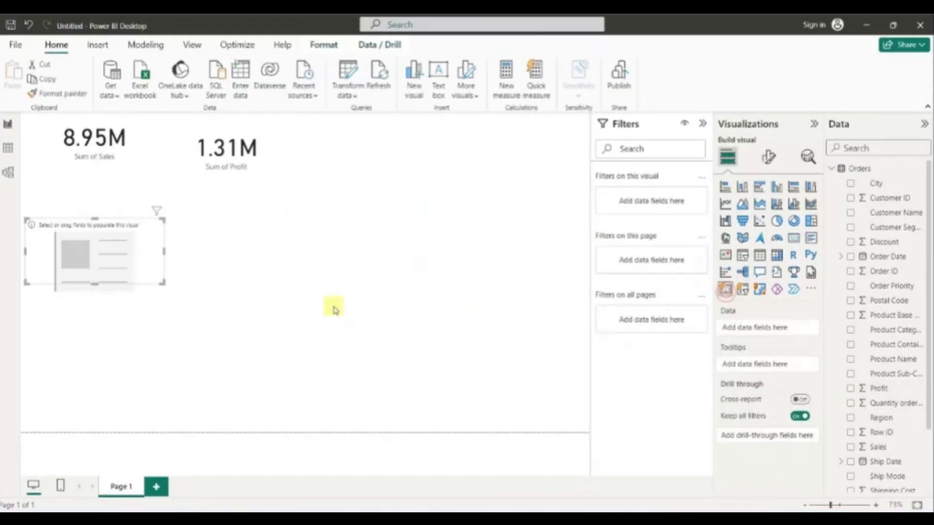
click(851, 447)
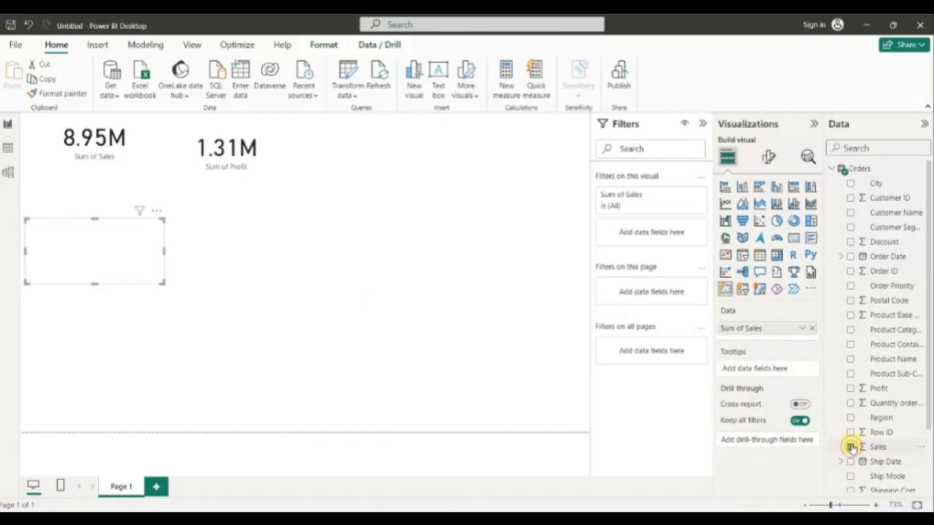
click(851, 389)
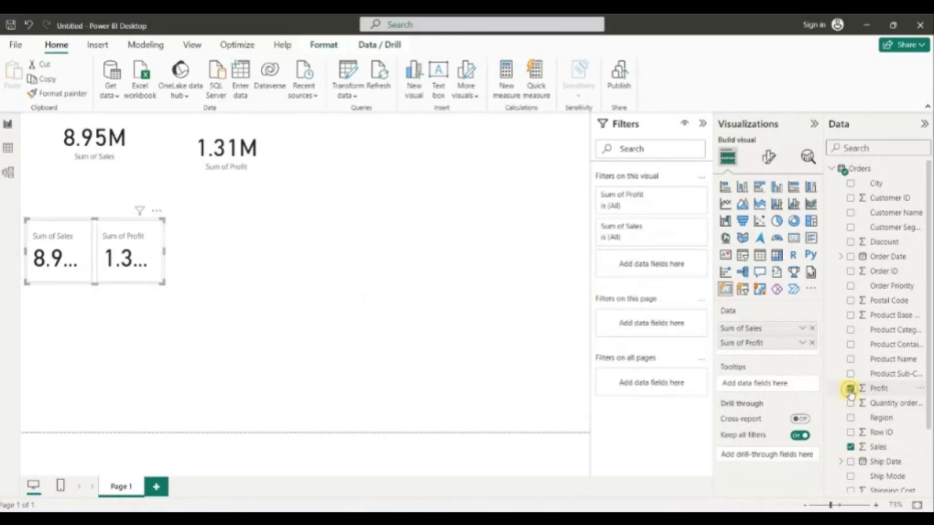
click(850, 242)
scroll(868, 414, down, 3)
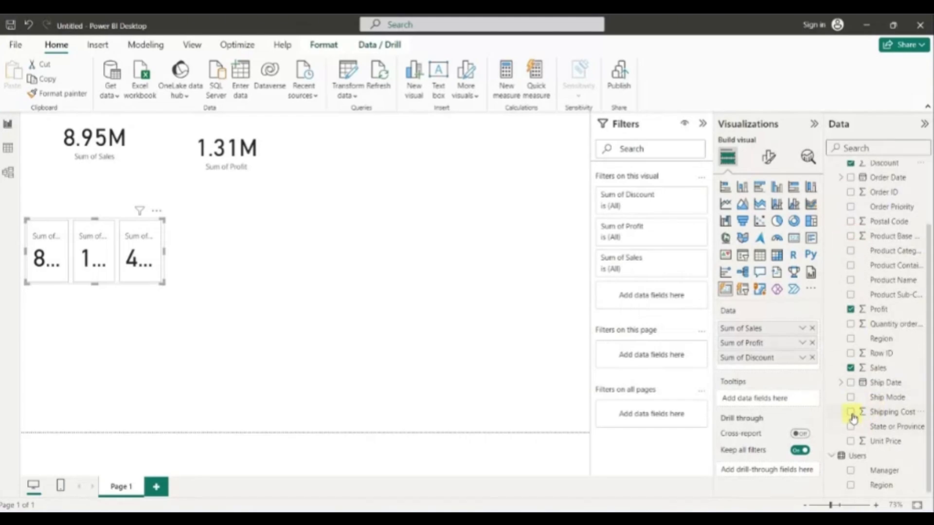
click(851, 412)
drag(164, 284, 587, 277)
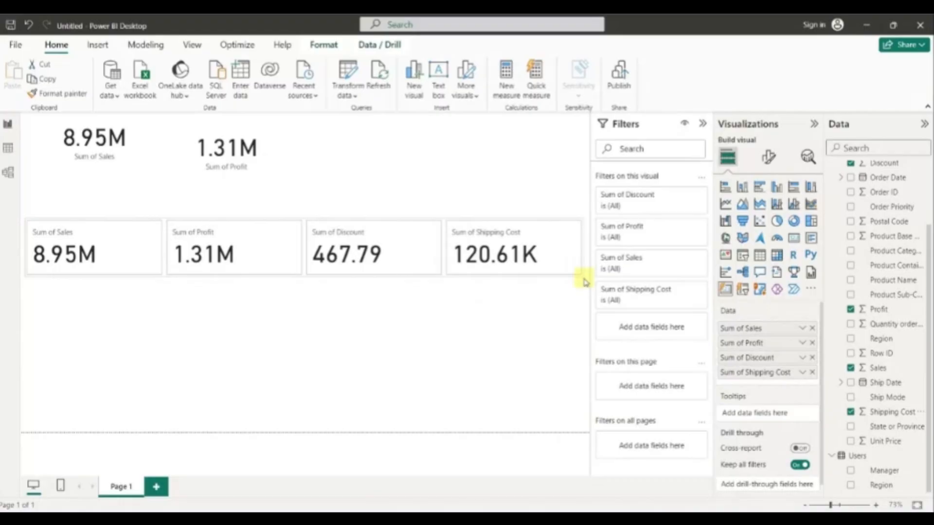
- Delete the two separate single-value cards and move the combined card visual to the top edge of the page
click(130, 166)
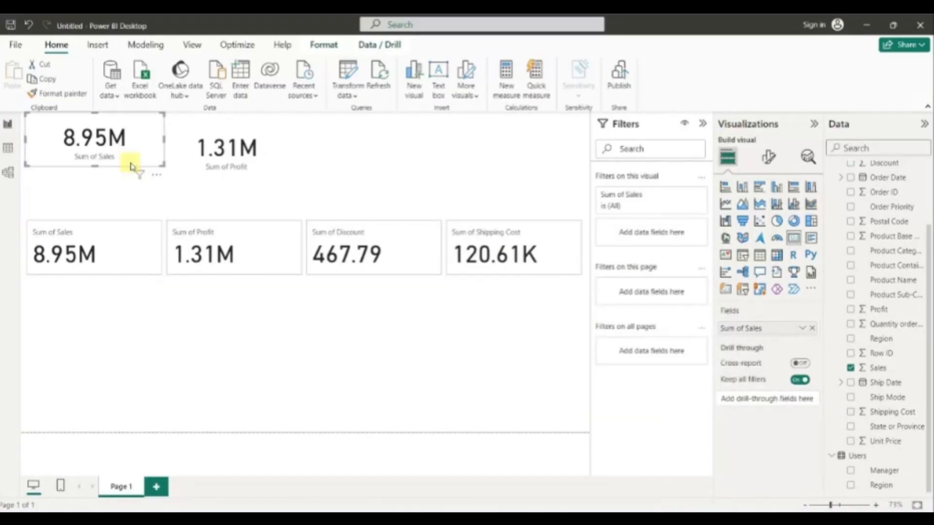
key(Delete)
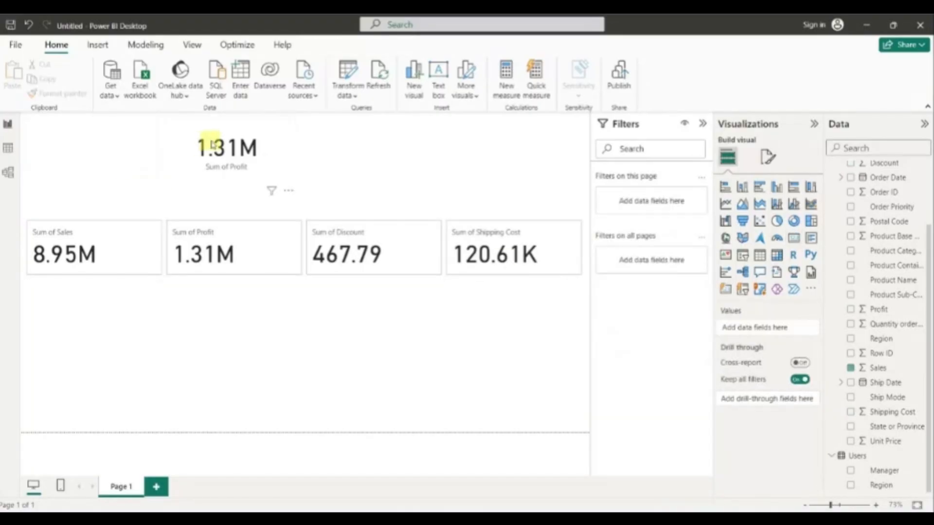
click(214, 143)
key(Delete)
drag(516, 237, 526, 141)
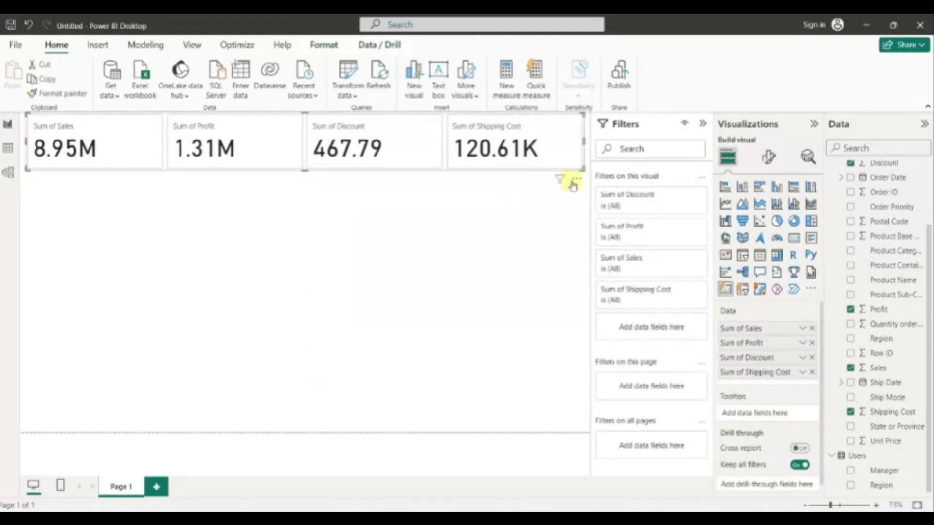
click(704, 125)
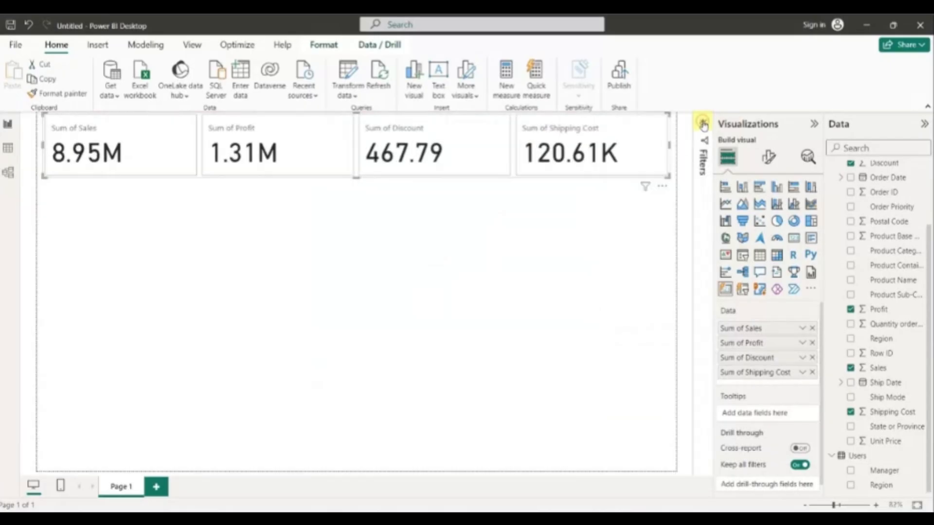
- Create a stacked column chart of Sales by Manager below the cards and narrow it to about a third of the page width
click(441, 339)
click(850, 472)
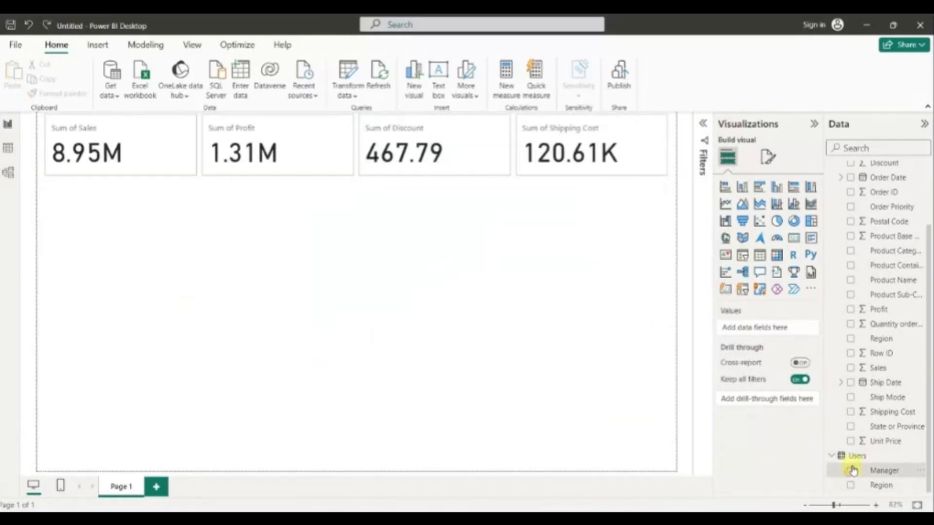
click(851, 369)
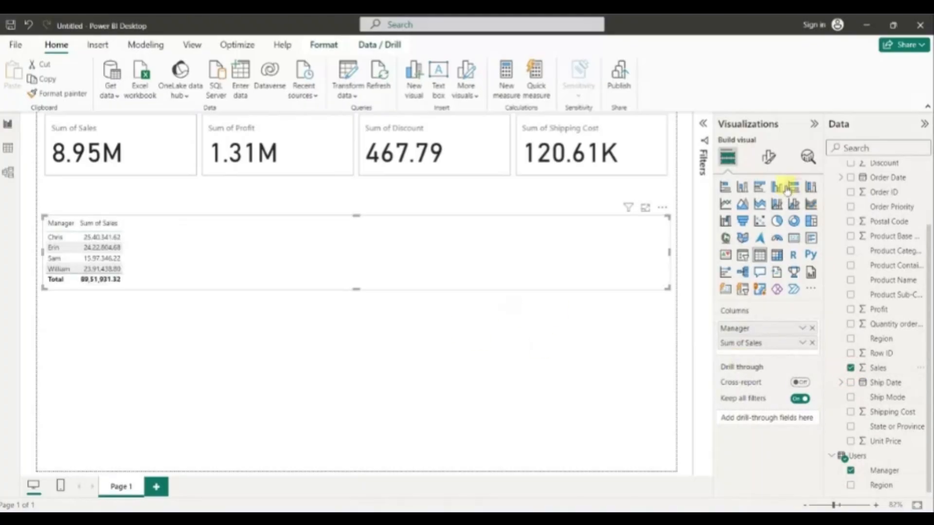
click(739, 189)
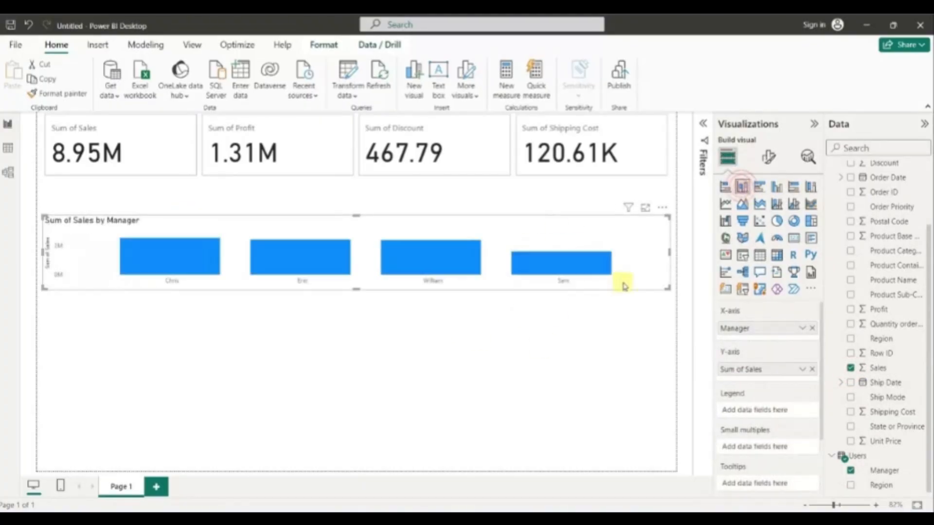
drag(668, 288, 235, 296)
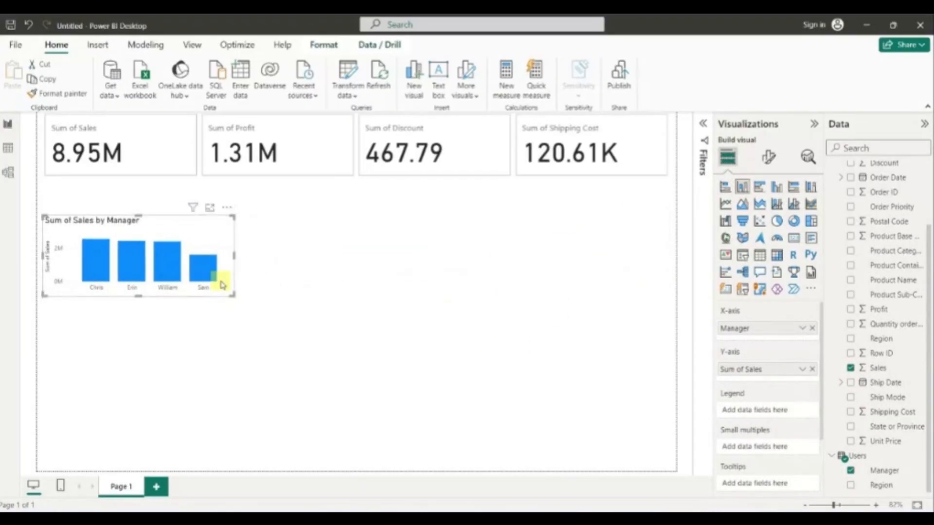
- Move the Sales by Manager chart up beneath the cards and add a map of Profit by City below it
drag(203, 233, 203, 203)
click(317, 299)
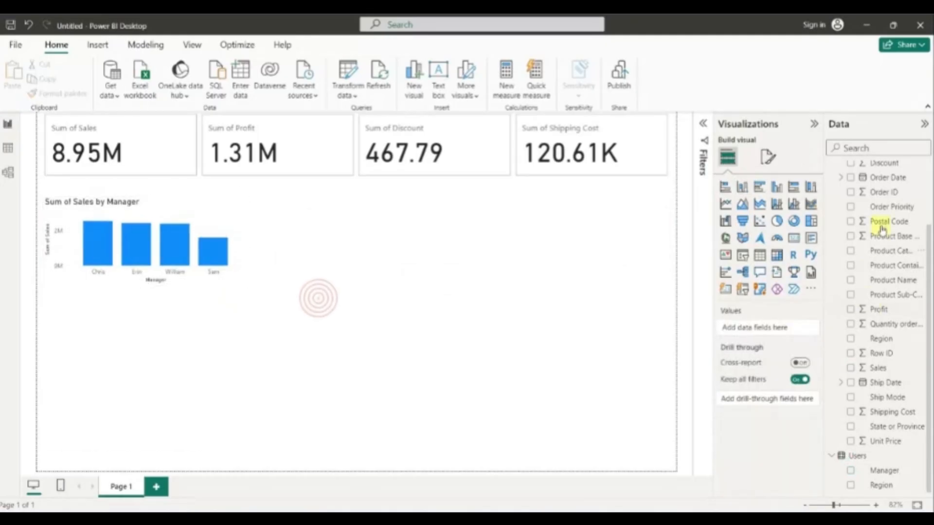
scroll(849, 229, up, 3)
click(852, 189)
scroll(852, 292, down, 3)
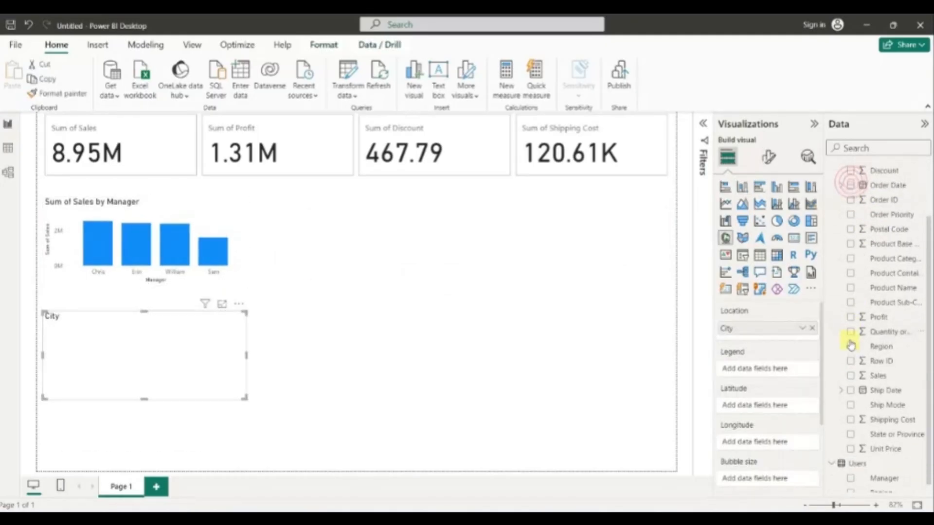
click(850, 314)
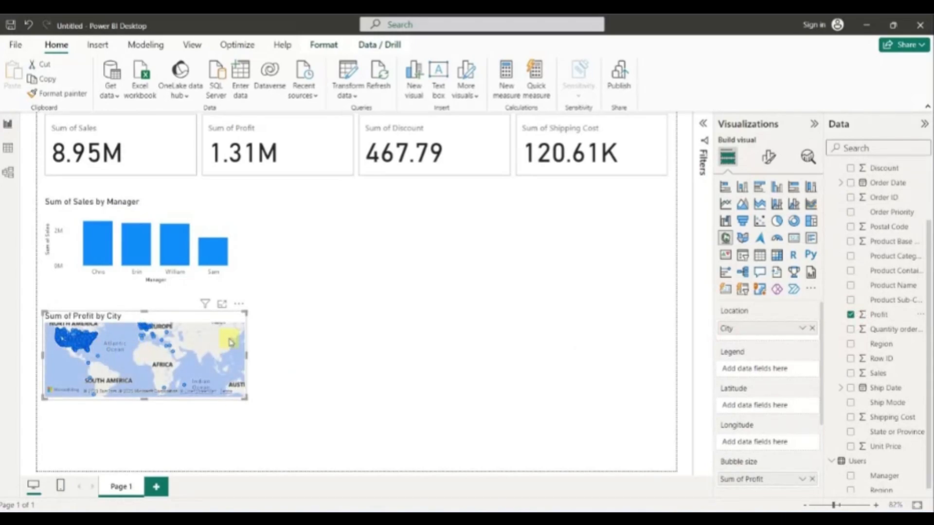
- Create a donut chart of Profit by Order Priority beside the Manager chart, narrowed to about a third of the page width
click(365, 267)
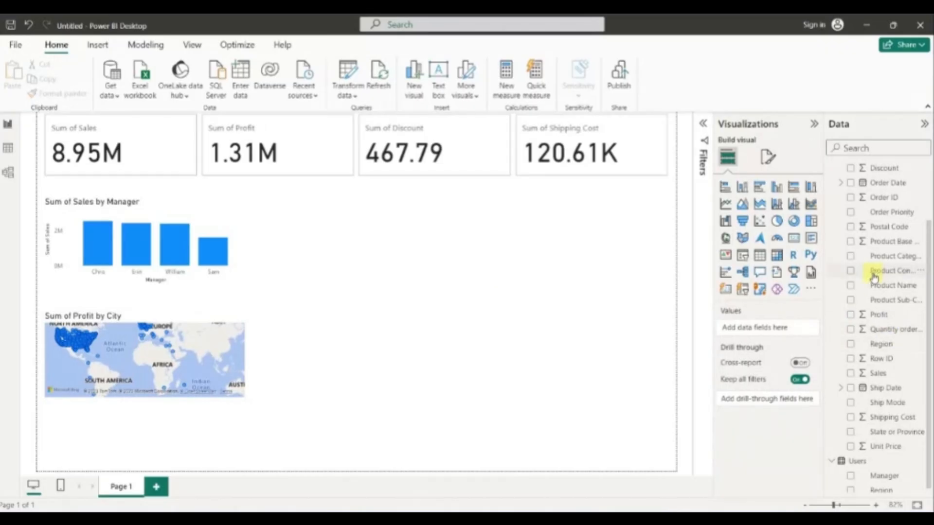
click(850, 314)
click(850, 213)
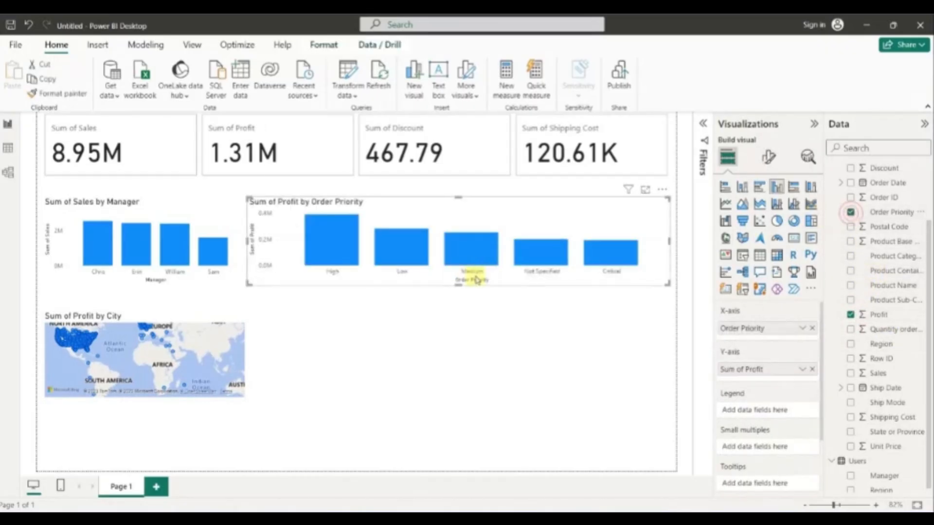
click(794, 221)
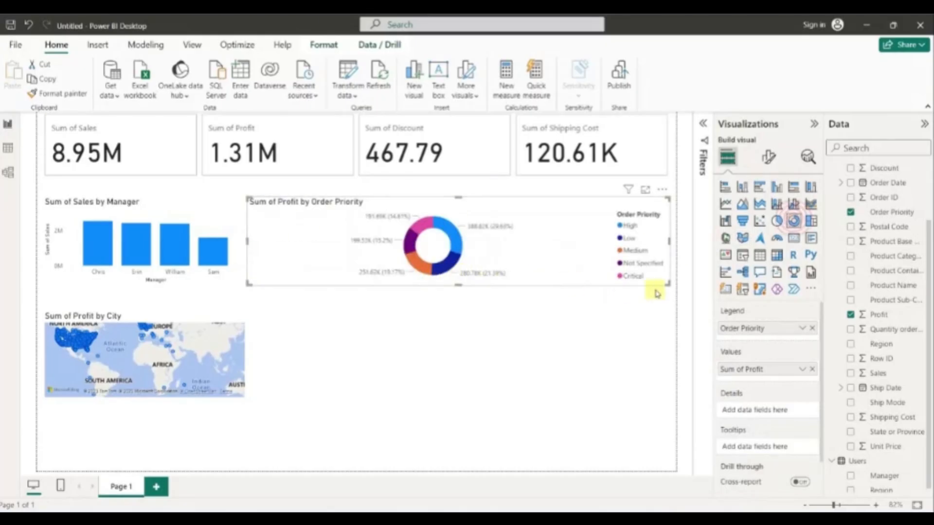
drag(668, 284, 471, 309)
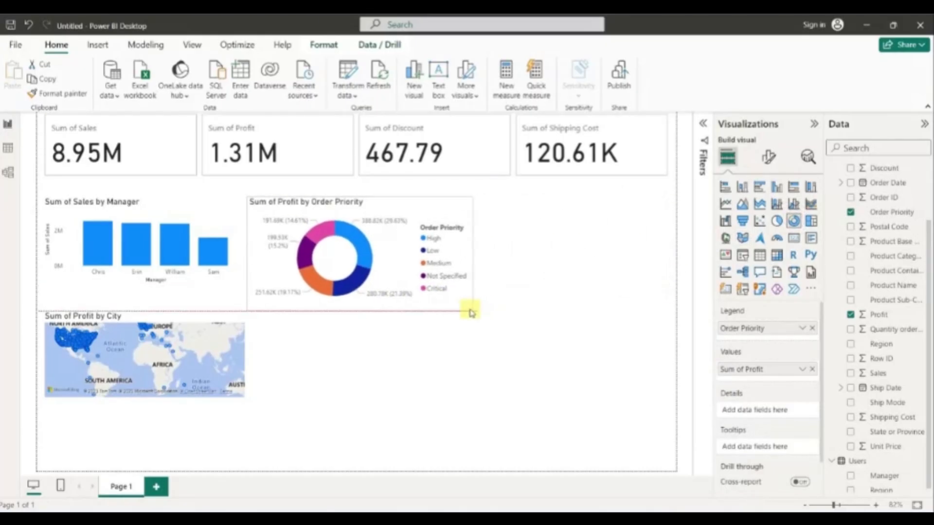
- Create an area chart of Sales and Profit by Order Date beside the map, widened to the page's right edge
click(408, 349)
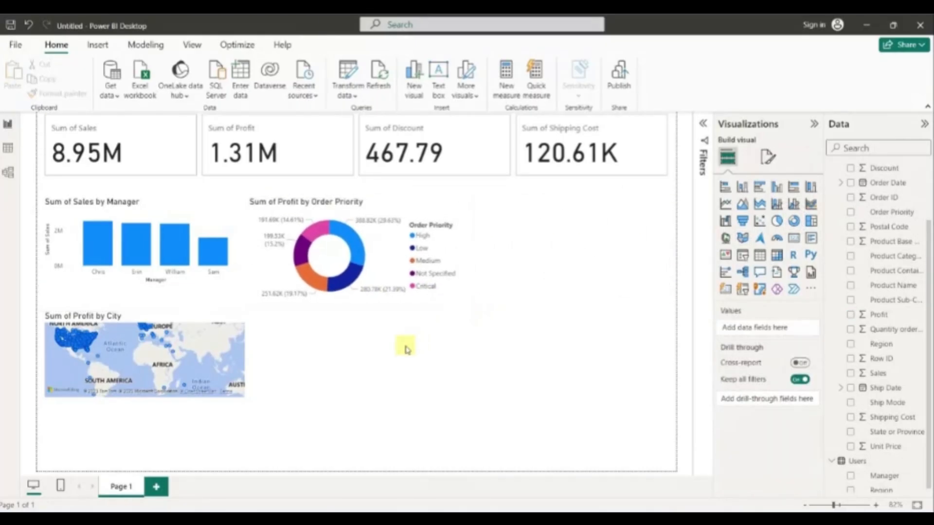
click(851, 373)
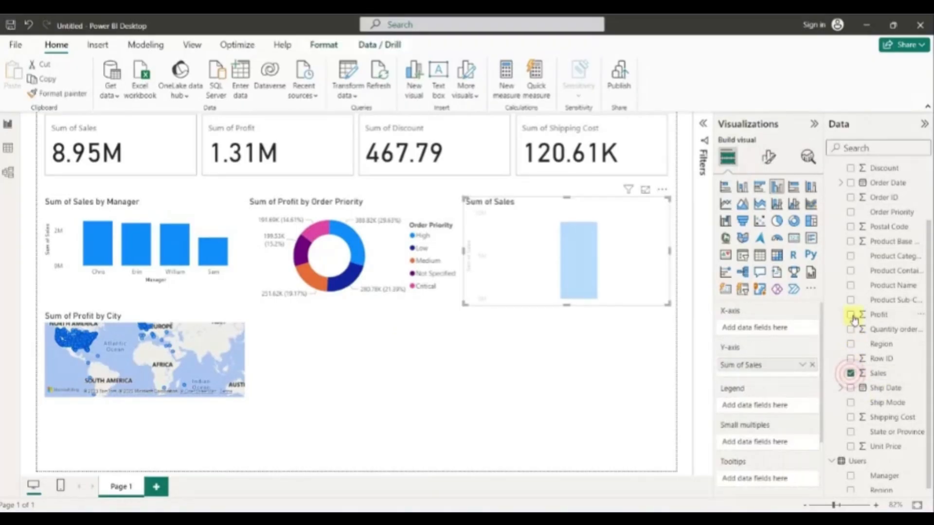
click(851, 315)
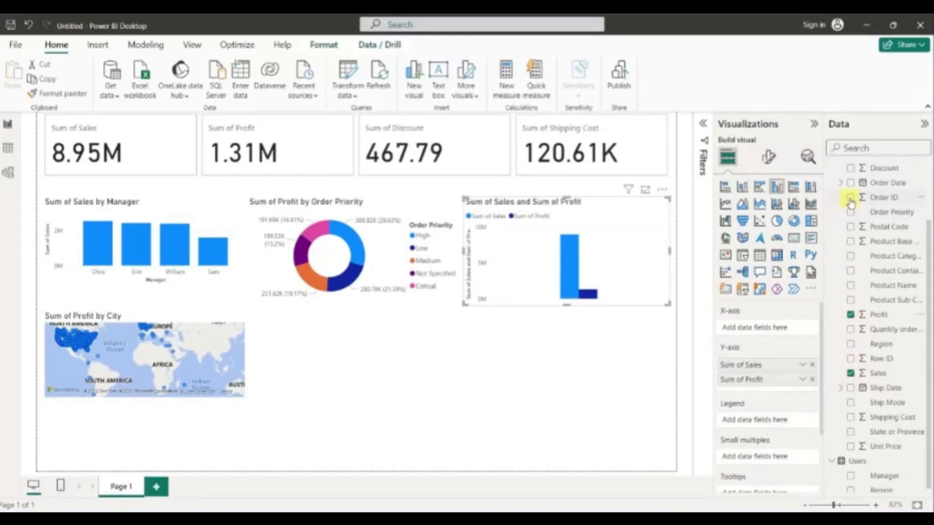
click(850, 183)
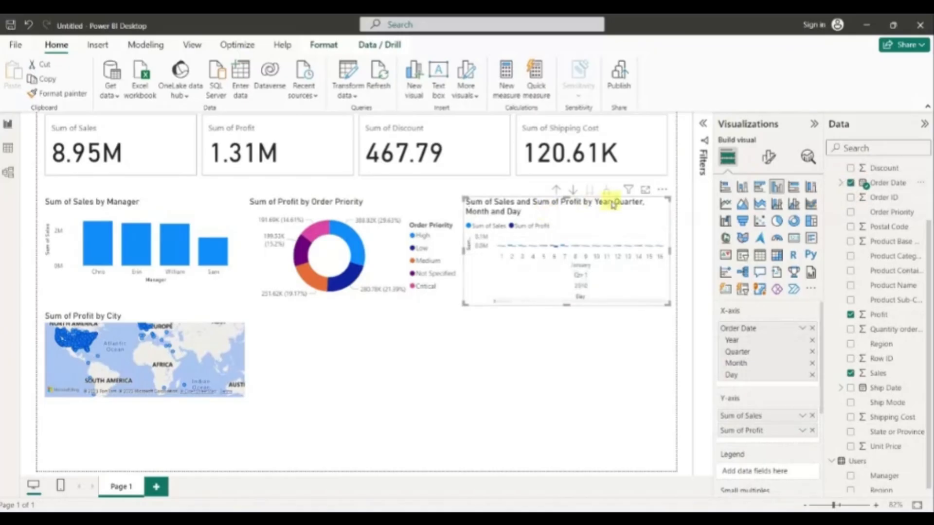
drag(598, 237, 433, 325)
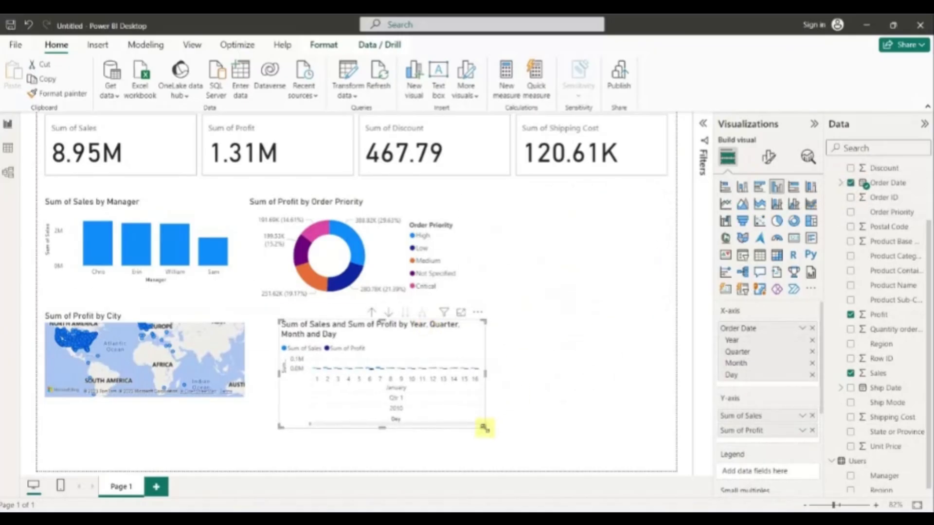
drag(484, 428, 668, 417)
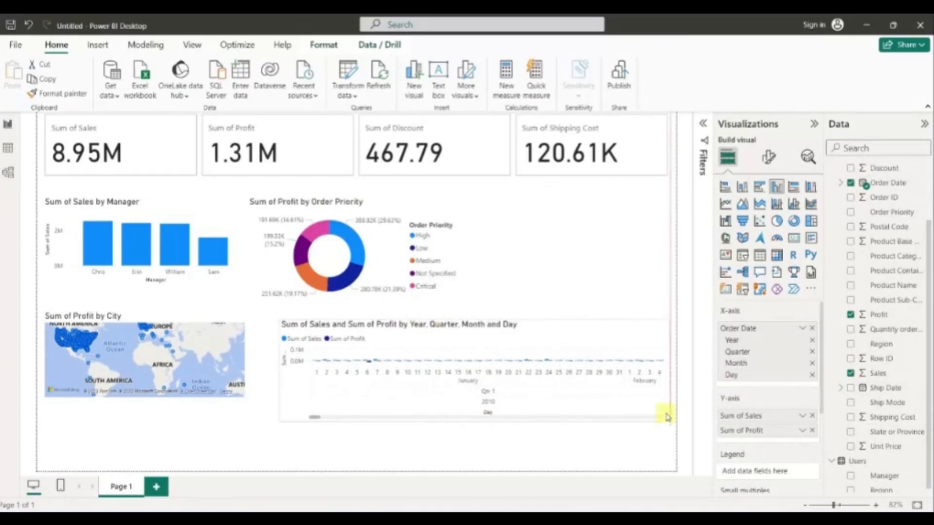
click(745, 205)
drag(771, 357, 668, 349)
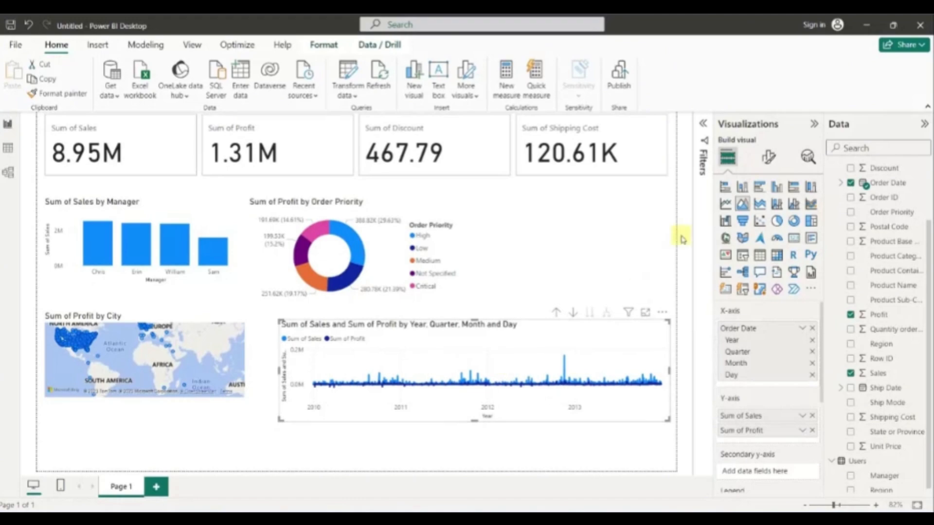
- Filter the area chart to Order Date year 2013 using basic filtering, and collapse the filter options
click(702, 125)
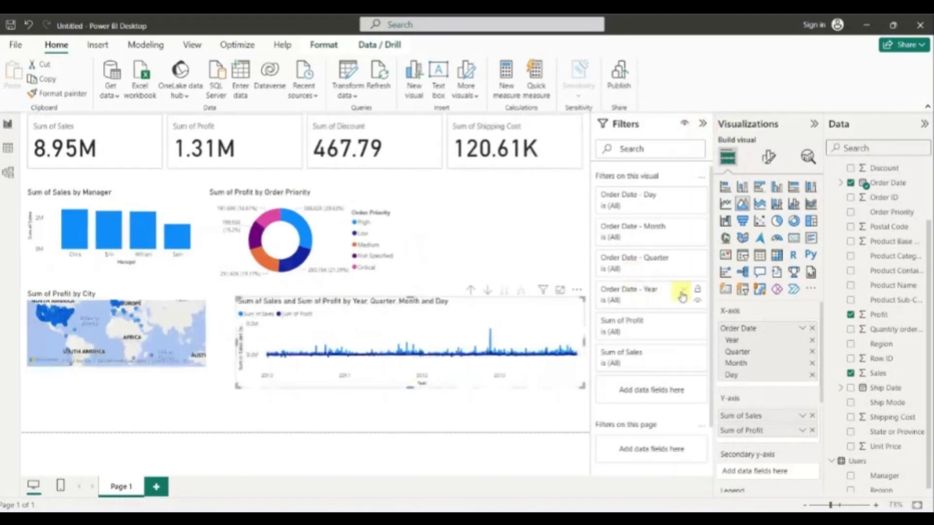
click(683, 290)
click(662, 336)
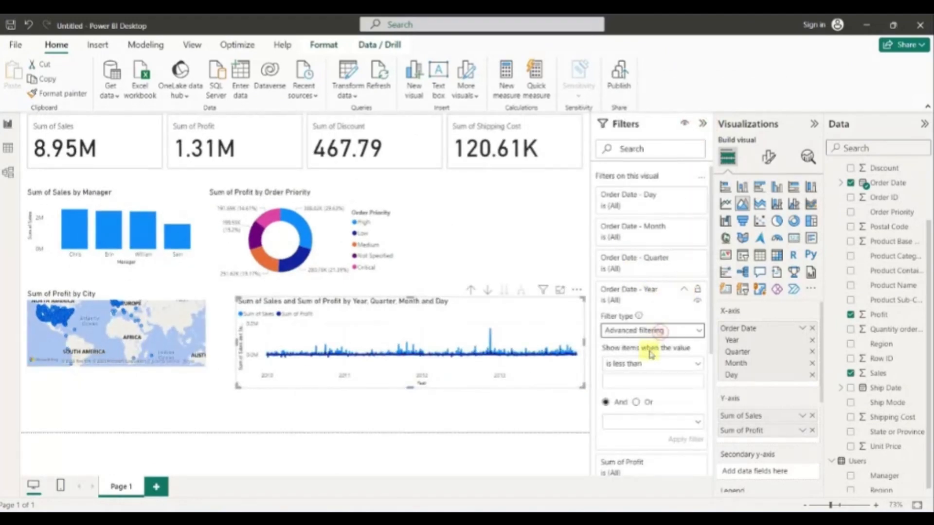
click(644, 362)
click(618, 403)
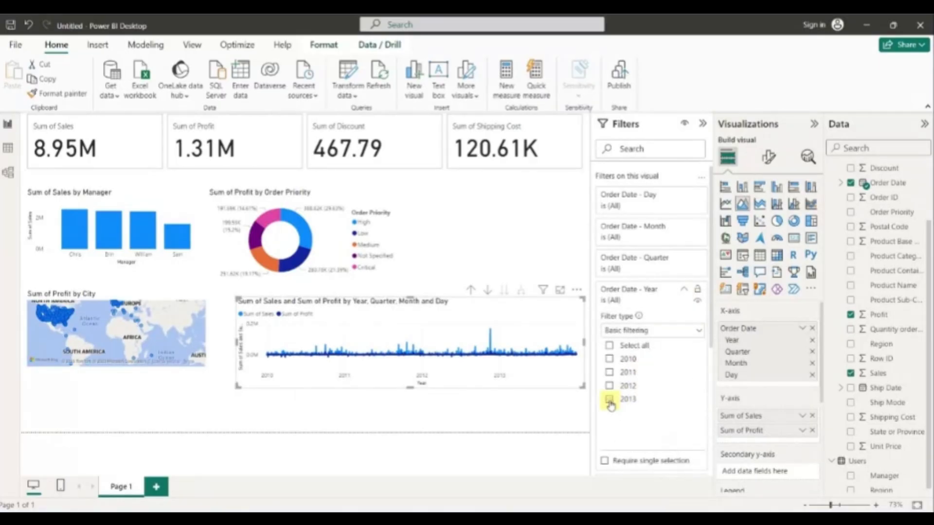
click(703, 128)
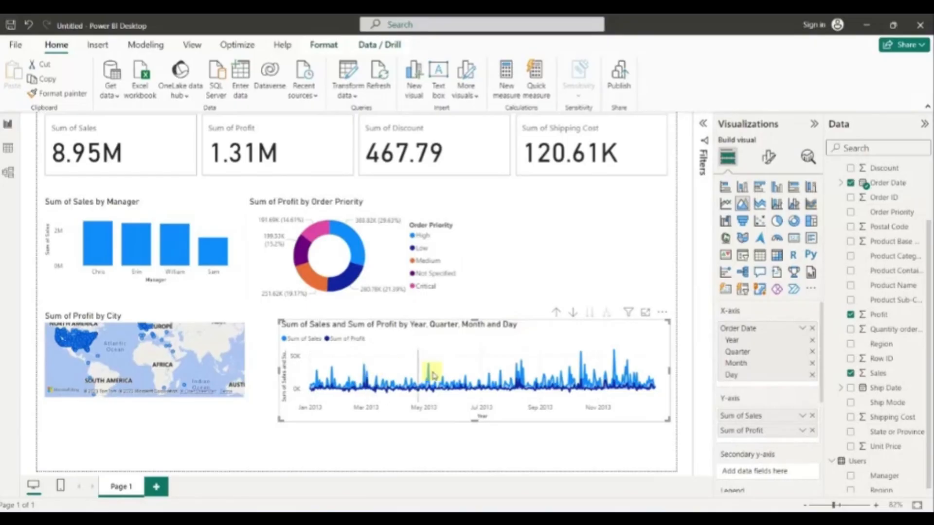
- Turn on drill-down for the area chart and drill up from day to month level
click(573, 314)
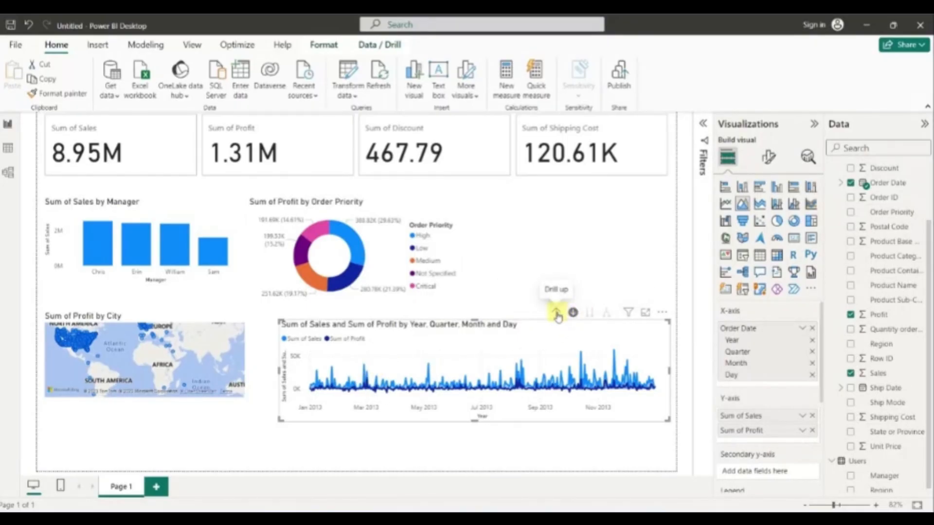
click(556, 313)
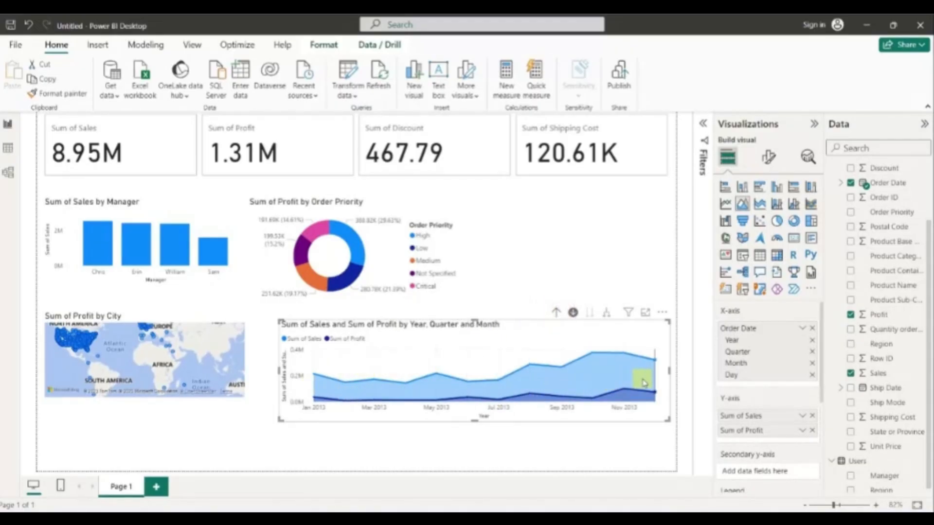
mouse_move(644, 382)
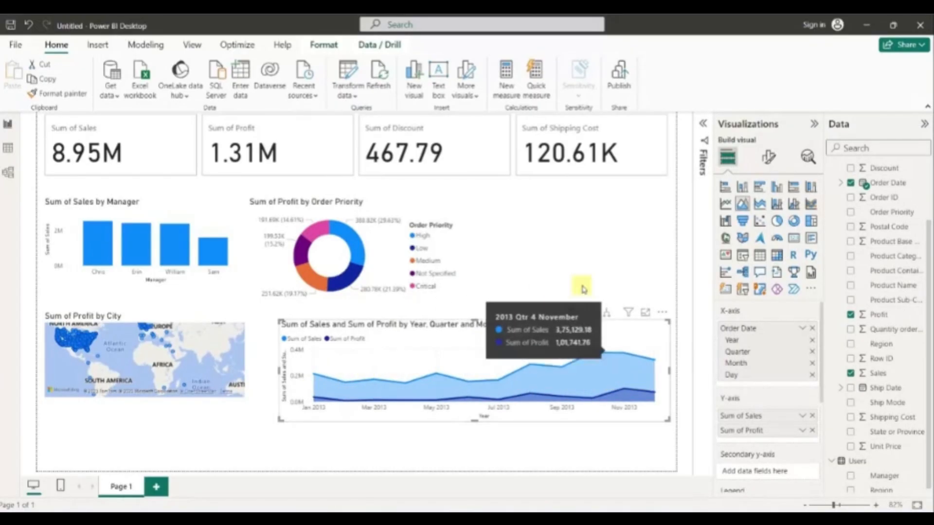
- Create a scatter chart beside the donut chart with Profit on X, Shipping Cost on Y and Order Date as values
click(633, 246)
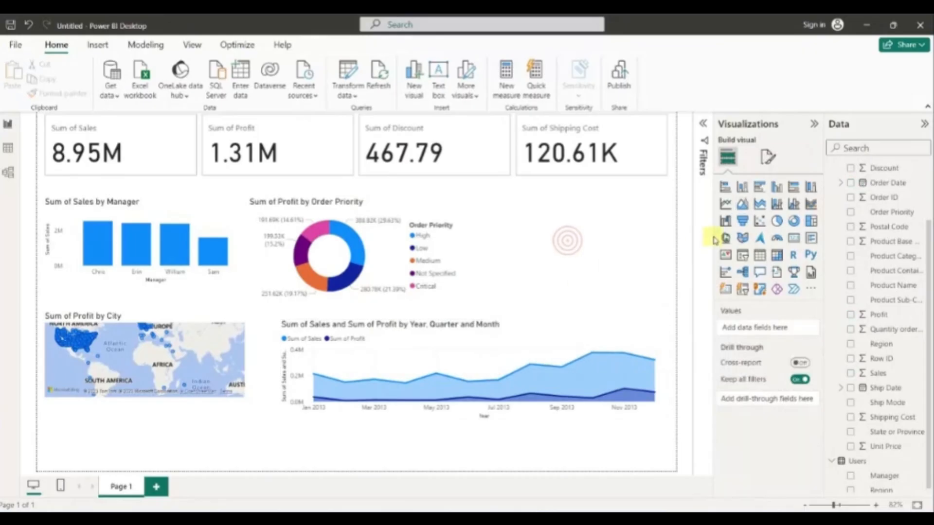
click(760, 222)
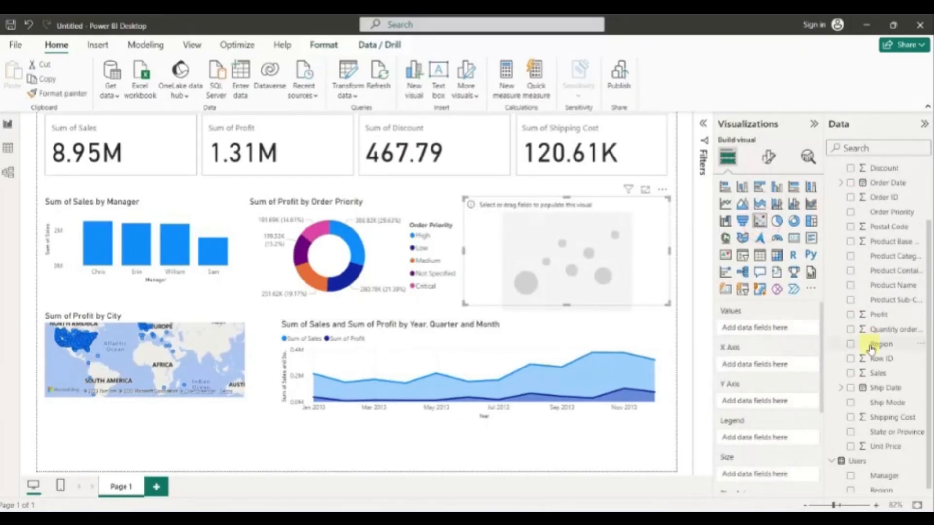
click(851, 315)
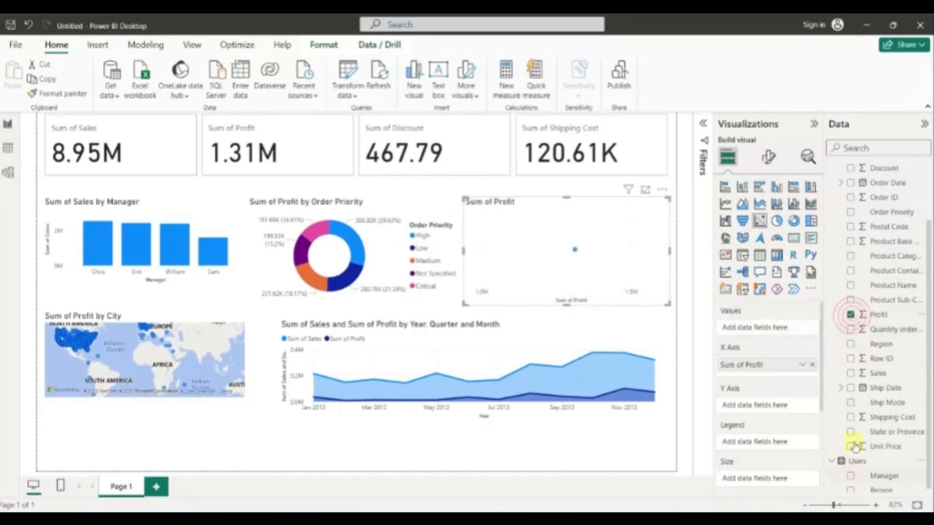
click(851, 418)
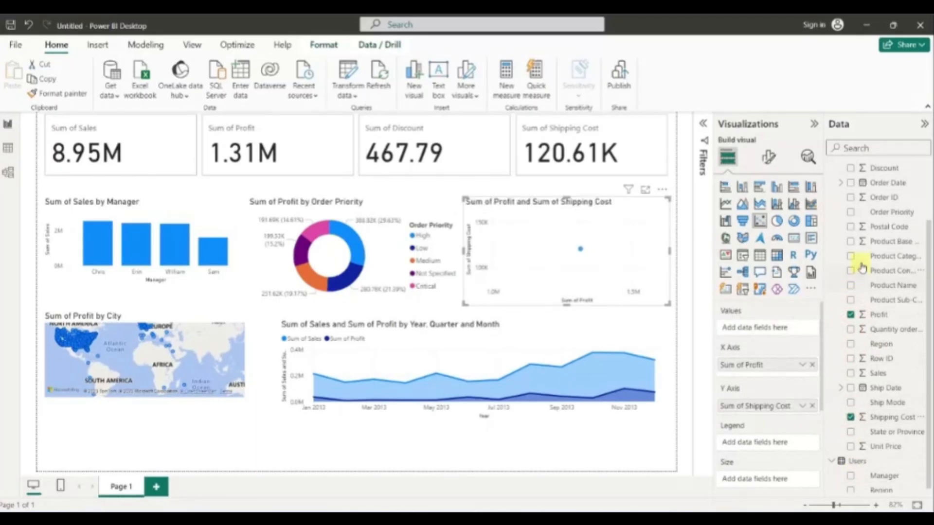
click(851, 183)
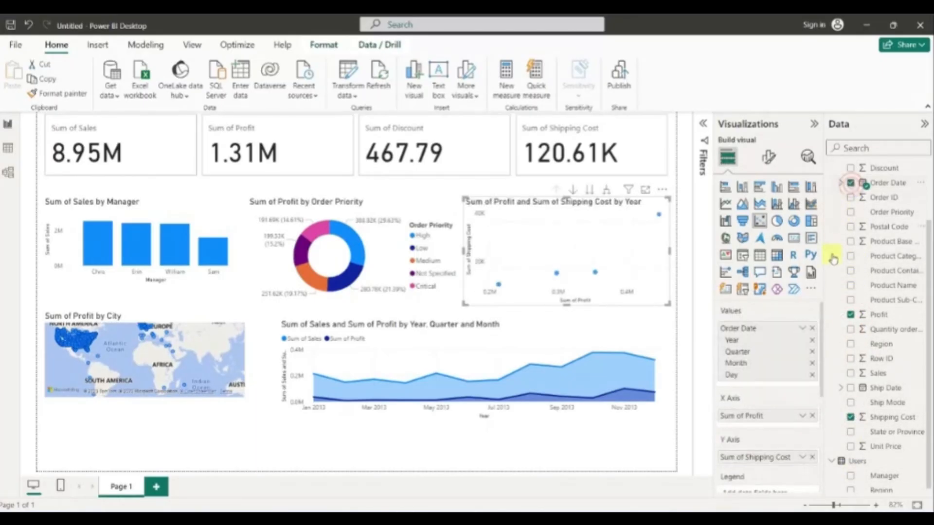
- Switch the scatter chart's Order Date from date hierarchy to plain dates, and collapse the Visualizations and Data panes
click(803, 328)
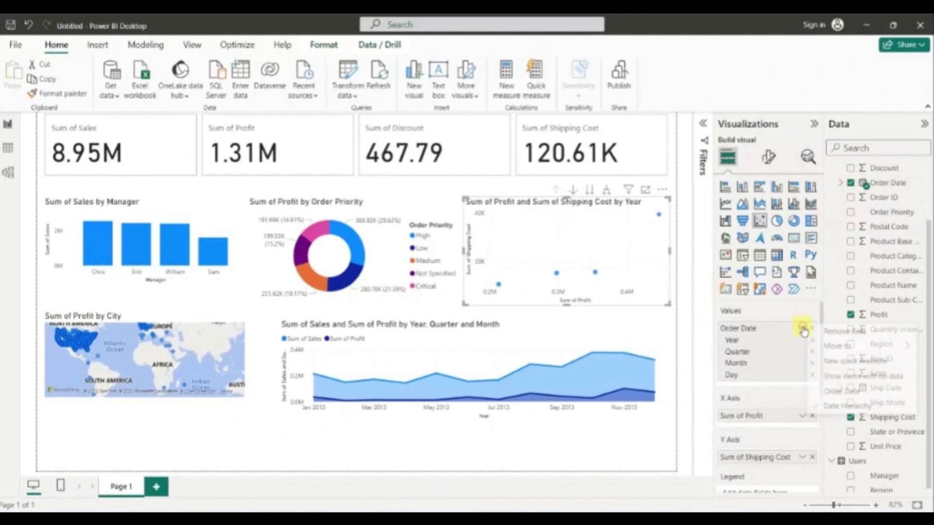
click(837, 391)
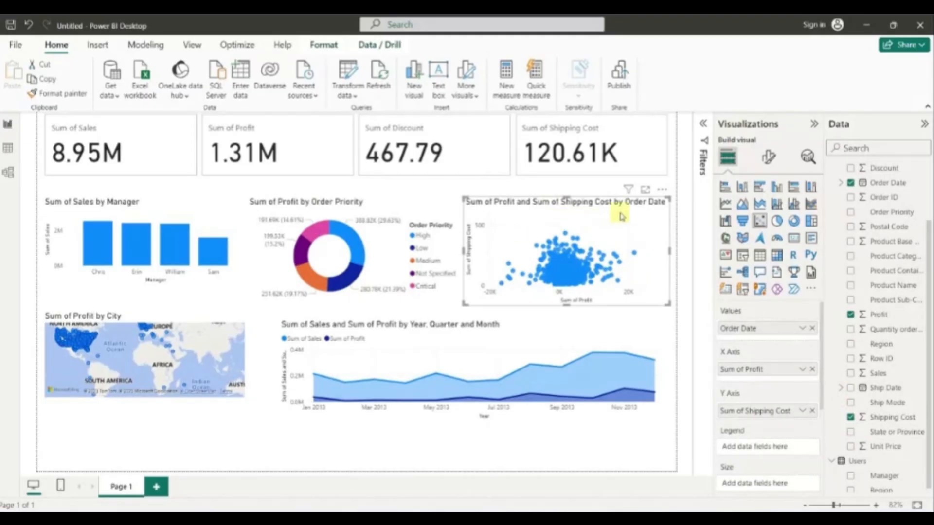
click(815, 124)
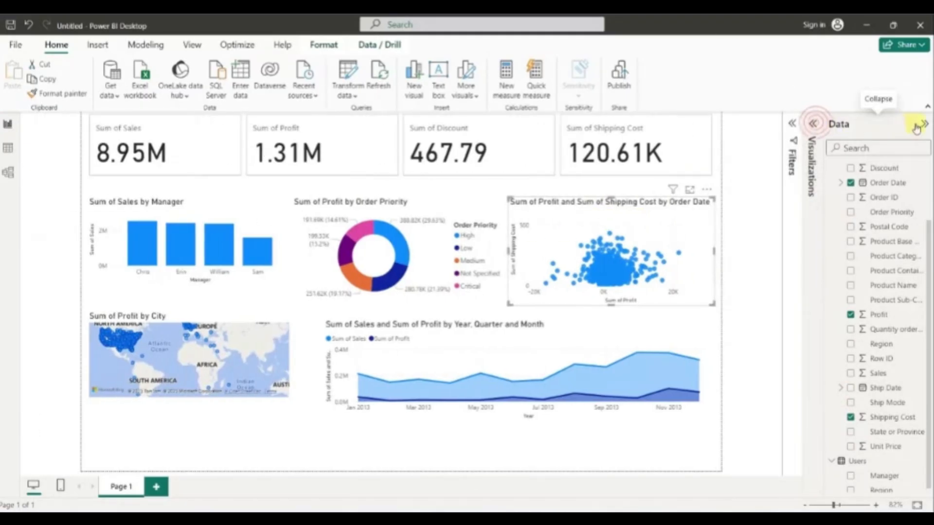
click(924, 125)
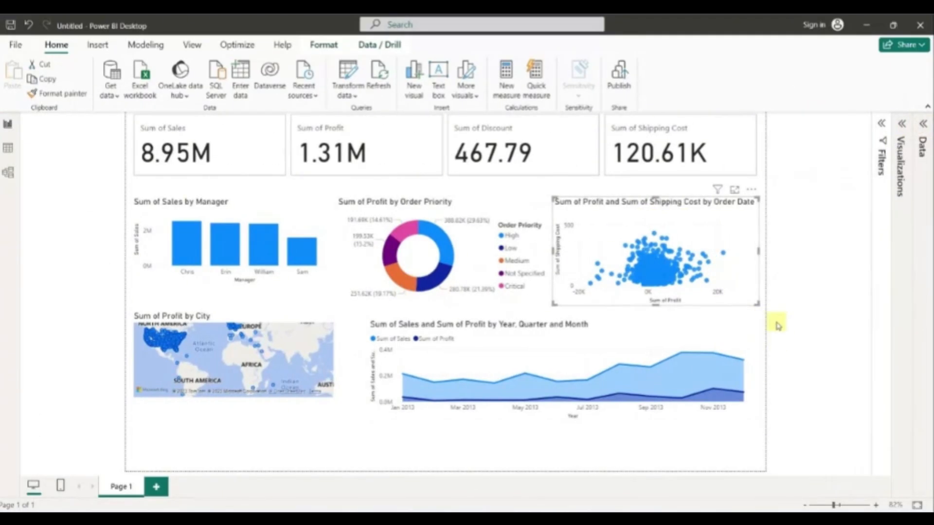